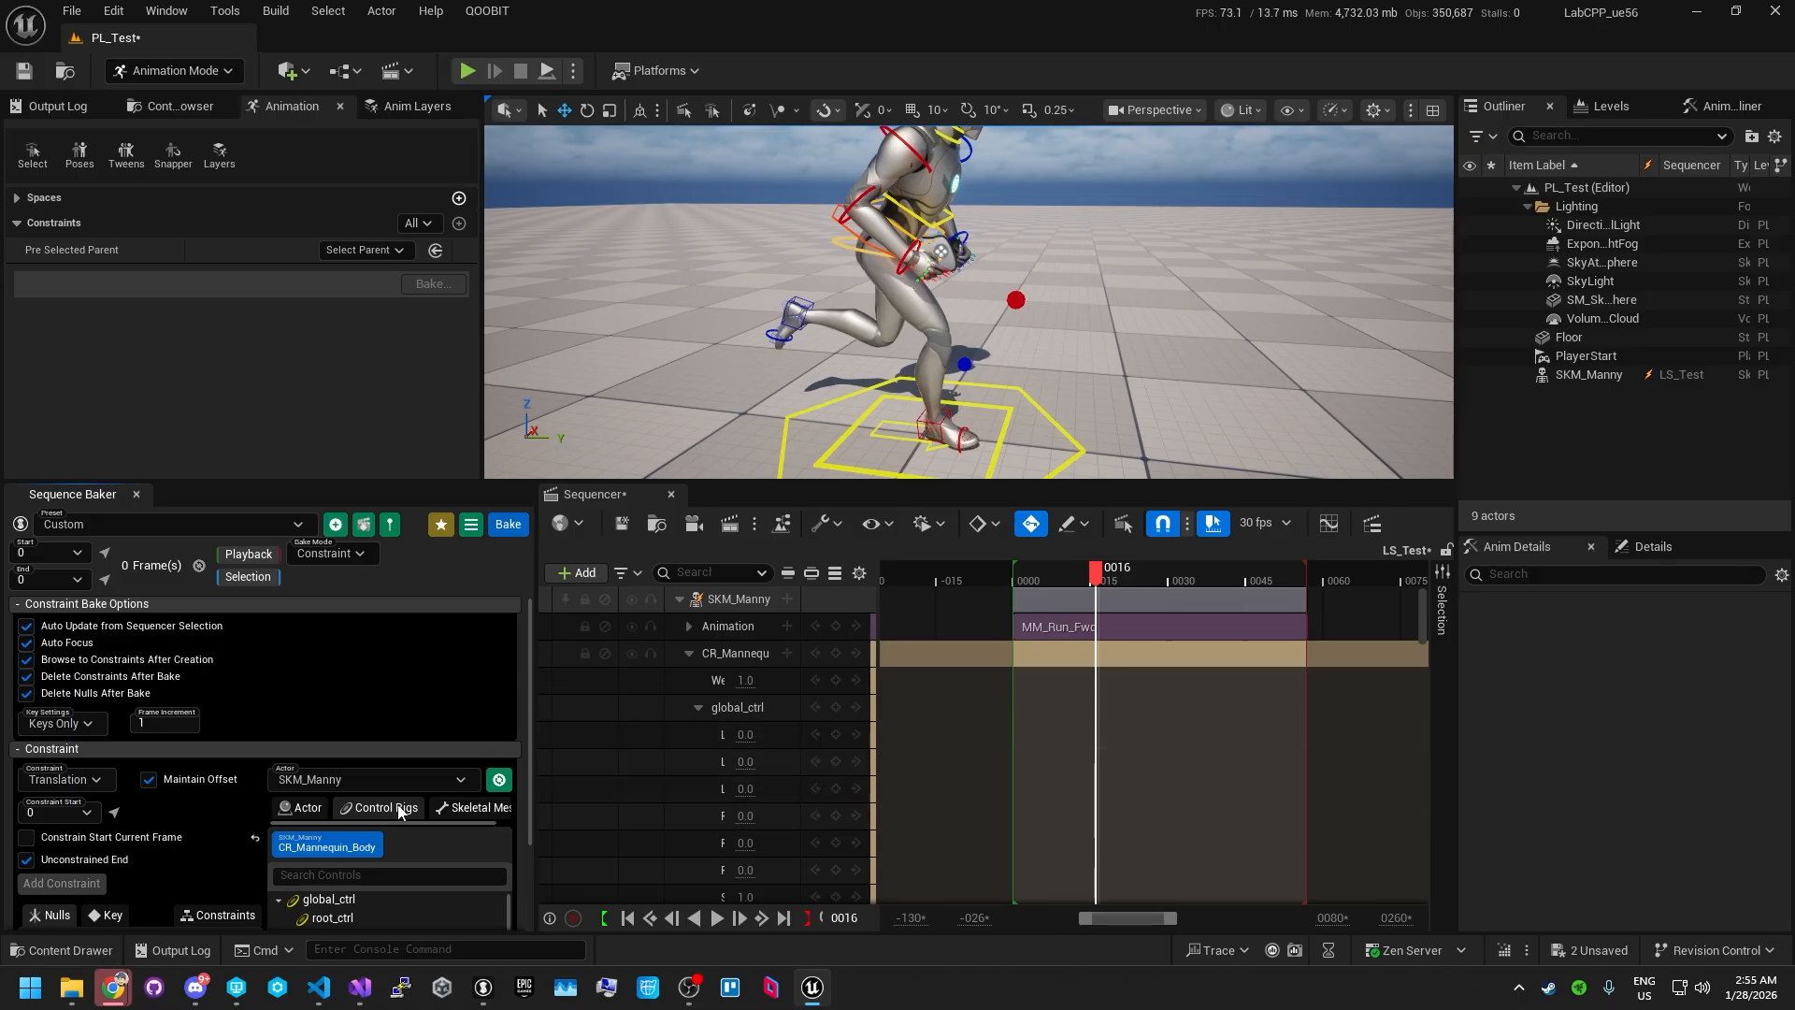
- Enable Constrain Start Current Frame and display the Constraints list in the Sequence Baker
{"action": "scroll", "coordinate": [249, 858], "scroll_direction": "down", "scroll_amount": 2}
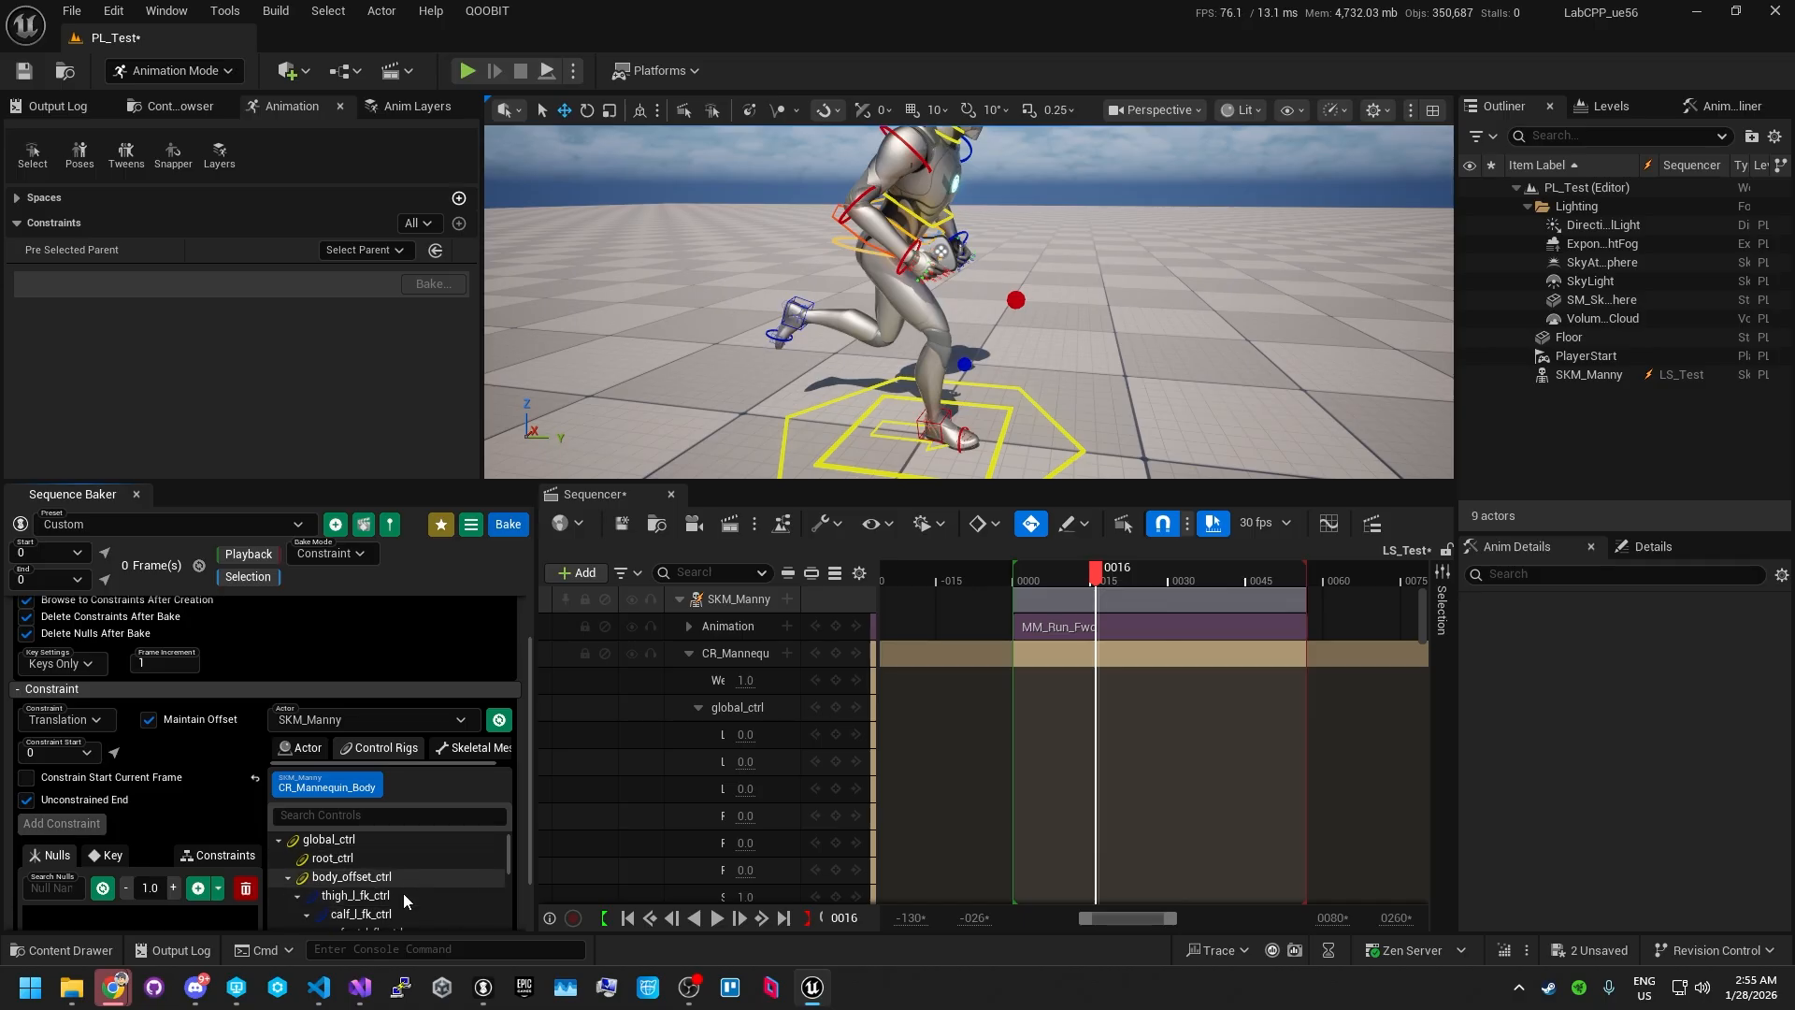
{"action": "scroll", "coordinate": [214, 856], "scroll_direction": "up", "scroll_amount": 2}
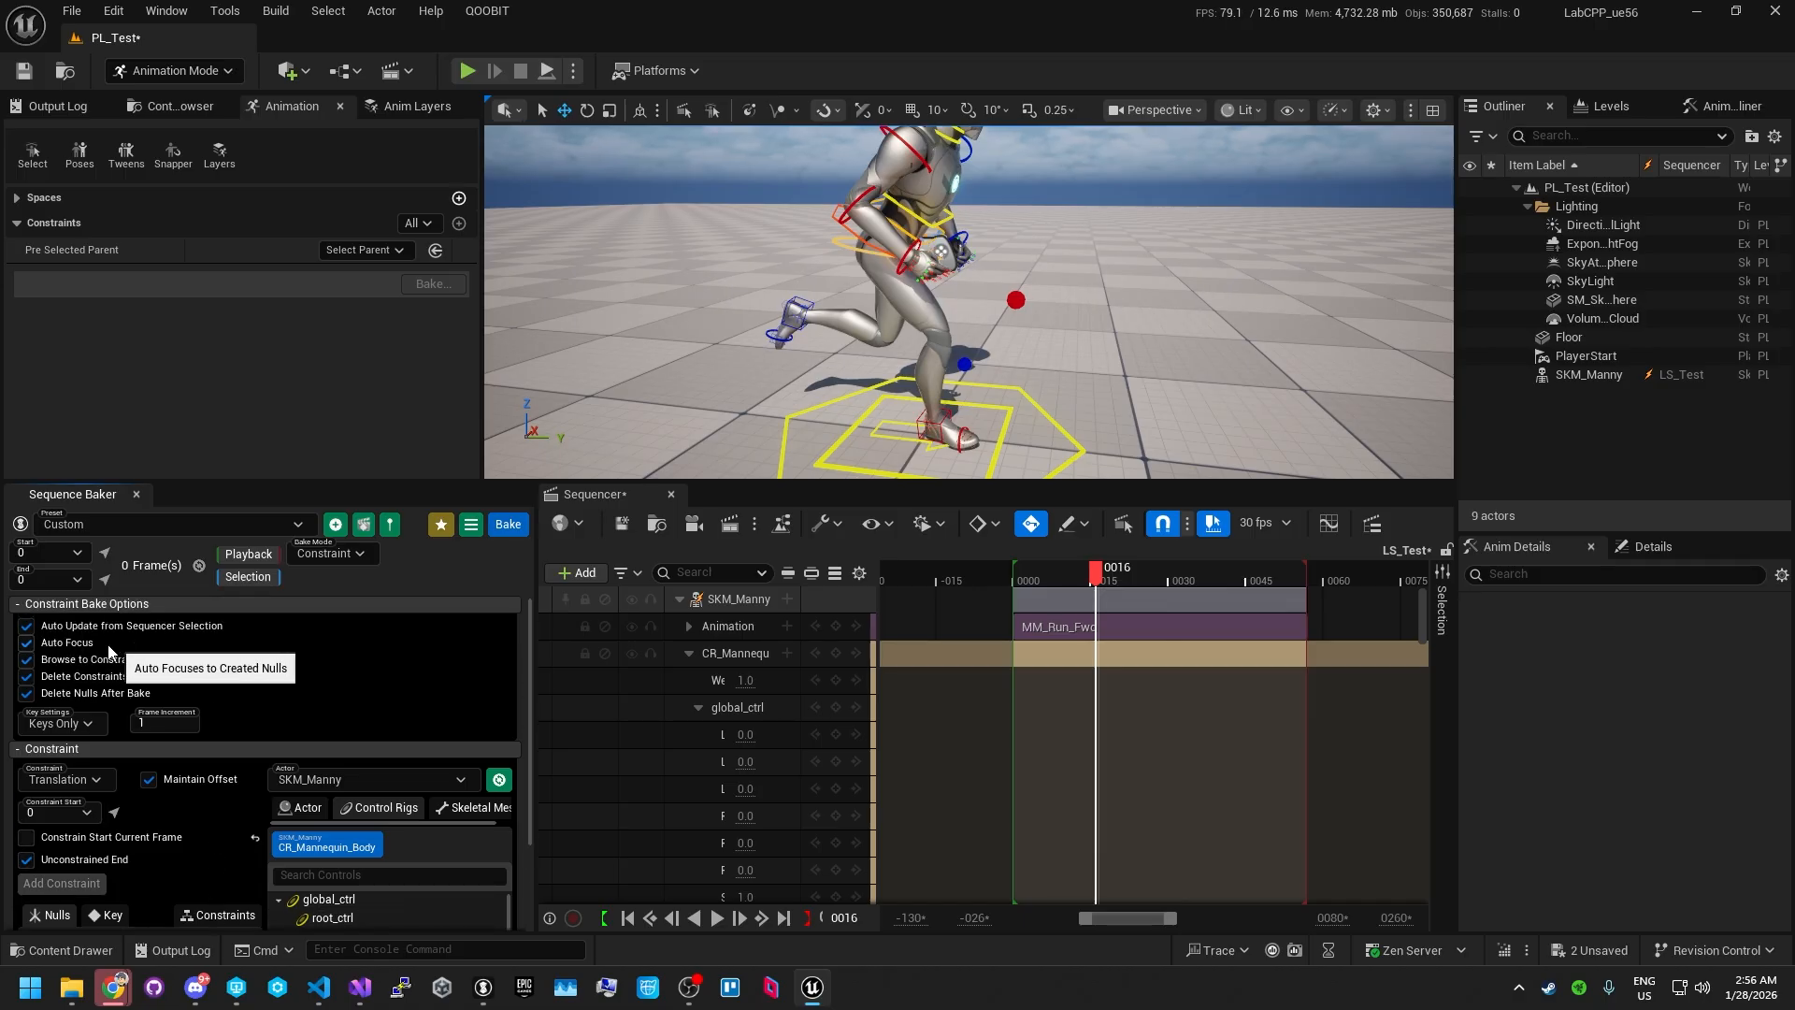
{"action": "scroll", "coordinate": [172, 821], "scroll_direction": "down", "scroll_amount": 1}
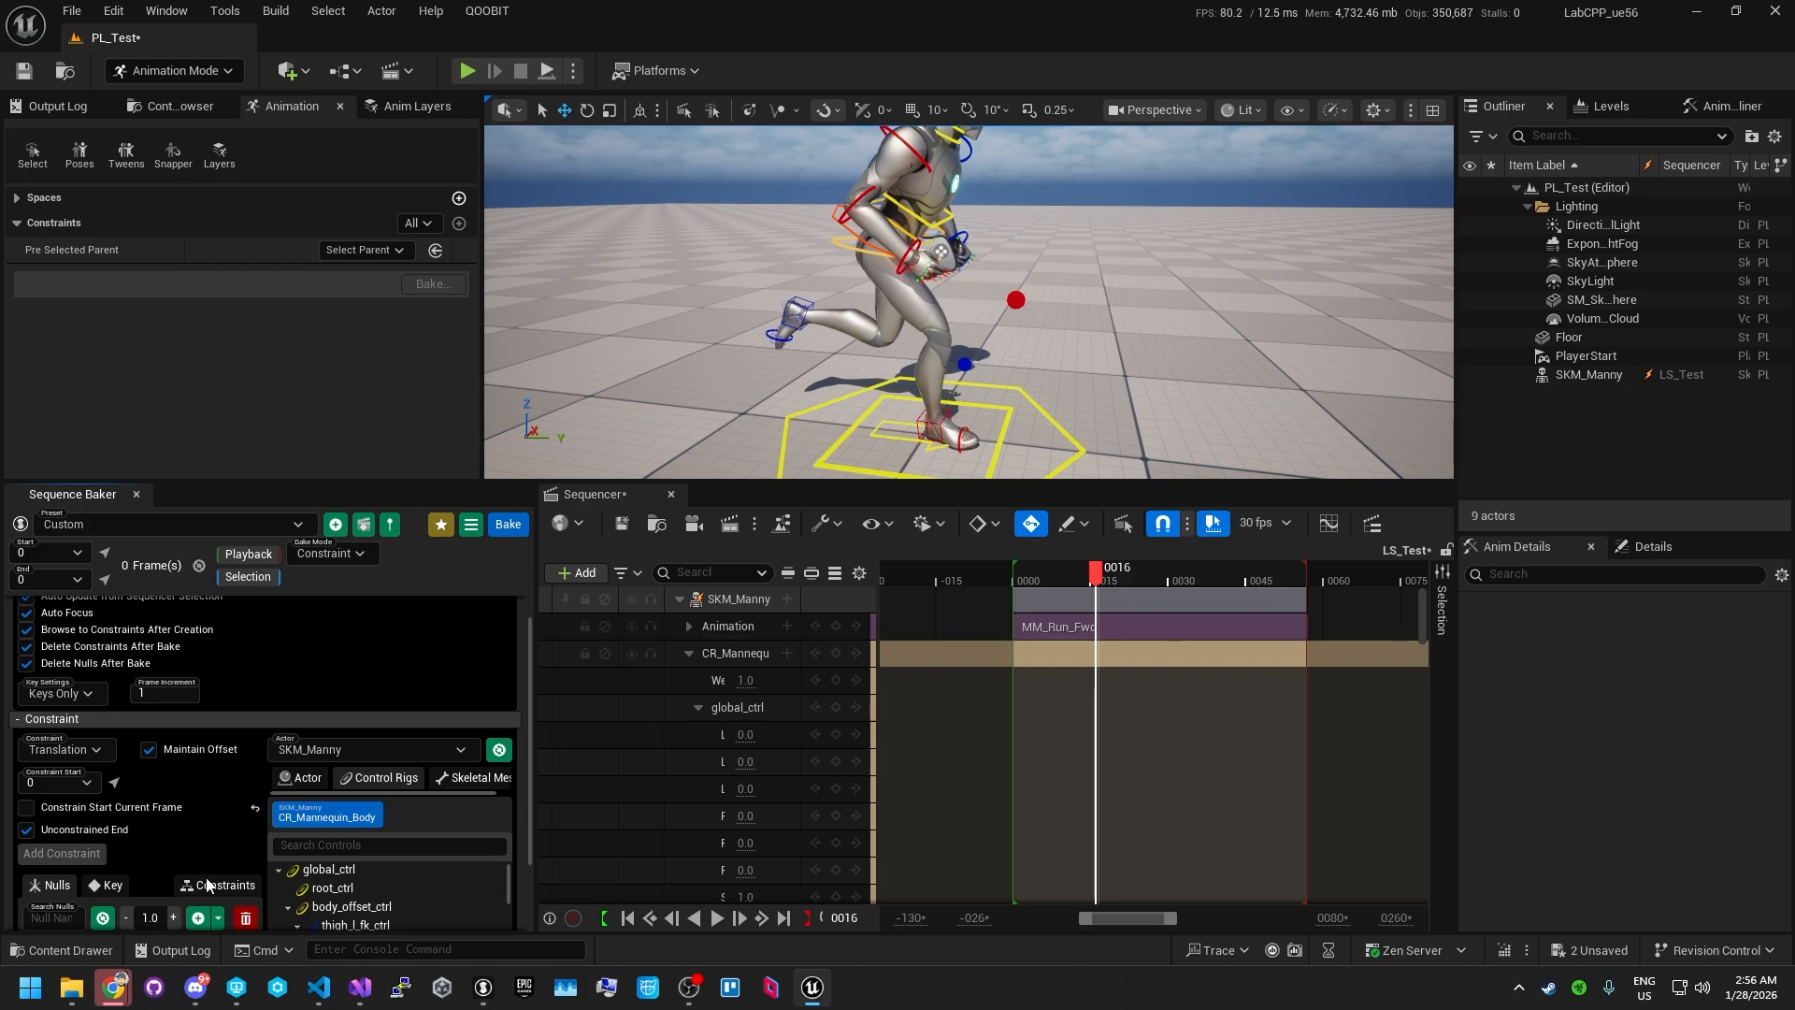
{"action": "scroll", "coordinate": [174, 861], "scroll_direction": "up", "scroll_amount": 1}
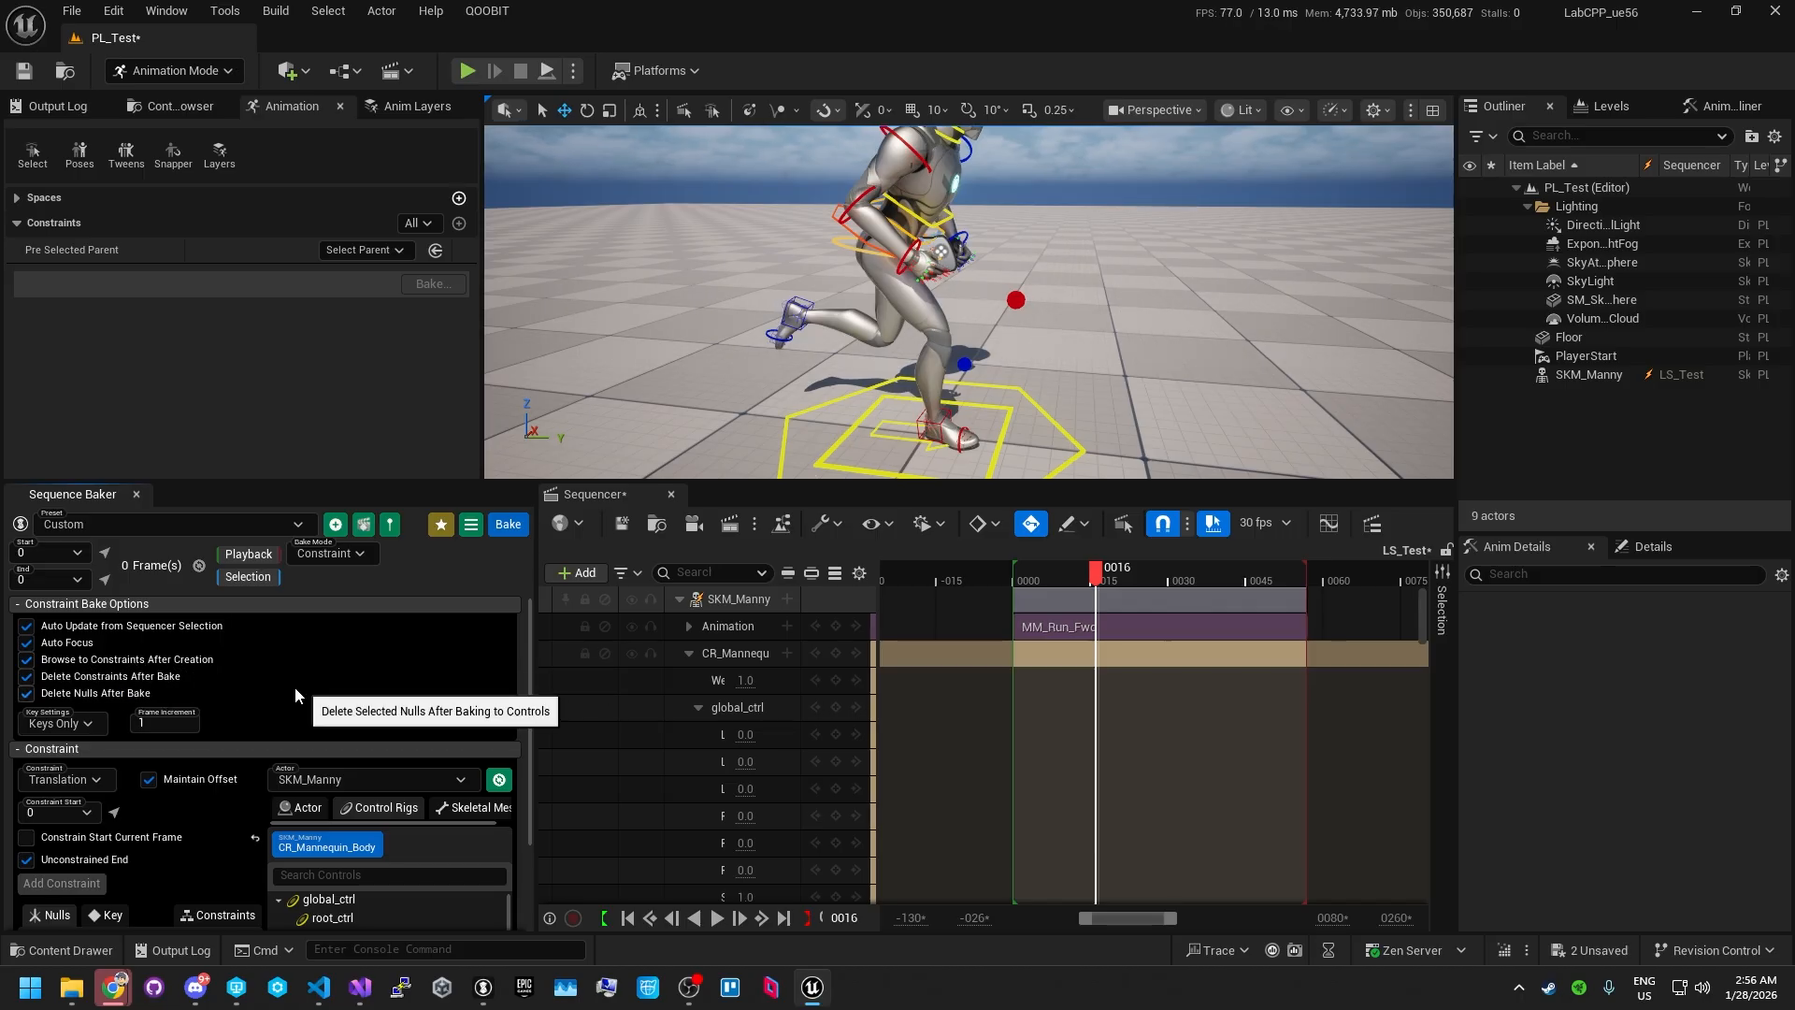
{"action": "scroll", "coordinate": [171, 764], "scroll_direction": "down", "scroll_amount": 1}
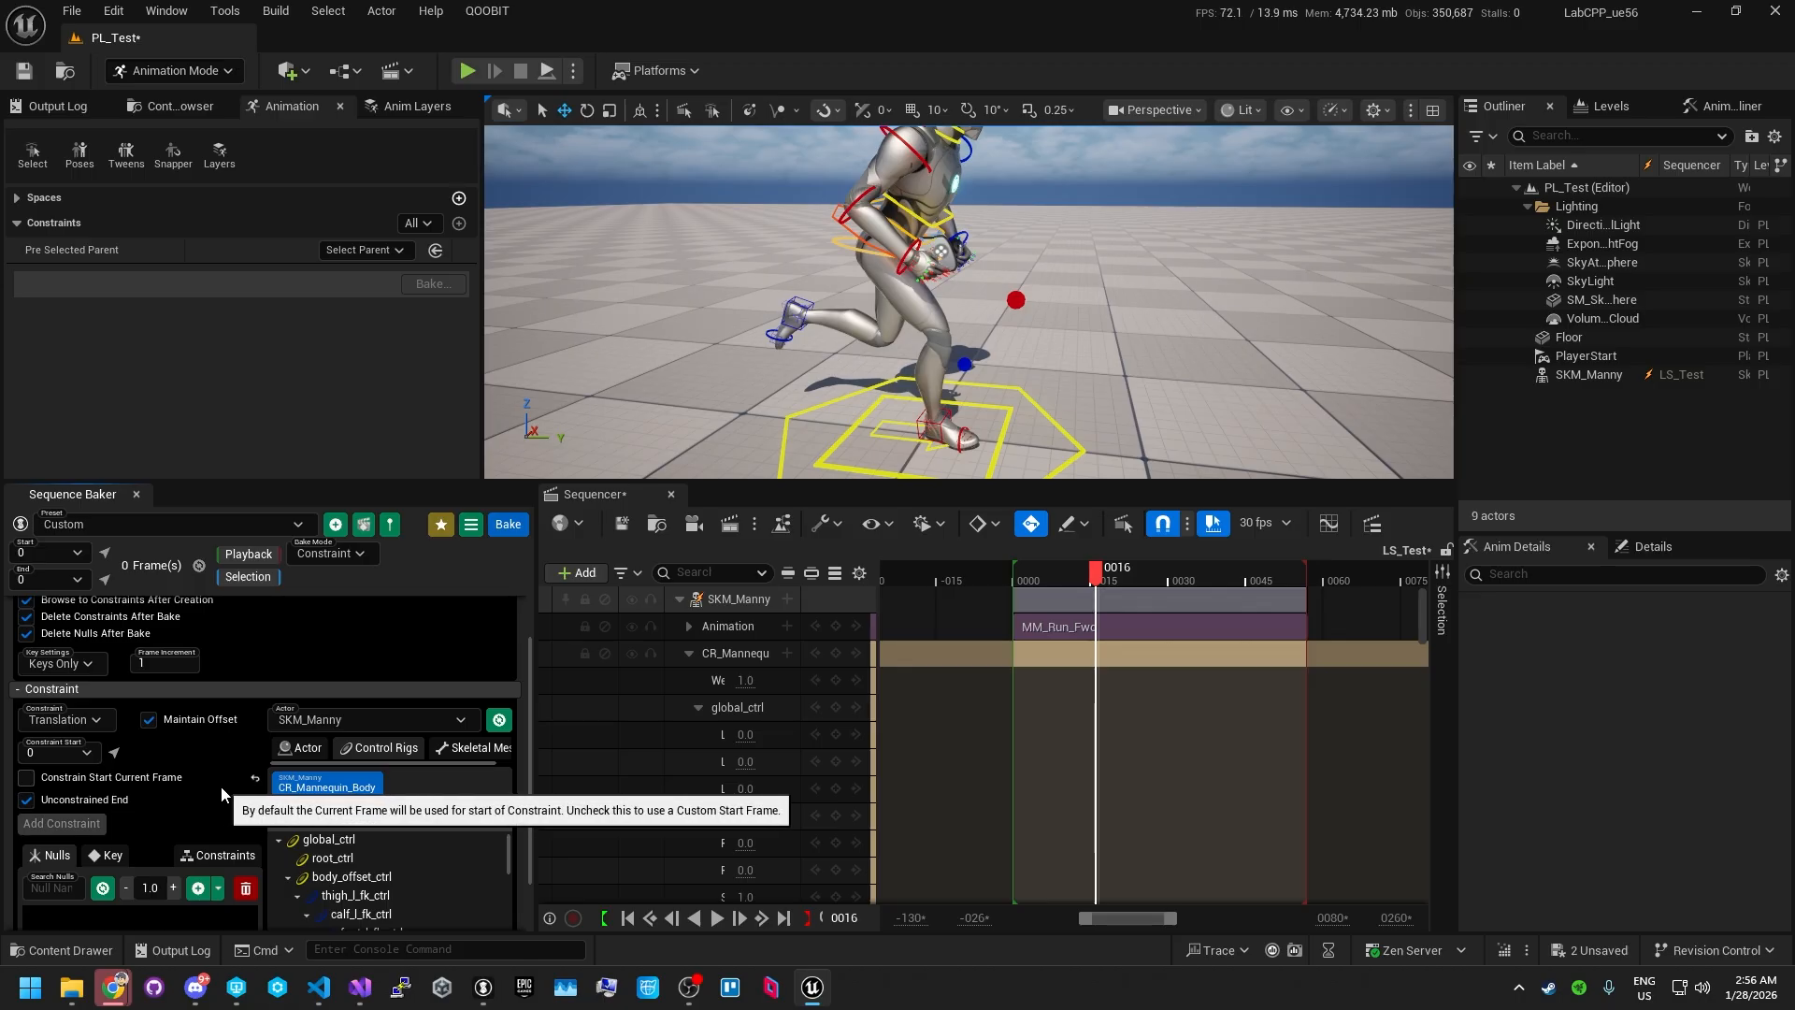
{"action": "left_click", "coordinate": [254, 778]}
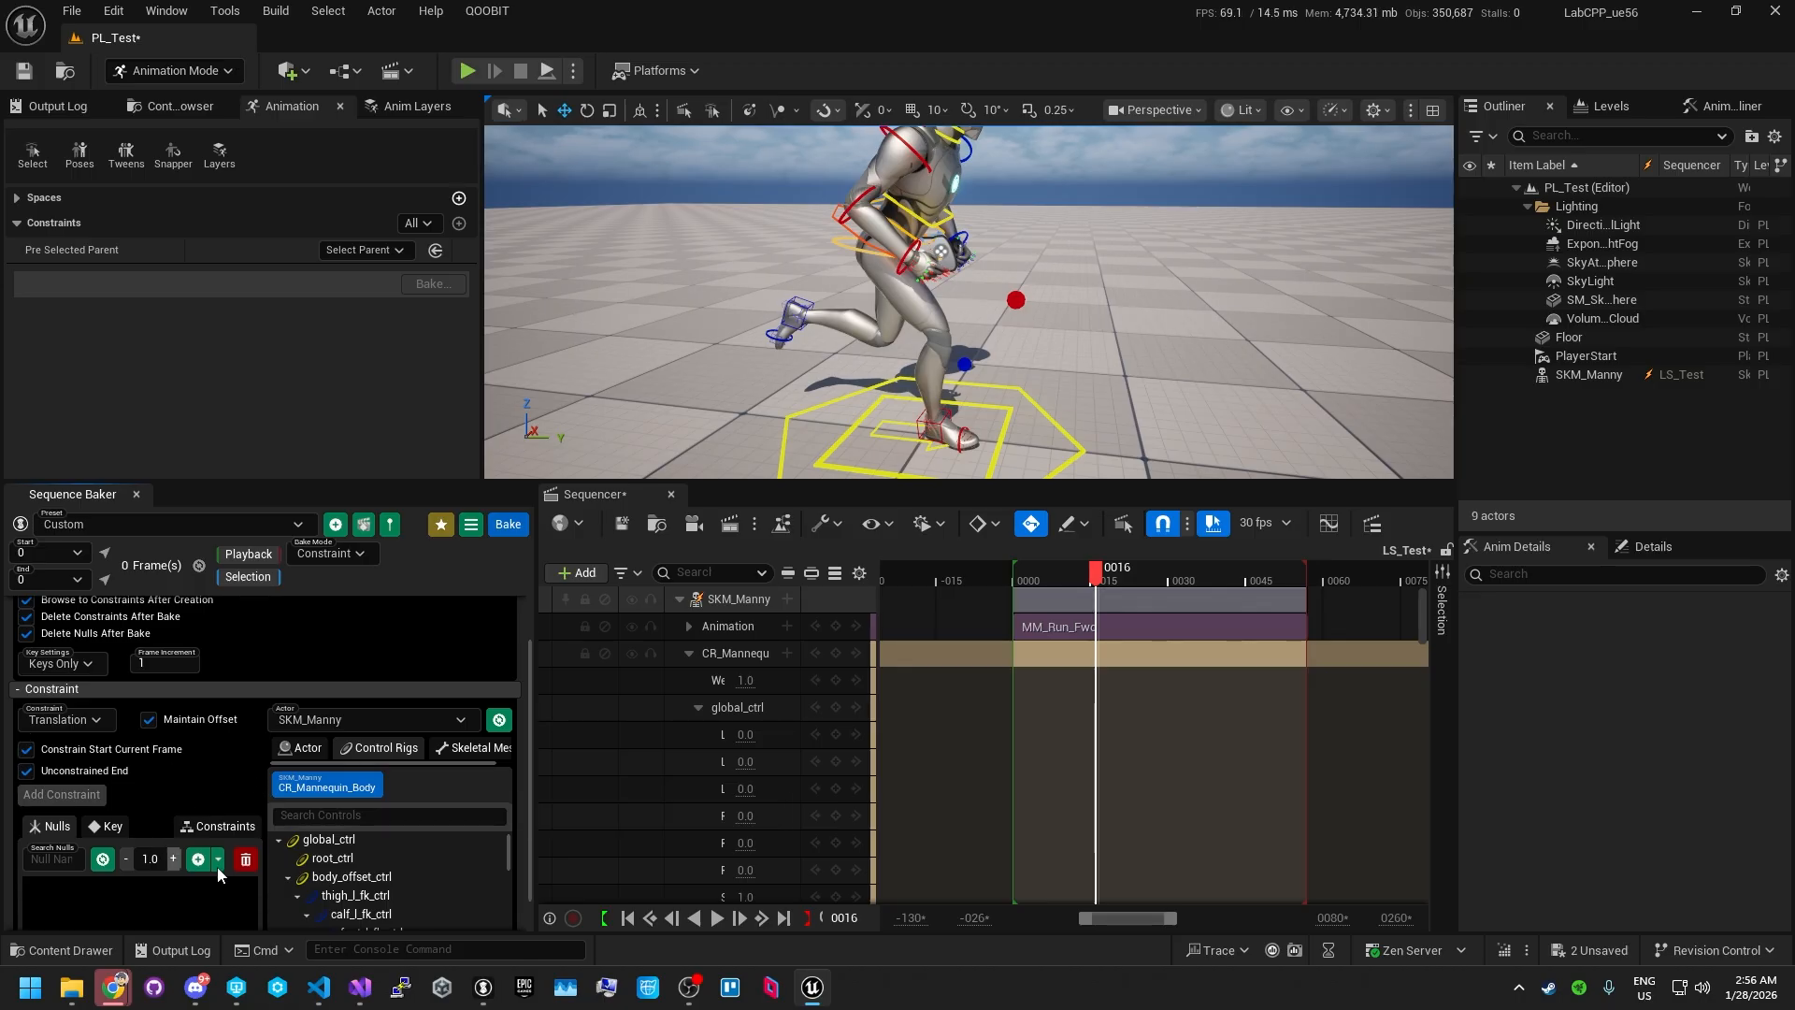
{"action": "scroll", "coordinate": [178, 860], "scroll_direction": "down", "scroll_amount": 1}
{"action": "left_click", "coordinate": [226, 797]}
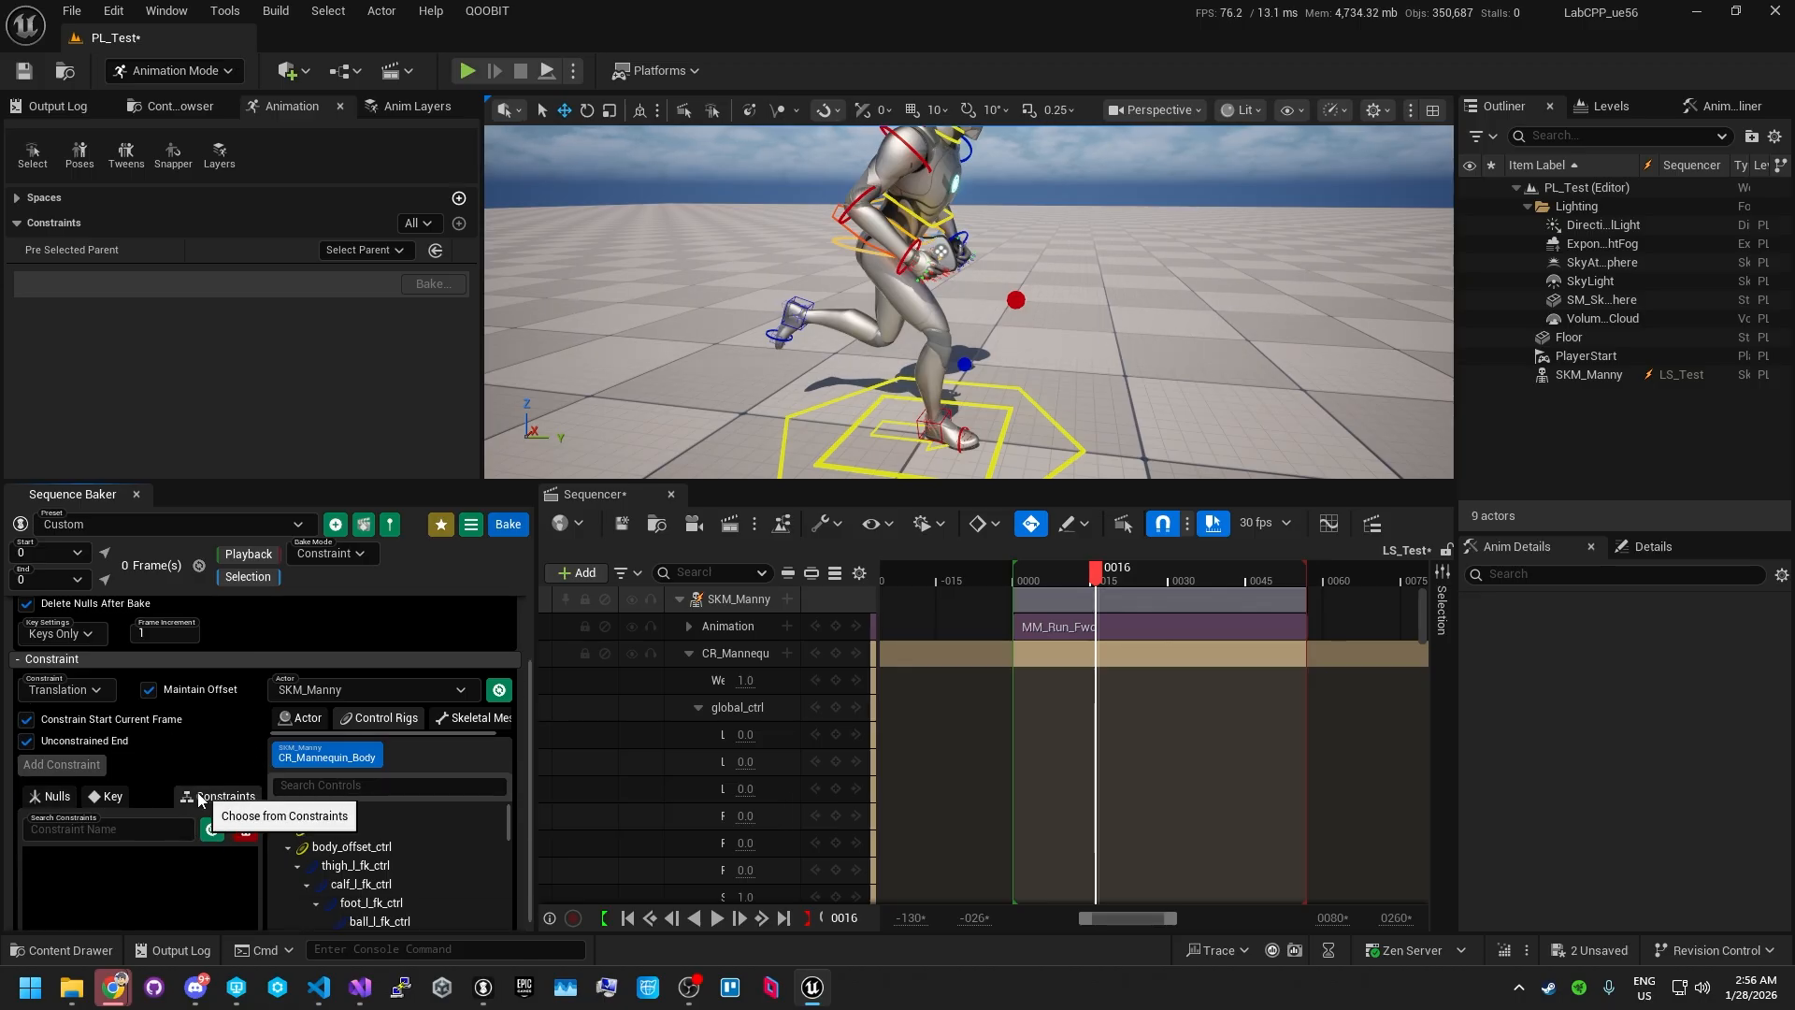
{"action": "scroll", "coordinate": [191, 832], "scroll_direction": "down", "scroll_amount": 1}
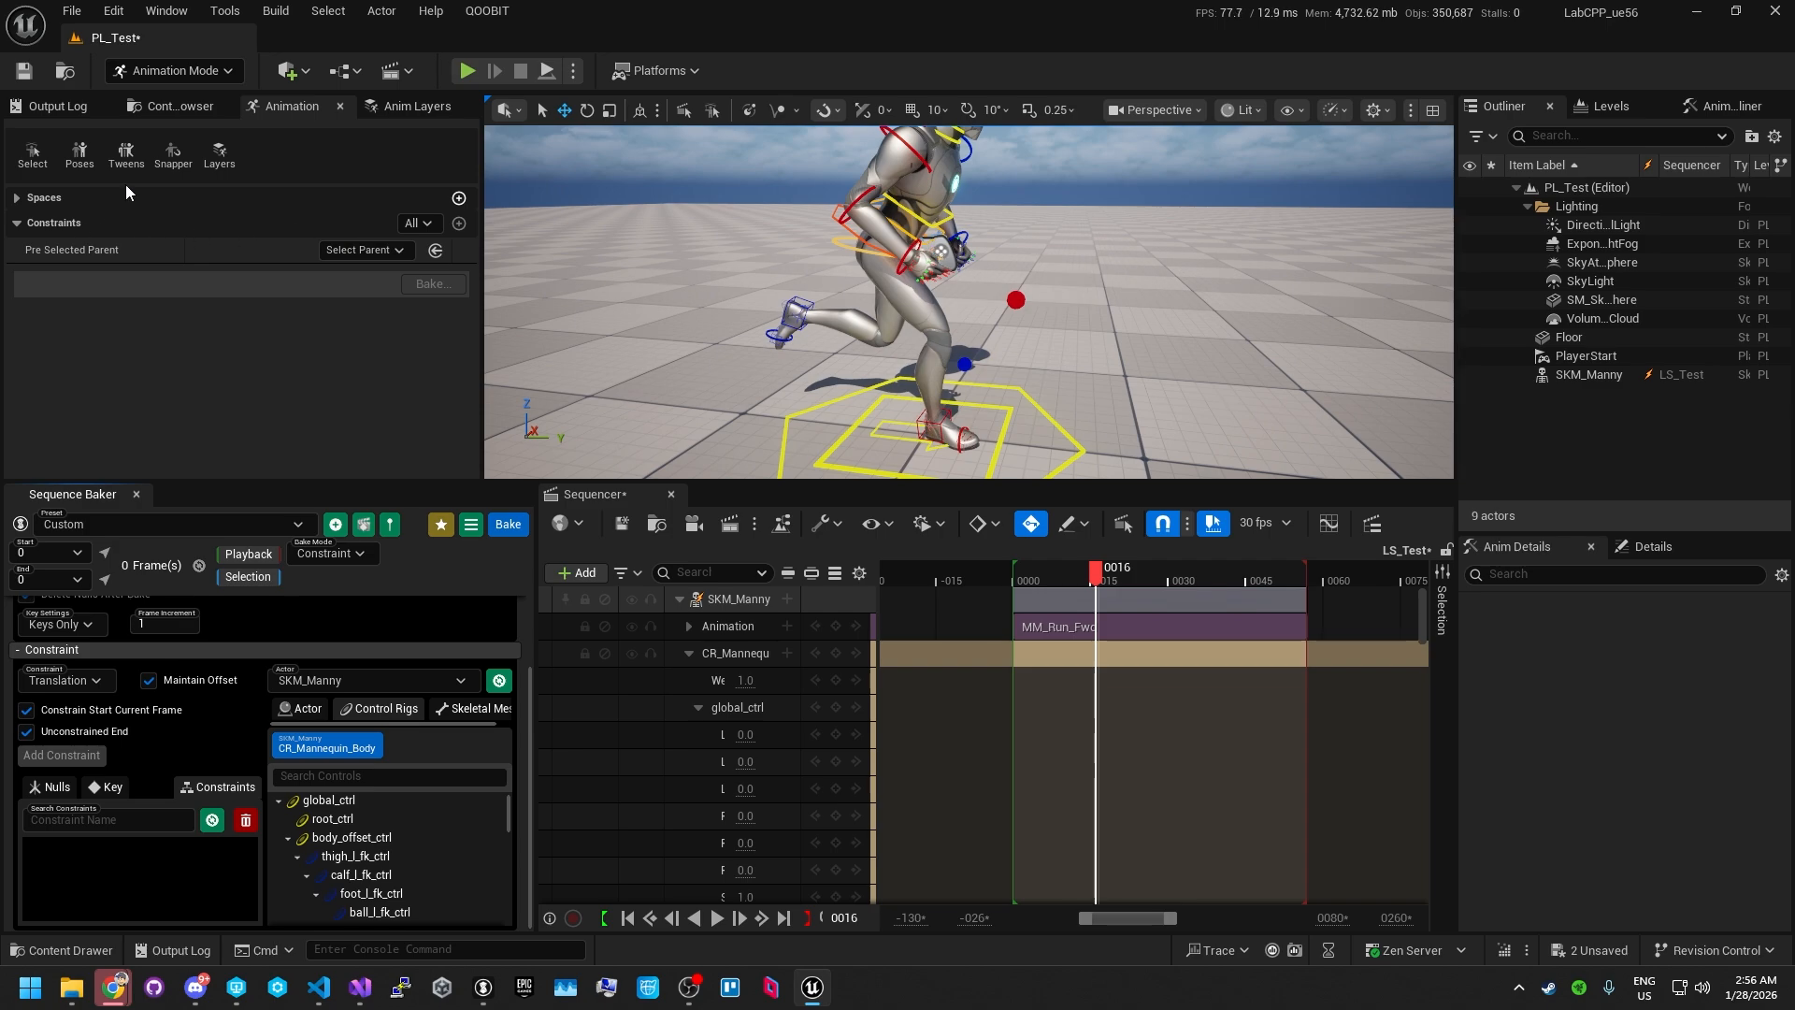
- Switch the Animation constraints filter to Selected and back to All
{"action": "left_click", "coordinate": [418, 224]}
{"action": "left_click", "coordinate": [423, 219]}
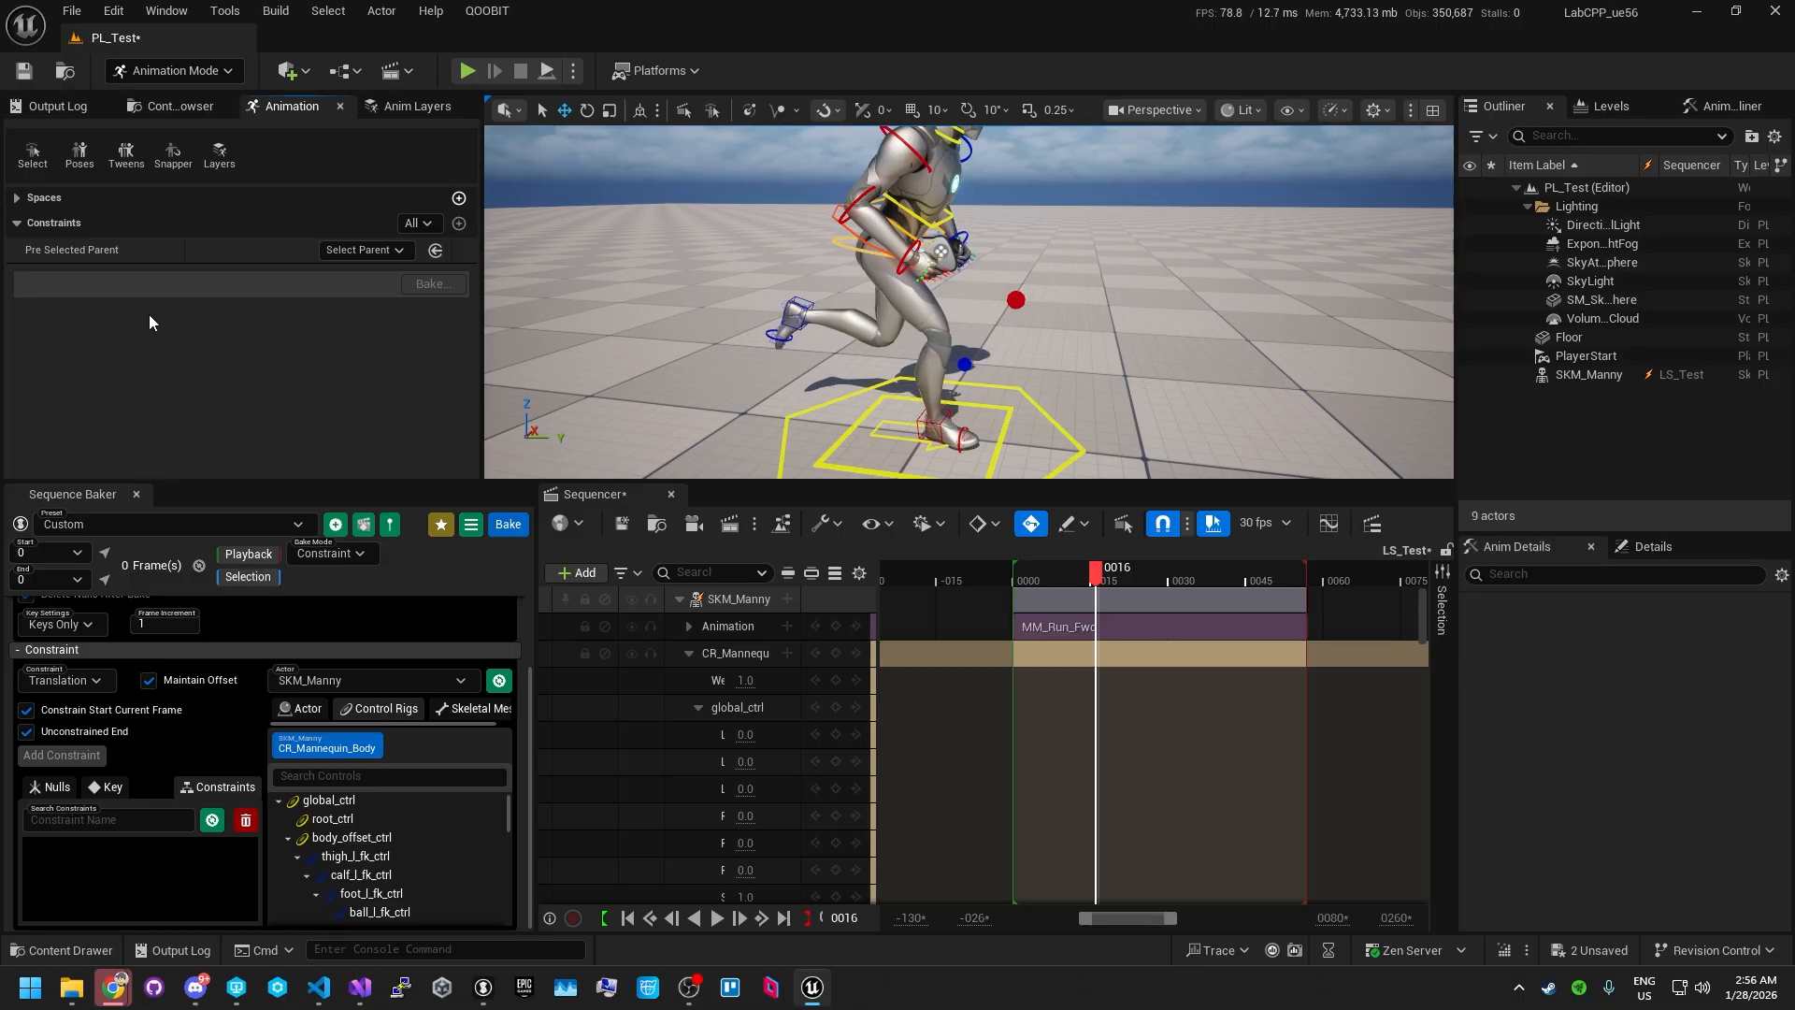
{"action": "left_click", "coordinate": [418, 222]}
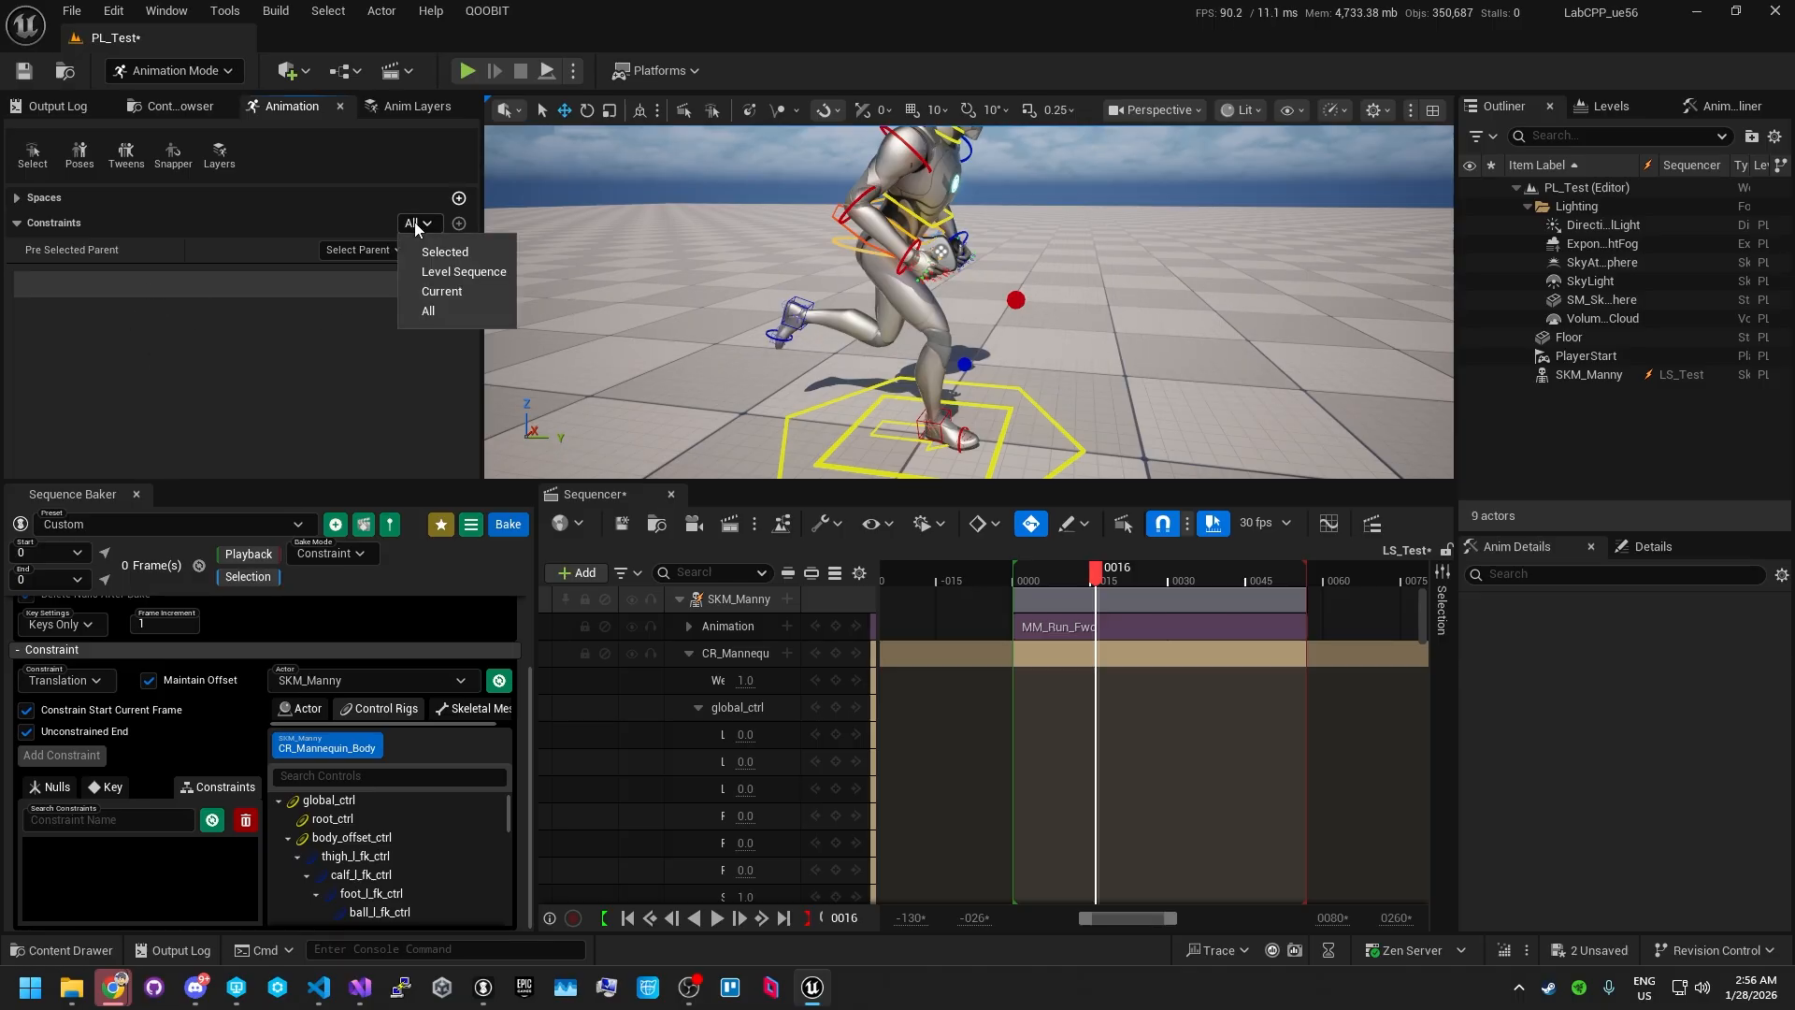
{"action": "left_click", "coordinate": [419, 220]}
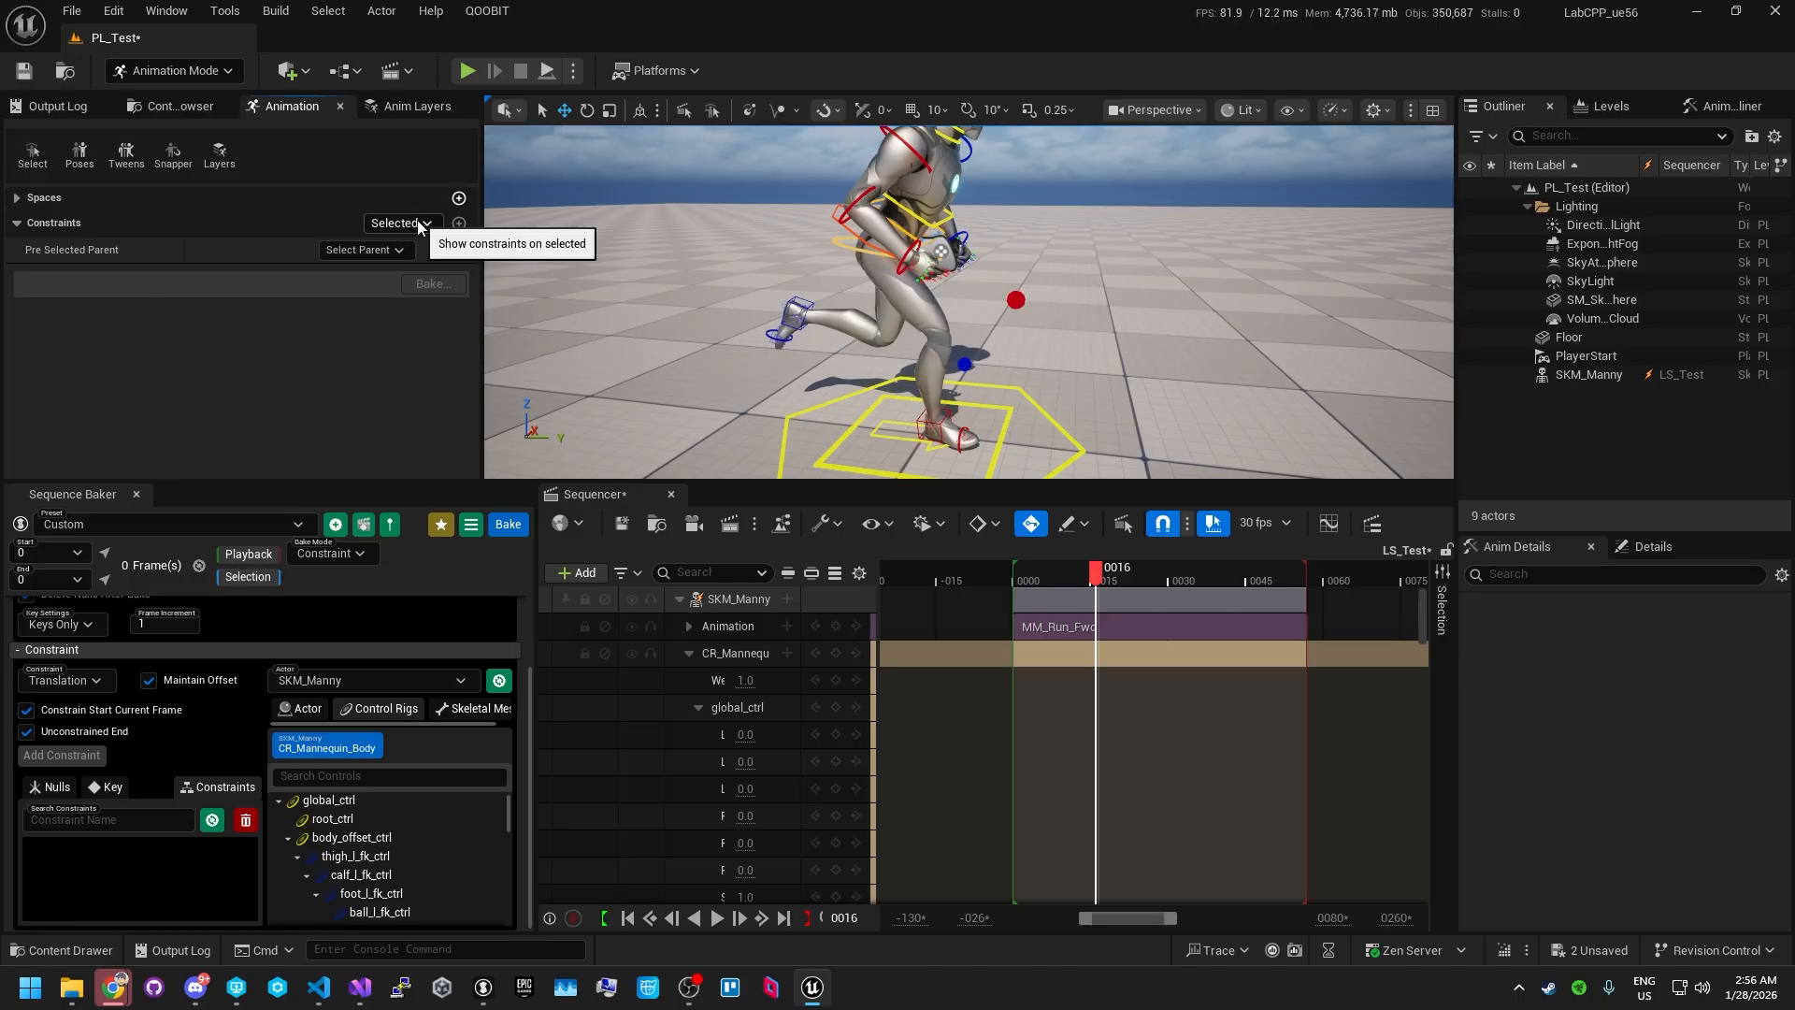
{"action": "left_click", "coordinate": [417, 224]}
{"action": "left_click", "coordinate": [412, 310]}
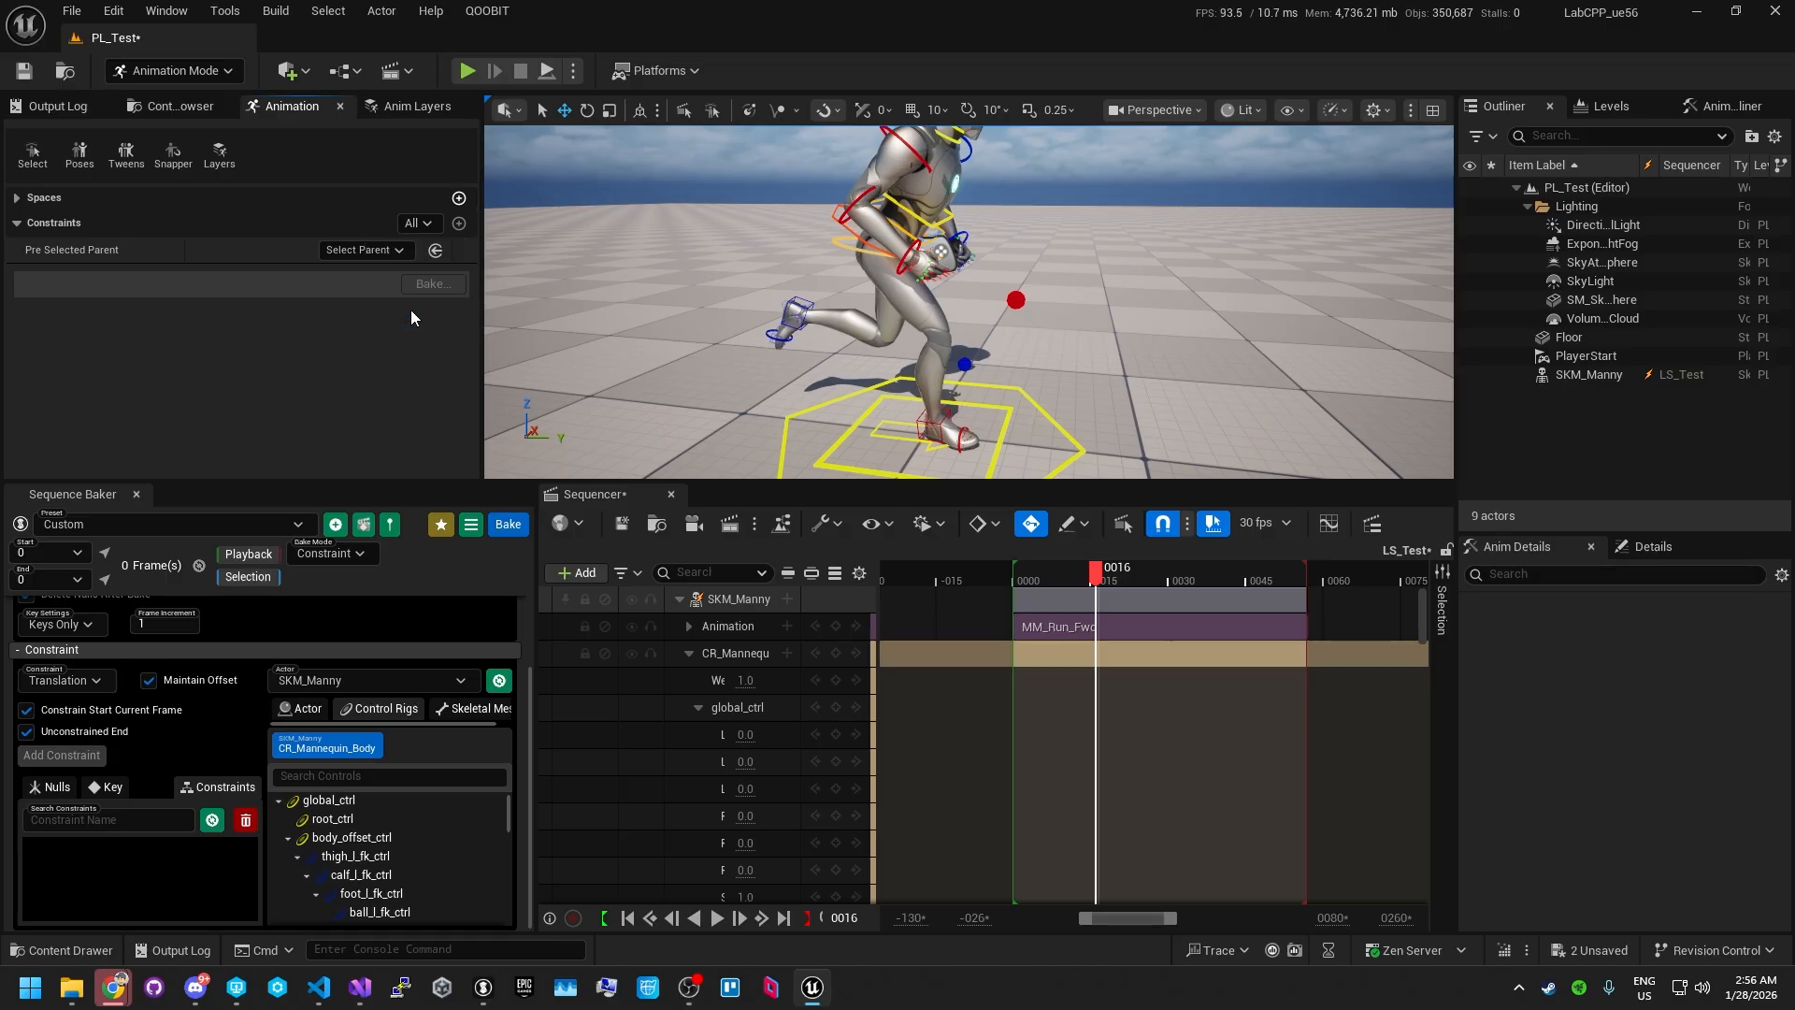
- Set the bake Key Settings to All Frames
{"action": "scroll", "coordinate": [140, 776], "scroll_direction": "up", "scroll_amount": 3}
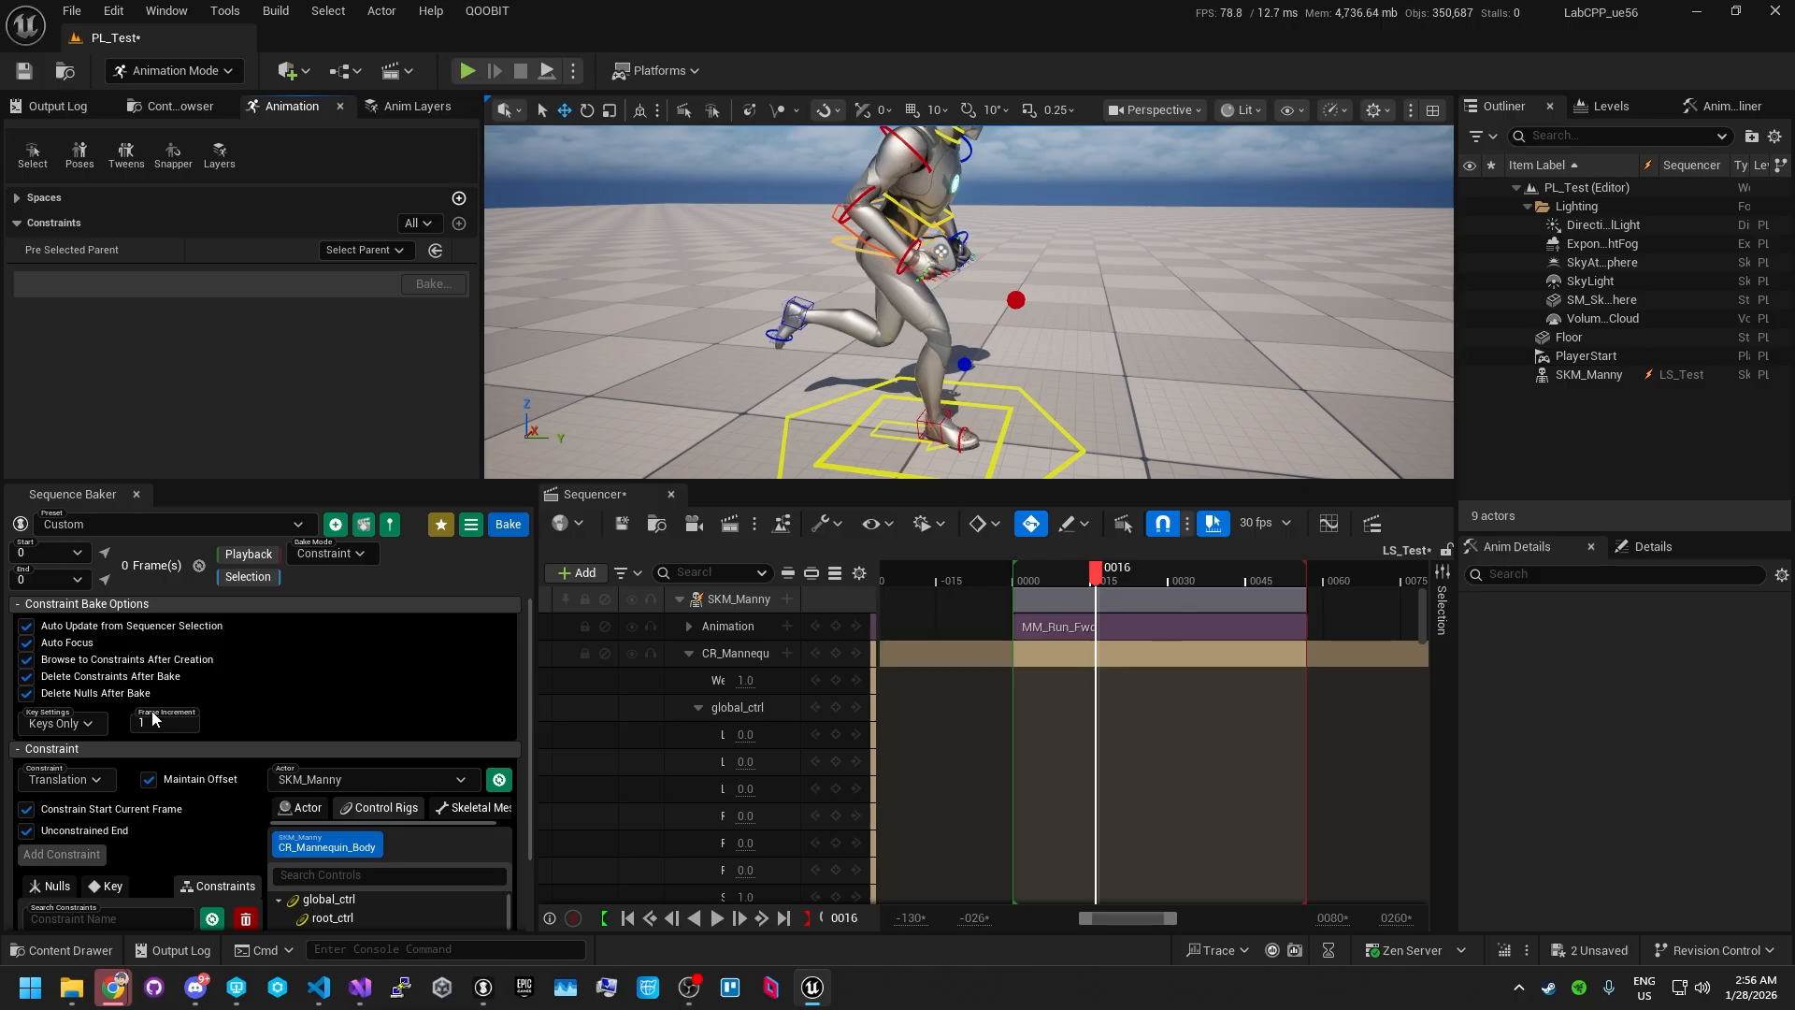
{"action": "left_click", "coordinate": [93, 725]}
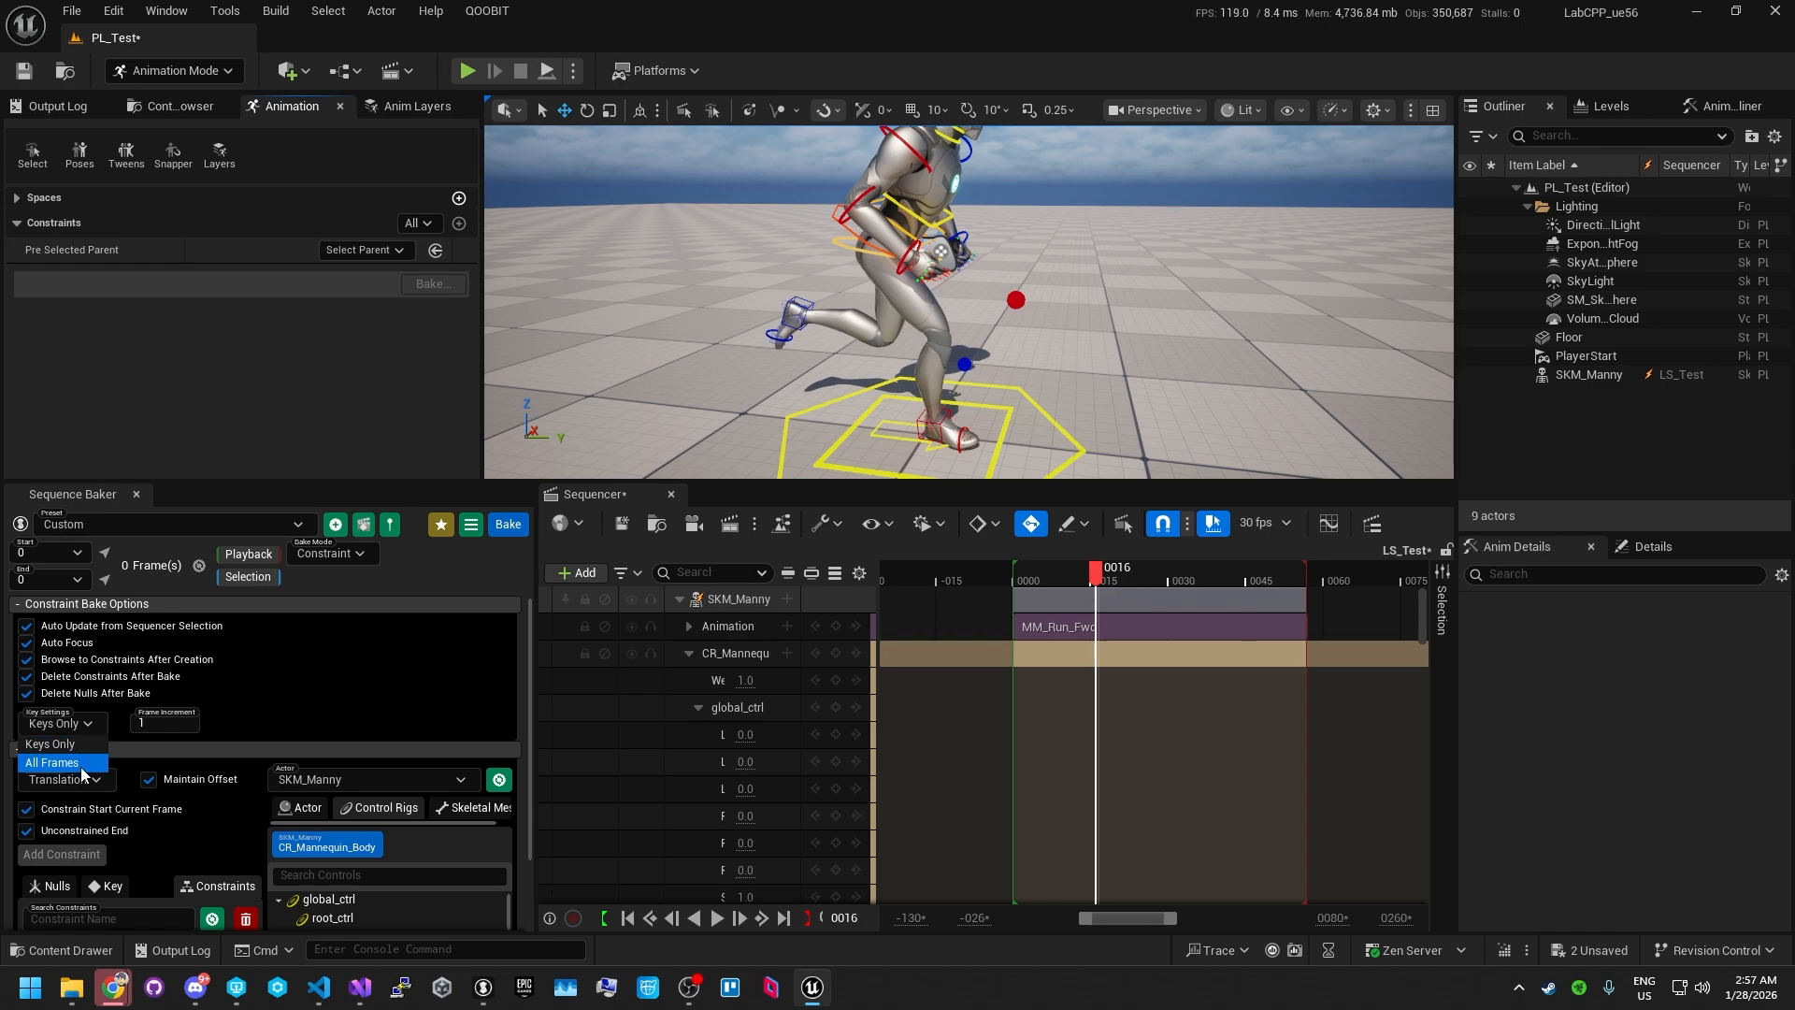
{"action": "left_click", "coordinate": [82, 770]}
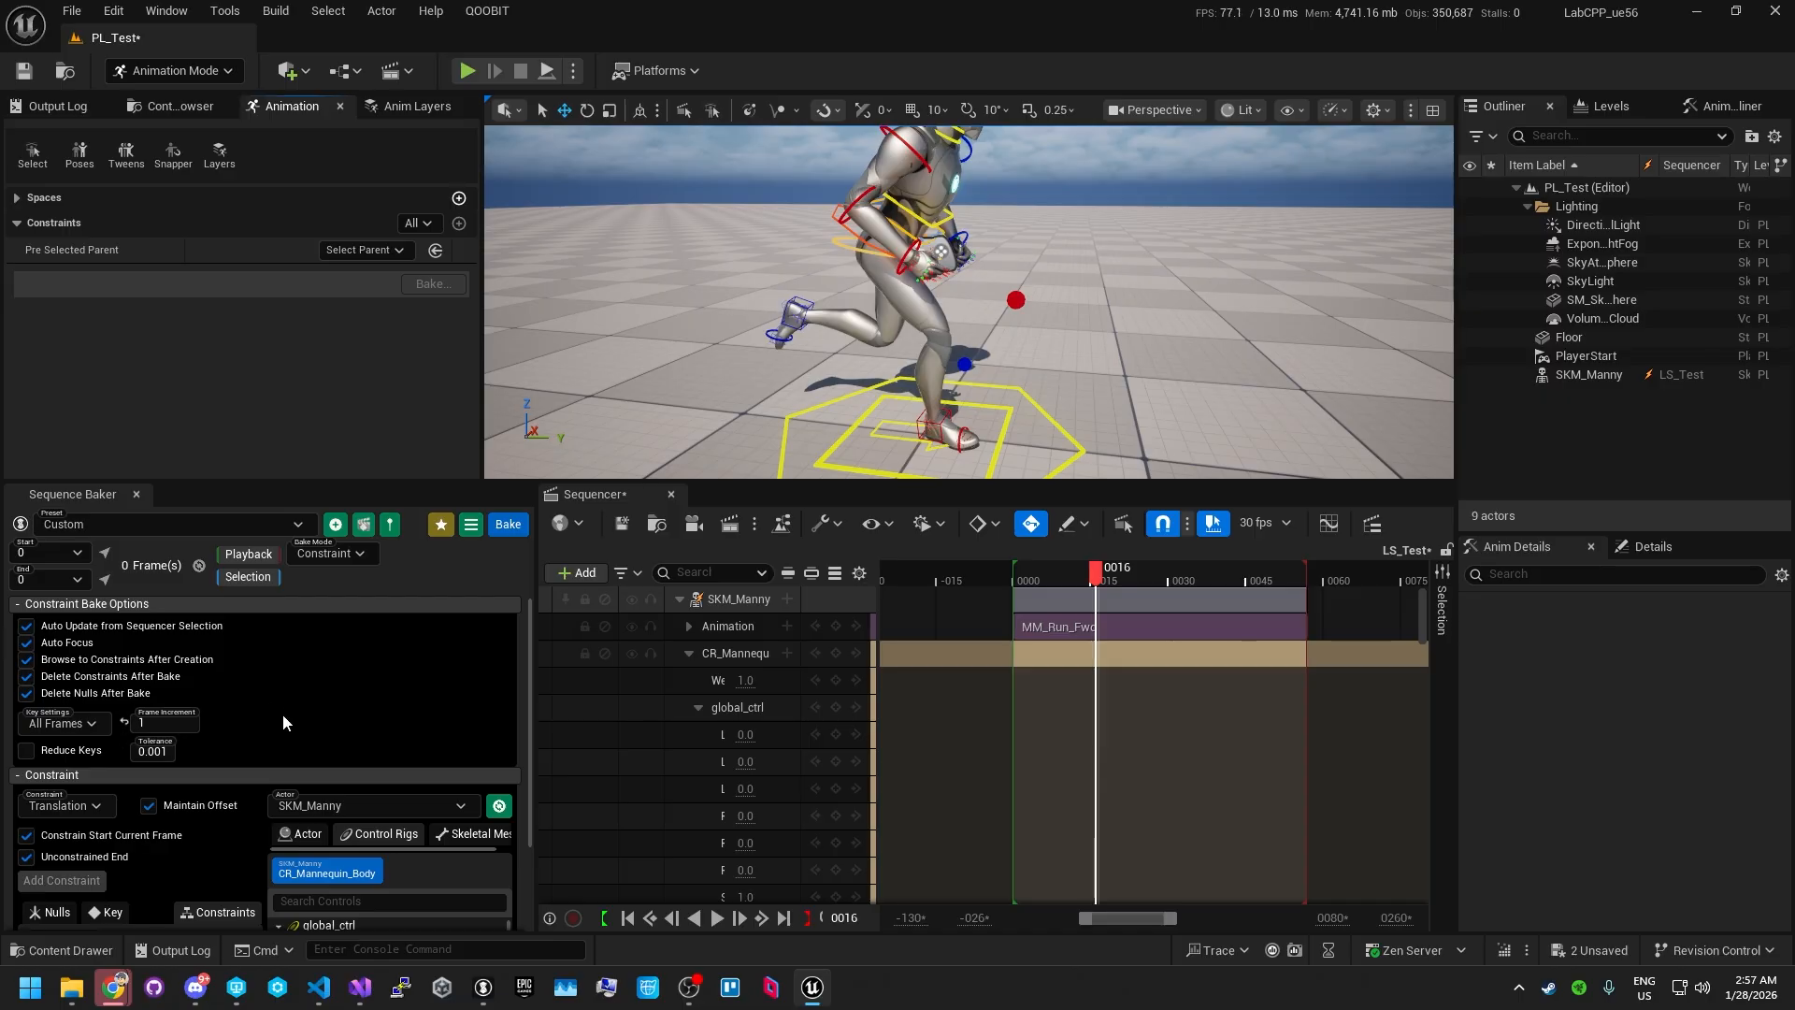
- Change the constraint type to Look At
{"action": "scroll", "coordinate": [266, 734], "scroll_direction": "down", "scroll_amount": 1}
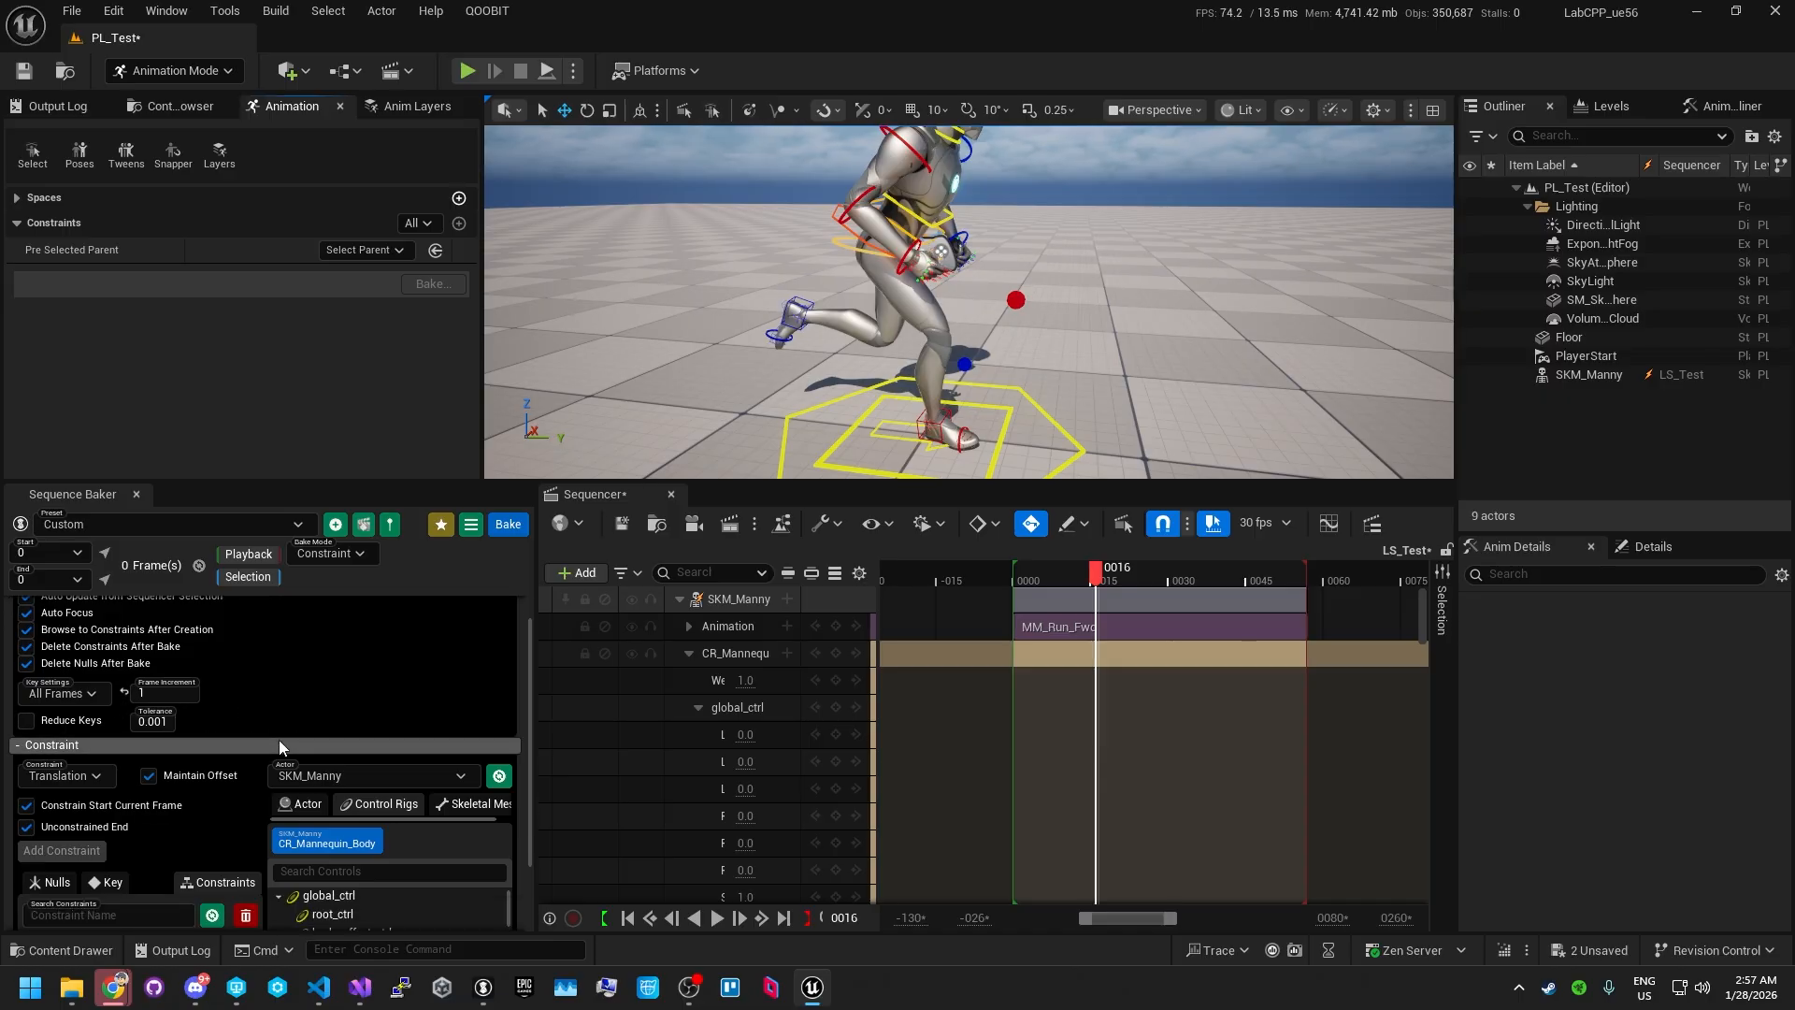
{"action": "scroll", "coordinate": [279, 739], "scroll_direction": "down", "scroll_amount": 1}
{"action": "scroll", "coordinate": [178, 753], "scroll_direction": "down", "scroll_amount": 2}
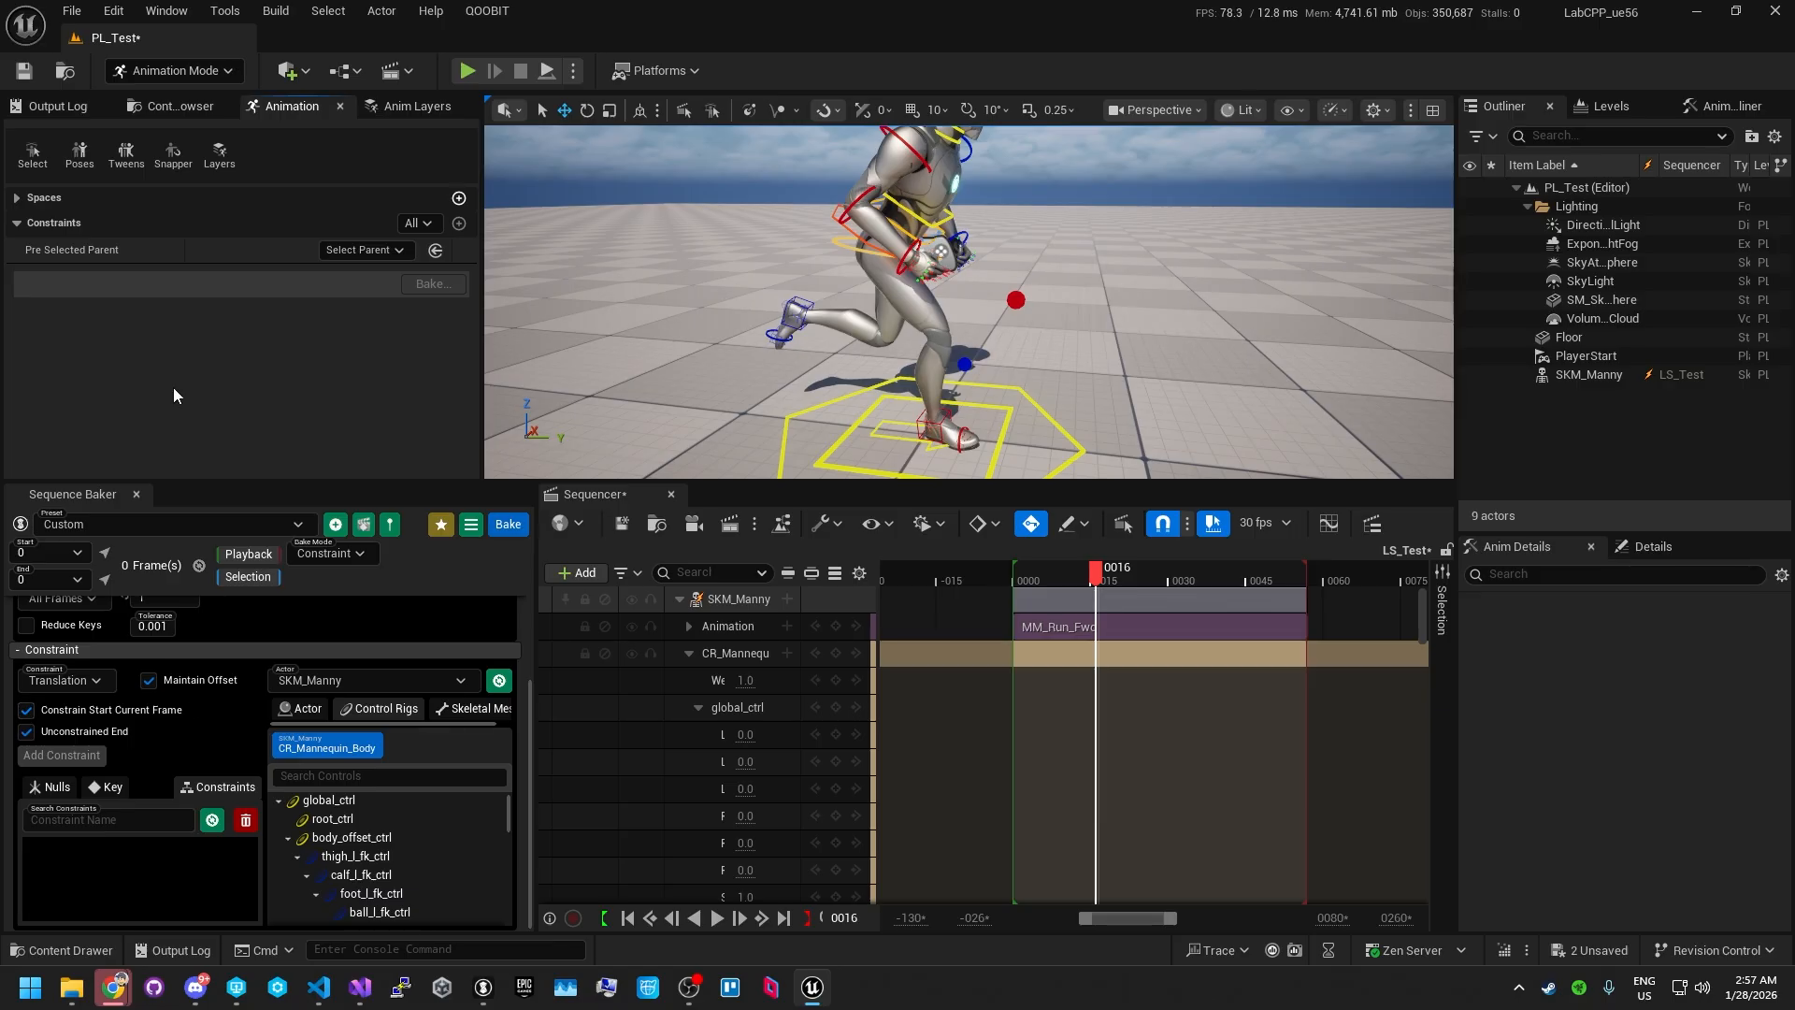
{"action": "left_click", "coordinate": [73, 682]}
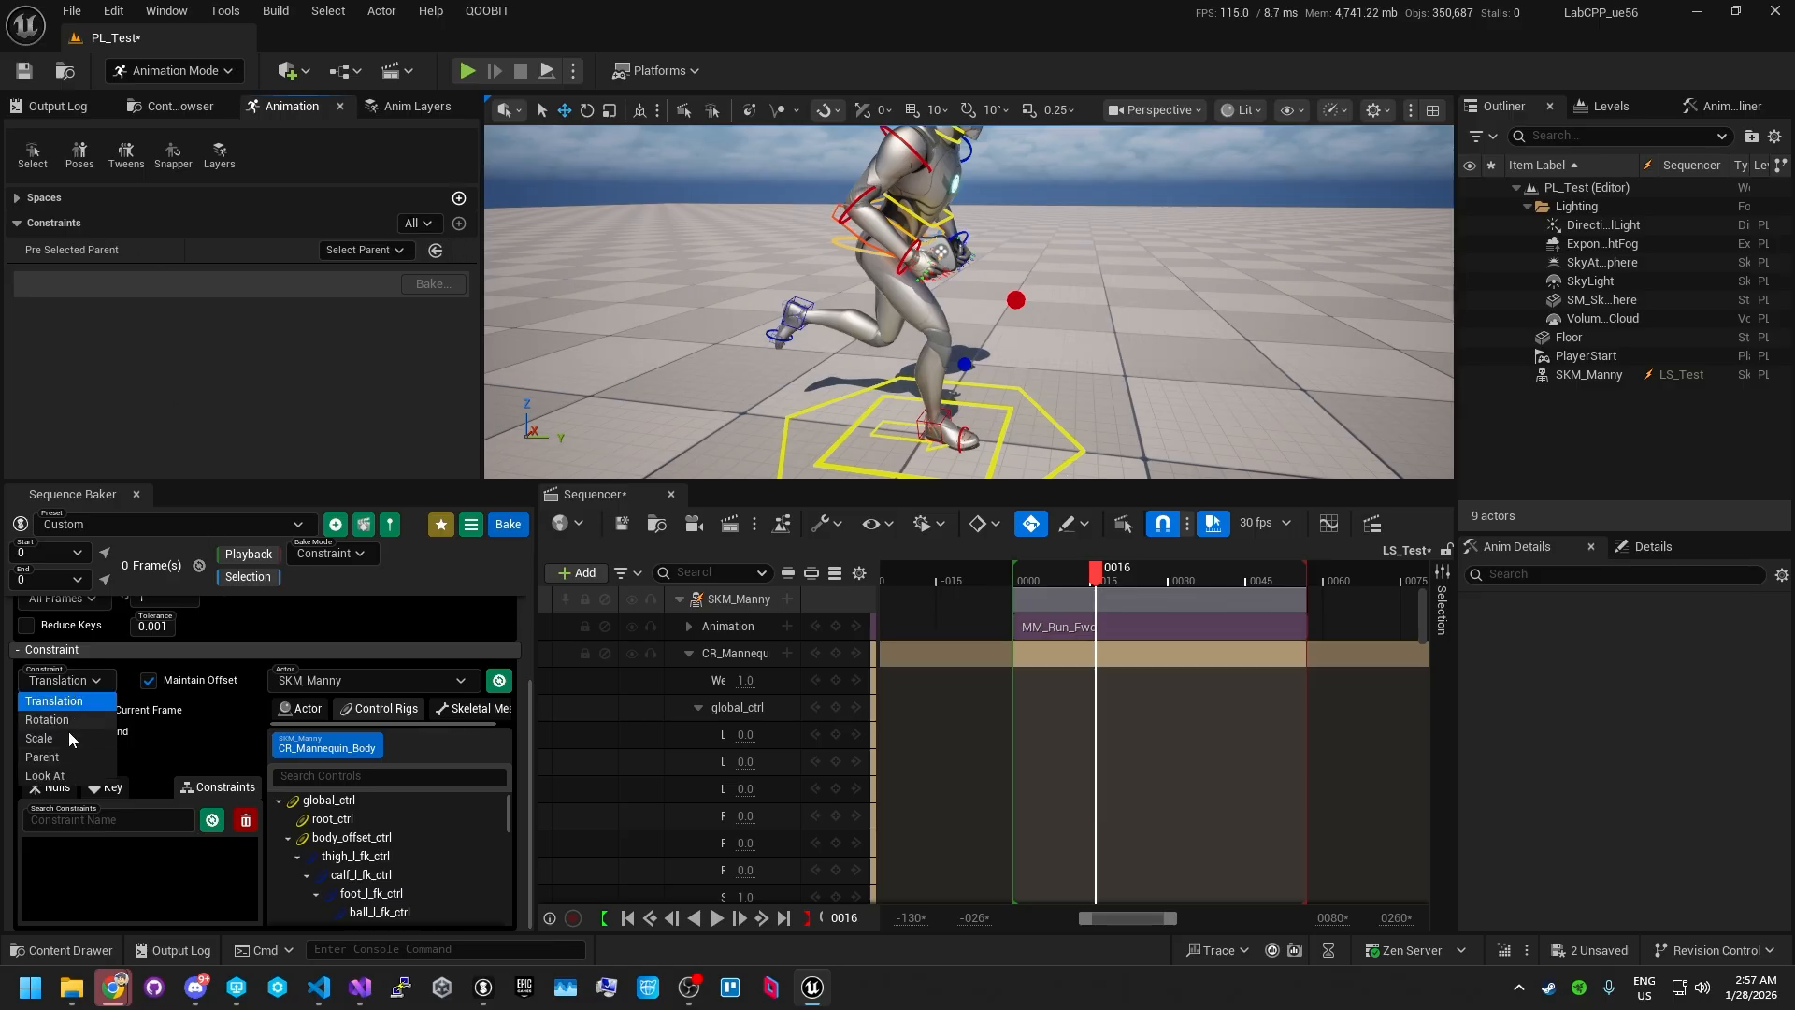
{"action": "left_click", "coordinate": [56, 700]}
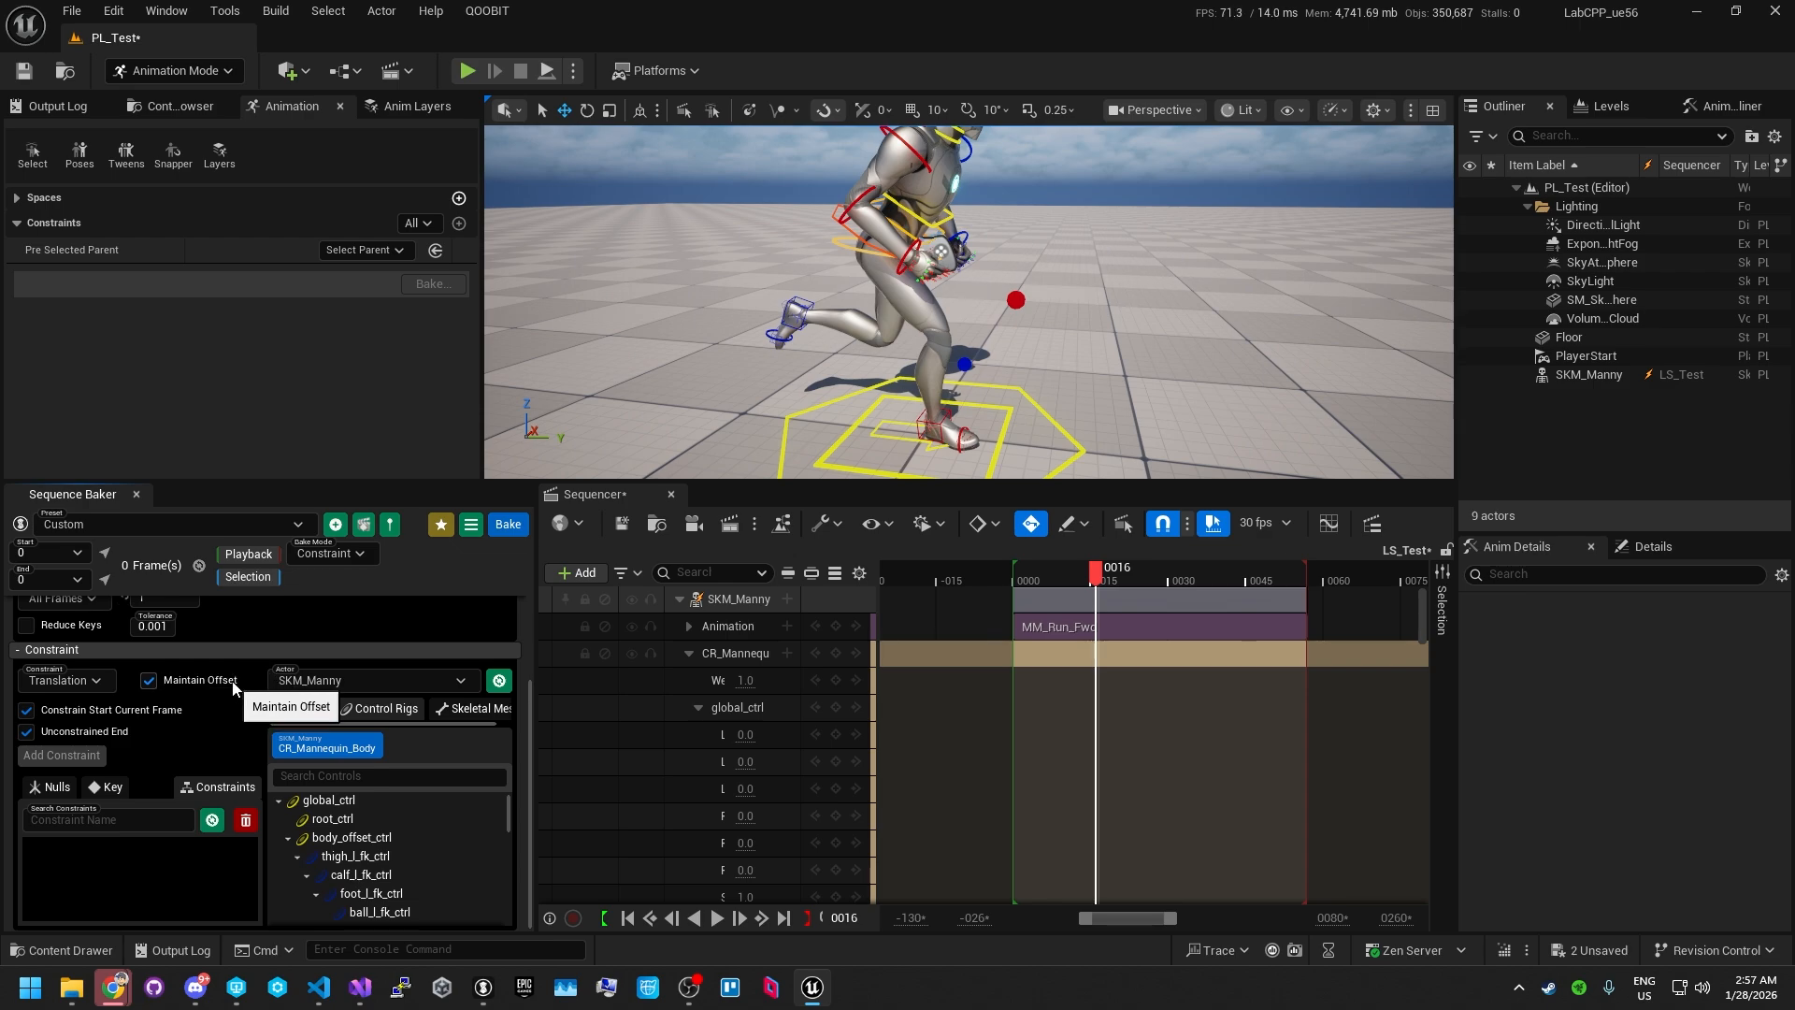
{"action": "left_click", "coordinate": [93, 685]}
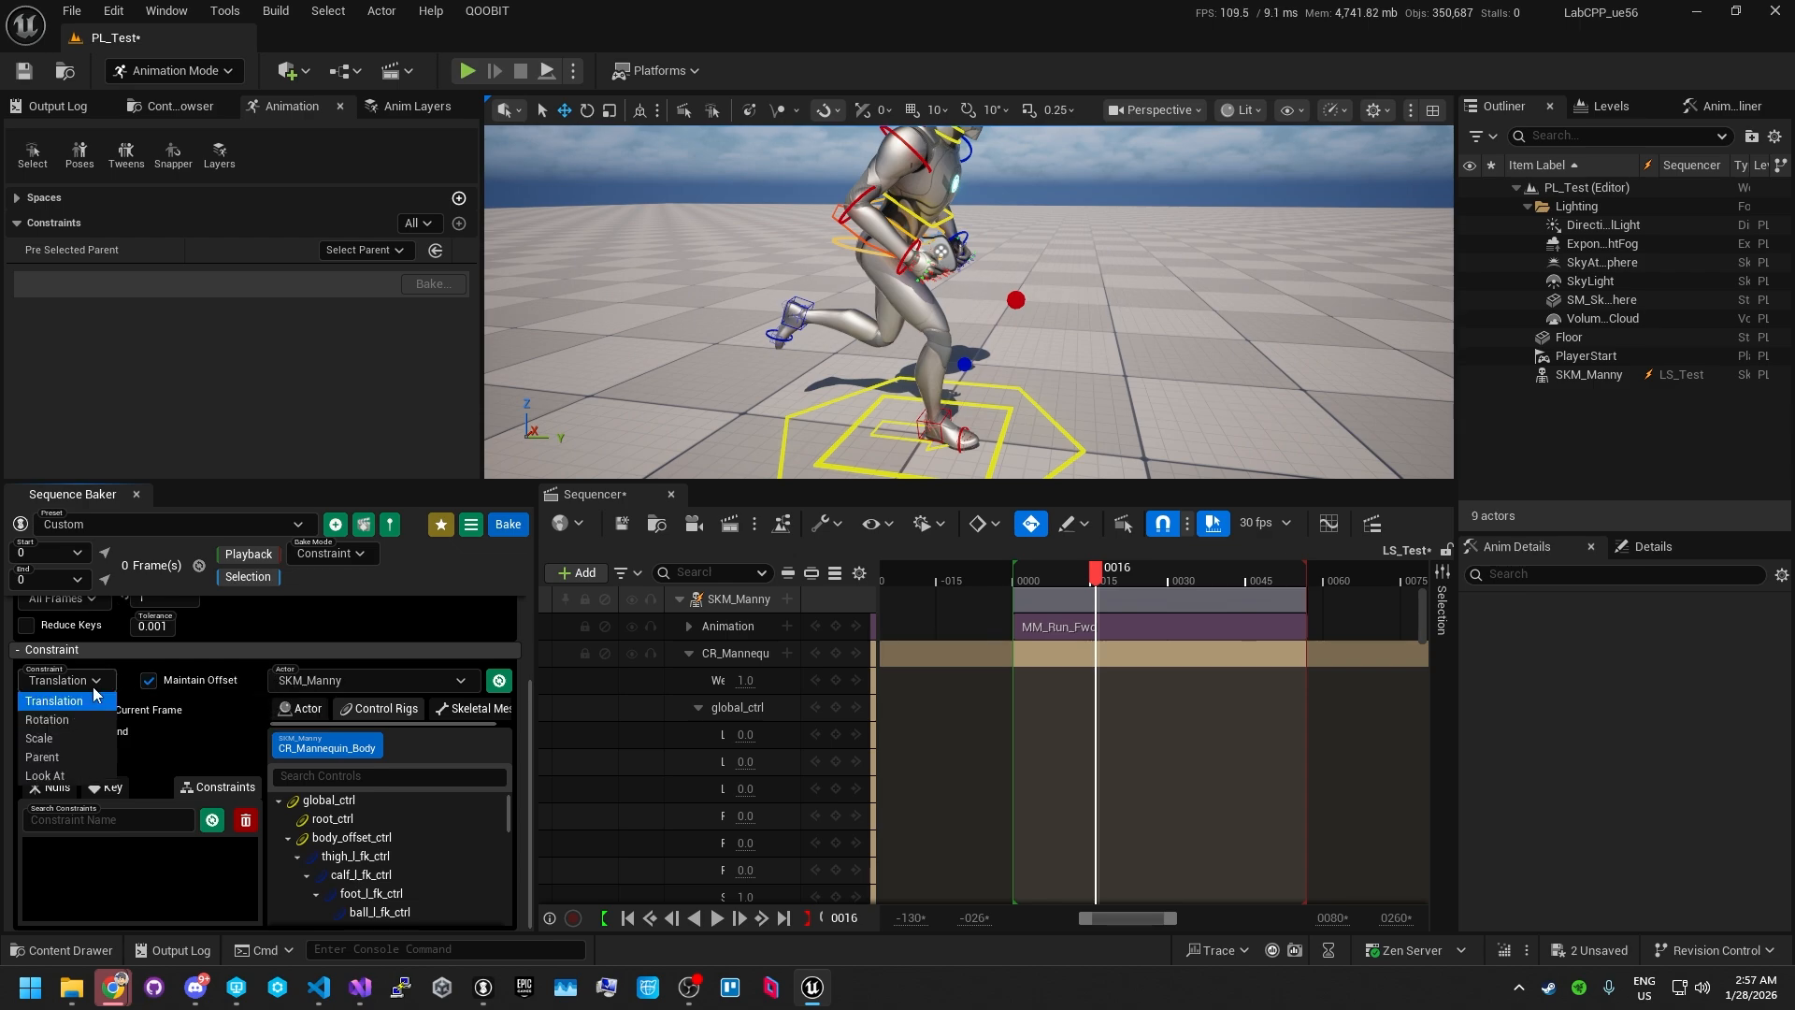
{"action": "left_click", "coordinate": [51, 775]}
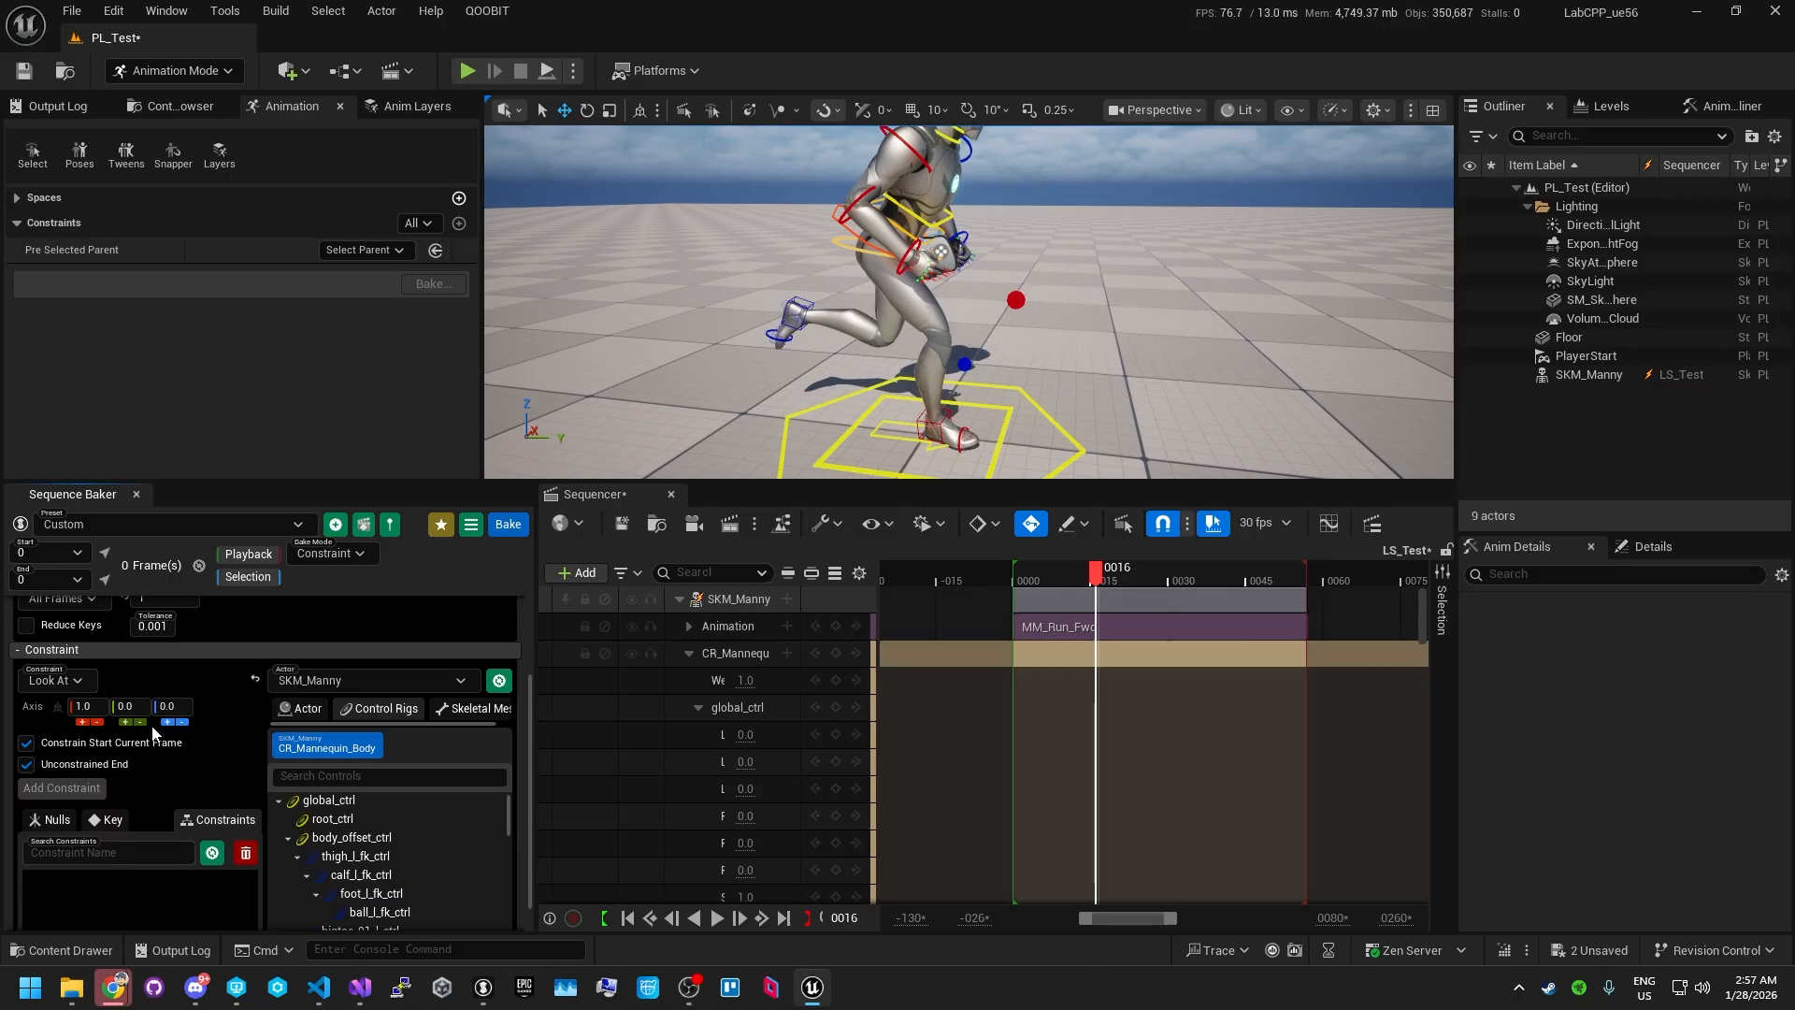
- Set the Look At axis to X 0.0, Y 1.0, Z 0.0
{"action": "left_click", "coordinate": [129, 722]}
{"action": "left_click", "coordinate": [166, 722]}
{"action": "left_click", "coordinate": [83, 722]}
{"action": "left_click", "coordinate": [125, 721]}
{"action": "scroll", "coordinate": [64, 706], "scroll_direction": "down", "scroll_amount": 1}
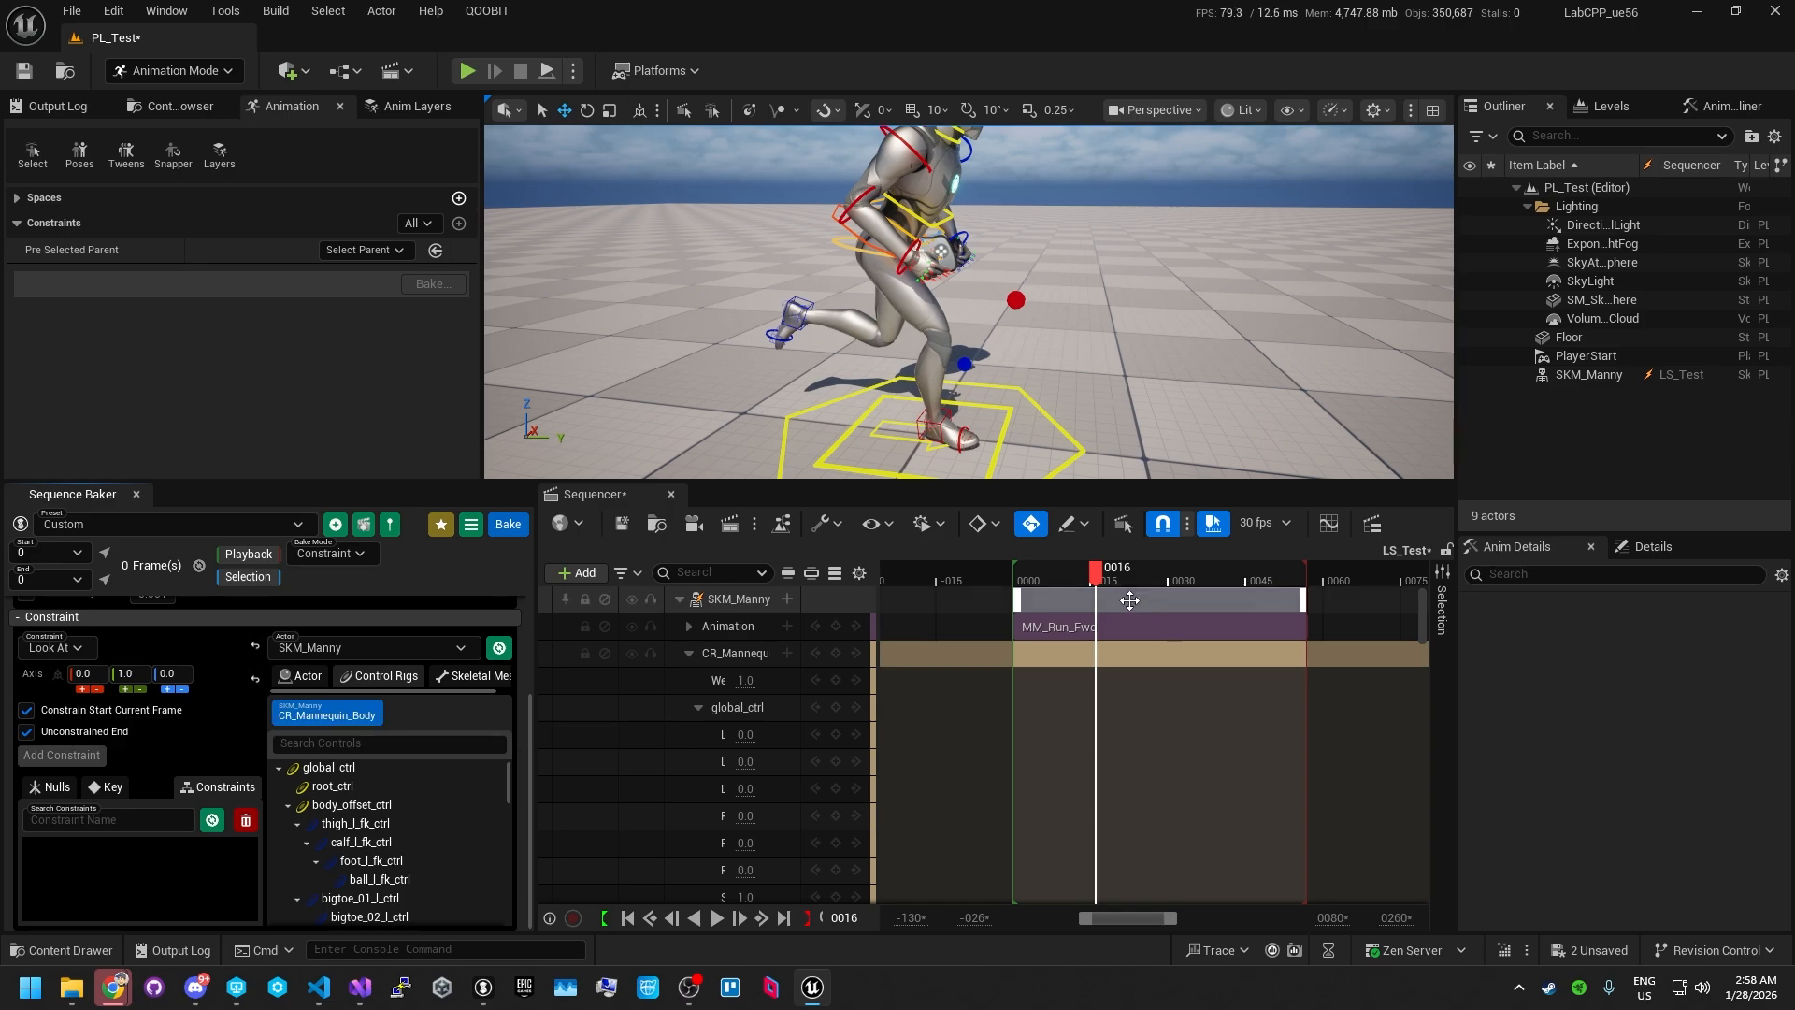
- Turn off Constrain Start Current Frame and set the bake range to frames 0 to 57
{"action": "mouse_move", "coordinate": [1099, 566]}
{"action": "left_mouse_down"}
{"action": "mouse_move", "coordinate": [1159, 566]}
{"action": "mouse_move", "coordinate": [1133, 566]}
{"action": "left_mouse_up"}
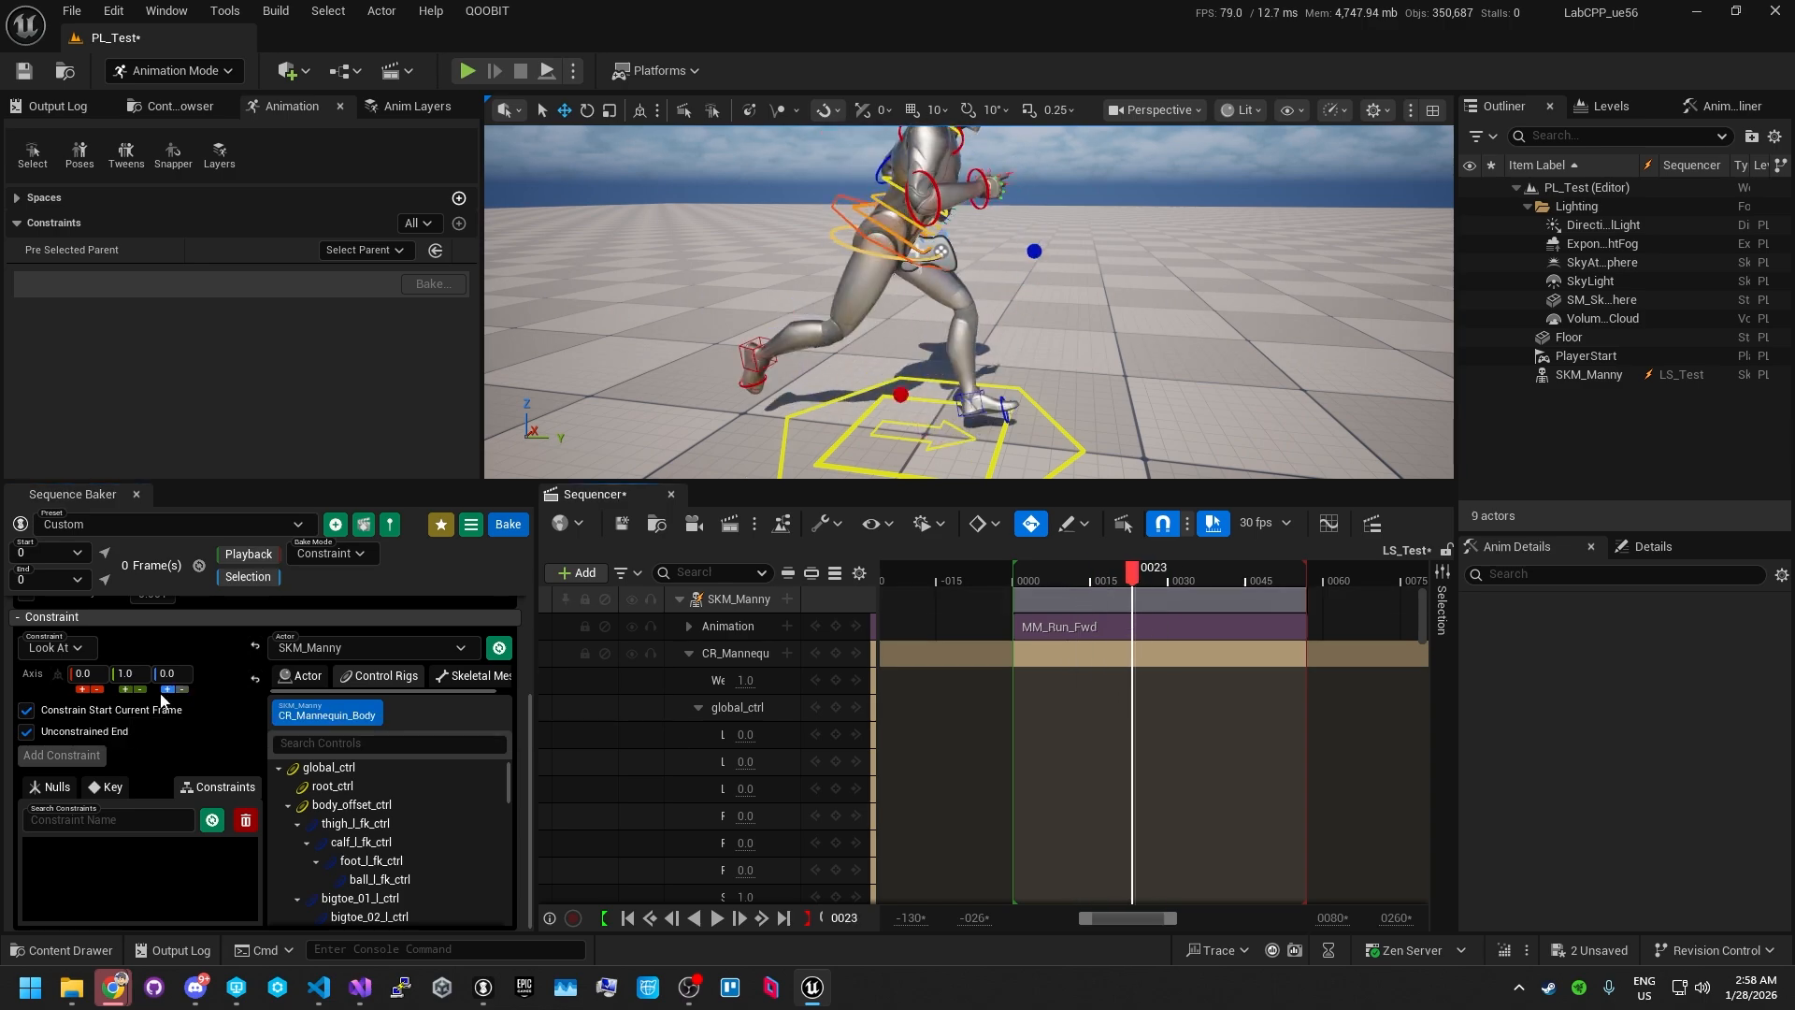
{"action": "left_click", "coordinate": [70, 711]}
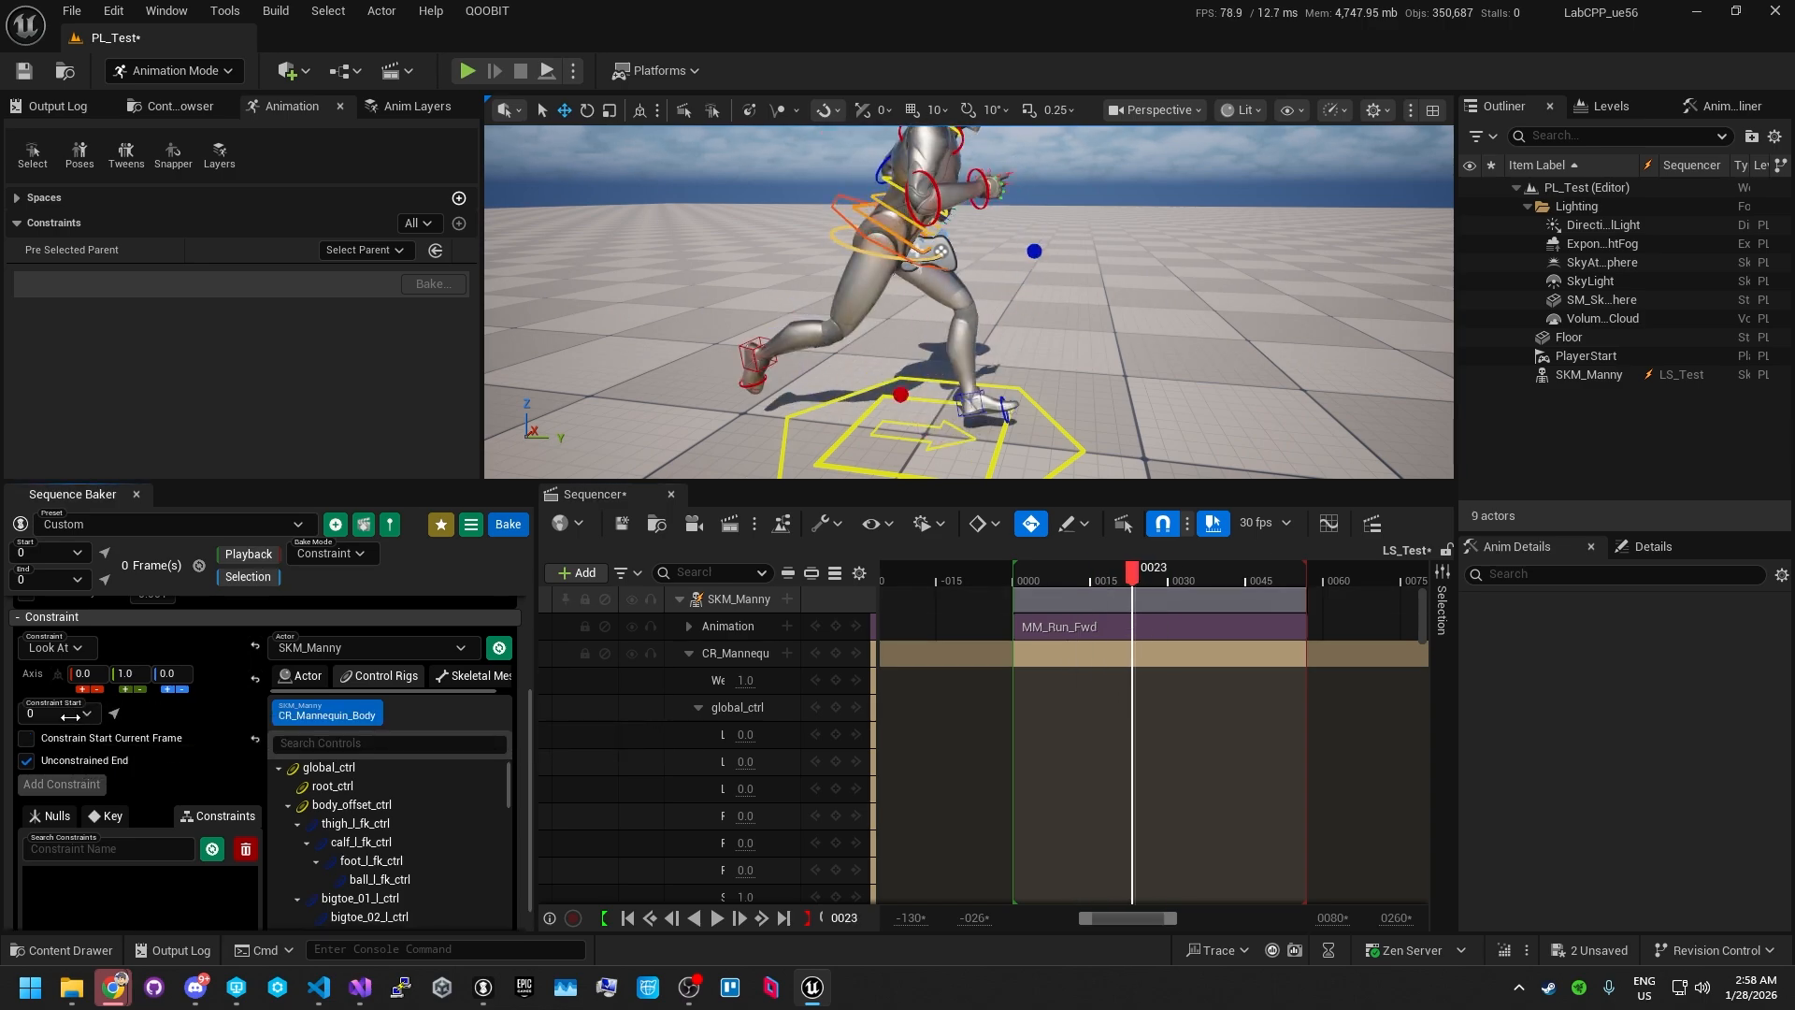
{"action": "left_click", "coordinate": [267, 577]}
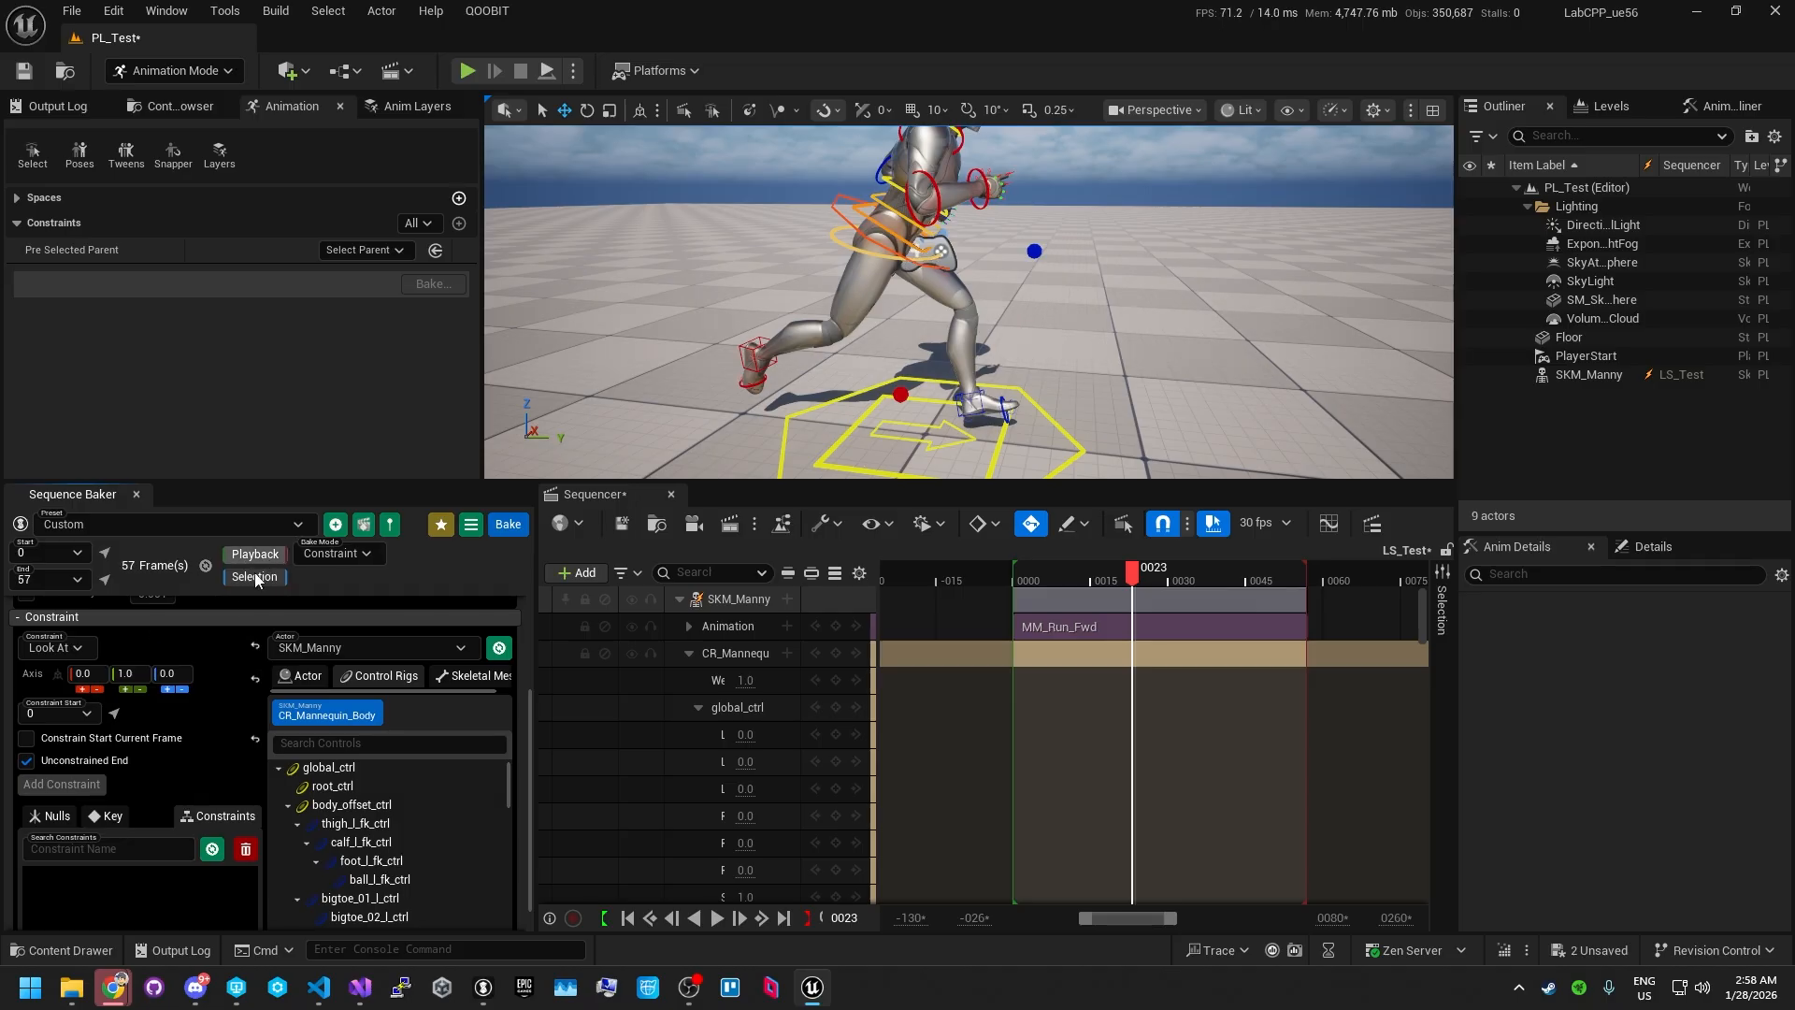
{"action": "left_click", "coordinate": [87, 715]}
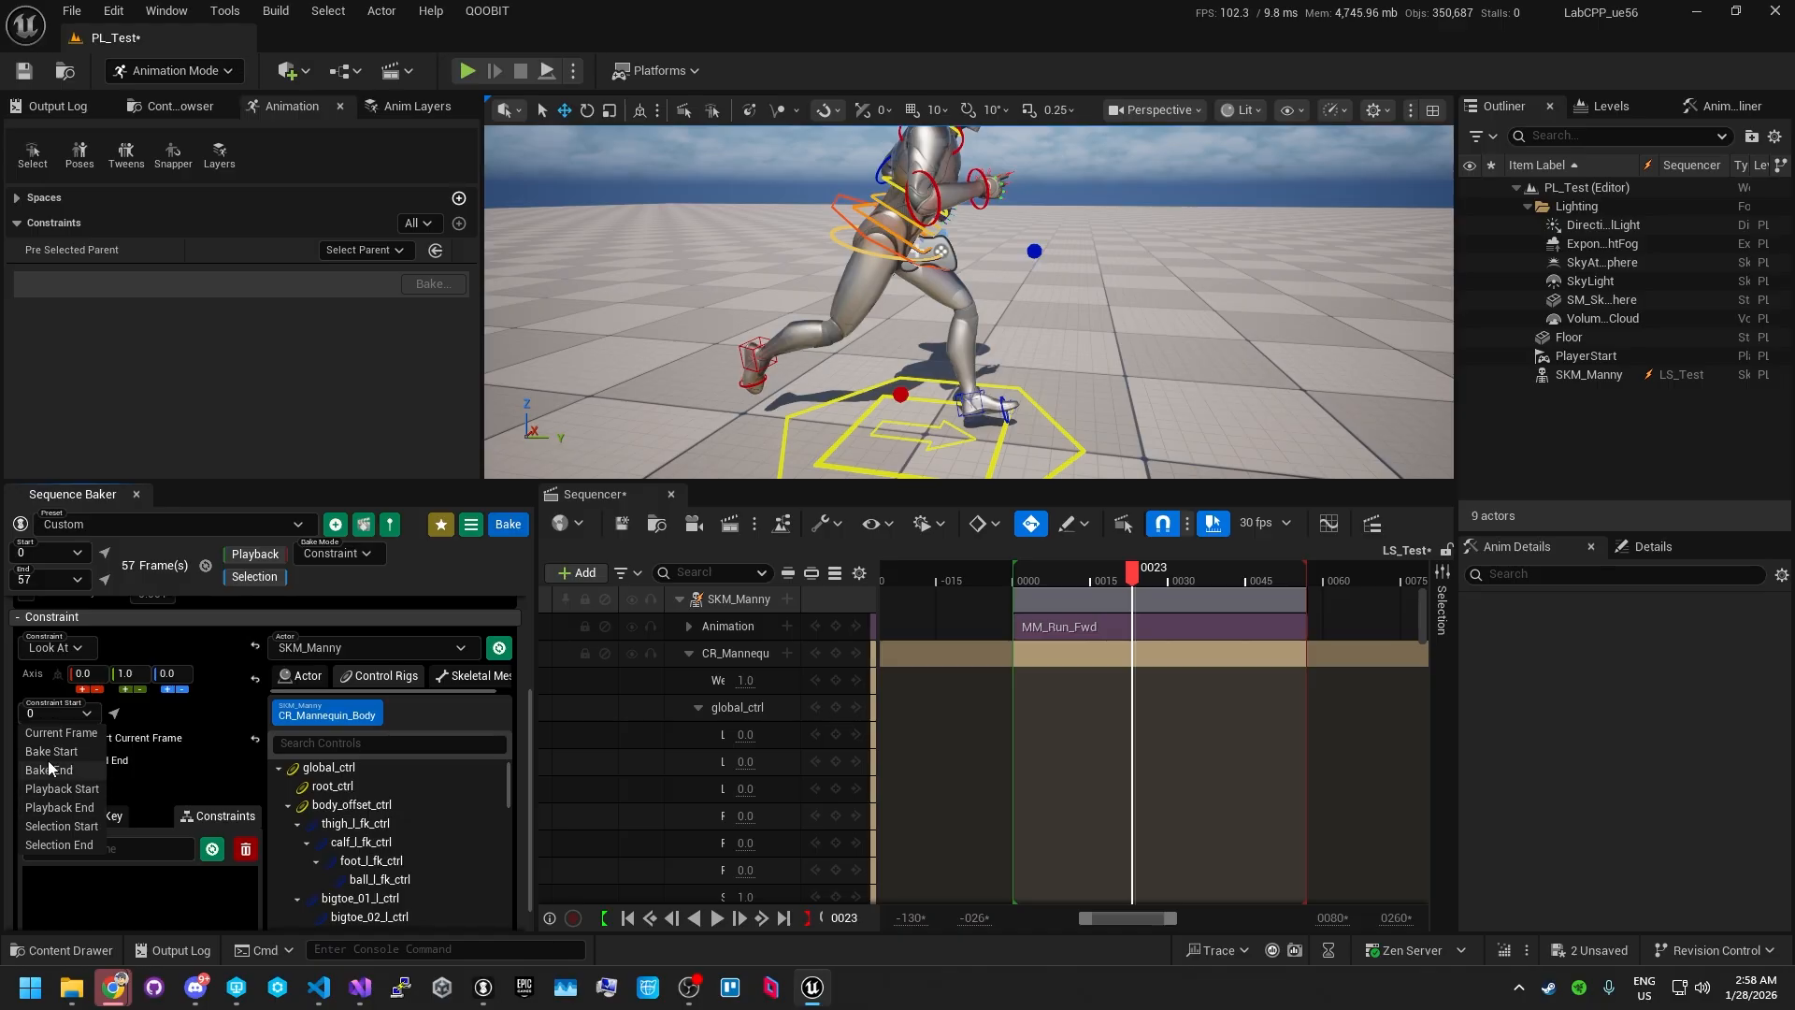
{"action": "left_click", "coordinate": [159, 731]}
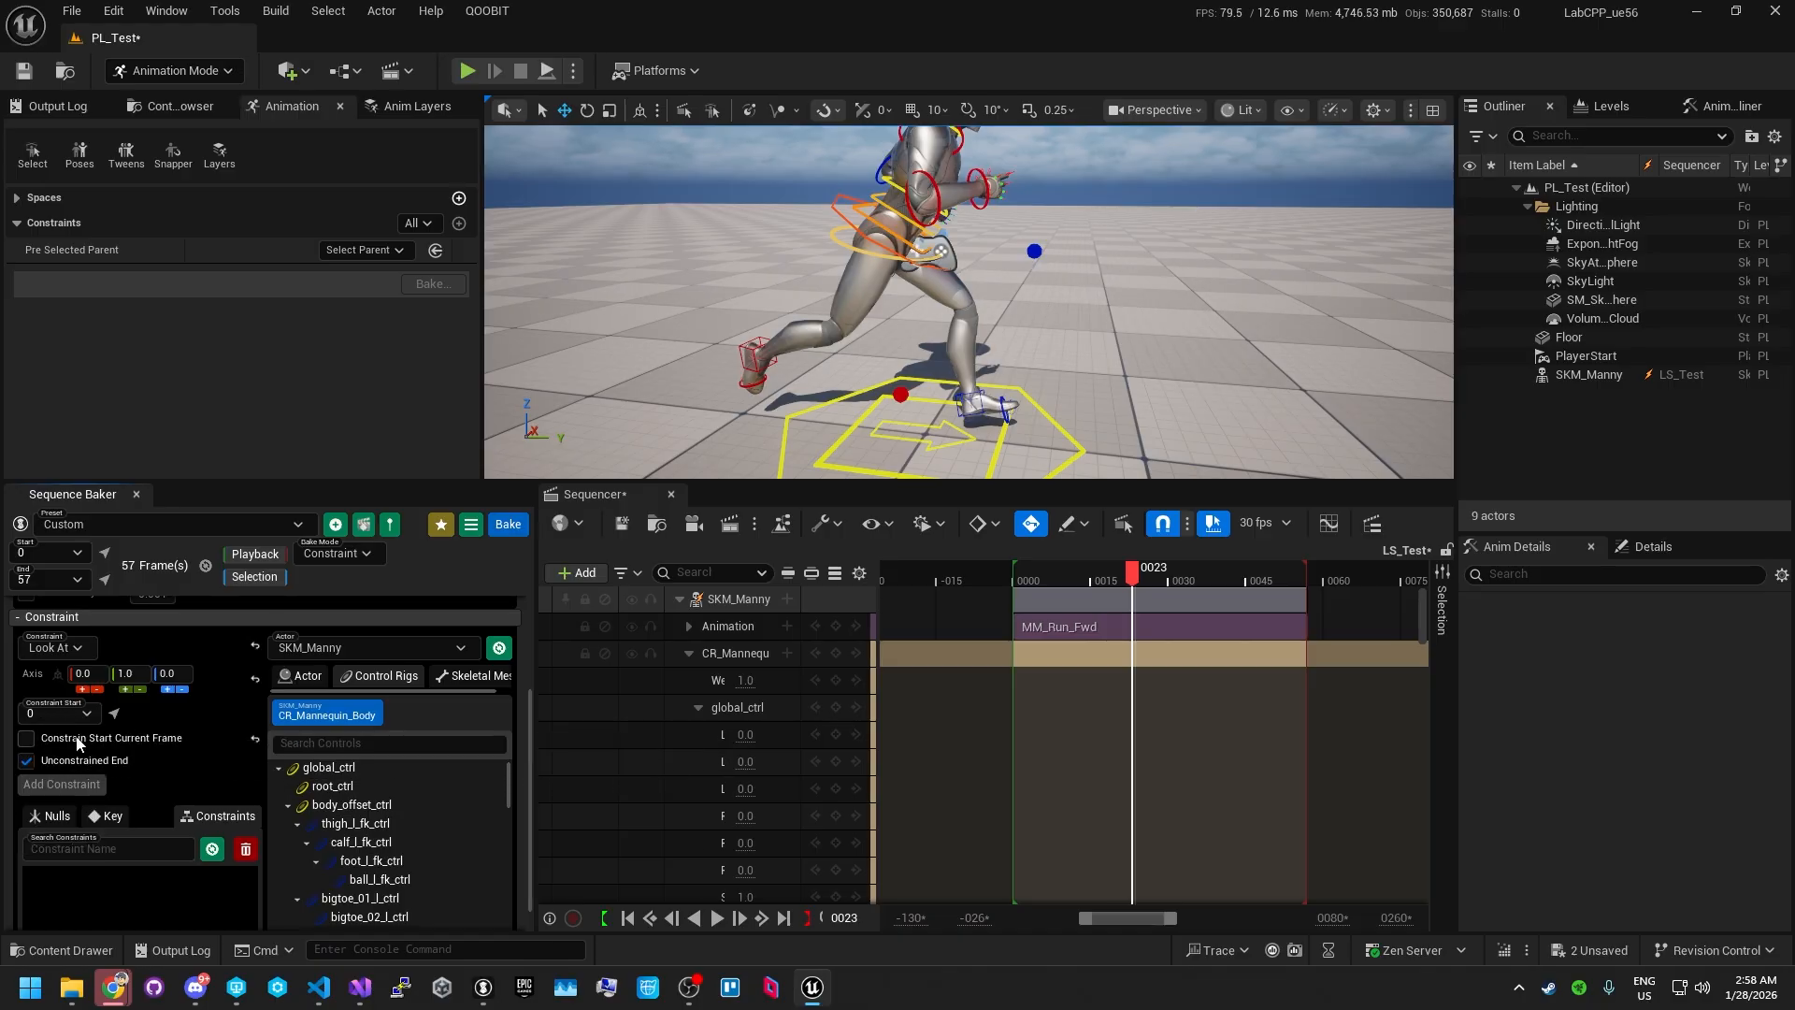
- Scrub the sequence to frame 25 and switch Unconstrained End off and back on
{"action": "left_click", "coordinate": [1079, 576]}
{"action": "left_click_drag", "start_coordinate": [1079, 576], "coordinate": [1142, 577]}
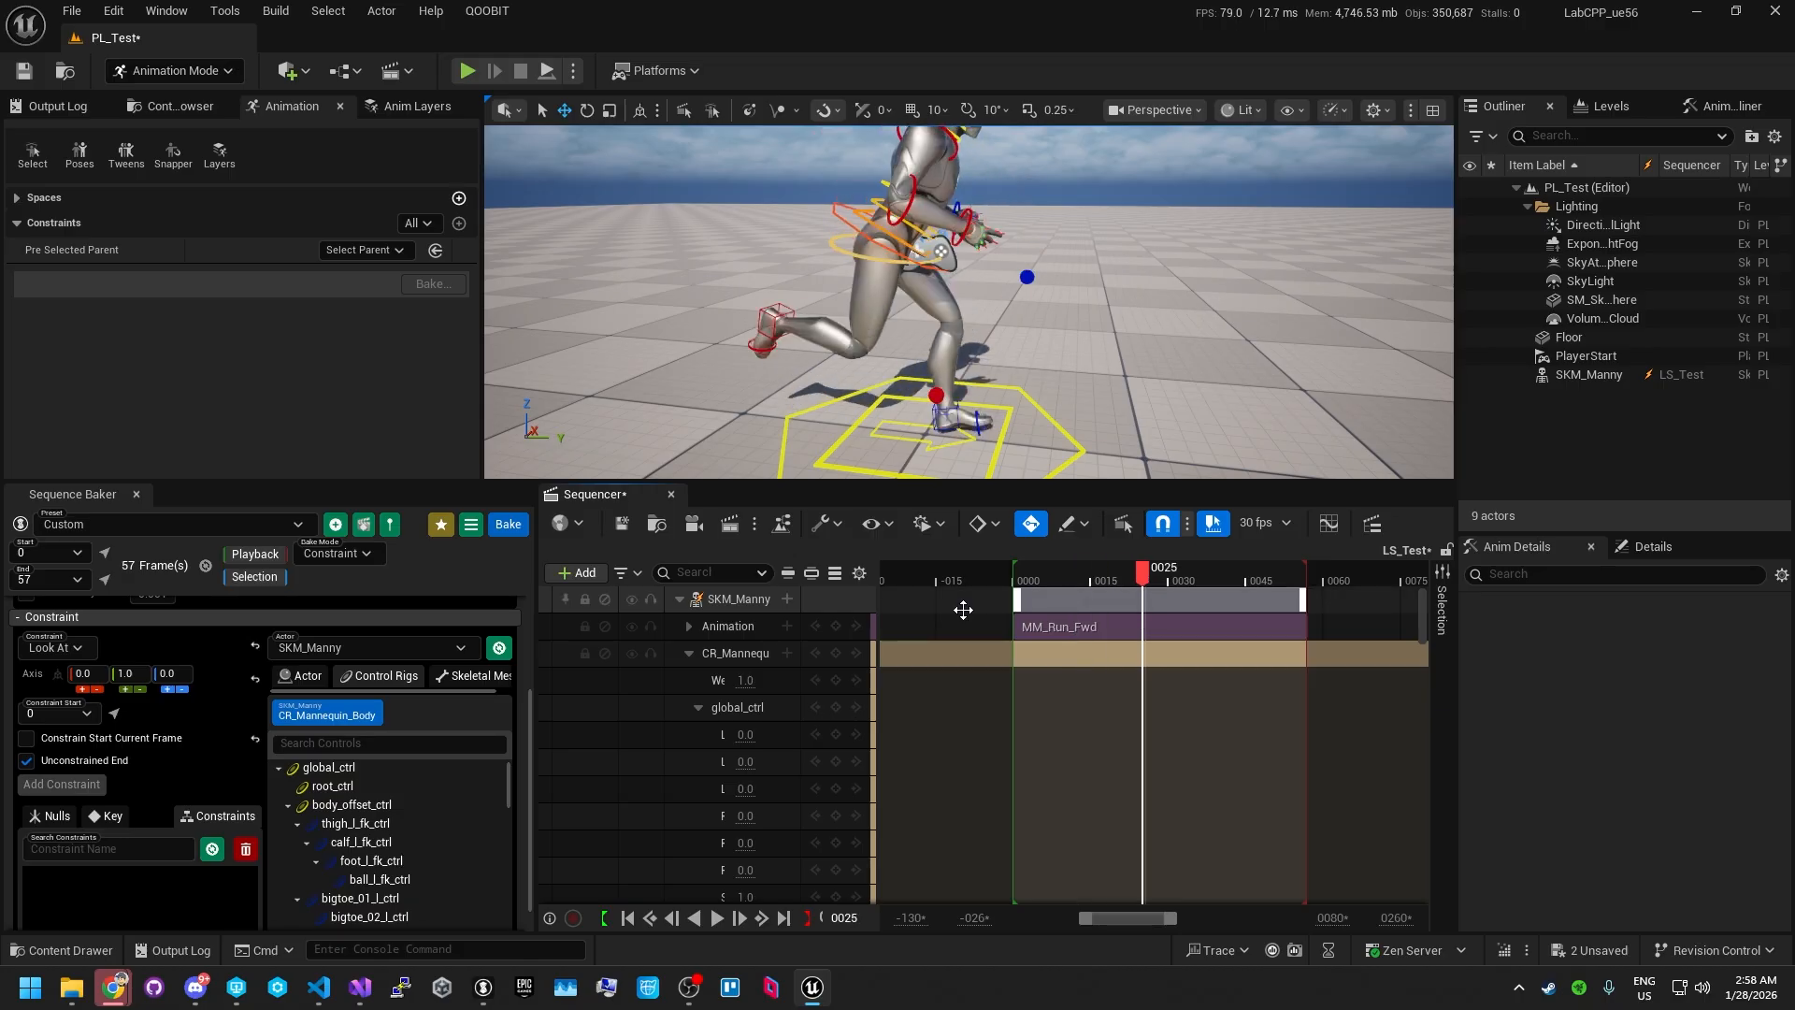
{"action": "left_click", "coordinate": [98, 763]}
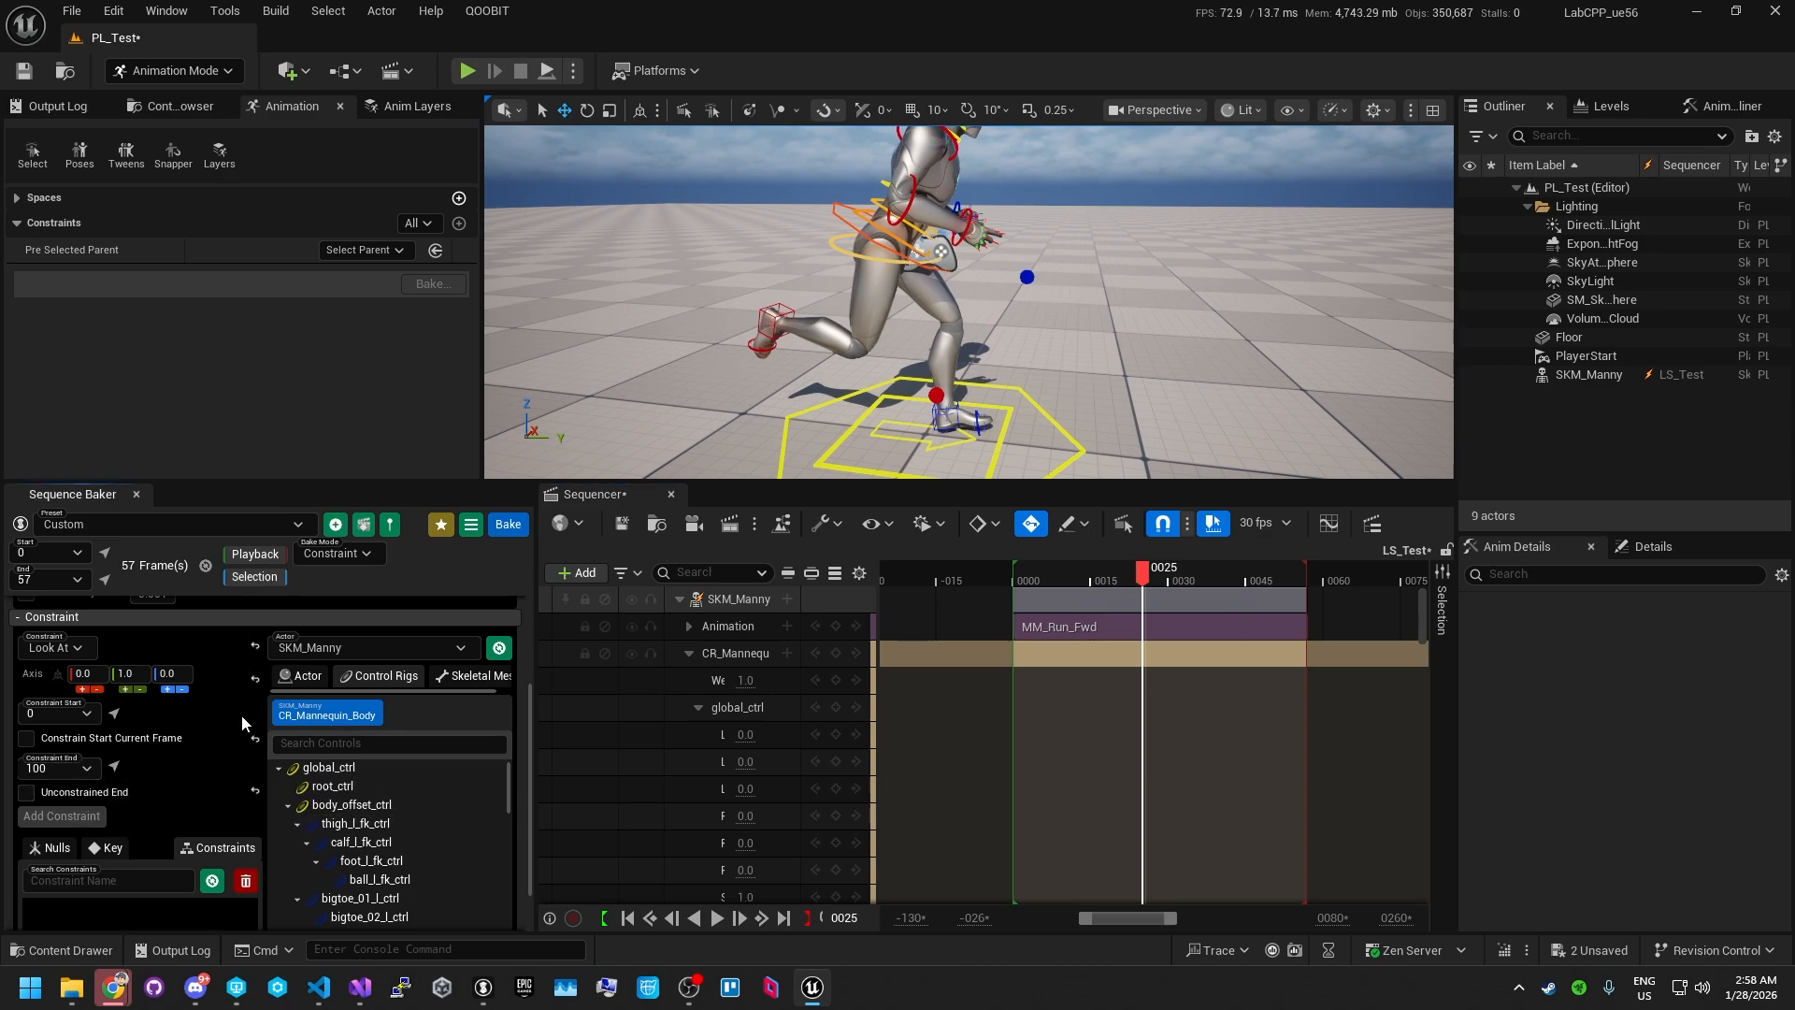
{"action": "left_click", "coordinate": [76, 791]}
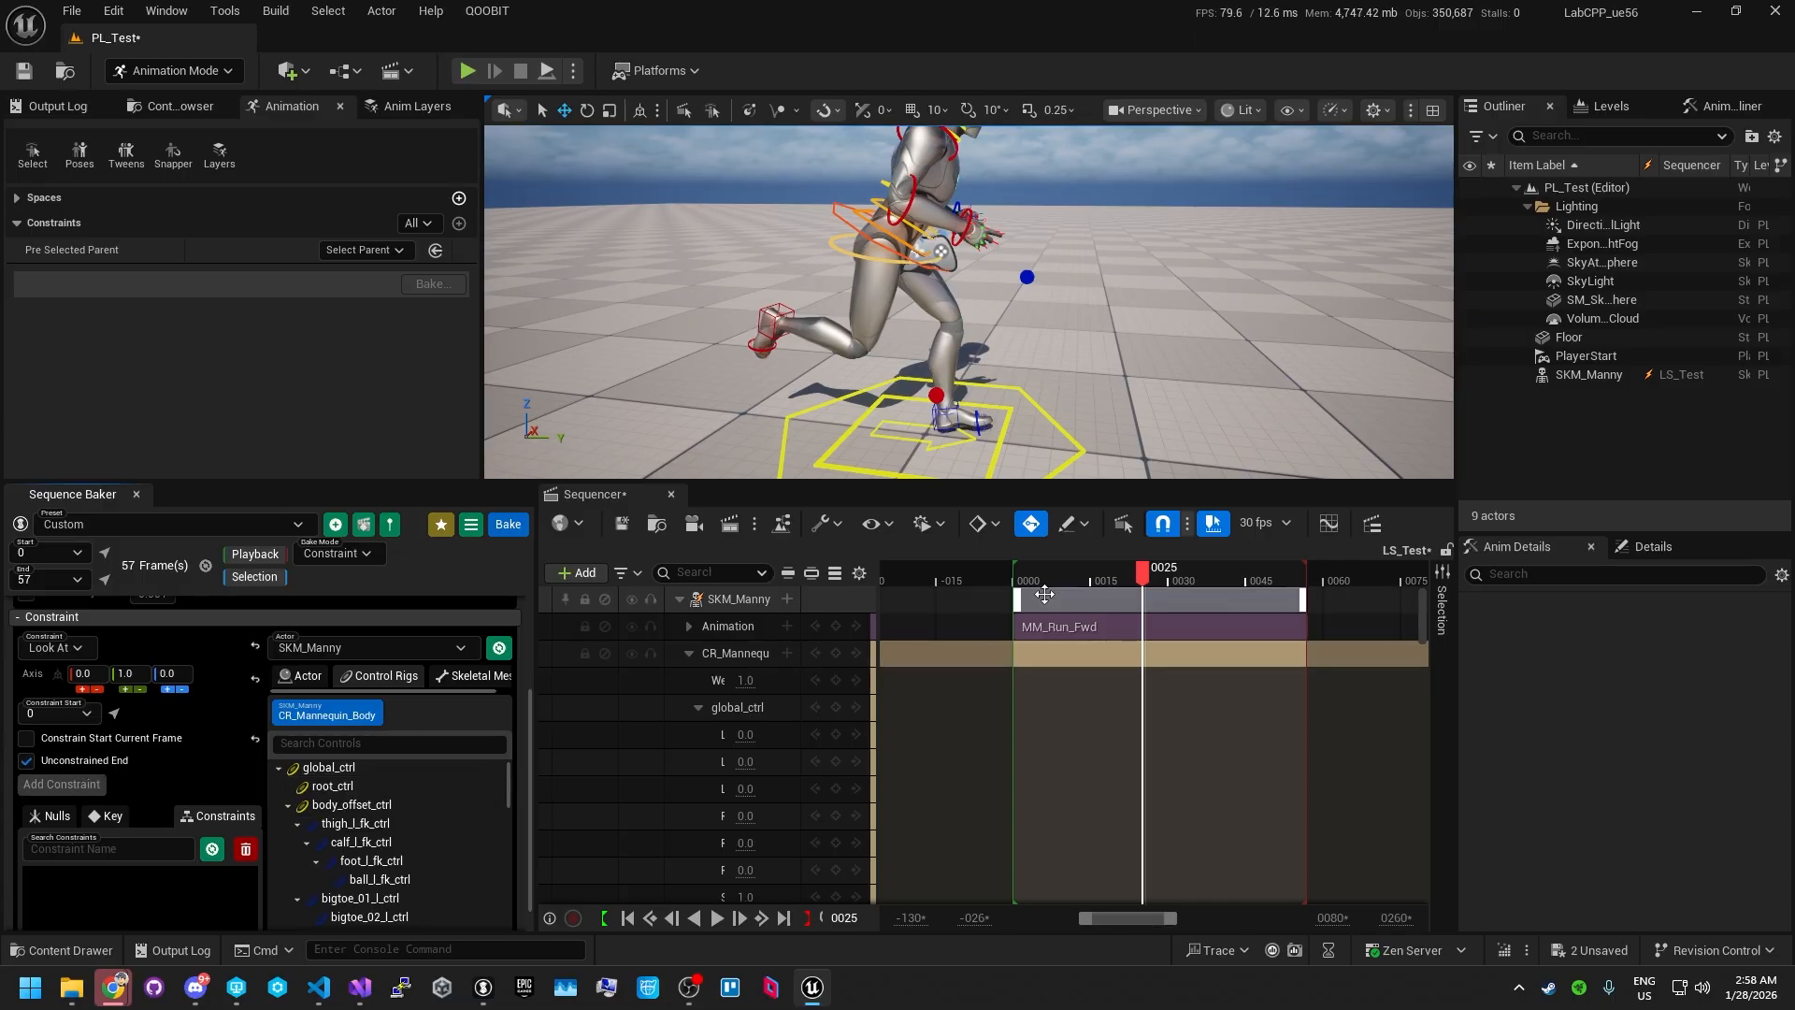
- Move the playhead to frame 44 and add a null of size 1.0 from the Nulls list
{"action": "left_click_drag", "start_coordinate": [1140, 570], "coordinate": [1242, 586]}
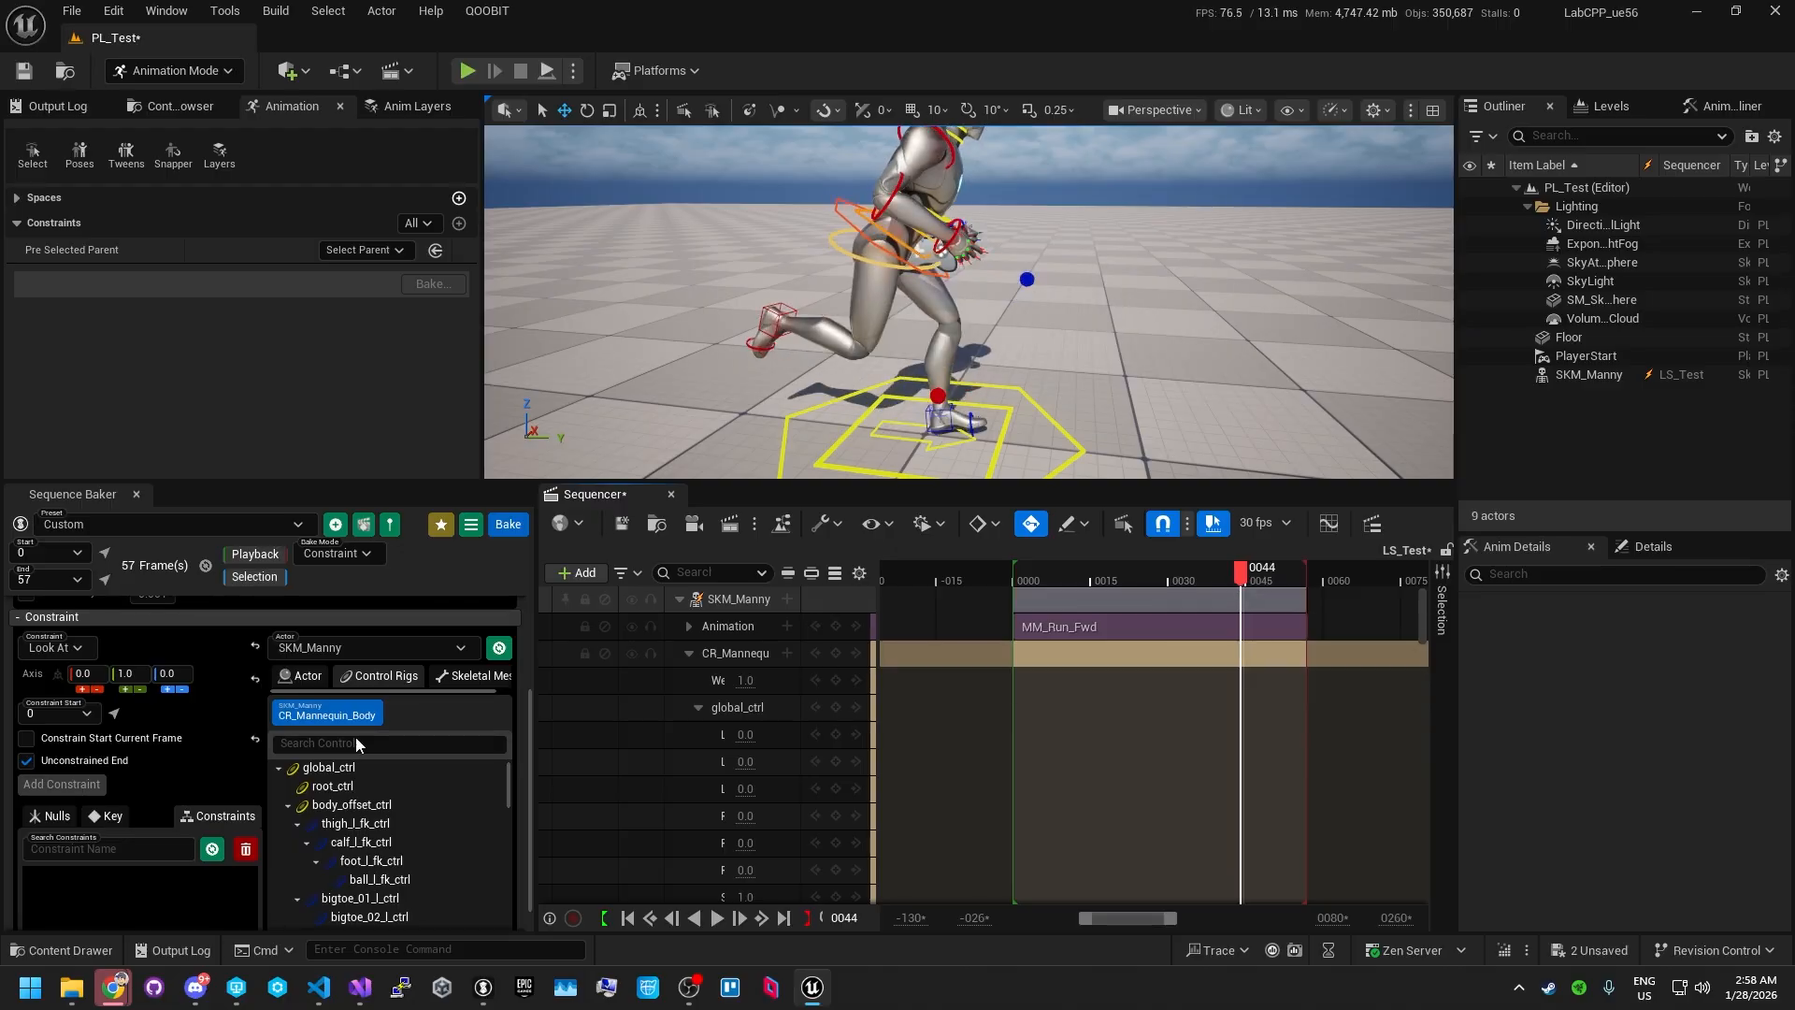
{"action": "scroll", "coordinate": [188, 744], "scroll_direction": "down", "scroll_amount": 1}
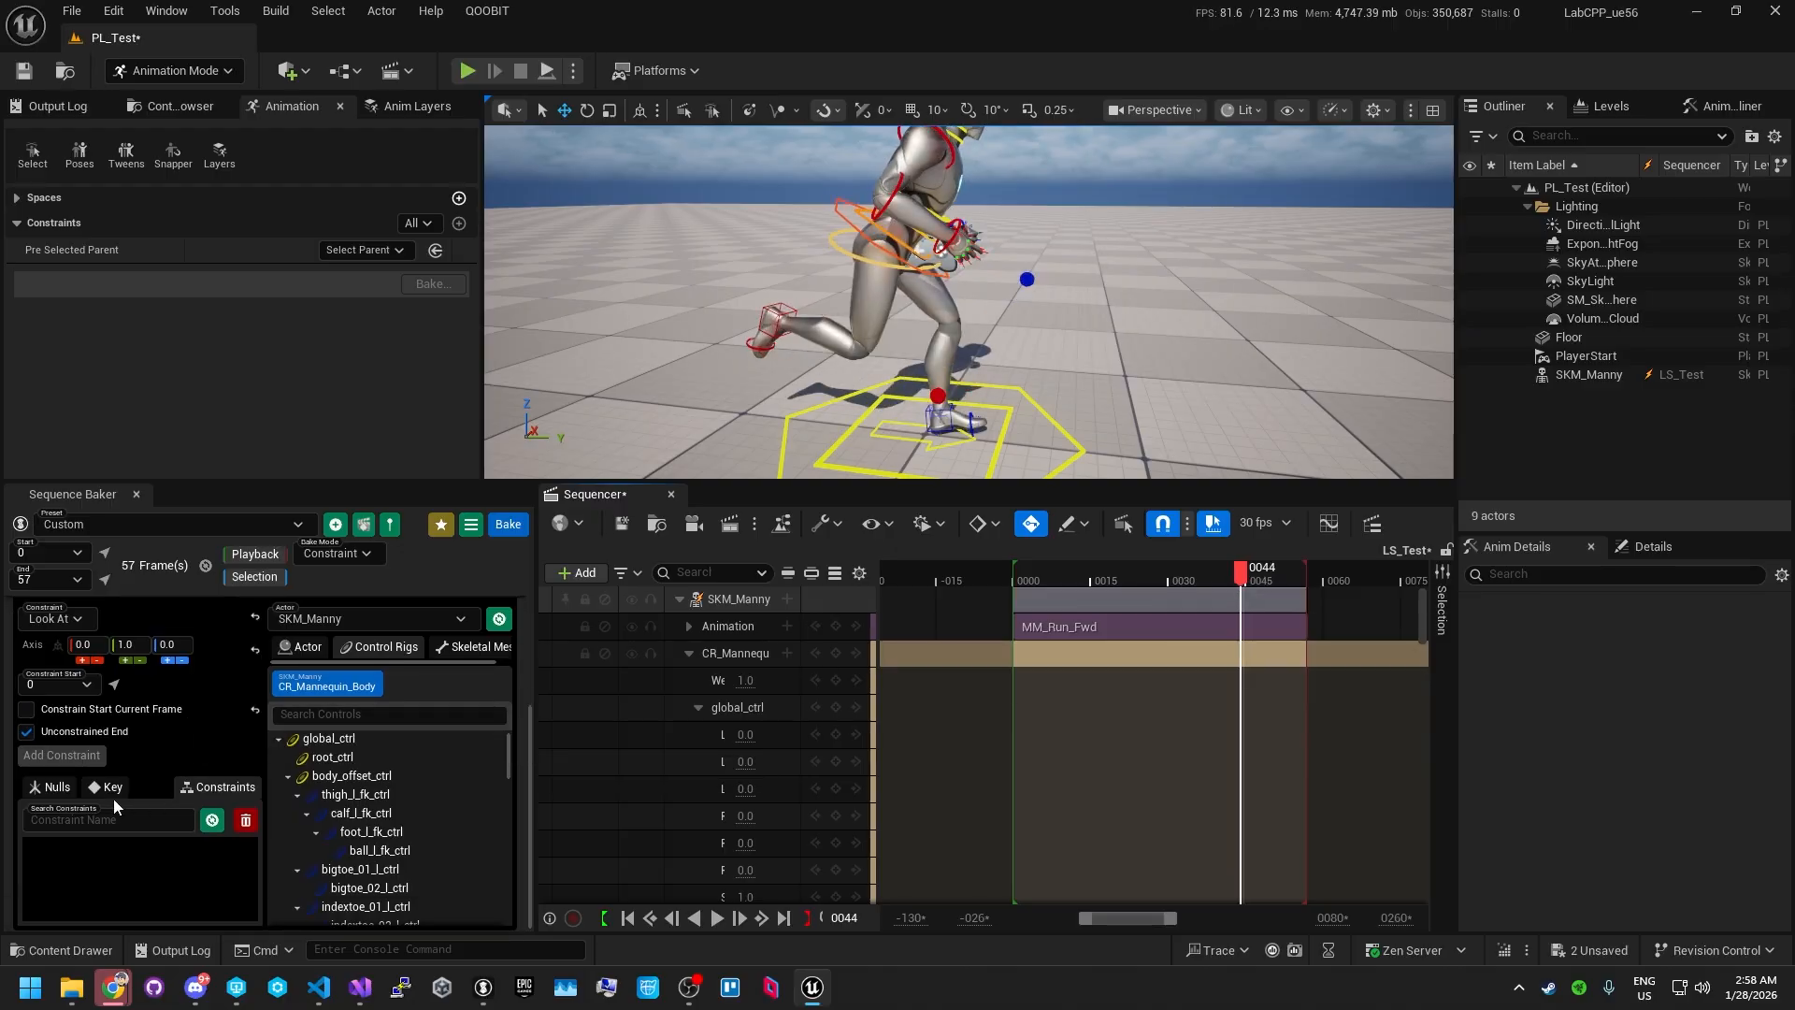
{"action": "left_click", "coordinate": [68, 788]}
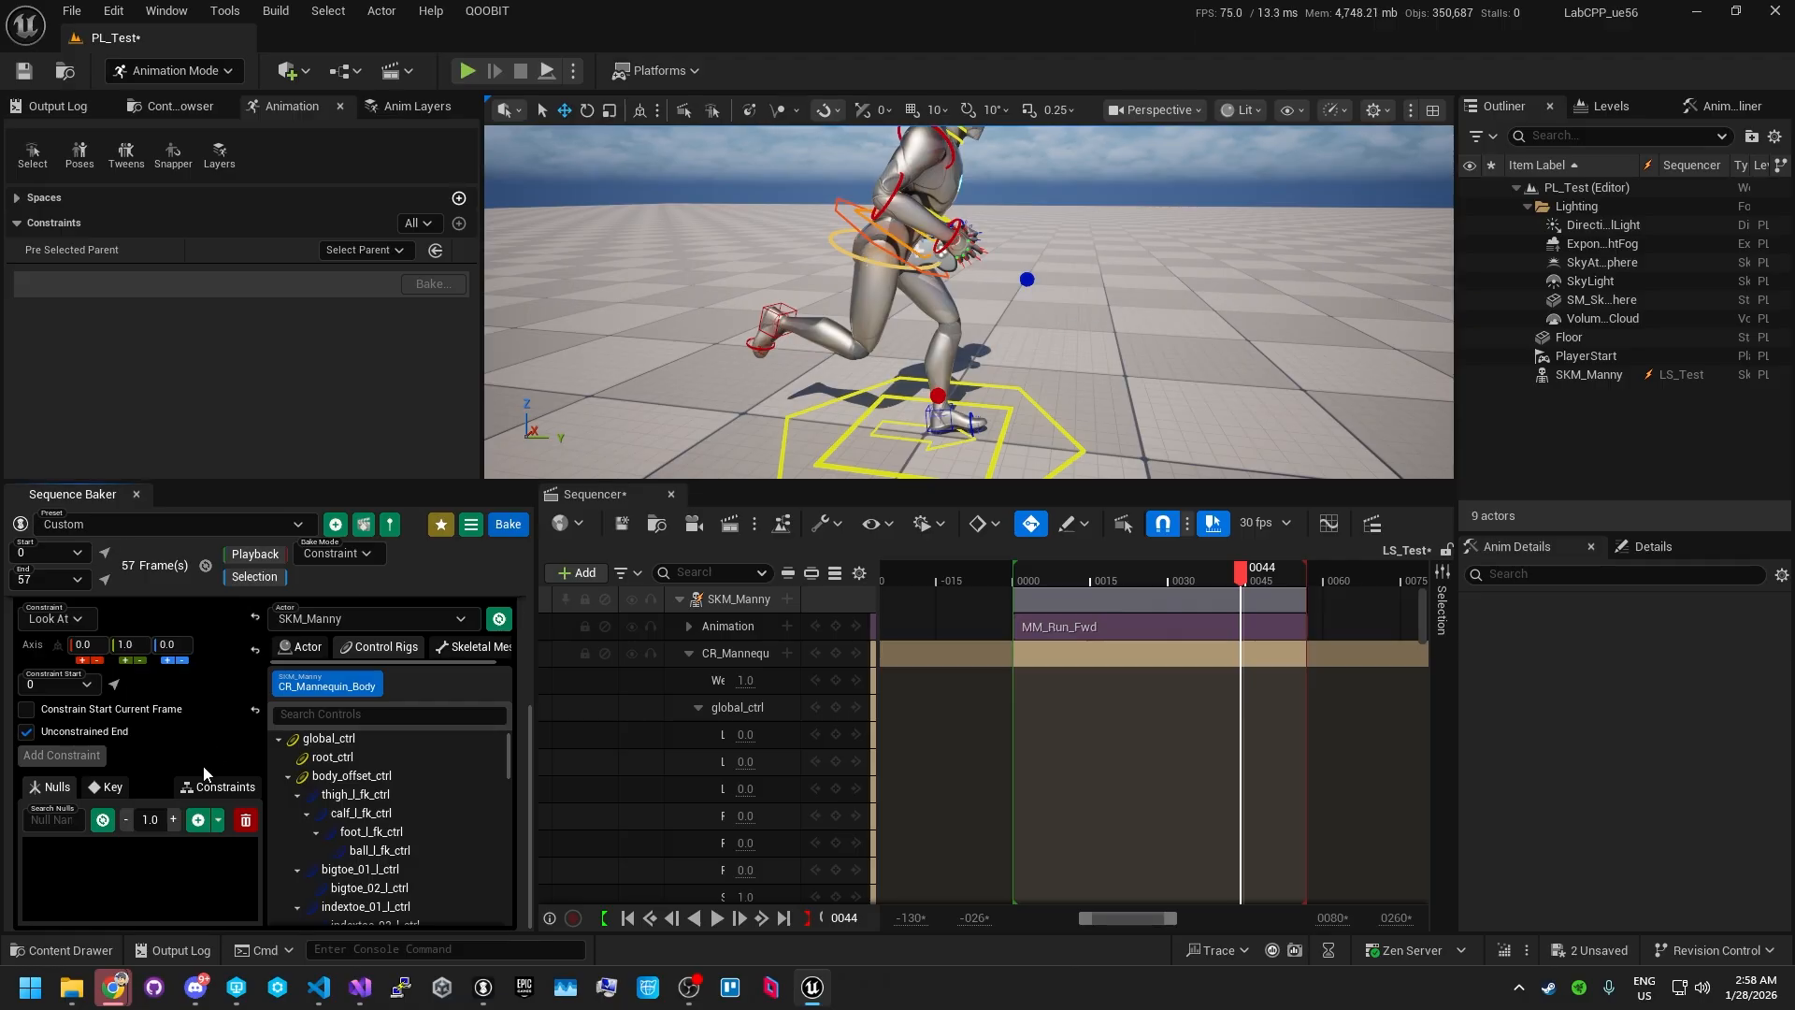
{"action": "left_click_drag", "start_coordinate": [865, 371], "coordinate": [830, 380], "text": "alt"}
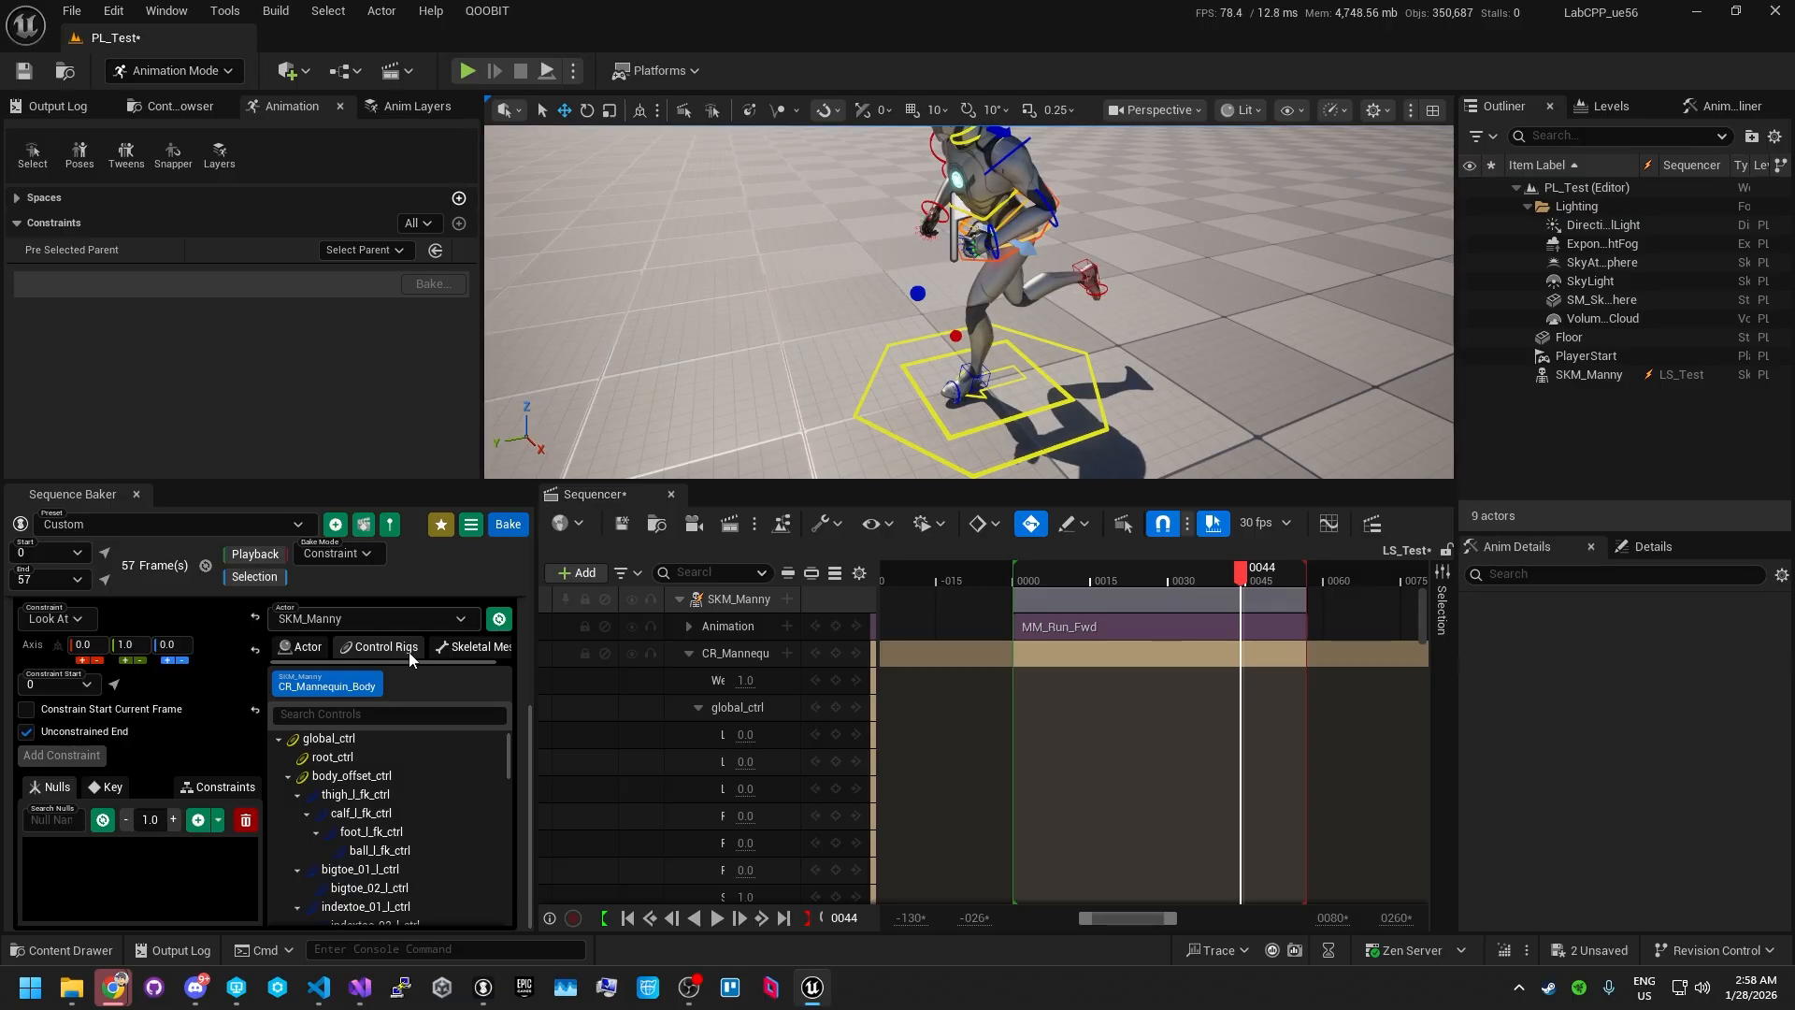
{"action": "left_click", "coordinate": [198, 820]}
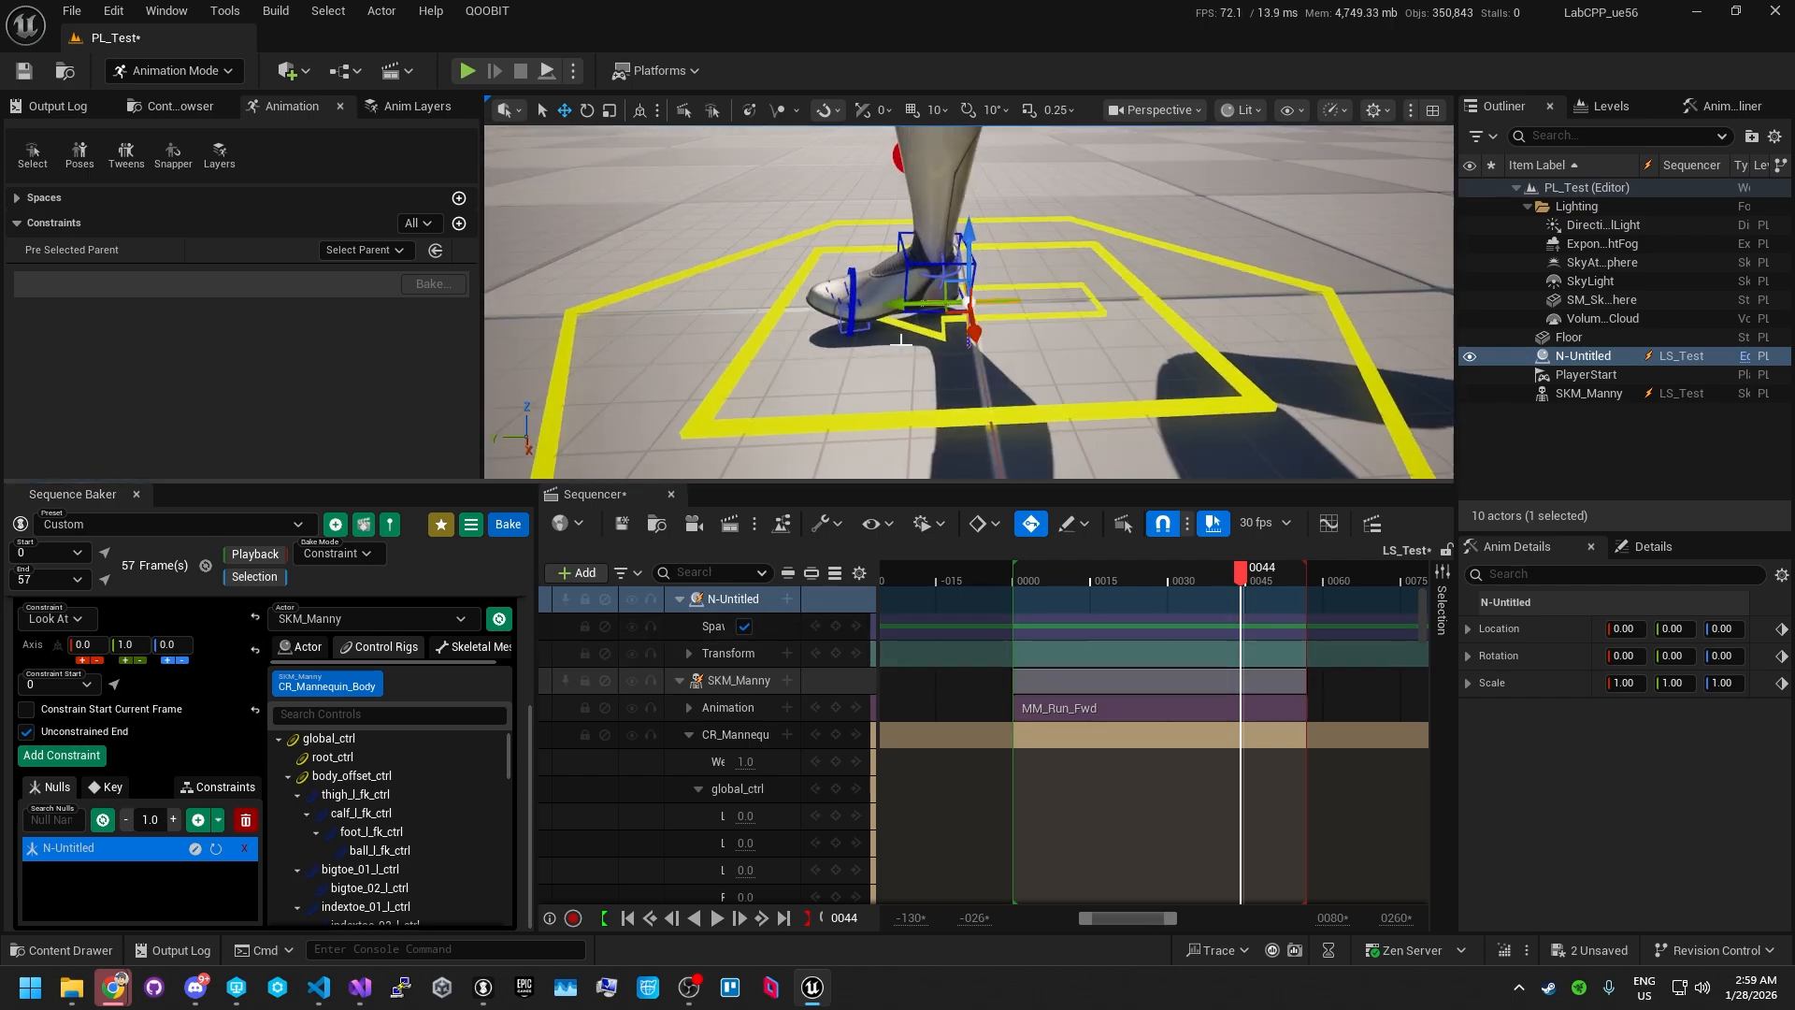
- Delete the untitled null, select the right hand's hand_r_fk_ctrl control on the mannequin, and add a null for it at frame 44
{"action": "left_click", "coordinate": [249, 848]}
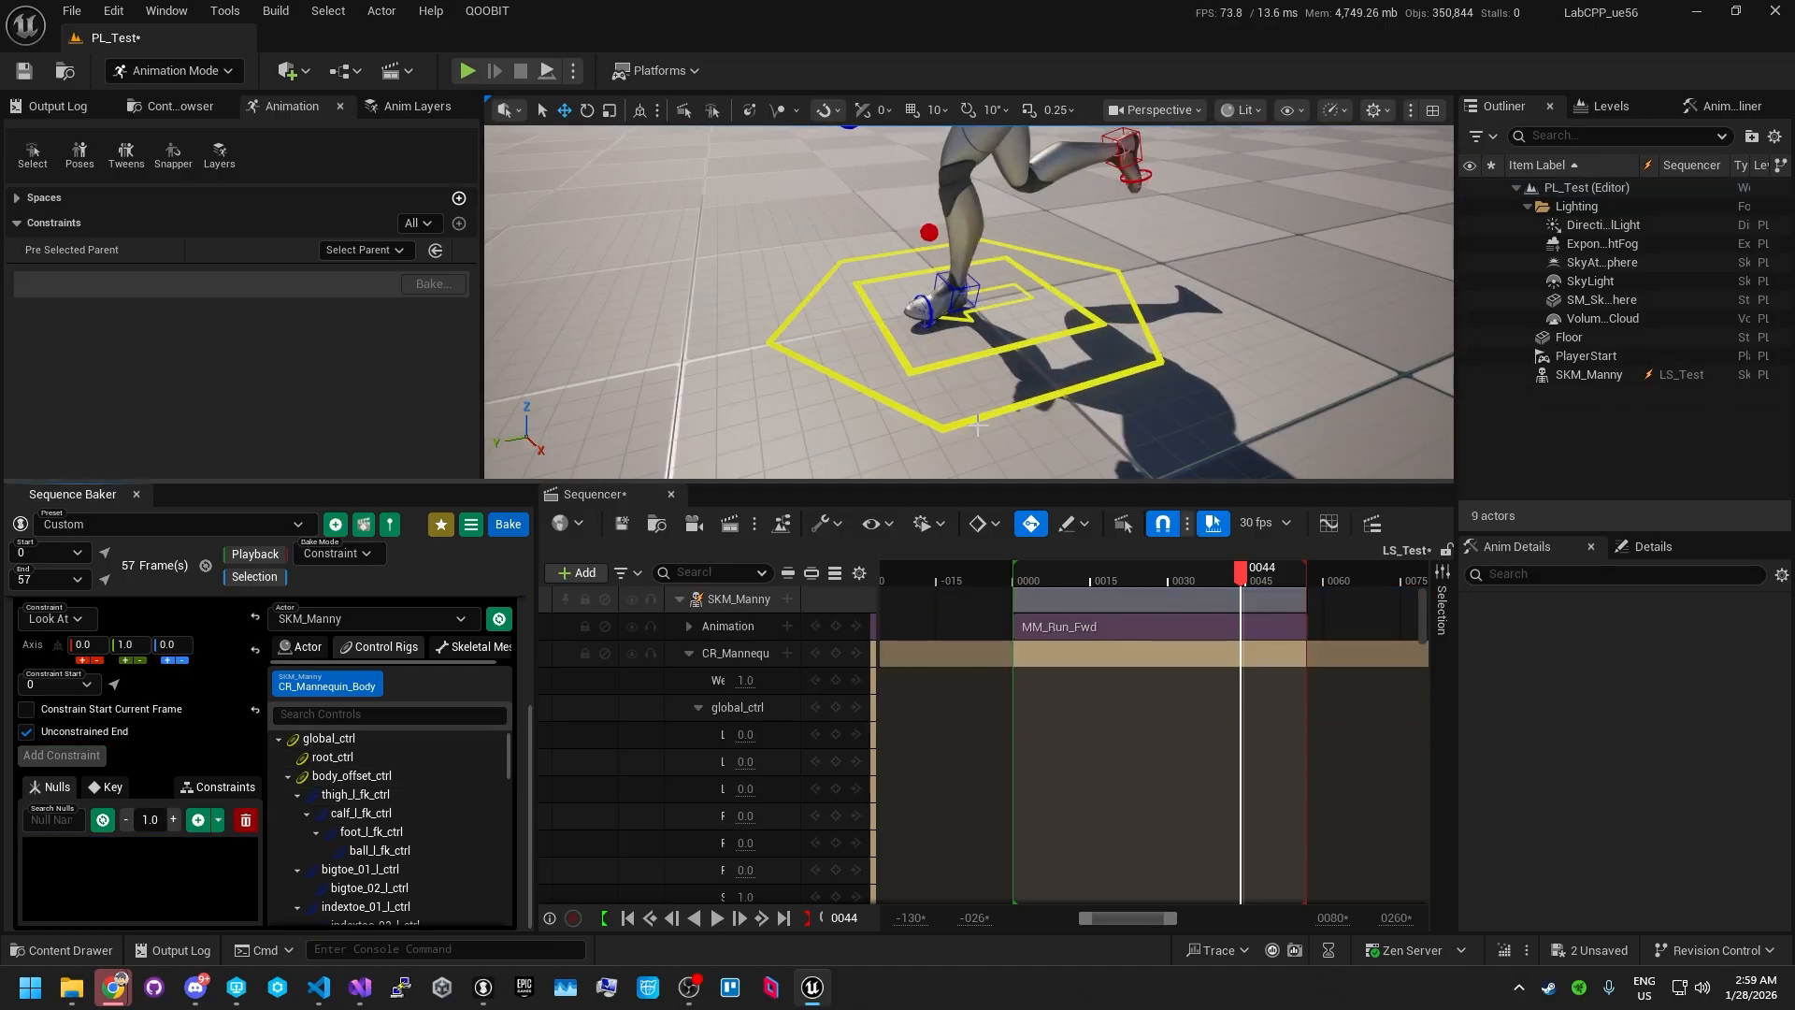
{"action": "scroll", "coordinate": [951, 351], "scroll_direction": "down", "scroll_amount": 3}
{"action": "left_click_drag", "start_coordinate": [951, 351], "coordinate": [710, 357], "text": "alt"}
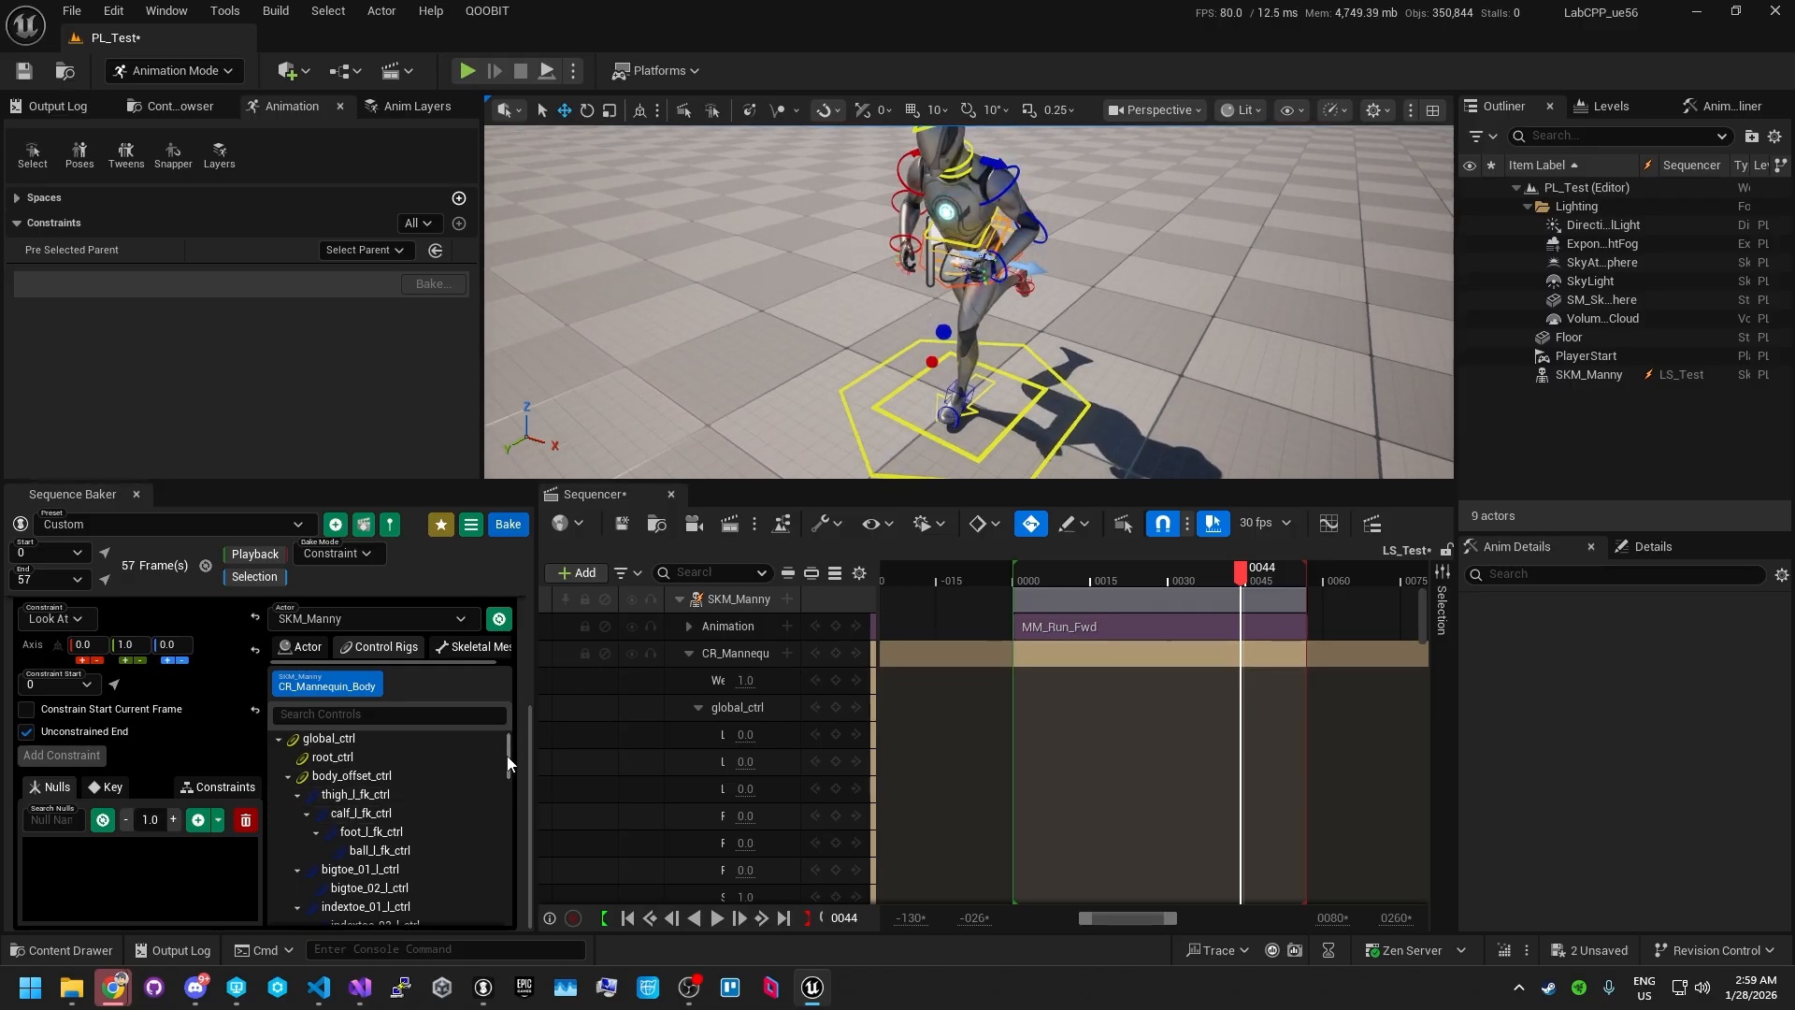
{"action": "left_click_drag", "start_coordinate": [510, 764], "coordinate": [509, 902]}
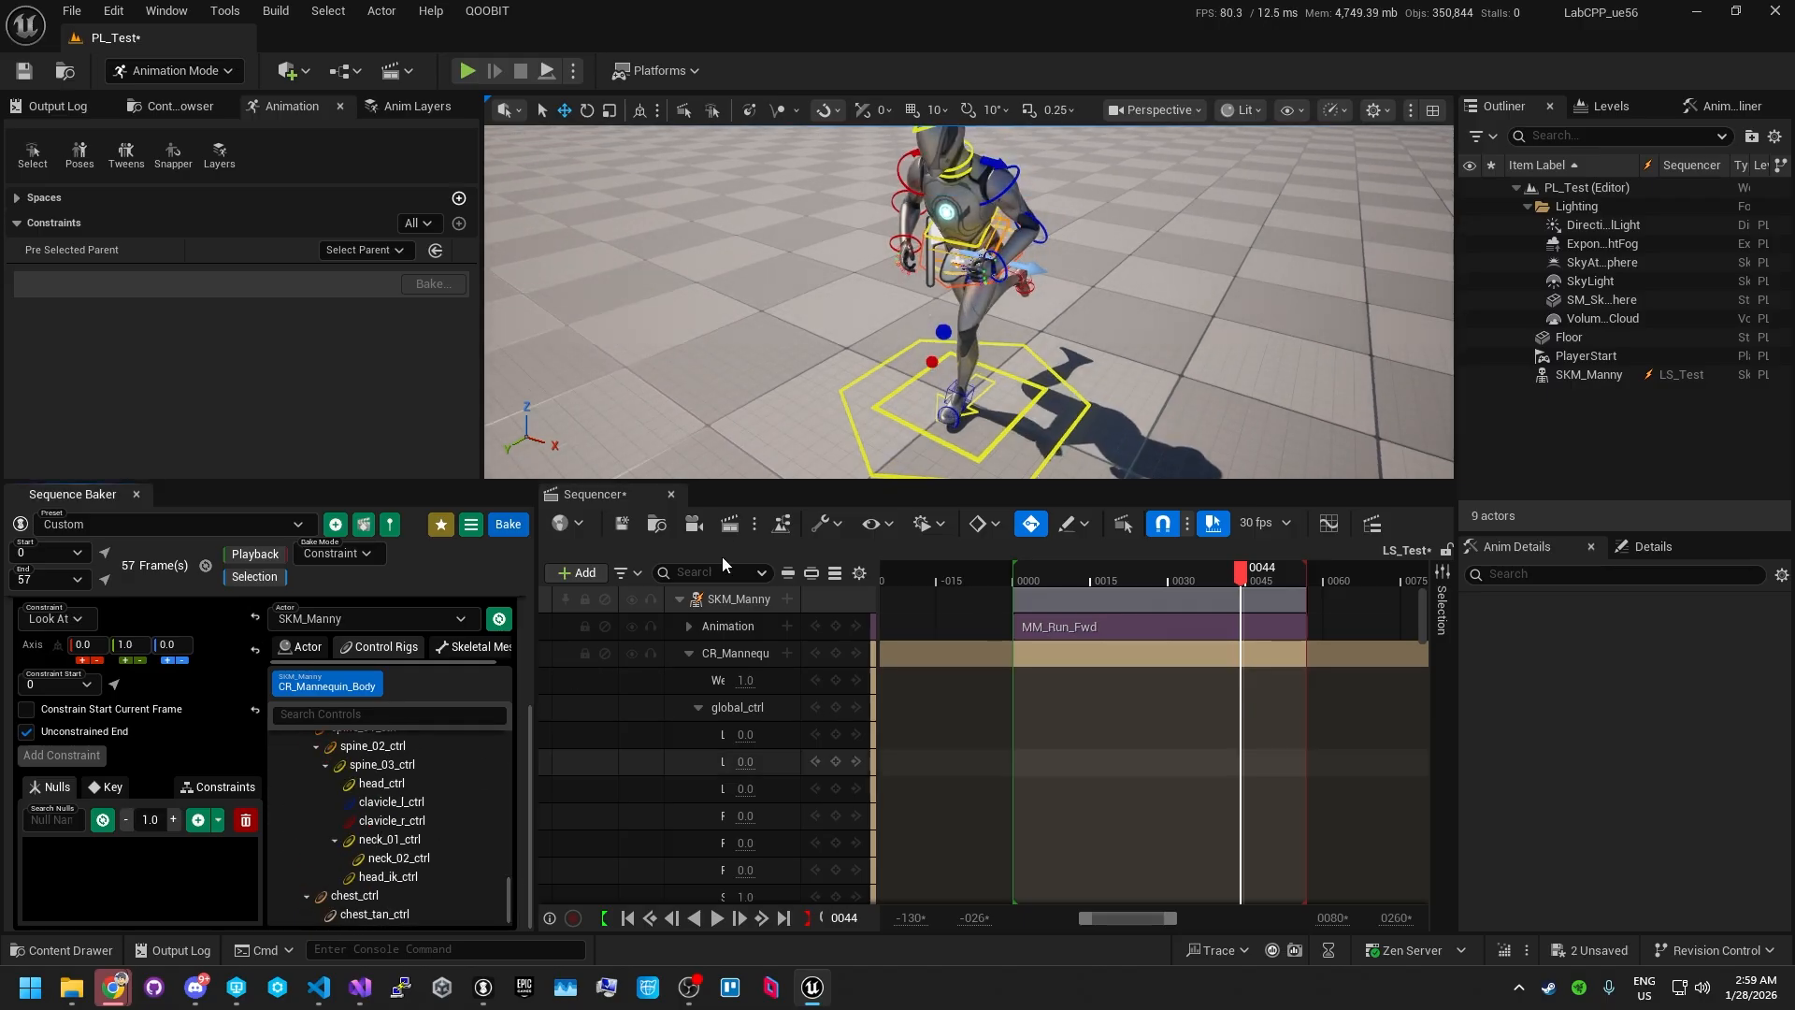
{"action": "left_click", "coordinate": [901, 237]}
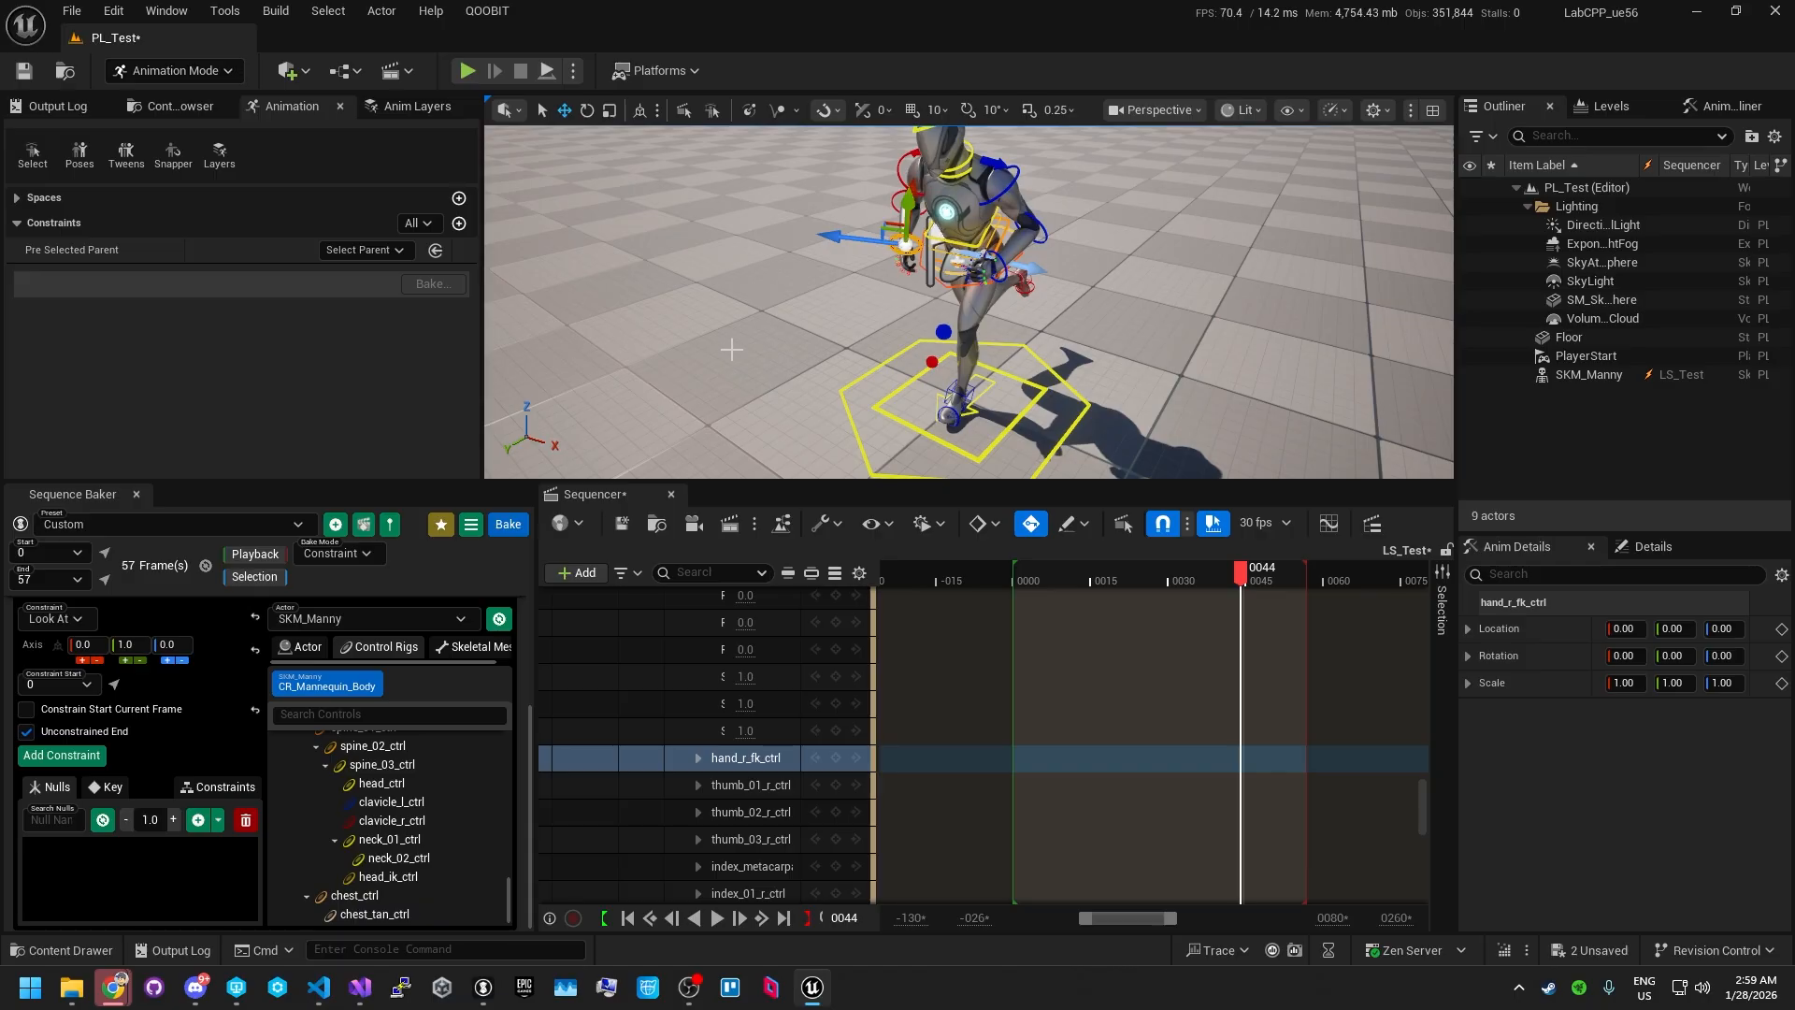
{"action": "left_click_drag", "start_coordinate": [731, 349], "coordinate": [749, 339], "text": "alt"}
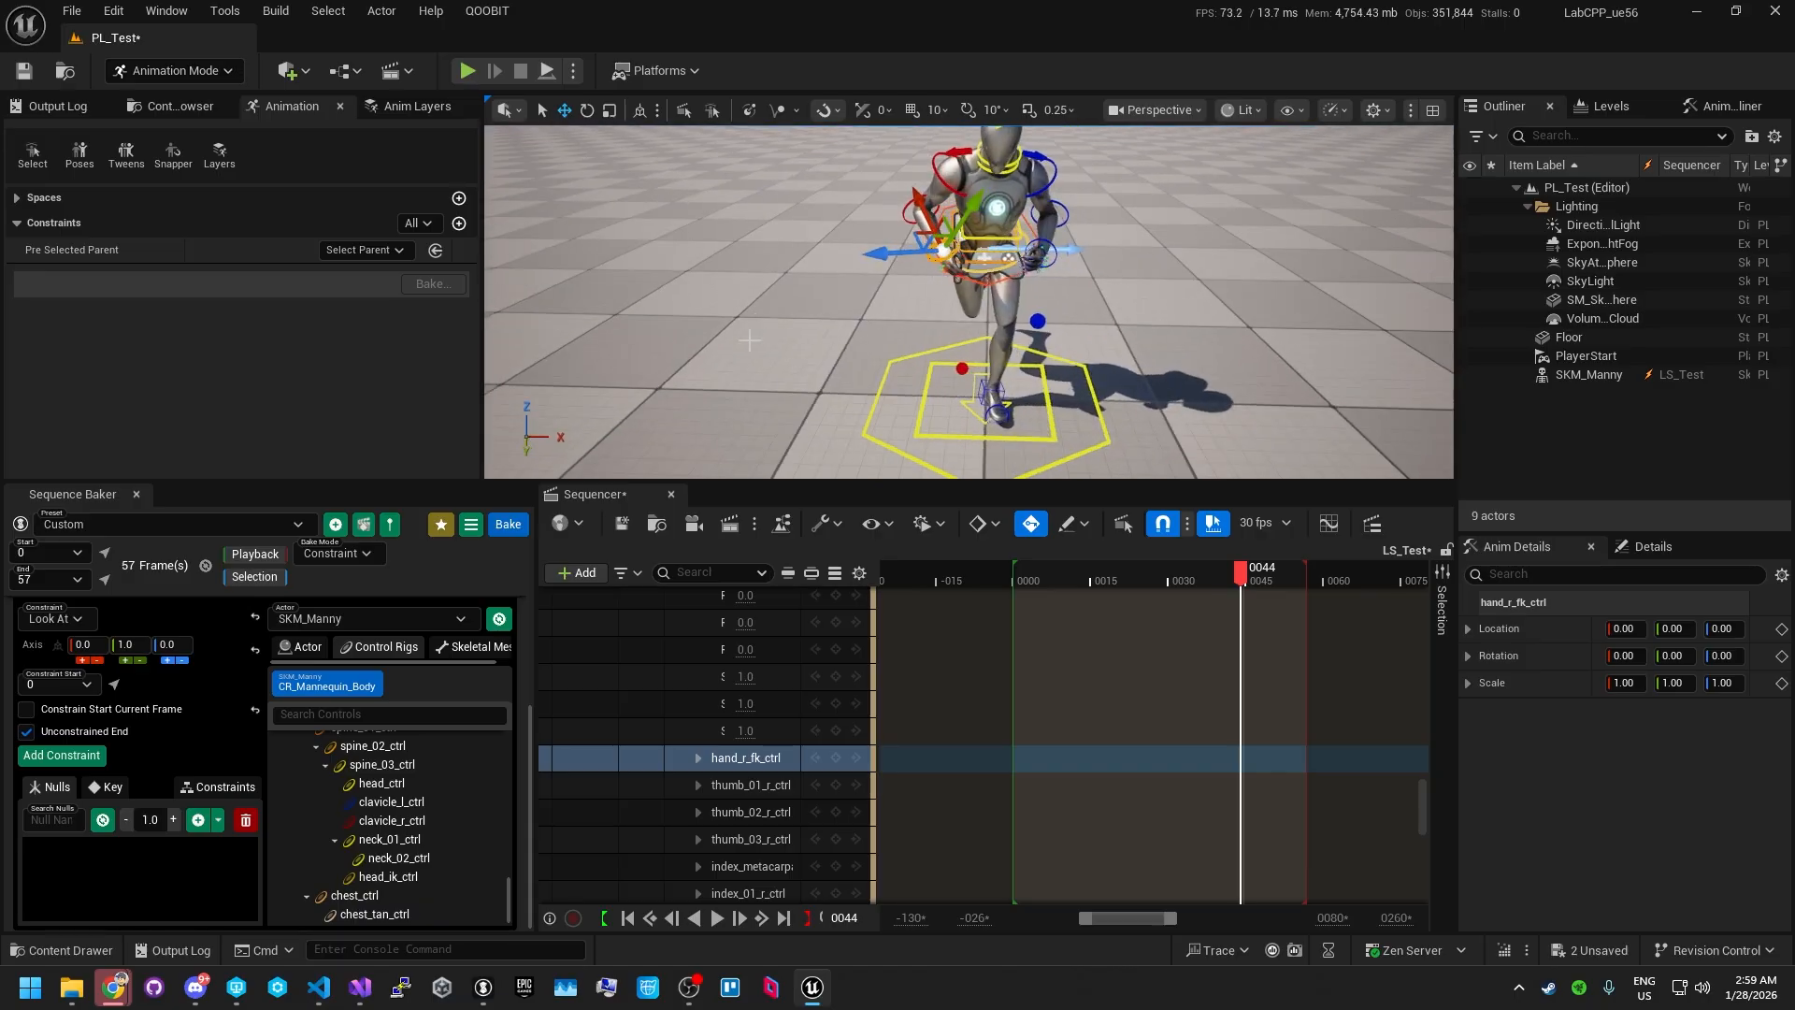
{"action": "left_click", "coordinate": [197, 819]}
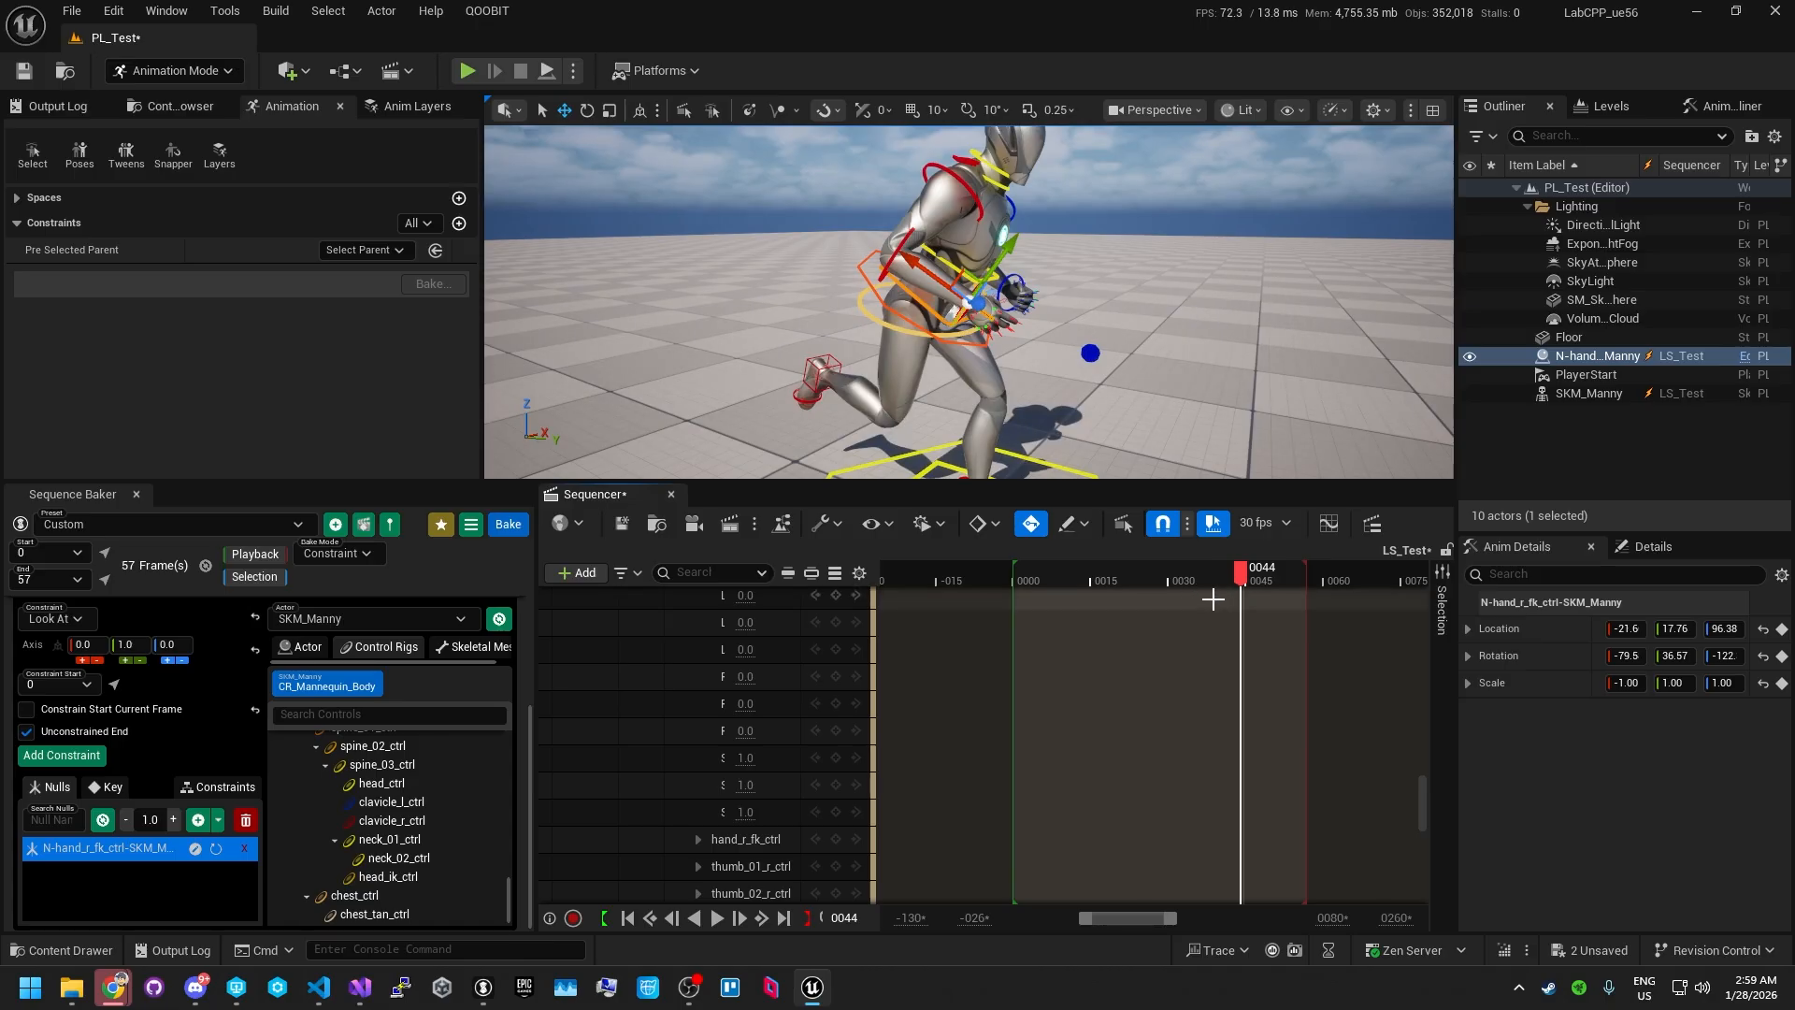
- Examine the hand null's placement at the wrist and its transform track in the sequence
{"action": "left_click_drag", "start_coordinate": [954, 313], "coordinate": [942, 307], "text": "alt"}
{"action": "scroll", "coordinate": [942, 306], "scroll_direction": "up", "scroll_amount": 6}
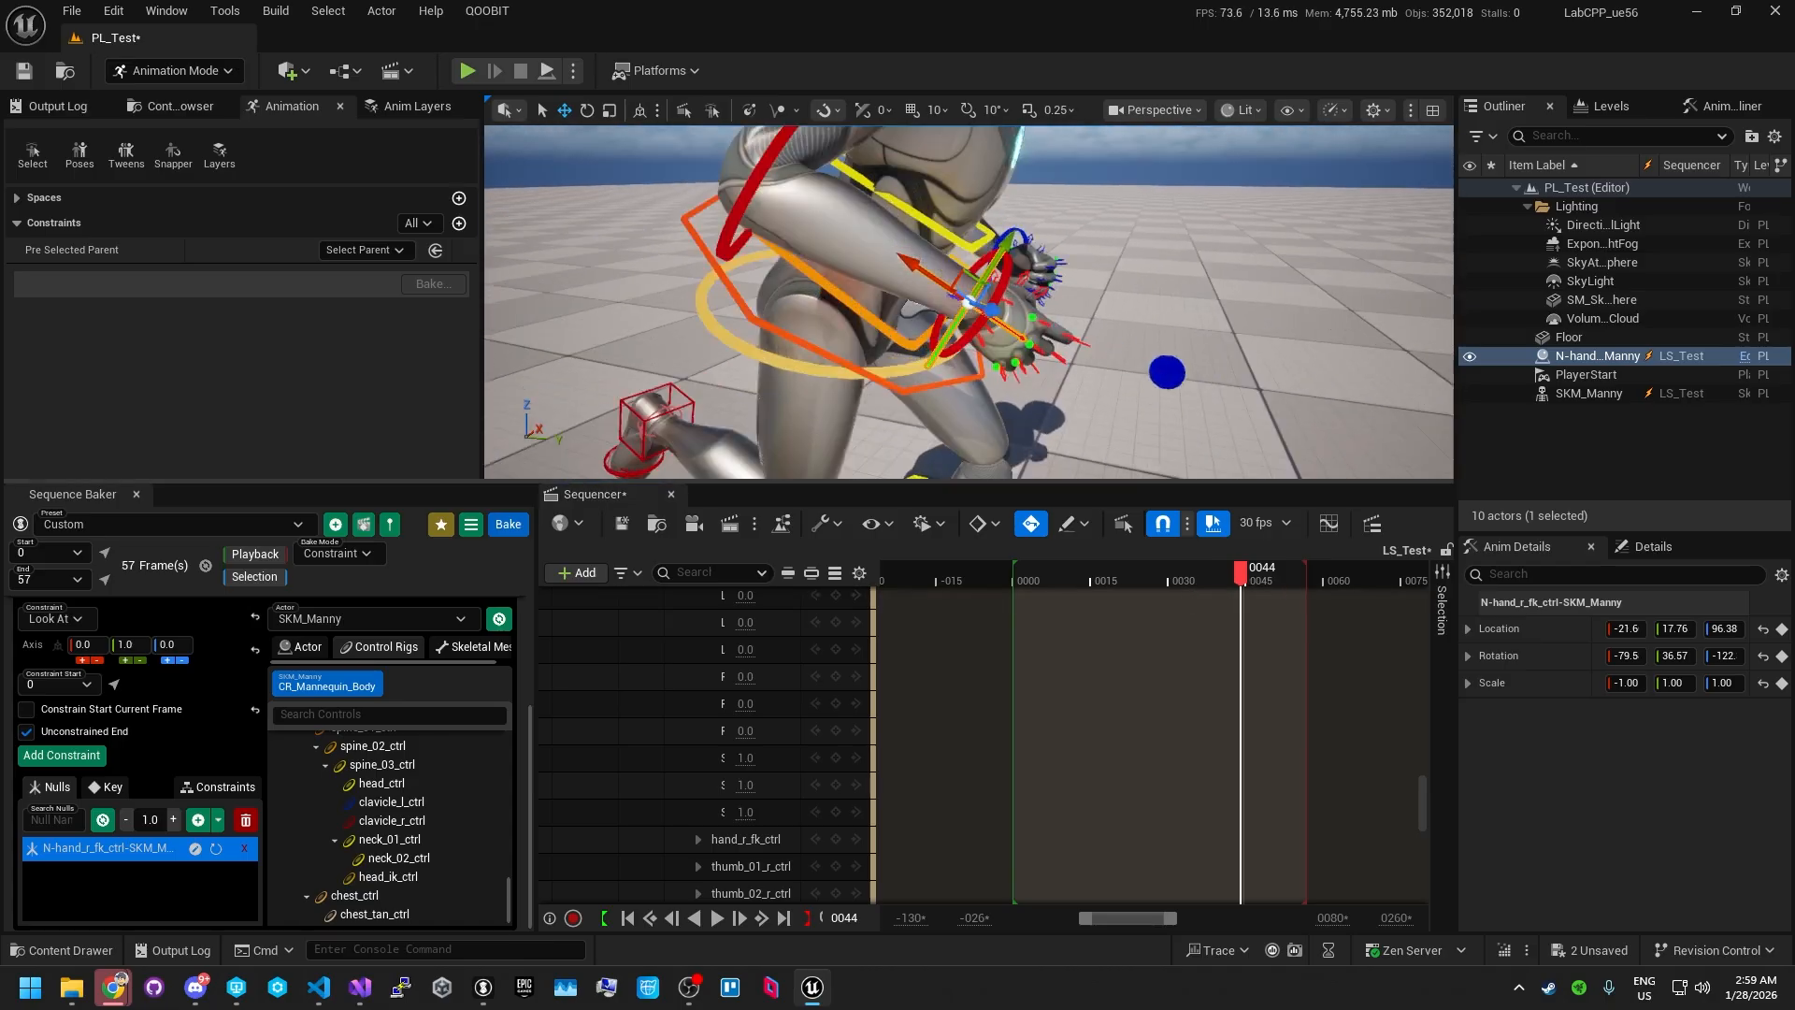
{"action": "scroll", "coordinate": [943, 307], "scroll_direction": "down", "scroll_amount": 6}
{"action": "scroll", "coordinate": [942, 307], "scroll_direction": "up", "scroll_amount": 6}
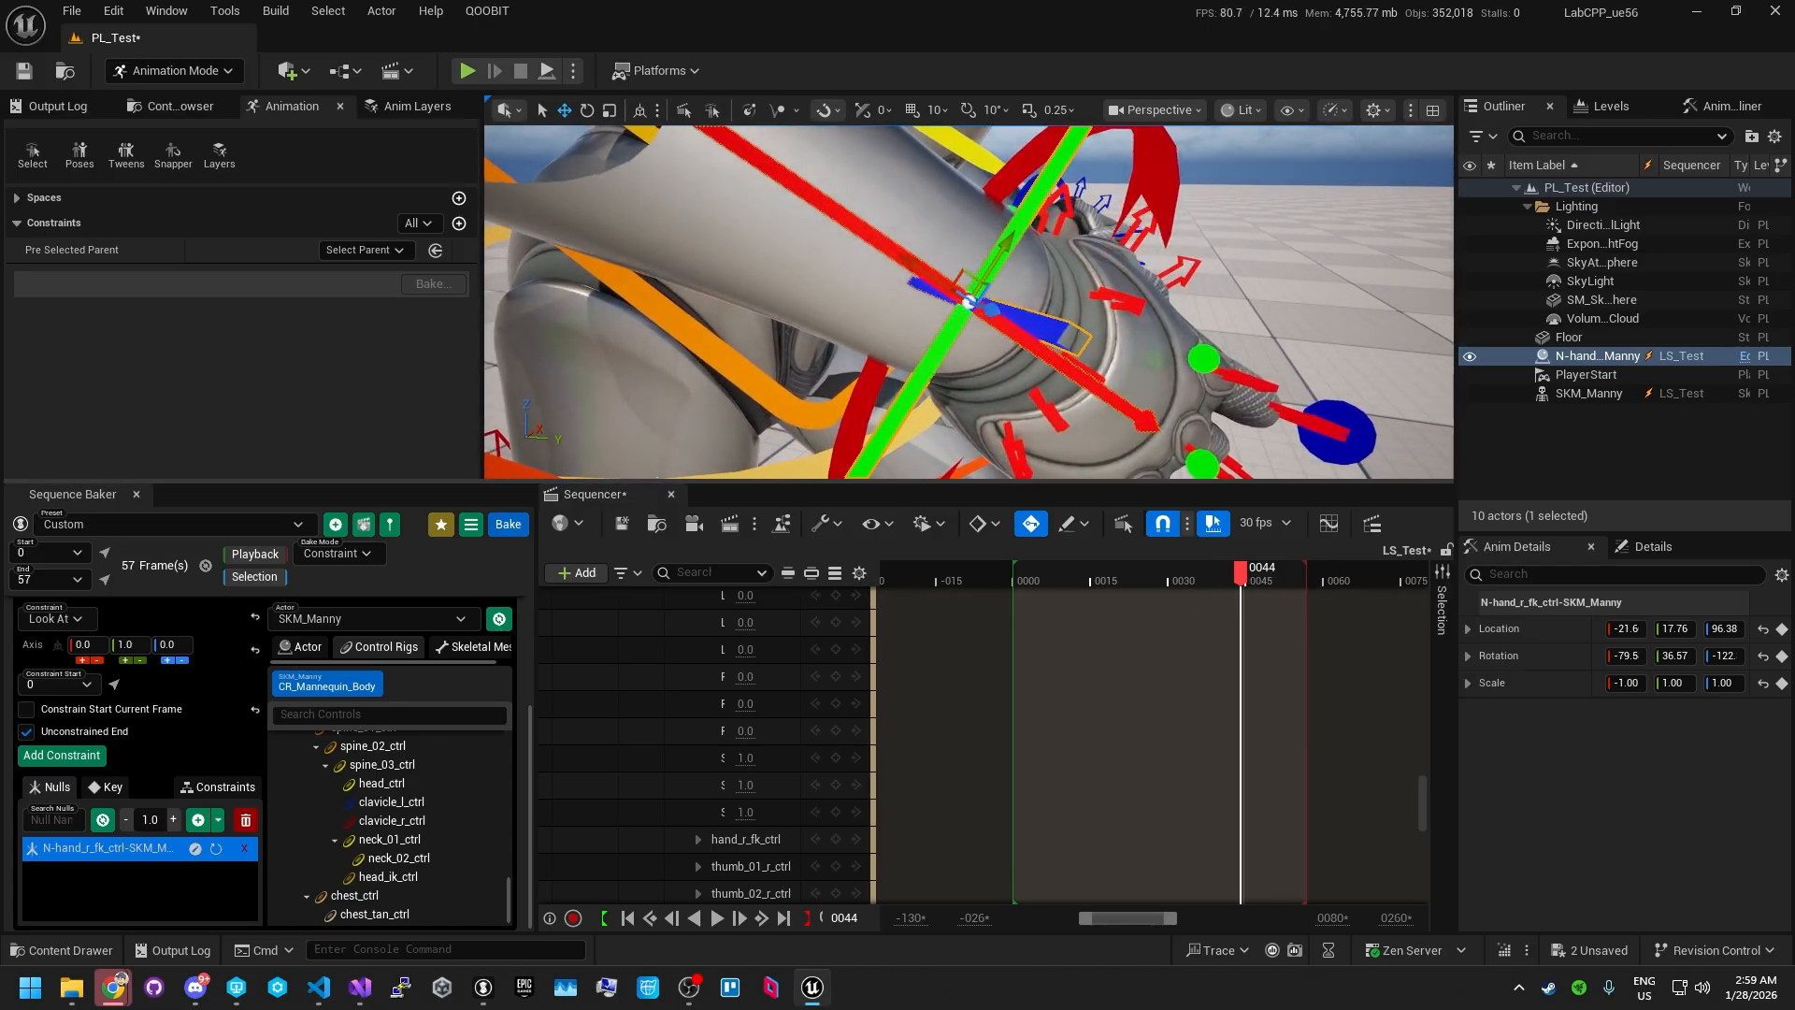
{"action": "scroll", "coordinate": [941, 306], "scroll_direction": "down", "scroll_amount": 6}
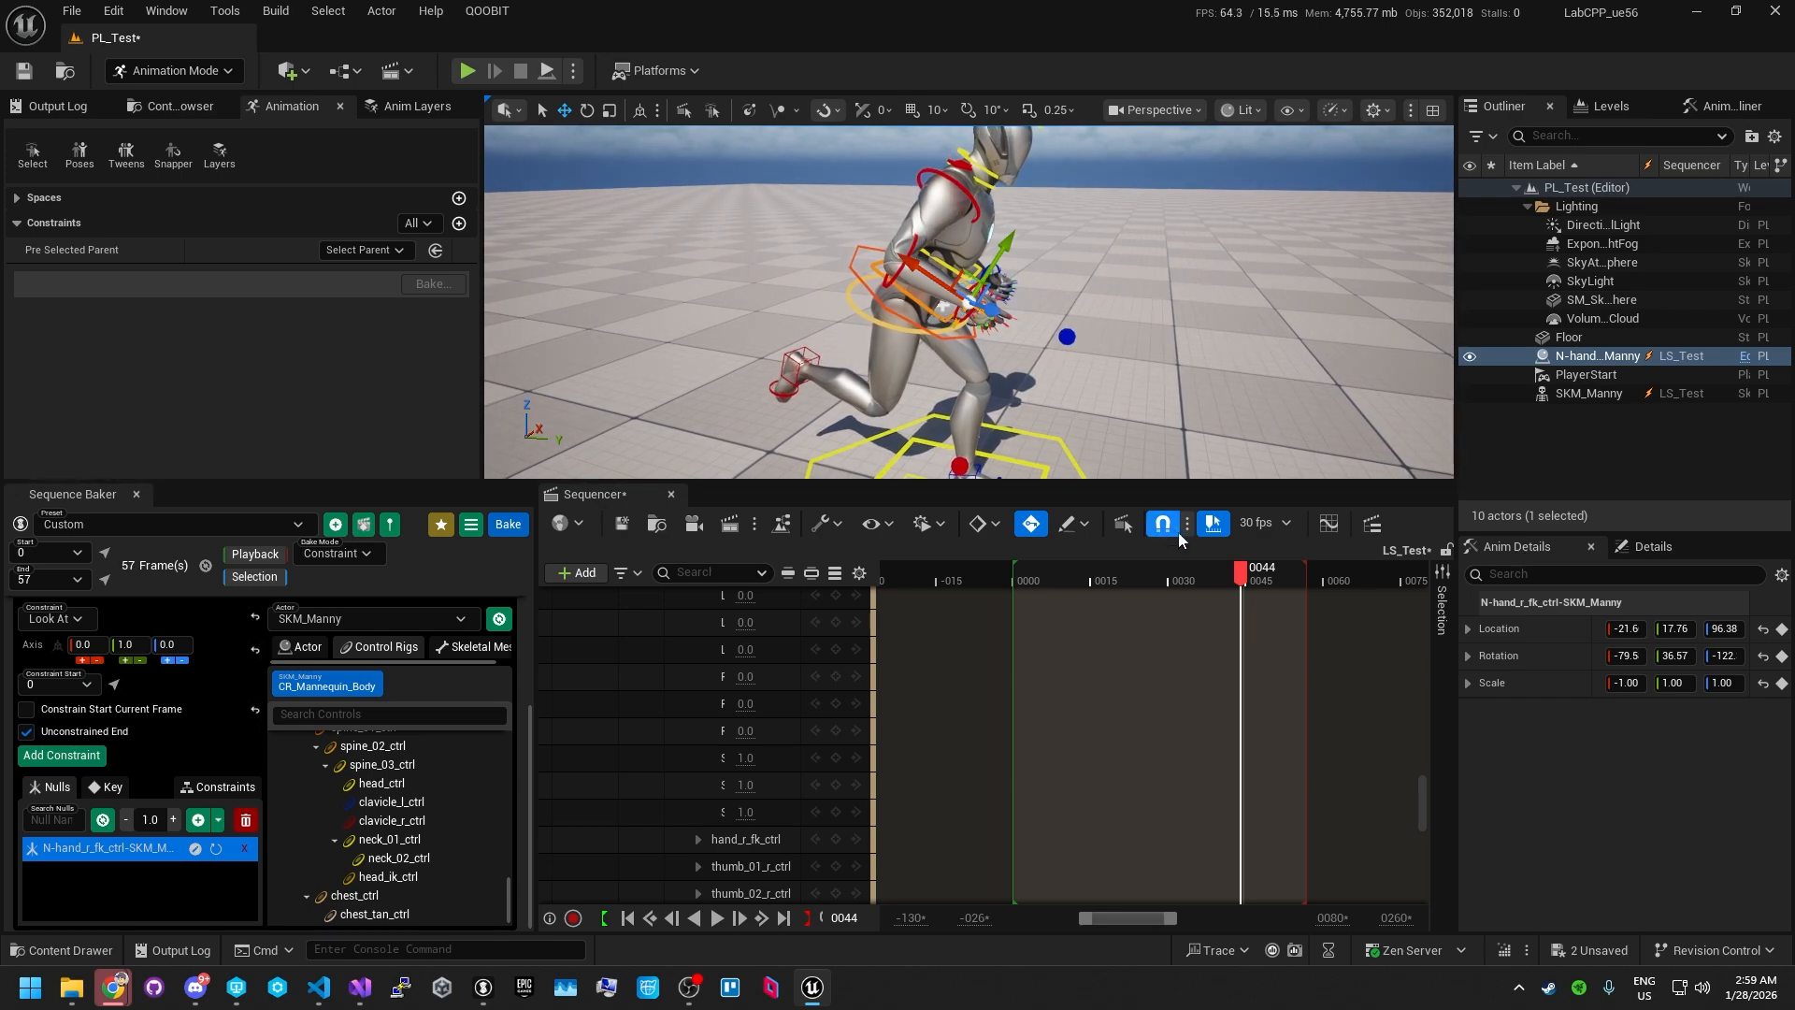
{"action": "left_click_drag", "start_coordinate": [1180, 570], "coordinate": [1243, 572]}
{"action": "left_click_drag", "start_coordinate": [1425, 820], "coordinate": [1407, 598]}
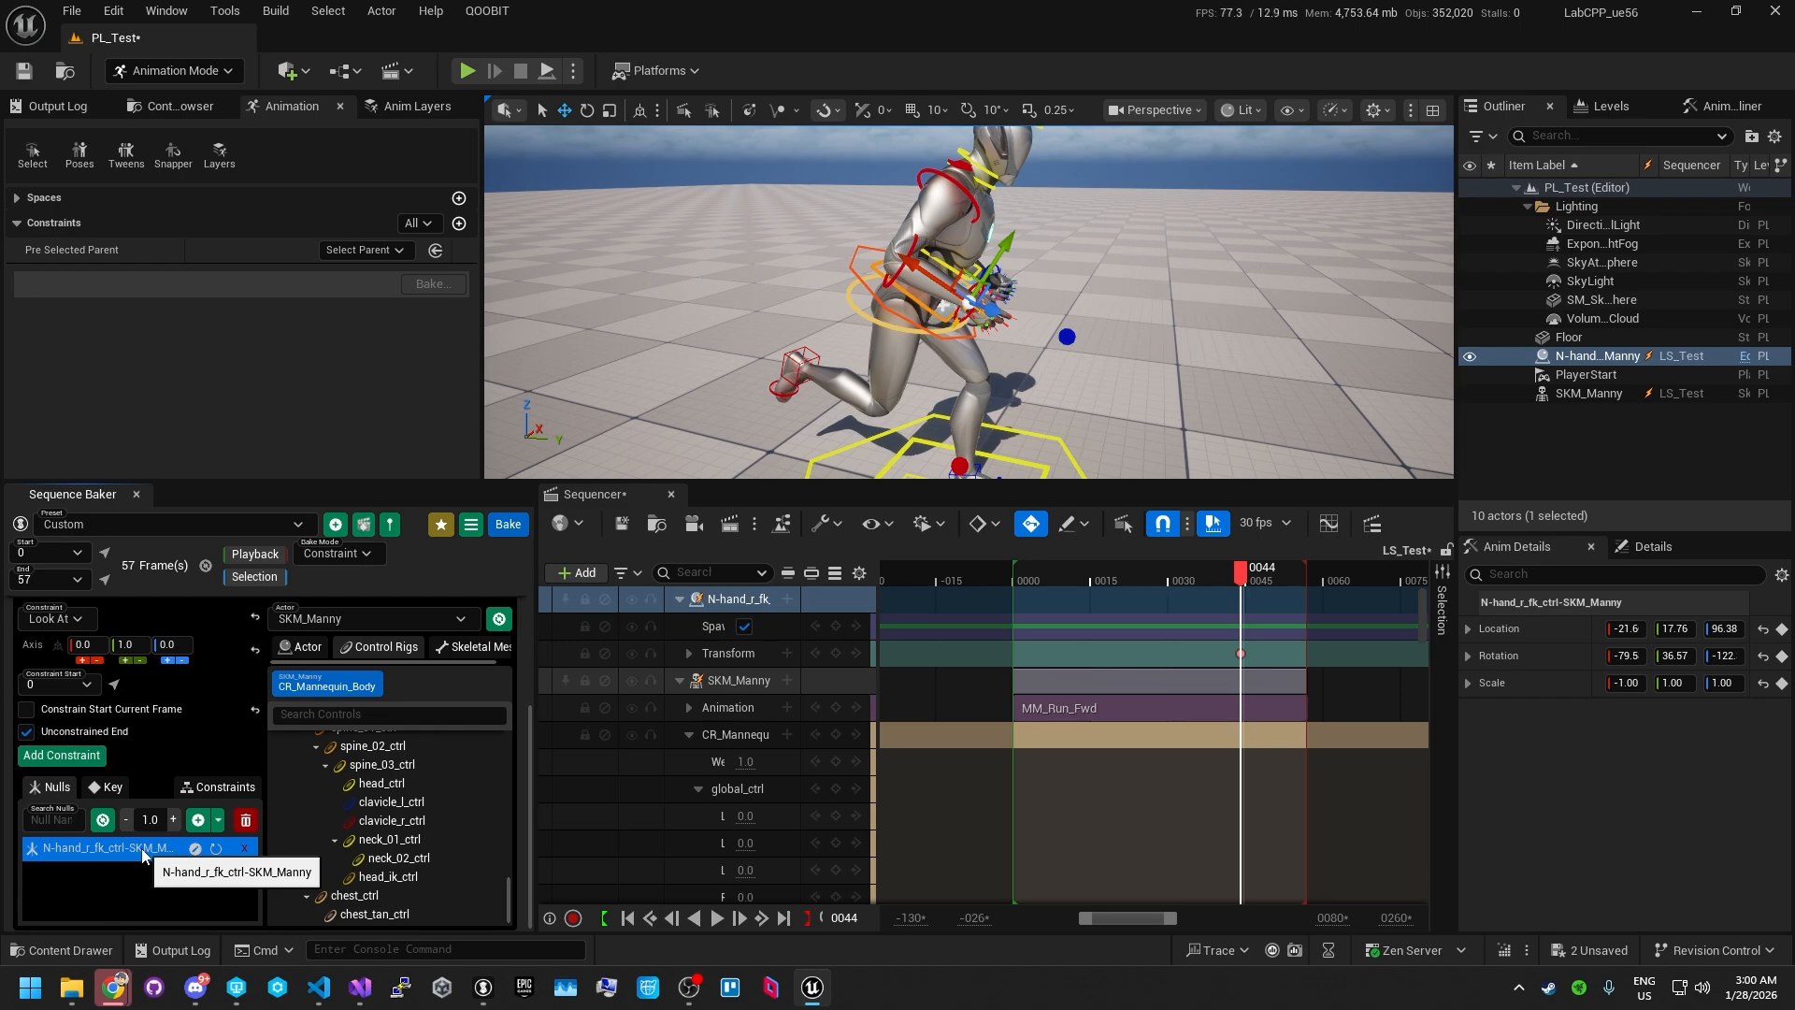
- Rotate the hand null about its X axis to about -169 degrees with the null list's quick rotation, leaving its name uncommitted
{"action": "left_click", "coordinate": [193, 852]}
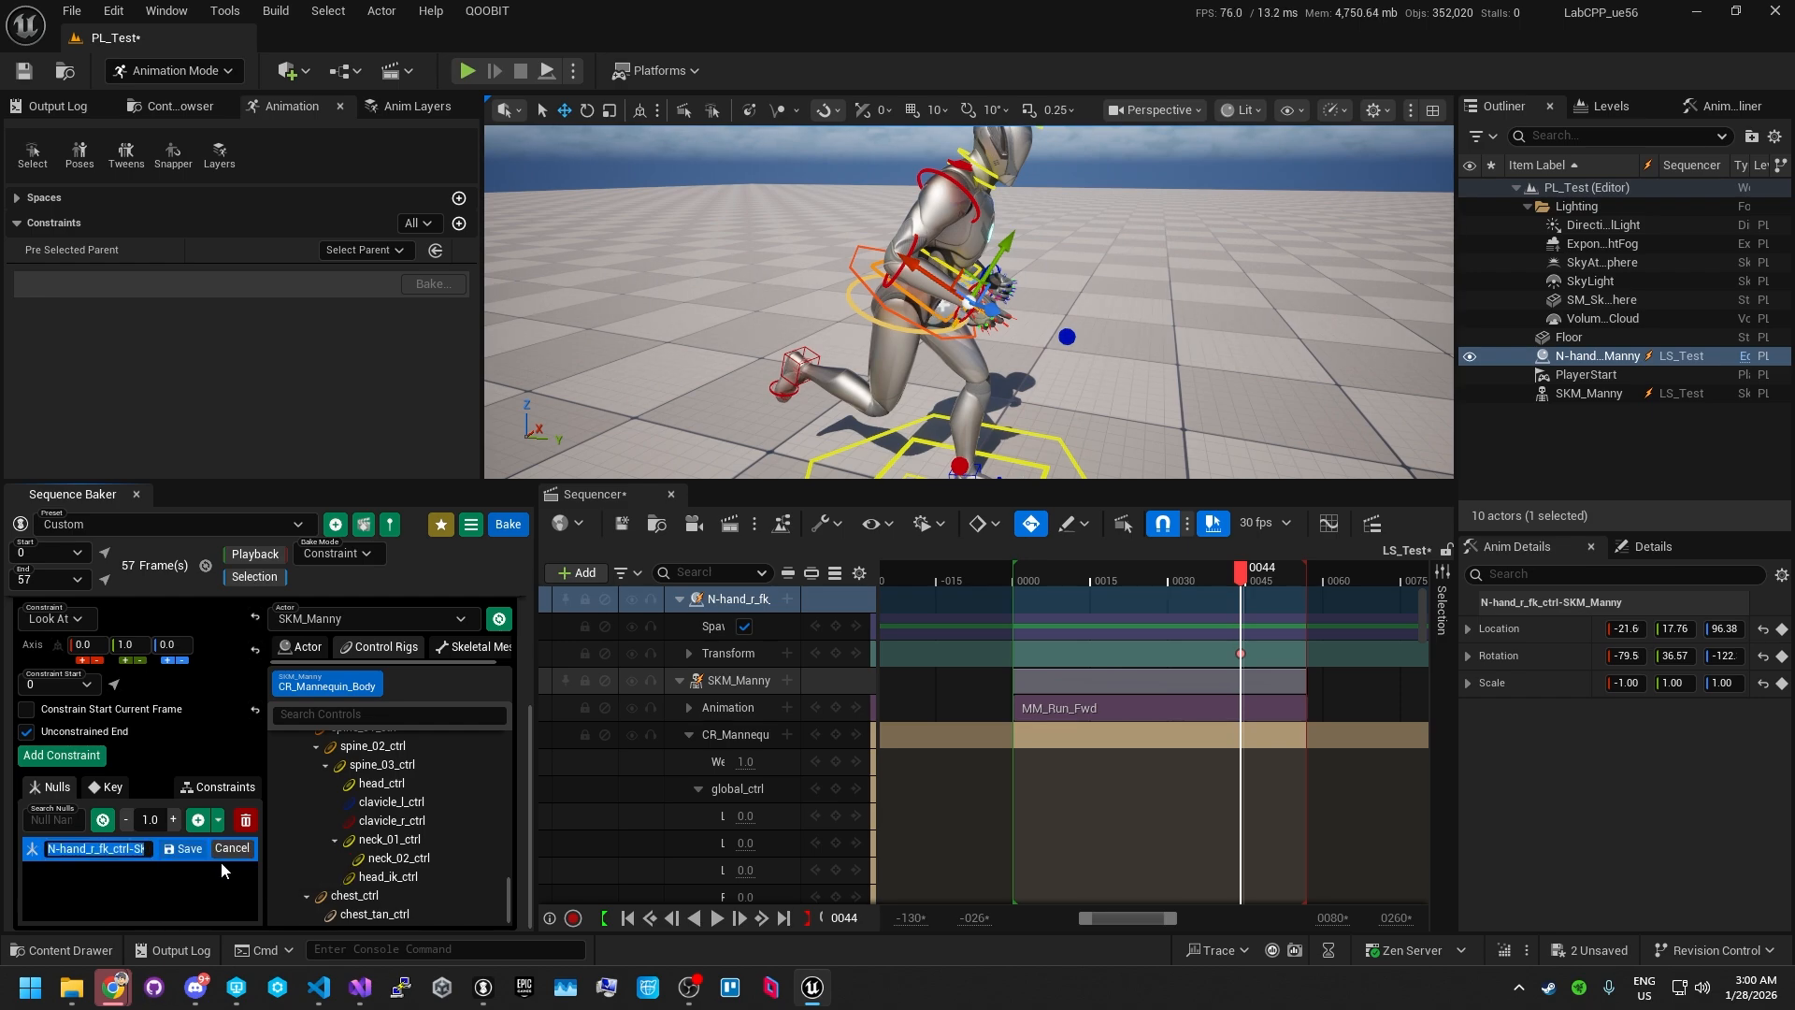
{"action": "left_click", "coordinate": [230, 852]}
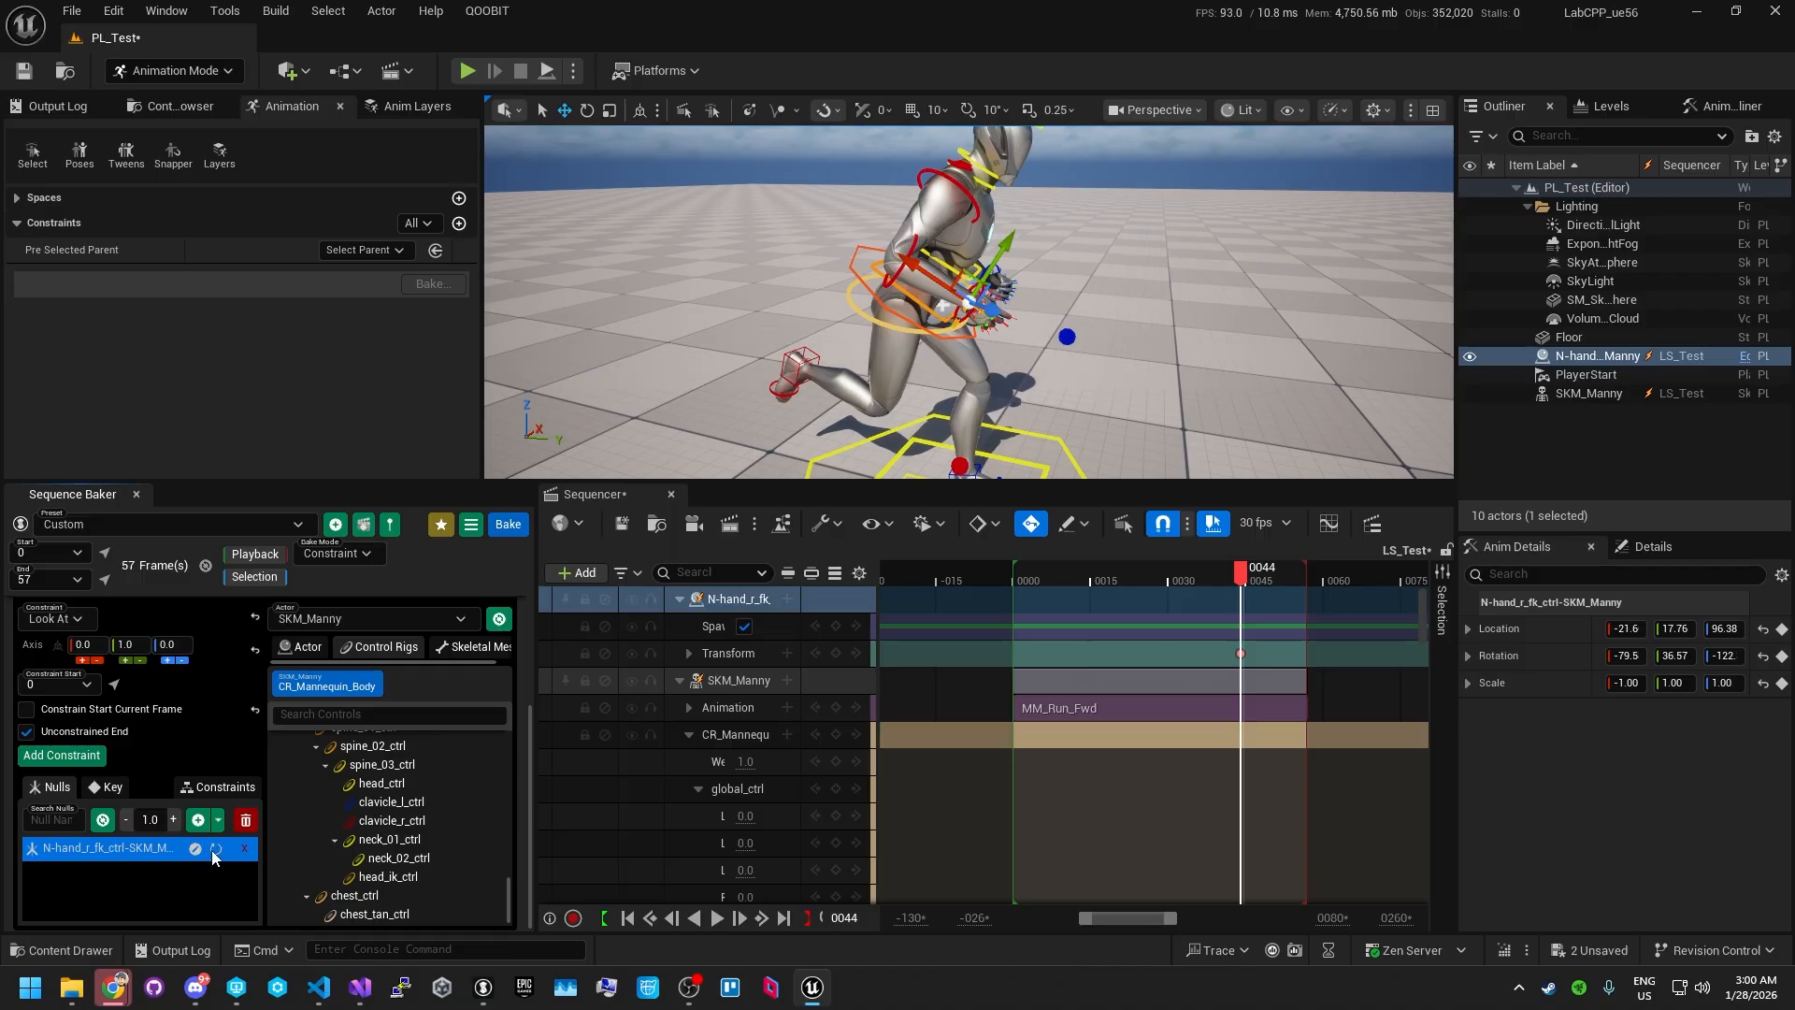
{"action": "left_click", "coordinate": [216, 848]}
{"action": "left_click", "coordinate": [123, 849]}
{"action": "left_click", "coordinate": [122, 849]}
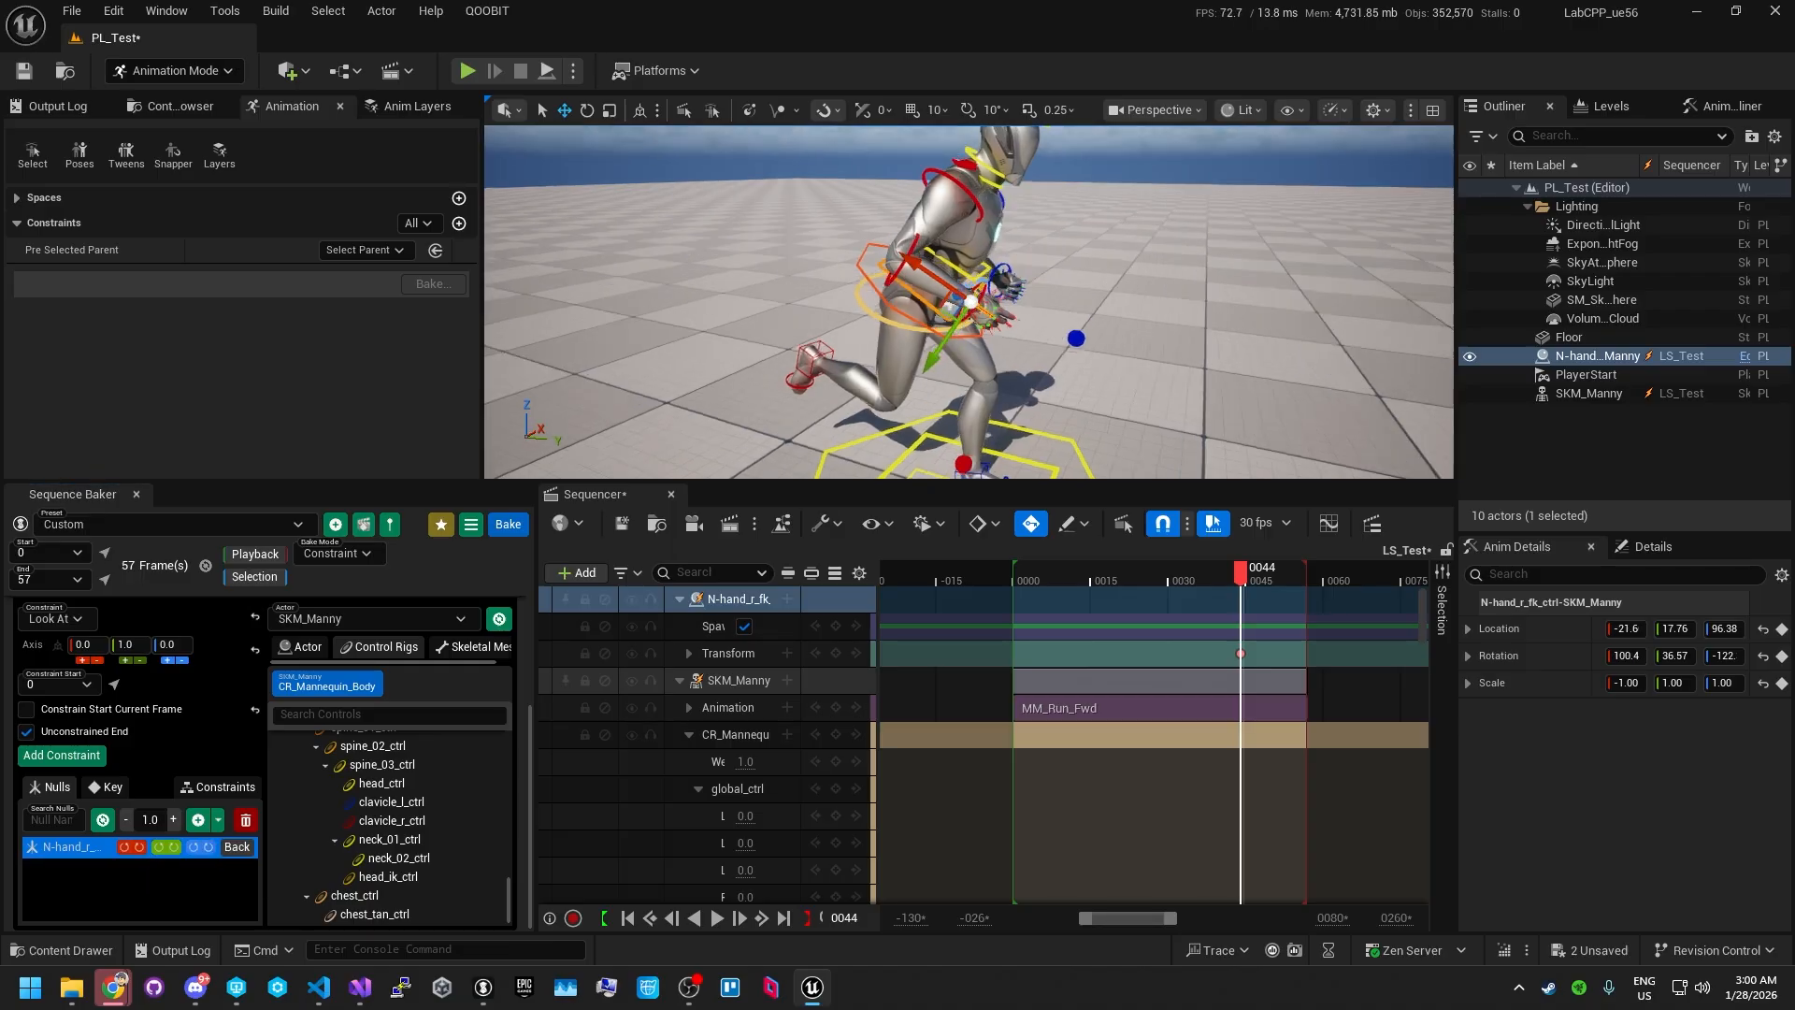
{"action": "mouse_move", "coordinate": [968, 301]}
{"action": "left_mouse_down", "text": "alt"}
{"action": "mouse_move", "coordinate": [1072, 301]}
{"action": "mouse_move", "coordinate": [969, 301]}
{"action": "left_mouse_up", "text": "alt"}
{"action": "scroll", "coordinate": [969, 301], "scroll_direction": "up", "scroll_amount": 5}
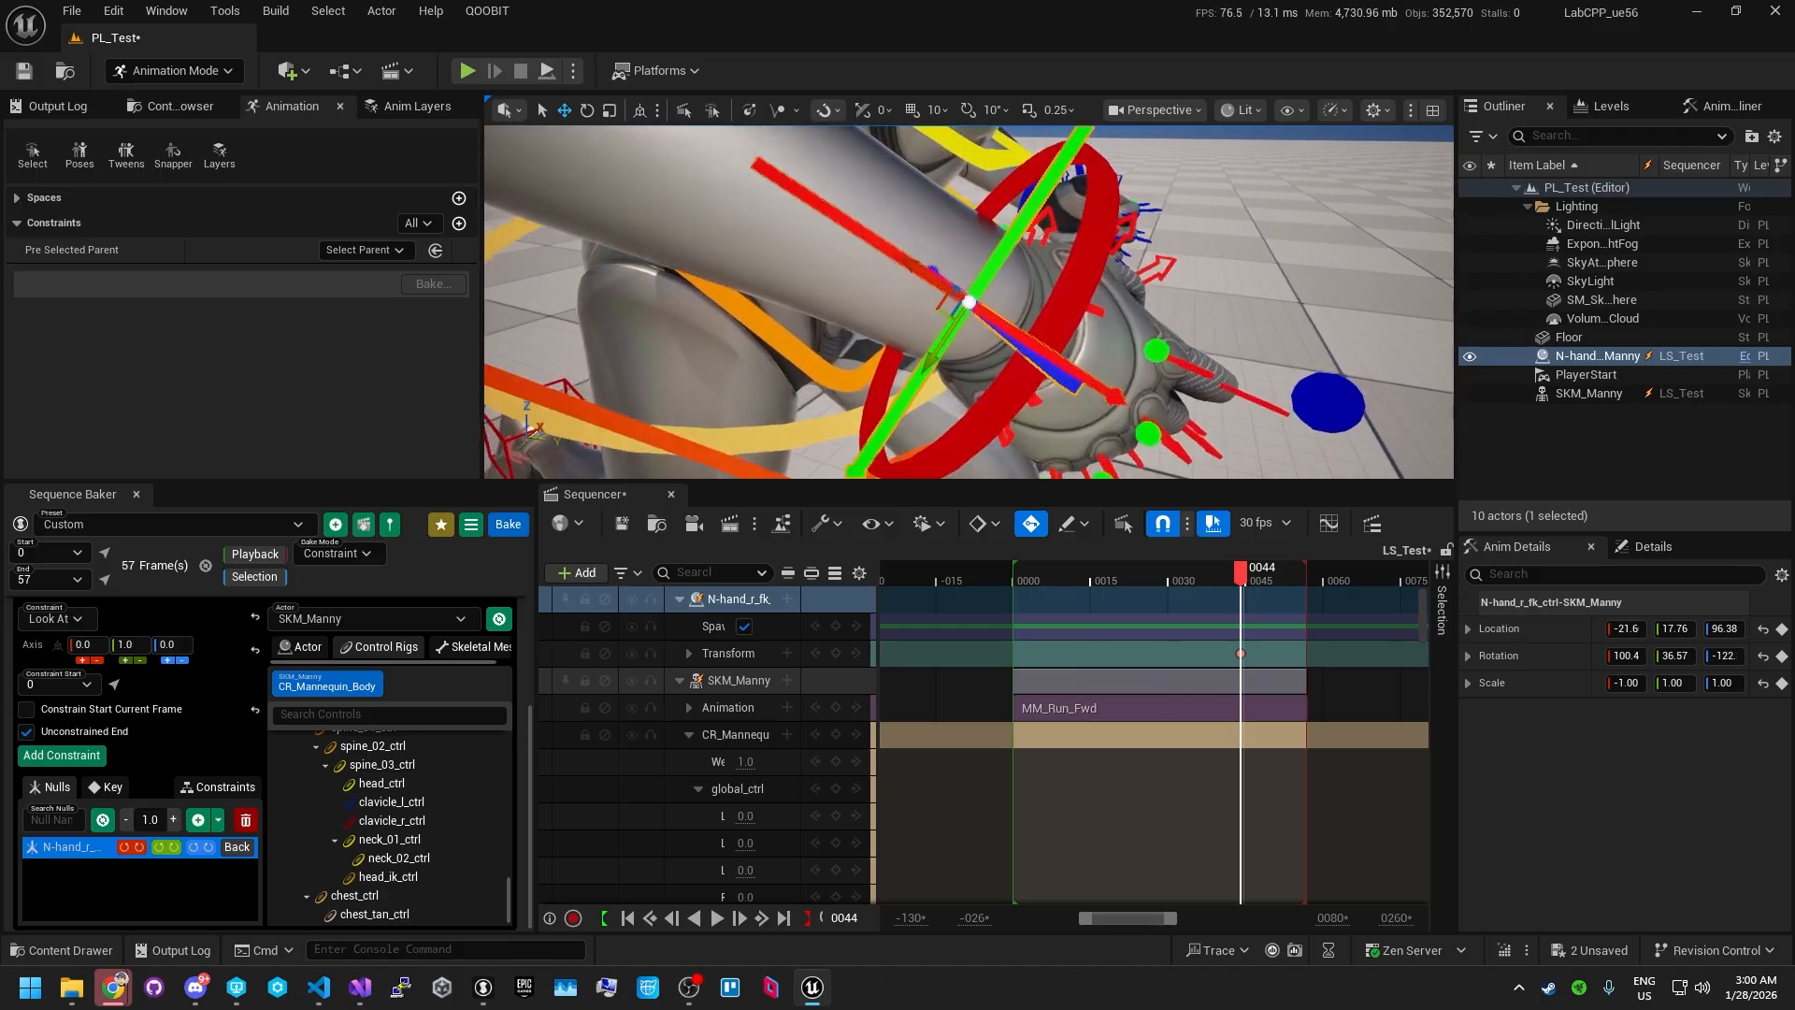
{"action": "right_click_drag", "start_coordinate": [969, 301], "coordinate": [893, 301], "text": "alt"}
{"action": "left_click", "coordinate": [140, 847]}
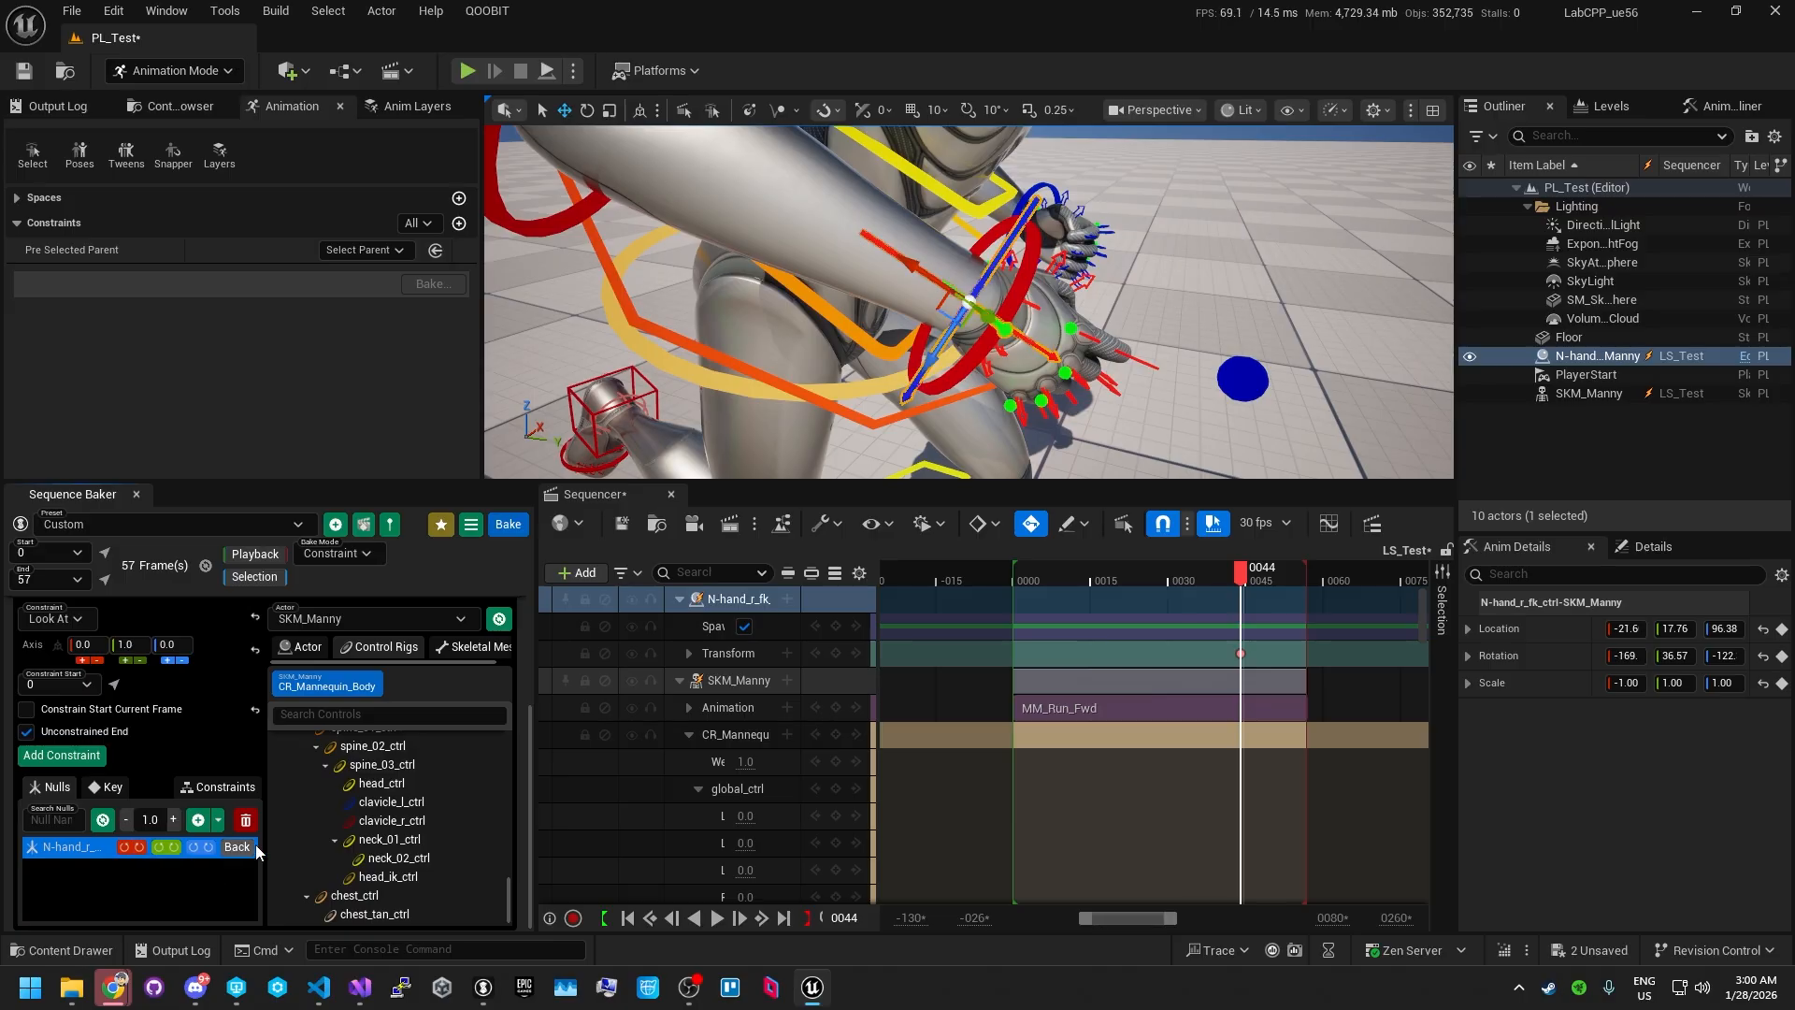
{"action": "mouse_move", "coordinate": [239, 853]}
- Move the hand null along its X axis to location -7.47, 40.15, 76.71
{"action": "scroll", "coordinate": [895, 420], "scroll_direction": "down", "scroll_amount": 5}
{"action": "right_click_drag", "start_coordinate": [928, 401], "coordinate": [951, 404]}
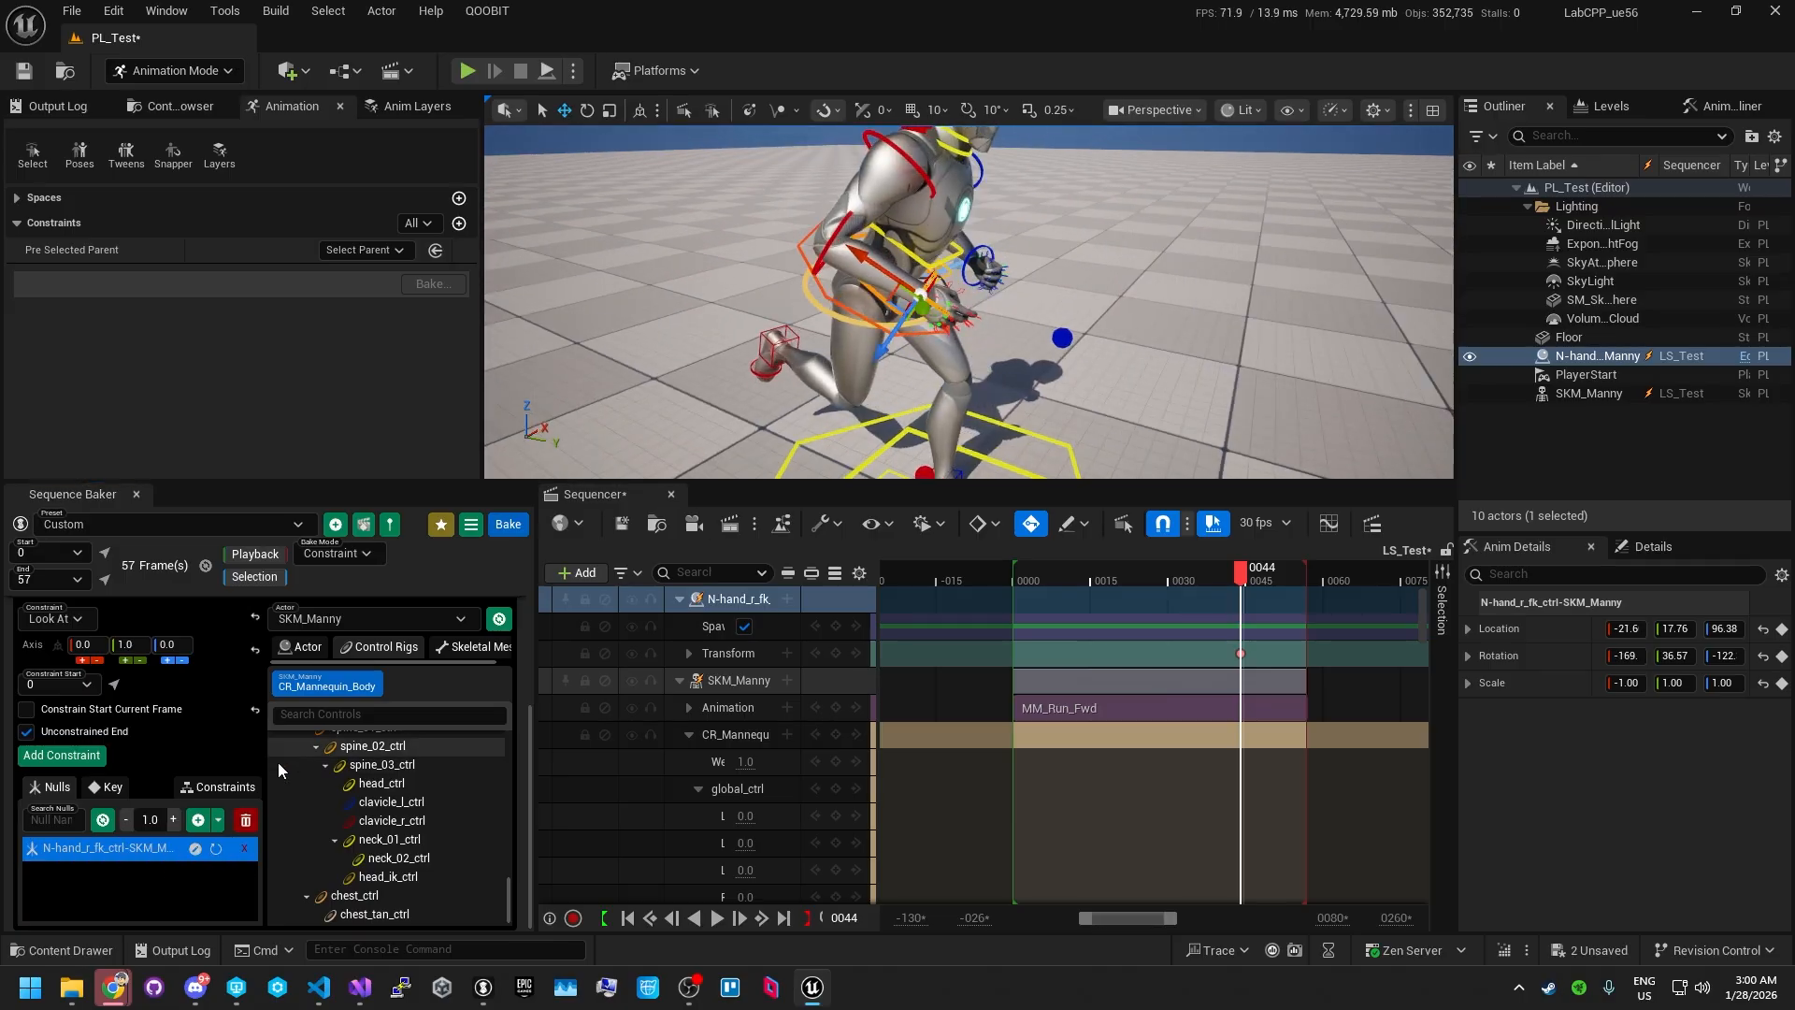
{"action": "left_click_drag", "start_coordinate": [867, 265], "coordinate": [953, 297]}
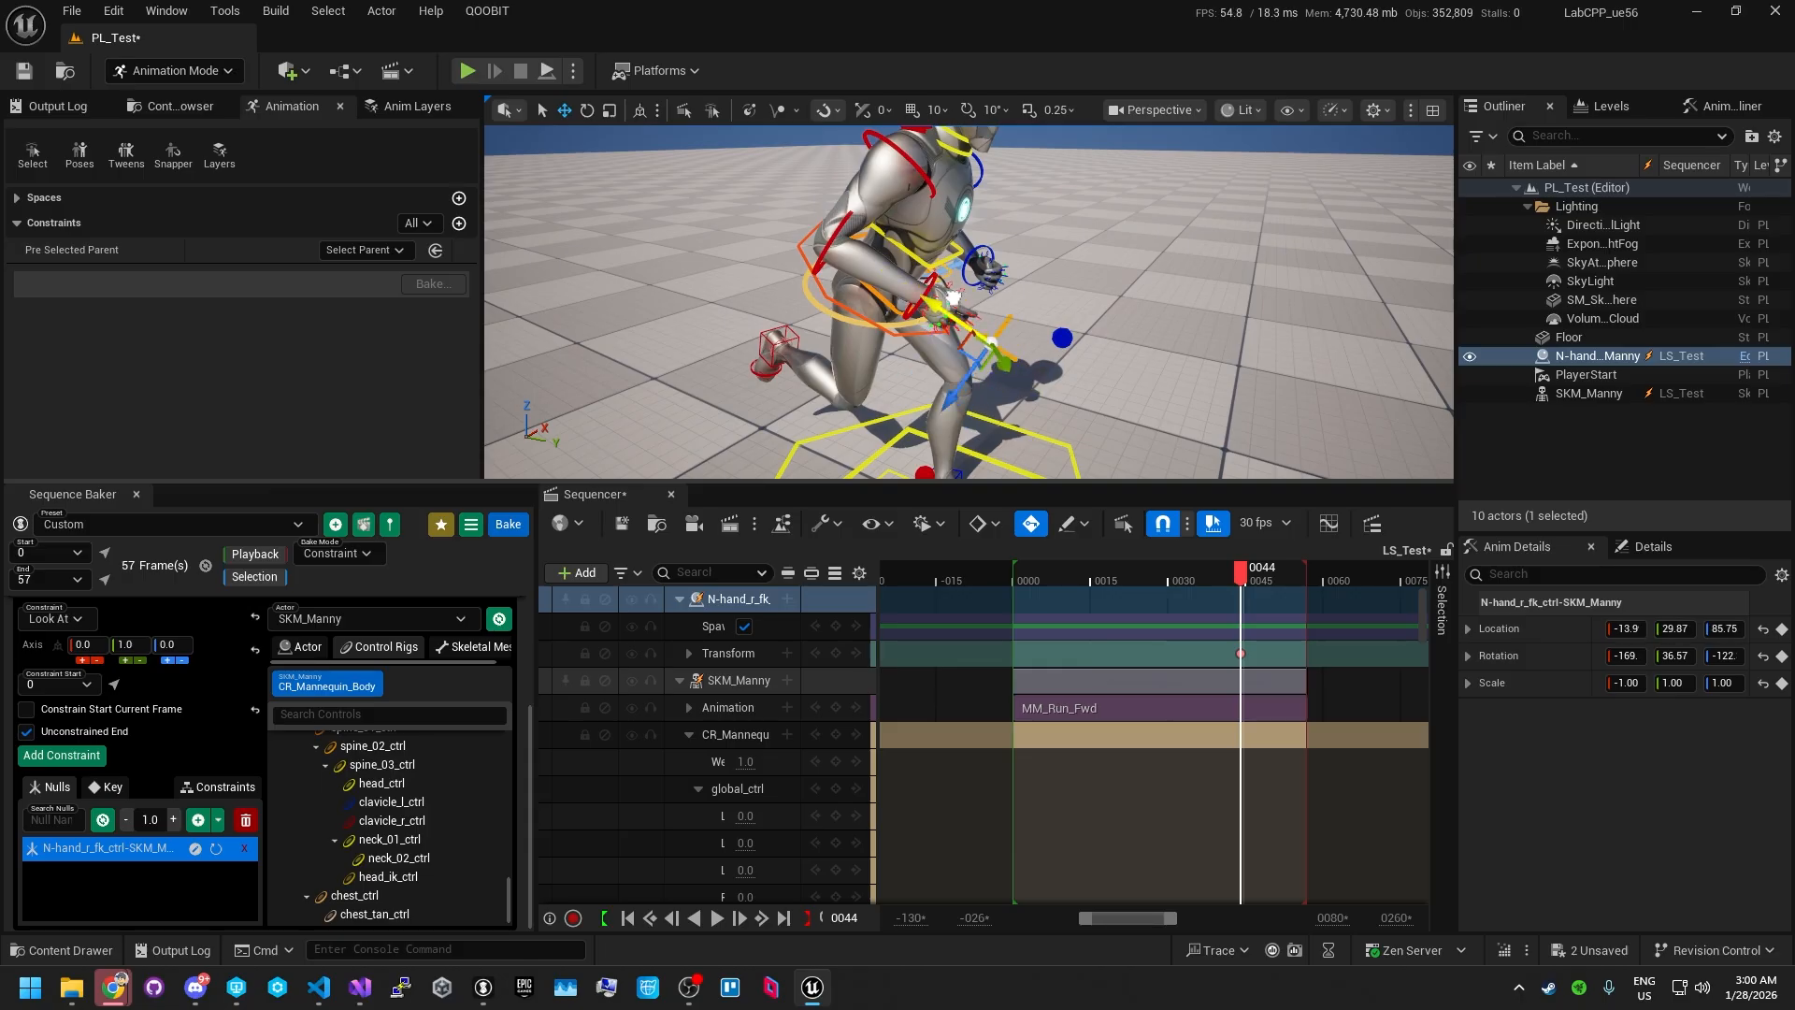
{"action": "scroll", "coordinate": [953, 297], "scroll_direction": "down", "scroll_amount": 5}
{"action": "scroll", "coordinate": [938, 323], "scroll_direction": "up", "scroll_amount": 2}
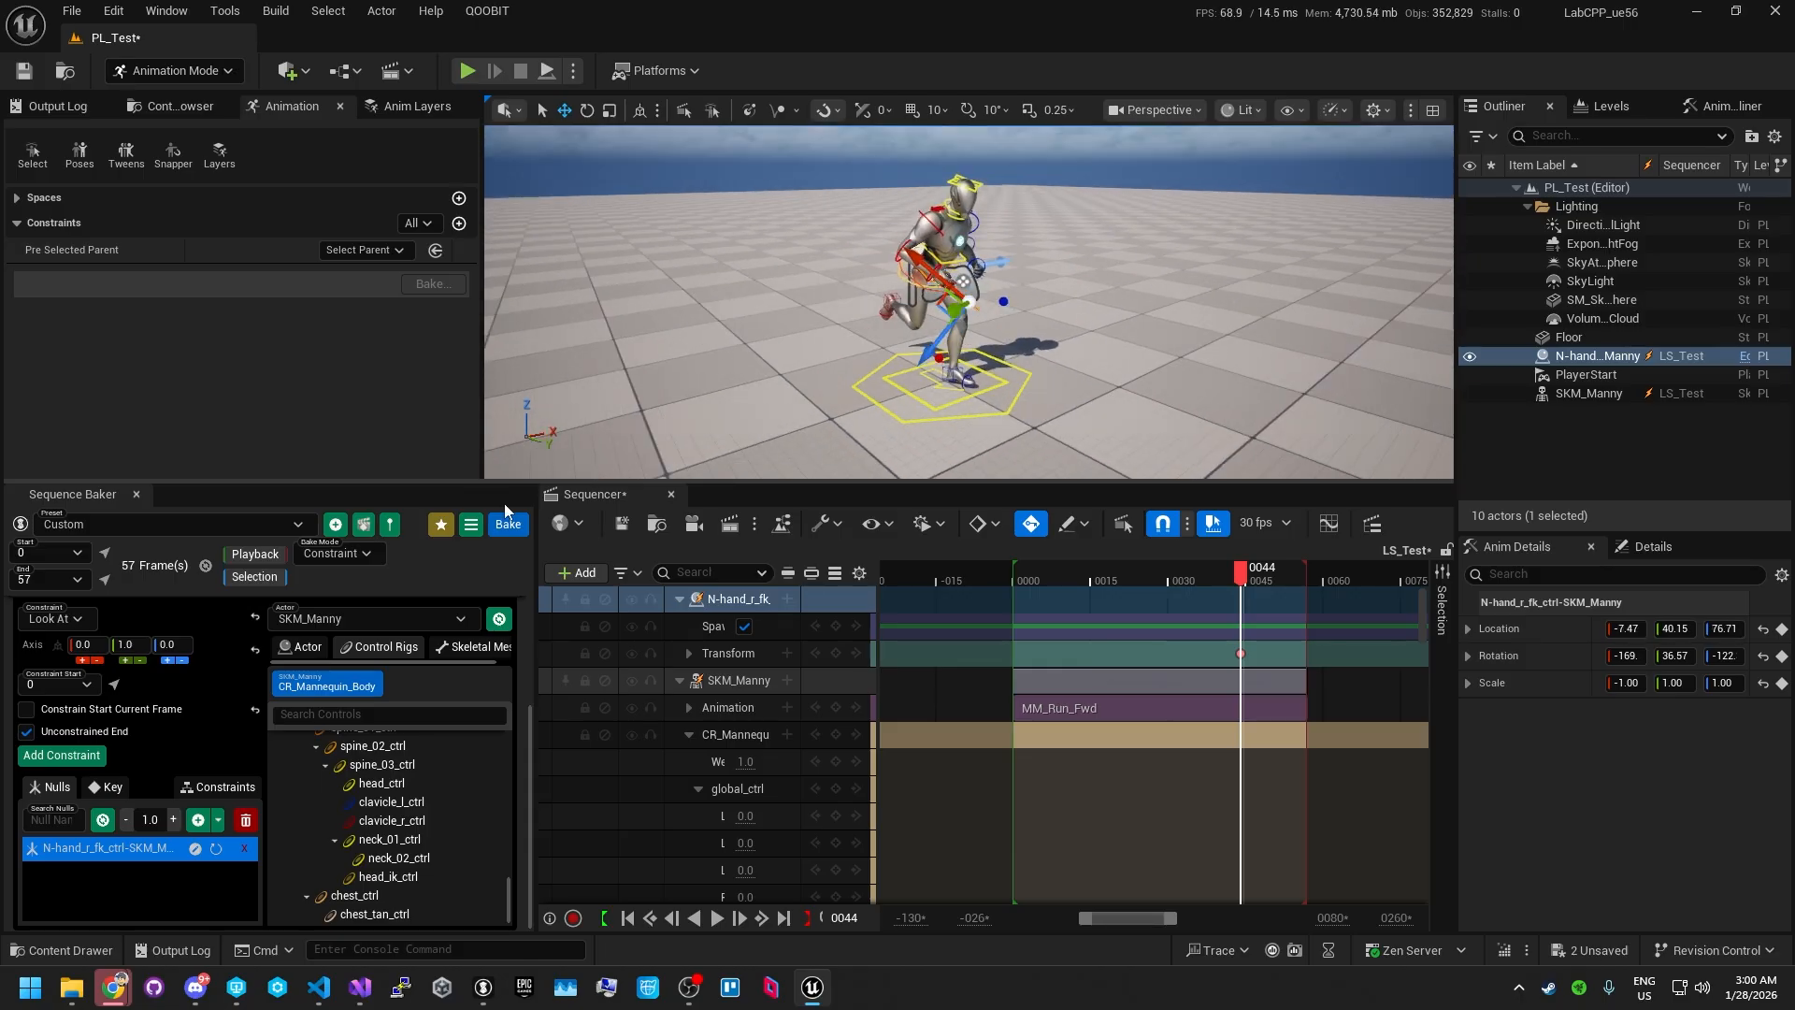
- Try the Translation constraint type, and set the constraint type to Parent with Maintain Offset on
{"action": "left_click", "coordinate": [66, 618]}
{"action": "left_click", "coordinate": [70, 639]}
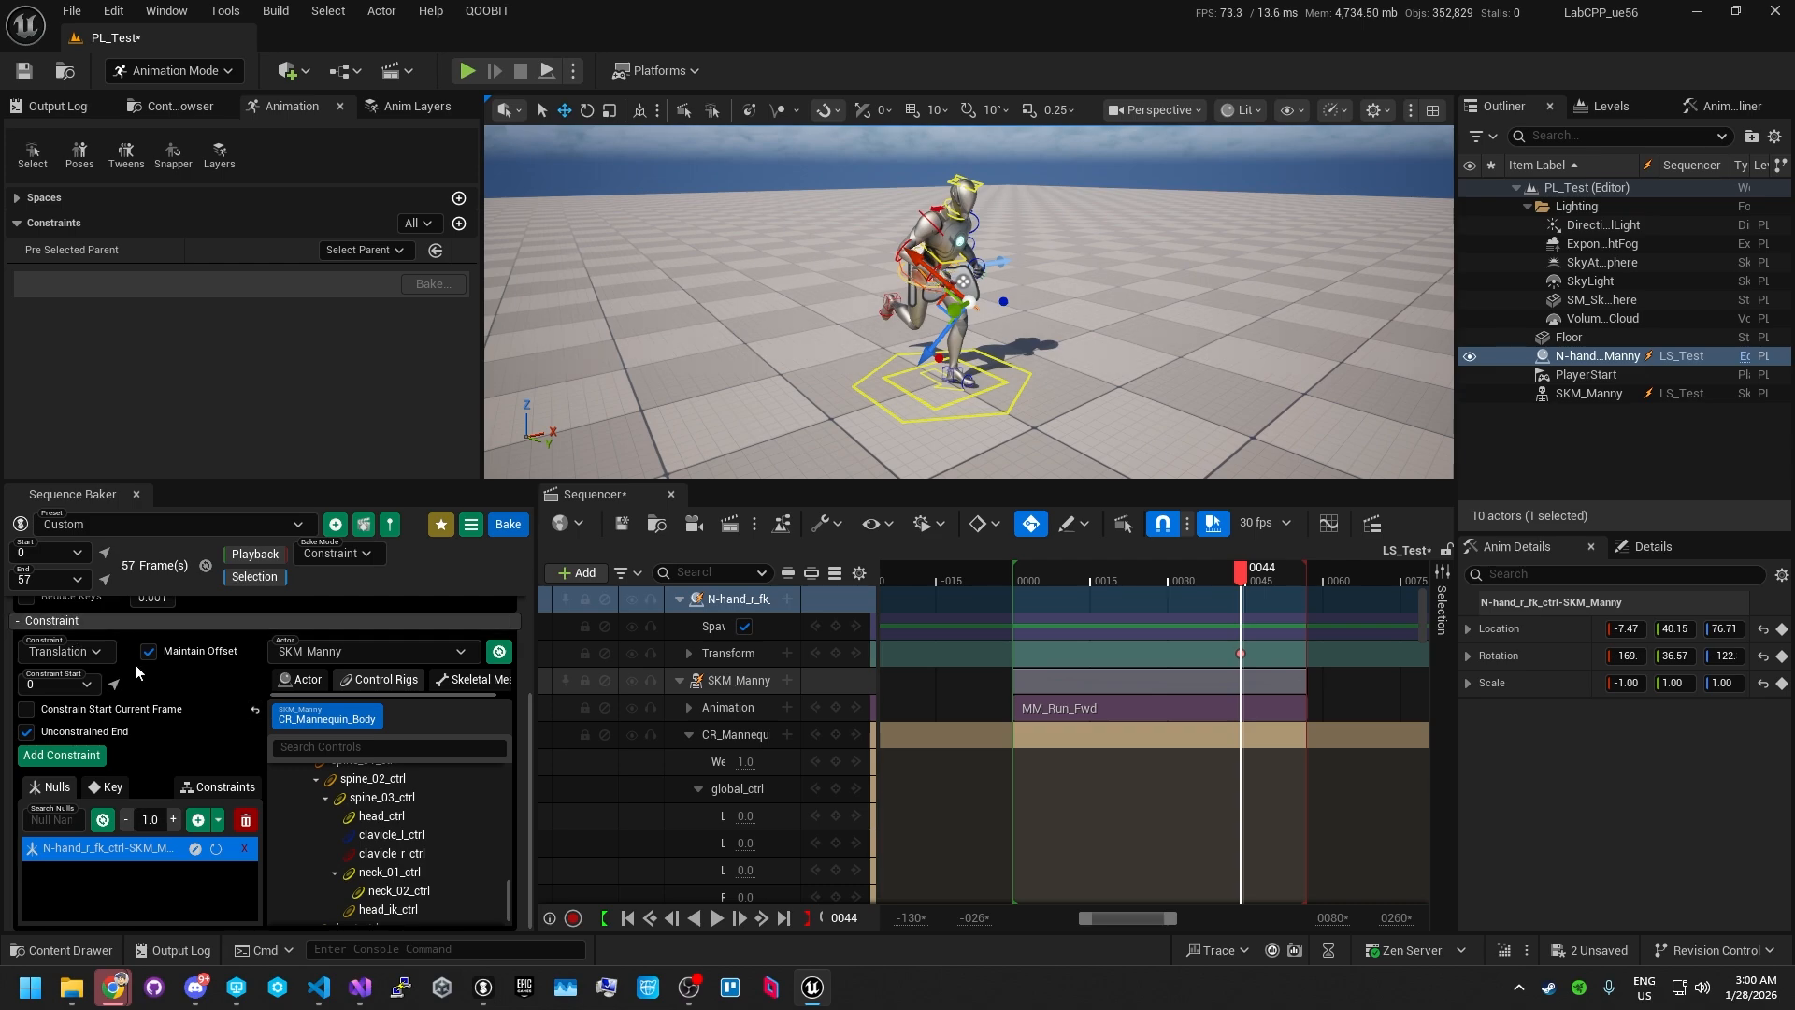
{"action": "scroll", "coordinate": [135, 664], "scroll_direction": "up", "scroll_amount": 2}
{"action": "left_click", "coordinate": [92, 714]}
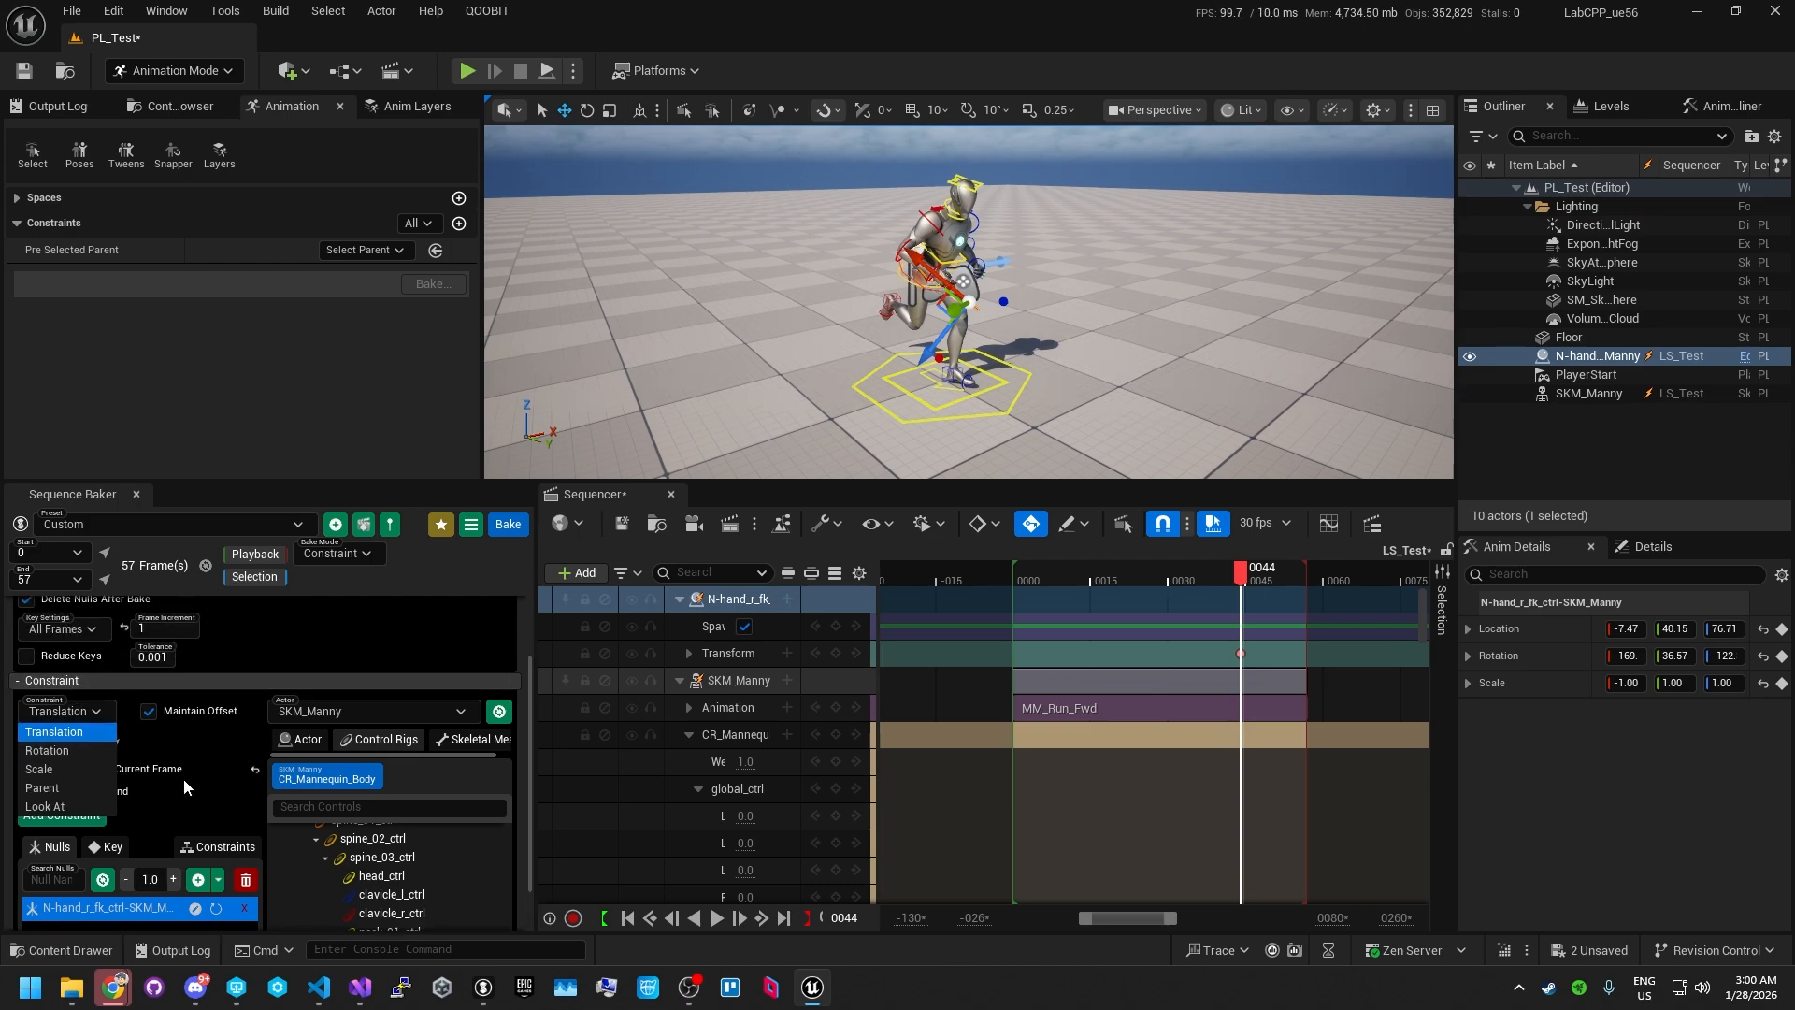
{"action": "left_click", "coordinate": [56, 789]}
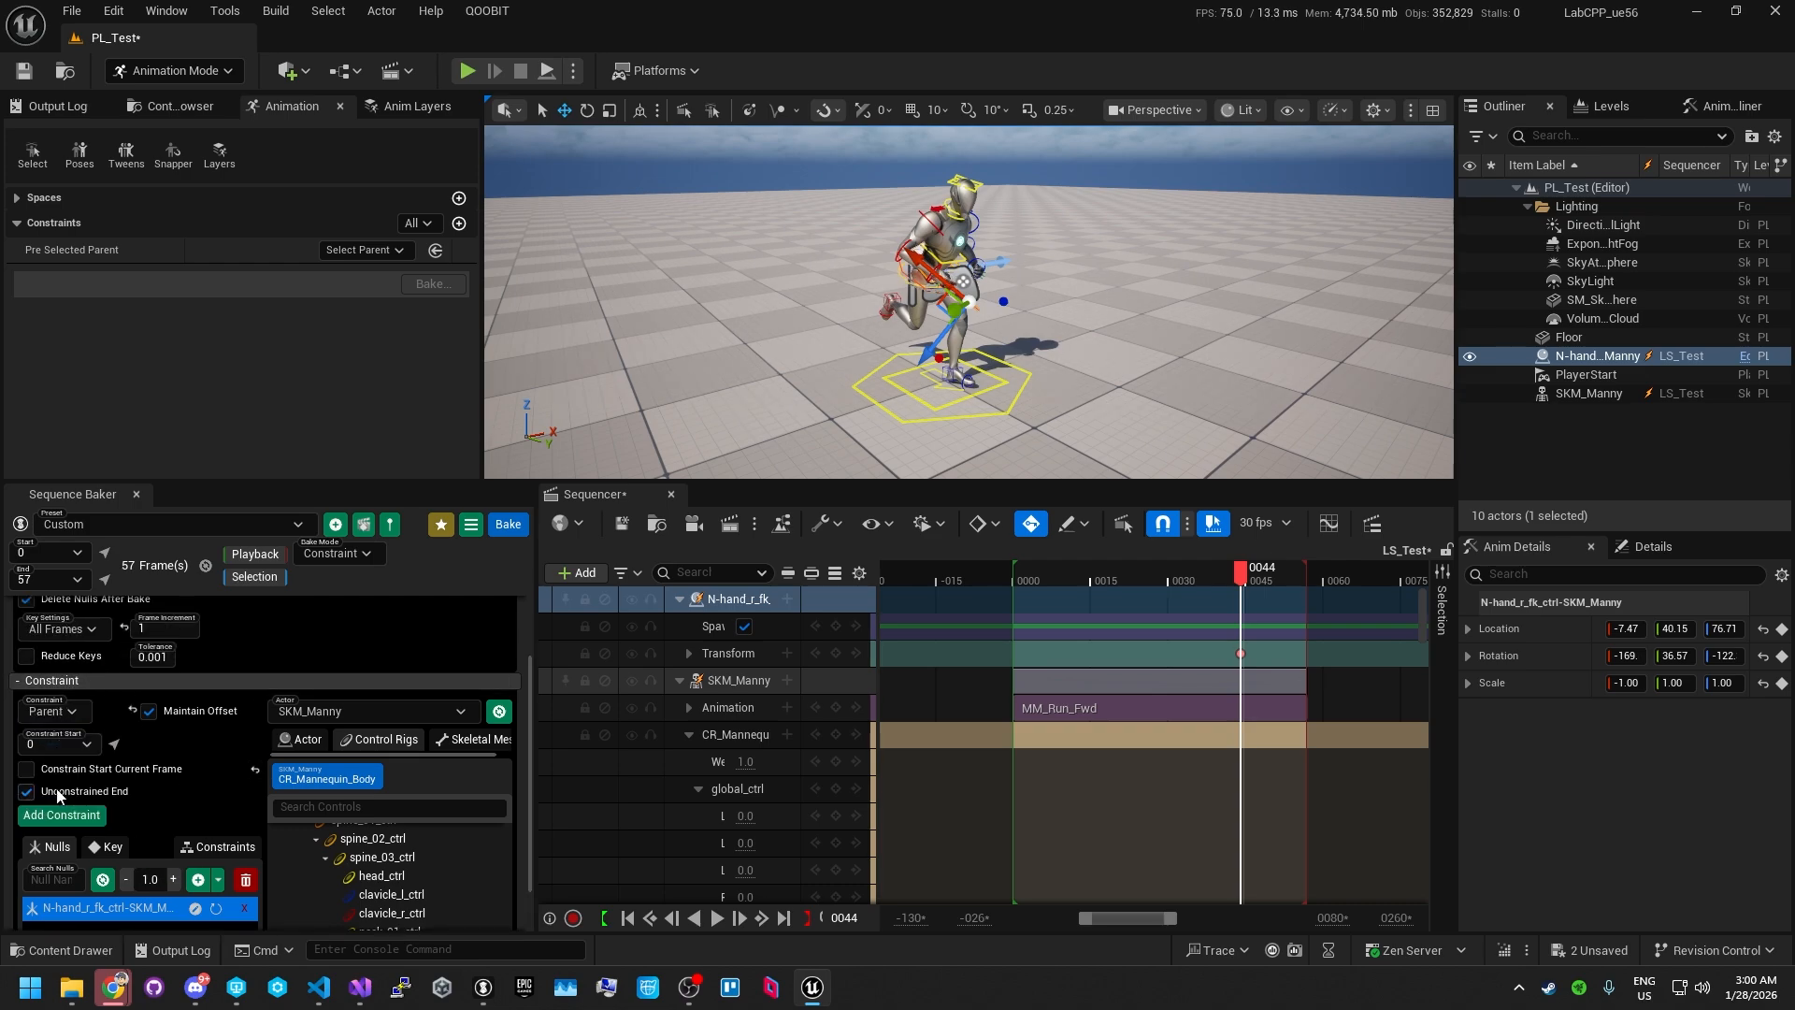
- Delete all nulls from the Nulls list and move the playhead to frame 23
{"action": "left_click", "coordinate": [245, 878]}
{"action": "left_click", "coordinate": [962, 534]}
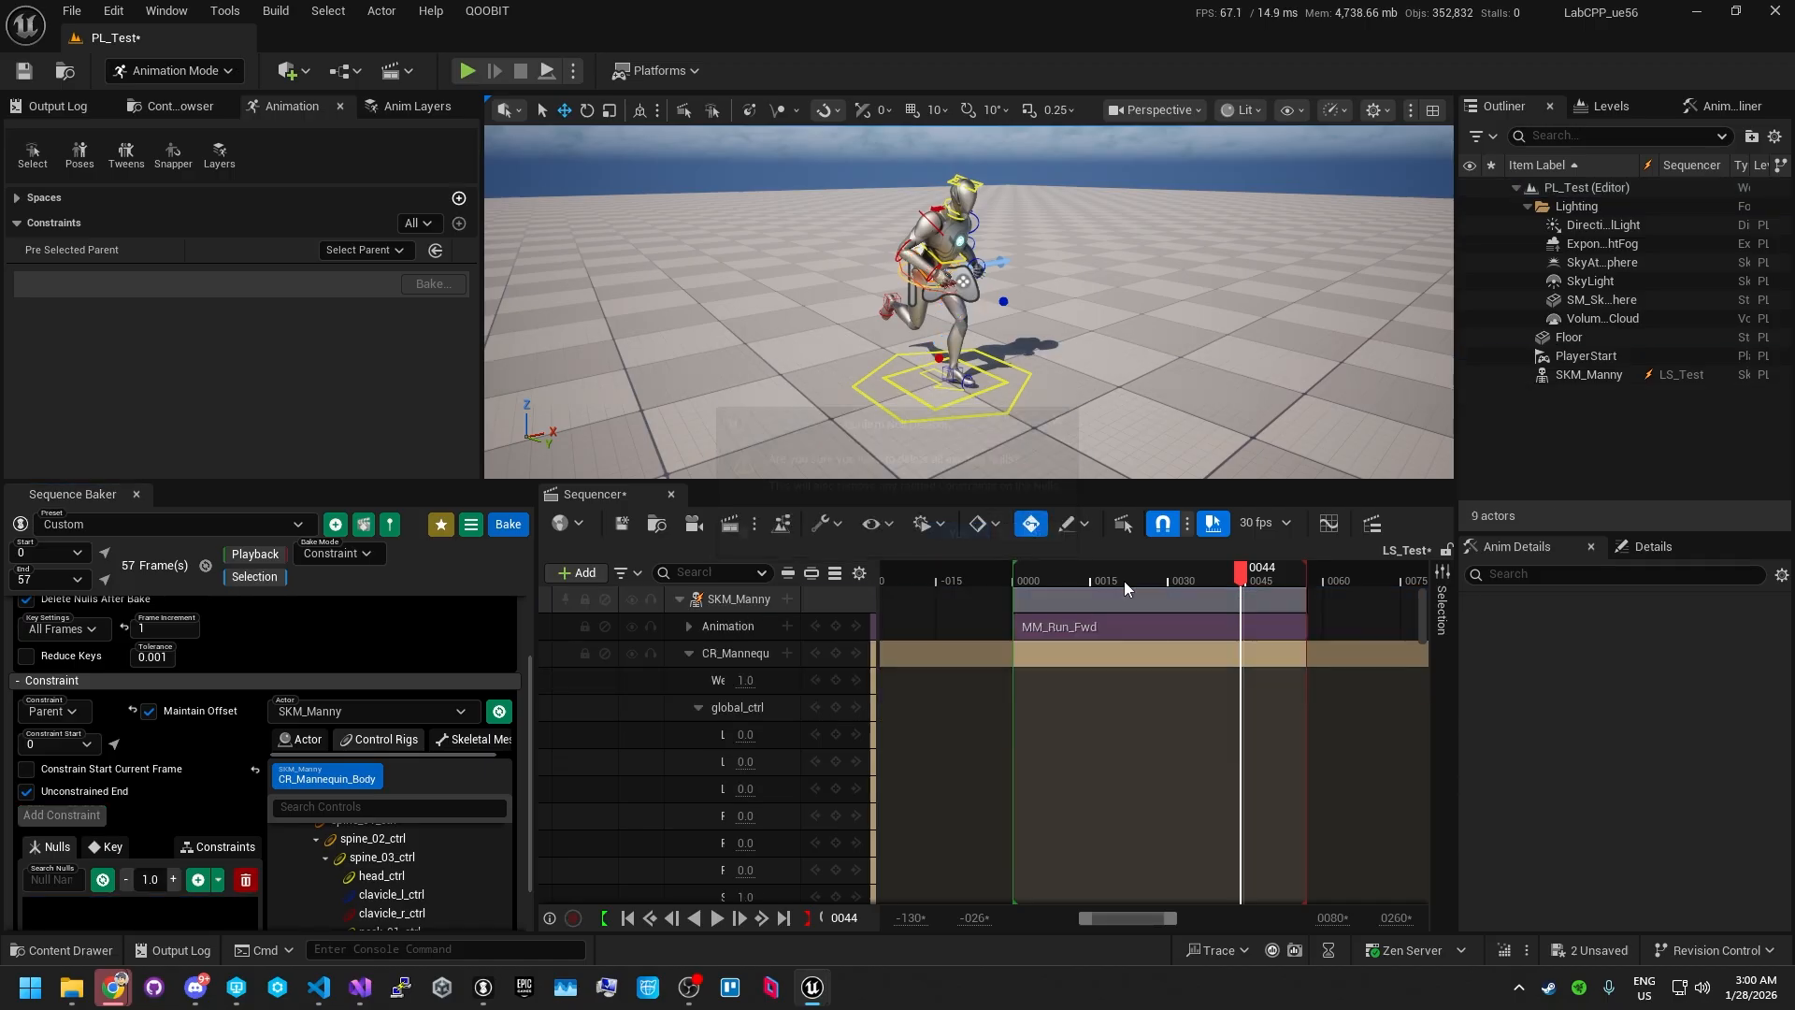
{"action": "left_click", "coordinate": [1131, 574]}
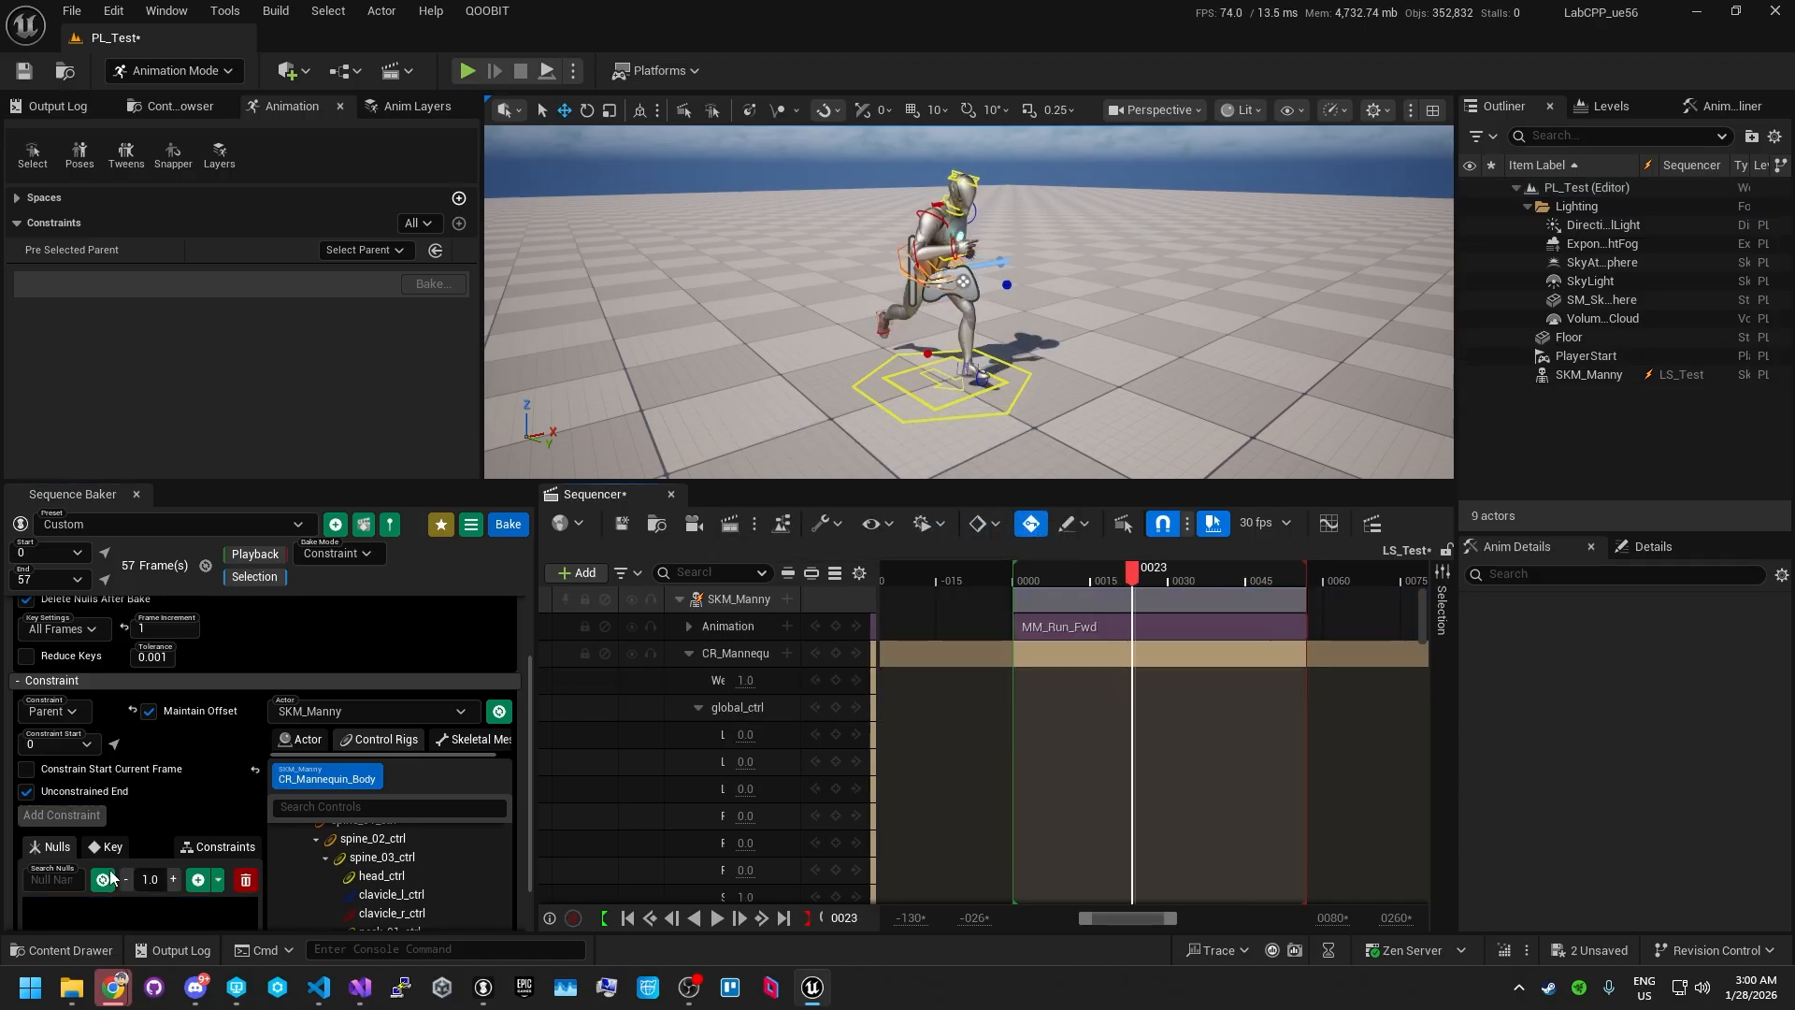
- Discard a stray untitled null, search the rig controls for "ha", and add a null for hand_r_fk_ctrl
{"action": "left_click", "coordinate": [196, 880]}
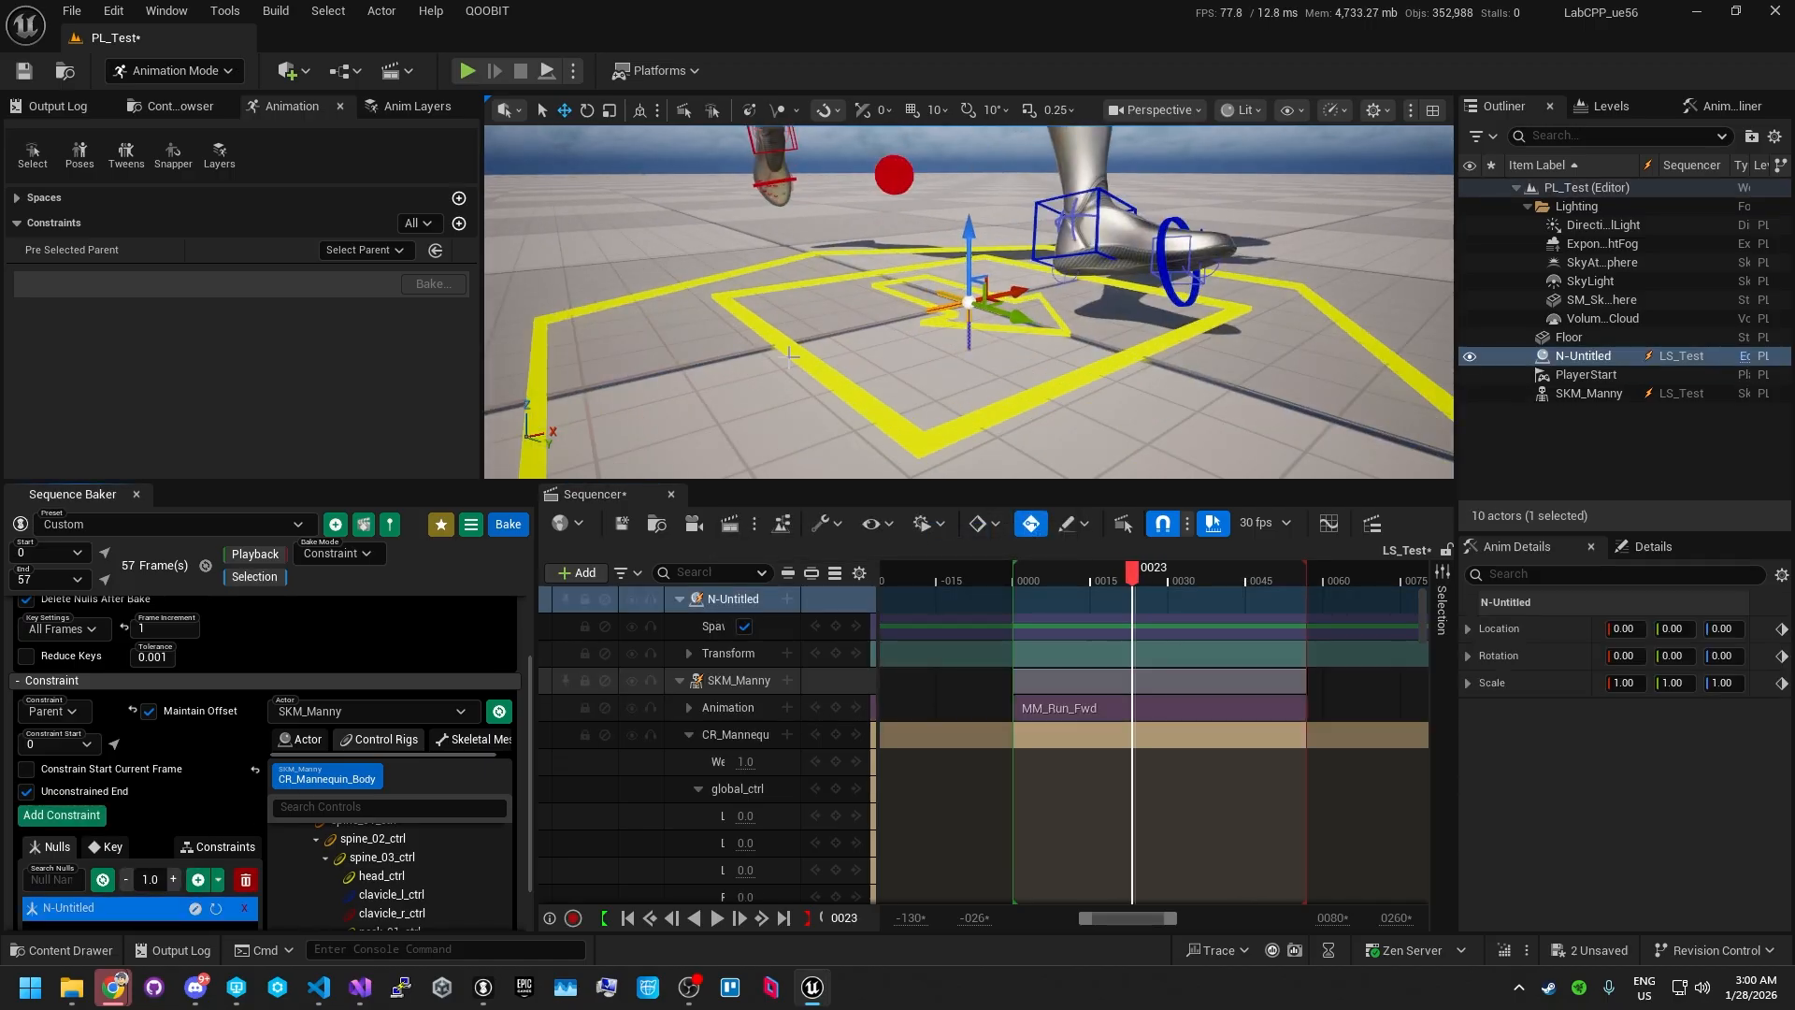
{"action": "left_click", "coordinate": [246, 910]}
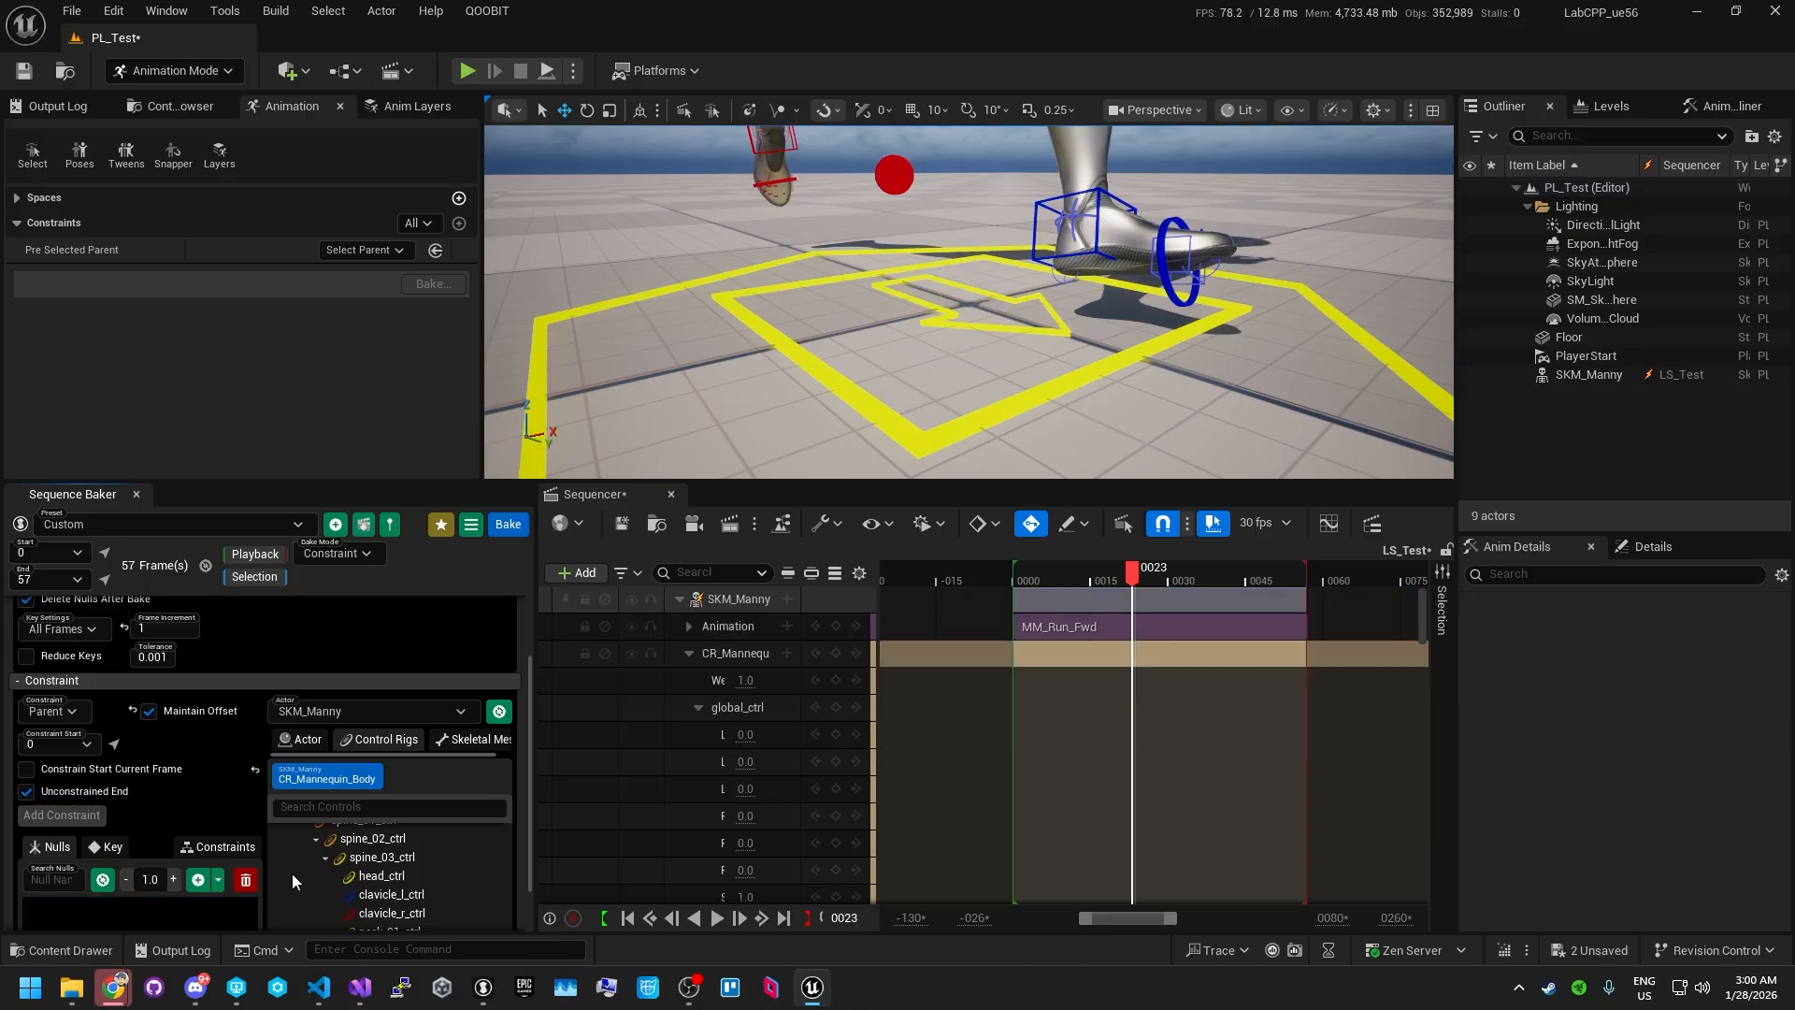
{"action": "left_click", "coordinate": [389, 813]}
{"action": "type", "text": "ha"}
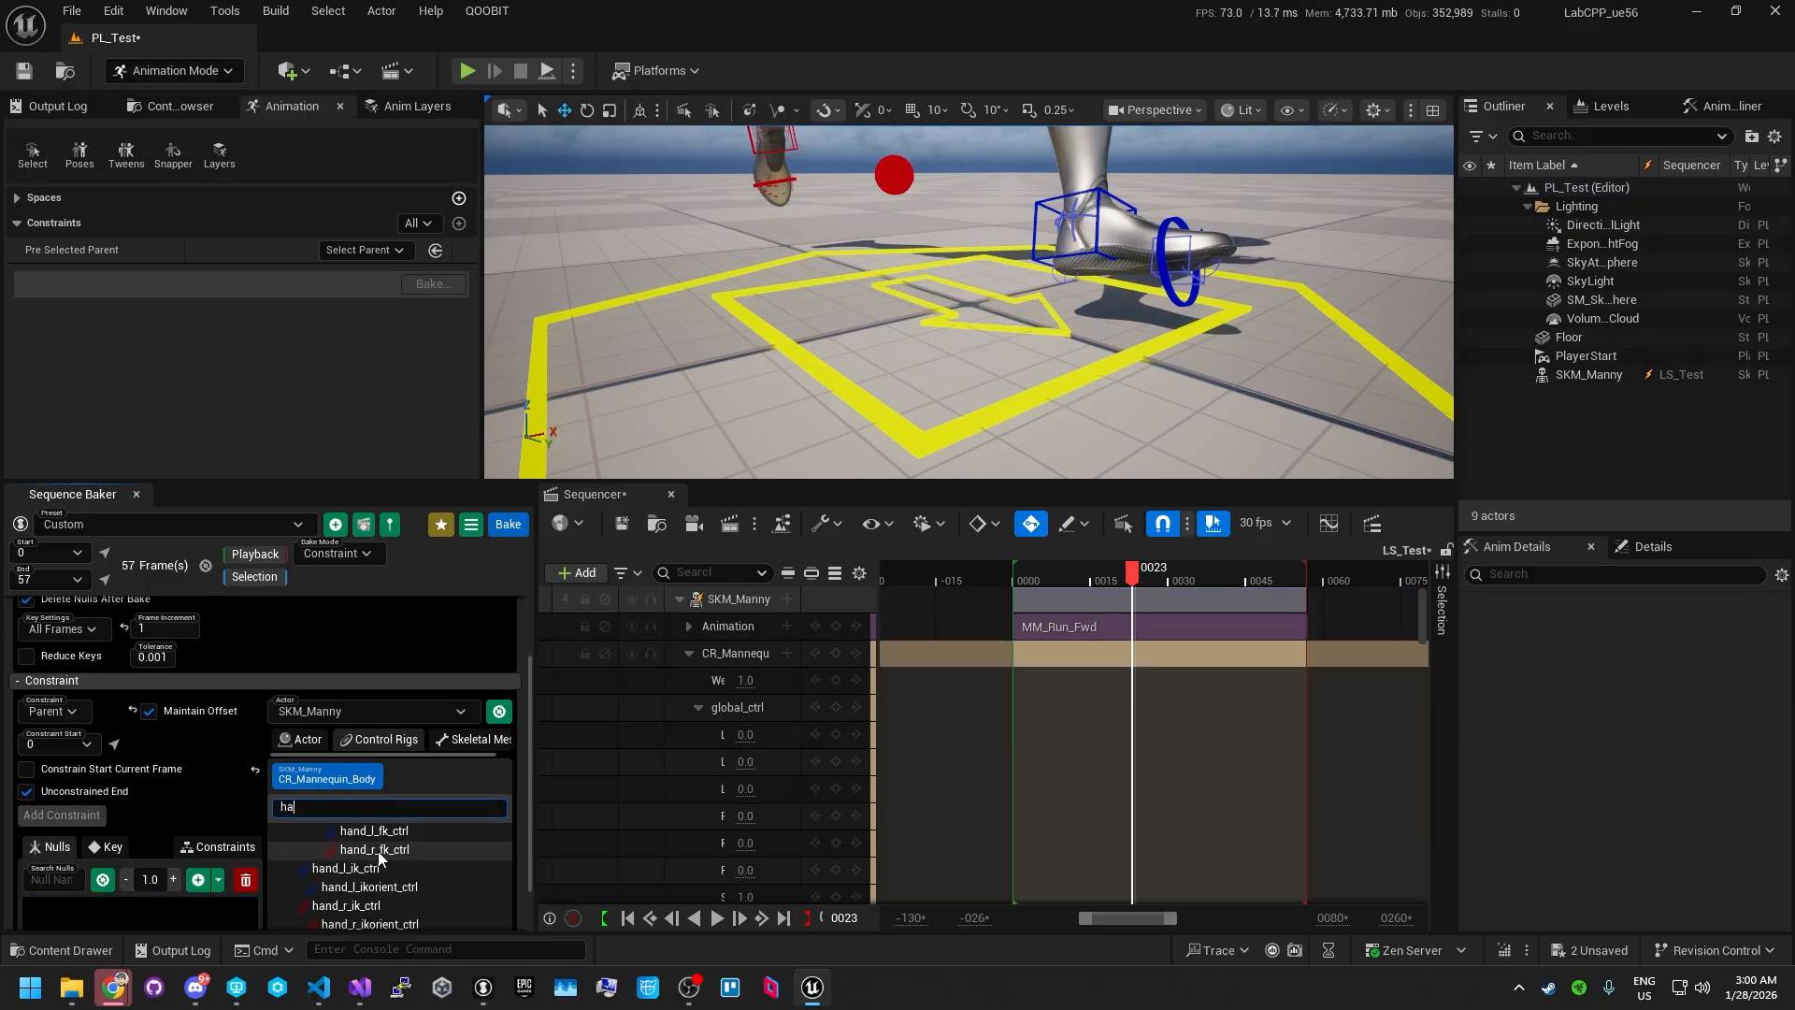
{"action": "left_click", "coordinate": [377, 849]}
{"action": "left_click", "coordinate": [216, 881]}
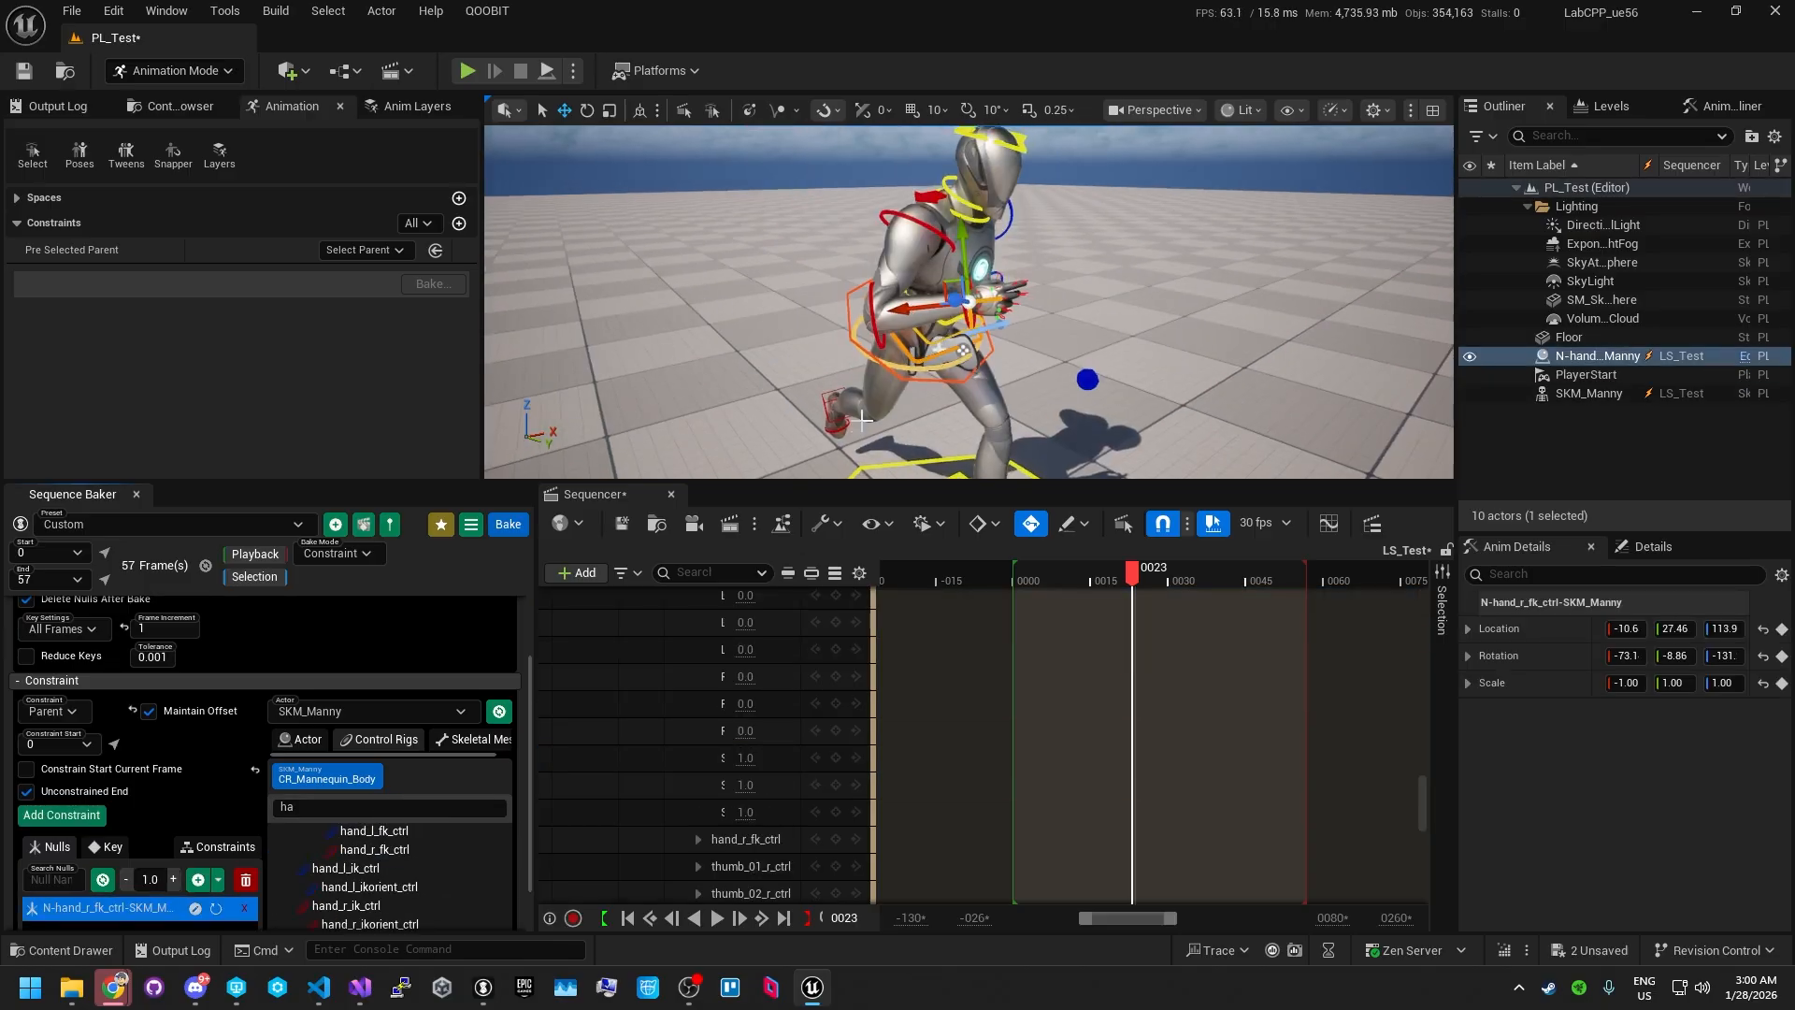
- Parent-constrain hand_r_fk_ctrl to its null, with the null as parent, and raise the null to about -10.3, 26.72, 116.2
{"action": "left_click_drag", "start_coordinate": [879, 309], "coordinate": [748, 341], "text": "alt"}
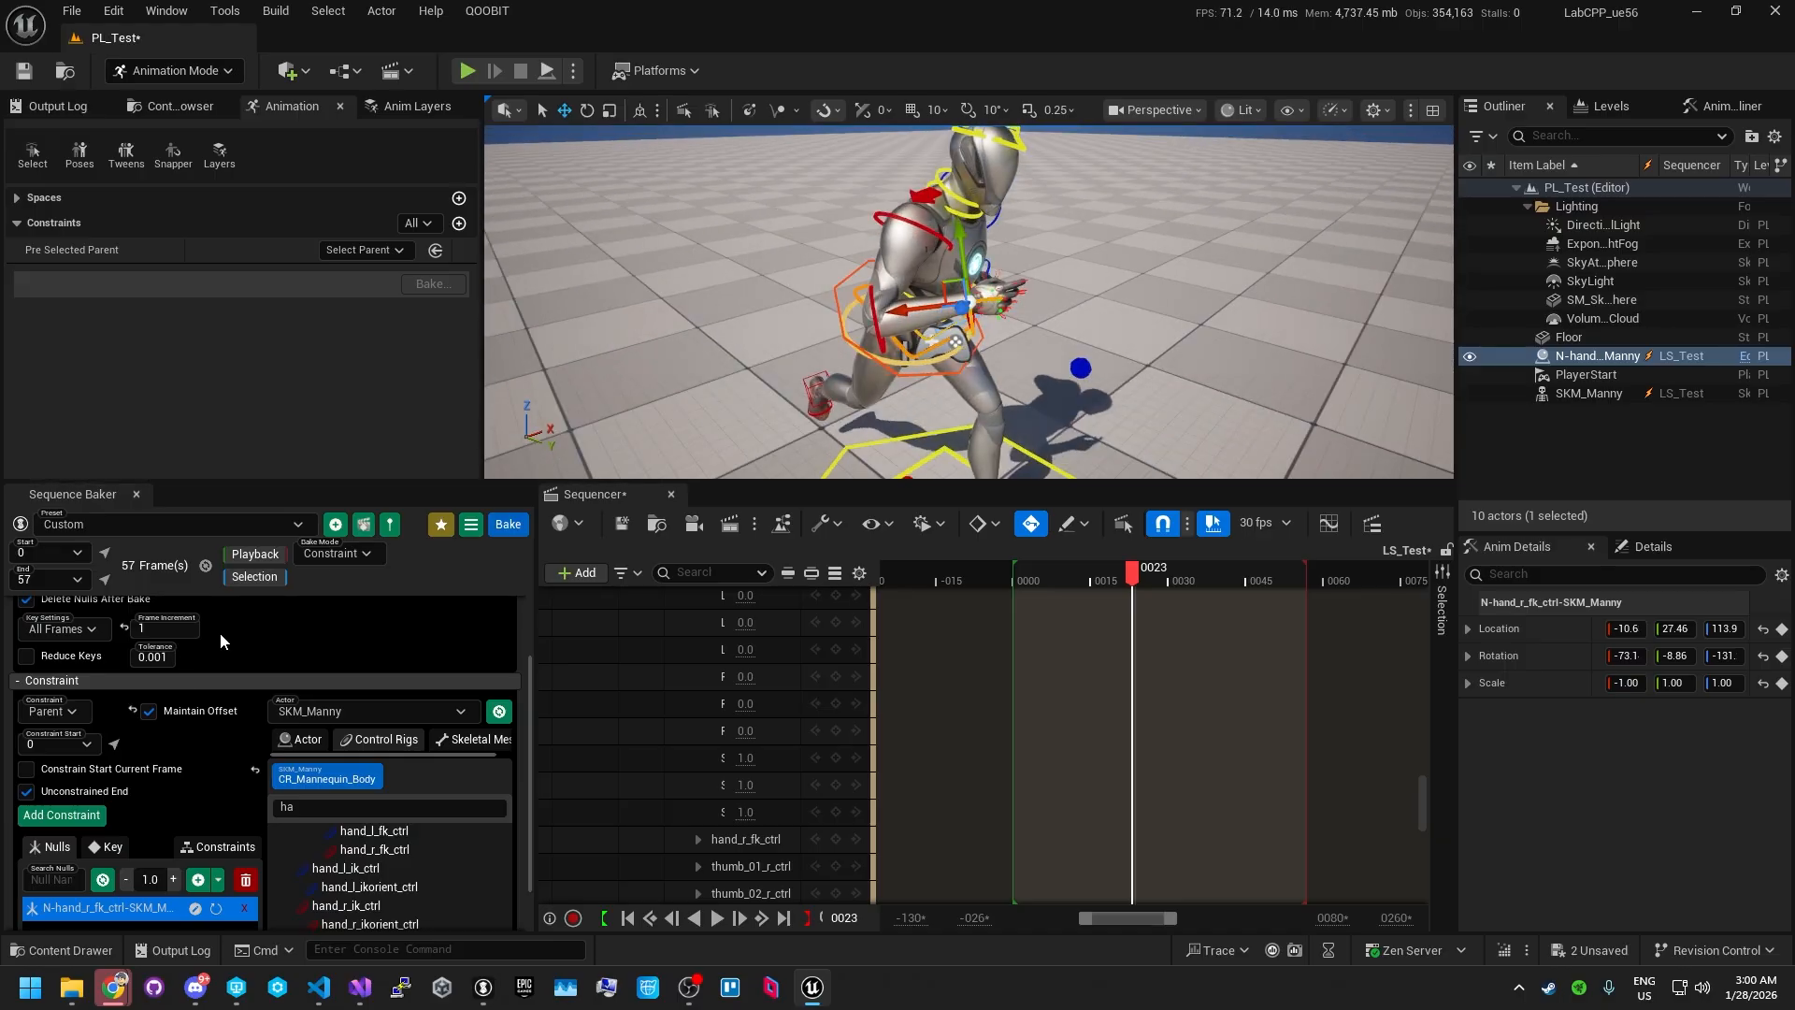
{"action": "scroll", "coordinate": [220, 632], "scroll_direction": "up", "scroll_amount": 2}
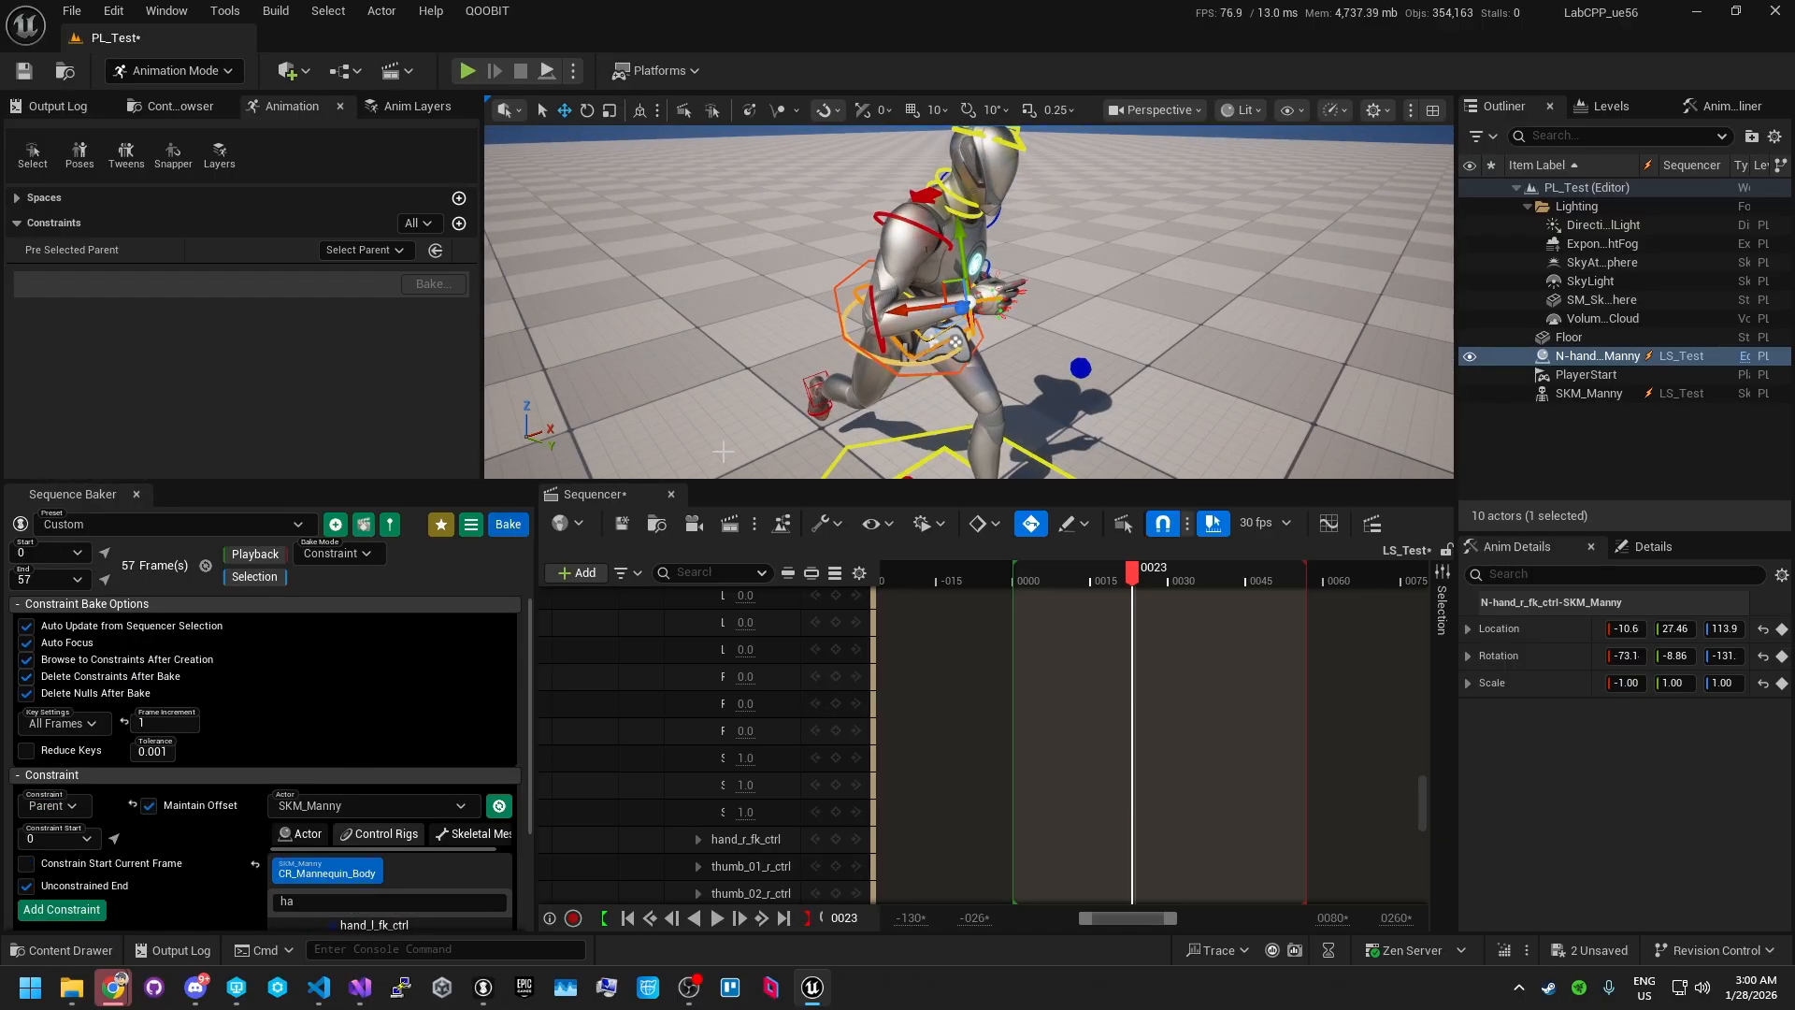
{"action": "left_click_drag", "start_coordinate": [799, 390], "coordinate": [902, 369], "text": "alt"}
{"action": "scroll", "coordinate": [174, 847], "scroll_direction": "down", "scroll_amount": 1}
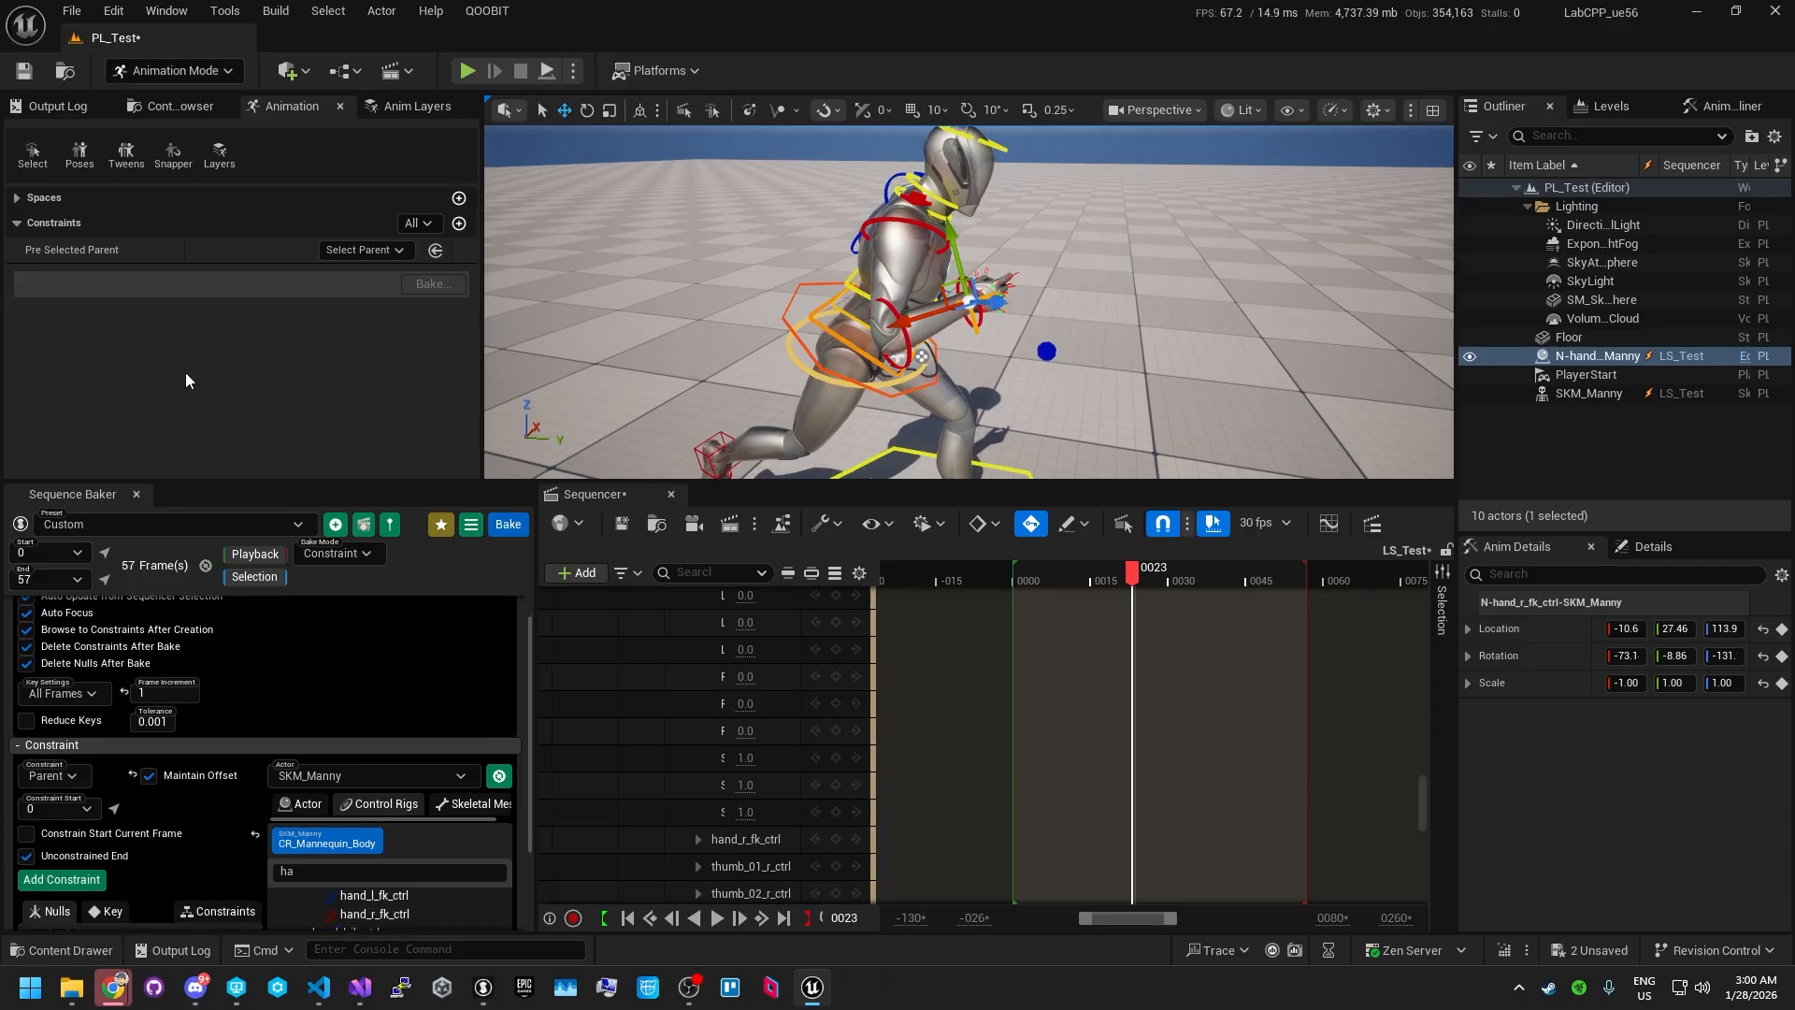
{"action": "scroll", "coordinate": [168, 827], "scroll_direction": "down", "scroll_amount": 4}
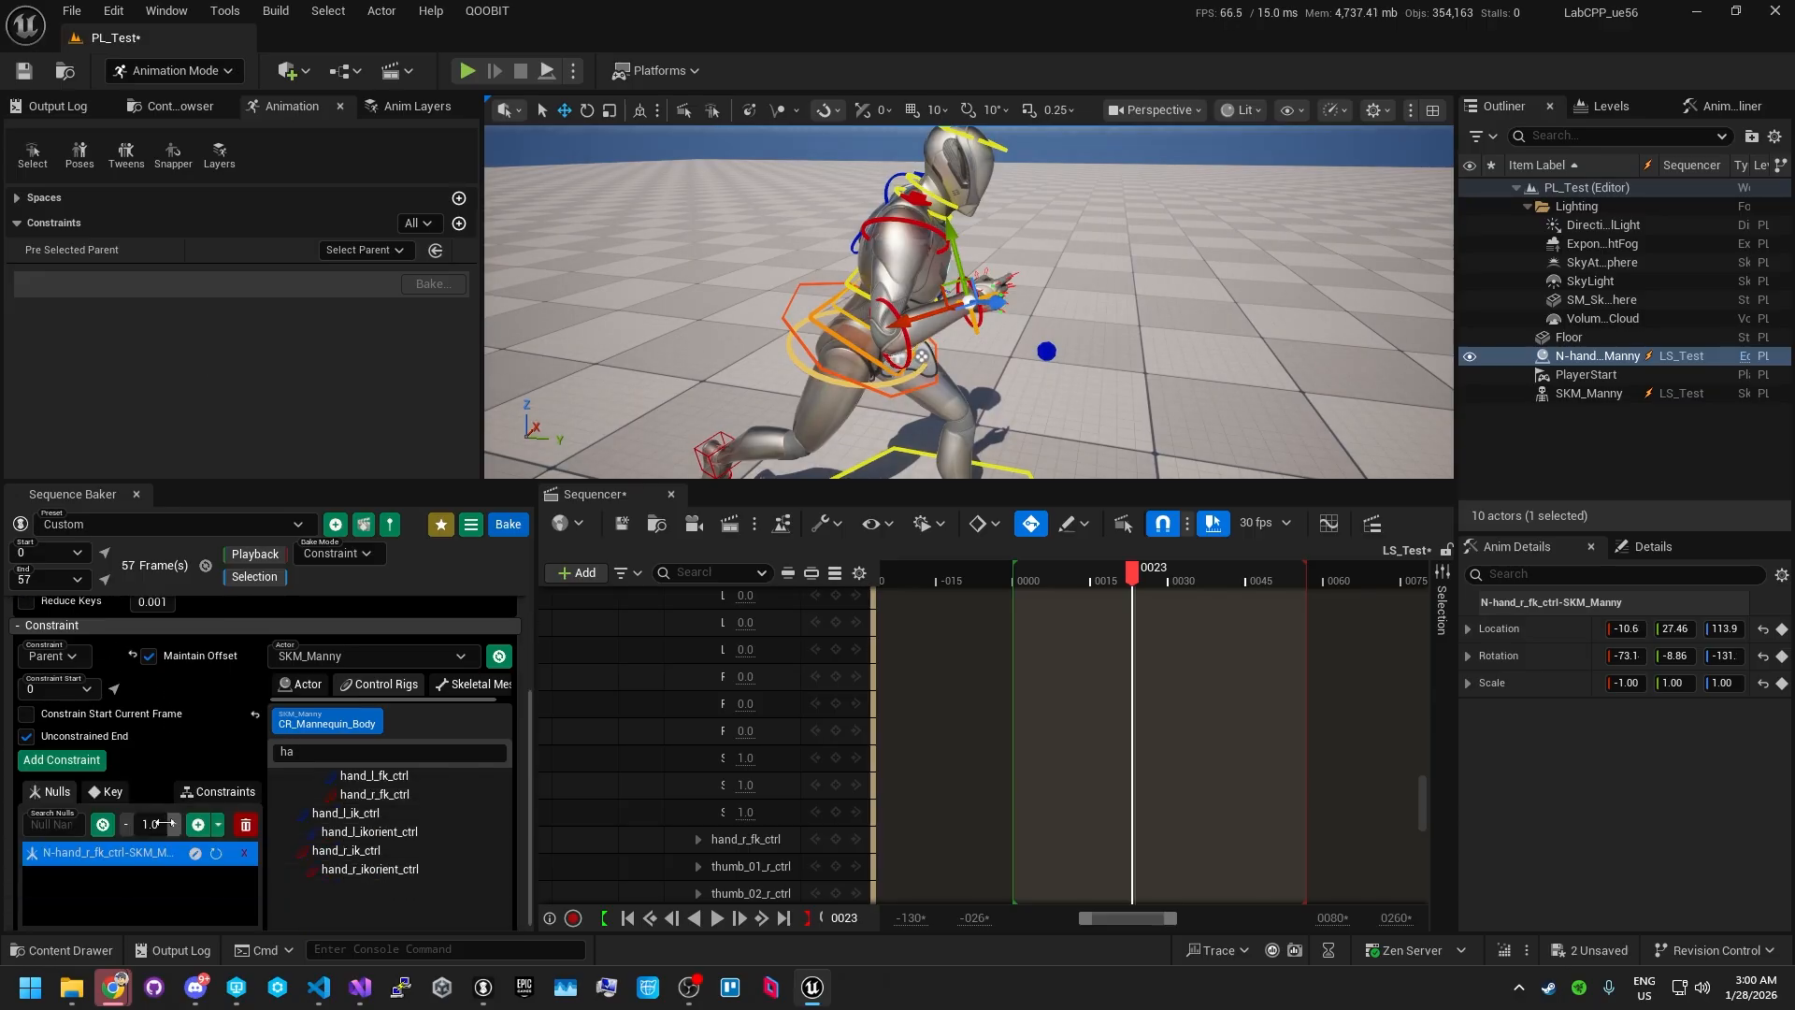
{"action": "left_click", "coordinate": [81, 762]}
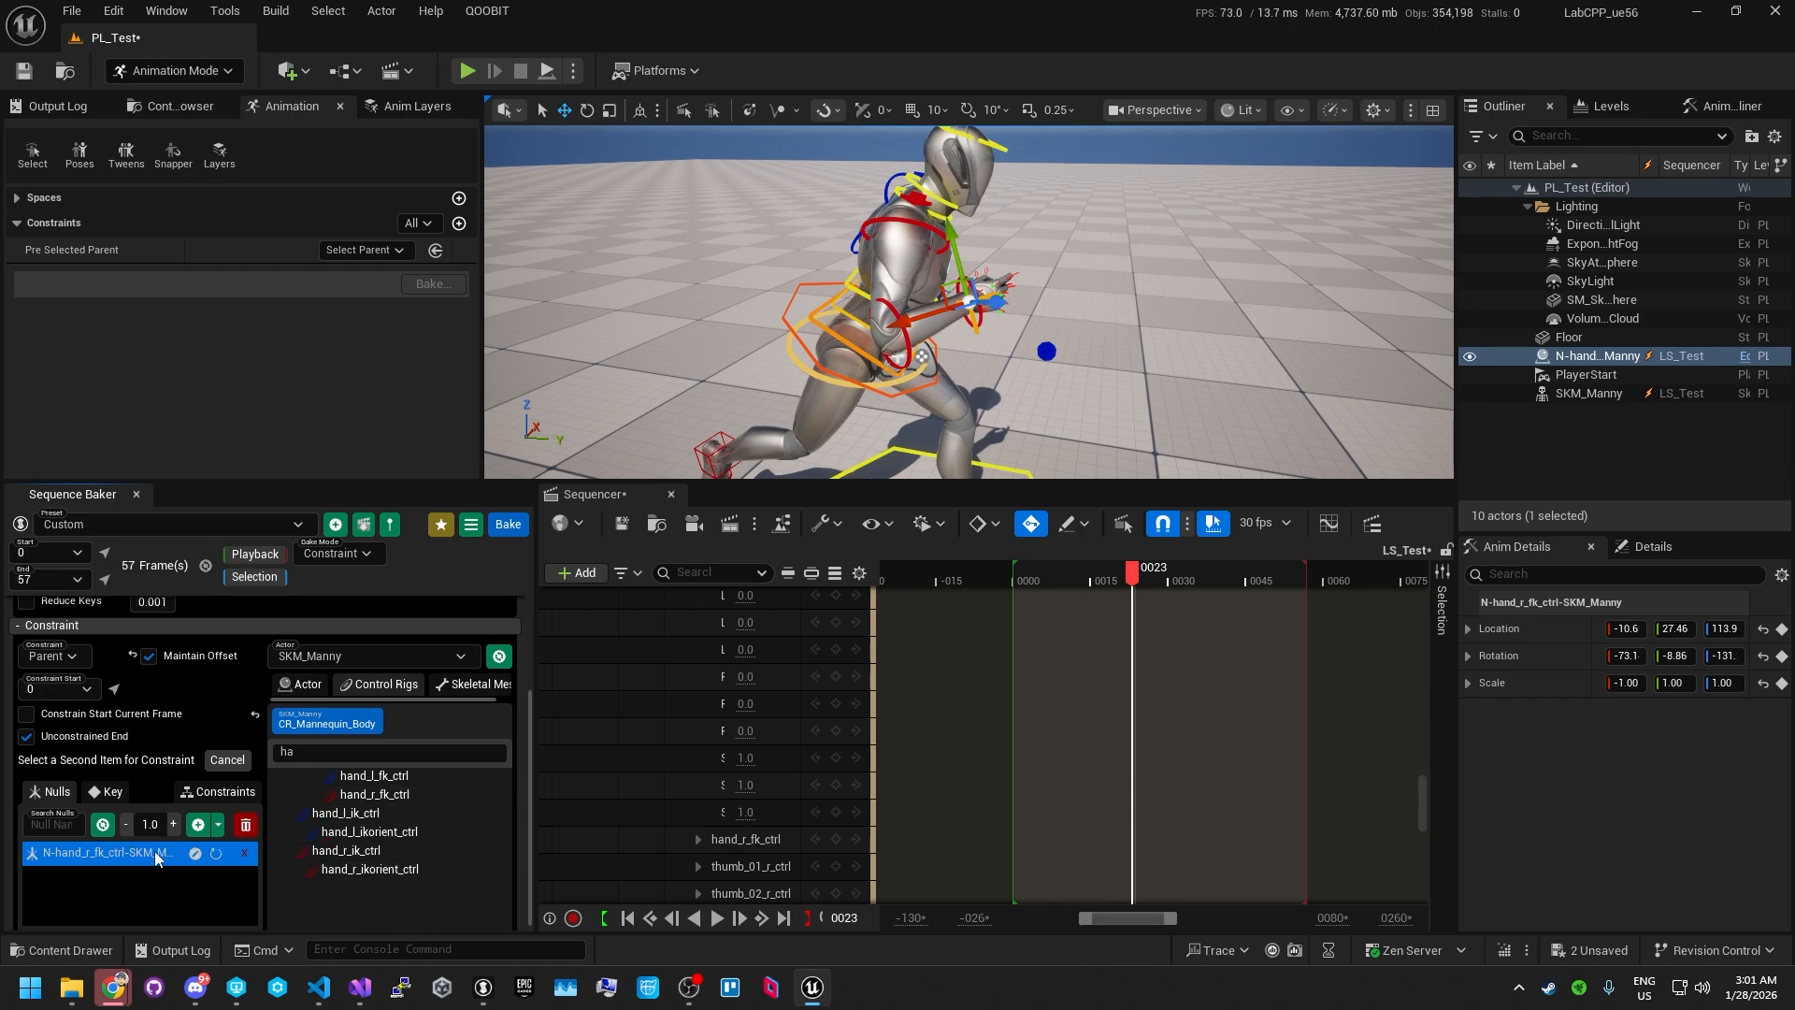
{"action": "left_click", "coordinate": [374, 794]}
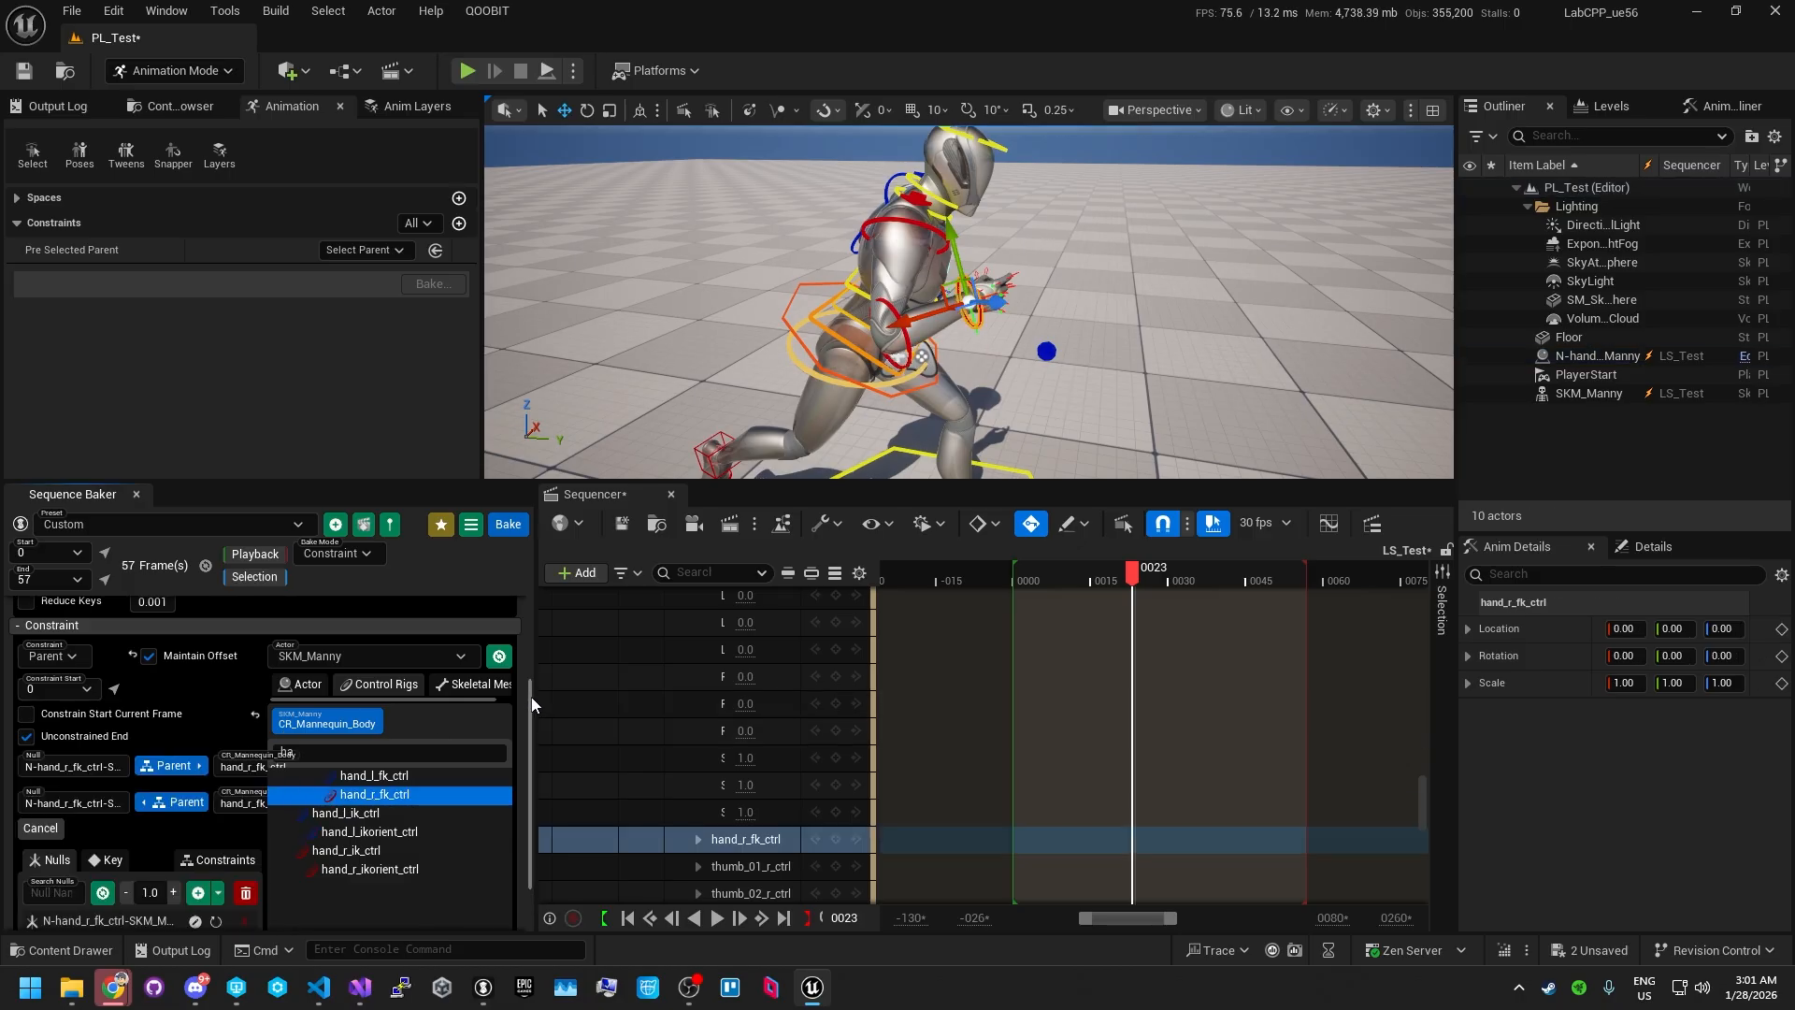
{"action": "left_click_drag", "start_coordinate": [533, 694], "coordinate": [697, 693]}
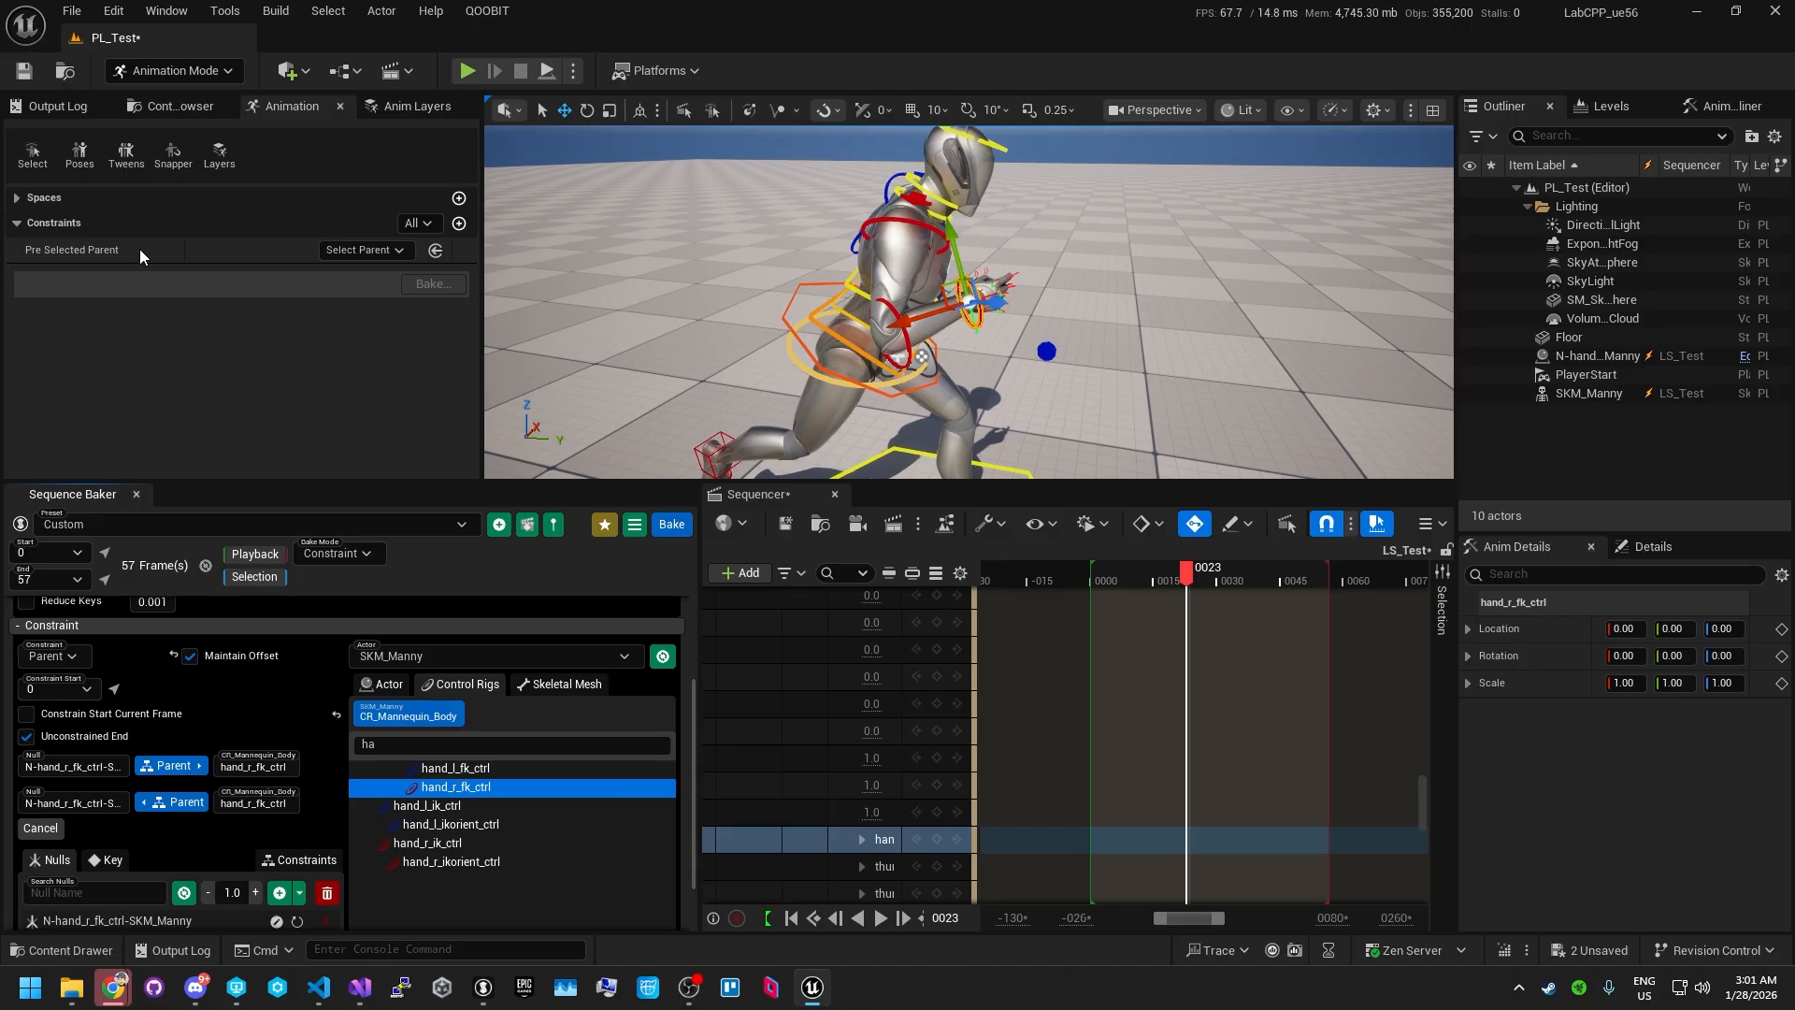
{"action": "scroll", "coordinate": [145, 724], "scroll_direction": "down", "scroll_amount": 2}
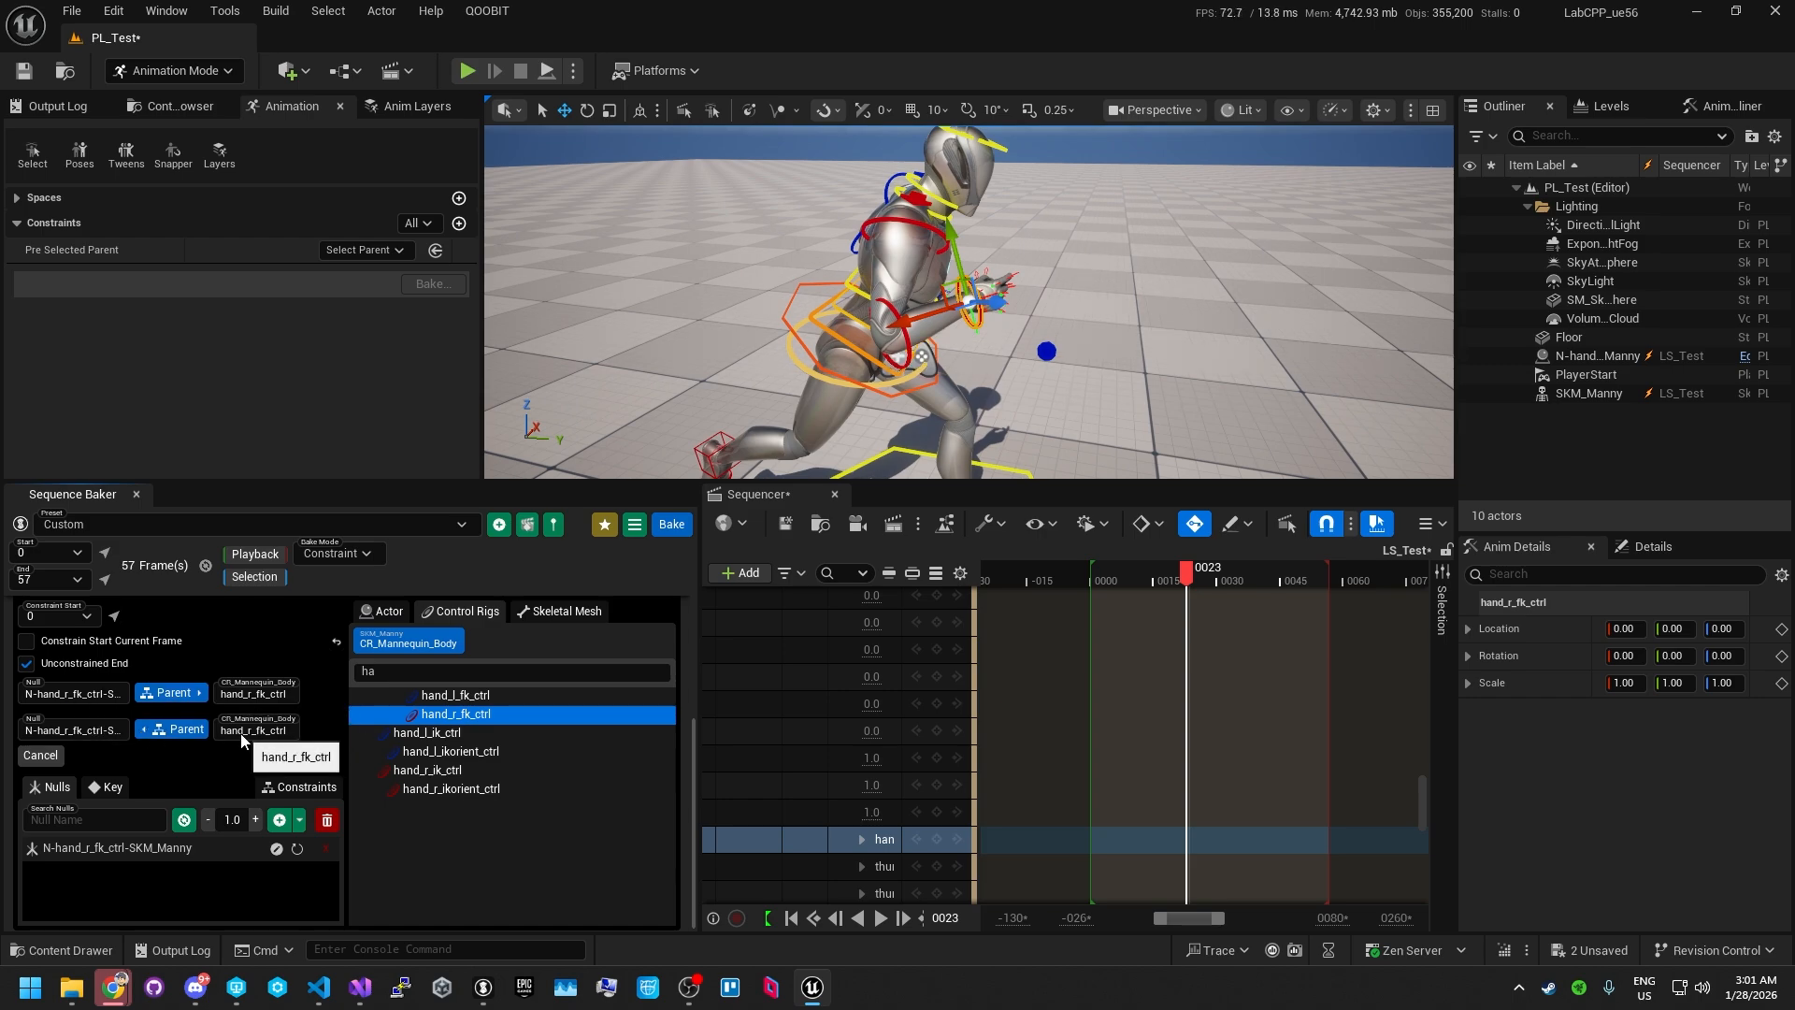
{"action": "left_click", "coordinate": [166, 729]}
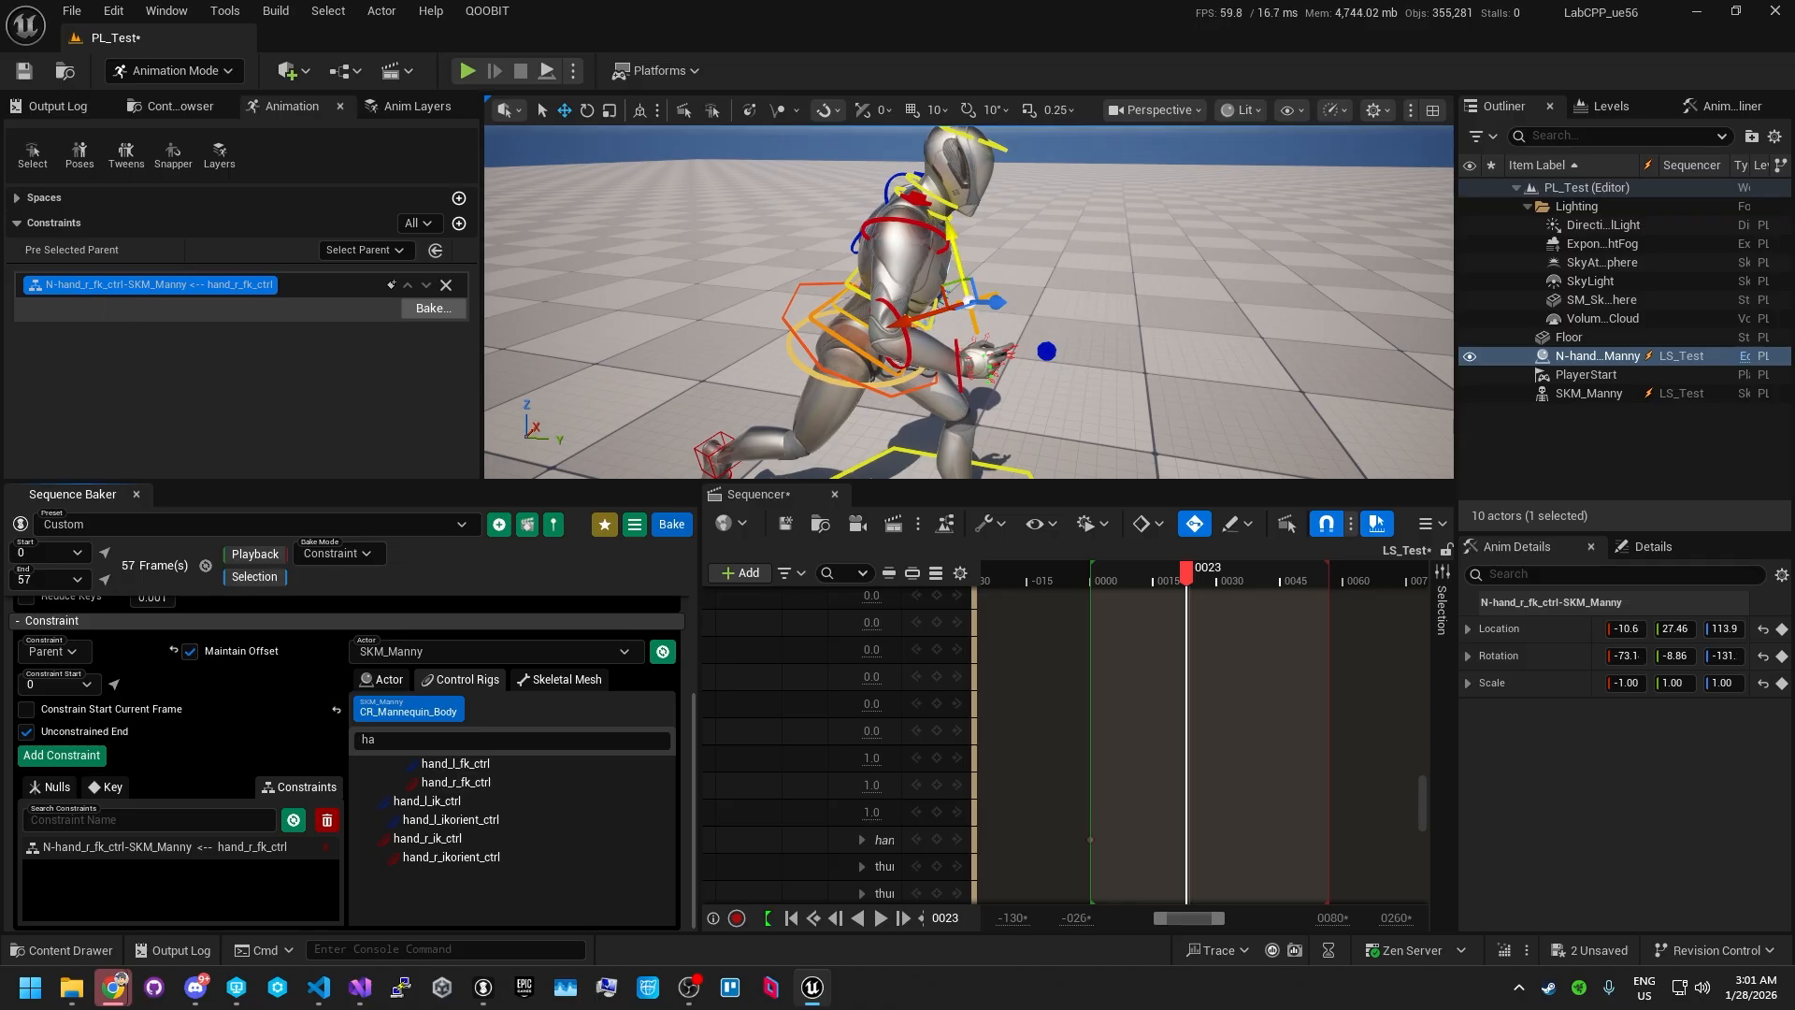
{"action": "mouse_move", "coordinate": [954, 233]}
{"action": "left_mouse_down"}
{"action": "mouse_move", "coordinate": [945, 173]}
{"action": "mouse_move", "coordinate": [961, 267]}
{"action": "mouse_move", "coordinate": [951, 195]}
{"action": "mouse_move", "coordinate": [957, 221]}
{"action": "left_mouse_up"}
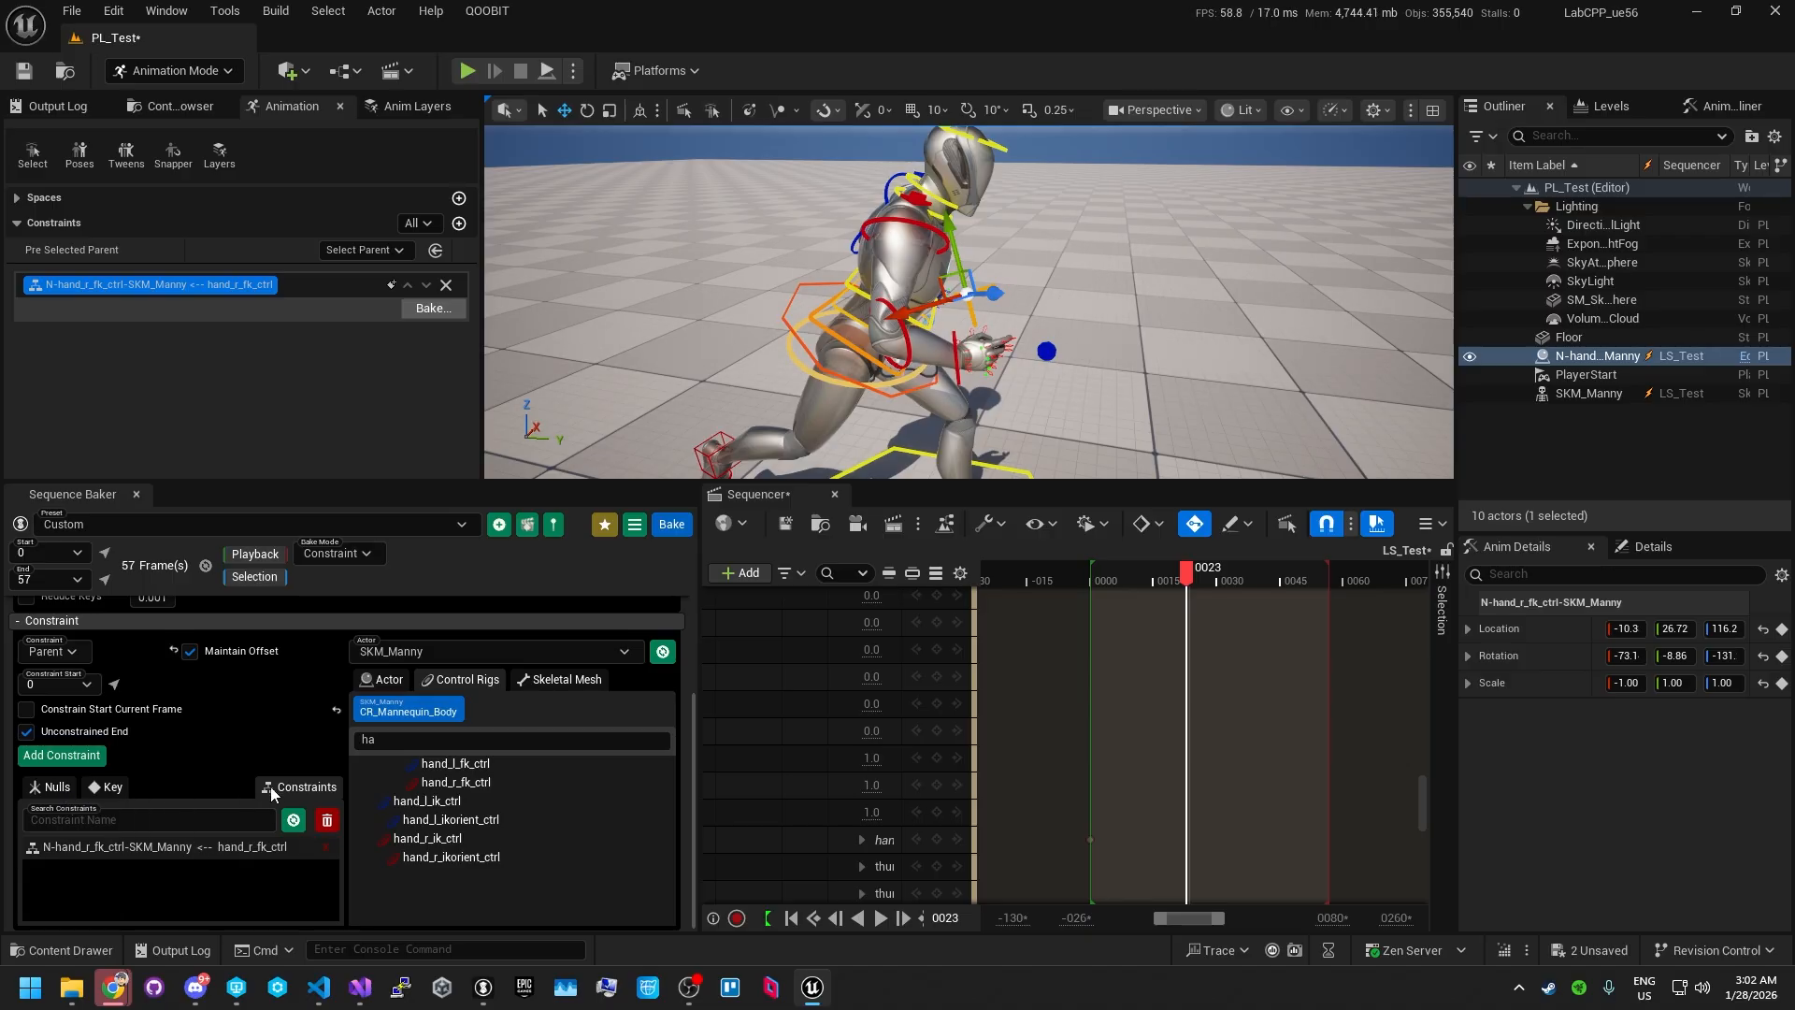
- Turn off Browse to Constraints After Creation and delete the hand_r_fk_ctrl null from the Nulls list
{"action": "scroll", "coordinate": [255, 772], "scroll_direction": "up", "scroll_amount": 5}
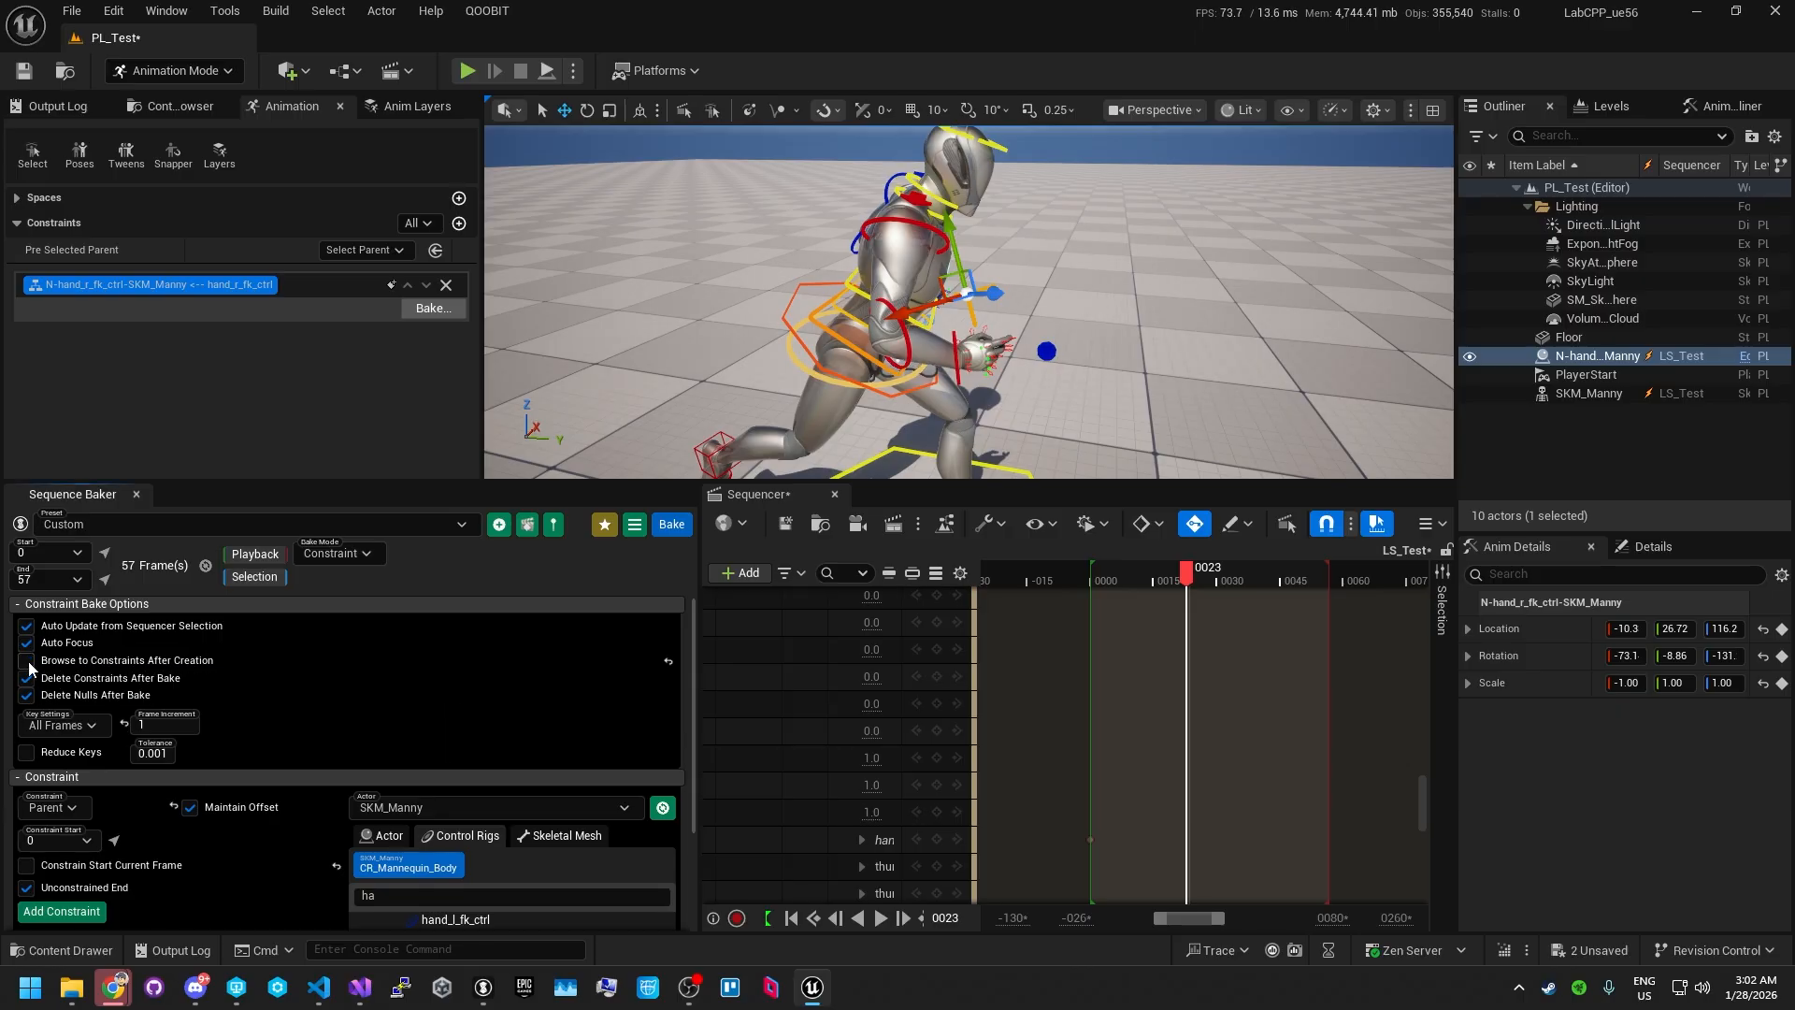
{"action": "scroll", "coordinate": [332, 709], "scroll_direction": "down", "scroll_amount": 3}
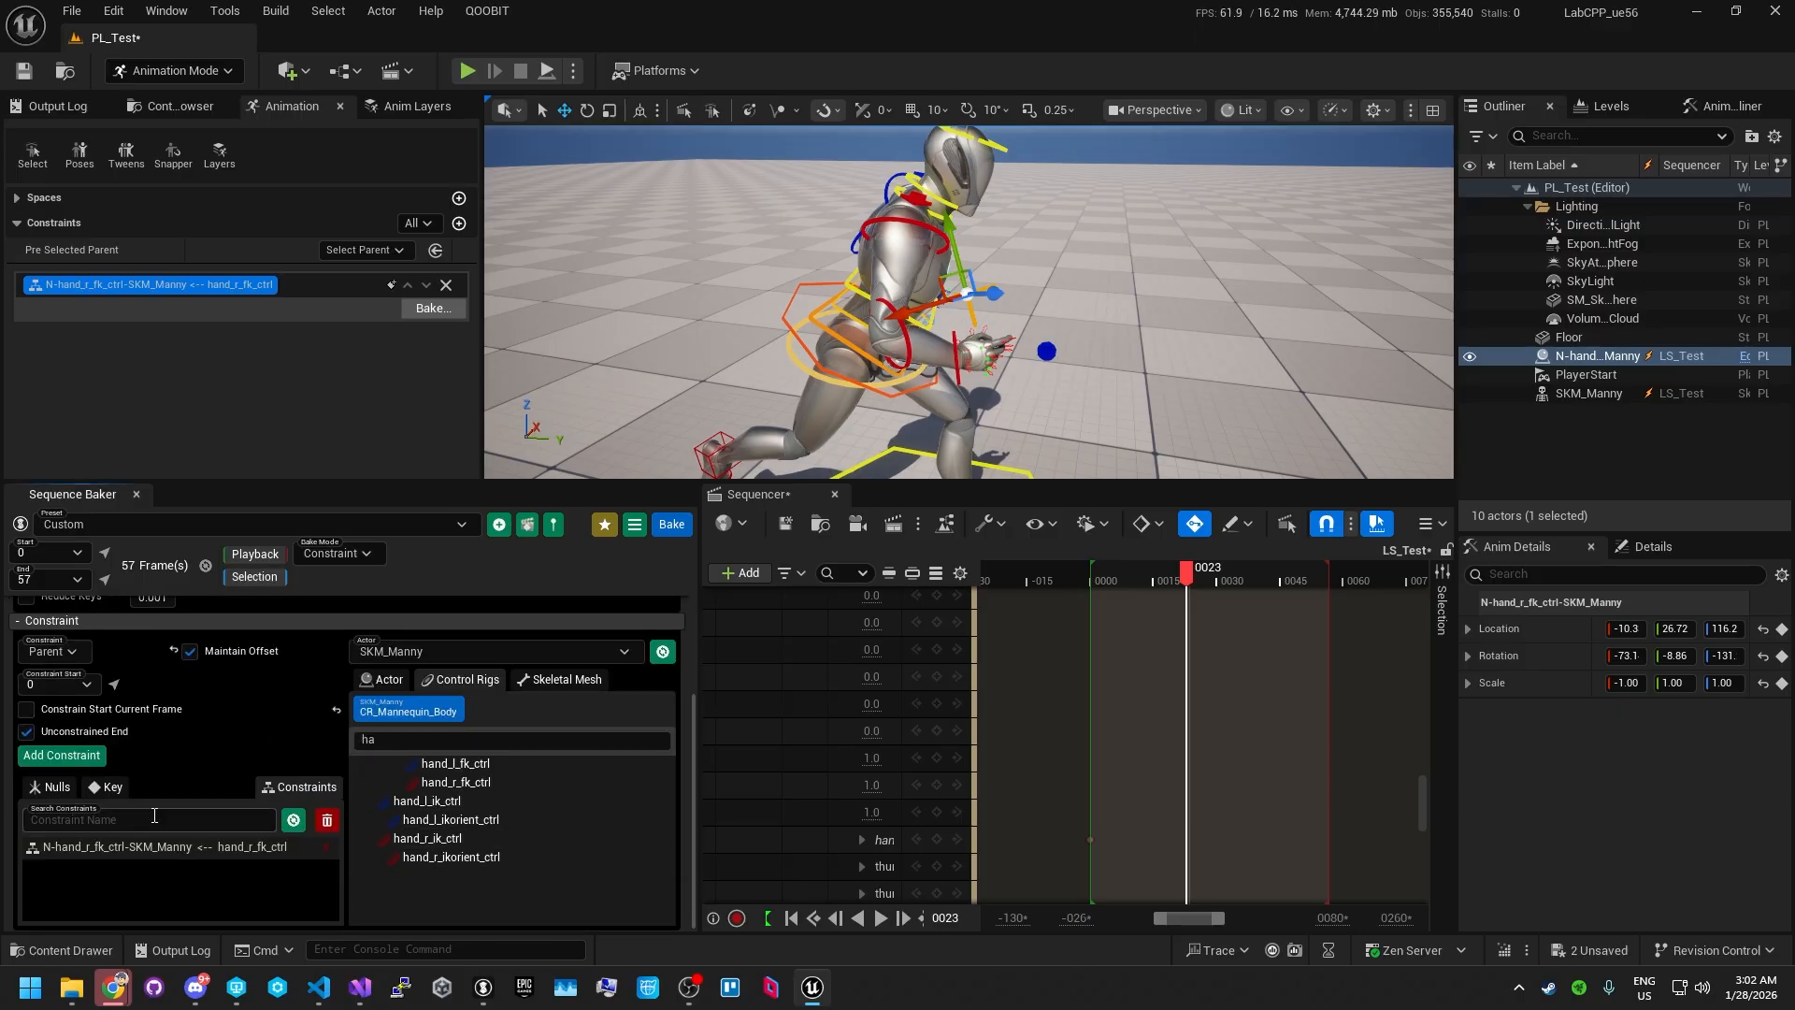
{"action": "left_click", "coordinate": [58, 788]}
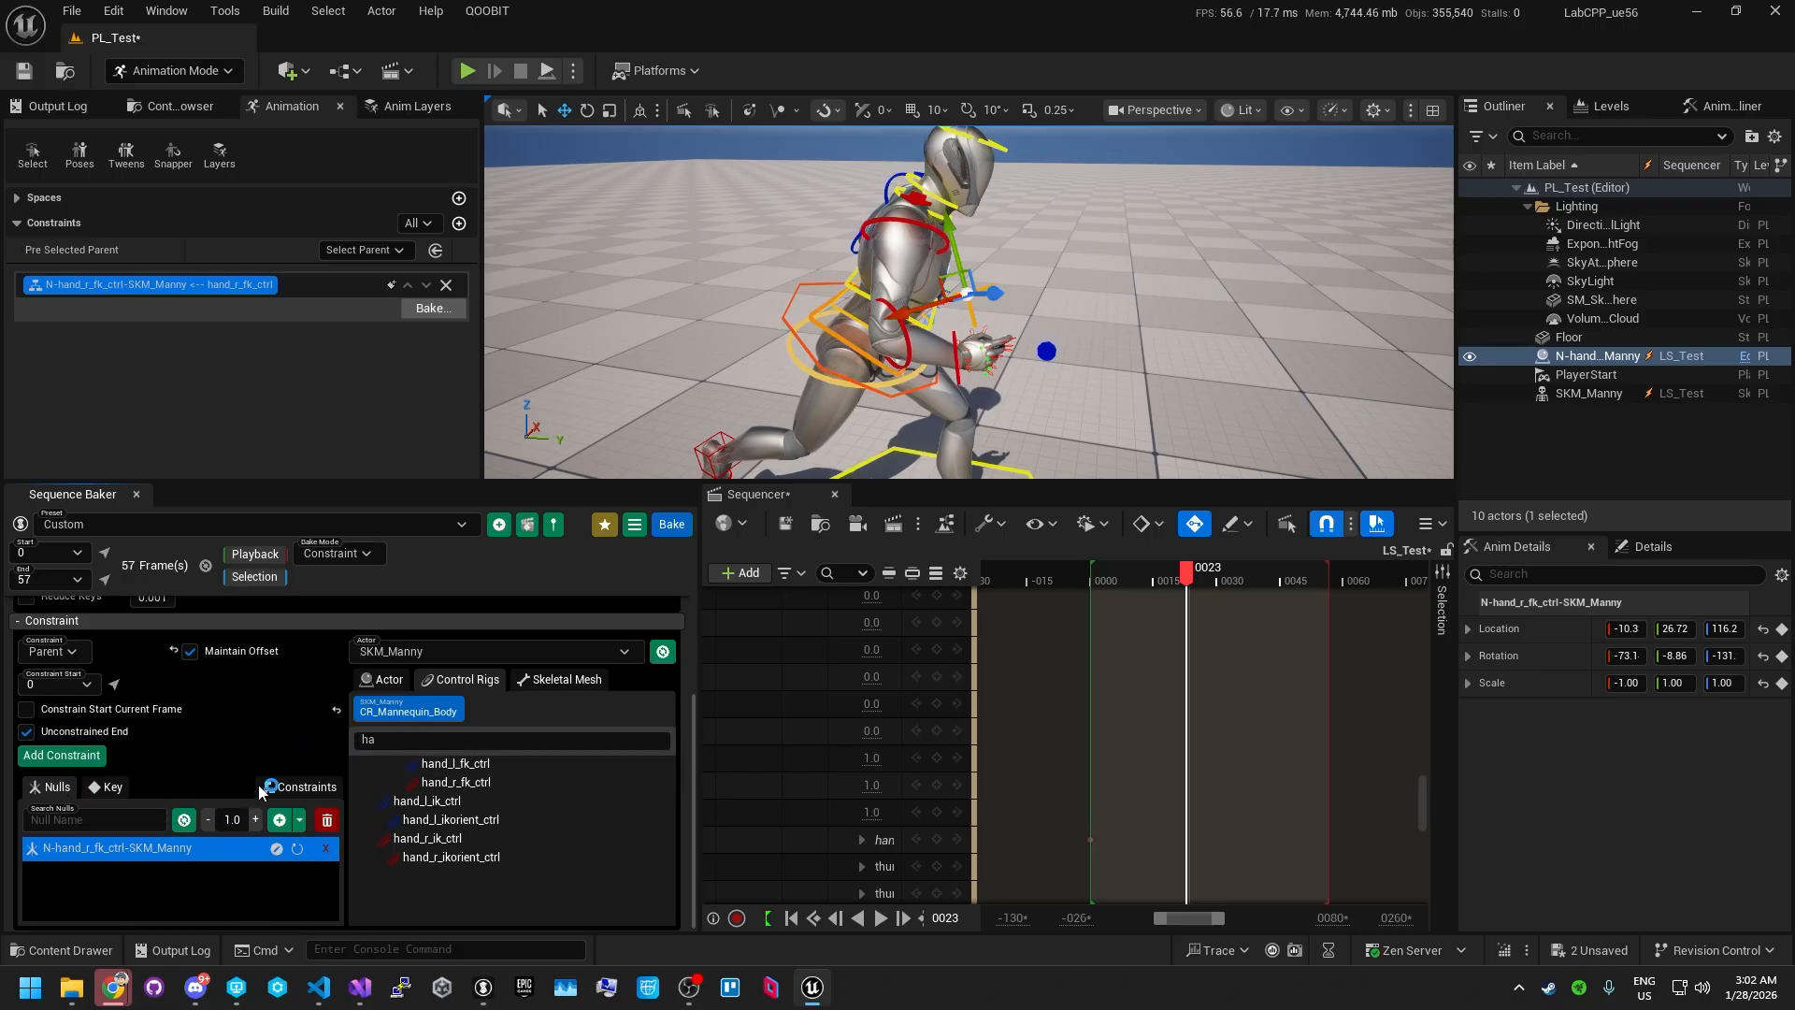
{"action": "scroll", "coordinate": [254, 769], "scroll_direction": "up", "scroll_amount": 5}
{"action": "scroll", "coordinate": [255, 765], "scroll_direction": "down", "scroll_amount": 5}
{"action": "left_click", "coordinate": [326, 853]}
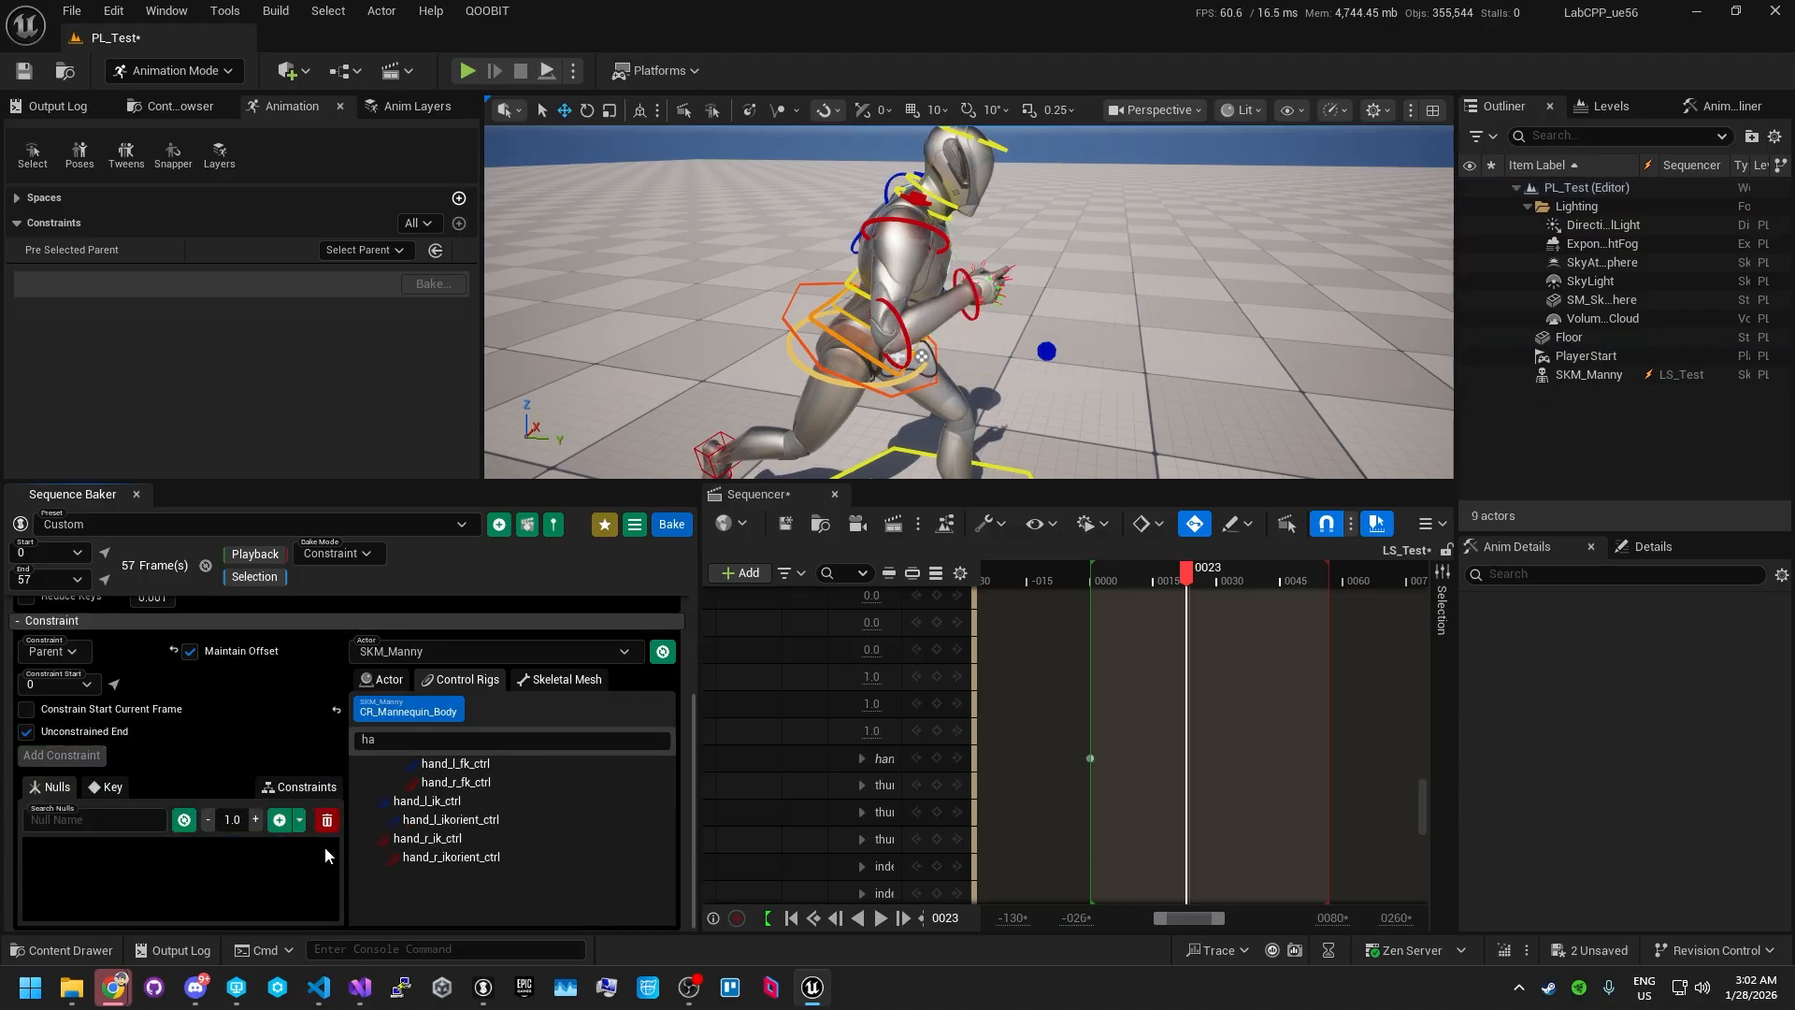
- Move the playhead to frame 19 and apply World Space Parent Constraint Nulls on Selected Controls to hand_r_fk_ctrl
{"action": "mouse_move", "coordinate": [1163, 583]}
{"action": "left_mouse_down"}
{"action": "mouse_move", "coordinate": [1096, 588]}
{"action": "mouse_move", "coordinate": [1169, 589]}
{"action": "left_mouse_up"}
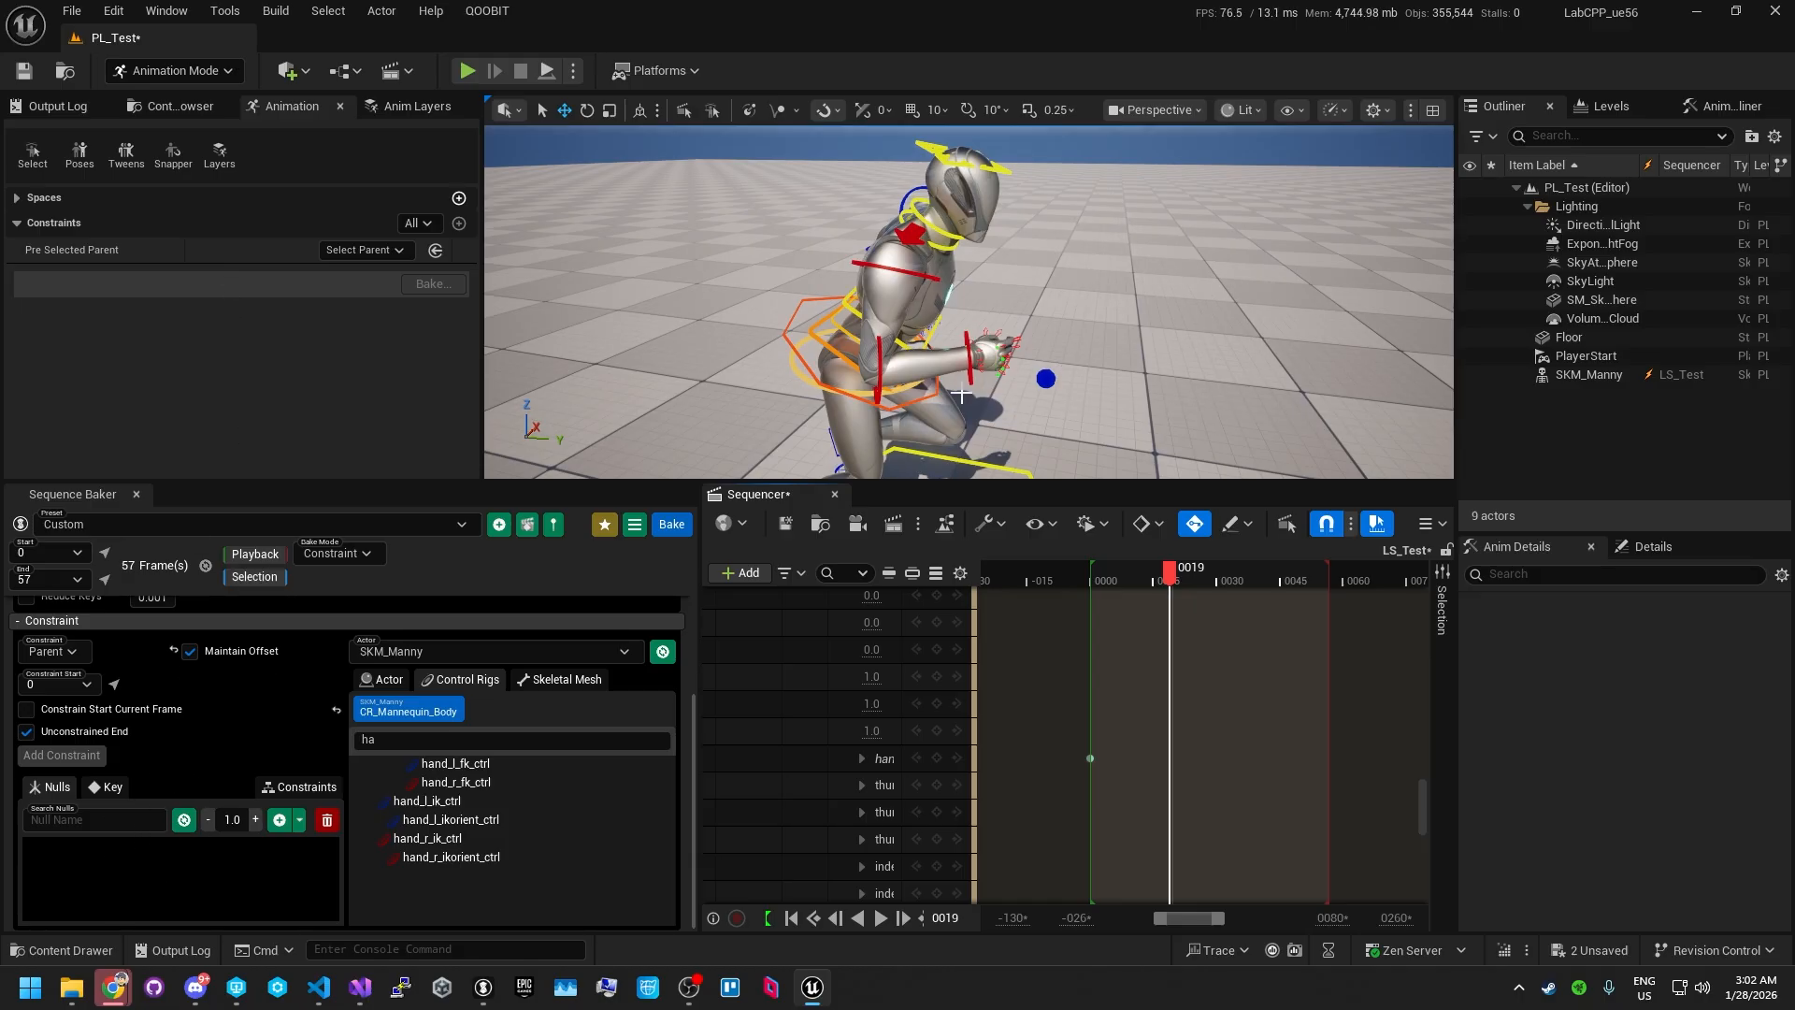
{"action": "left_click_drag", "start_coordinate": [961, 394], "coordinate": [396, 591], "text": "alt"}
{"action": "left_click_drag", "start_coordinate": [603, 458], "coordinate": [1075, 421], "text": "alt"}
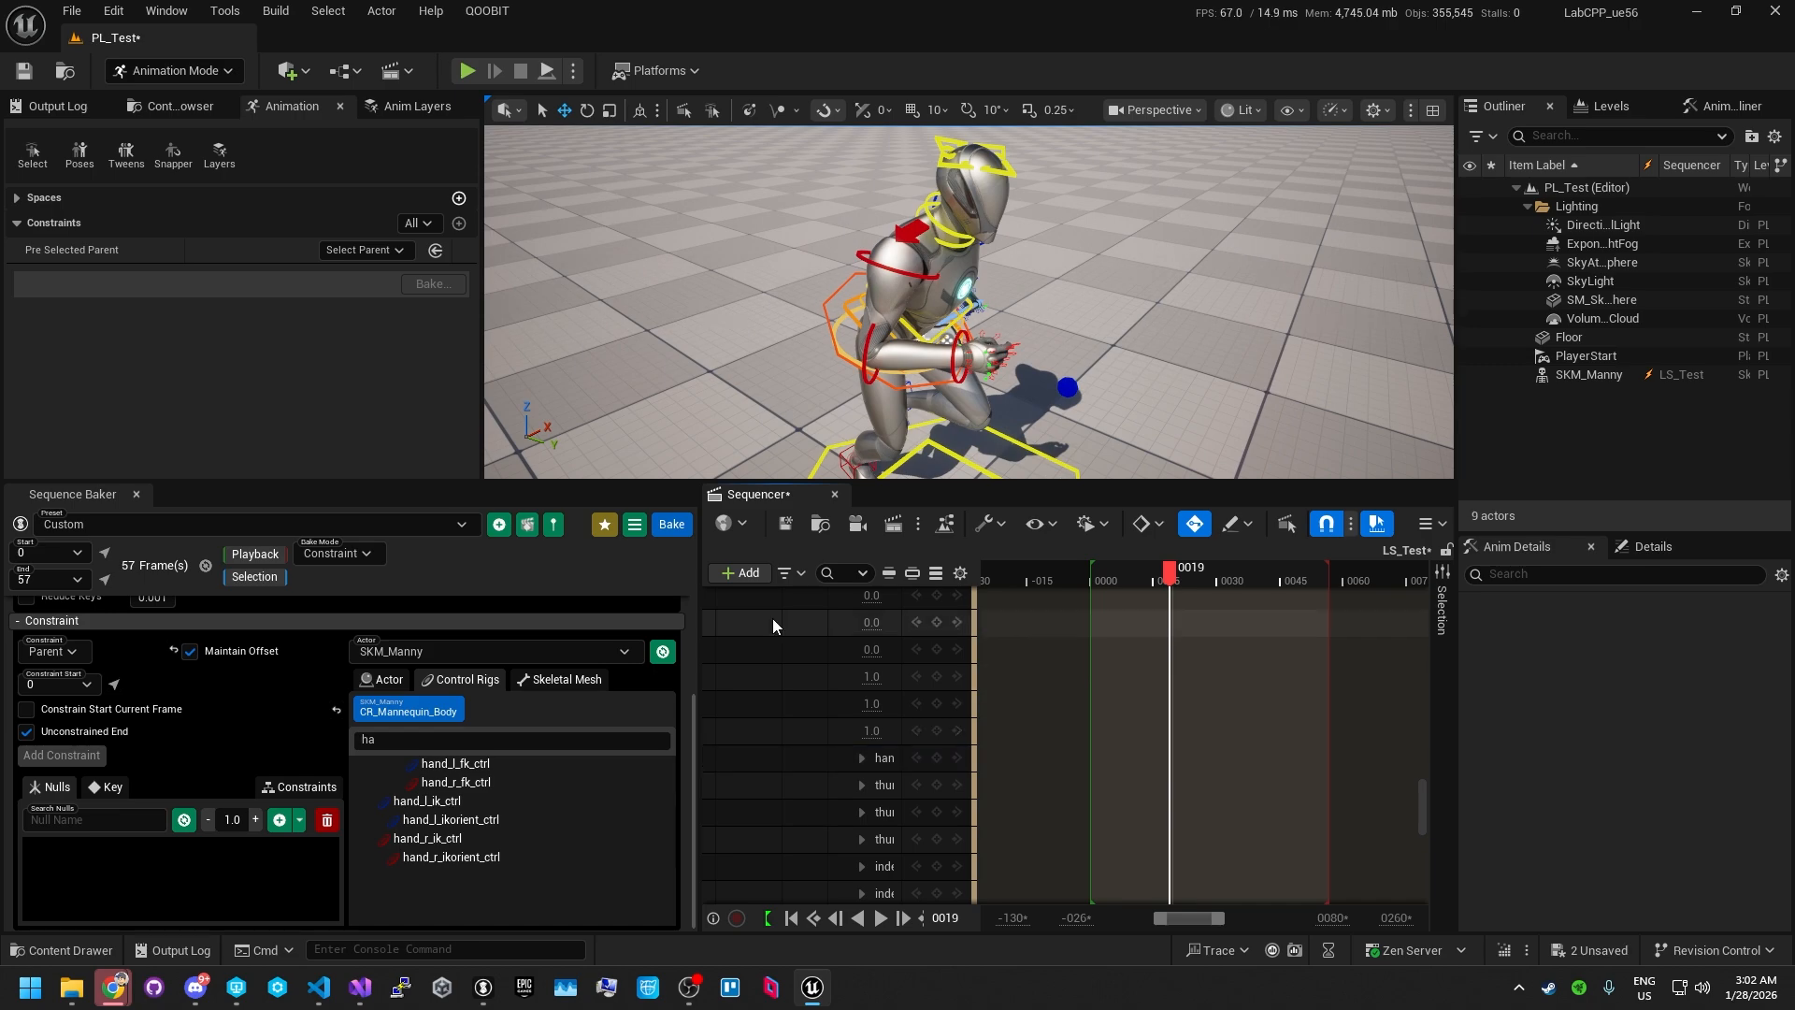
{"action": "left_click_drag", "start_coordinate": [1182, 395], "coordinate": [1272, 384], "text": "alt"}
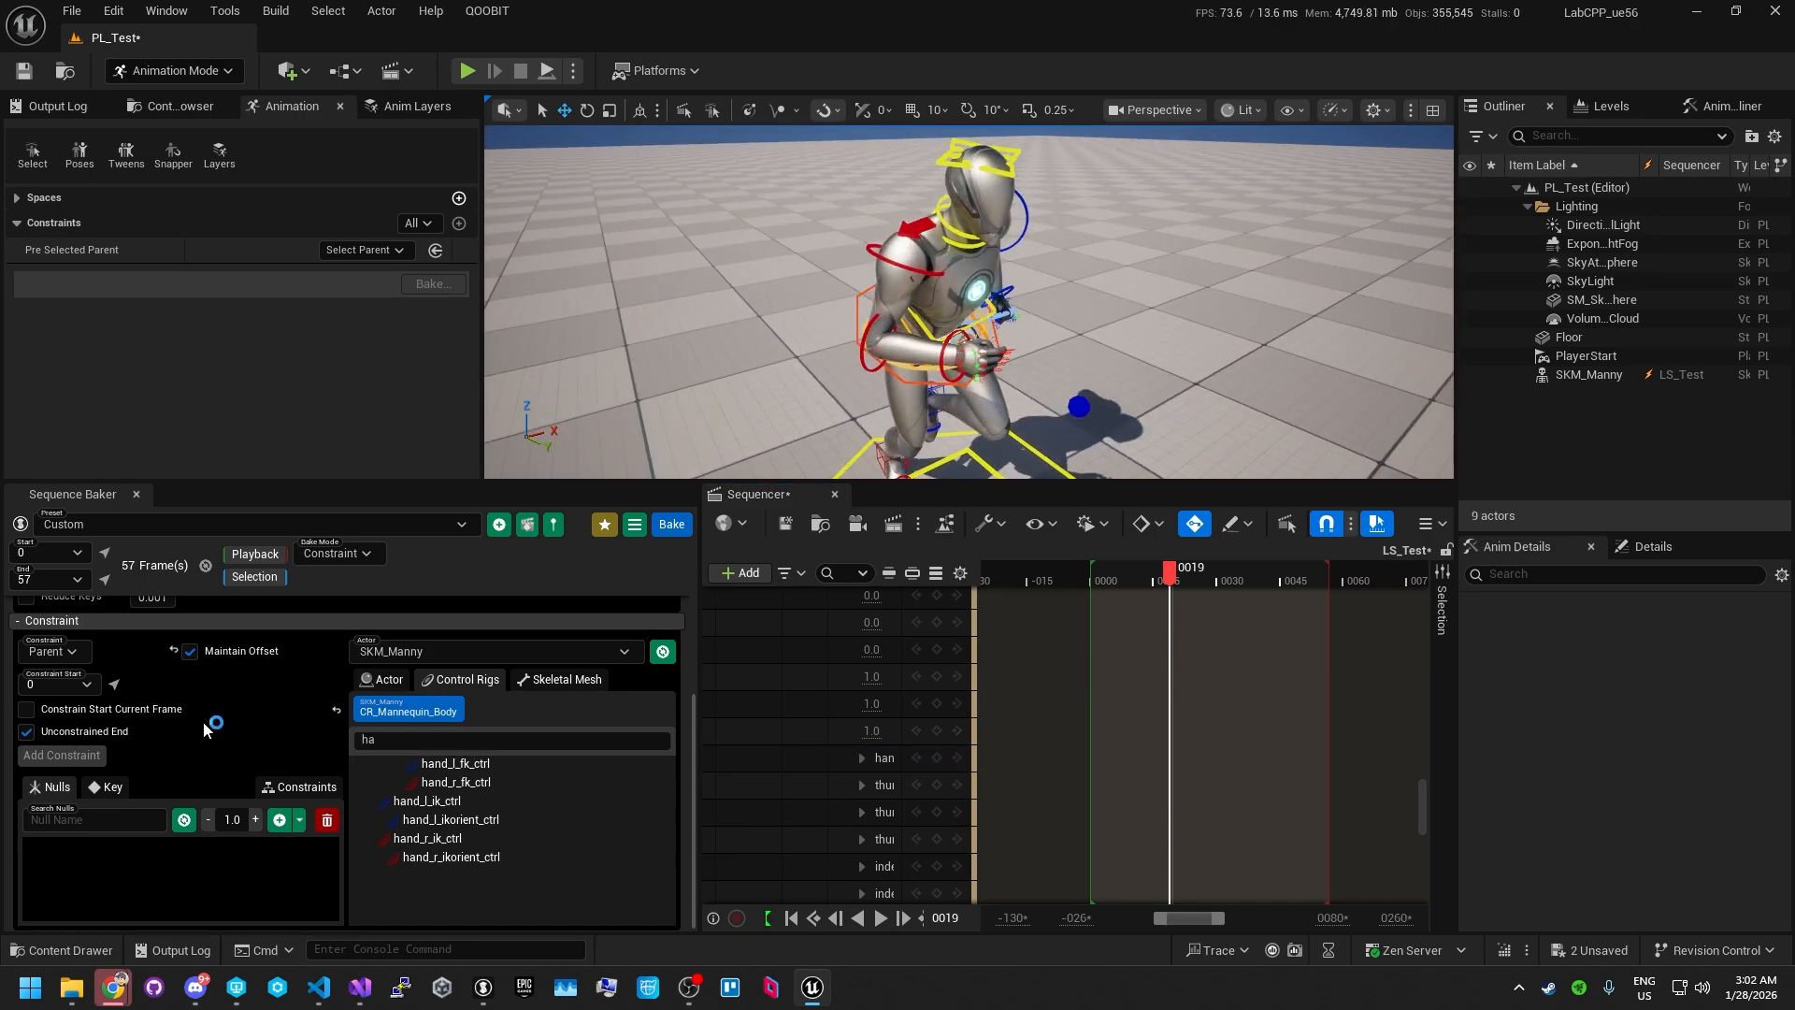
{"action": "scroll", "coordinate": [197, 724], "scroll_direction": "up", "scroll_amount": 2}
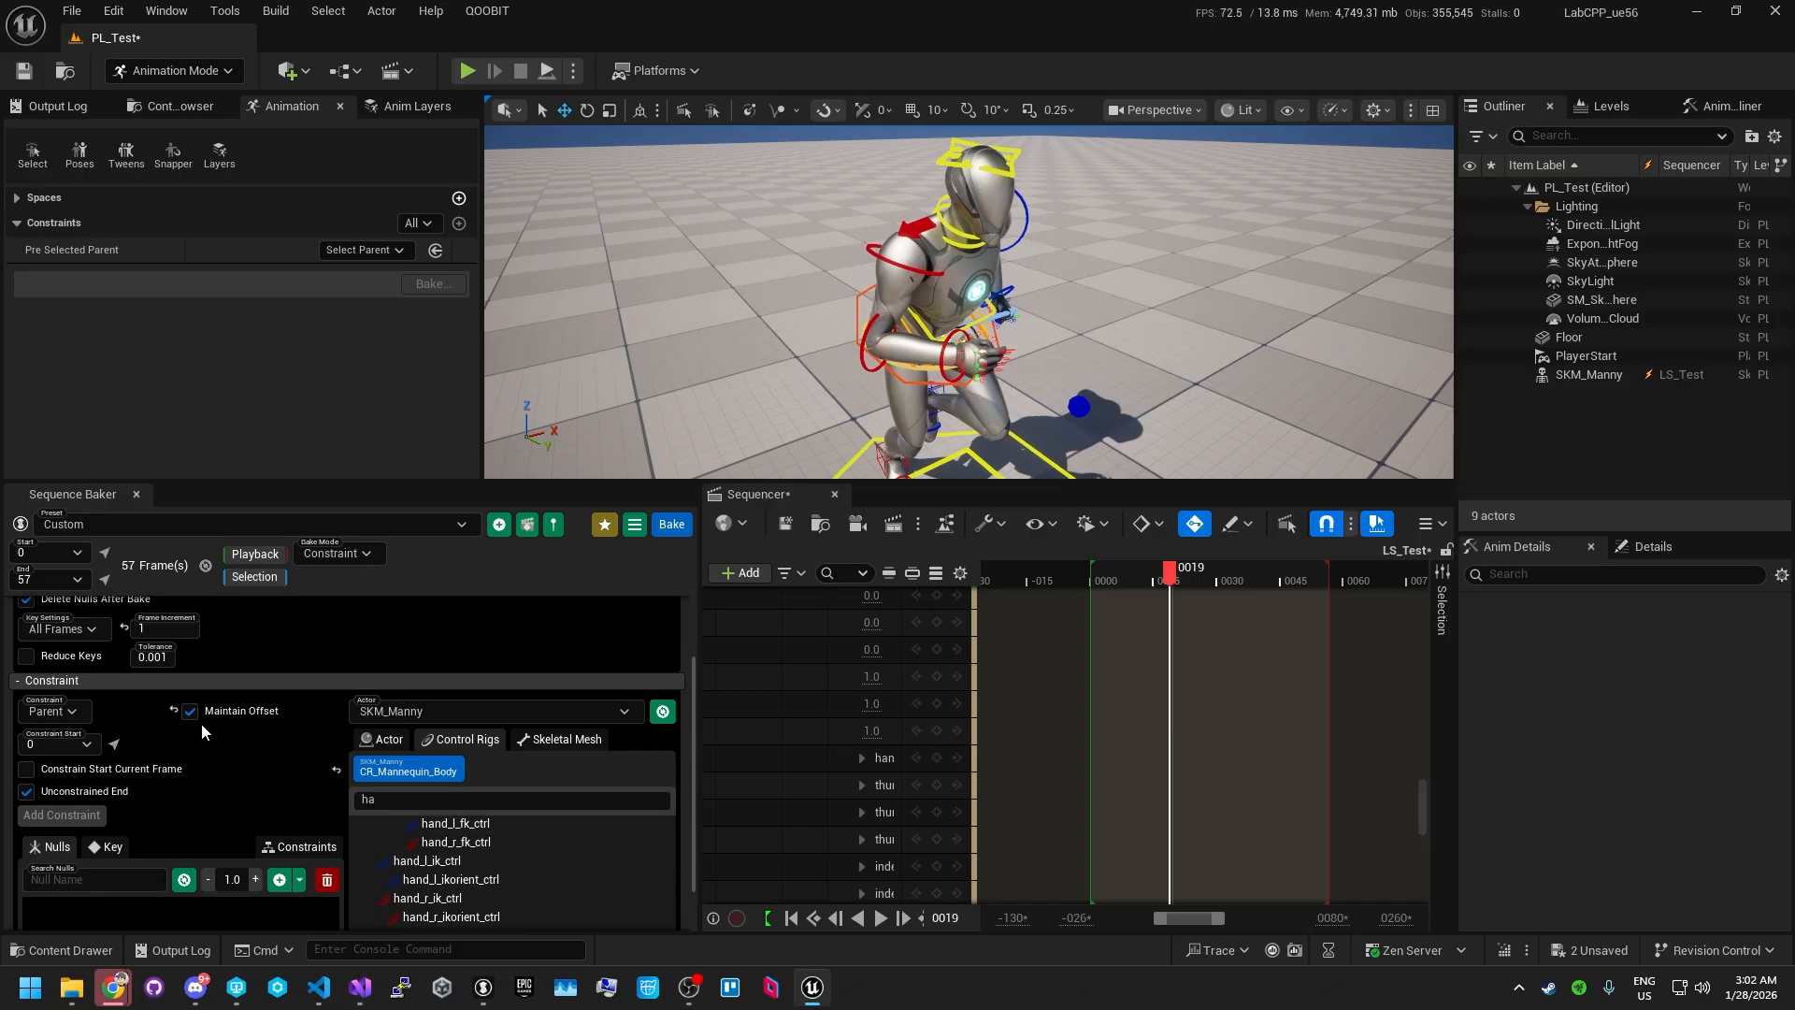
{"action": "scroll", "coordinate": [249, 770], "scroll_direction": "down", "scroll_amount": 2}
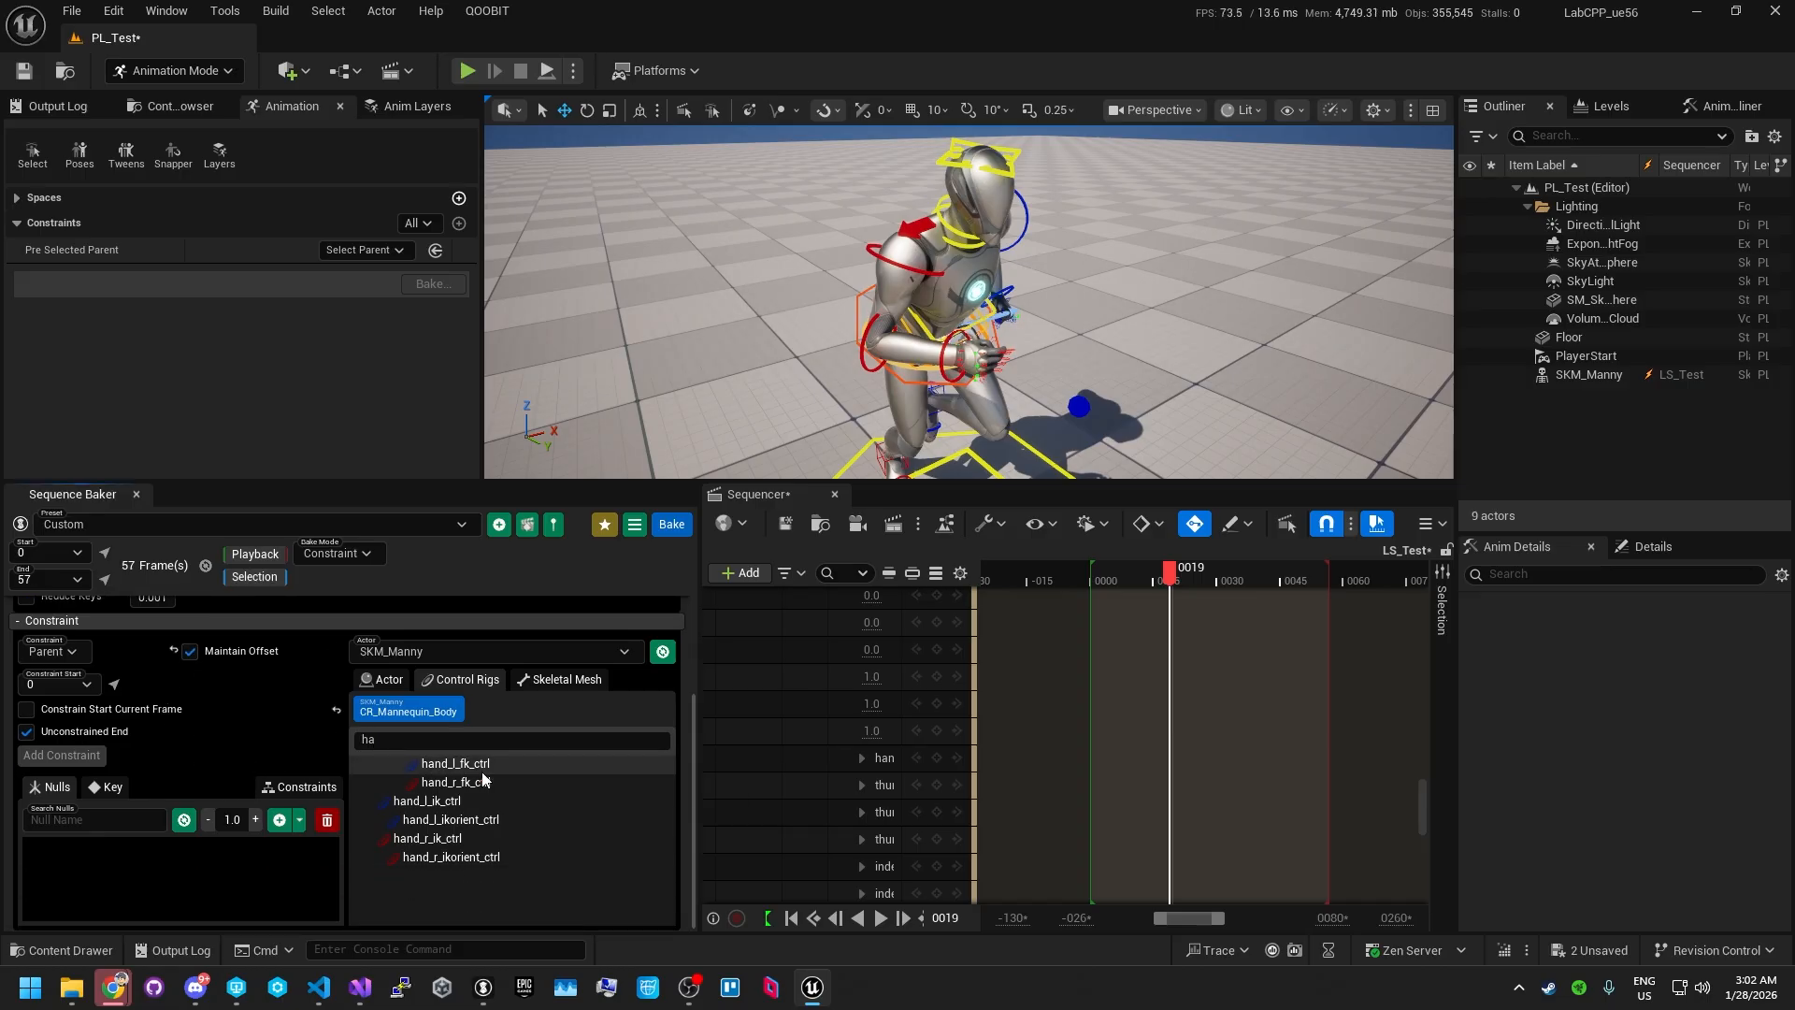
{"action": "left_click", "coordinate": [455, 782]}
{"action": "left_click_drag", "start_coordinate": [686, 404], "coordinate": [599, 407], "text": "alt"}
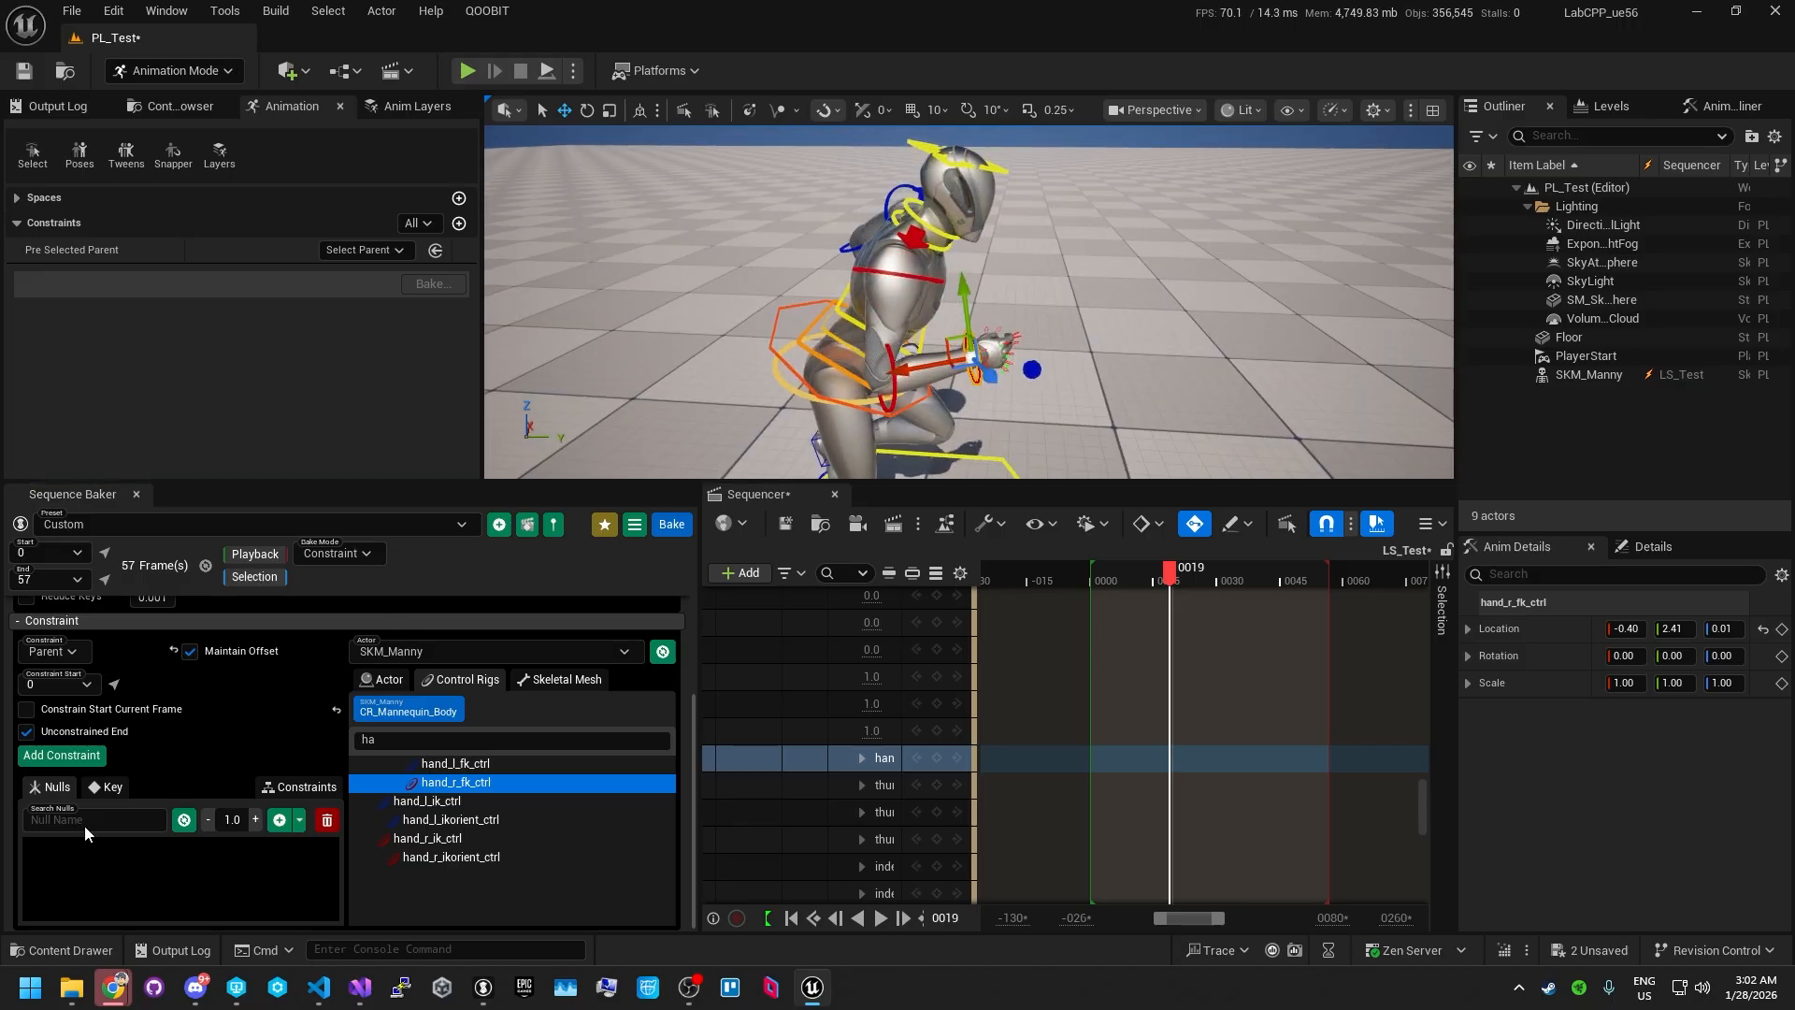
{"action": "left_click", "coordinate": [299, 820]}
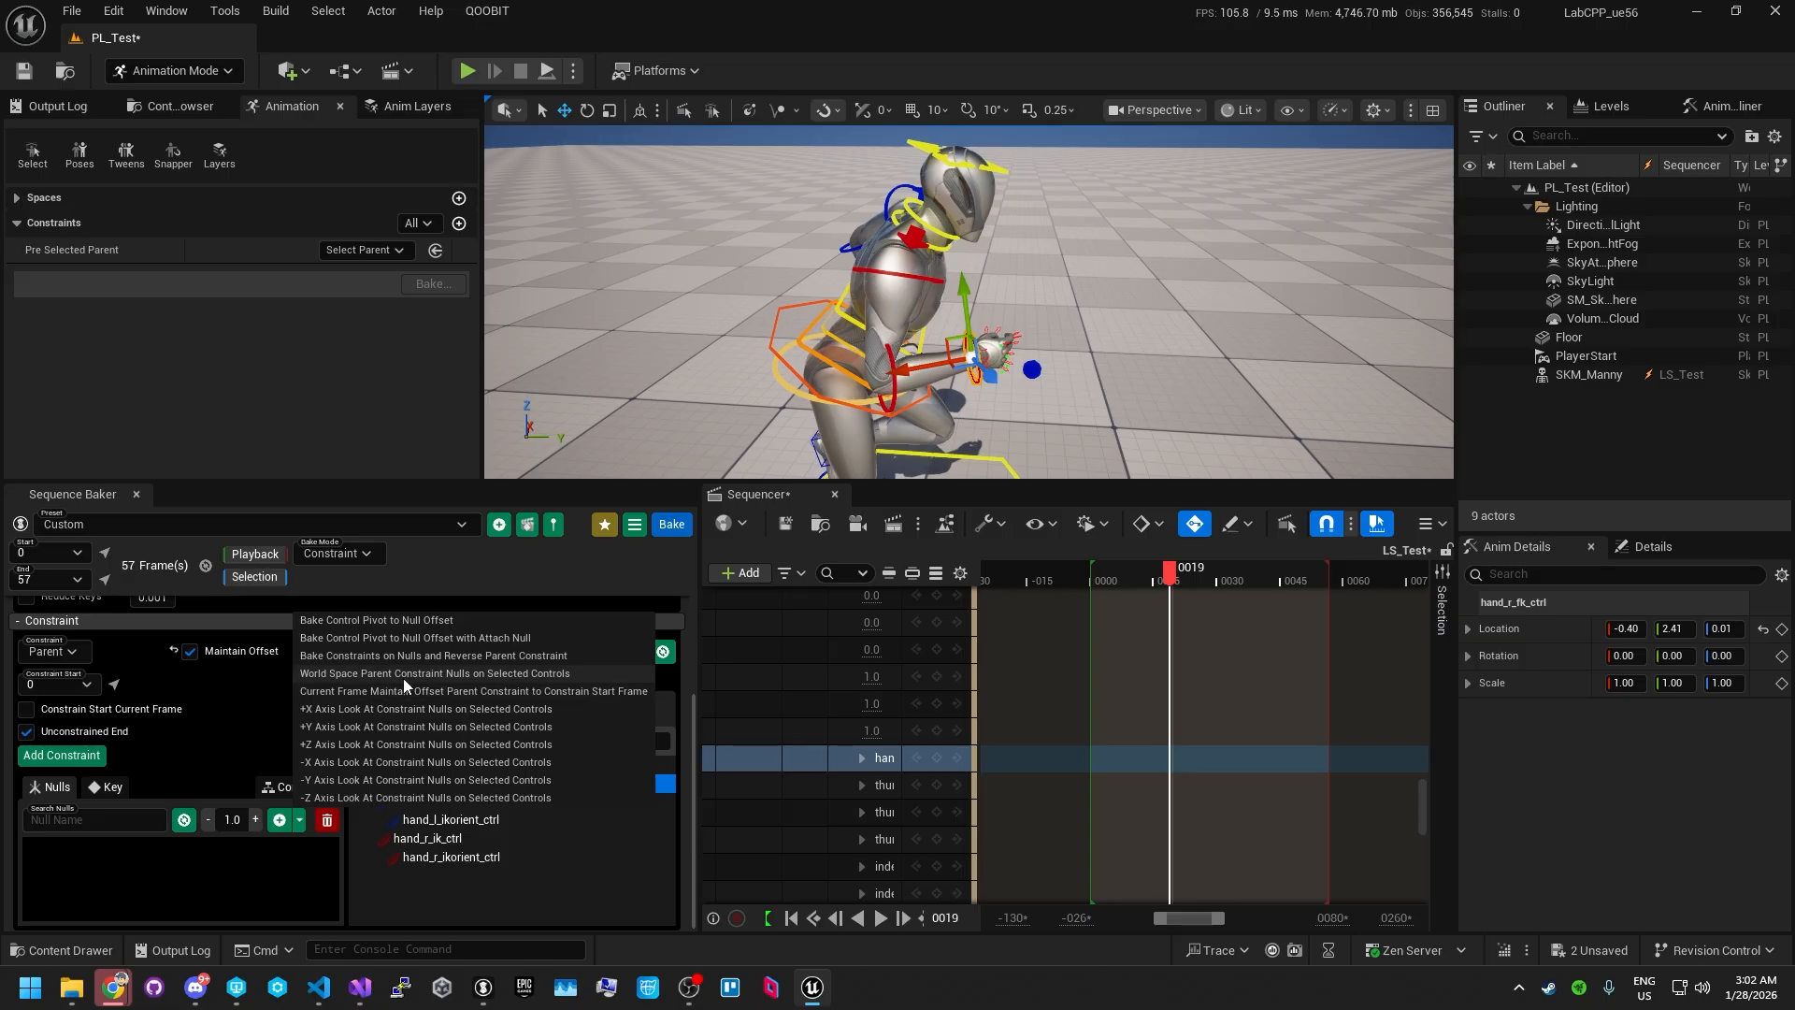
{"action": "left_click", "coordinate": [481, 670]}
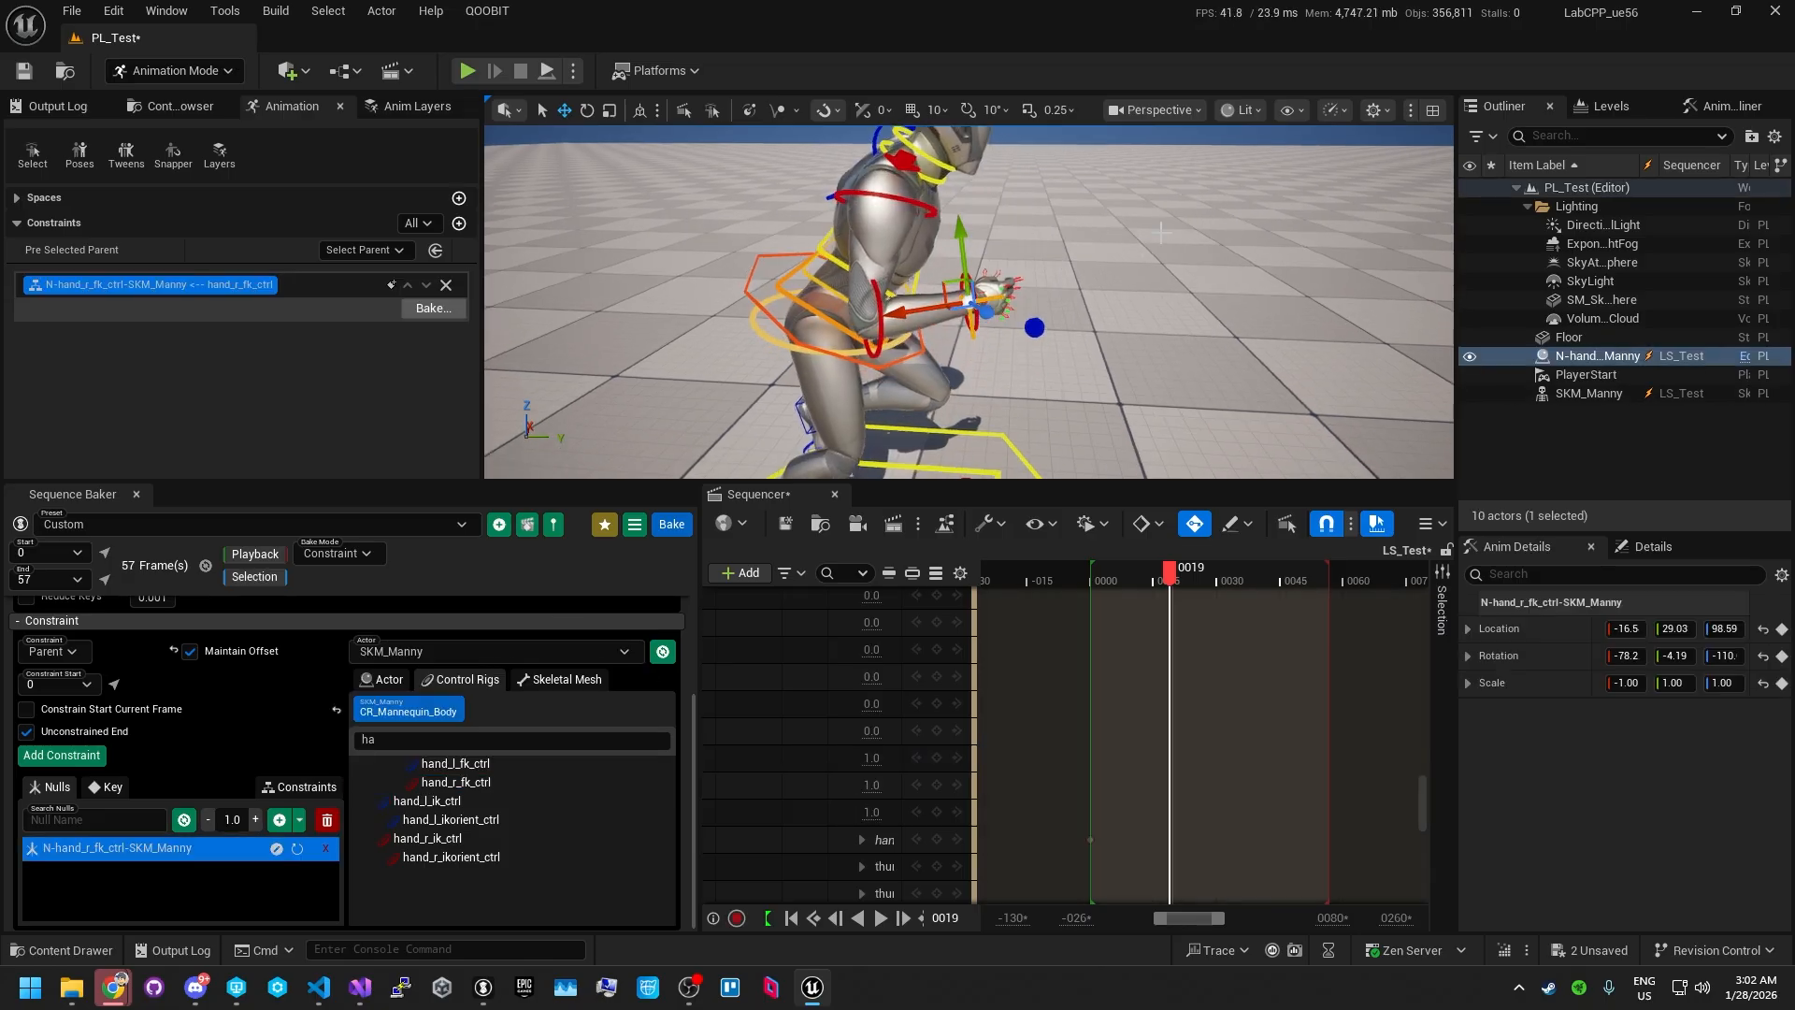
- Bring the null's keyed transform track into view in the Sequencer and move the playhead to frame 18
{"action": "scroll", "coordinate": [1282, 677], "scroll_direction": "down", "scroll_amount": 5}
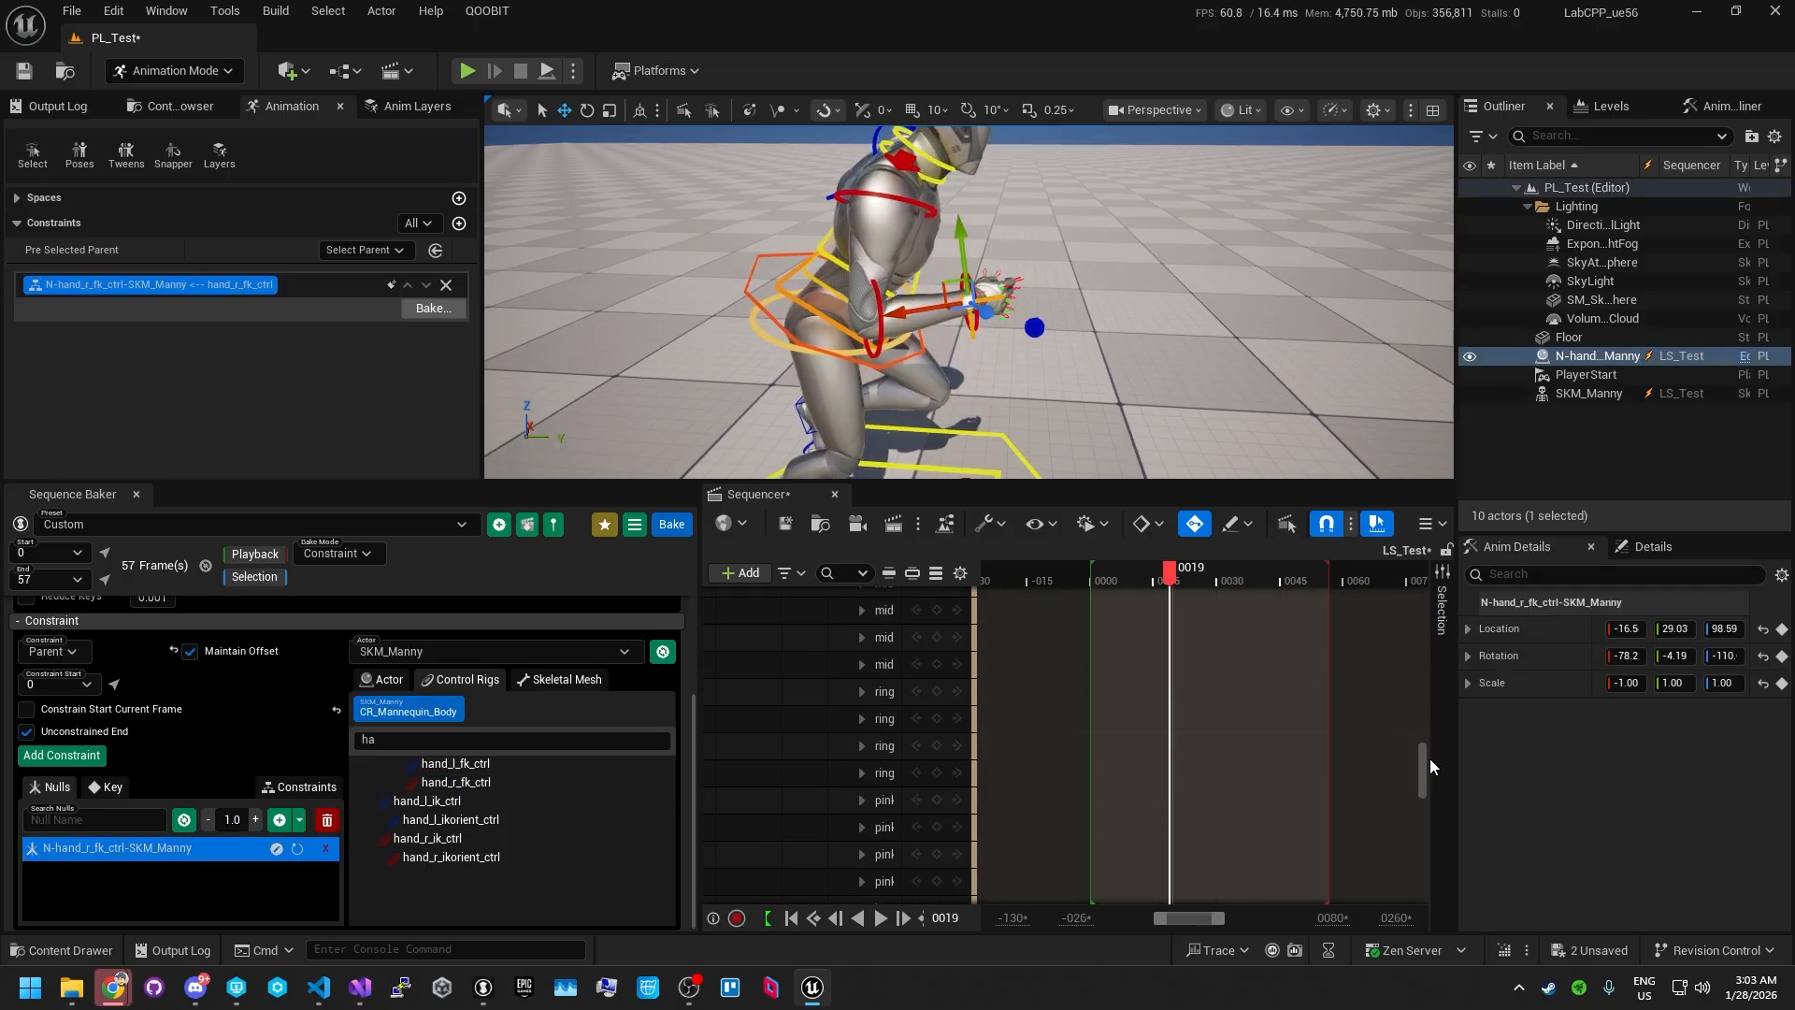
{"action": "scroll", "coordinate": [1410, 589], "scroll_direction": "up", "scroll_amount": 5}
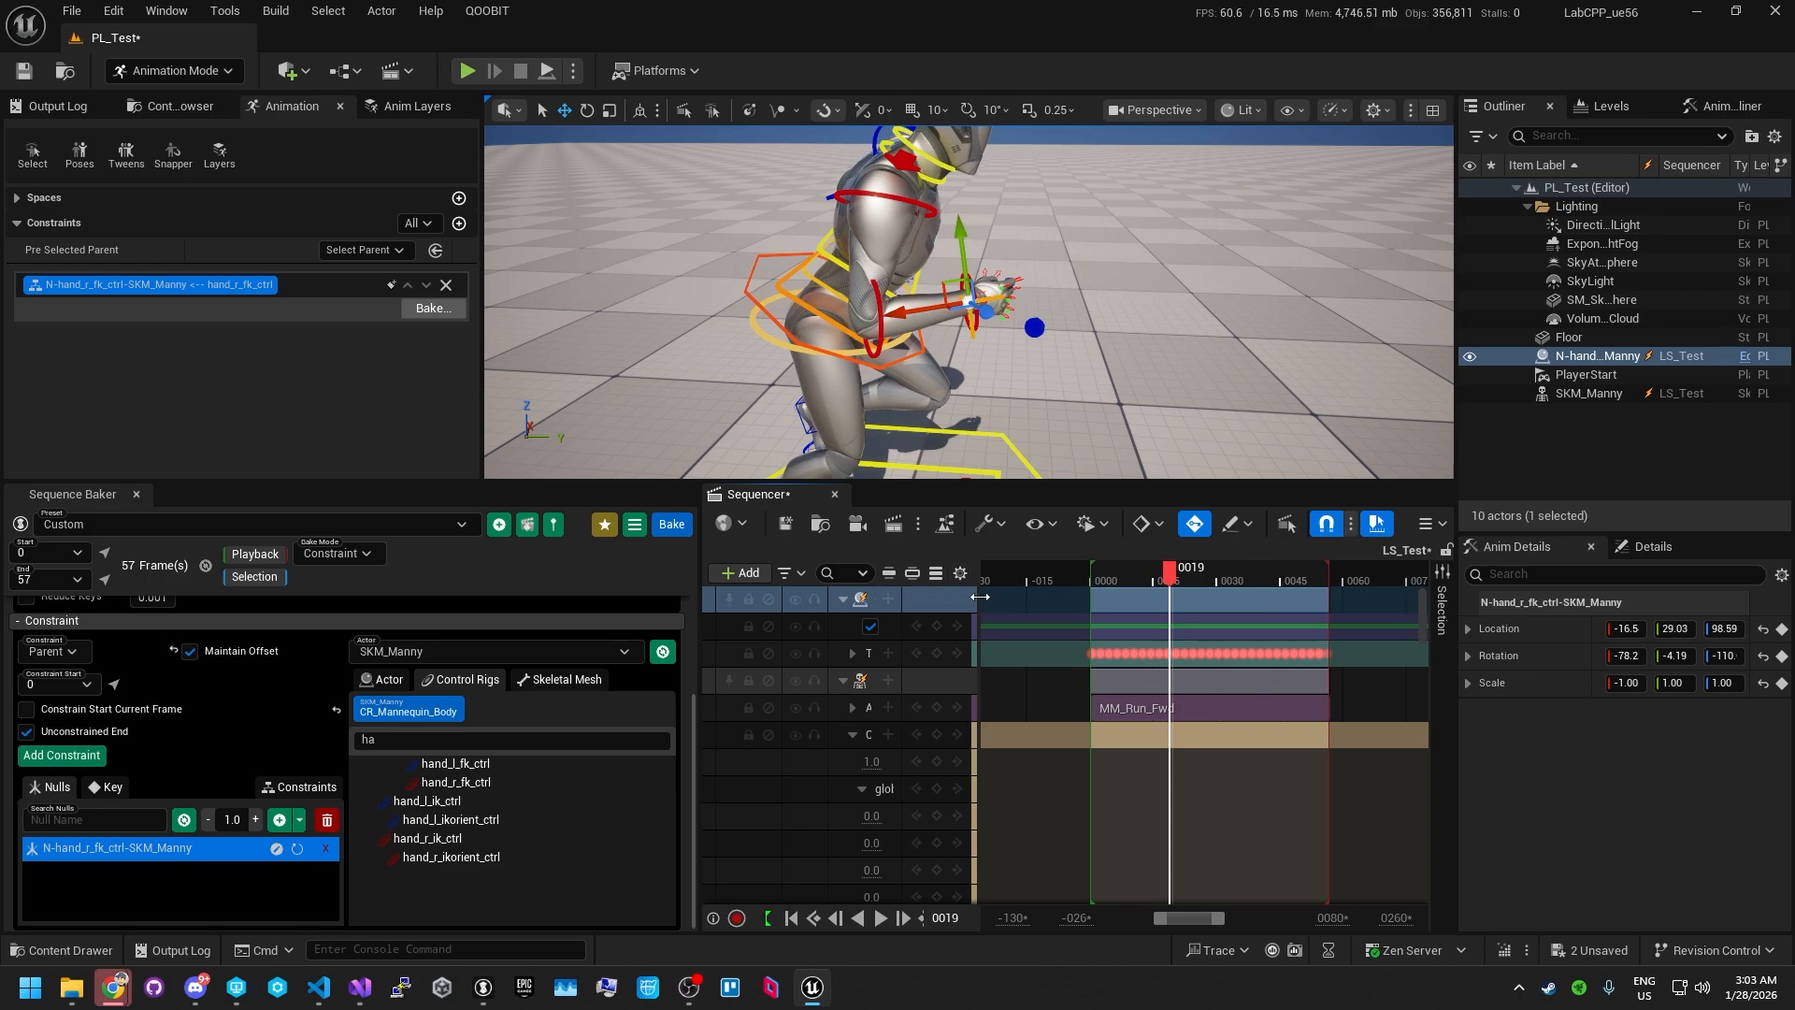
{"action": "mouse_move", "coordinate": [1176, 578]}
{"action": "left_mouse_down"}
{"action": "mouse_move", "coordinate": [1099, 582]}
{"action": "mouse_move", "coordinate": [1294, 581]}
{"action": "mouse_move", "coordinate": [1109, 583]}
{"action": "mouse_move", "coordinate": [1293, 589]}
{"action": "mouse_move", "coordinate": [1166, 593]}
{"action": "left_mouse_up"}
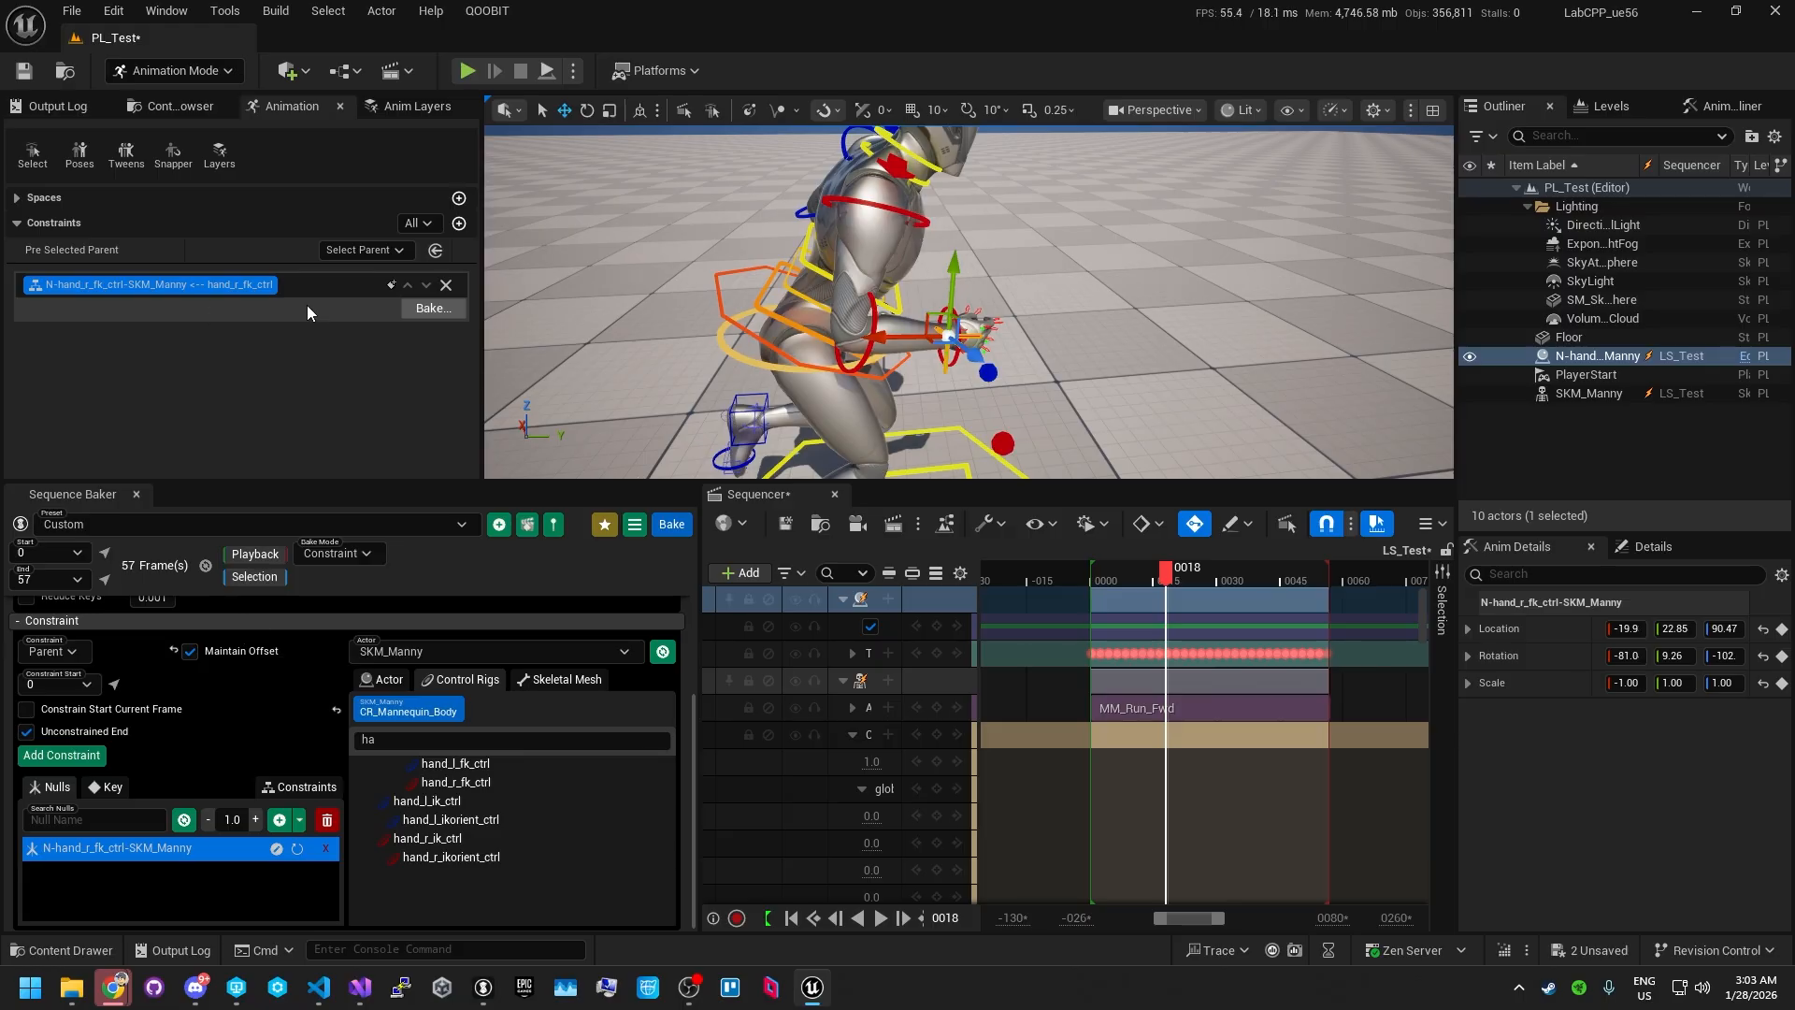
- Try moving the hand null upward to about -17.7, 24.25, 101.6, and undo the move
{"action": "left_click", "coordinate": [884, 599]}
{"action": "left_click_drag", "start_coordinate": [961, 270], "coordinate": [959, 194]}
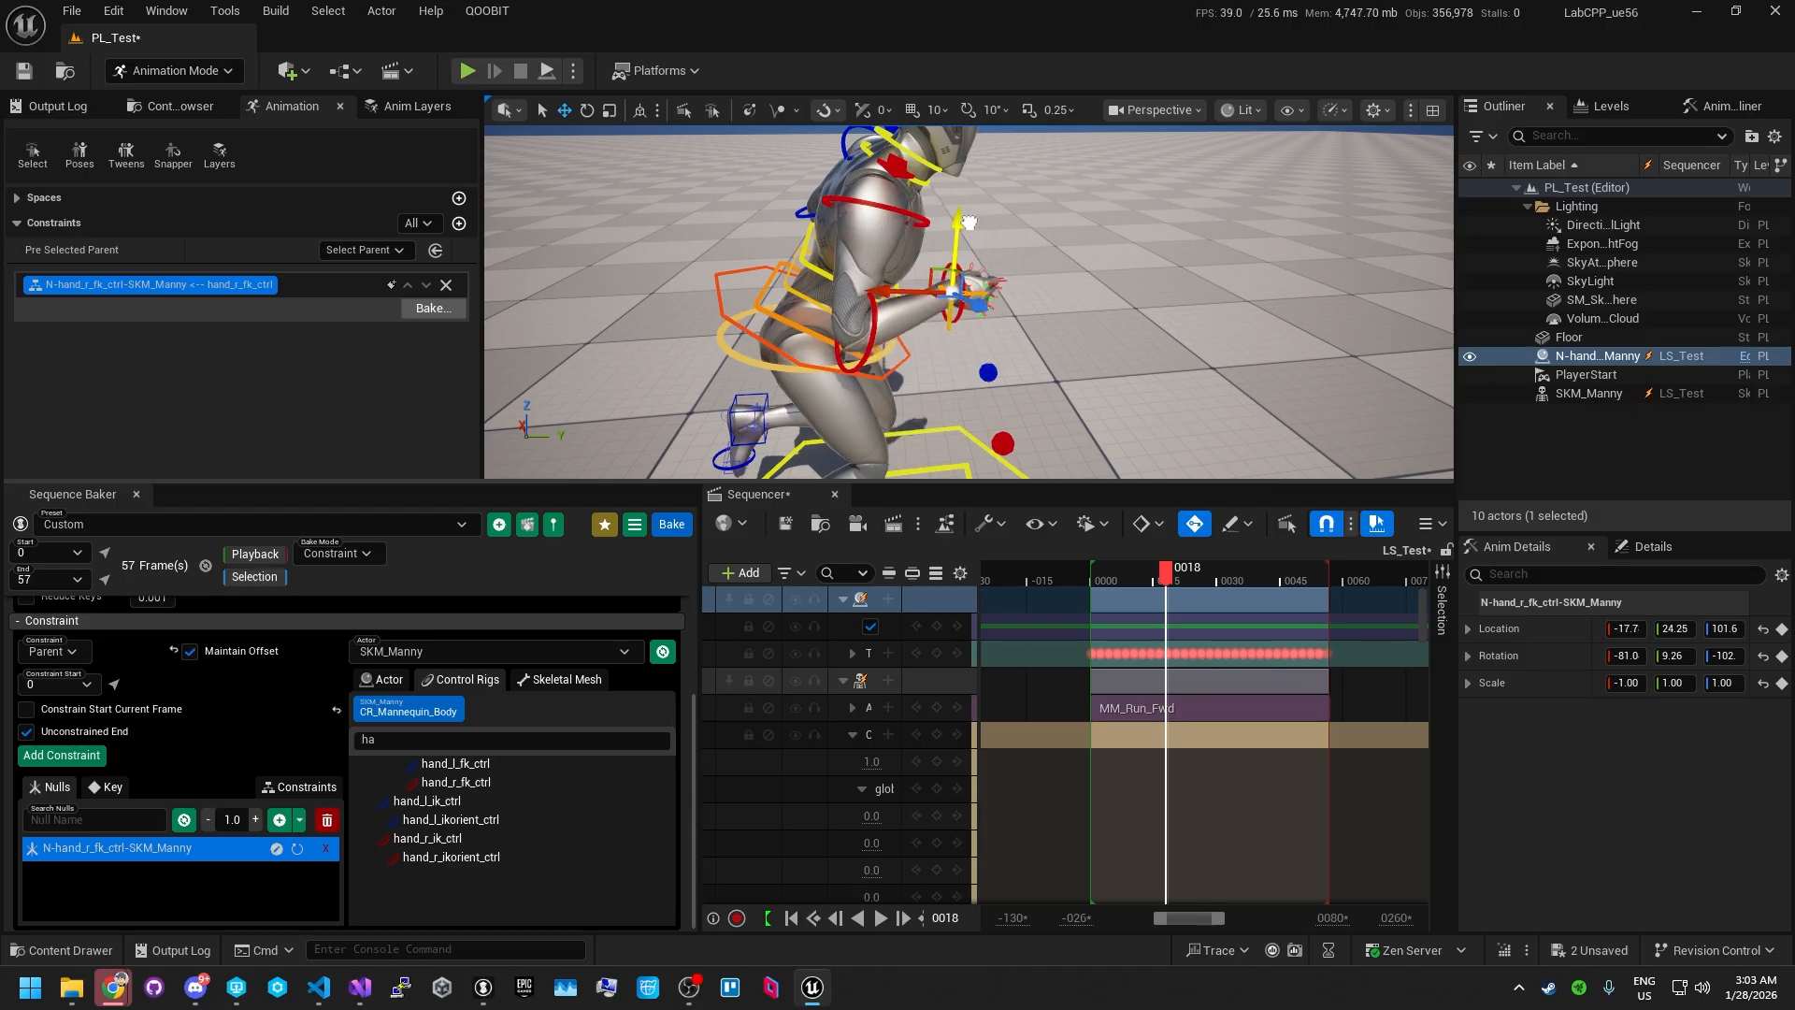
{"action": "key", "text": "ctrl+z"}
- Open the Curve Editor and dock Sequencer Curves as a tab alongside the Sequencer
{"action": "right_click_drag", "start_coordinate": [967, 299], "coordinate": [1028, 305]}
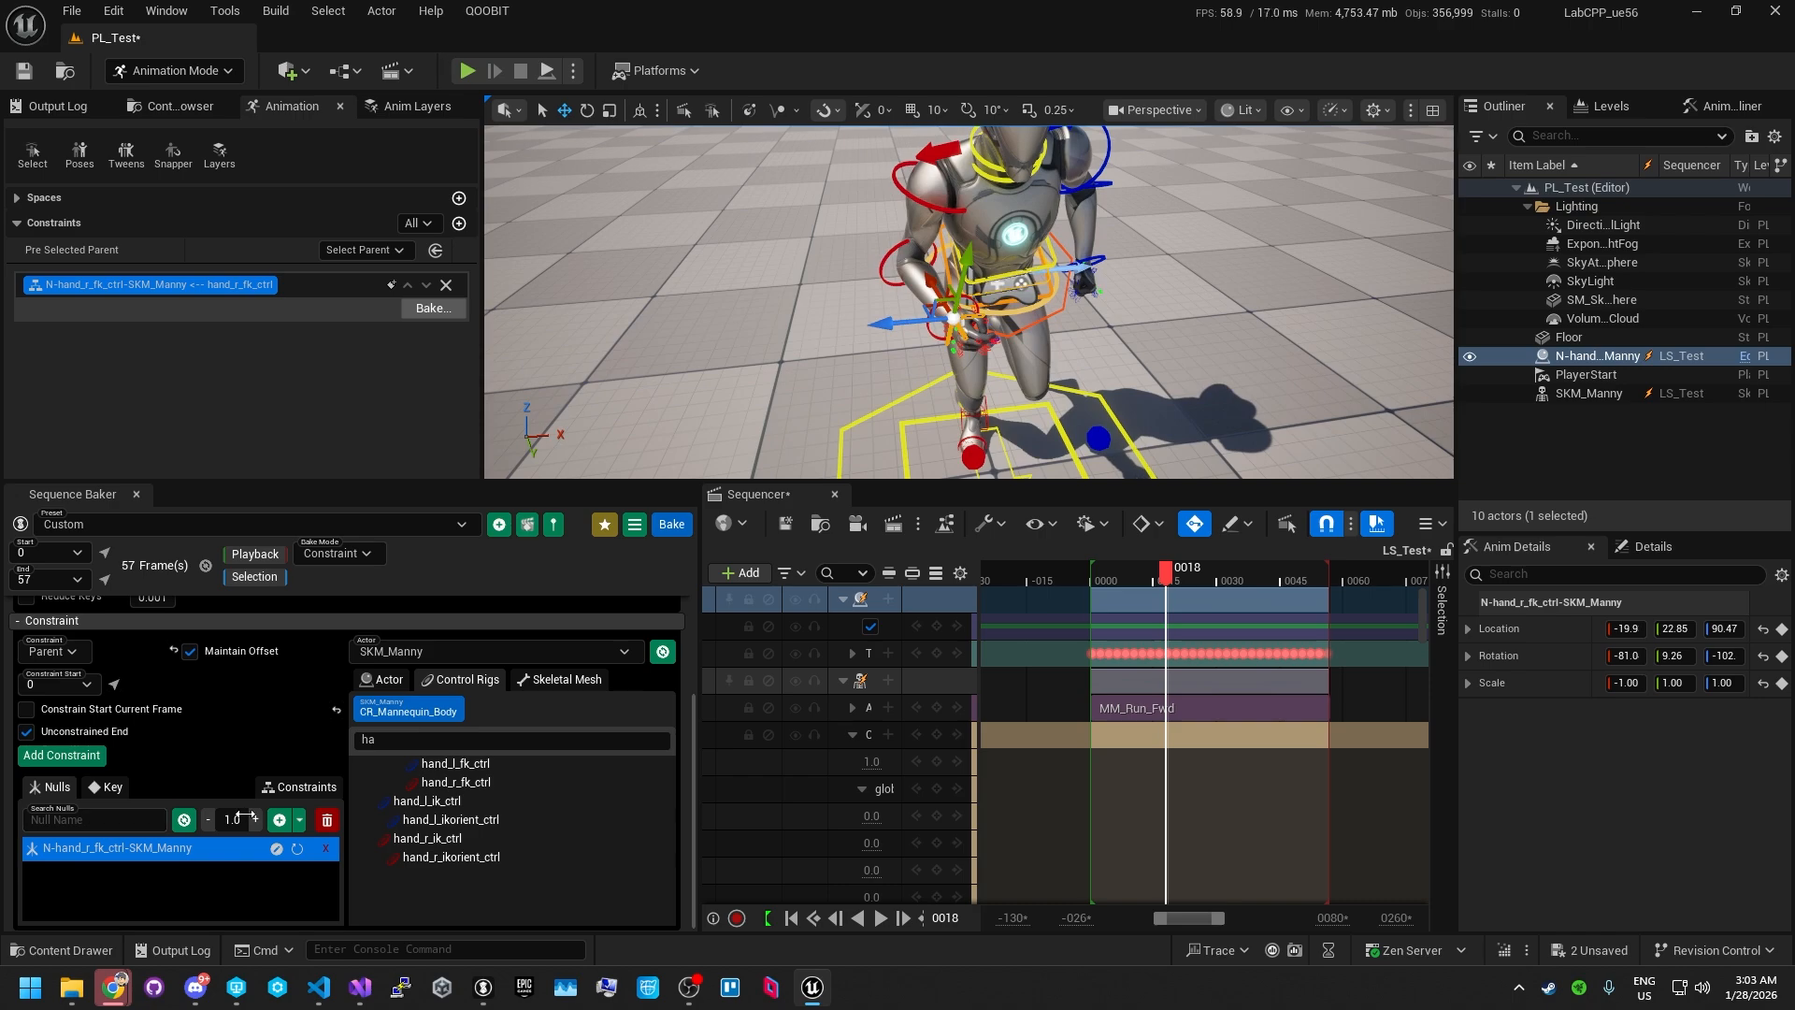
{"action": "right_click_drag", "start_coordinate": [842, 411], "coordinate": [898, 416]}
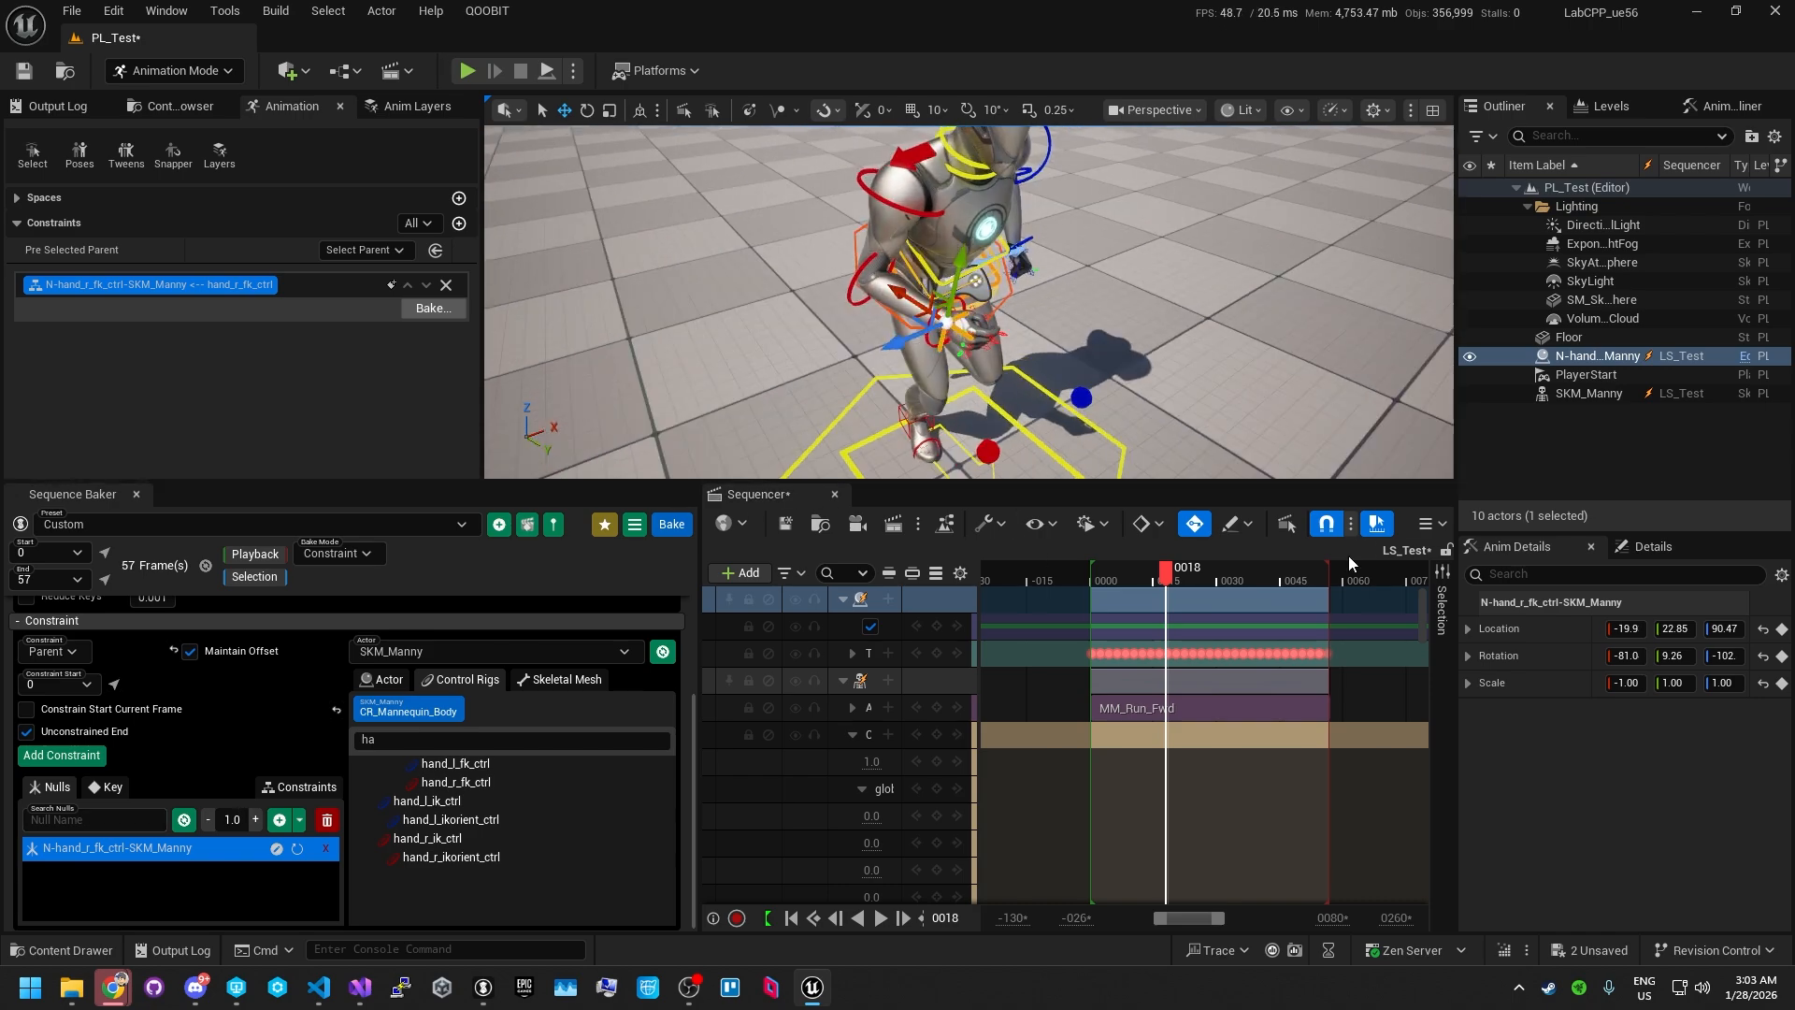
{"action": "left_click", "coordinate": [1430, 524]}
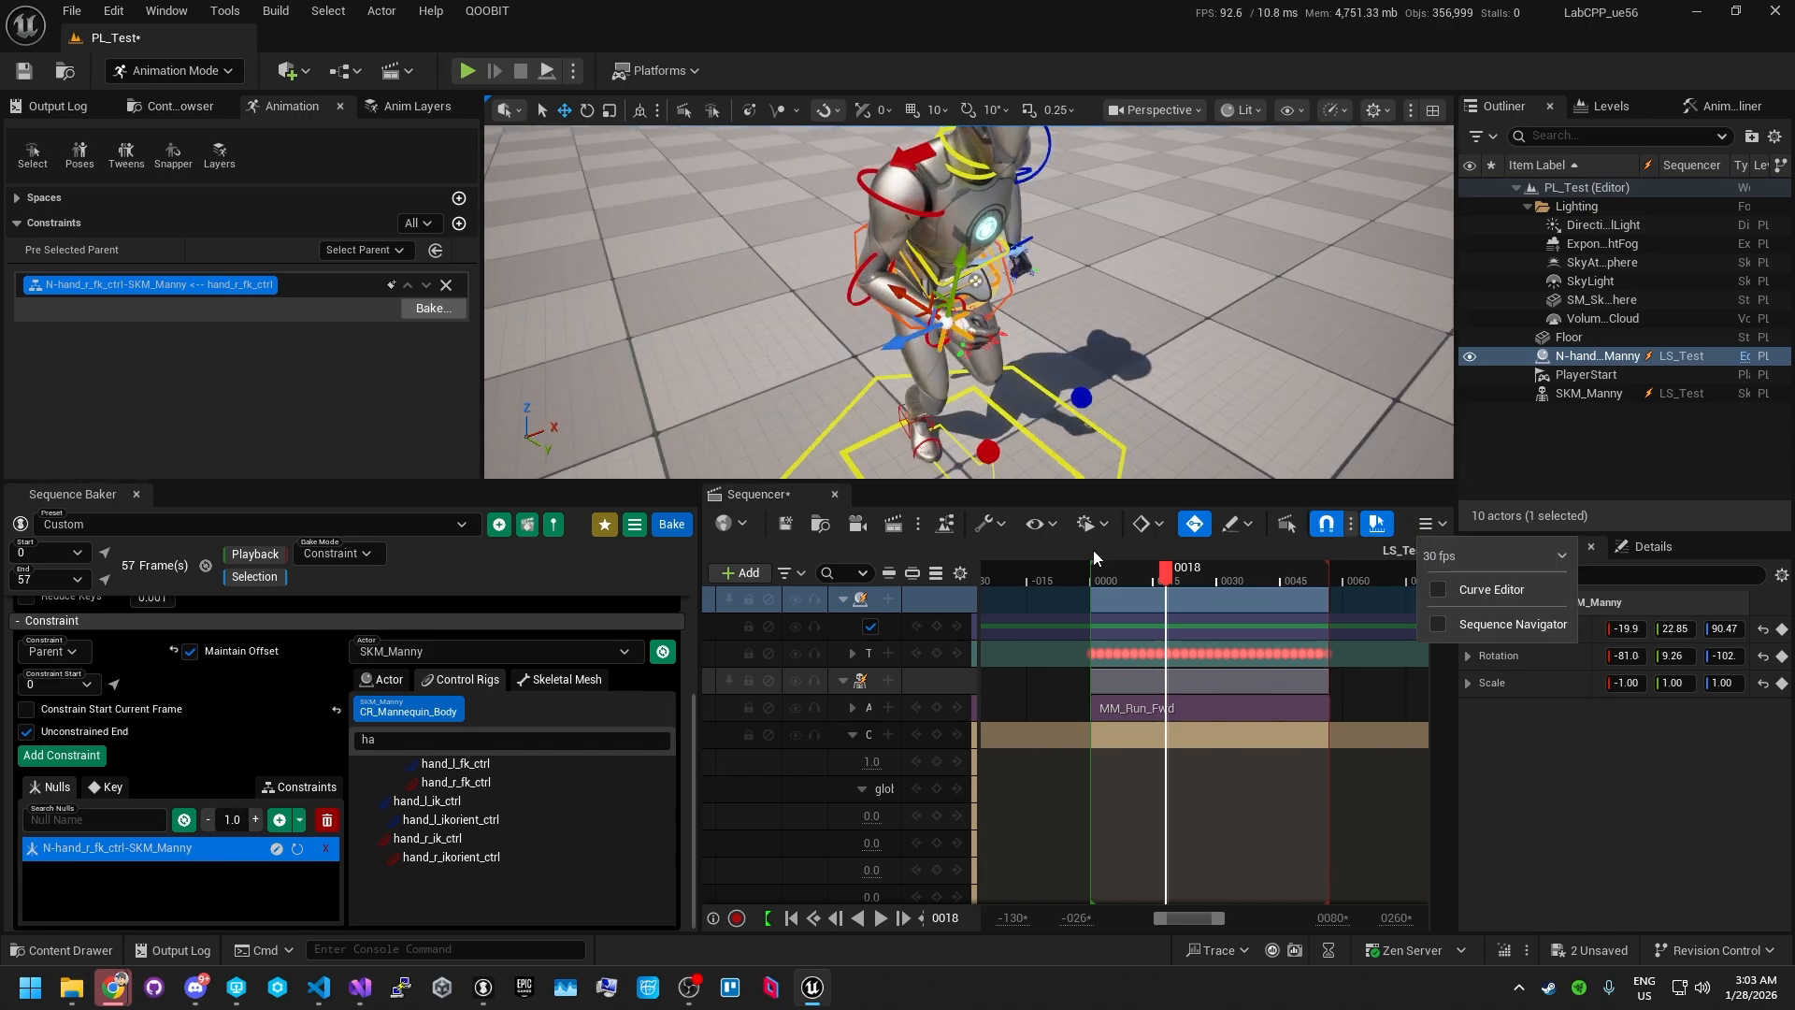
{"action": "left_click", "coordinate": [1479, 589]}
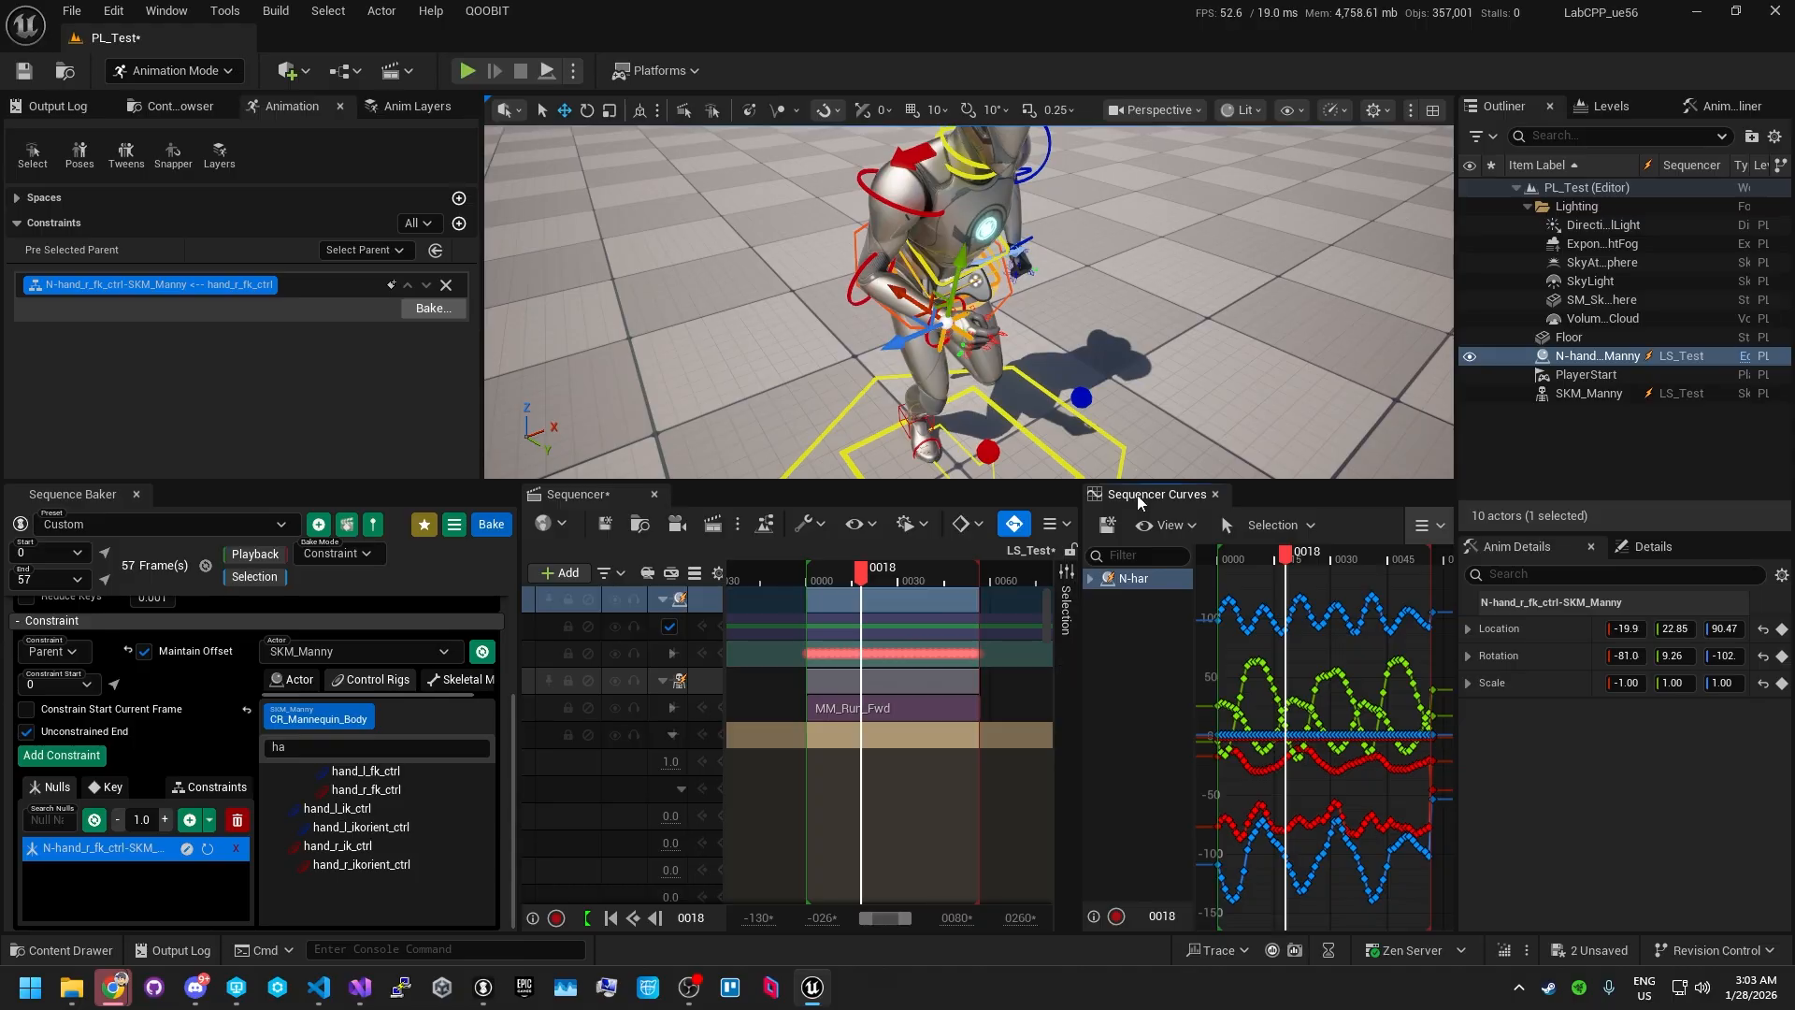
{"action": "left_click_drag", "start_coordinate": [1139, 503], "coordinate": [841, 498]}
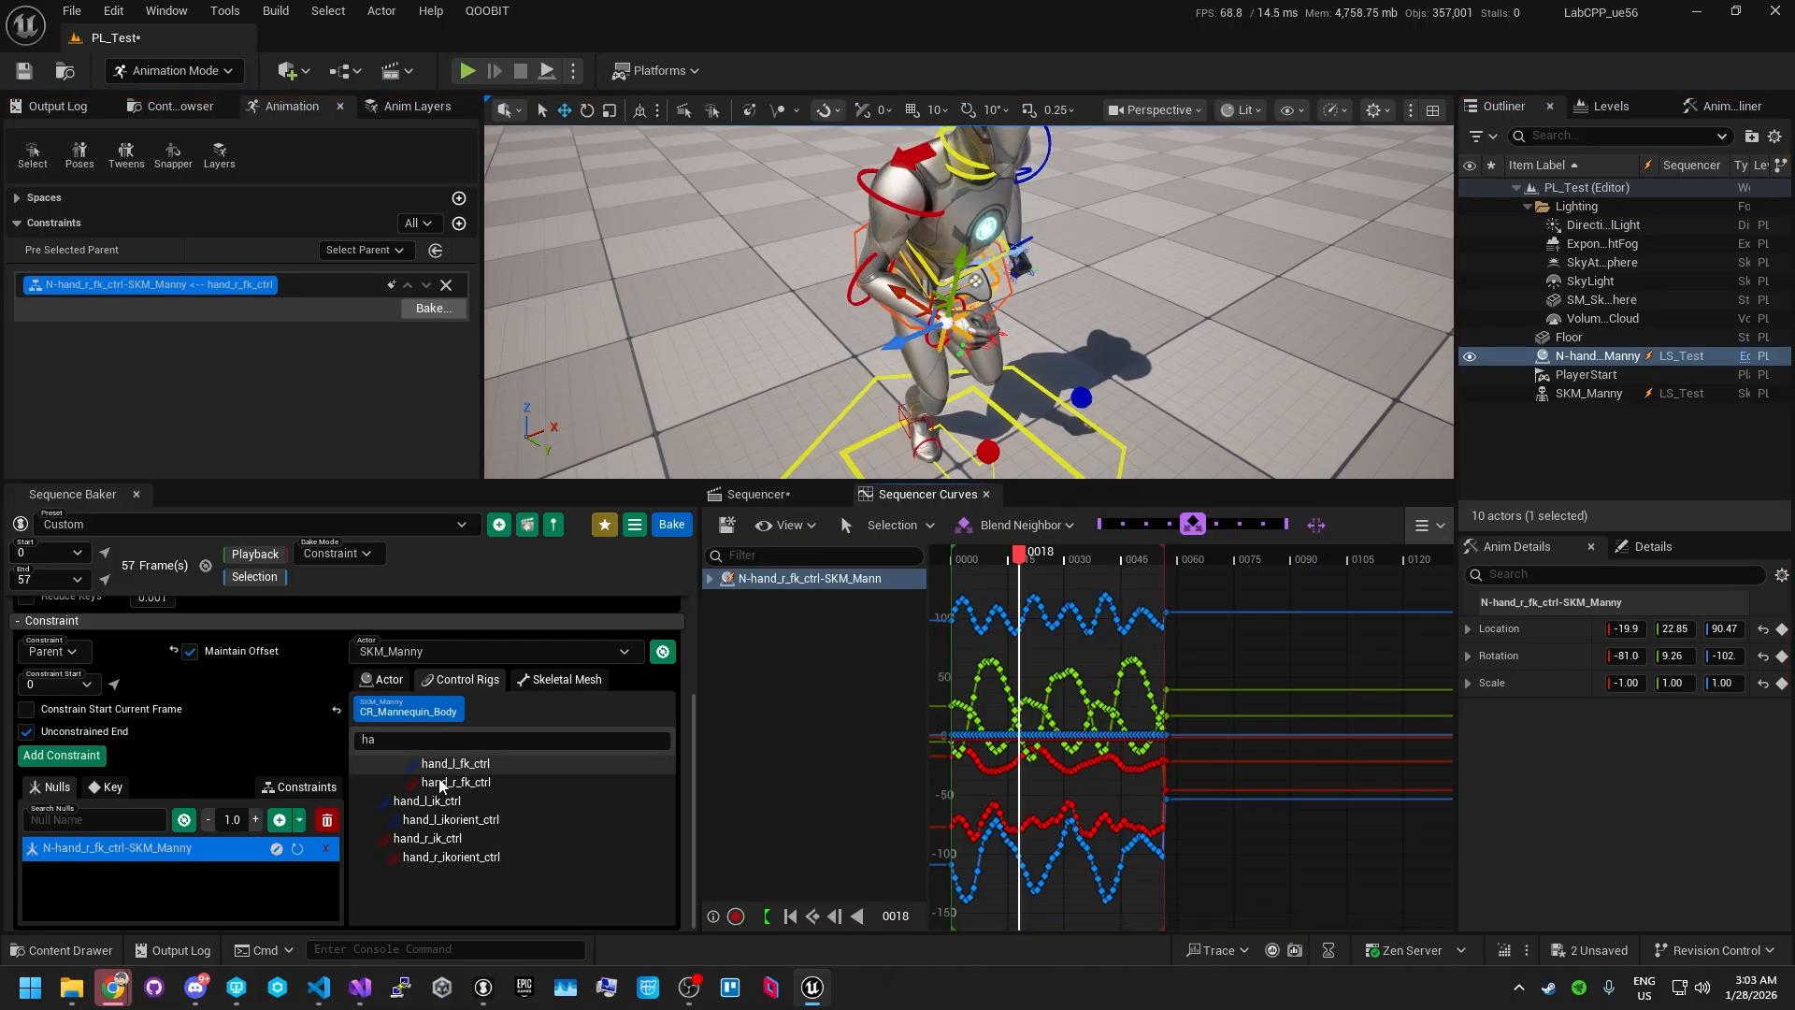
- Widen the curve editor and its track list, expand the hand null's tracks, and show only its Rotation curves
{"action": "left_click_drag", "start_coordinate": [929, 683], "coordinate": [397, 690]}
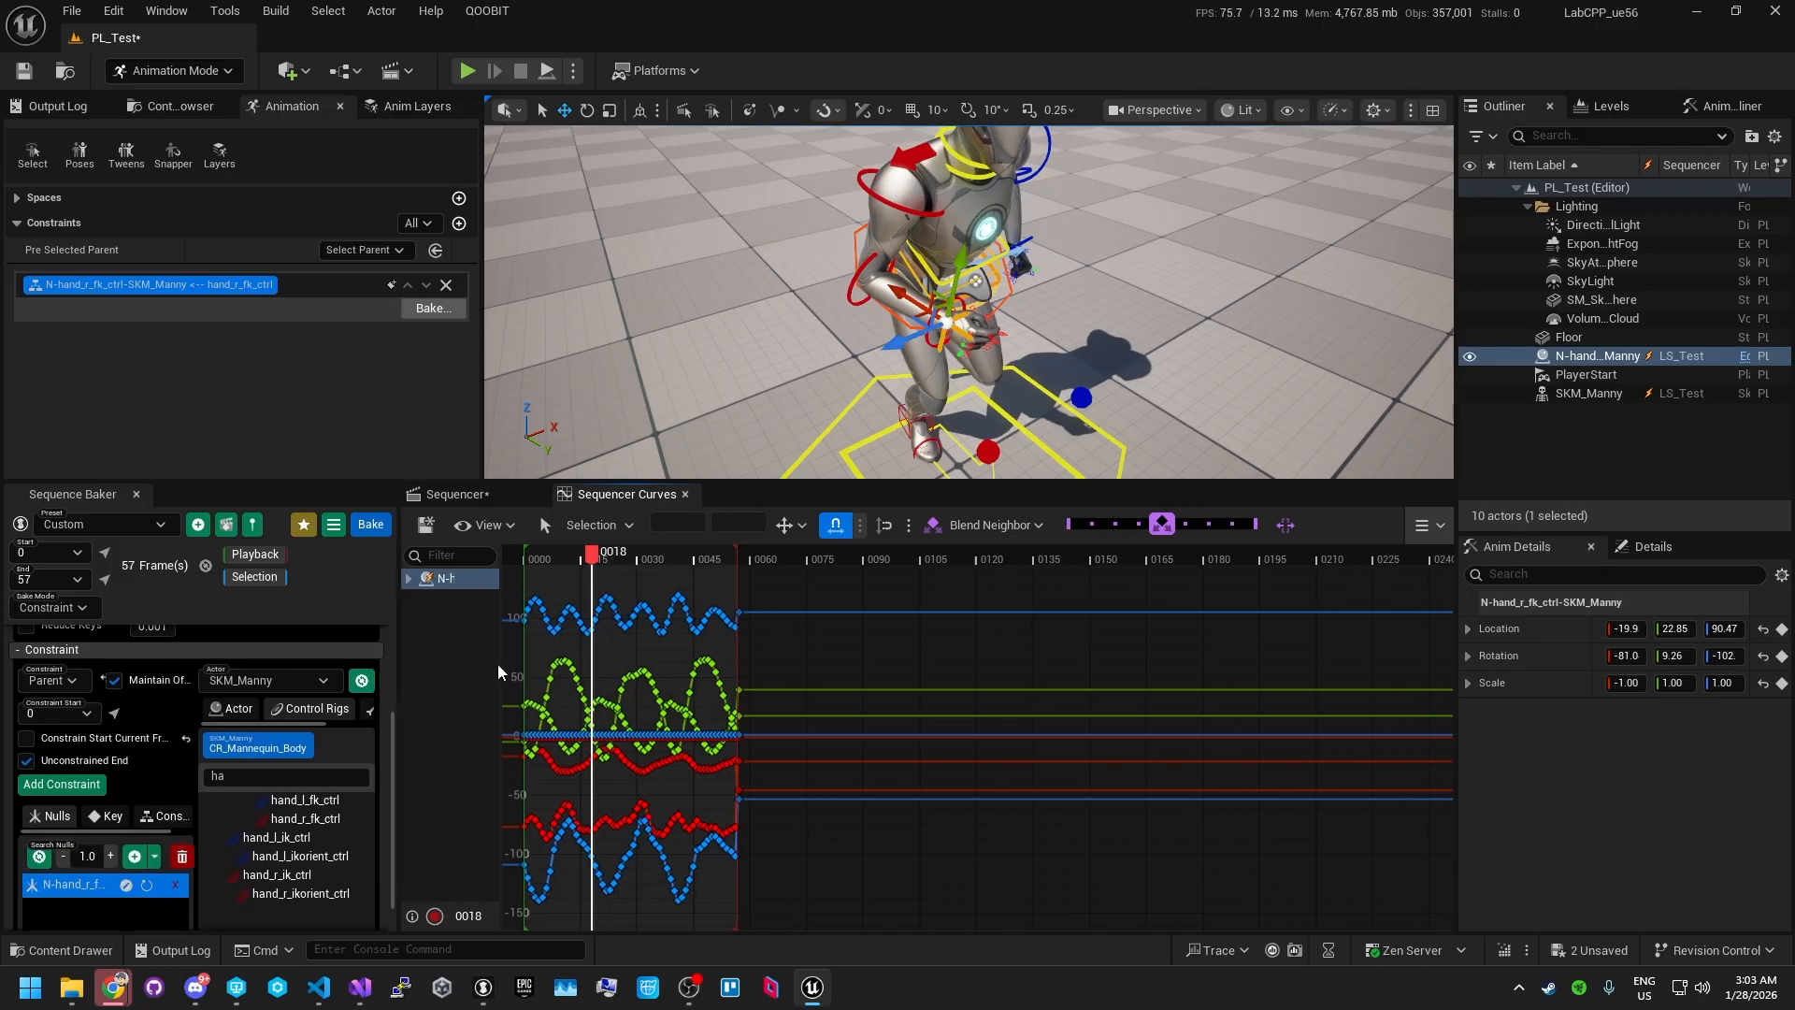
{"action": "left_click_drag", "start_coordinate": [500, 671], "coordinate": [672, 672]}
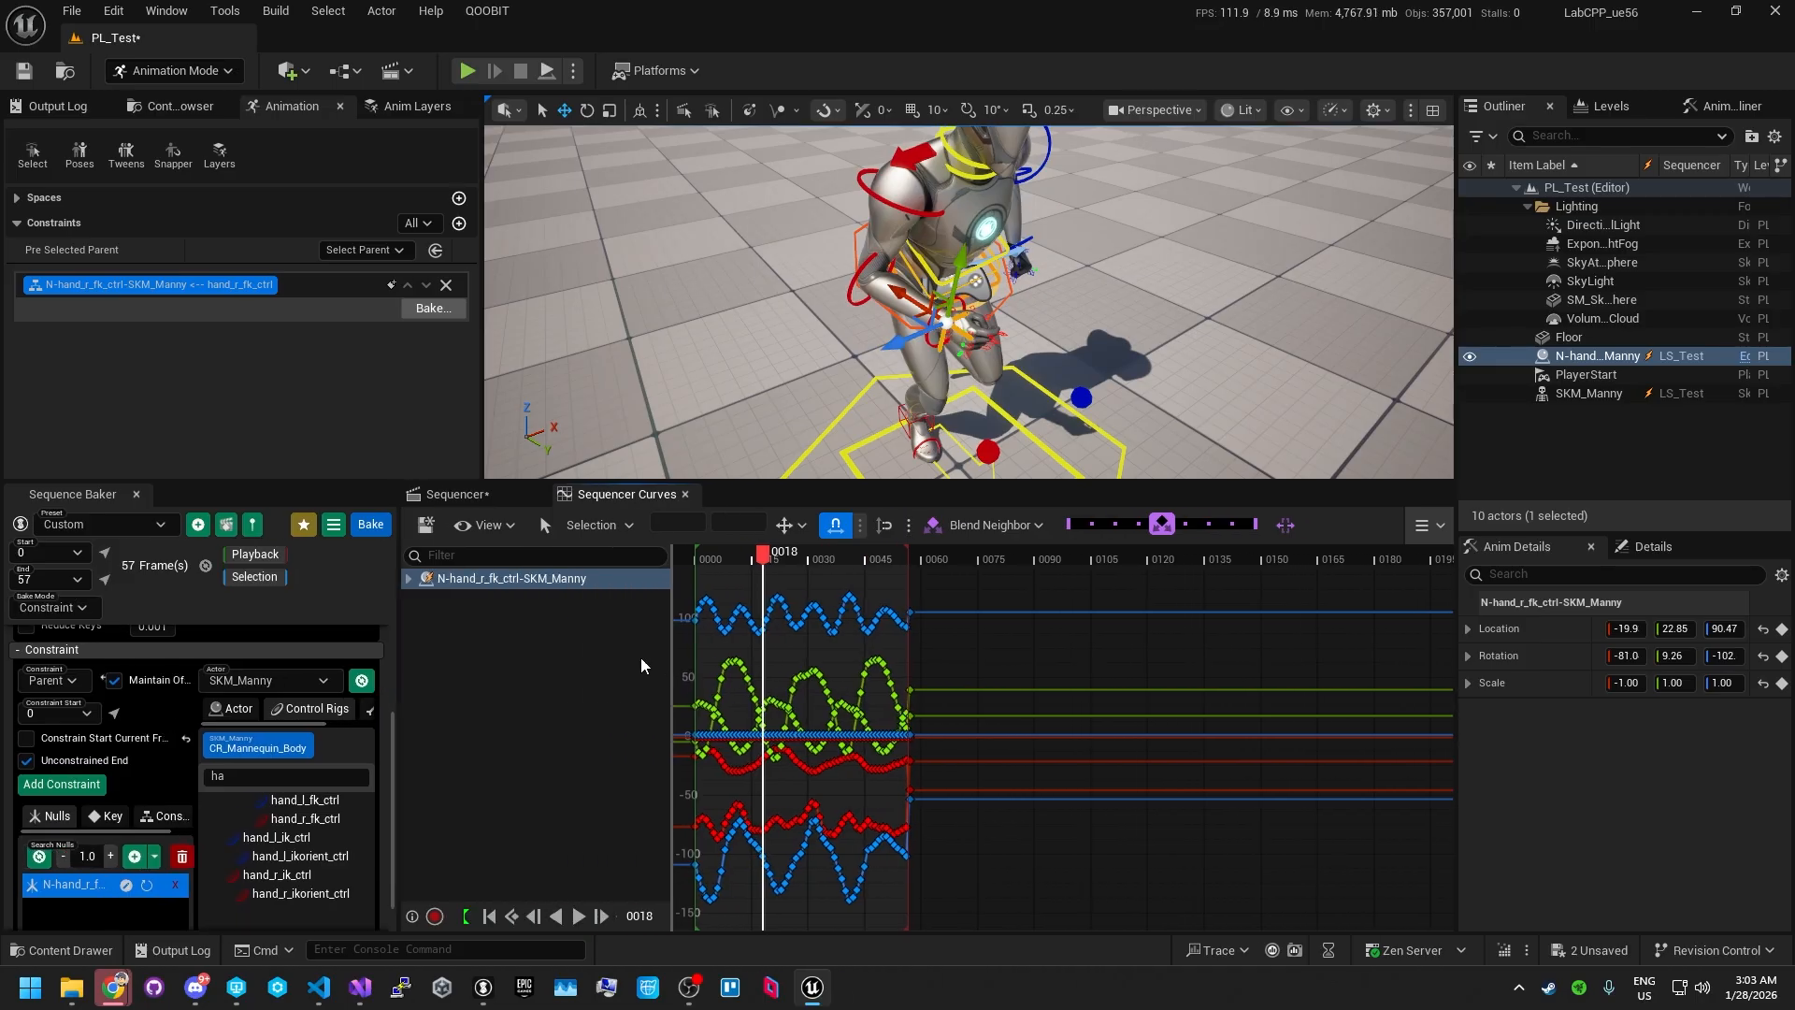
{"action": "double_click", "coordinate": [421, 580]}
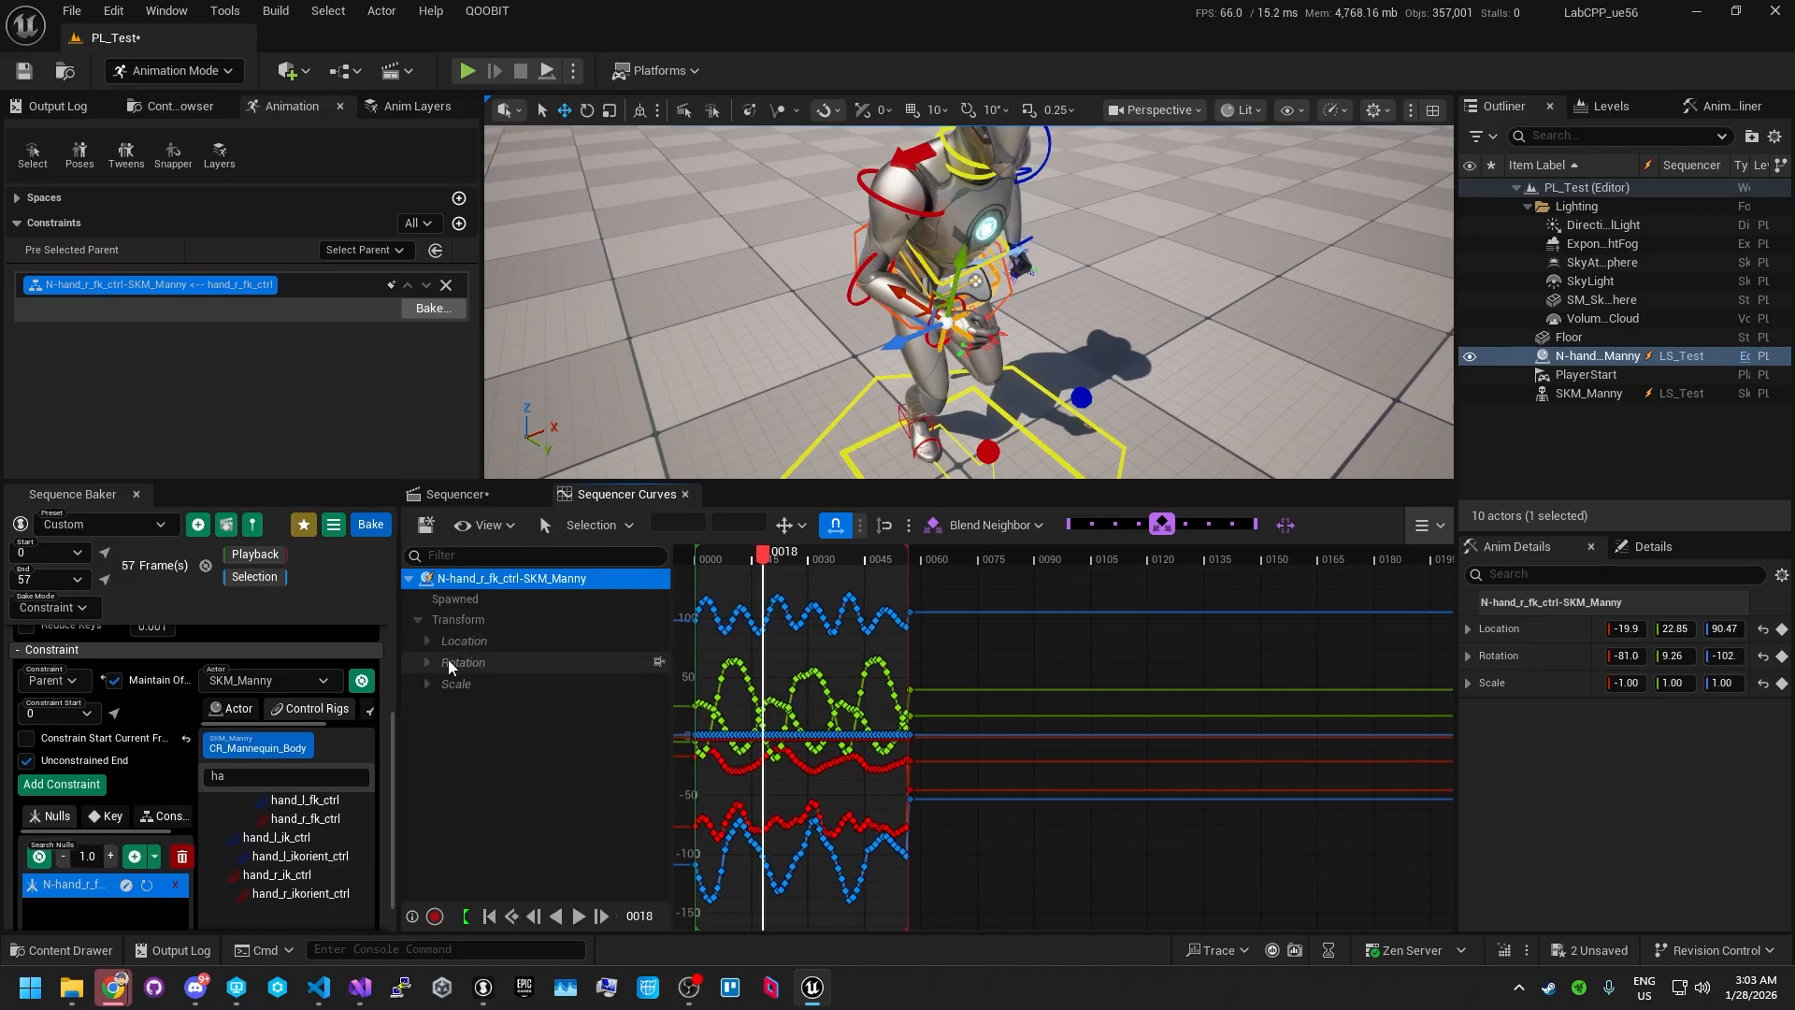
{"action": "left_click", "coordinate": [449, 666]}
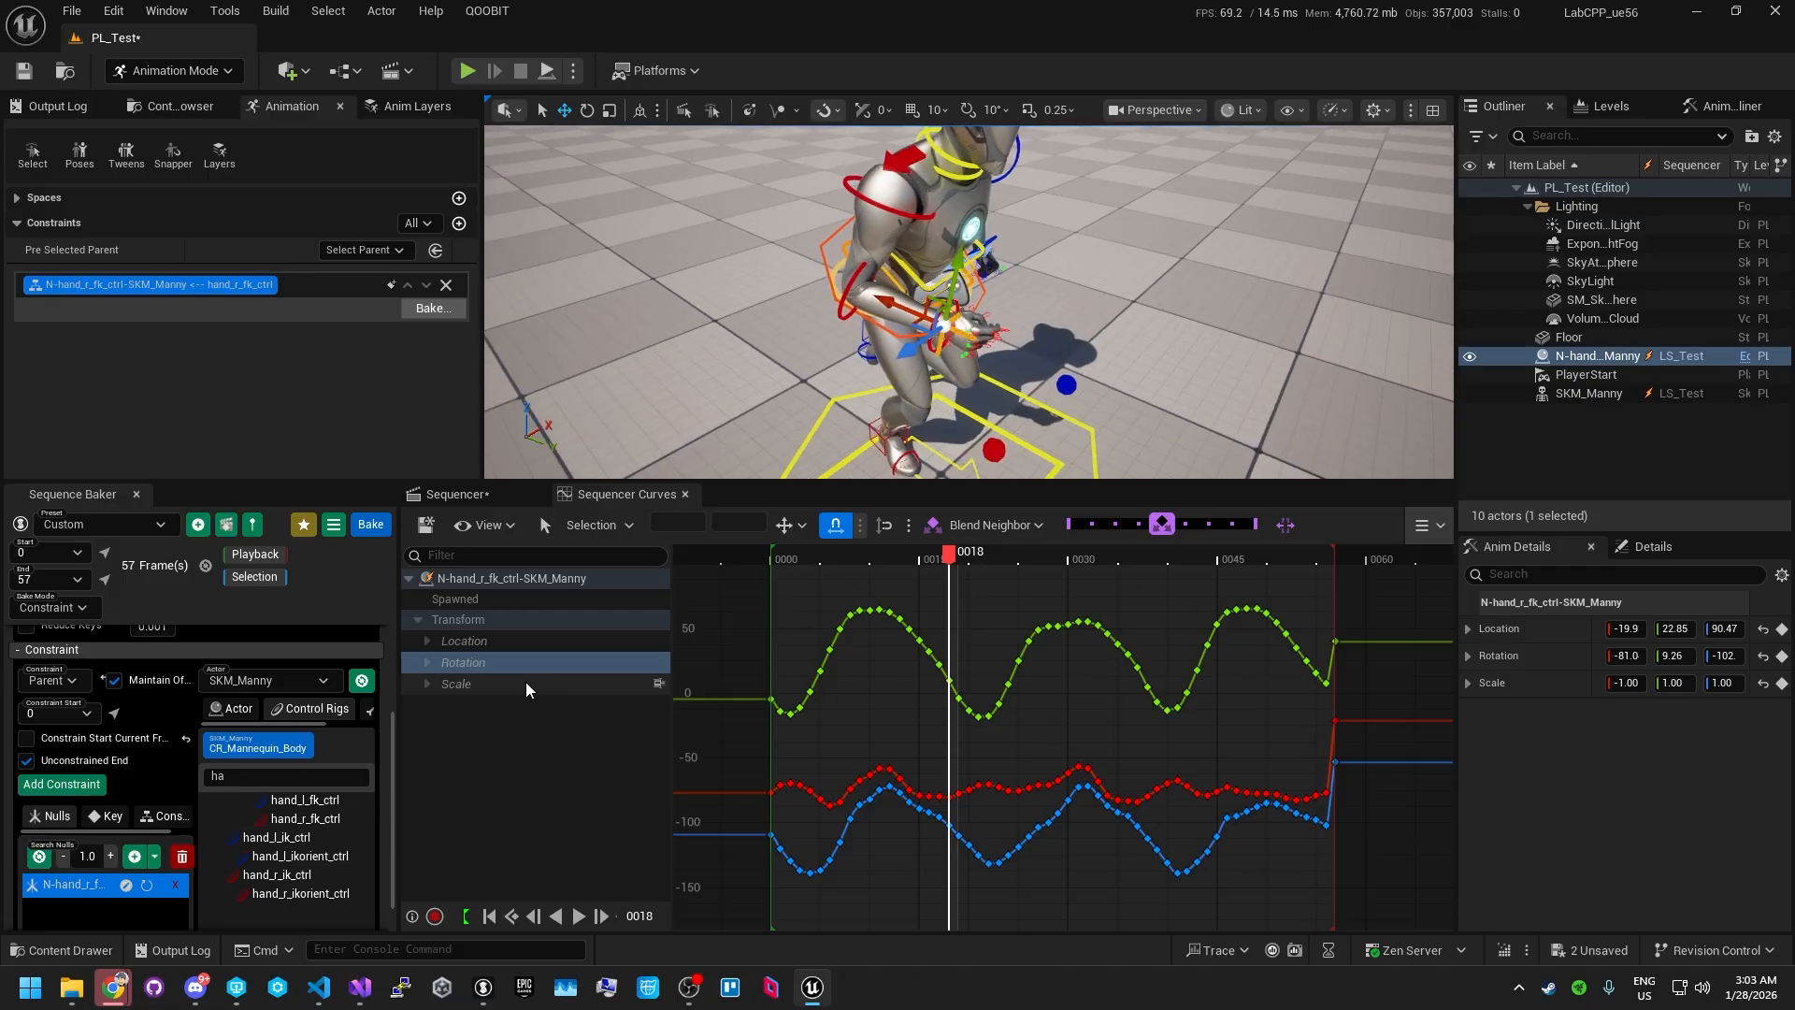
- Expand the Rotation curves, show the hand null's axis-rotation controls in a widened Sequence Baker, and rotate the null -90° about X
{"action": "left_click", "coordinate": [428, 662]}
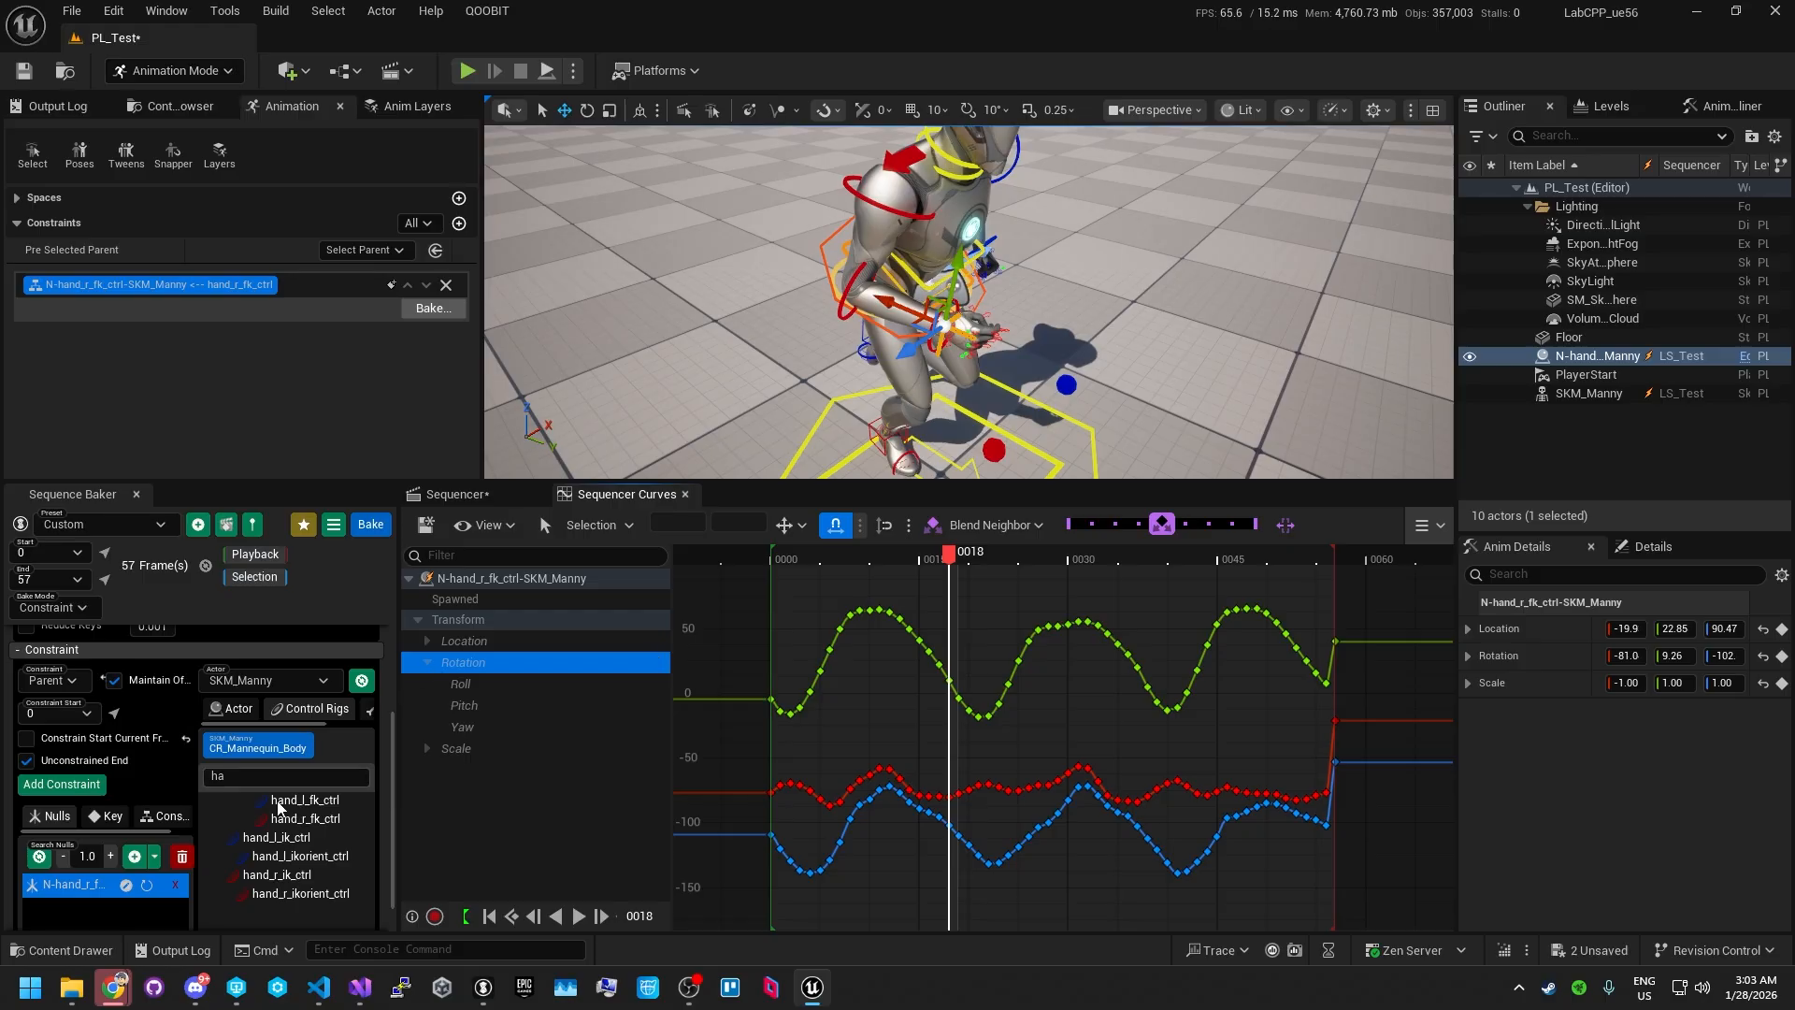
{"action": "left_click", "coordinate": [145, 887]}
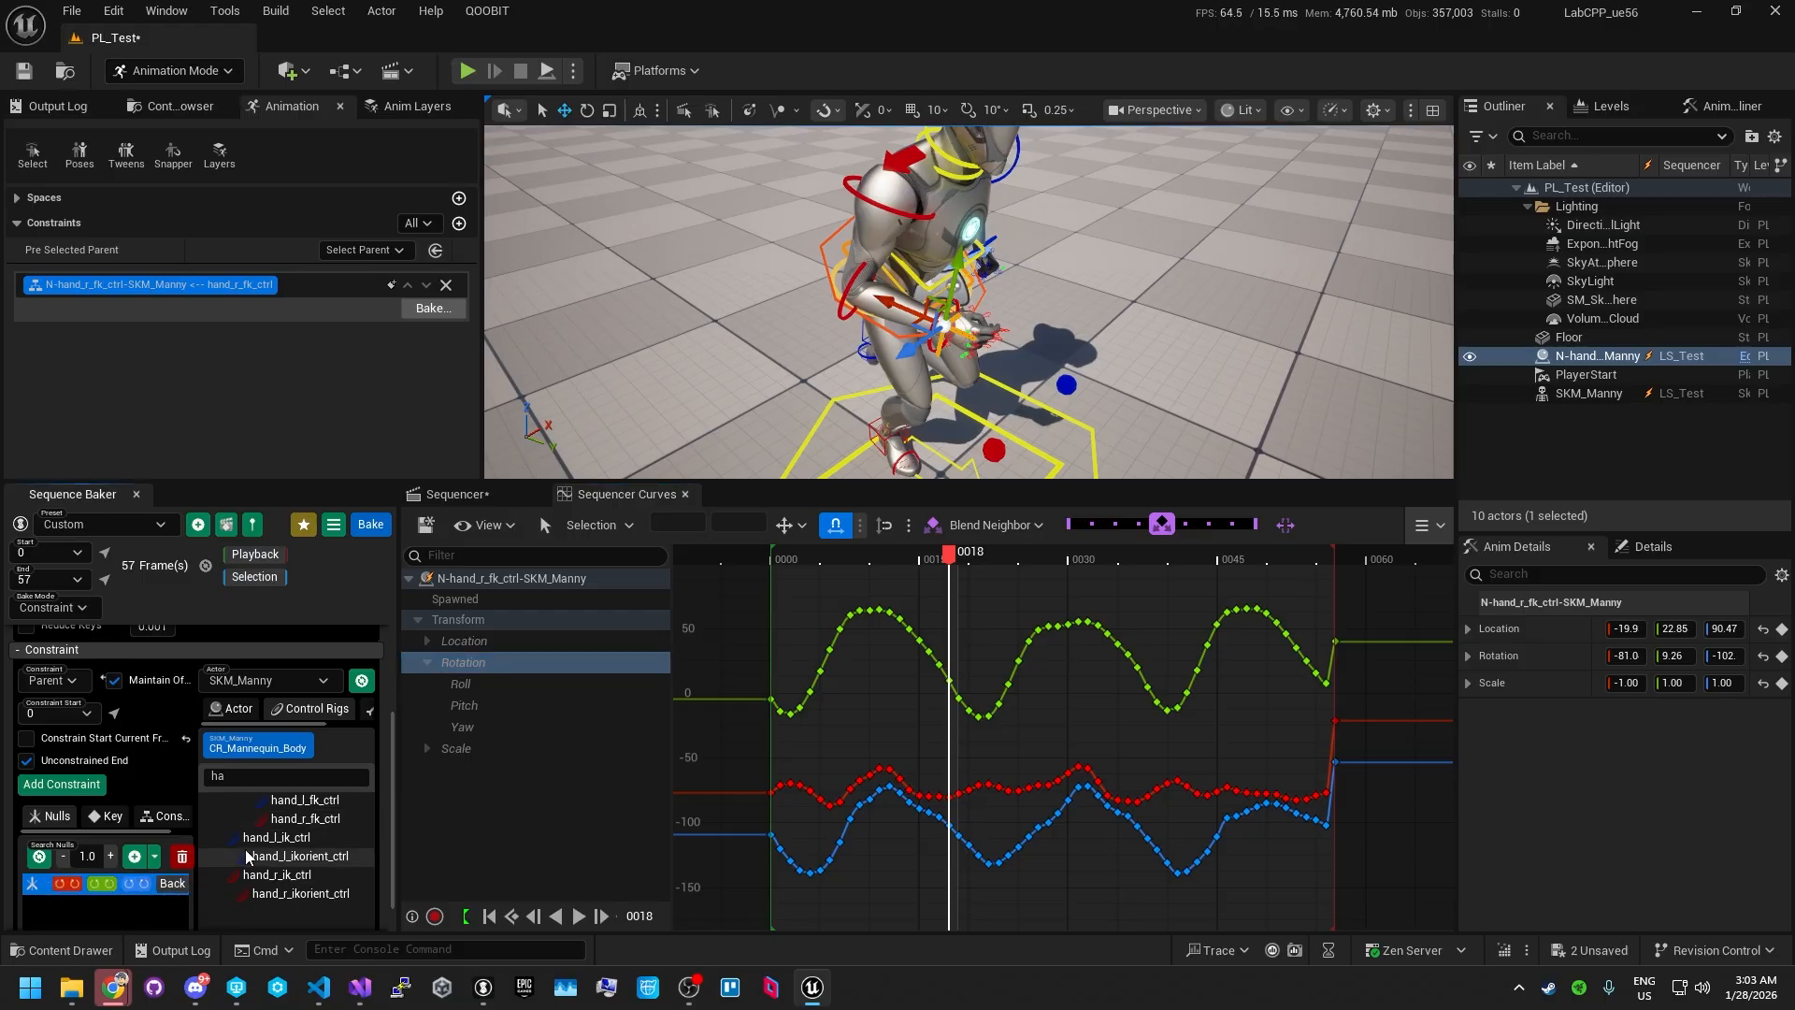
{"action": "left_click_drag", "start_coordinate": [395, 778], "coordinate": [479, 778]}
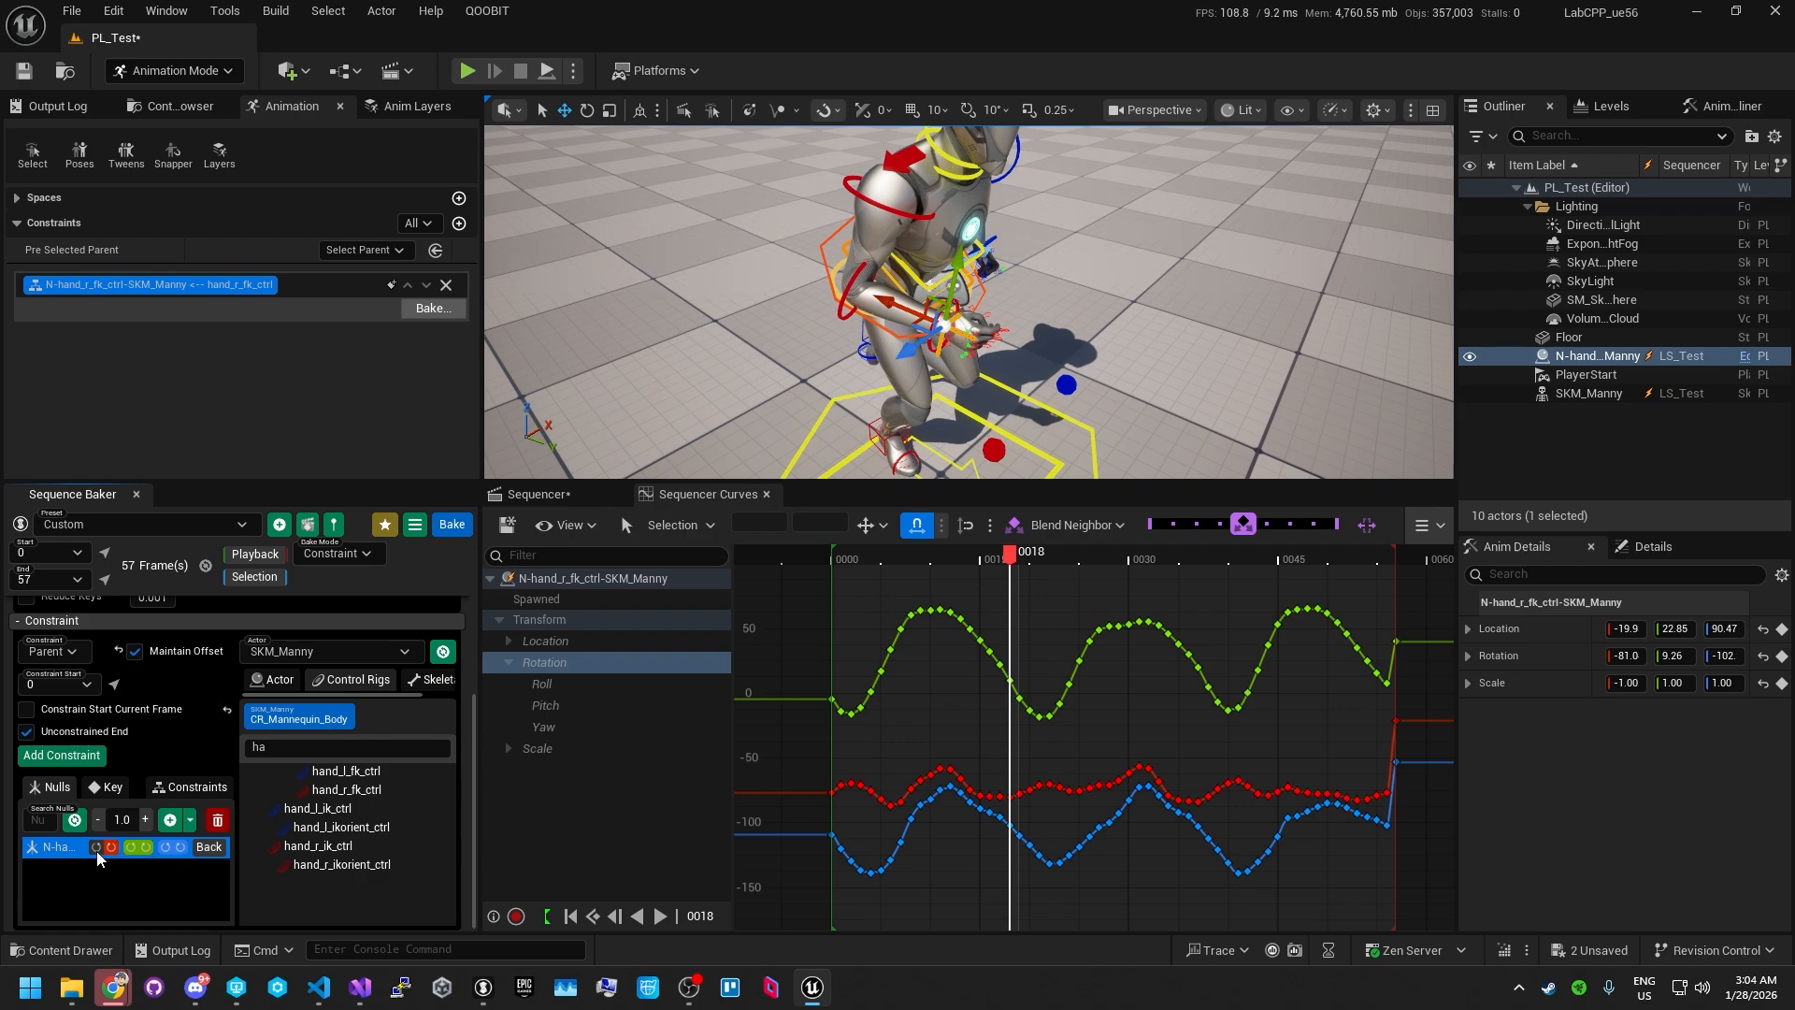
{"action": "left_click", "coordinate": [209, 846]}
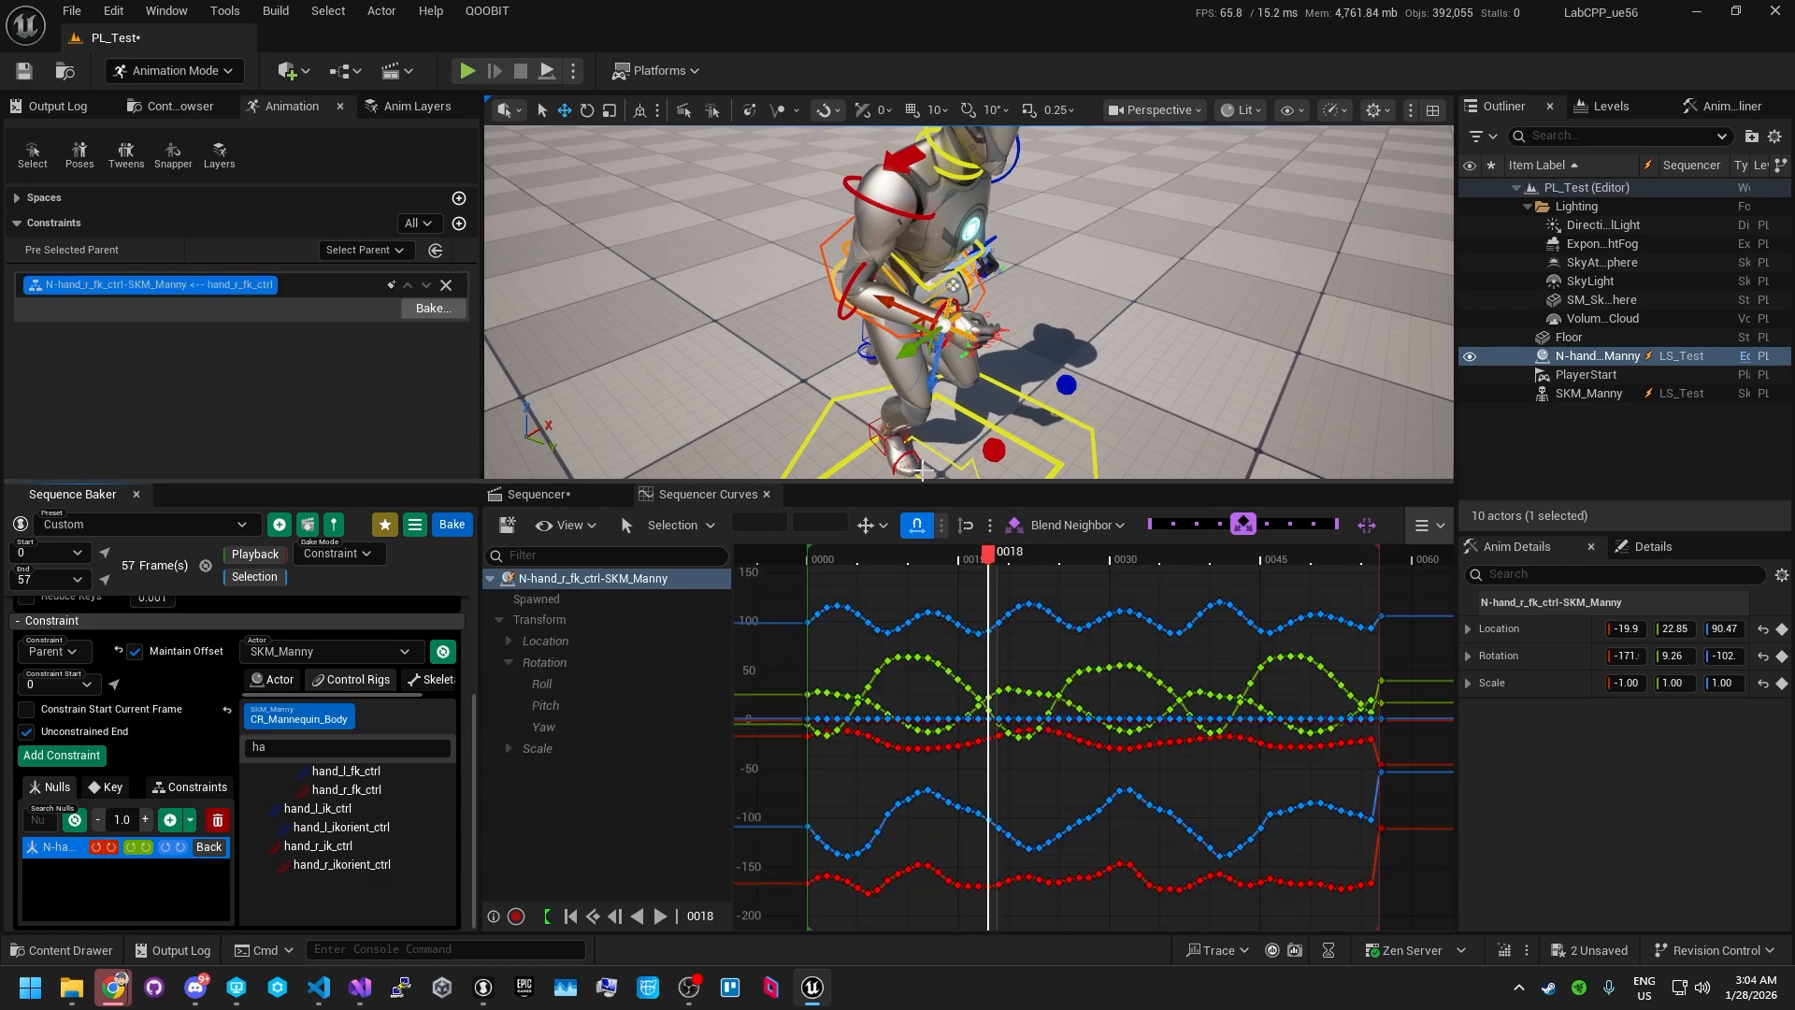
- Try a 90° rotation of the hand null about Y, reverse it, and rotate the null -90° about Z instead
{"action": "left_click", "coordinate": [131, 847]}
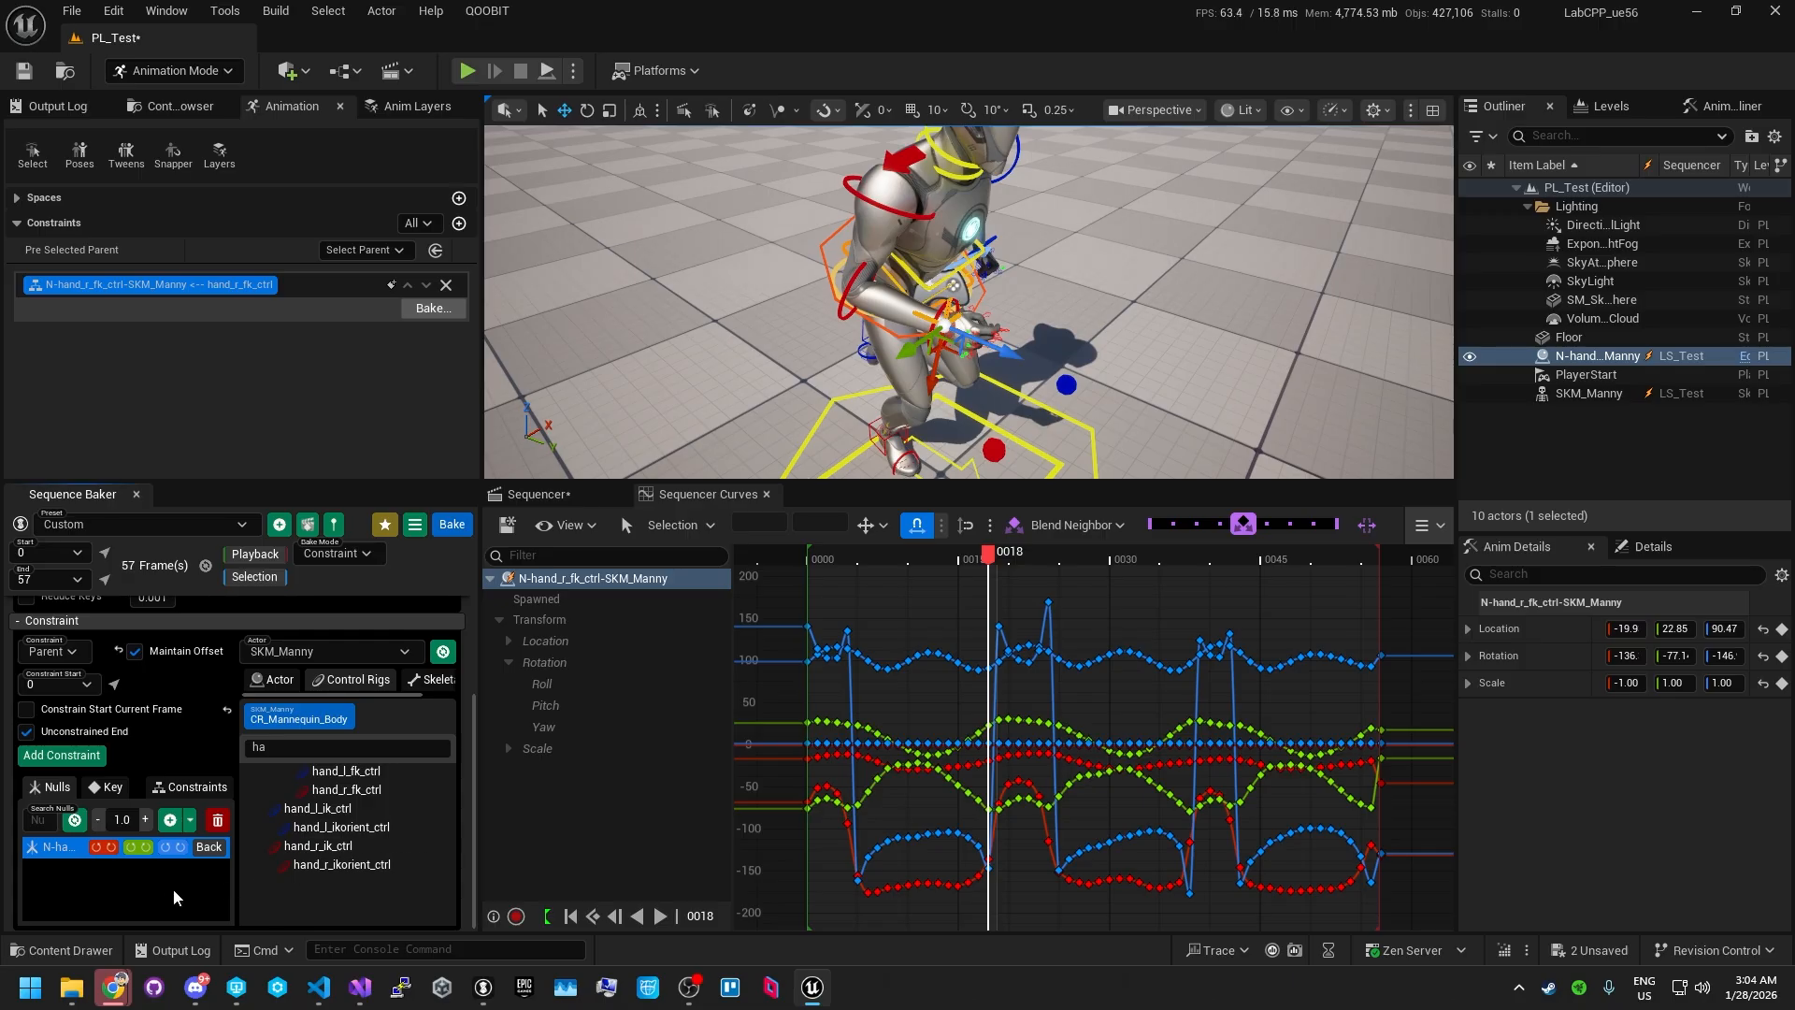
{"action": "left_click", "coordinate": [148, 848]}
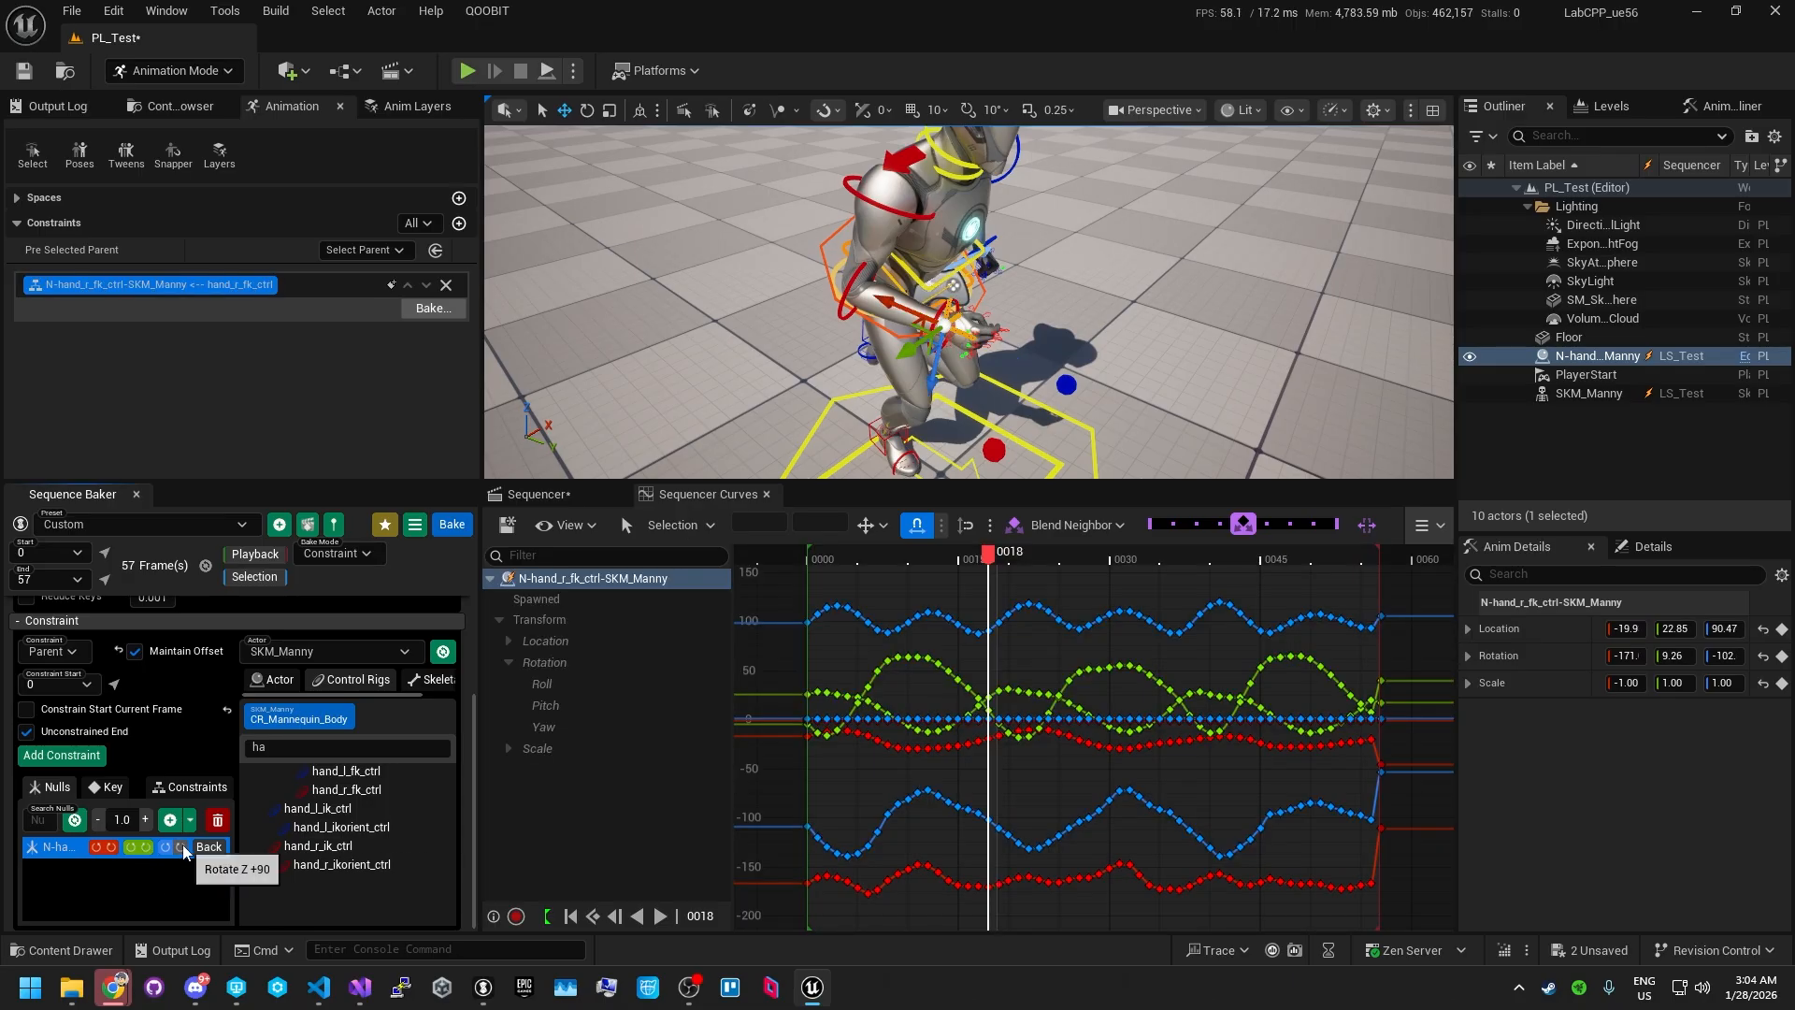
{"action": "left_click", "coordinate": [166, 847]}
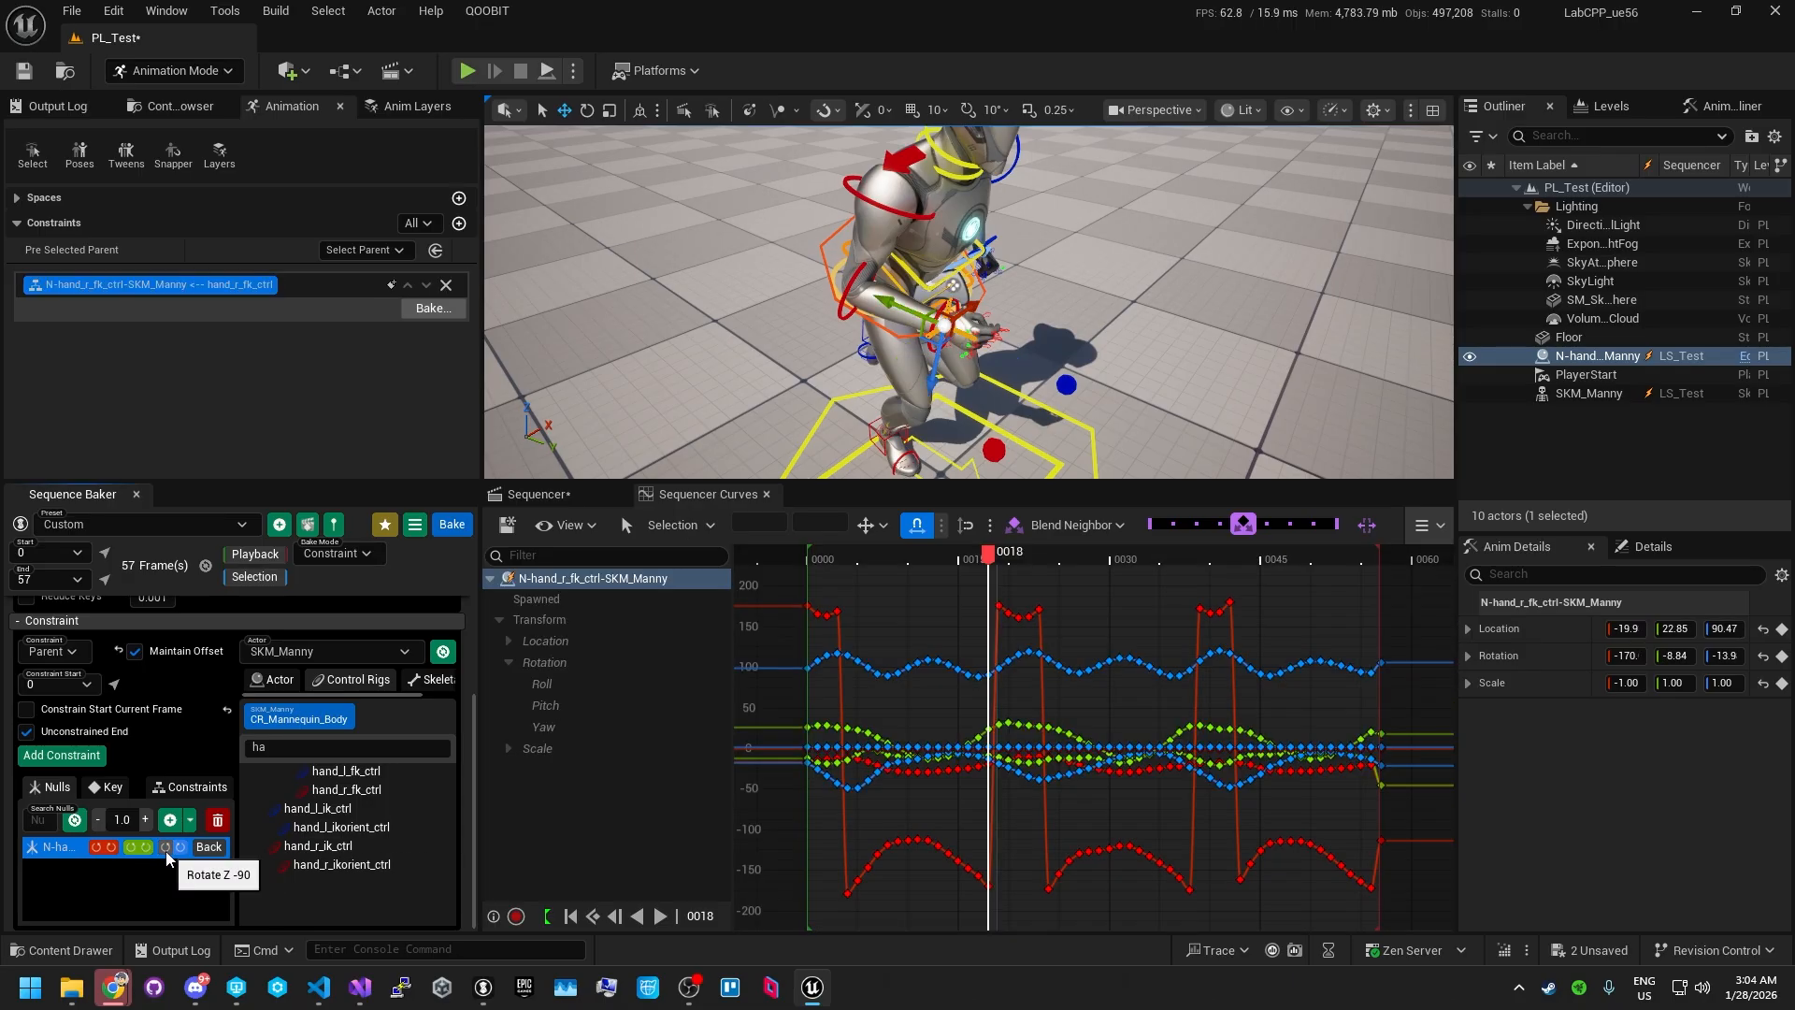
- Rotate the hand null's keyed transform 180° about Y in two 90° turns and inspect the pose at frame 13
{"action": "left_click_drag", "start_coordinate": [787, 393], "coordinate": [865, 389], "text": "alt"}
{"action": "left_click_drag", "start_coordinate": [831, 452], "coordinate": [828, 374], "text": "alt"}
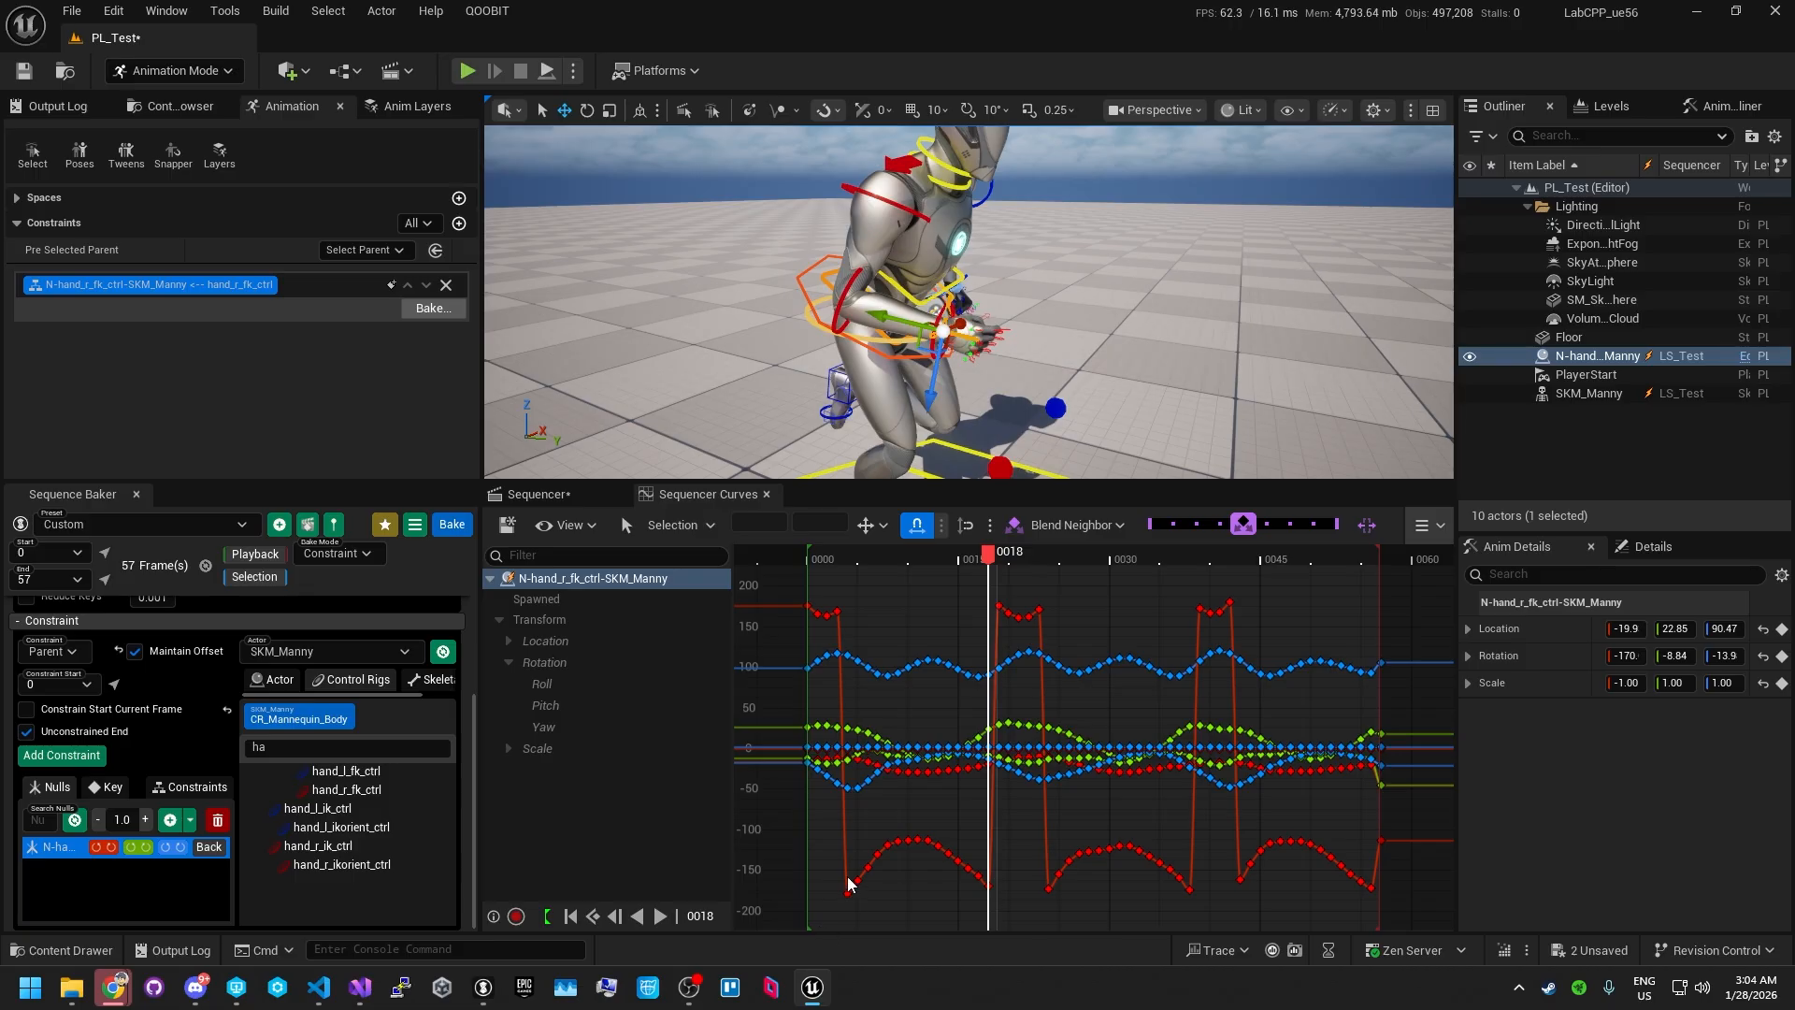
{"action": "left_click", "coordinate": [148, 848]}
{"action": "left_click", "coordinate": [148, 848]}
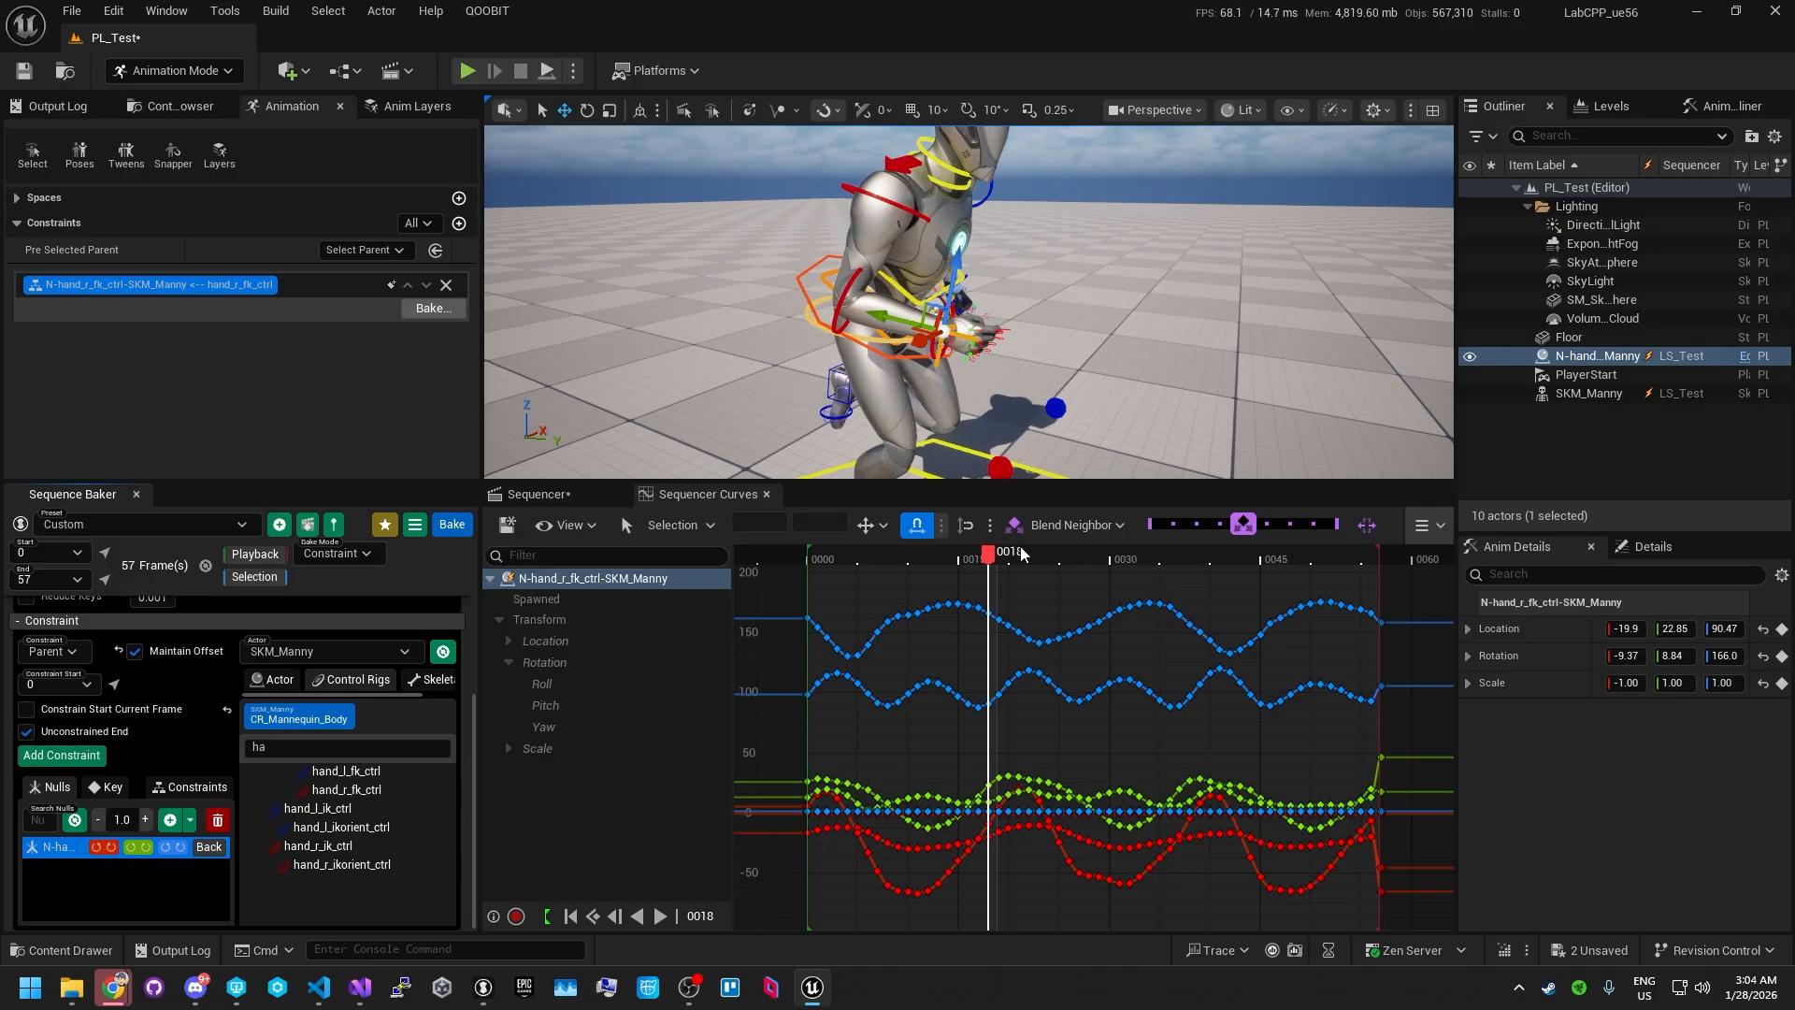
{"action": "left_click_drag", "start_coordinate": [993, 554], "coordinate": [937, 584]}
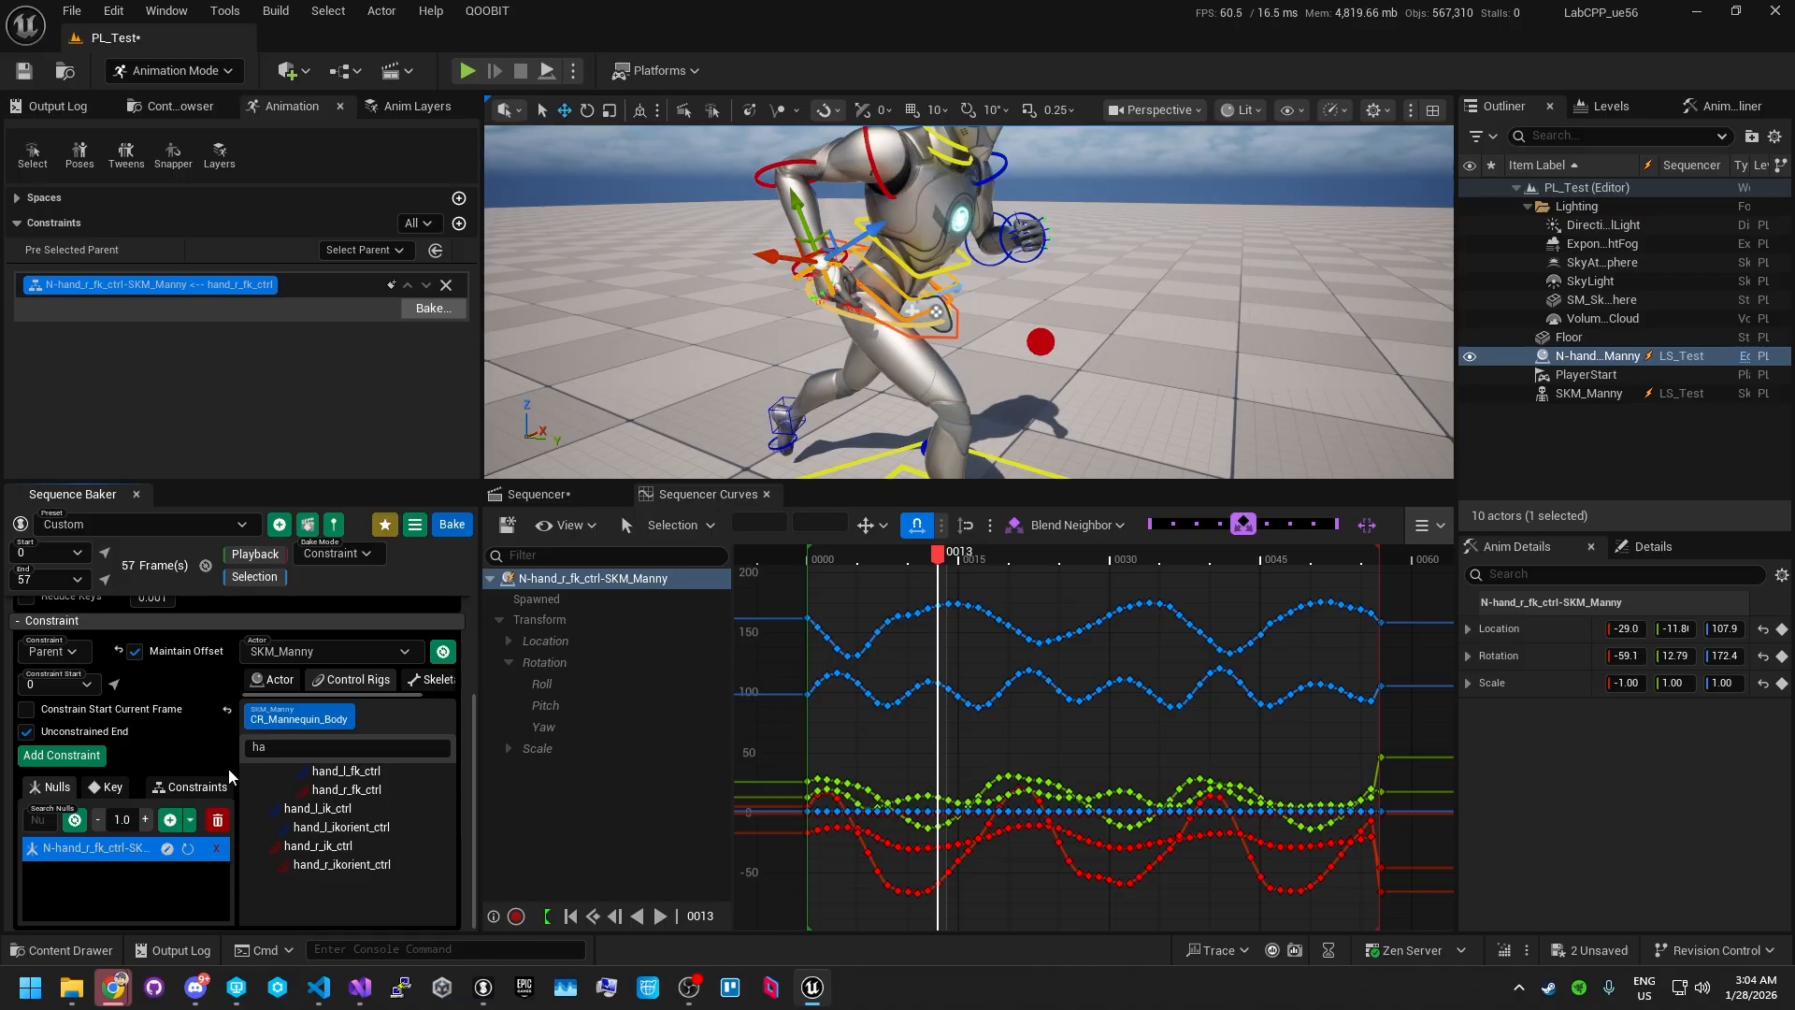
- Return to the Sequencer and delete the hand null of SKM_Manny
{"action": "left_click", "coordinate": [553, 496]}
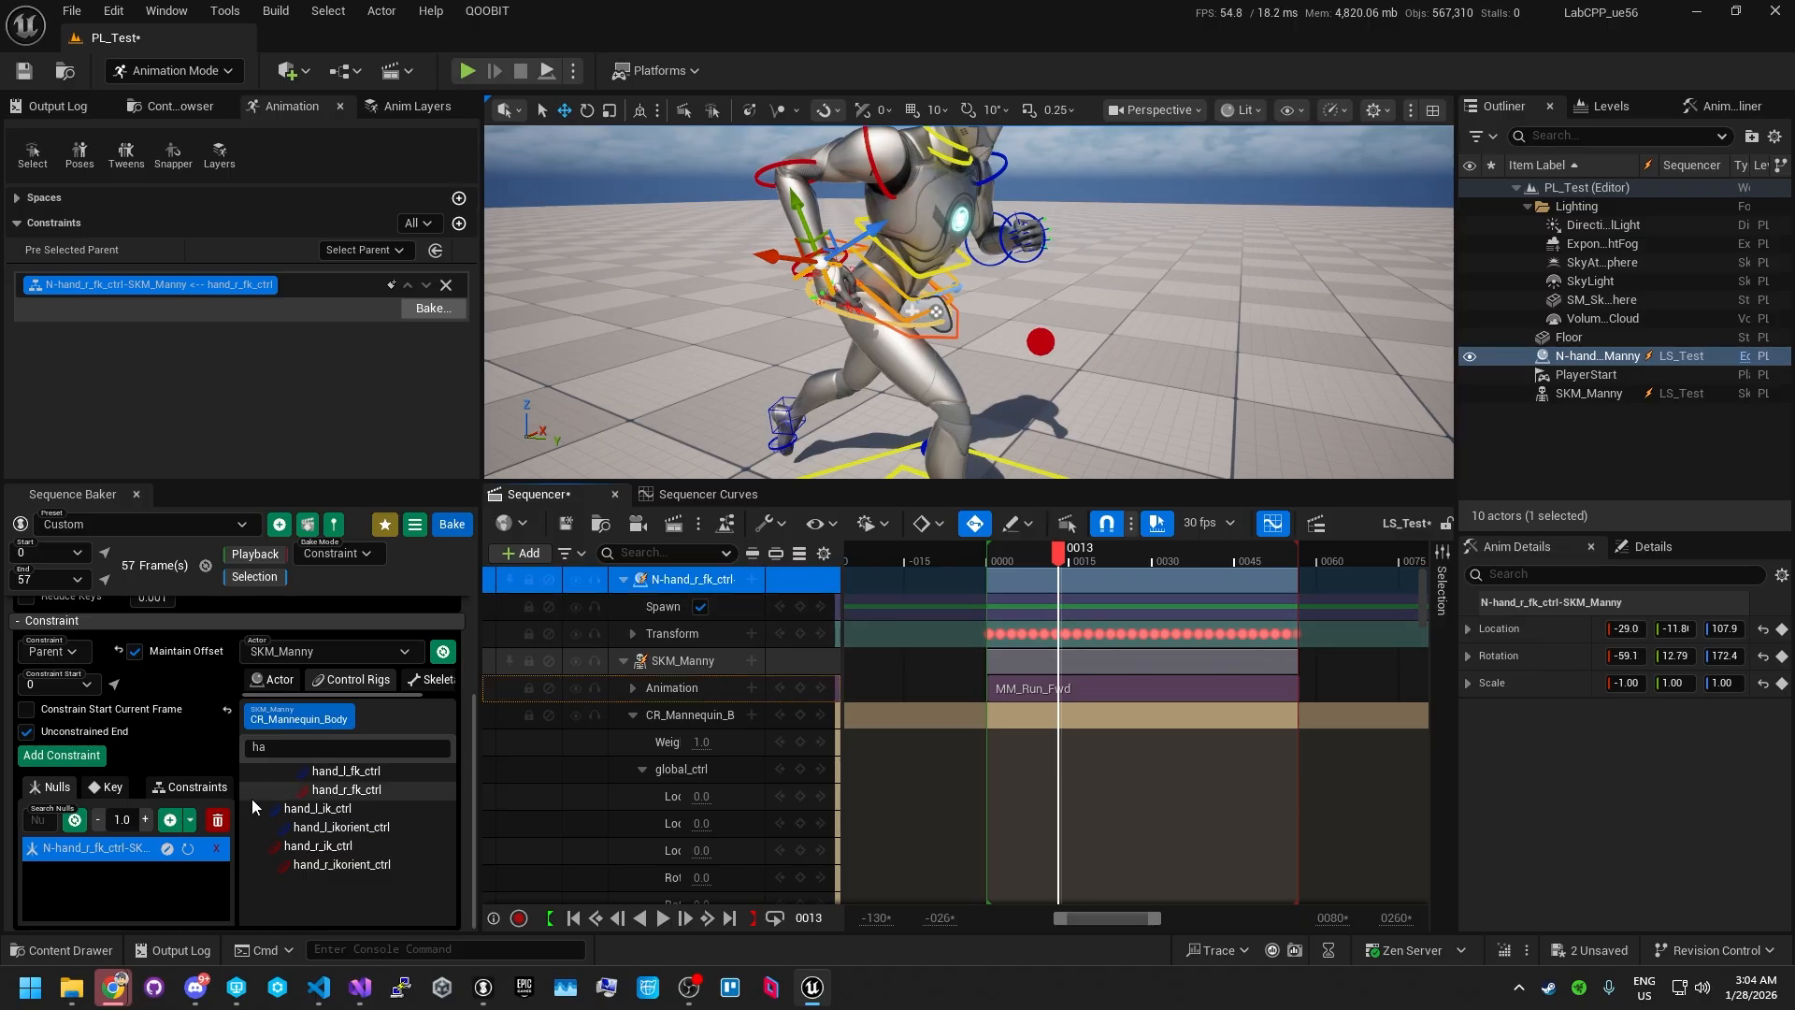
{"action": "left_click", "coordinate": [227, 820]}
{"action": "left_click", "coordinate": [956, 535]}
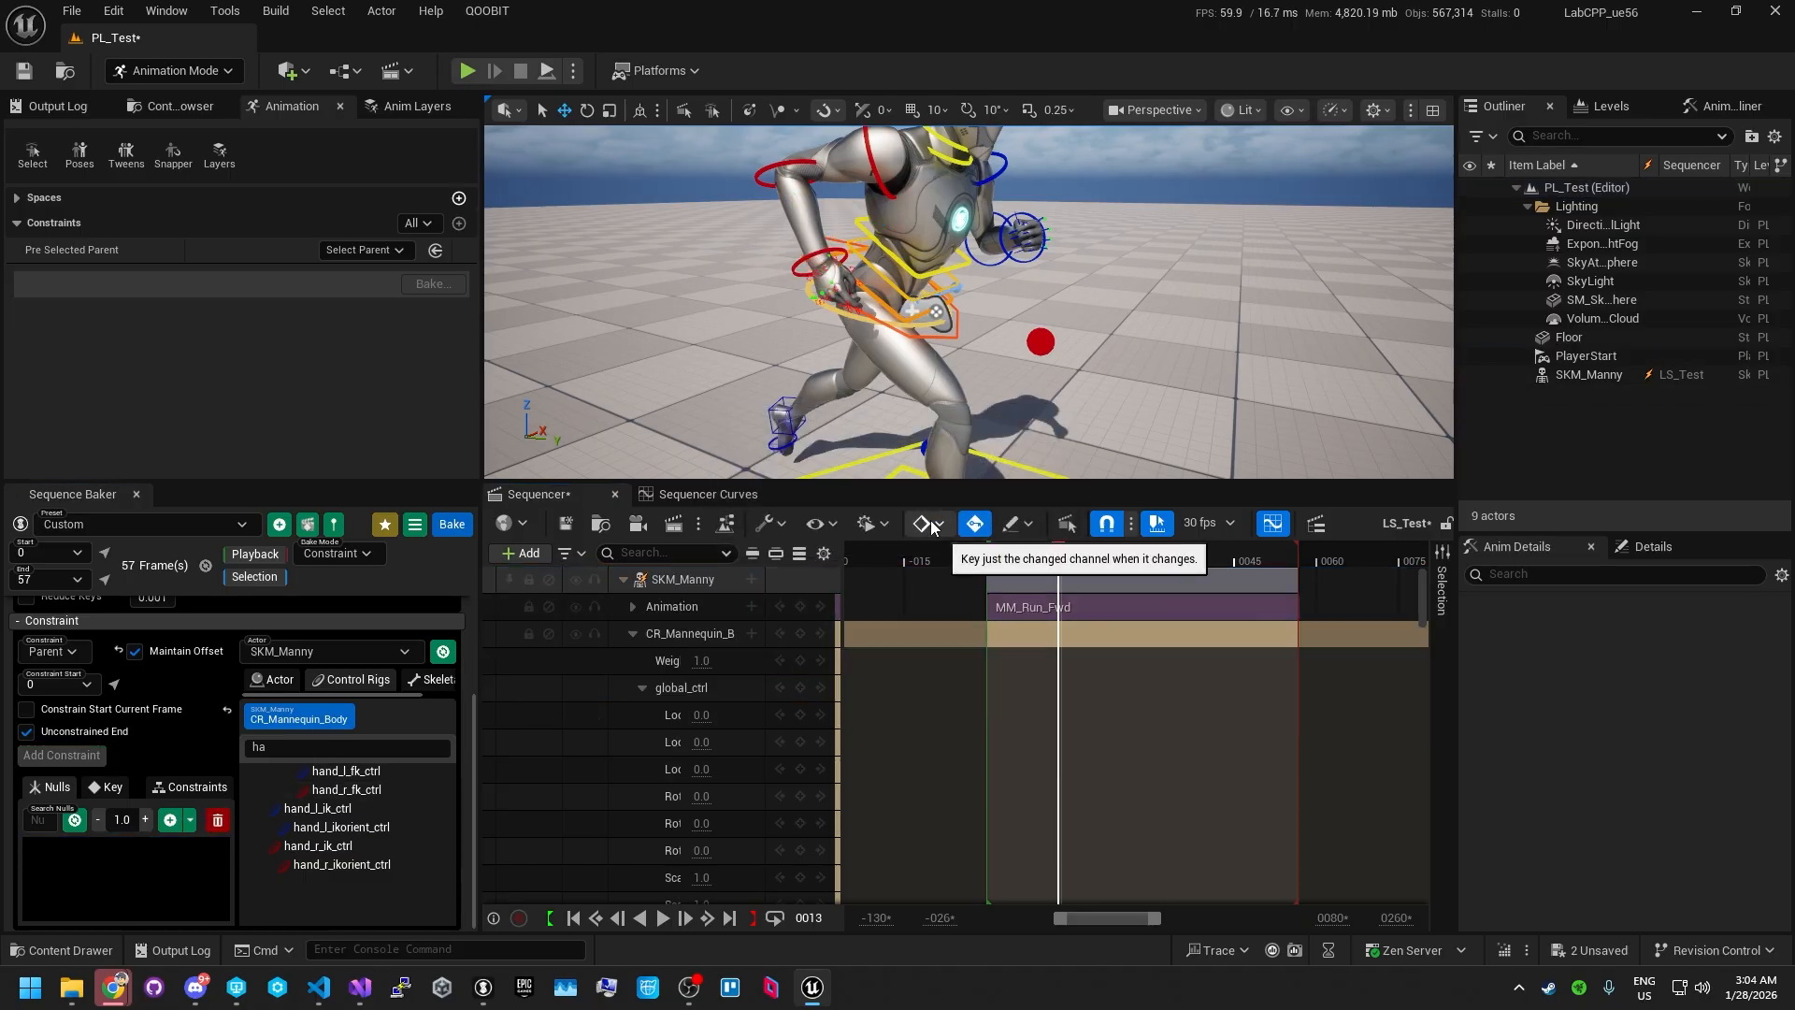
- Filter the CR_Mannequin_Body controls by "foot" and select foot_r_ik_ctrl
{"action": "left_click_drag", "start_coordinate": [935, 379], "coordinate": [669, 376], "text": "alt"}
{"action": "middle_click_drag", "start_coordinate": [669, 375], "coordinate": [825, 483]}
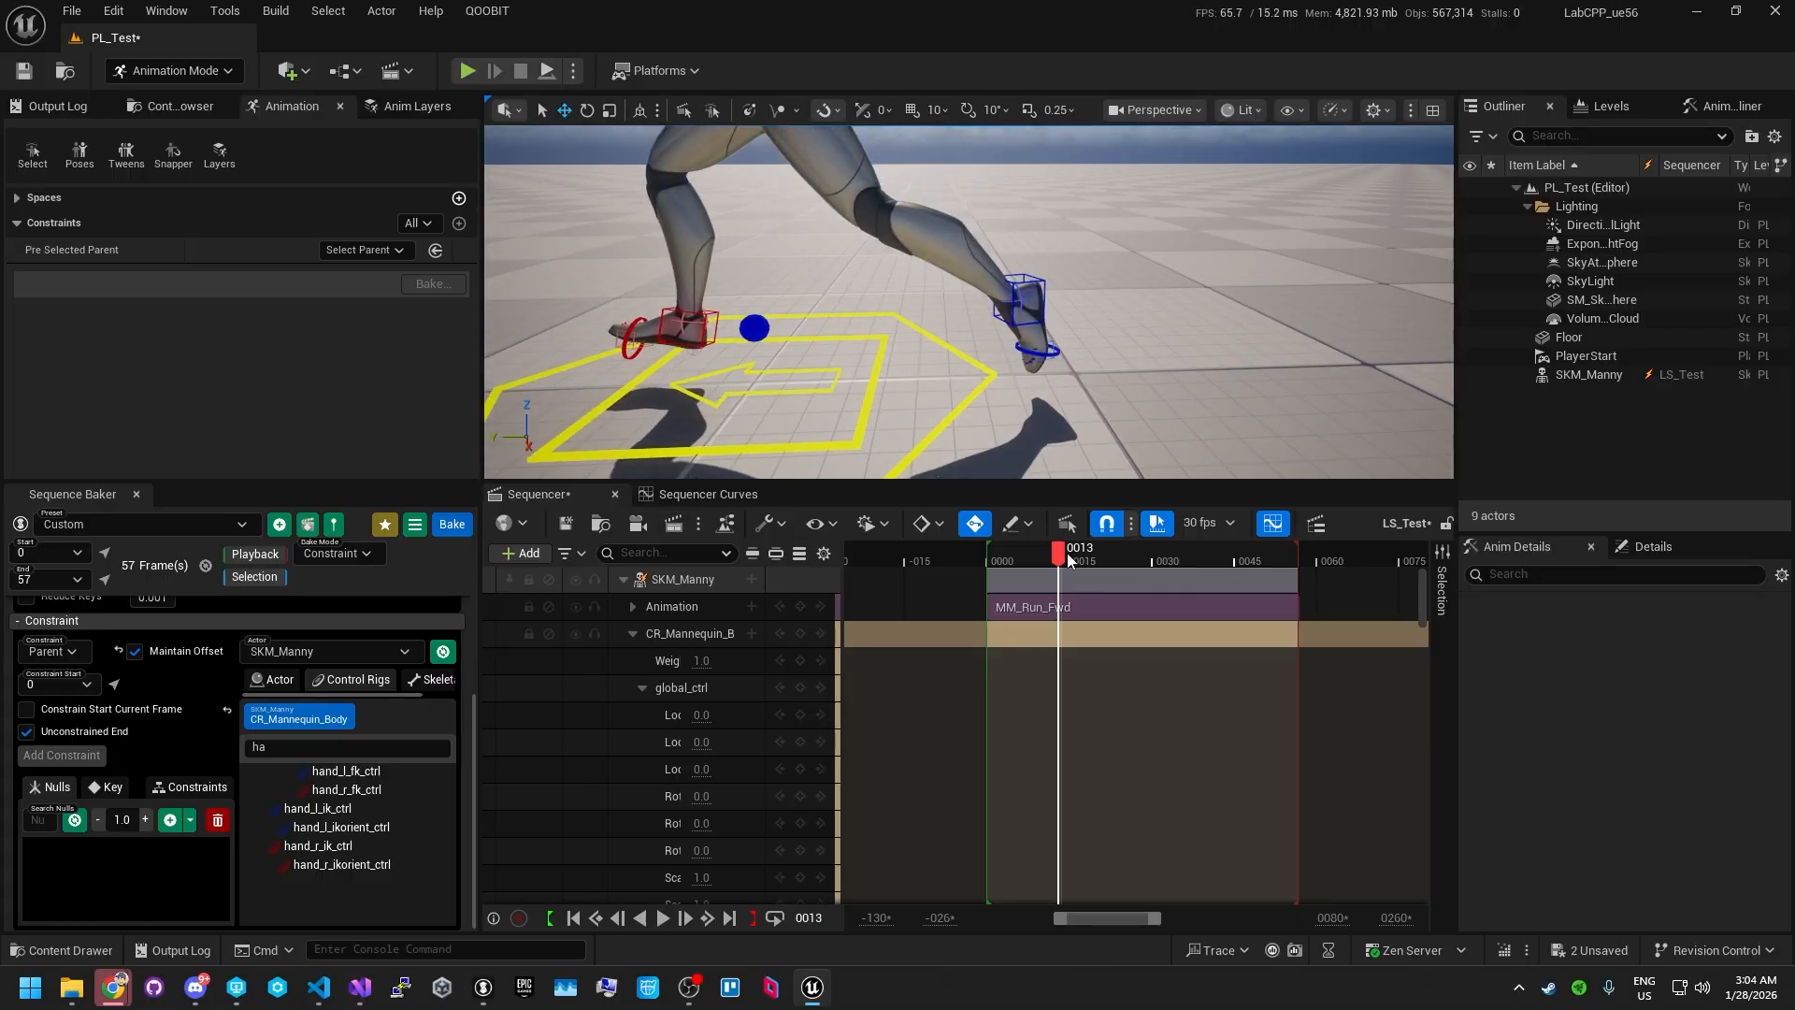
{"action": "left_click_drag", "start_coordinate": [1068, 559], "coordinate": [1036, 559]}
{"action": "left_click", "coordinate": [336, 747]}
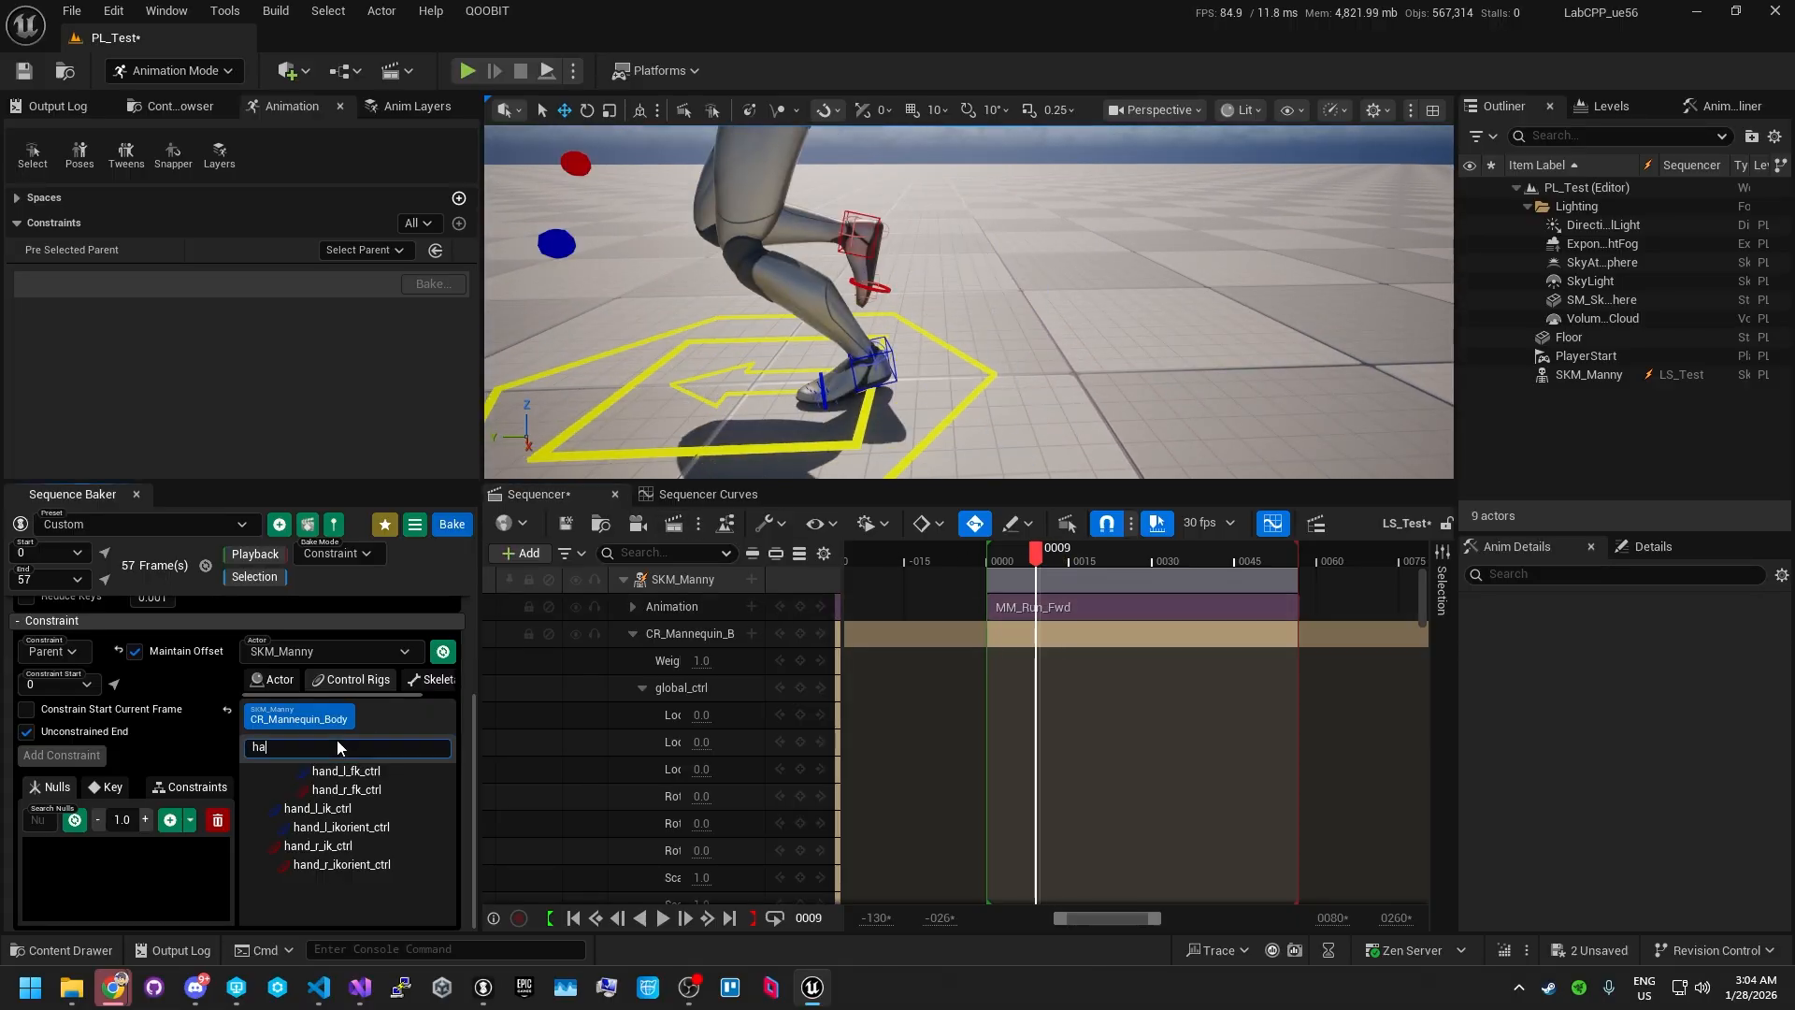
{"action": "key", "text": "ctrl+a"}
{"action": "type", "text": "foot"}
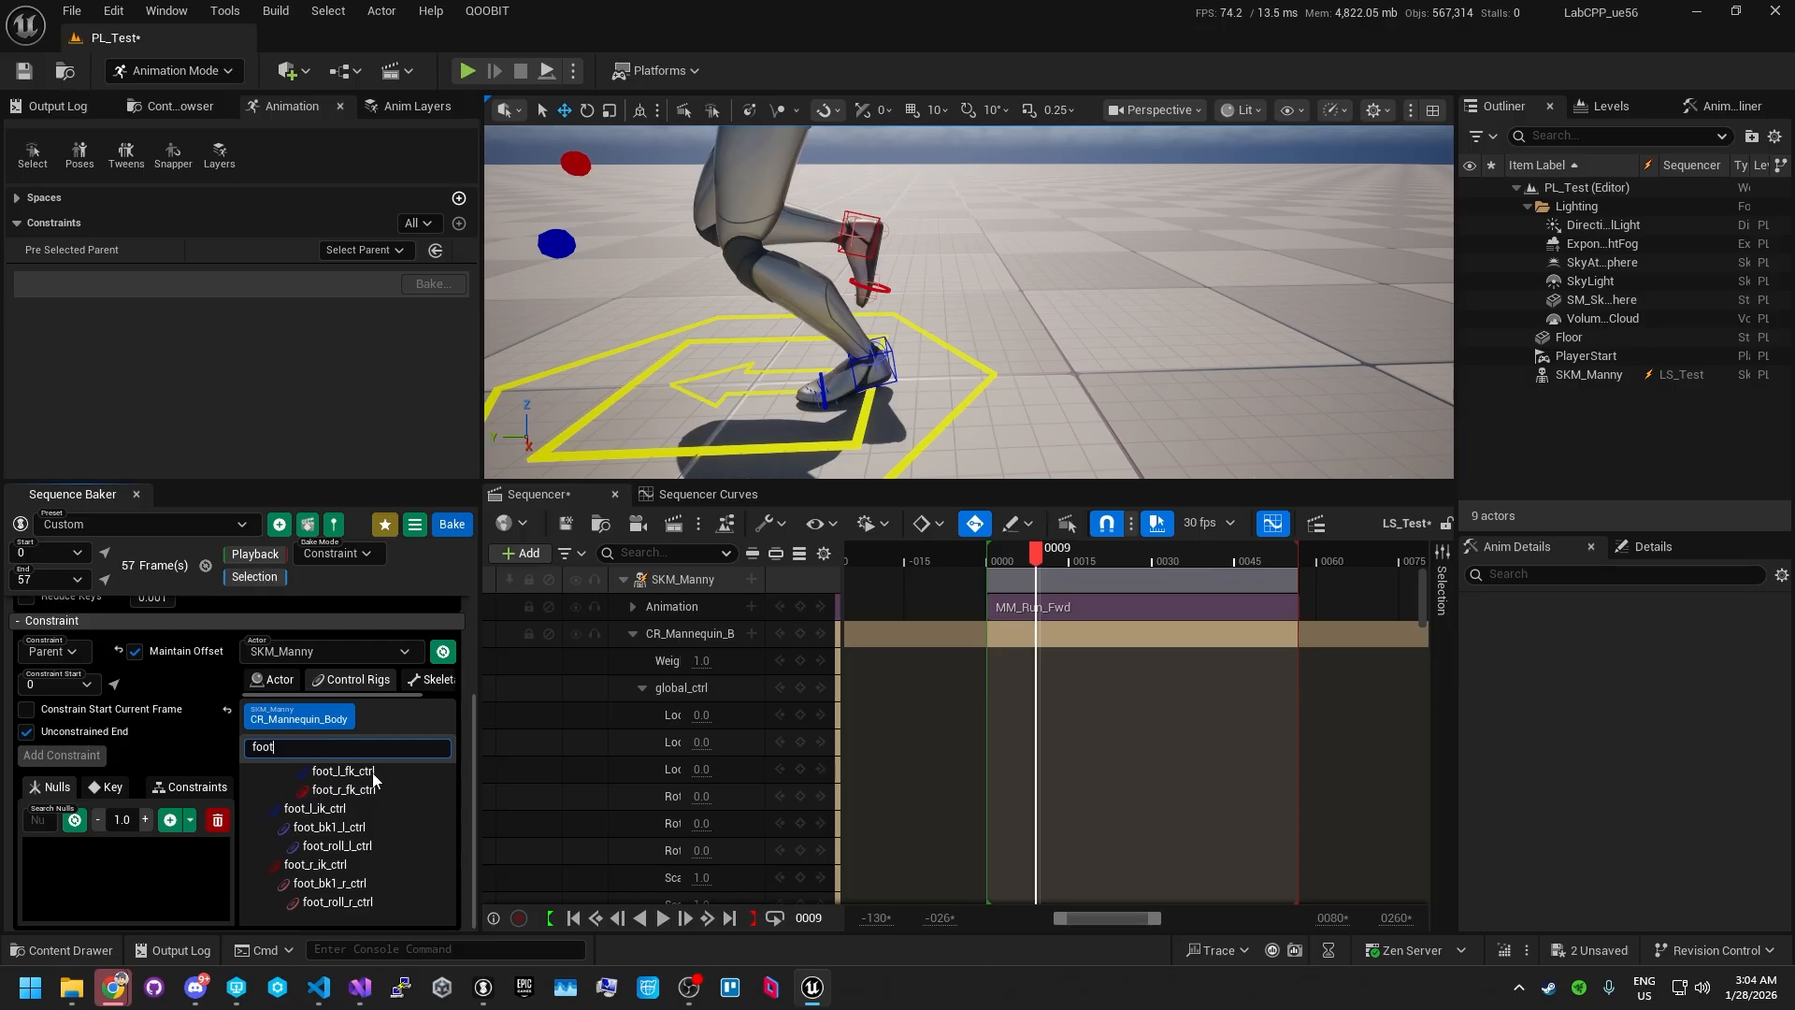
{"action": "left_click", "coordinate": [315, 864]}
- At frame 15, select the left foot's foot_l_ik_ctrl instead and create a null at that control
{"action": "left_click_drag", "start_coordinate": [1068, 563], "coordinate": [1074, 558]}
{"action": "left_click_drag", "start_coordinate": [1042, 327], "coordinate": [991, 338], "text": "alt"}
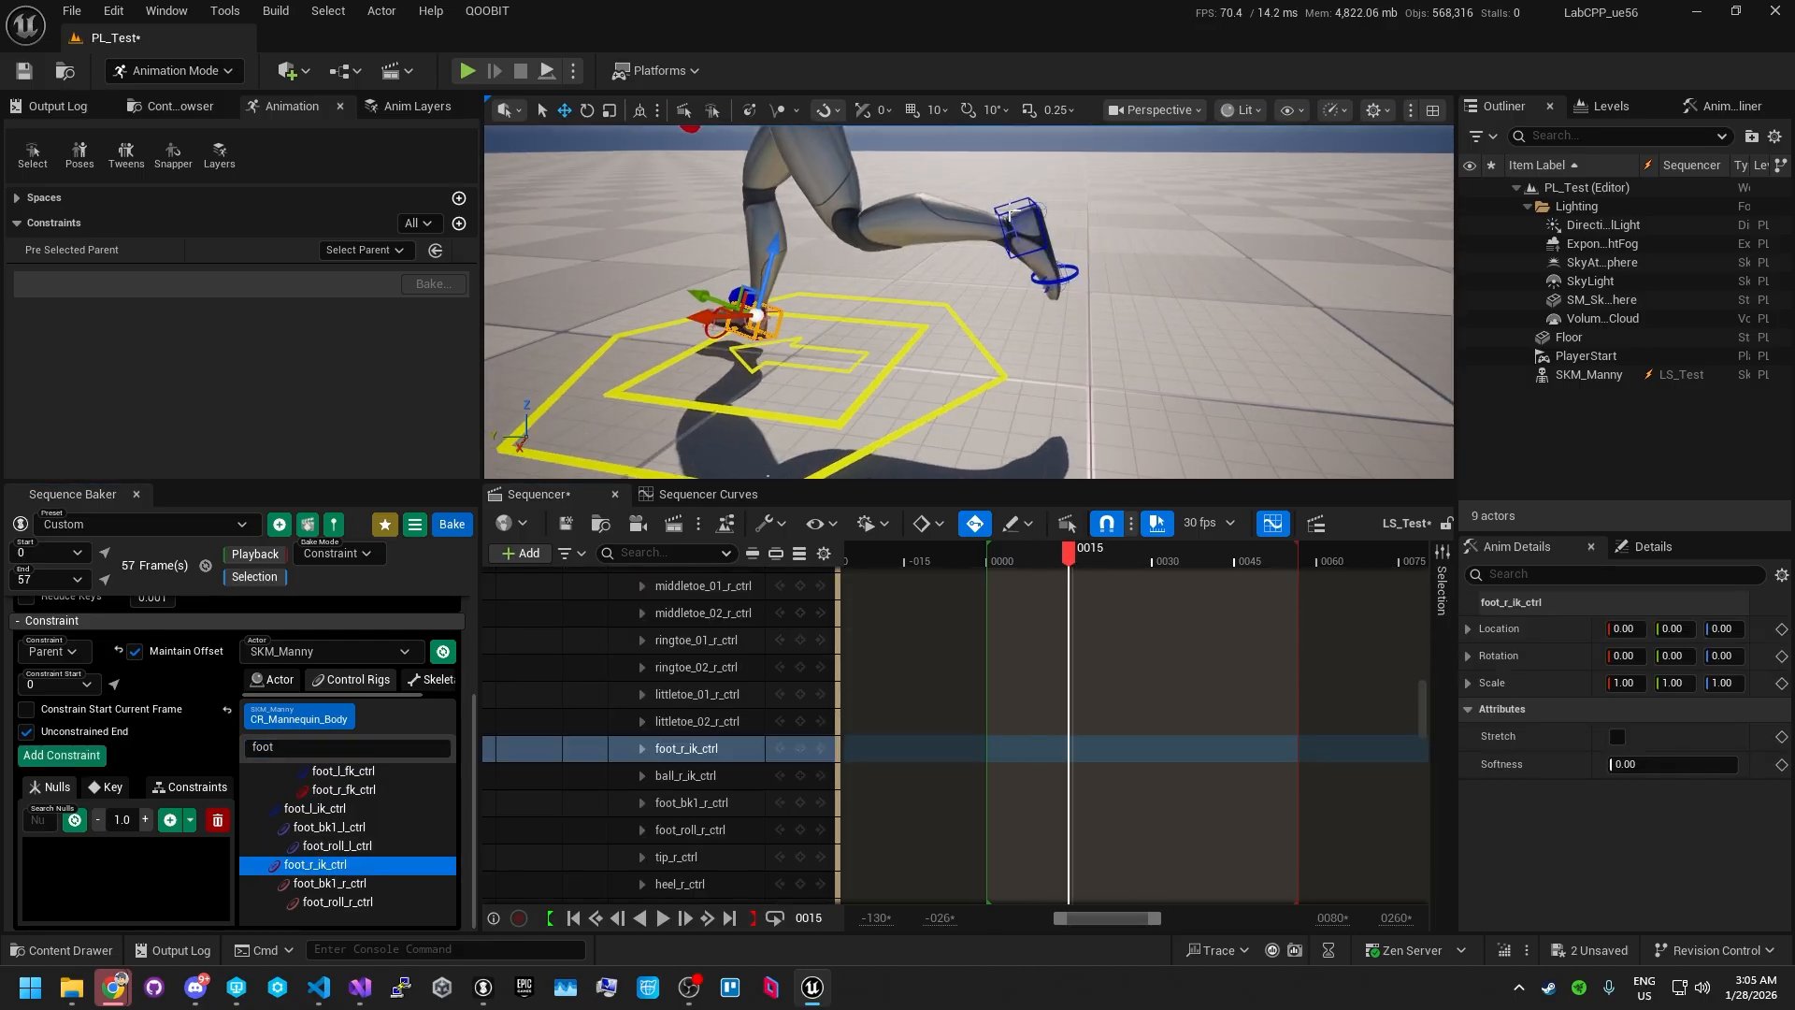
{"action": "left_click", "coordinate": [1012, 215]}
{"action": "key", "text": "f"}
{"action": "left_click_drag", "start_coordinate": [941, 254], "coordinate": [1029, 342], "text": "alt"}
{"action": "scroll", "coordinate": [991, 300], "scroll_direction": "down", "scroll_amount": 5}
{"action": "mouse_move", "coordinate": [1053, 364]}
{"action": "middle_mouse_down", "text": "alt"}
{"action": "mouse_move", "coordinate": [972, 337]}
{"action": "mouse_move", "coordinate": [1053, 365]}
{"action": "middle_mouse_up", "text": "alt"}
{"action": "left_click_drag", "start_coordinate": [1015, 391], "coordinate": [1010, 404], "text": "alt"}
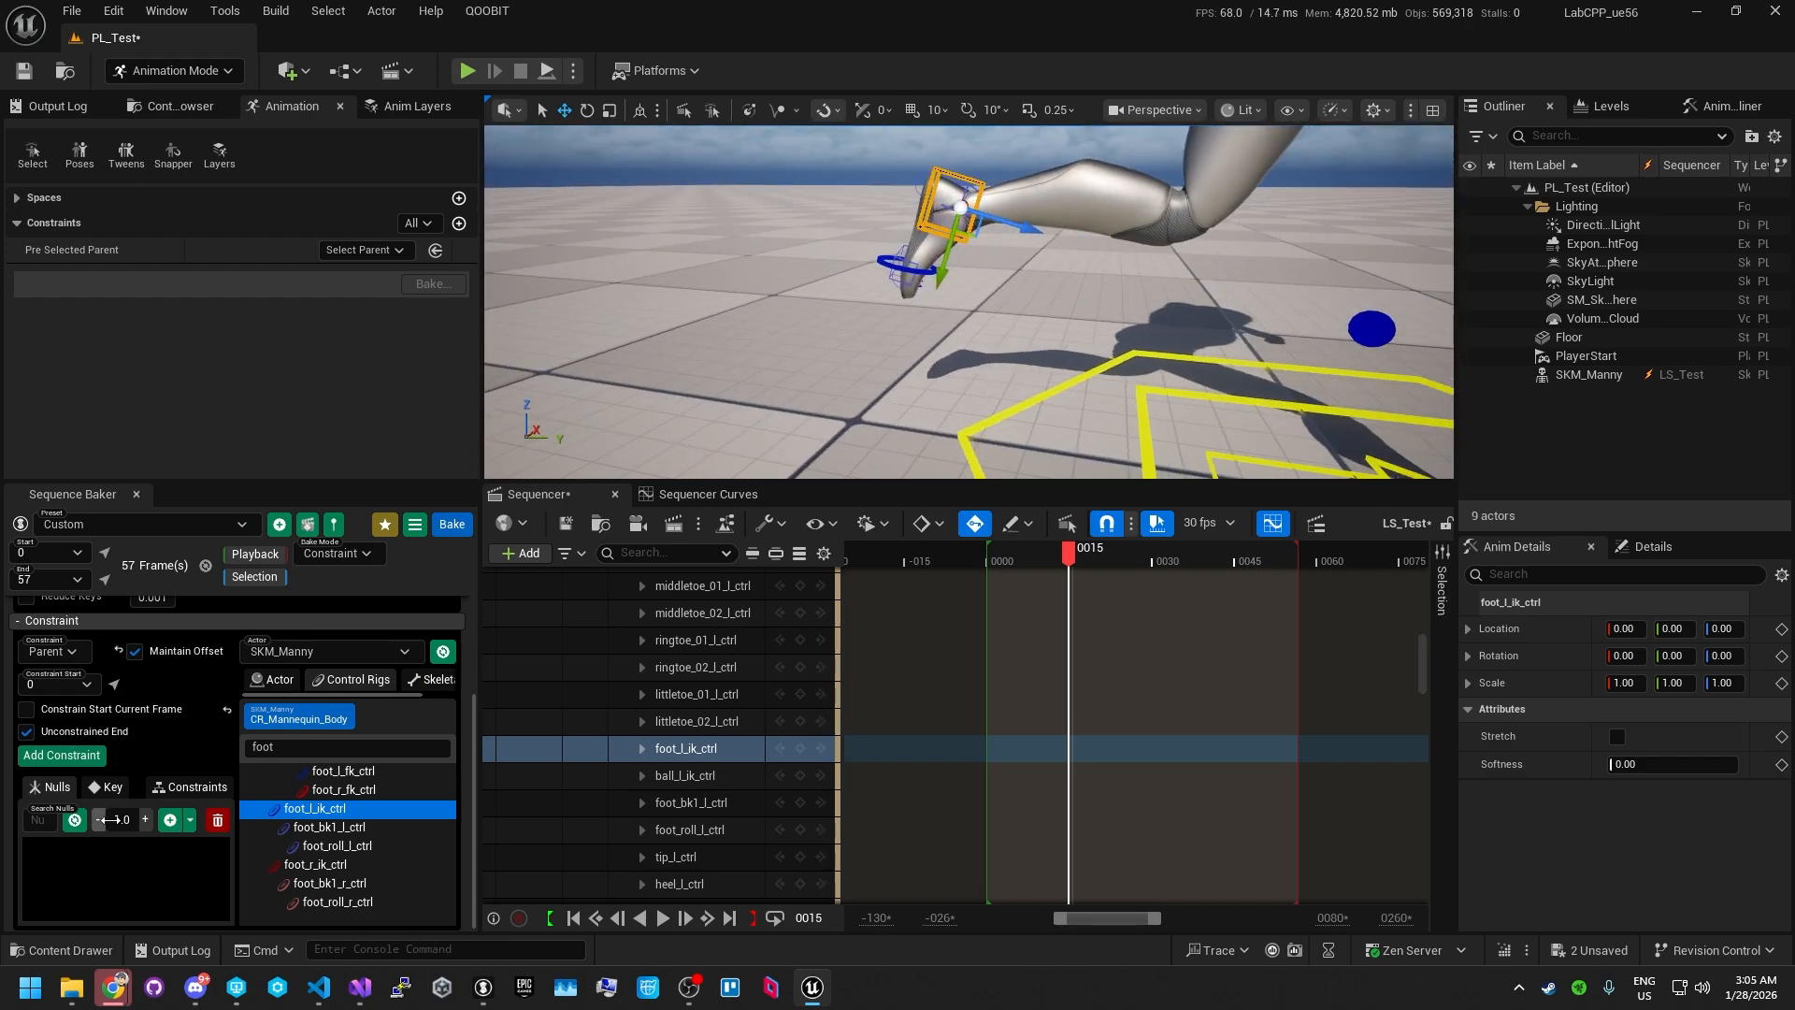
{"action": "left_click", "coordinate": [169, 820]}
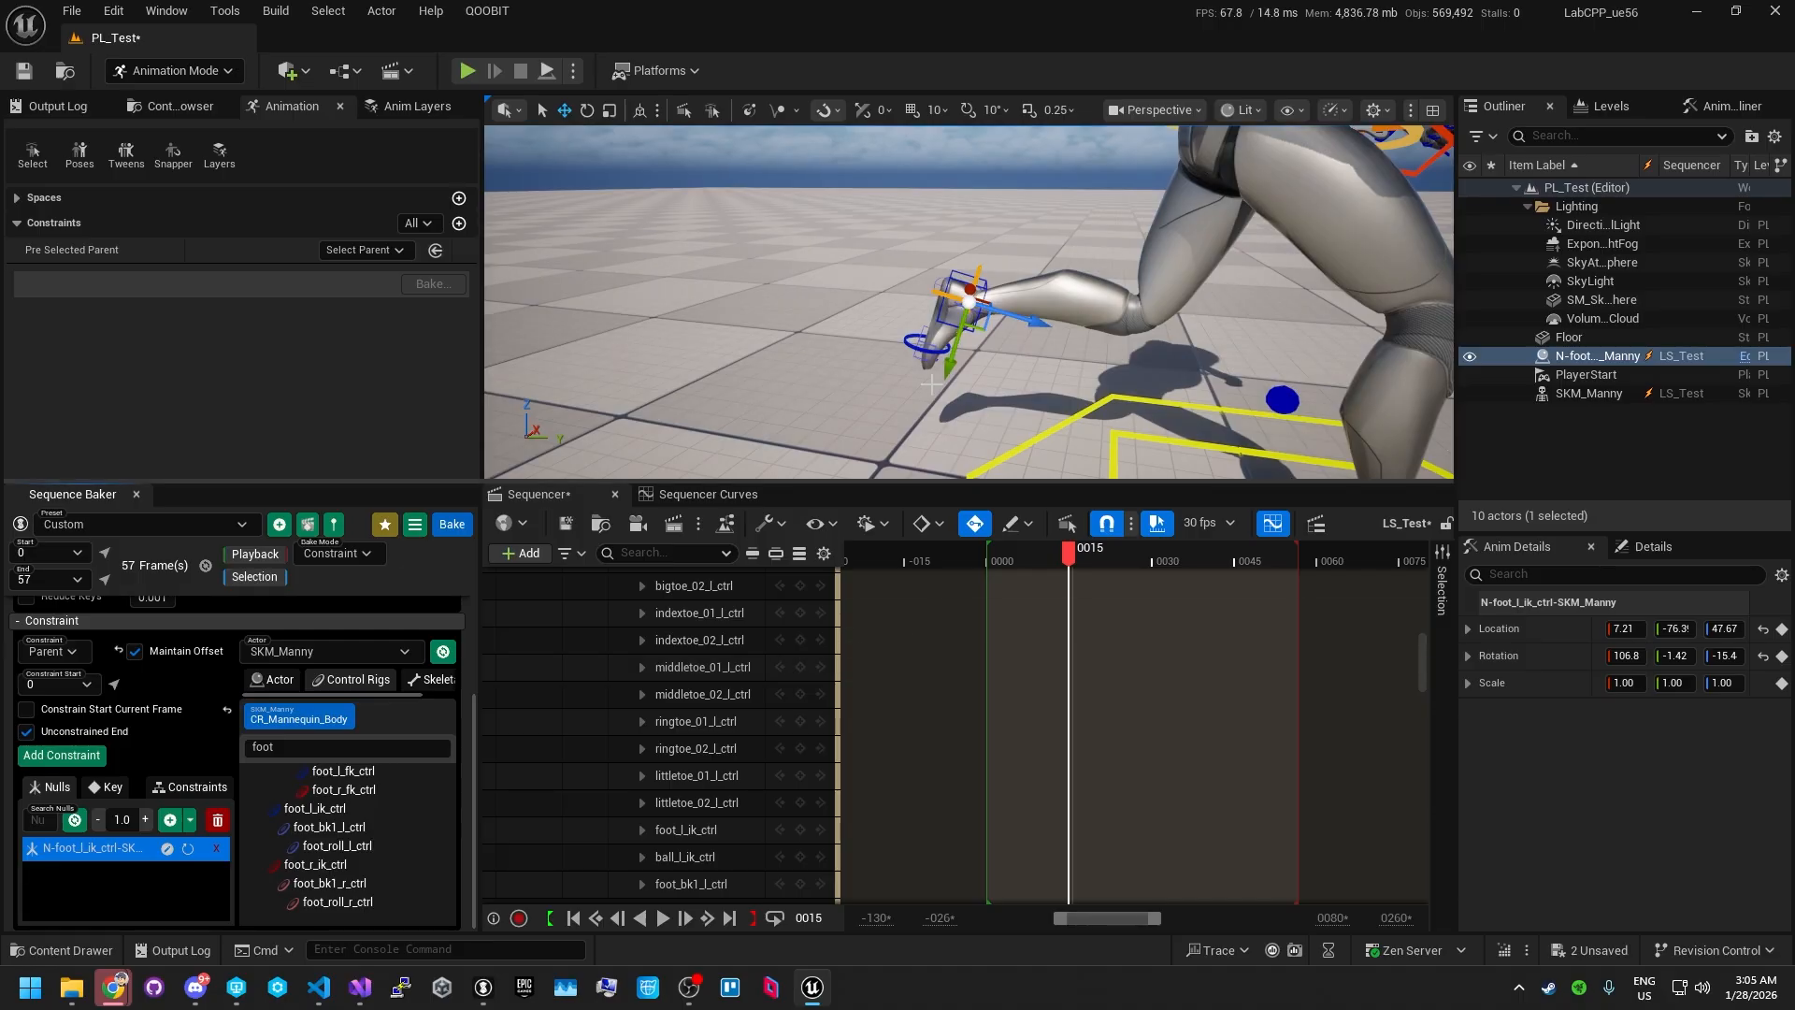
- Try moving the left foot null along its blue axis to about 5.15, -84, 50.1, and undo the move
{"action": "key", "text": "f"}
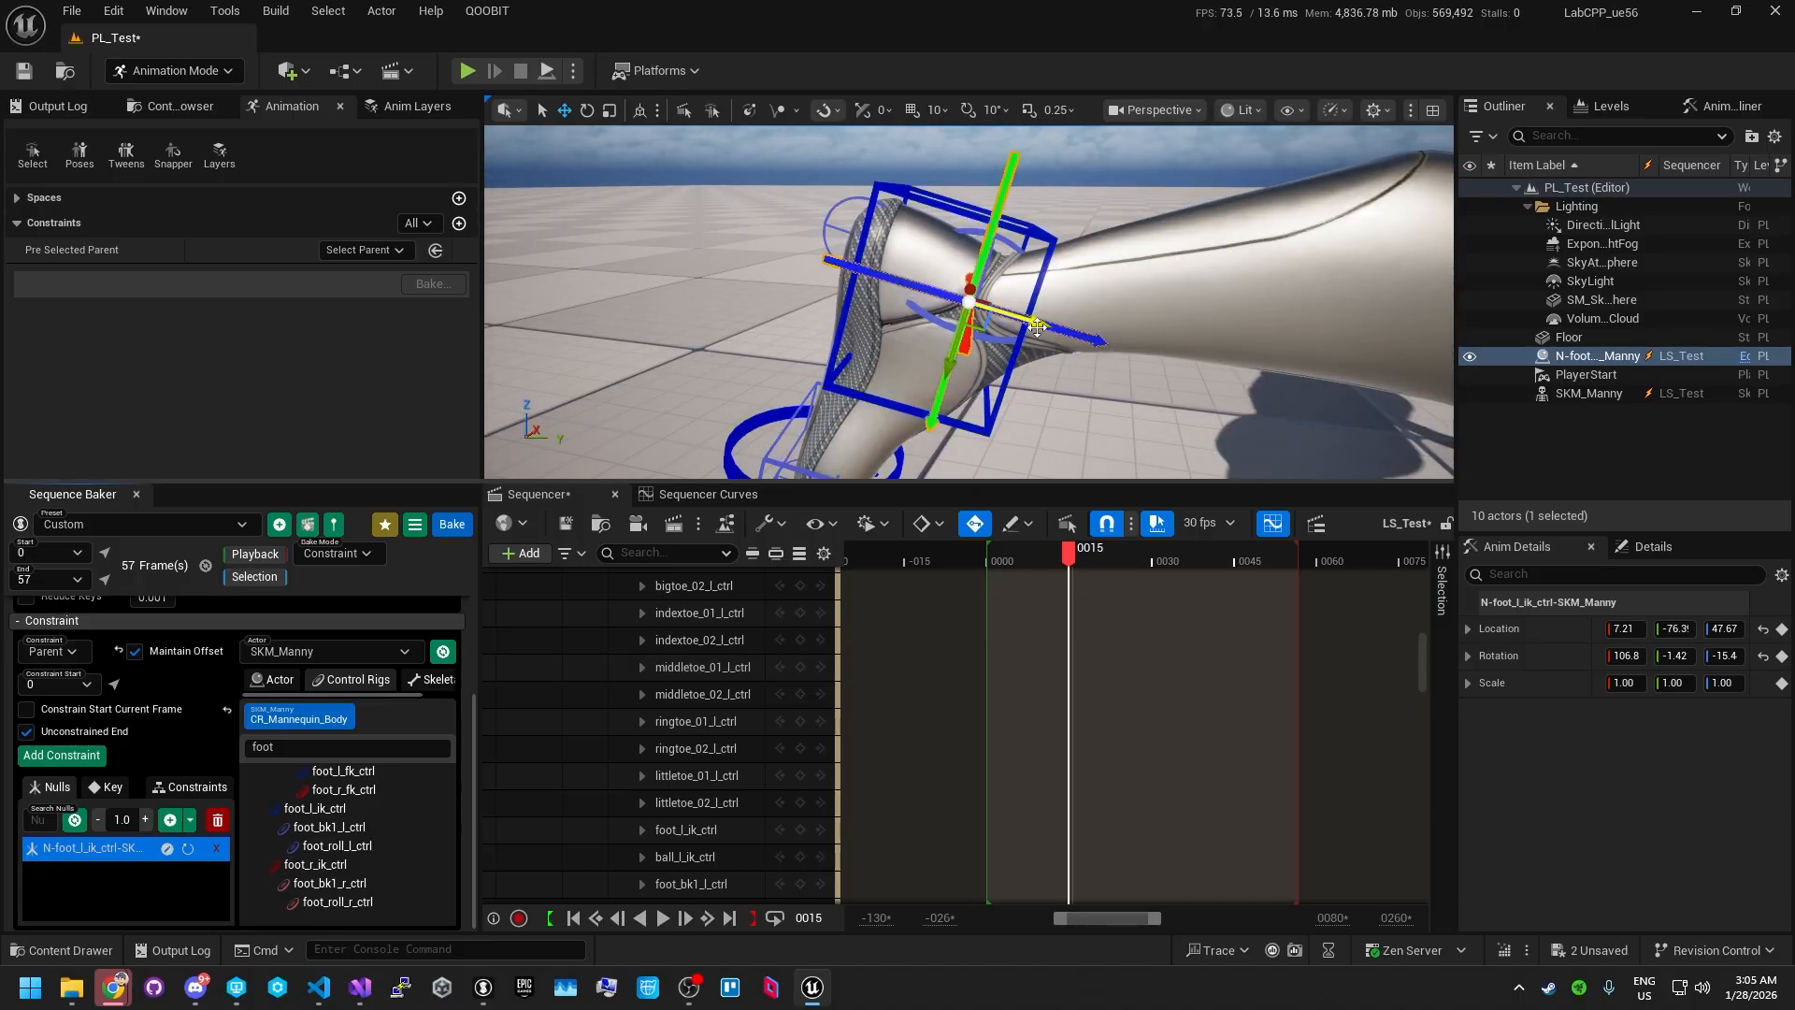
{"action": "left_click_drag", "start_coordinate": [1037, 326], "coordinate": [911, 289]}
{"action": "right_click_drag", "start_coordinate": [910, 289], "coordinate": [841, 289], "text": "alt"}
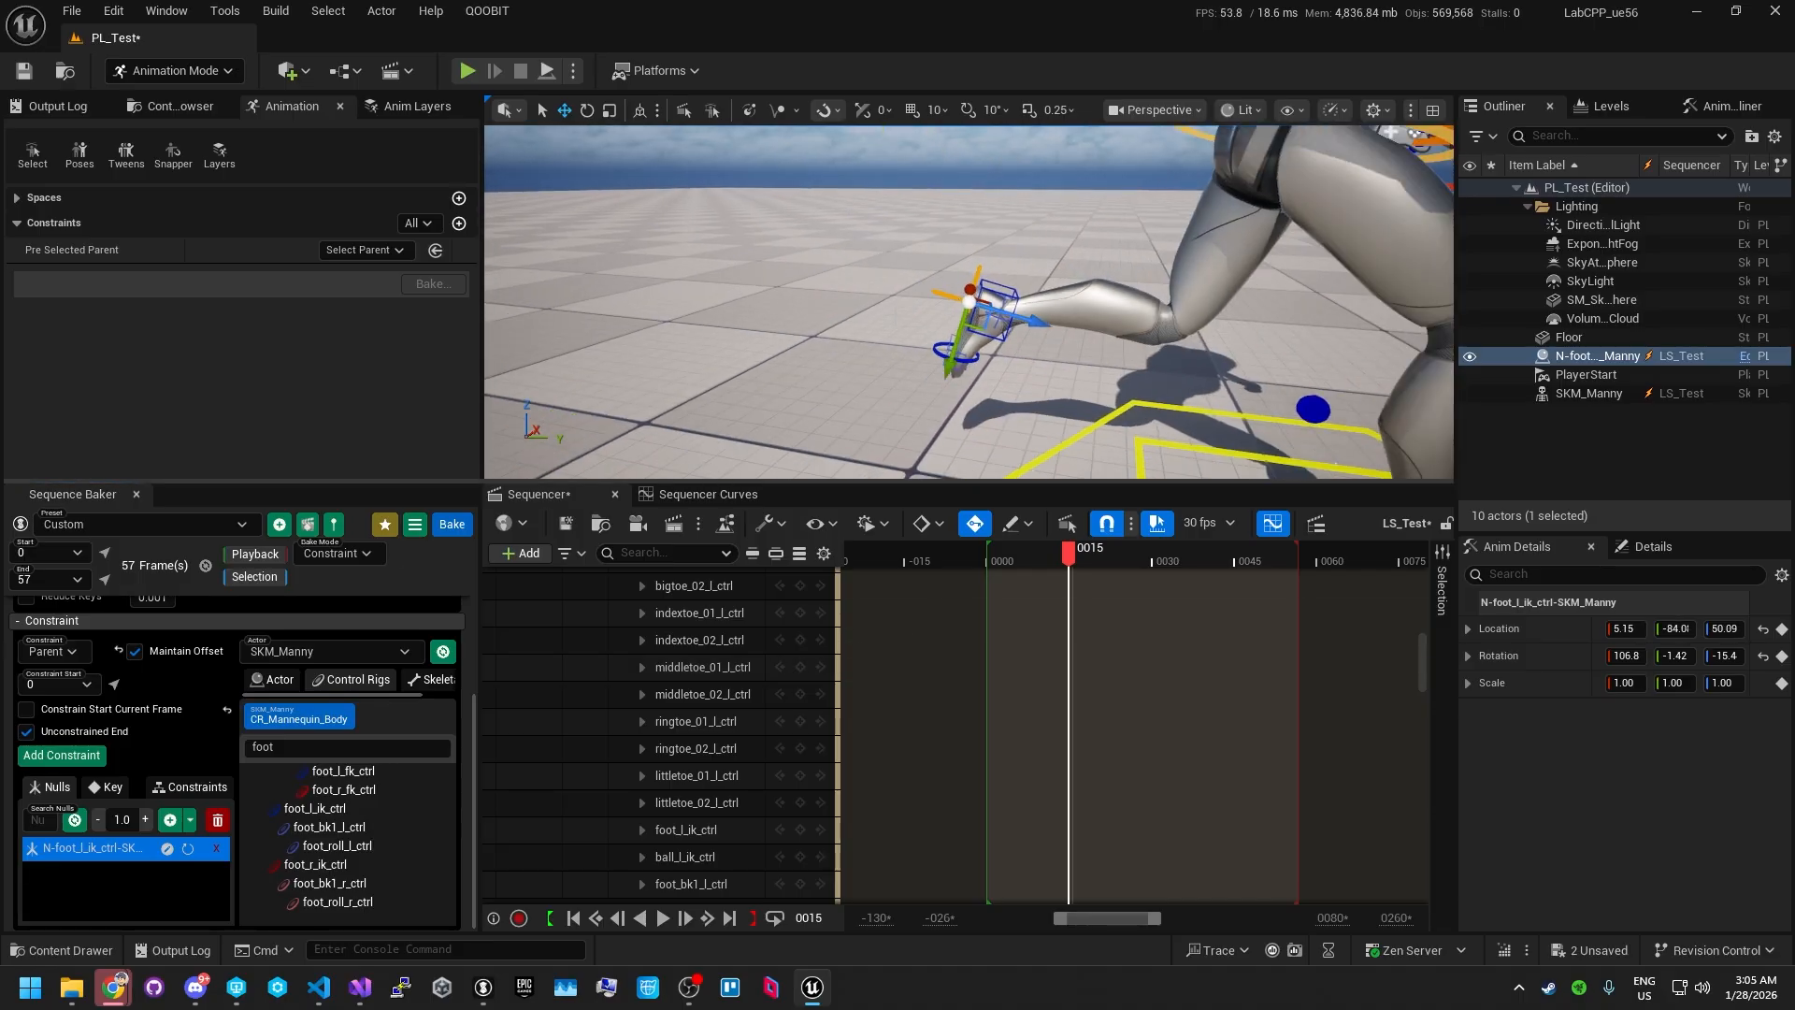
{"action": "key", "text": "f"}
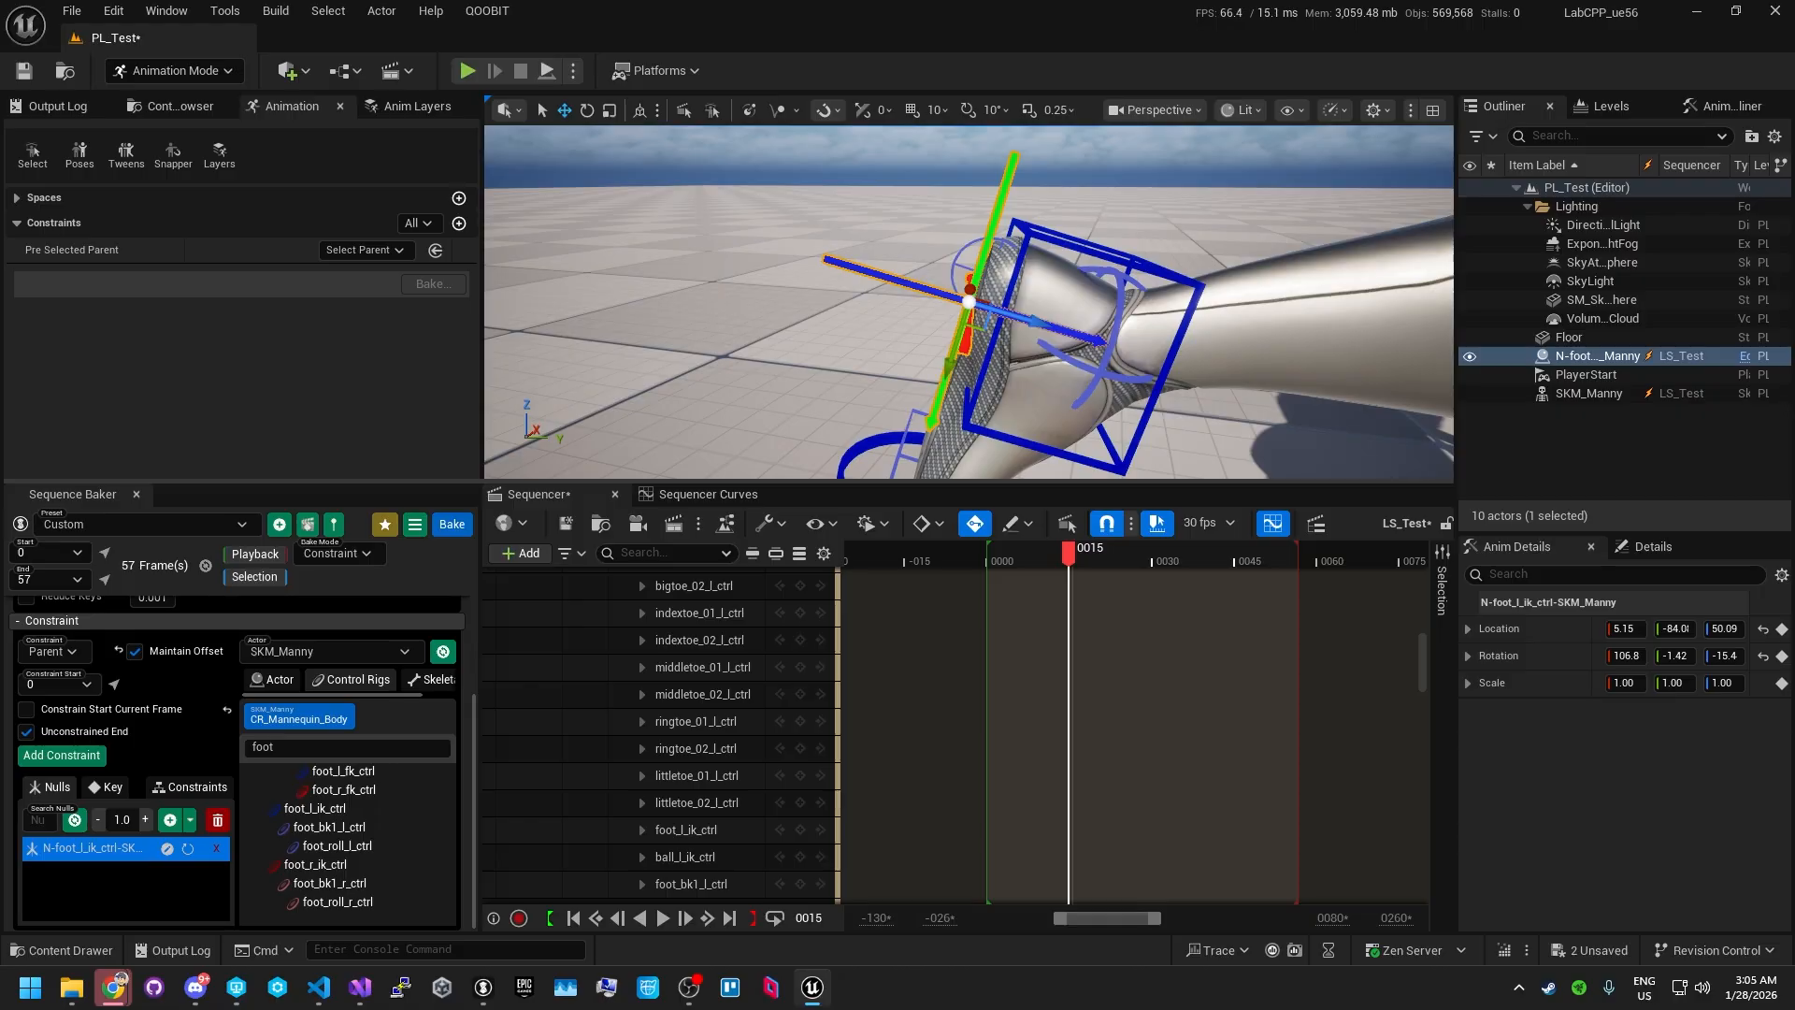
{"action": "key", "text": "ctrl+z"}
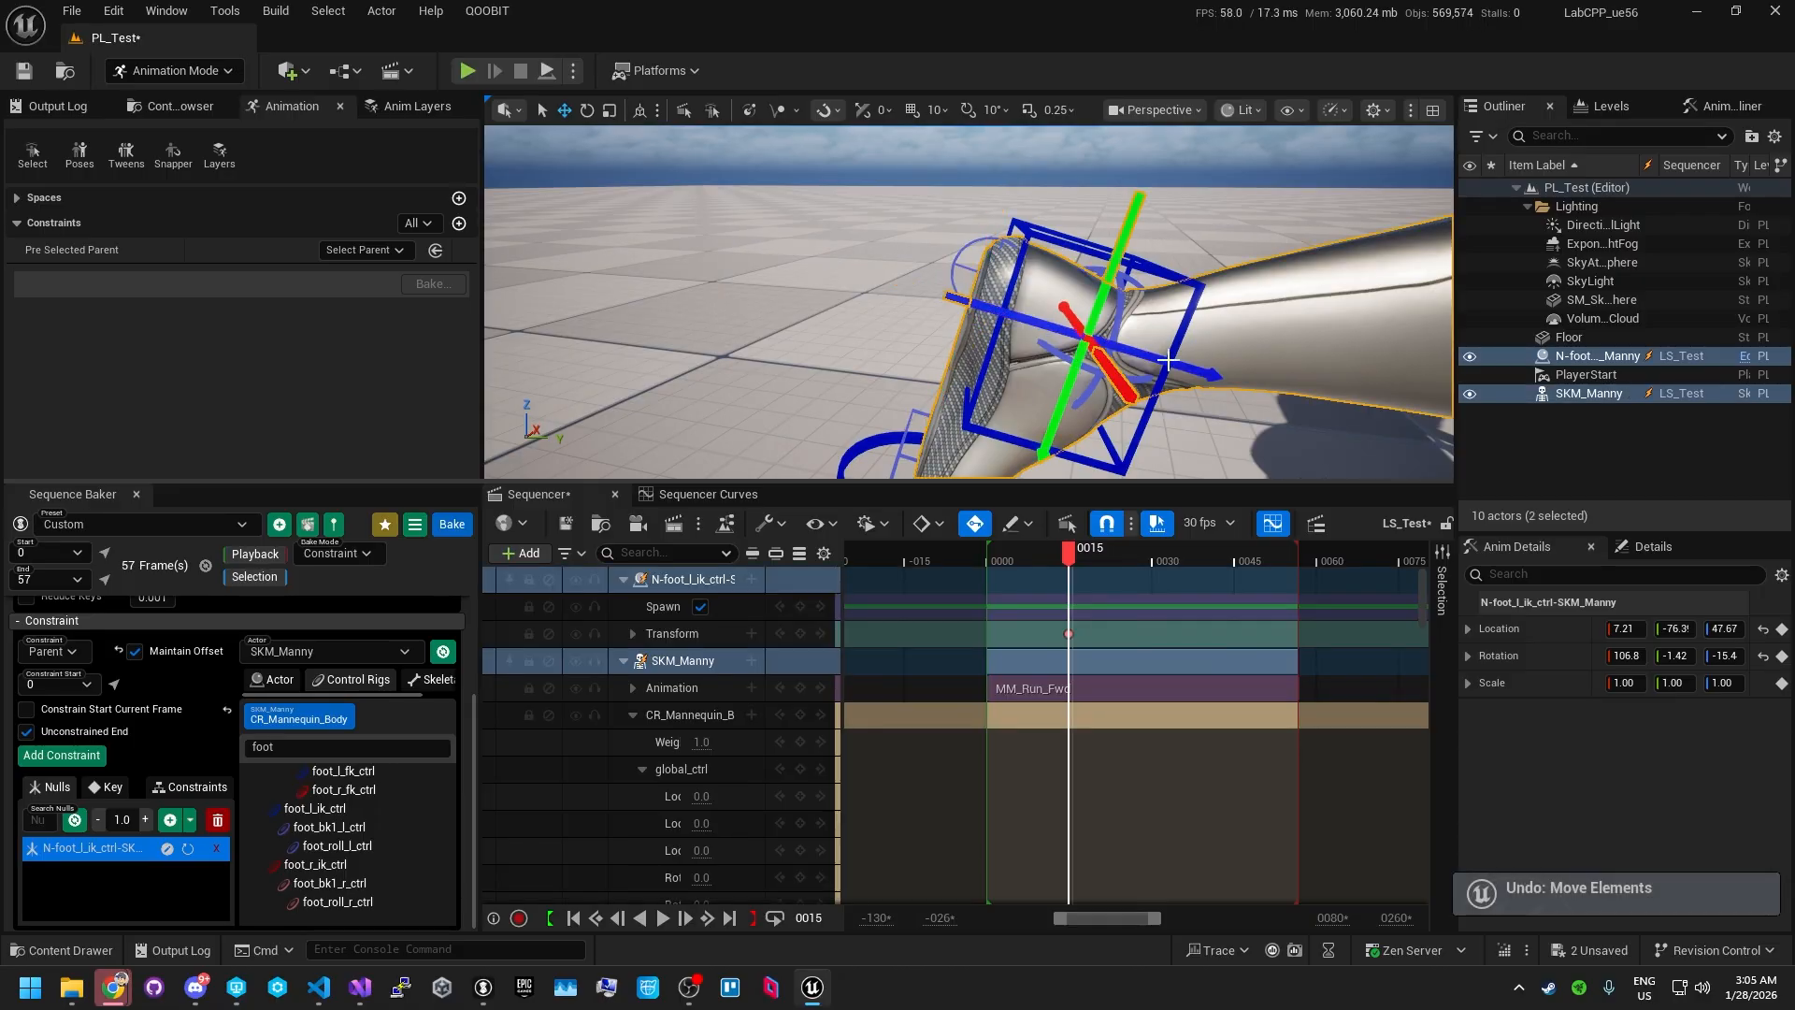
- Select only the left foot null and move it to the back of the heel, at about 5.6, -82.6, 53
{"action": "left_click", "coordinate": [1121, 345]}
{"action": "left_click", "coordinate": [1066, 388]}
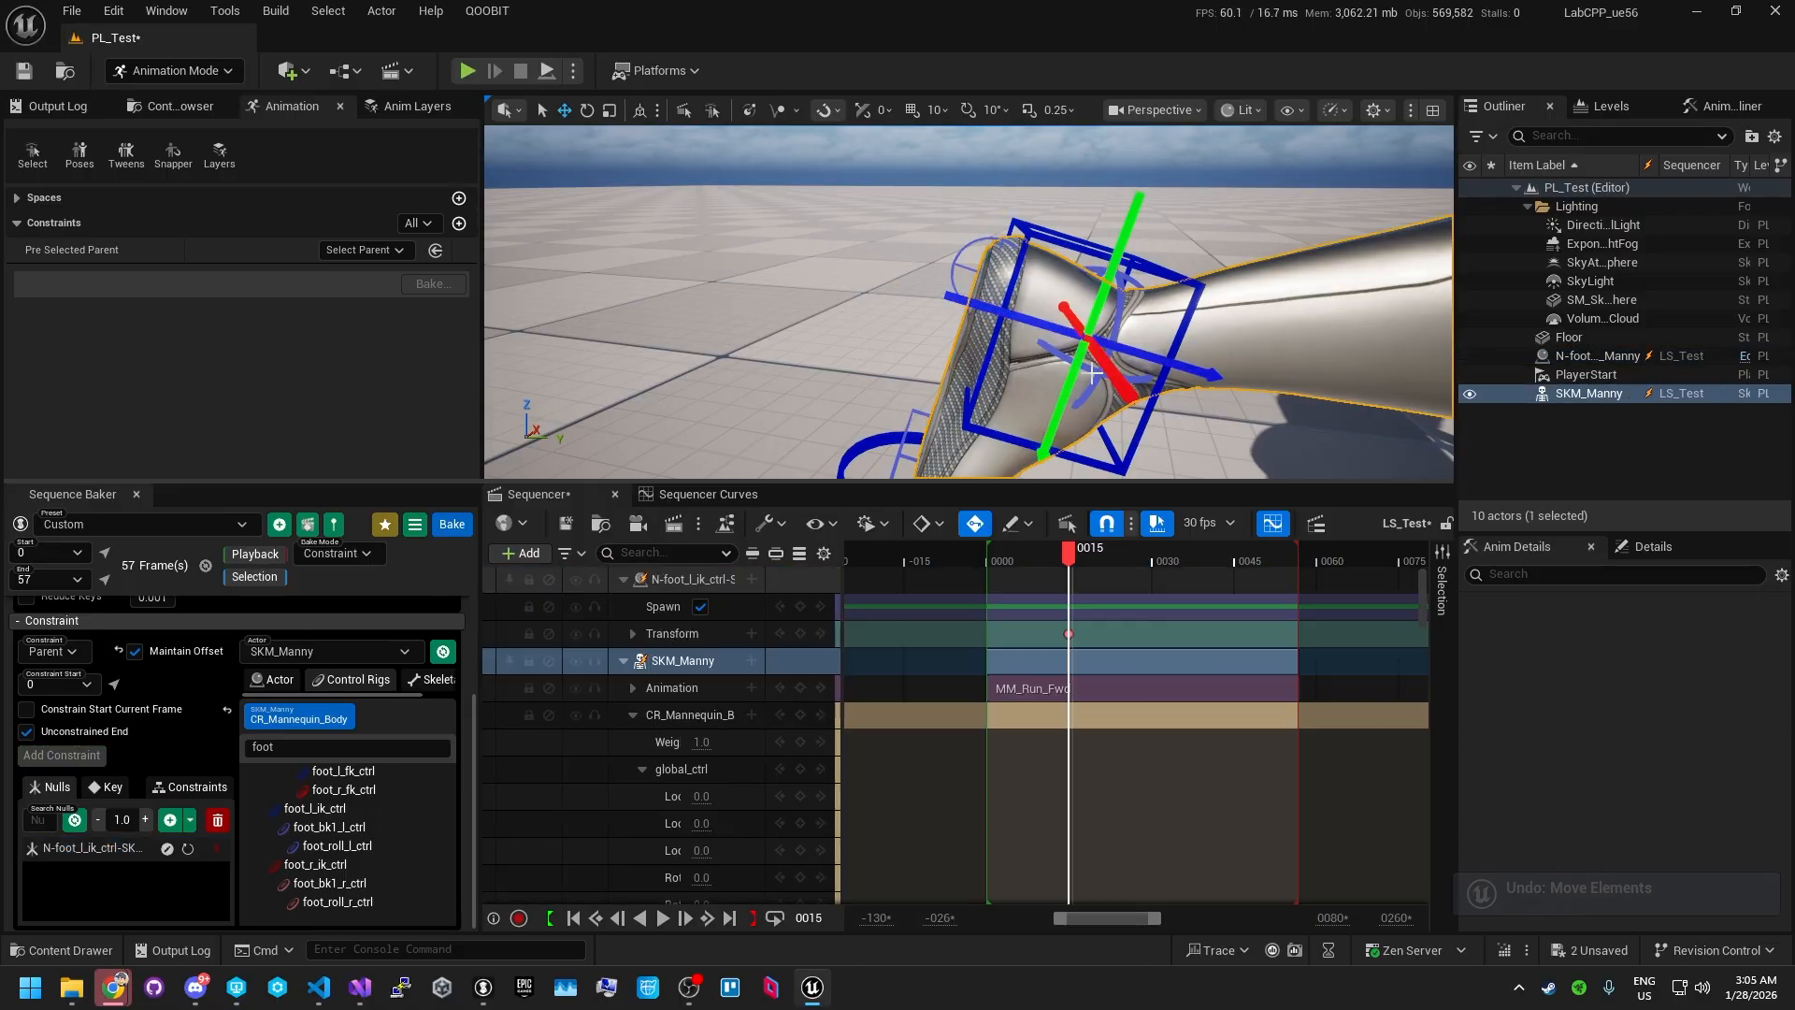
{"action": "left_click", "coordinate": [1049, 436]}
{"action": "left_click_drag", "start_coordinate": [1139, 354], "coordinate": [1103, 318]}
{"action": "key", "text": "f"}
{"action": "left_click_drag", "start_coordinate": [936, 363], "coordinate": [968, 327], "text": "alt"}
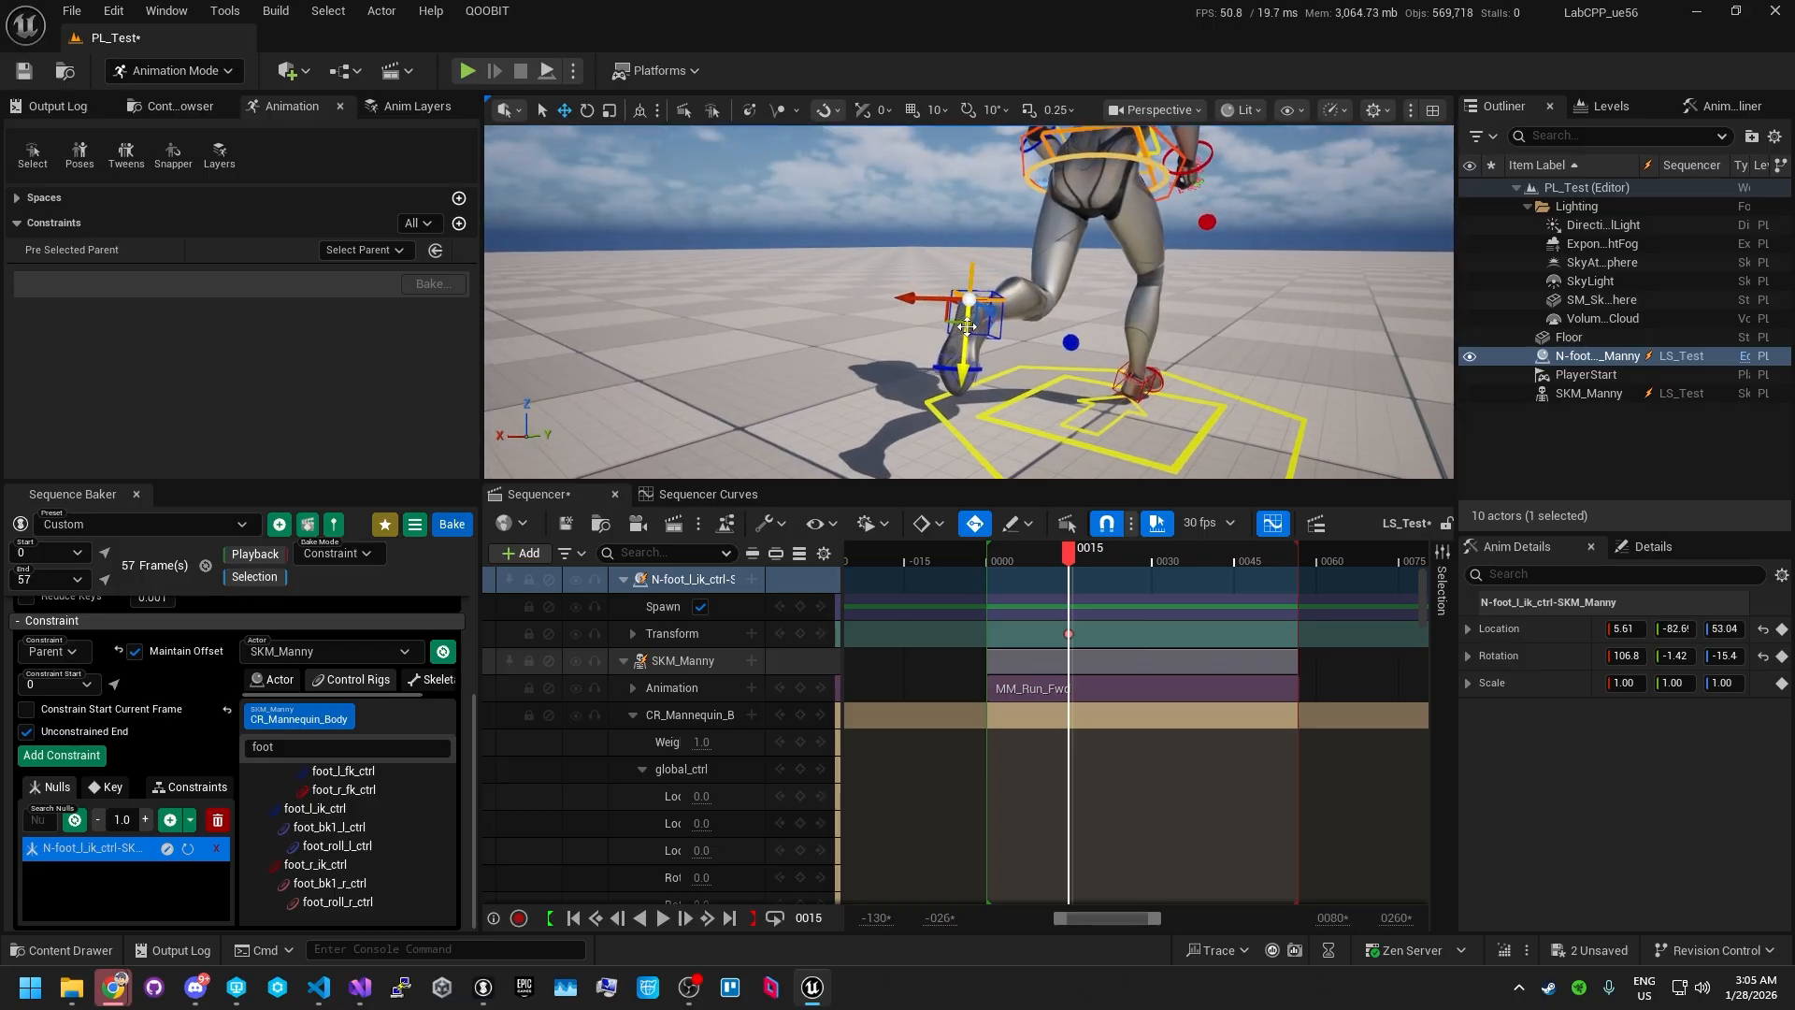
{"action": "right_click_drag", "start_coordinate": [968, 326], "coordinate": [987, 427], "text": "alt"}
- Recall the console command r.SetNearClipPlane 0.001 from the command history and run it
{"action": "left_click", "coordinate": [534, 953]}
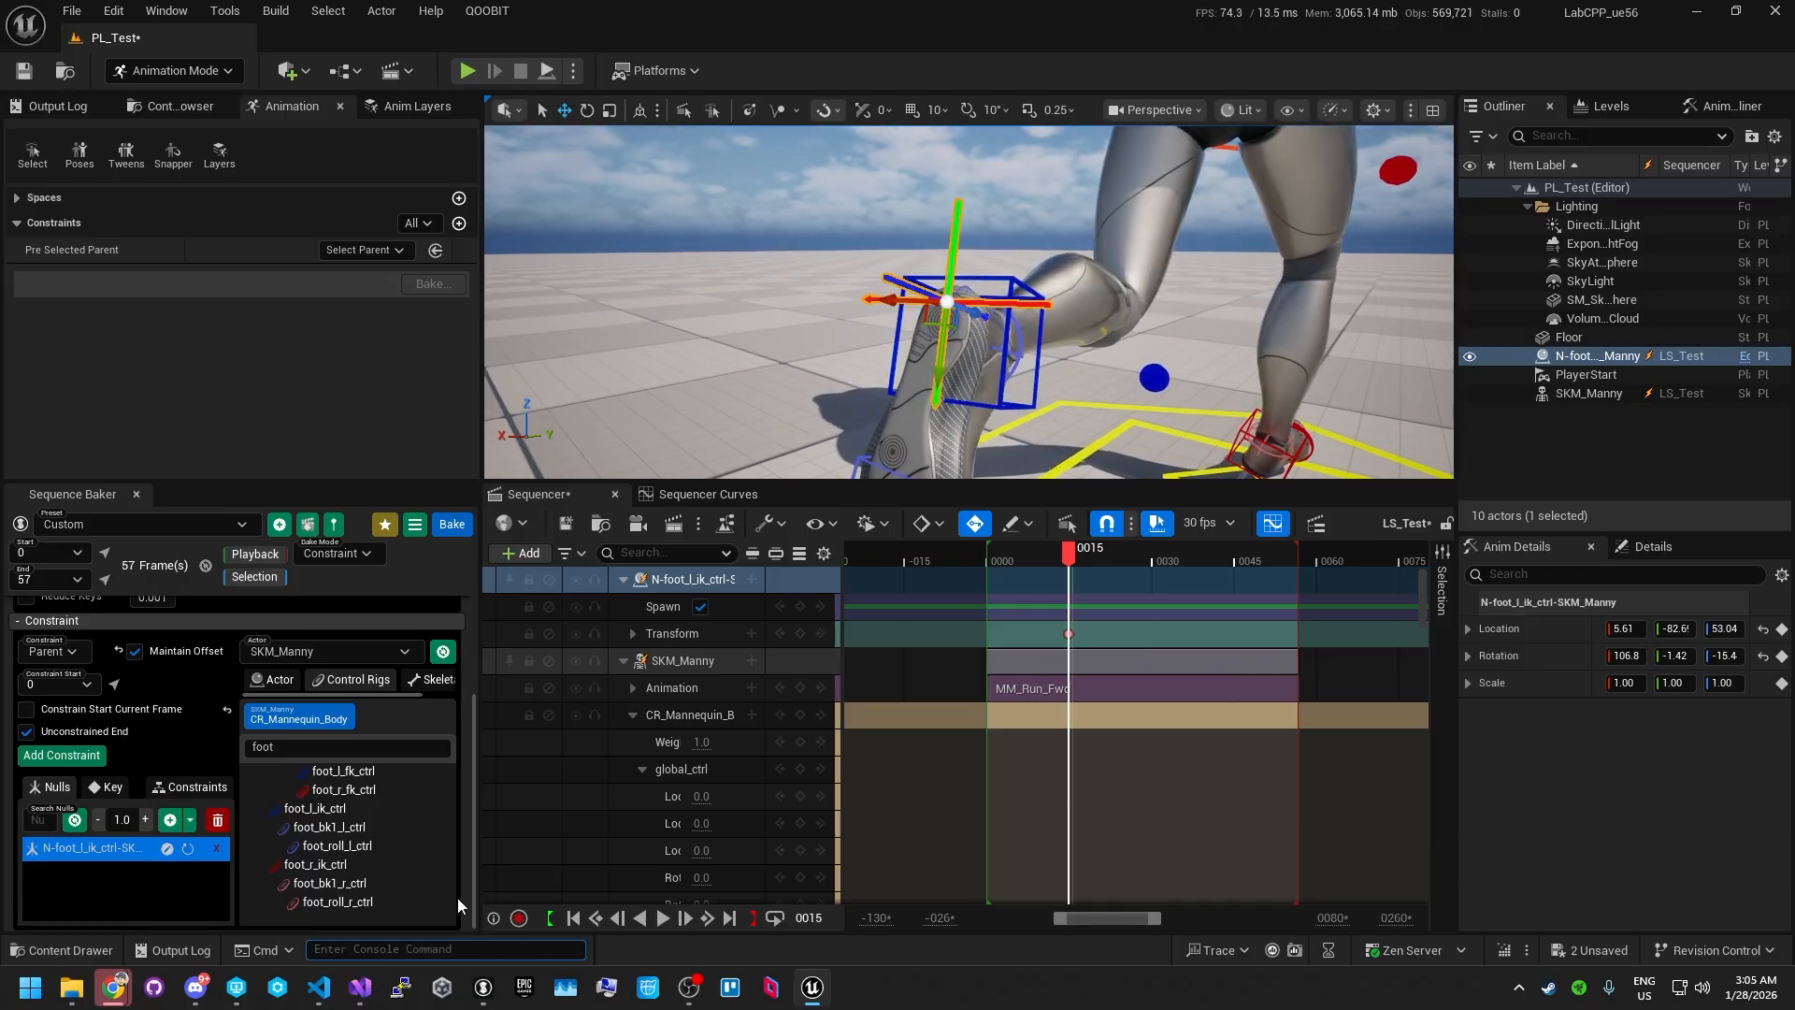
{"action": "key", "text": "Up"}
{"action": "key", "text": "Up"}
{"action": "key", "text": "Up"}
{"action": "key", "text": "Up"}
{"action": "key", "text": "Up"}
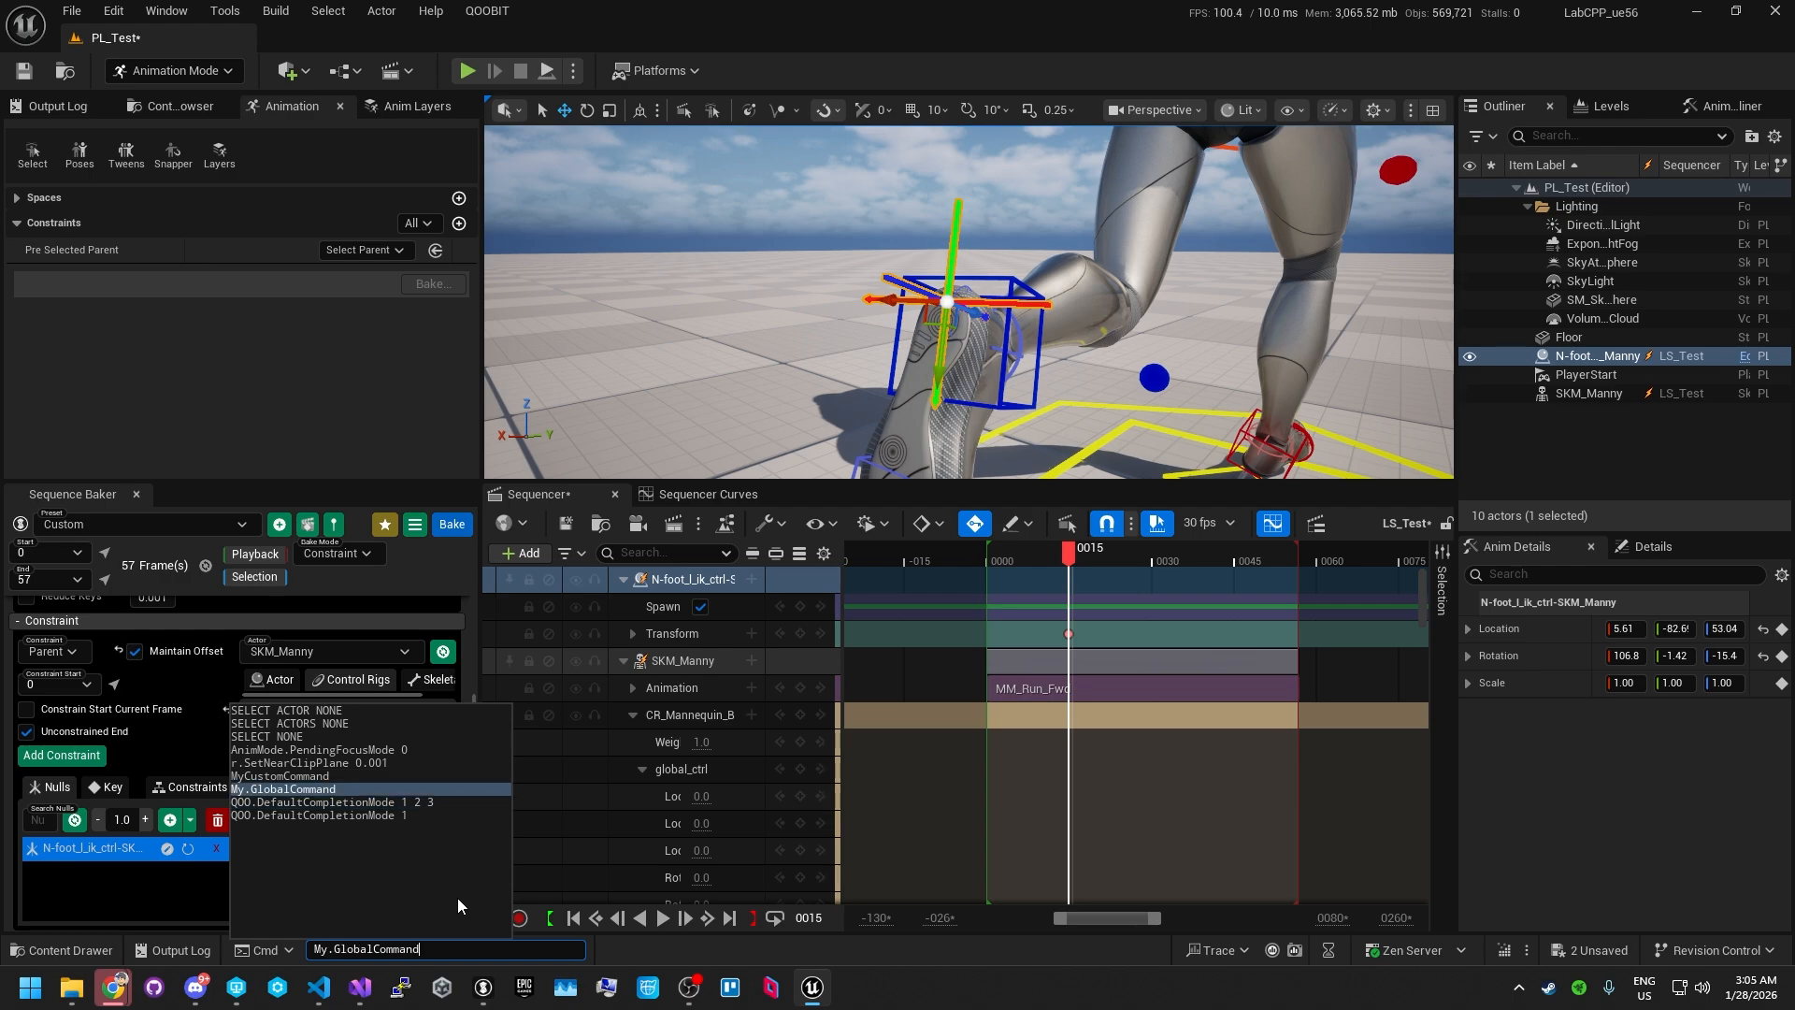
{"action": "key", "text": "Return"}
- Rotate the left foot null by about 13° to align with the sole, to a rotation of about 107.2, 11.1, -11.6
{"action": "right_click_drag", "start_coordinate": [982, 374], "coordinate": [948, 384]}
{"action": "key", "text": "d"}
{"action": "key", "text": "w"}
{"action": "key", "text": "d"}
{"action": "key", "text": "a"}
{"action": "key", "text": "s"}
{"action": "right_click_drag", "start_coordinate": [1066, 323], "coordinate": [1066, 324]}
{"action": "key", "text": "w"}
{"action": "key", "text": "e"}
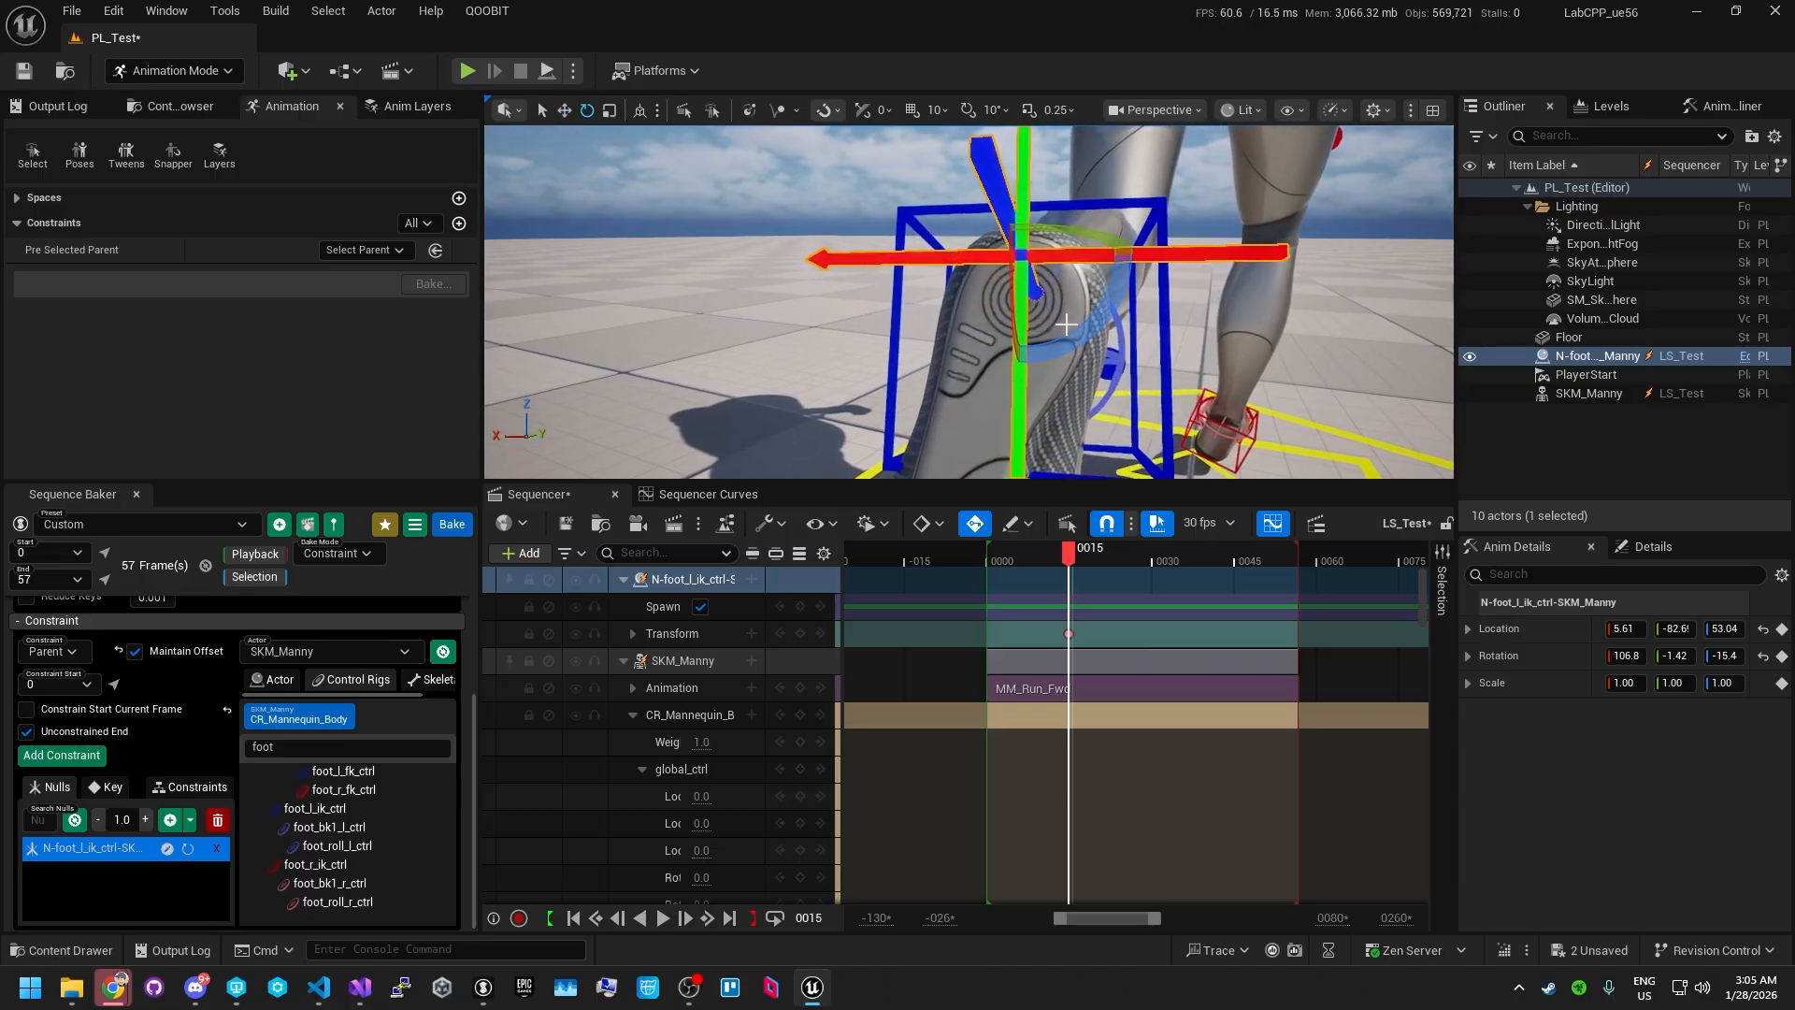
{"action": "left_click_drag", "start_coordinate": [1084, 347], "coordinate": [1057, 372]}
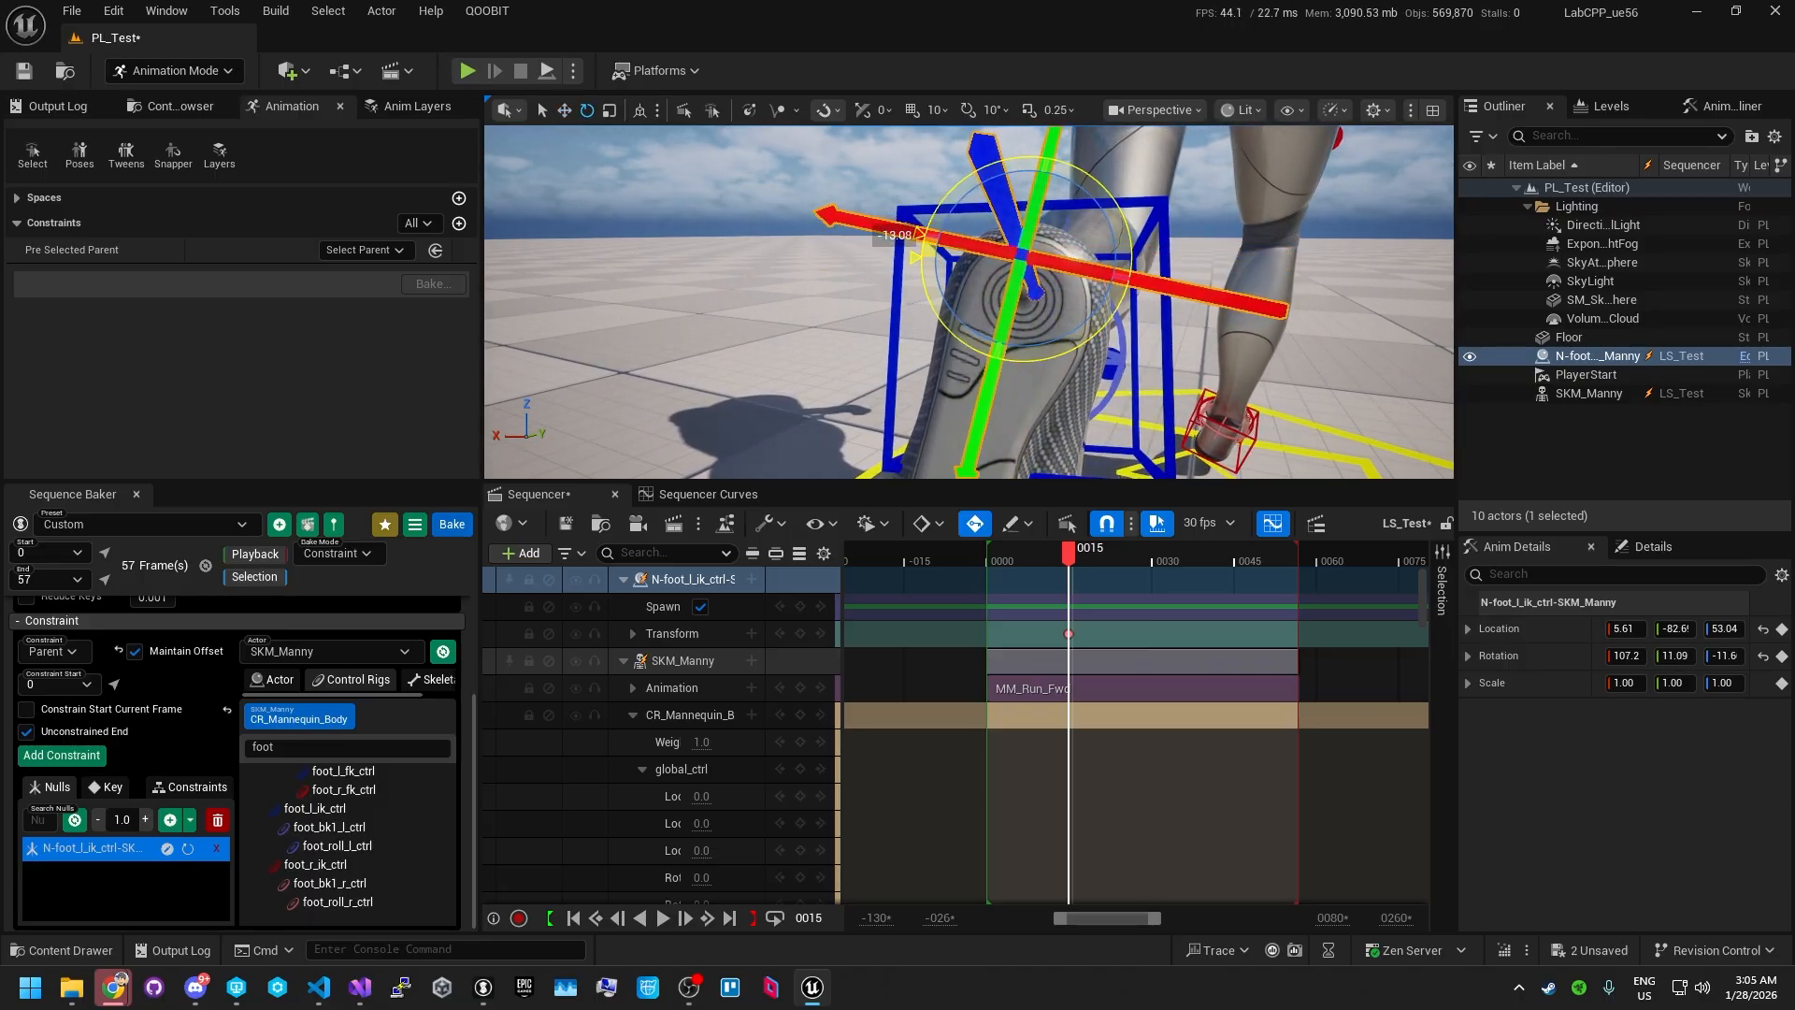
- Fine-tune the left foot null's position on the heel to about 5.5, -82.4, 53.7
{"action": "left_click_drag", "start_coordinate": [1014, 315], "coordinate": [931, 308]}
{"action": "key", "text": "f"}
{"action": "scroll", "coordinate": [1074, 342], "scroll_direction": "up", "scroll_amount": 3}
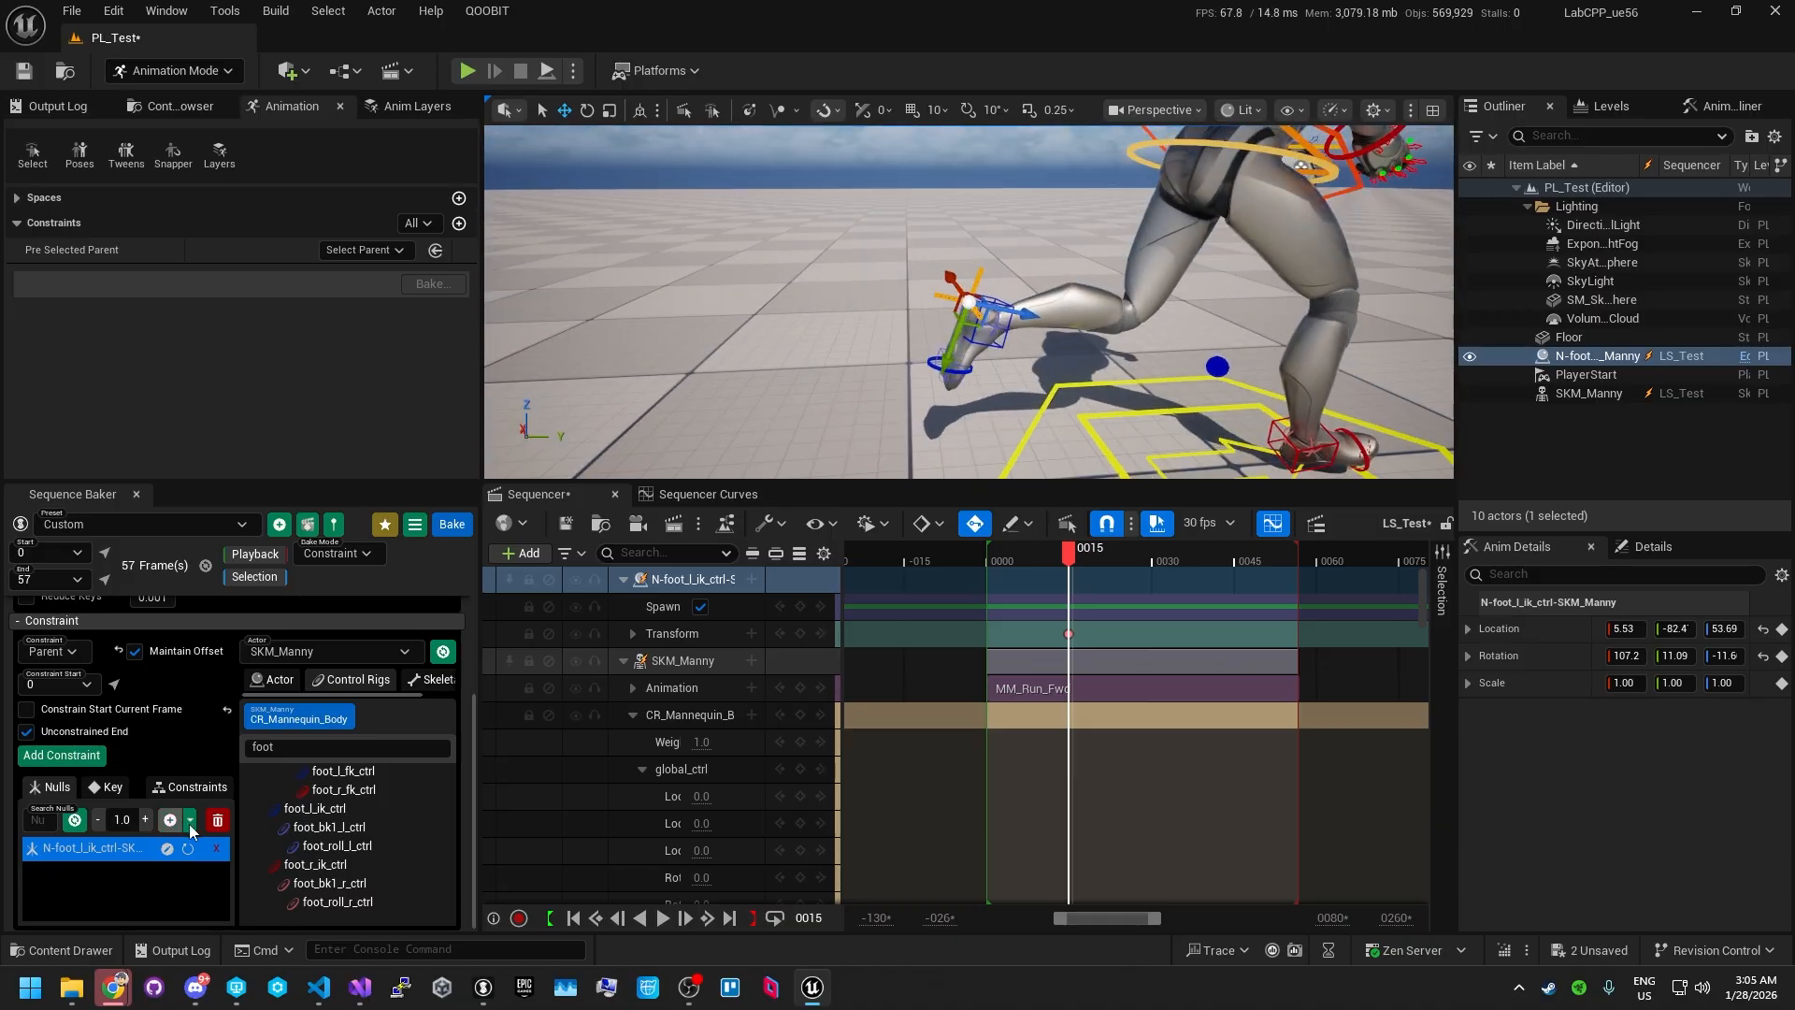
- Bake the control pivot to the null offset, using foot_l_ik_ctrl as the control for the pivot
{"action": "left_click", "coordinate": [191, 821]}
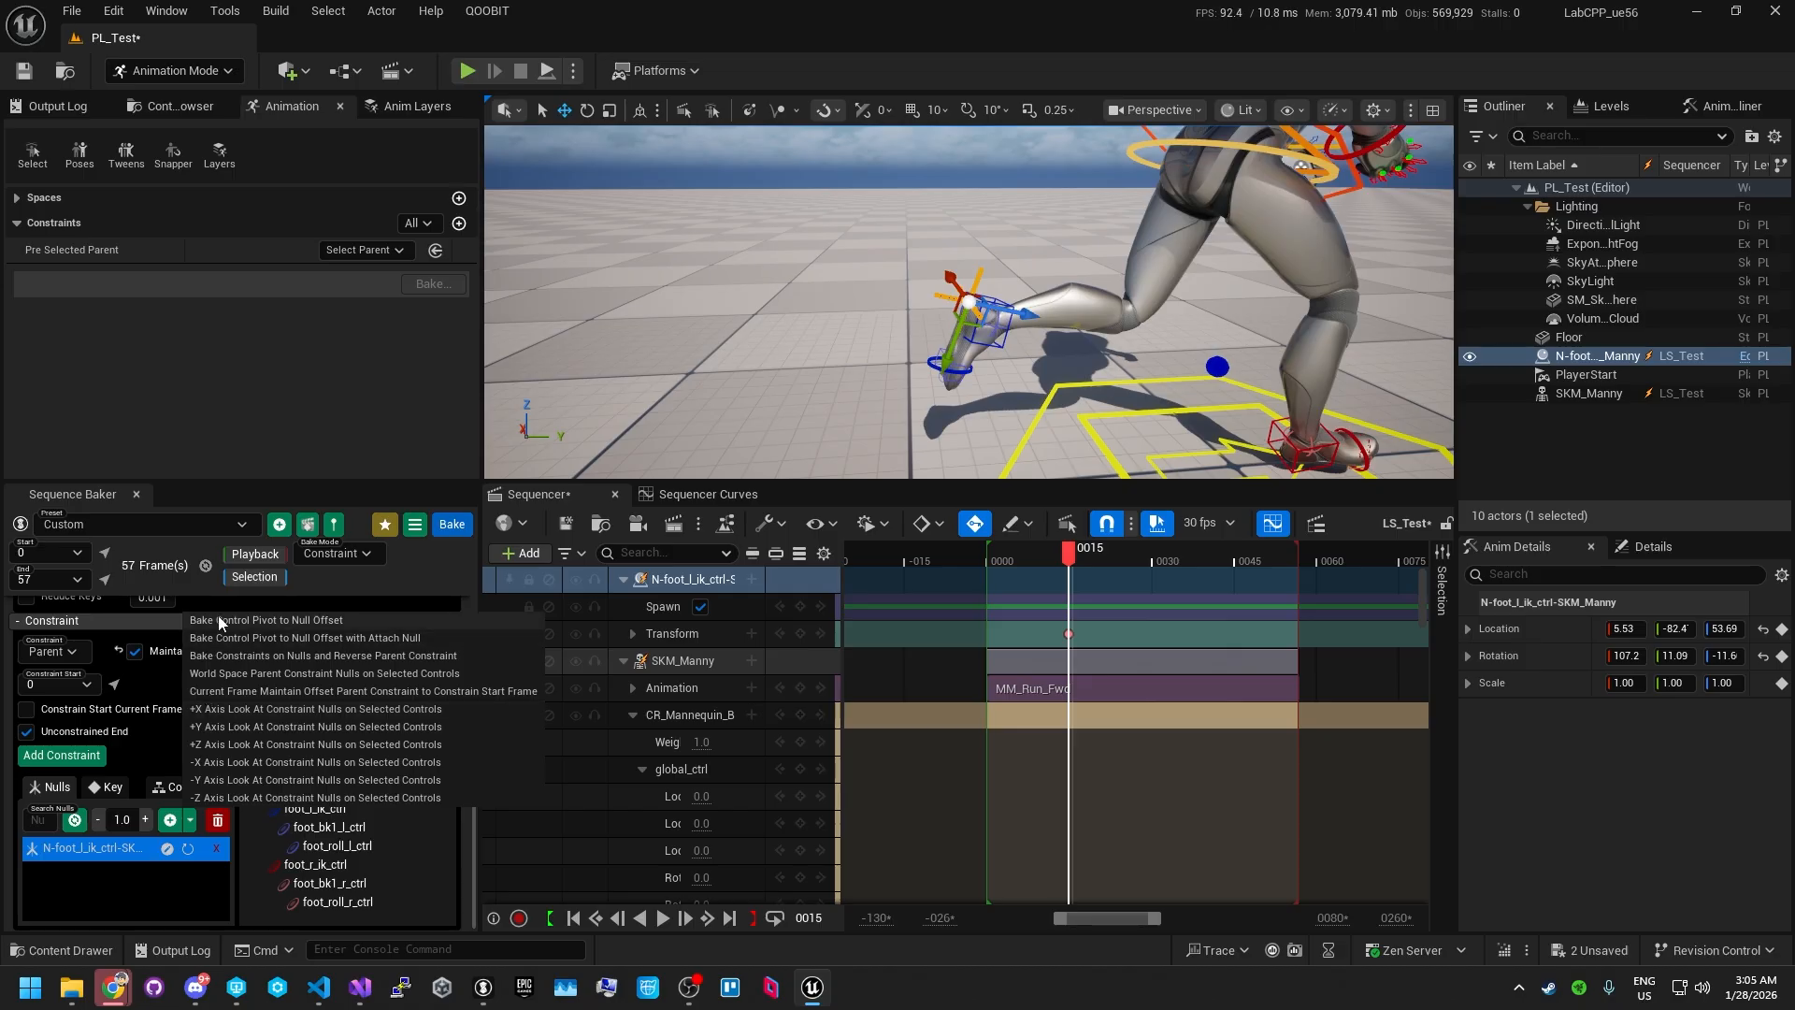
{"action": "left_click", "coordinate": [309, 619]}
{"action": "scroll", "coordinate": [359, 787], "scroll_direction": "up", "scroll_amount": 2}
{"action": "scroll", "coordinate": [359, 787], "scroll_direction": "down", "scroll_amount": 2}
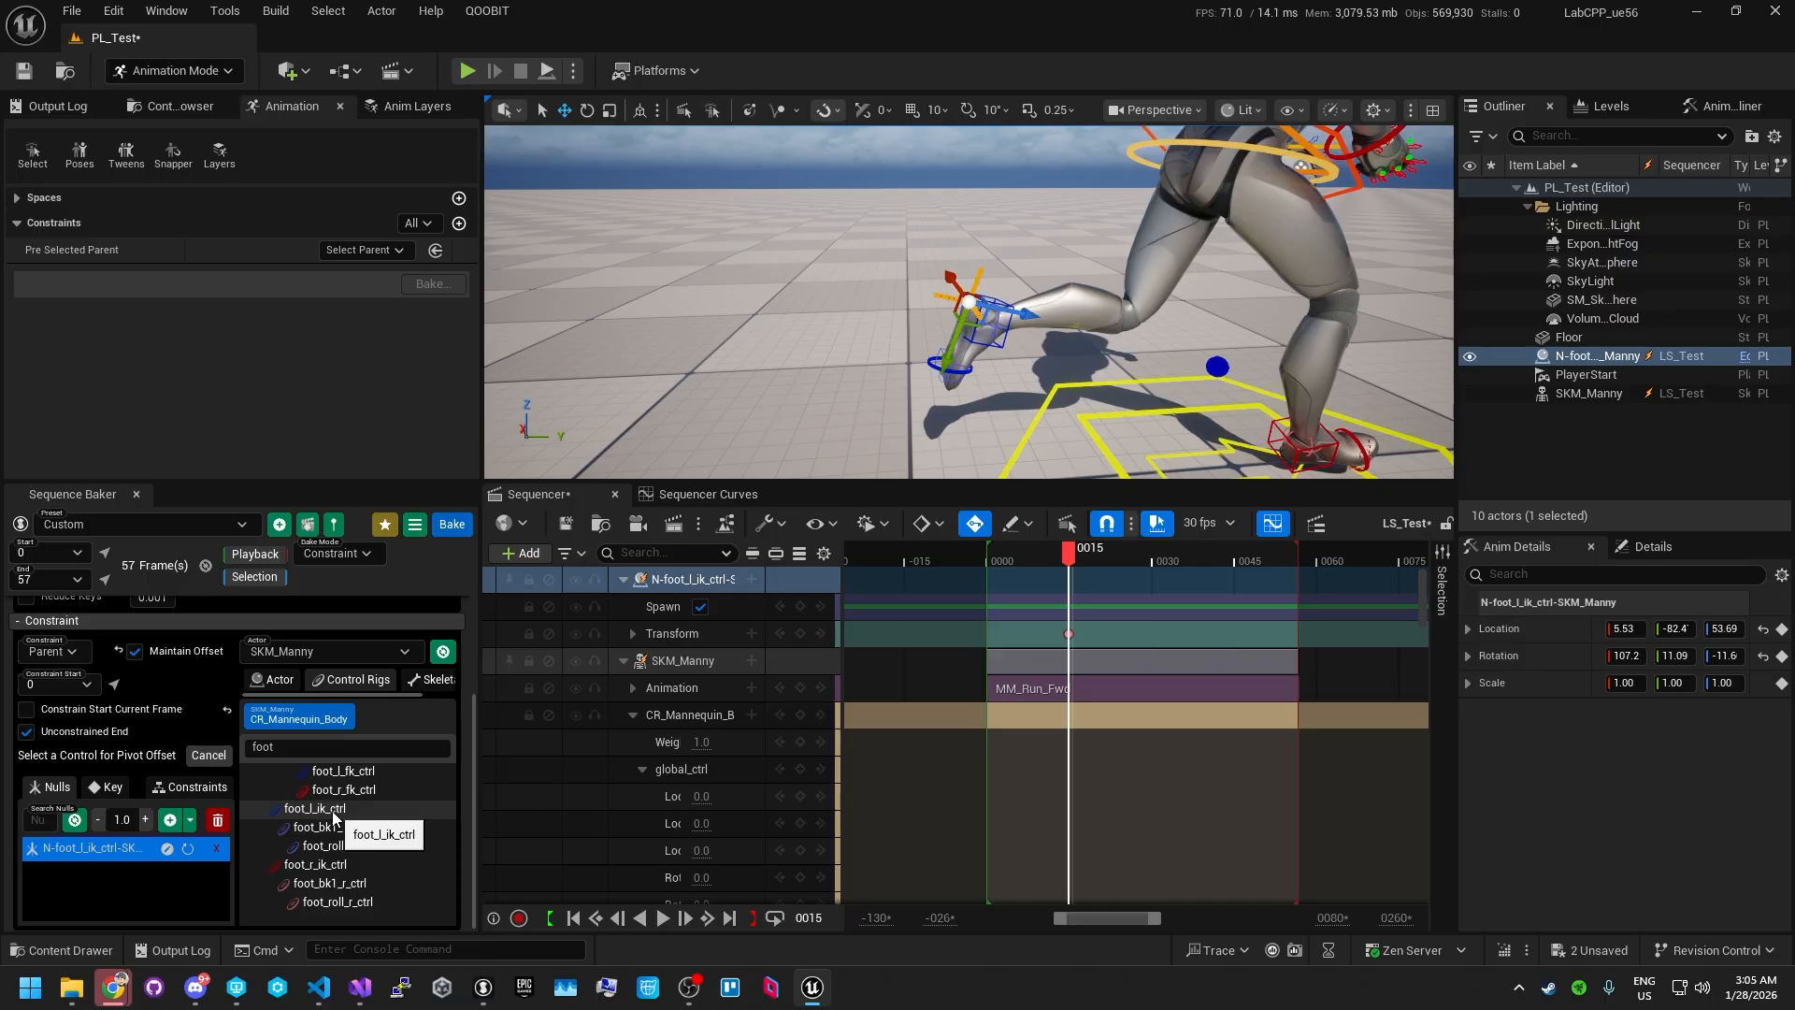
{"action": "left_click", "coordinate": [334, 810]}
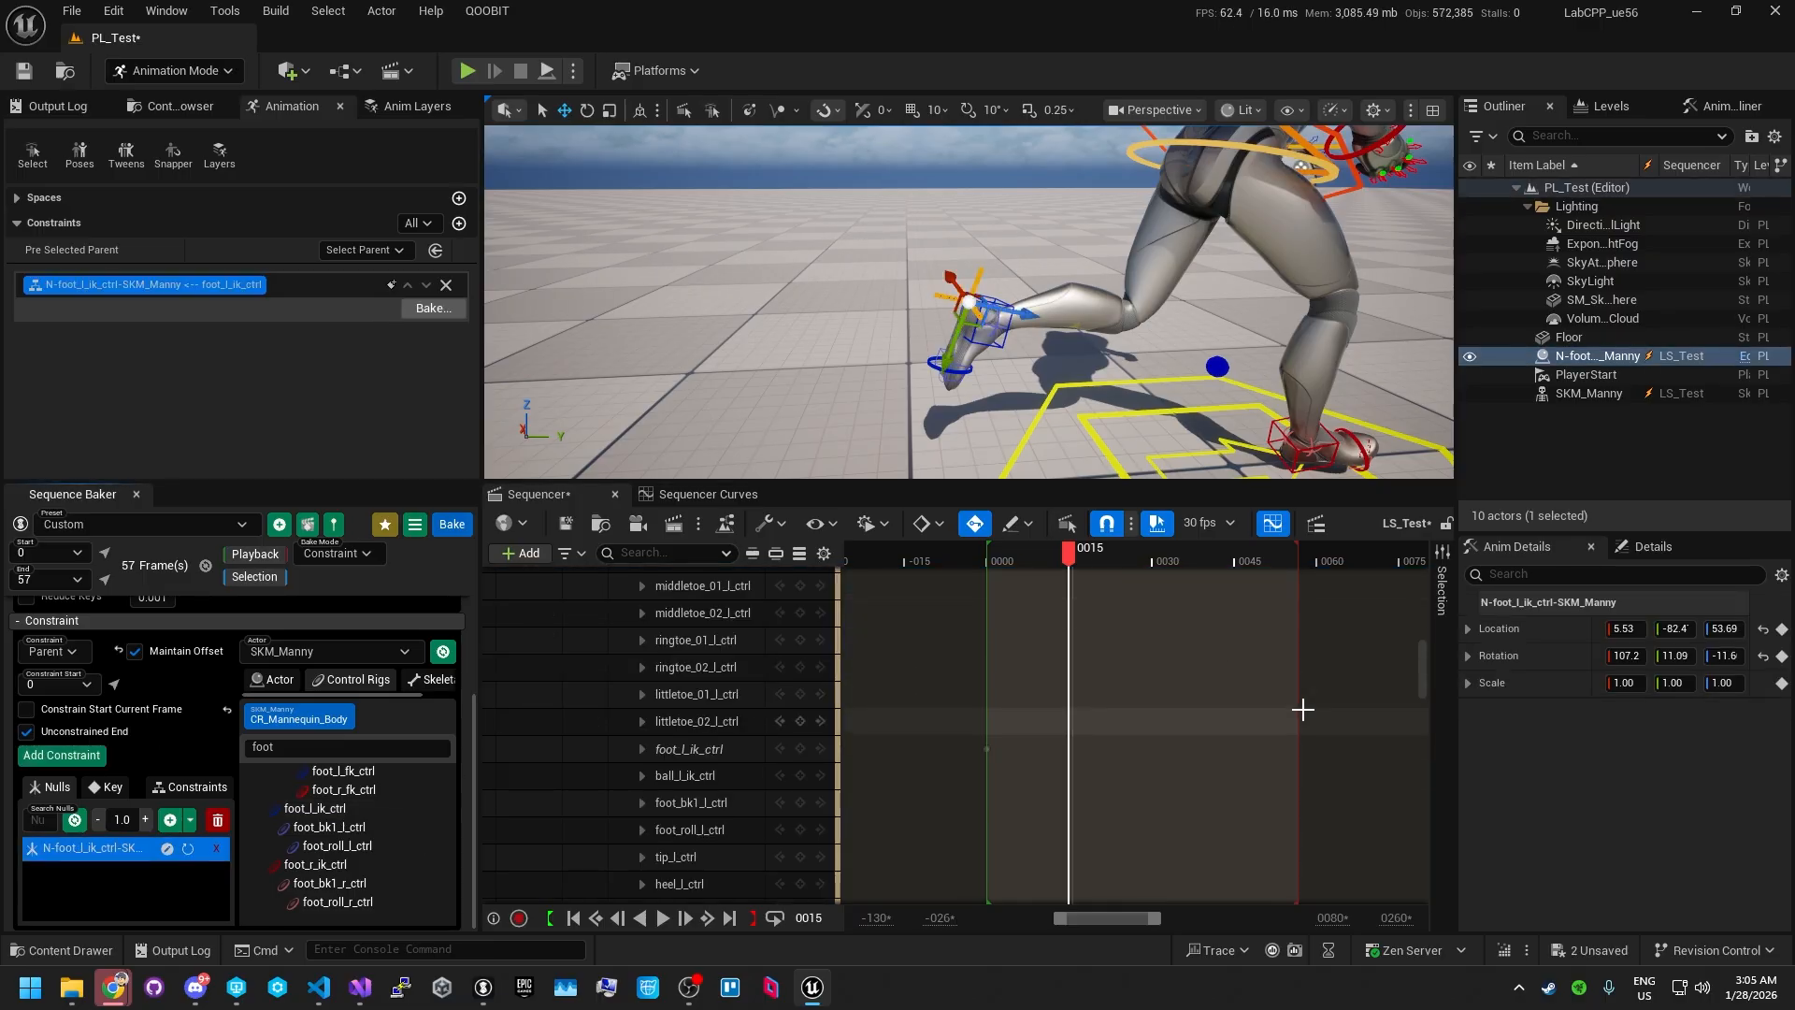
{"action": "scroll", "coordinate": [1300, 708], "scroll_direction": "up", "scroll_amount": 10}
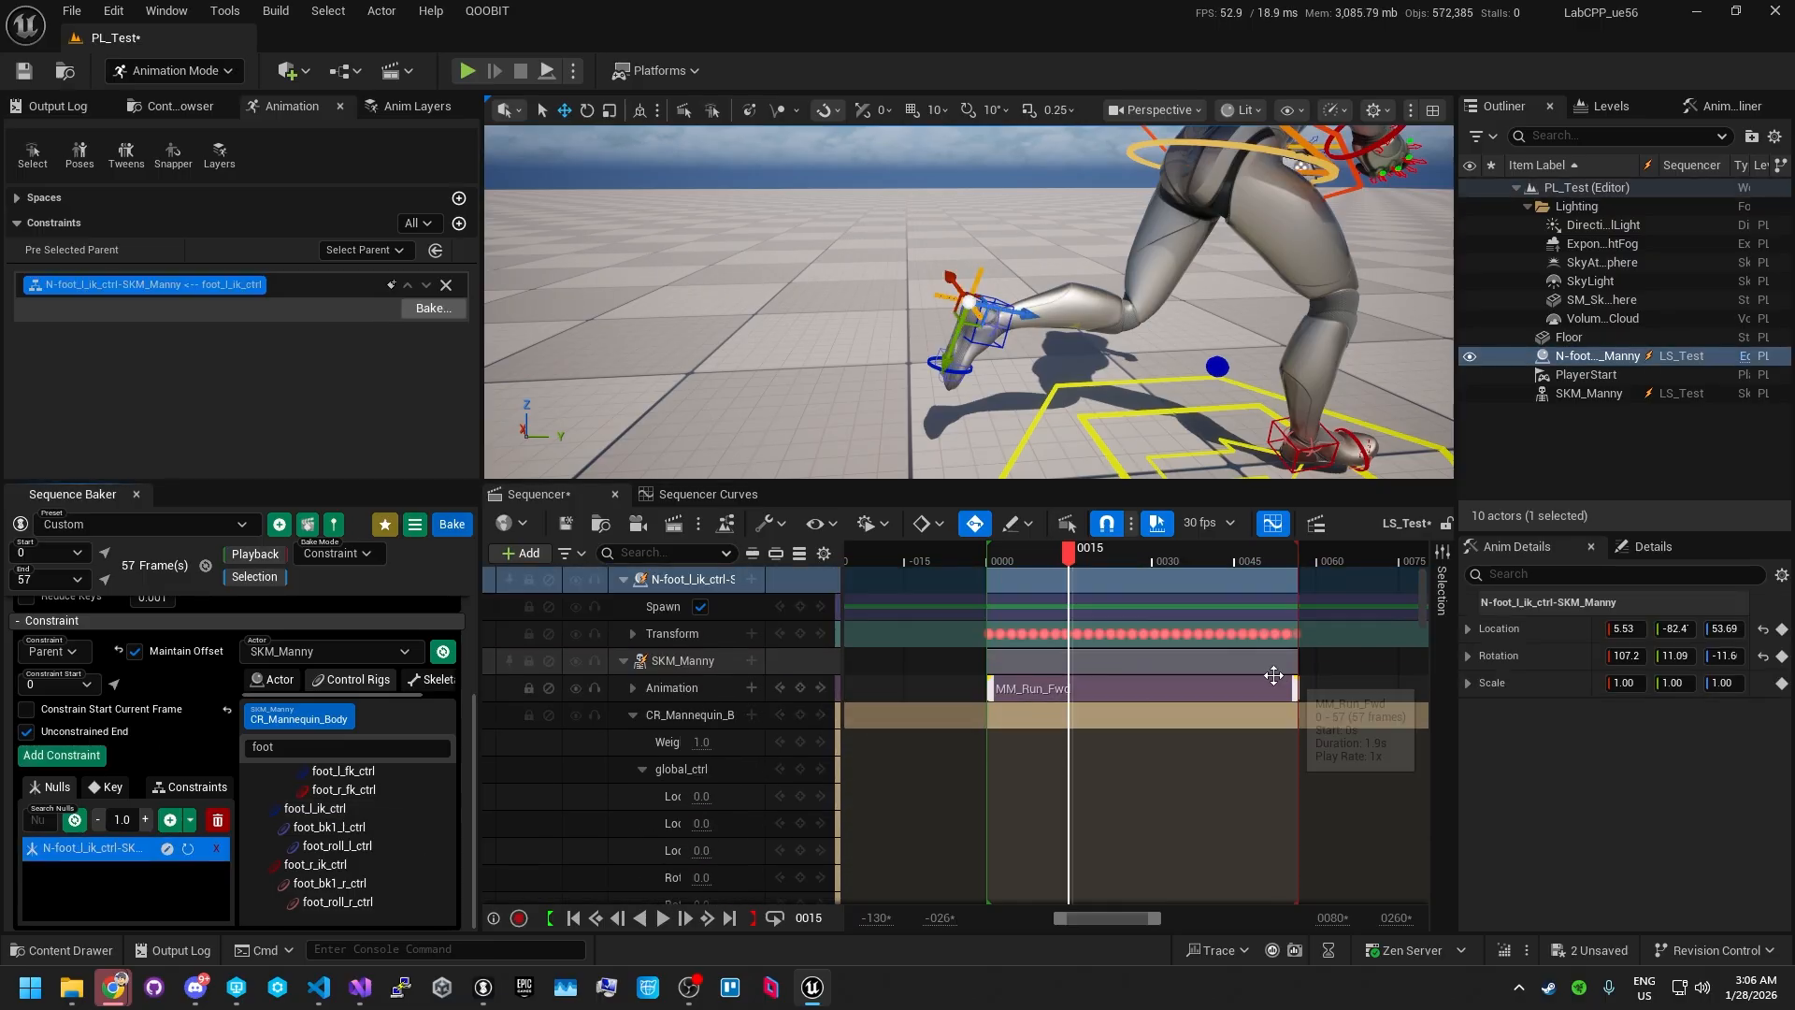
- At frame 16, try rotating the left foot null around the heel to an X rotation of about 75.4, and undo it
{"action": "mouse_move", "coordinate": [1064, 562]}
{"action": "left_mouse_down"}
{"action": "mouse_move", "coordinate": [1163, 555]}
{"action": "mouse_move", "coordinate": [995, 565]}
{"action": "mouse_move", "coordinate": [1075, 561]}
{"action": "left_mouse_up"}
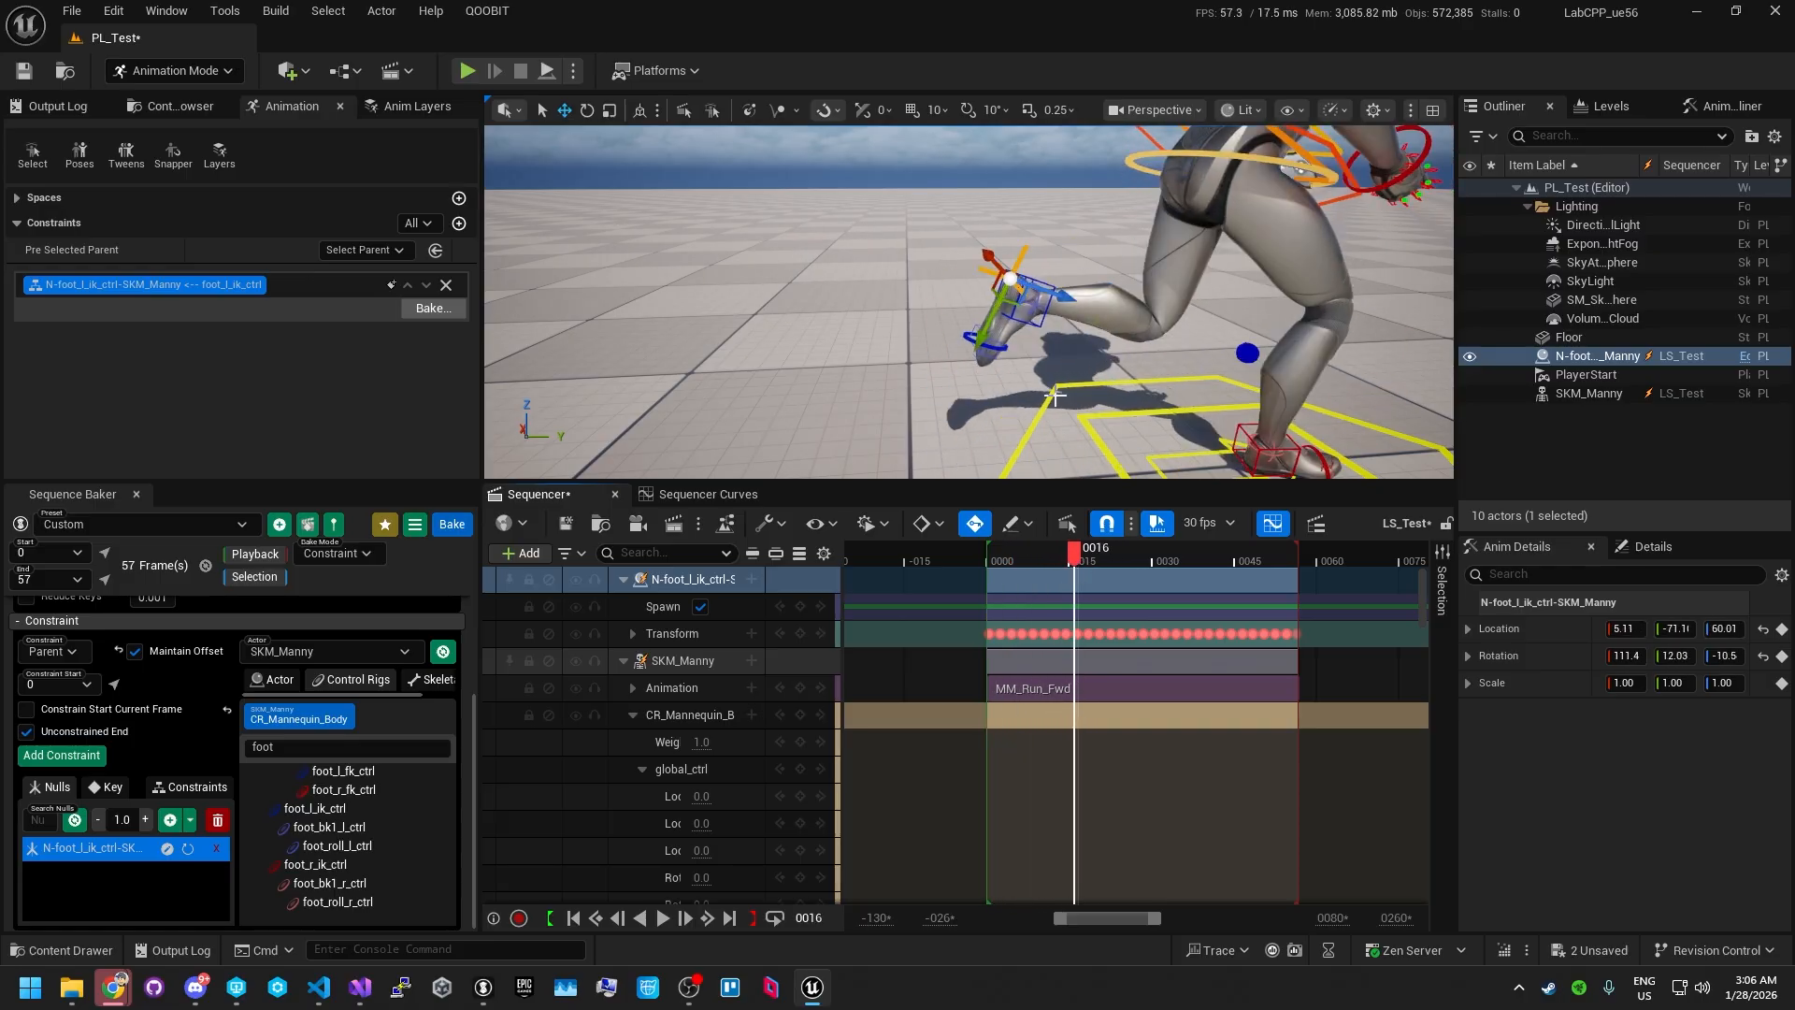
{"action": "left_click_drag", "start_coordinate": [1056, 386], "coordinate": [1118, 393], "text": "alt"}
{"action": "key", "text": "e"}
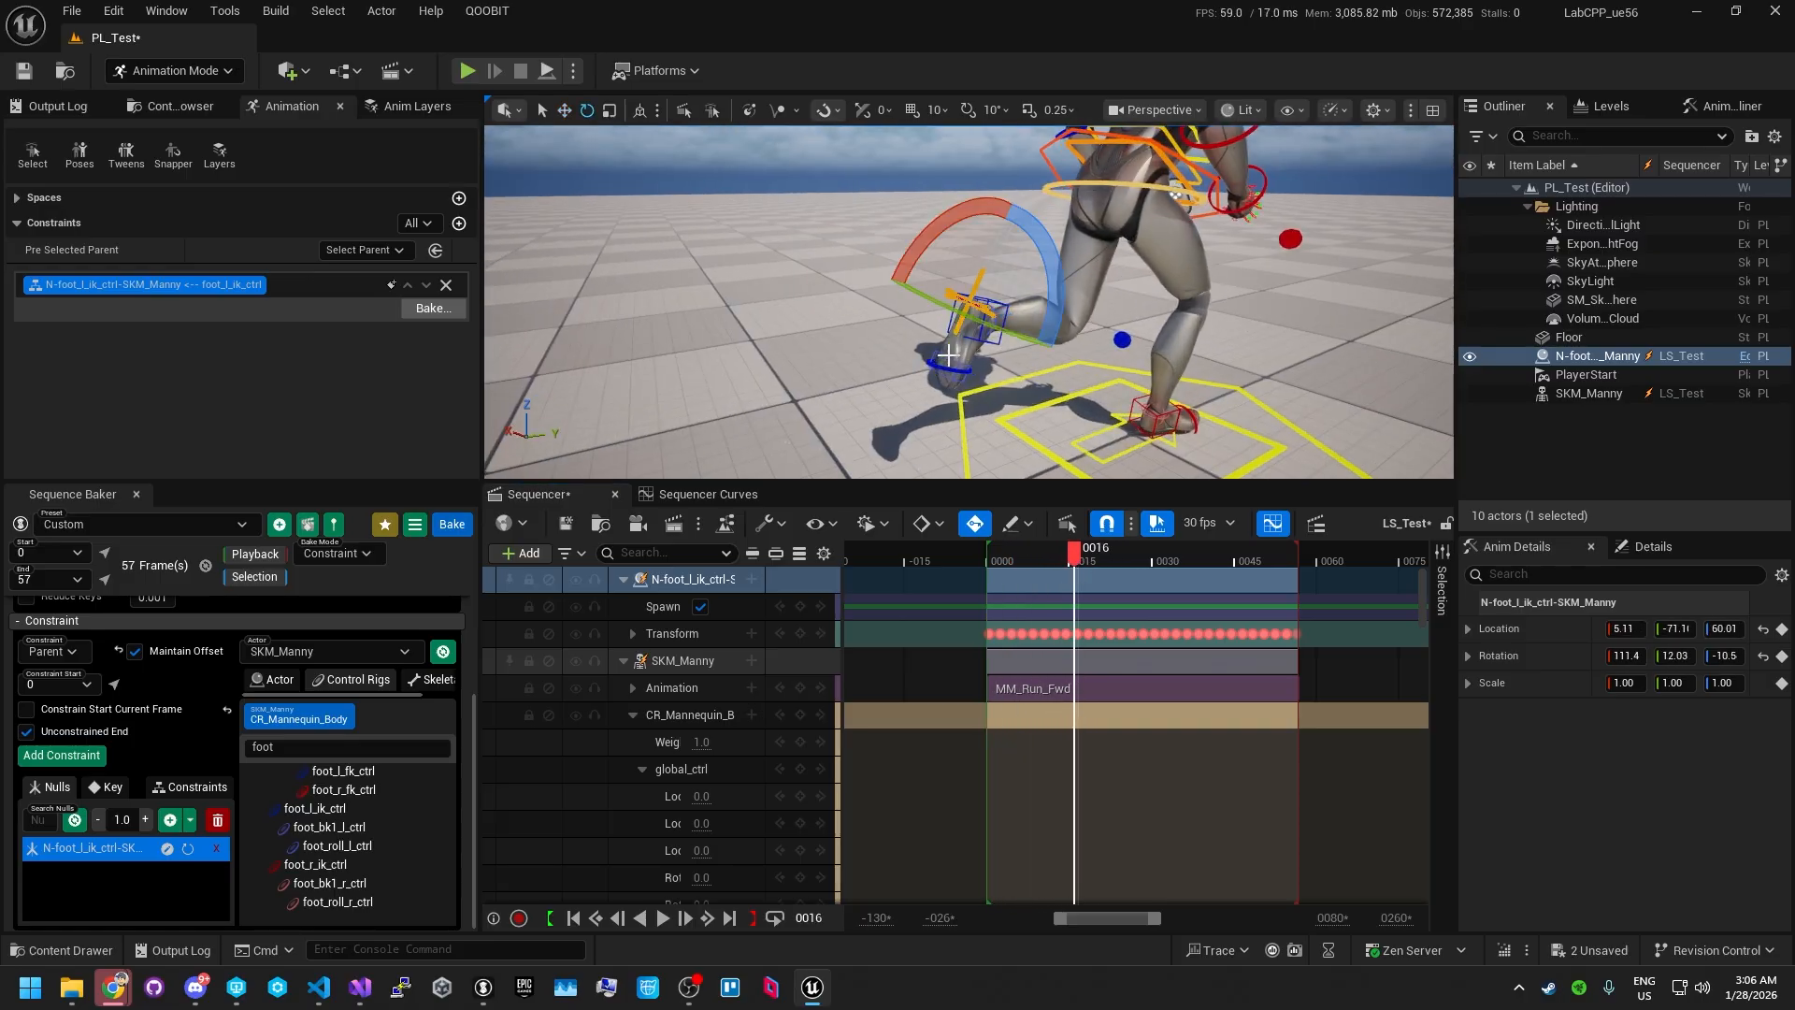
{"action": "left_click_drag", "start_coordinate": [961, 307], "coordinate": [841, 280], "text": "alt"}
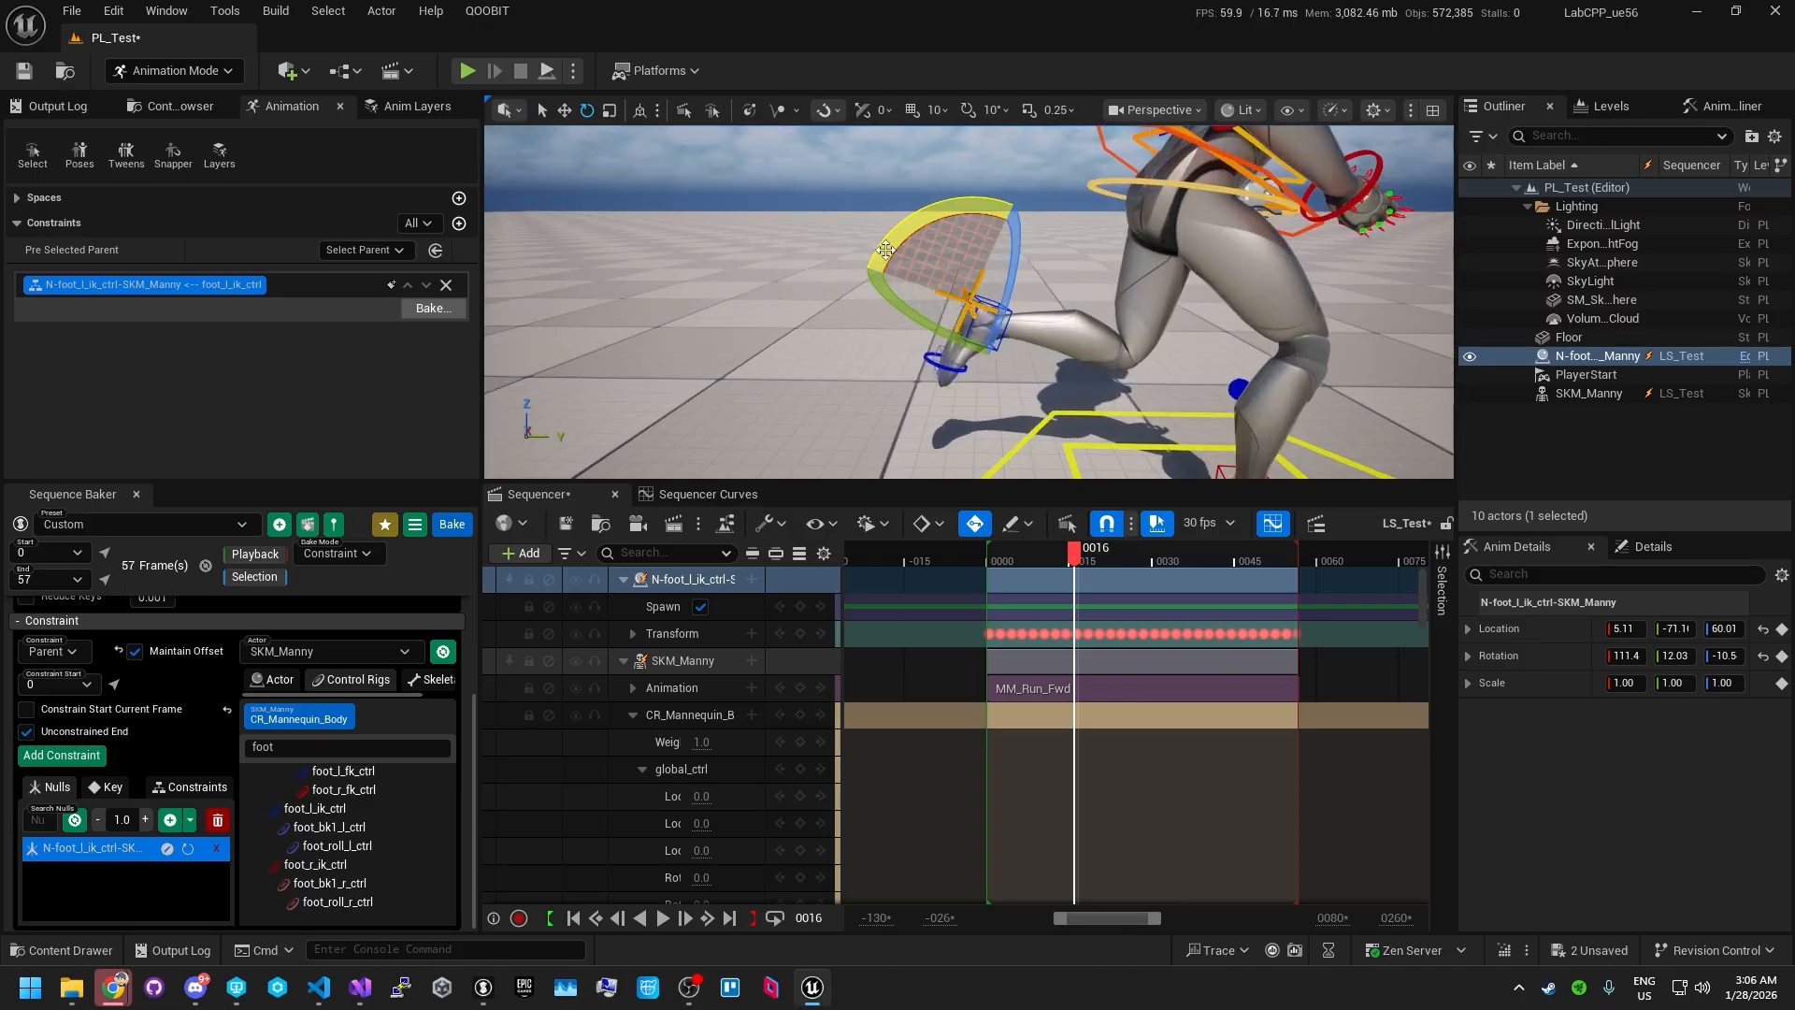
{"action": "left_click_drag", "start_coordinate": [920, 234], "coordinate": [923, 232]}
{"action": "left_click_drag", "start_coordinate": [1061, 348], "coordinate": [1071, 274]}
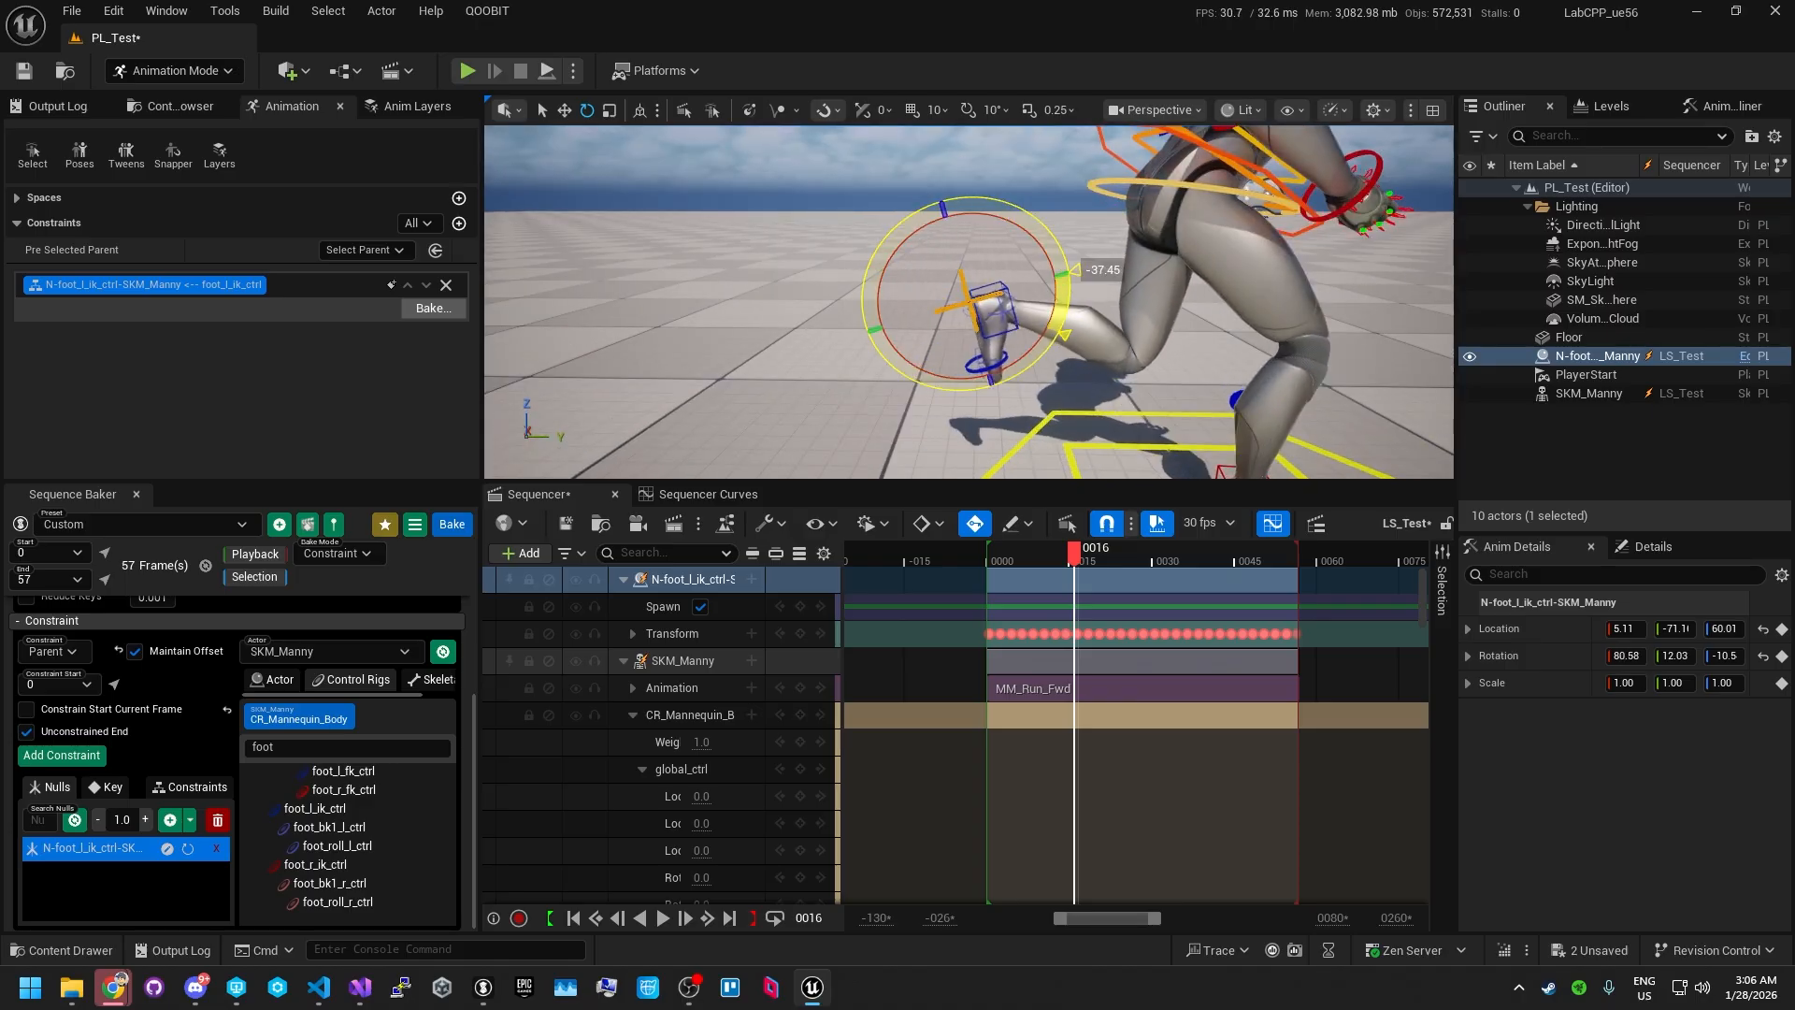
{"action": "left_click_drag", "start_coordinate": [1064, 335], "coordinate": [1063, 330]}
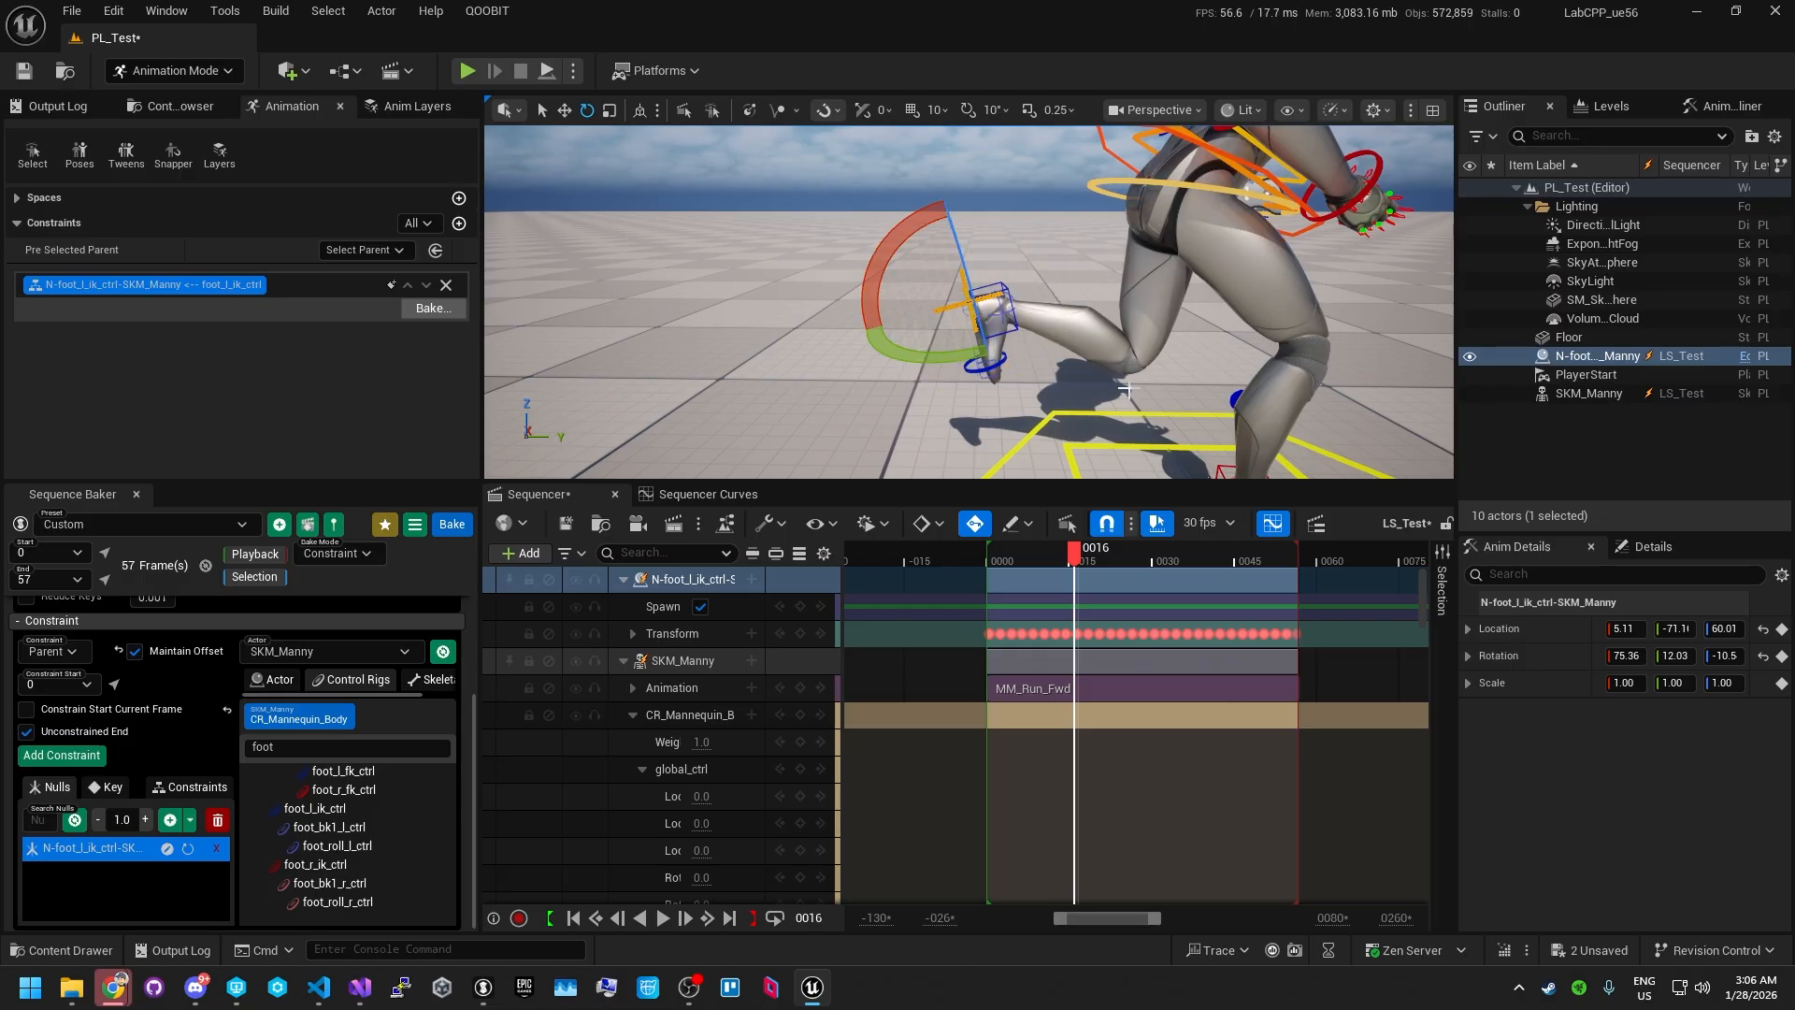
{"action": "key", "text": "ctrl+z"}
- Examine the left foot null's pivot placement on the heel from close up and from the side
{"action": "left_click_drag", "start_coordinate": [1129, 390], "coordinate": [1075, 378], "text": "alt"}
{"action": "key", "text": "w"}
{"action": "right_click_drag", "start_coordinate": [837, 370], "coordinate": [510, 359]}
{"action": "key", "text": "d"}
{"action": "key", "text": "d"}
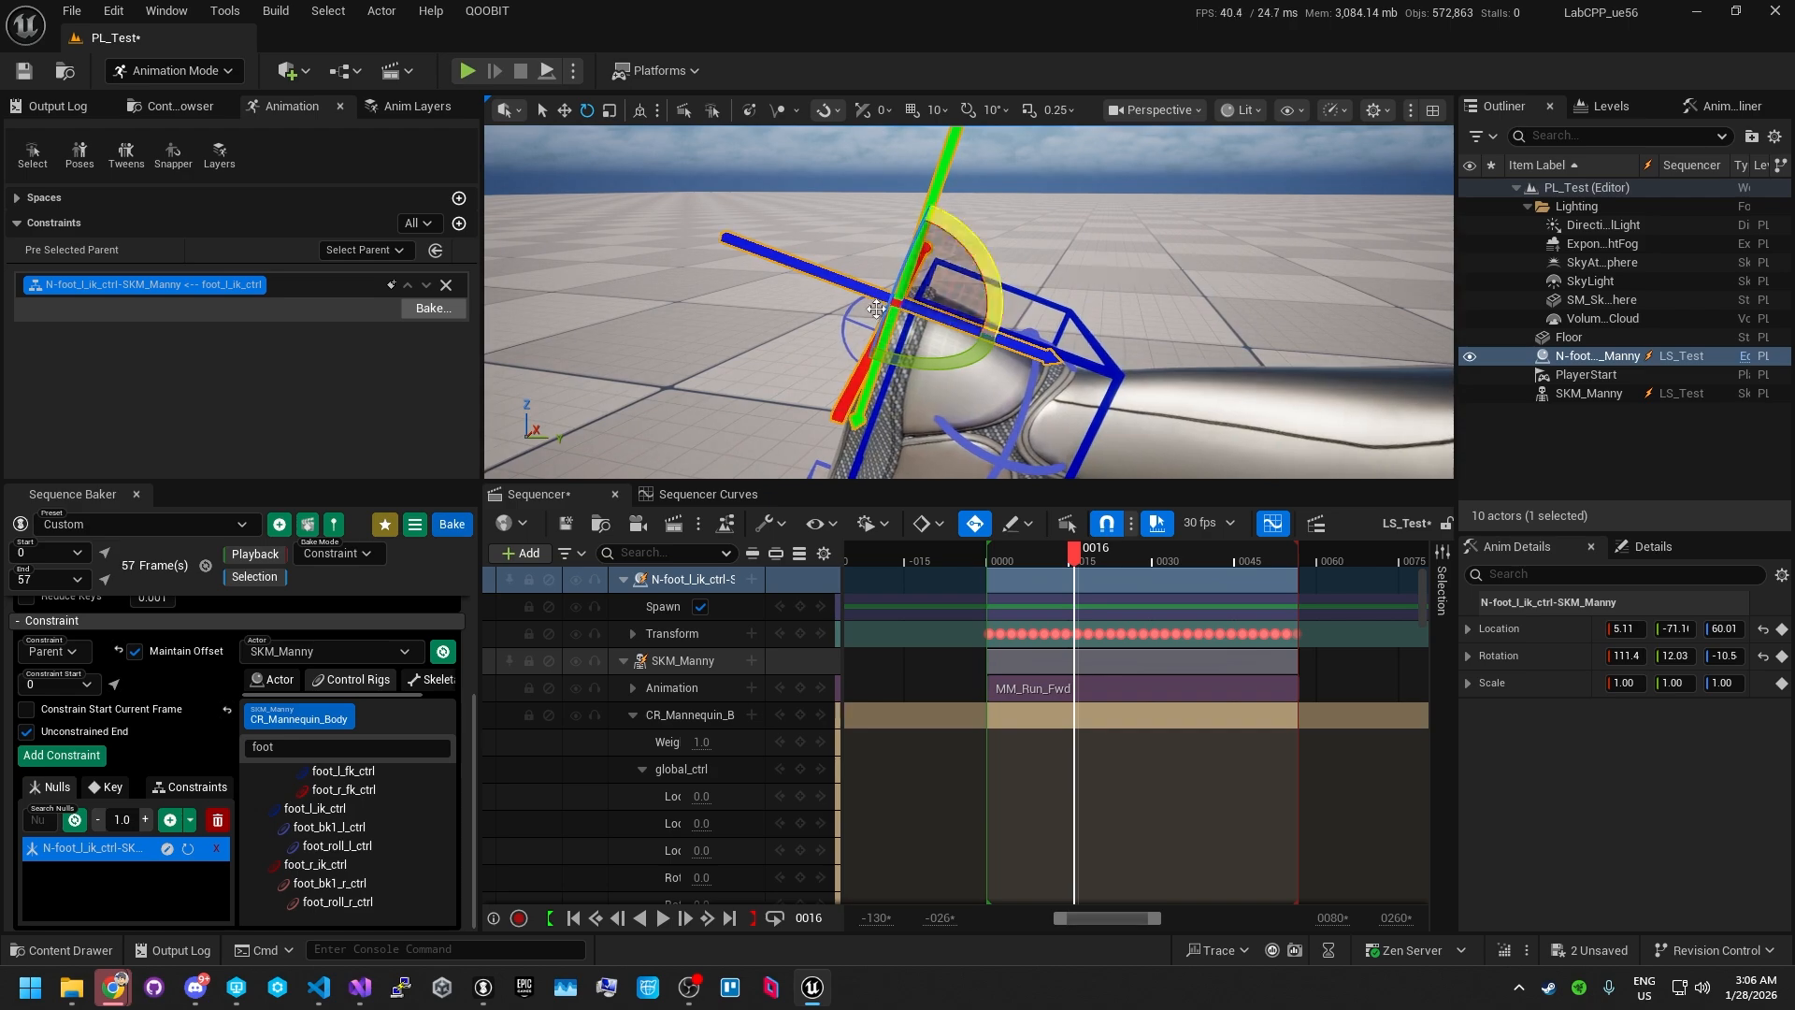
{"action": "right_click_drag", "start_coordinate": [968, 416], "coordinate": [891, 411]}
{"action": "key", "text": "s"}
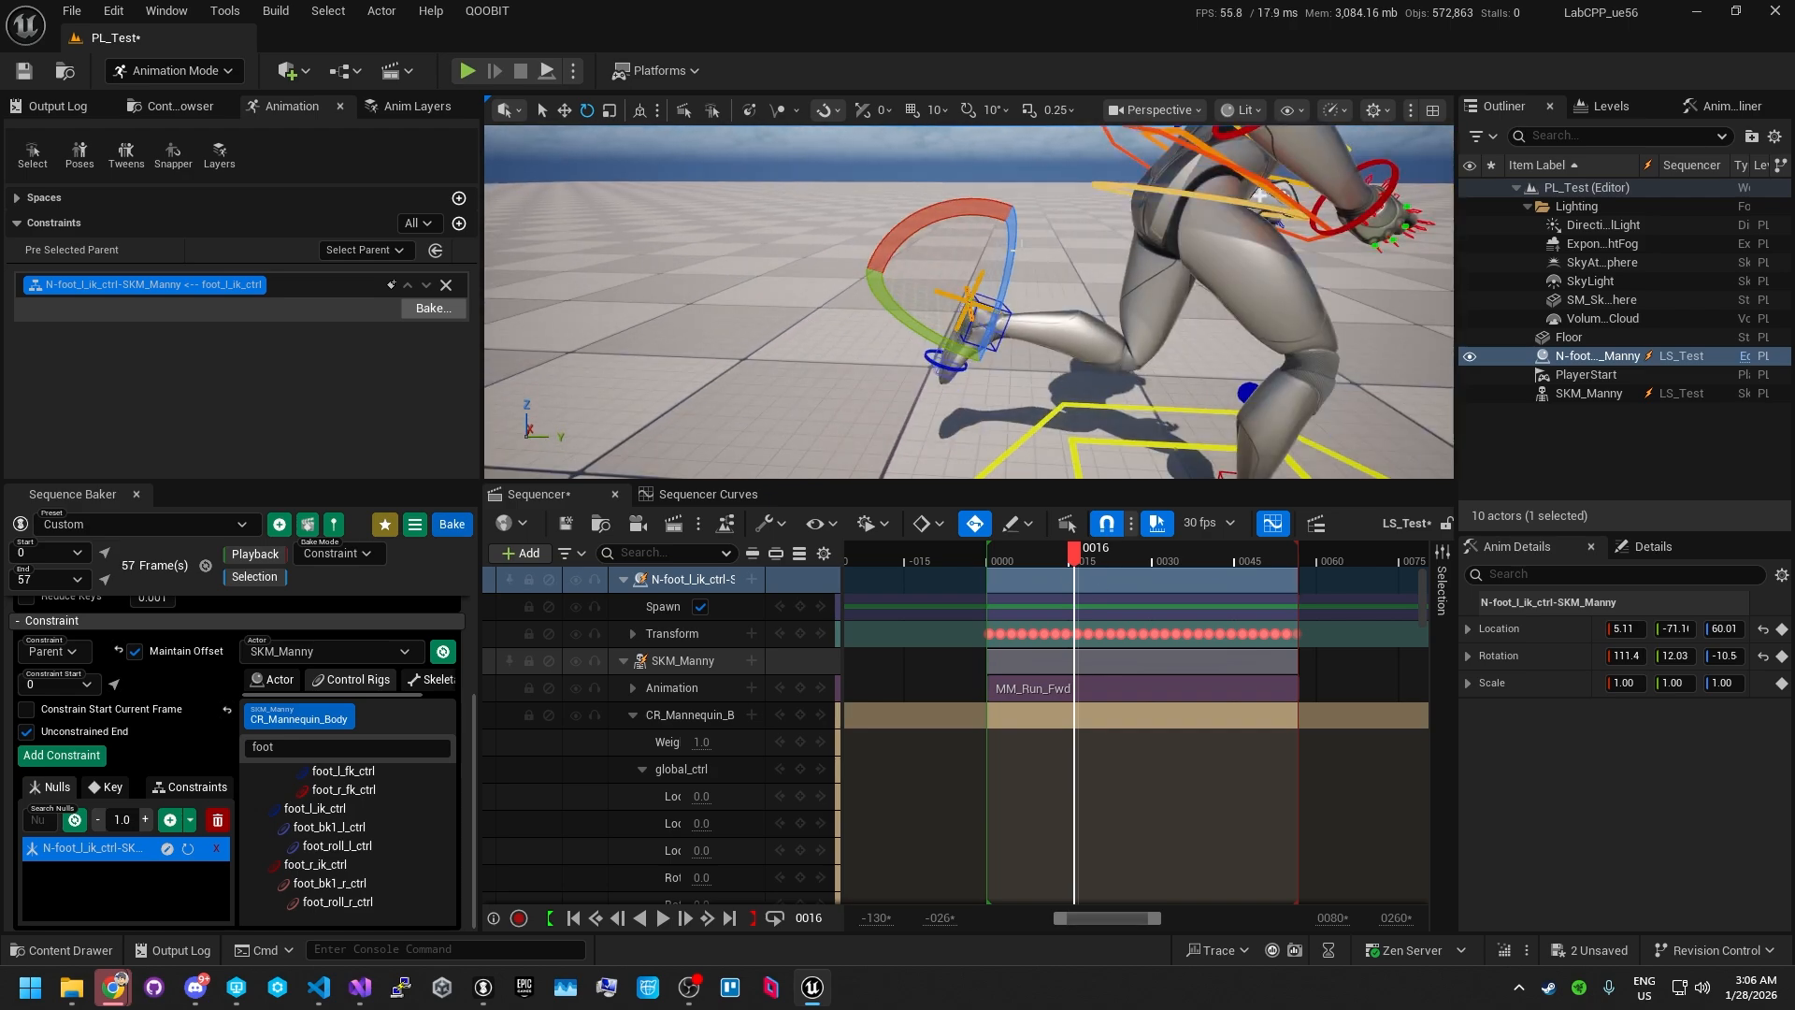
- Show the left foot null's motion trail and scrub between frames 14 and 18 to check the path
{"action": "left_click_drag", "start_coordinate": [1092, 546], "coordinate": [1064, 550]}
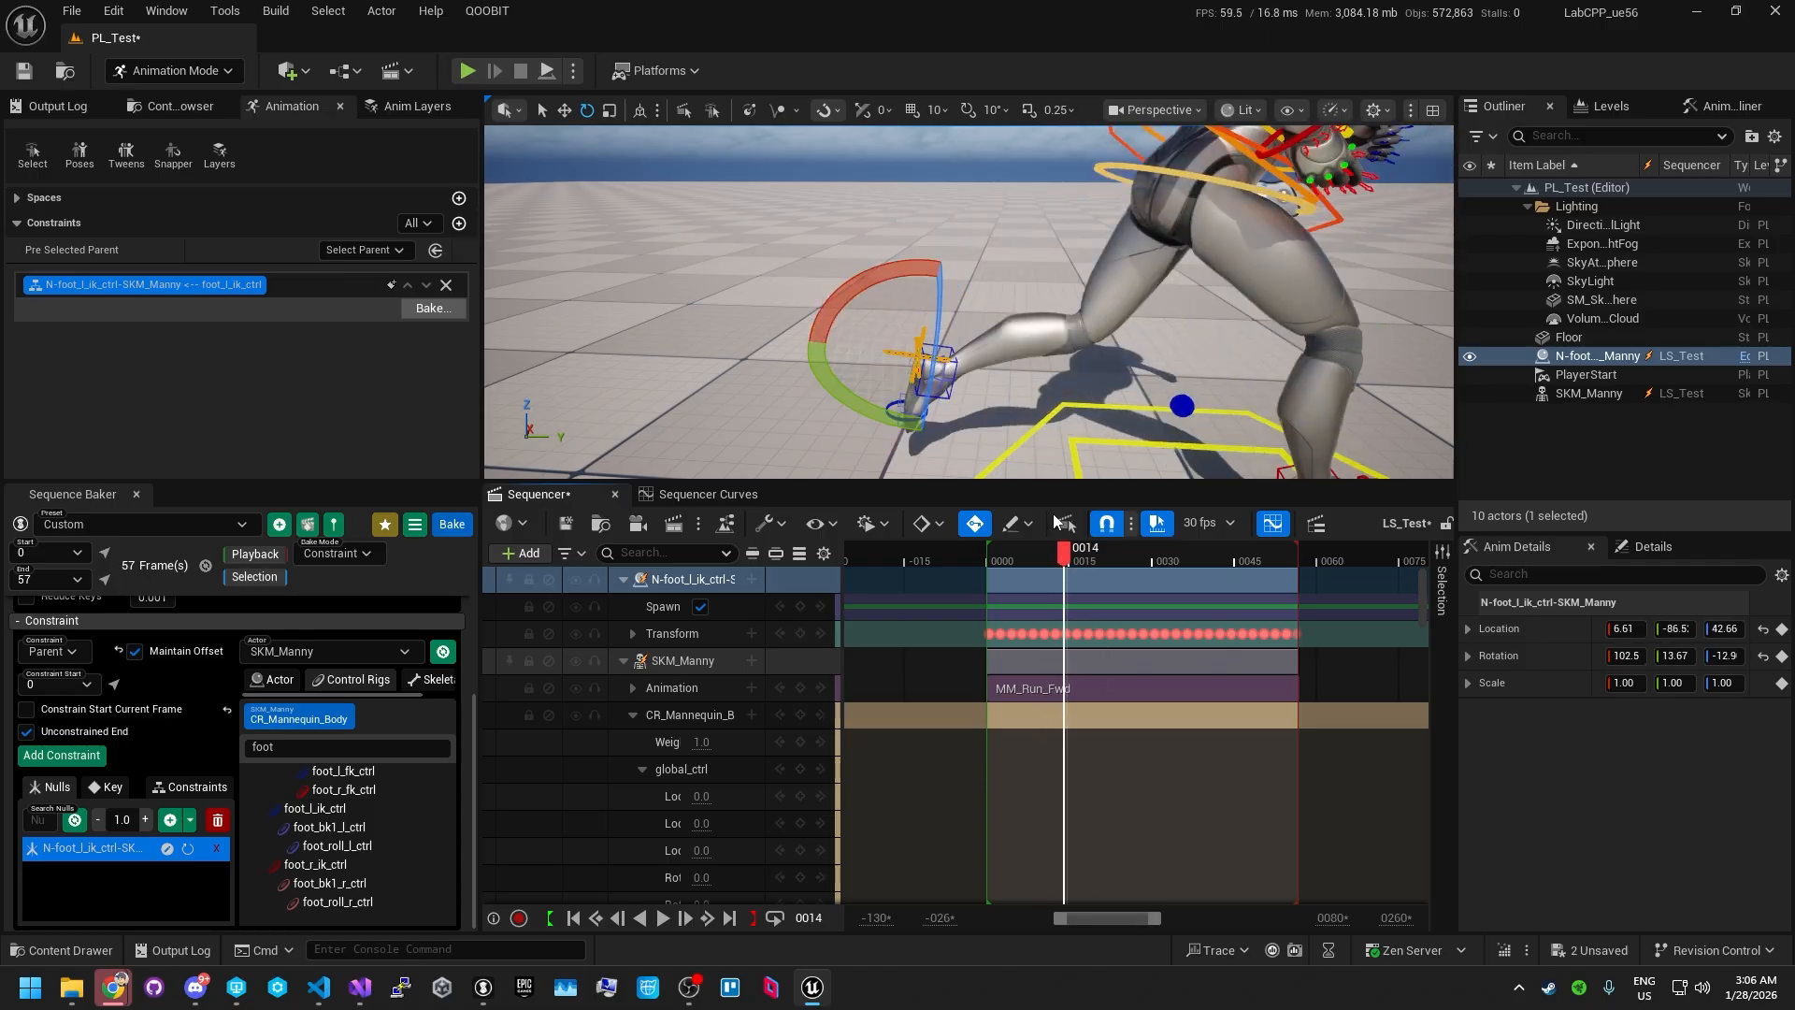
{"action": "left_click", "coordinate": [776, 116]}
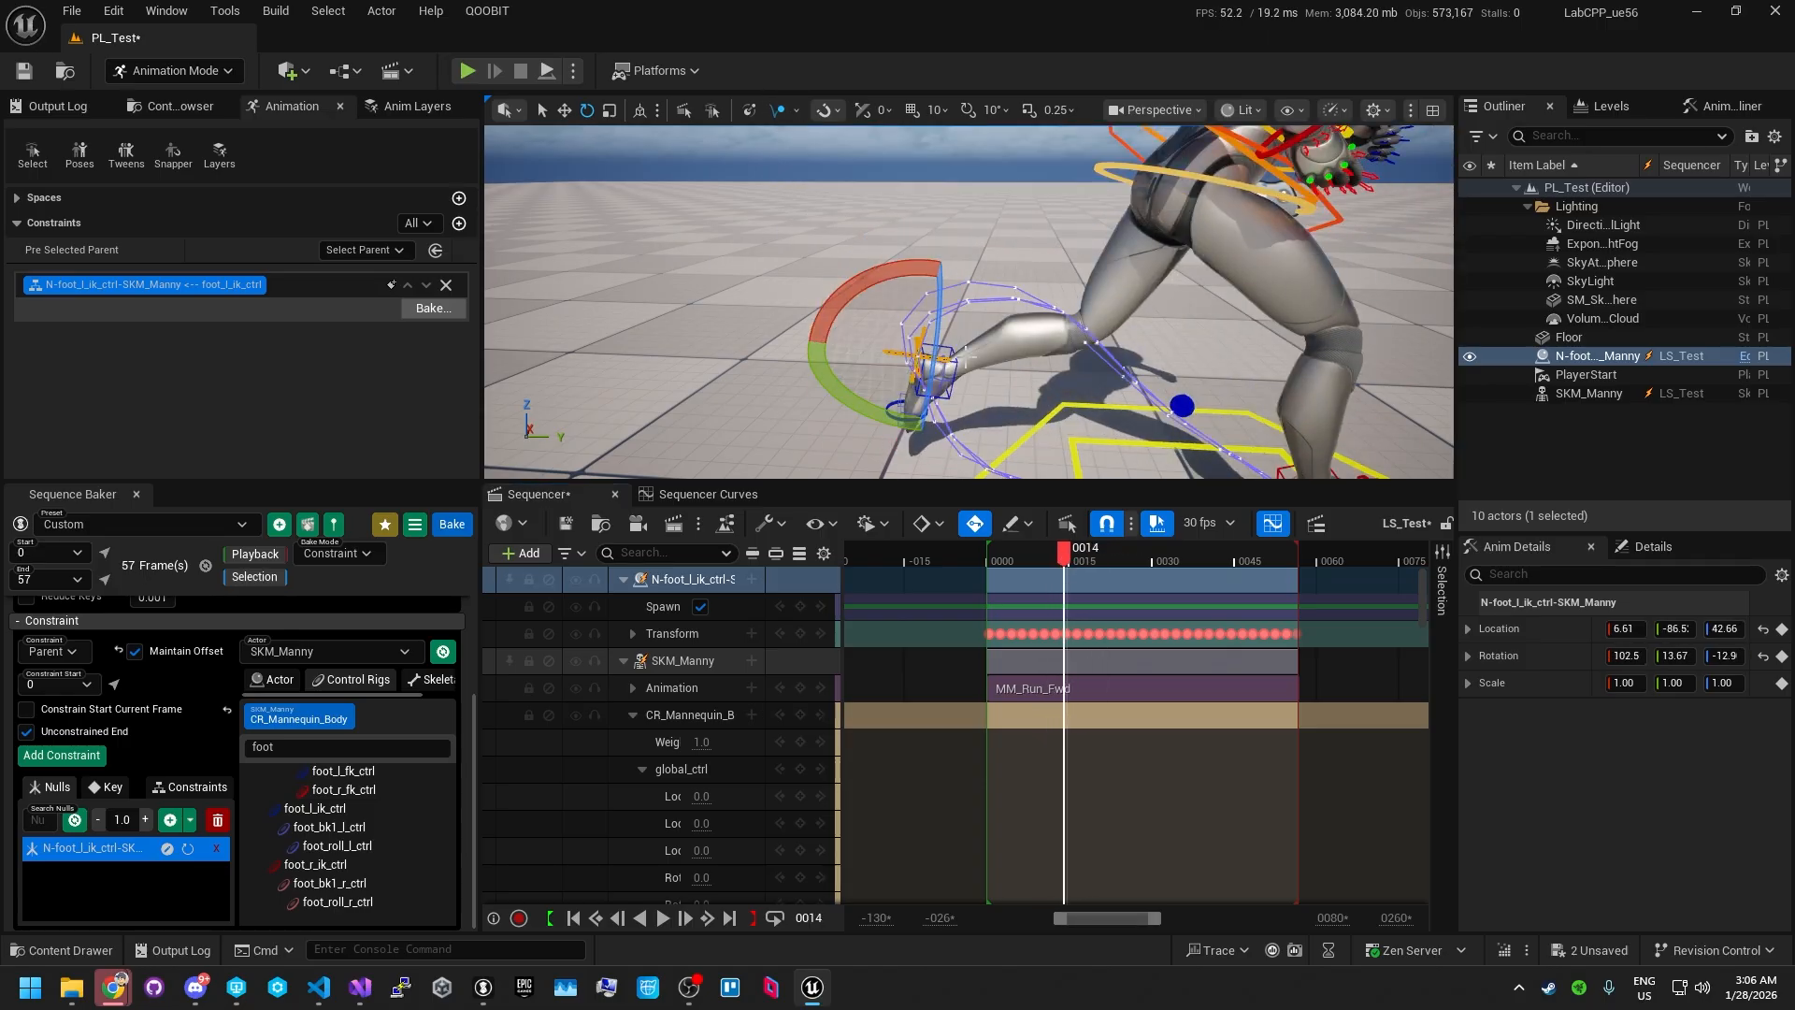
{"action": "left_click_drag", "start_coordinate": [1039, 475], "coordinate": [916, 472], "text": "alt"}
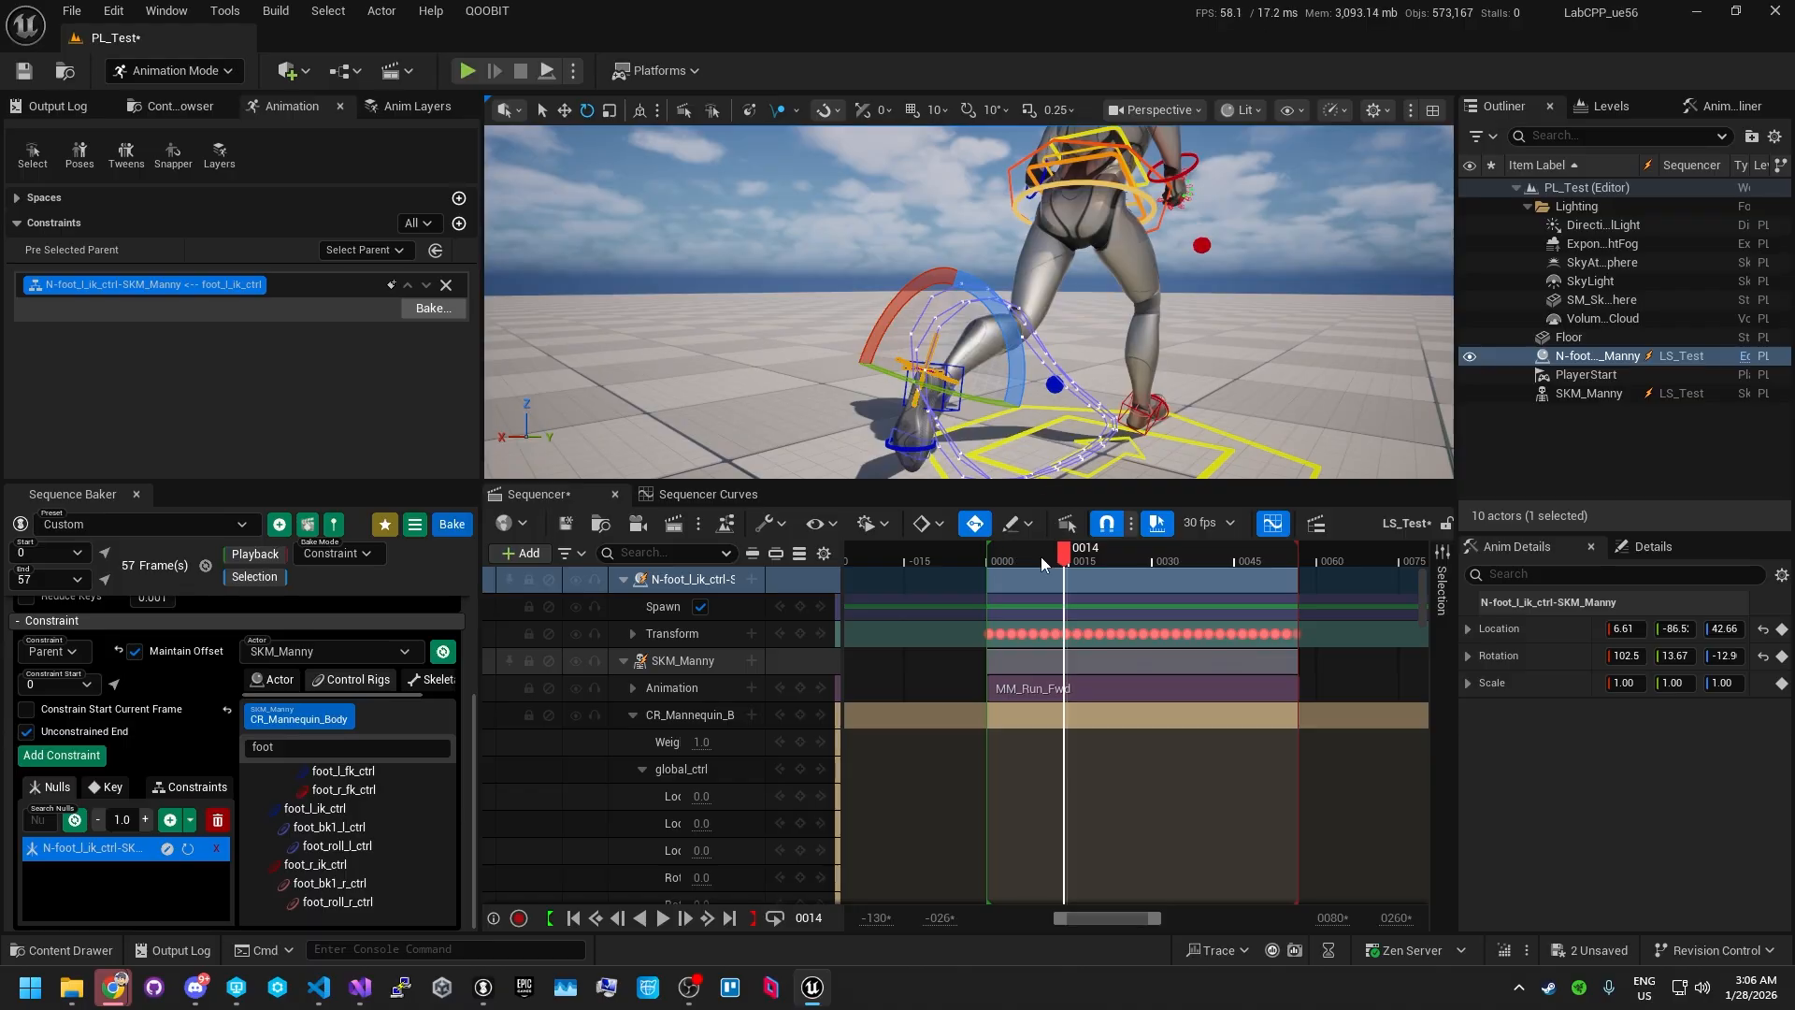
{"action": "mouse_move", "coordinate": [1041, 558]}
{"action": "left_mouse_down"}
{"action": "mouse_move", "coordinate": [1103, 558]}
{"action": "mouse_move", "coordinate": [1049, 560]}
{"action": "mouse_move", "coordinate": [1066, 557]}
{"action": "left_mouse_up"}
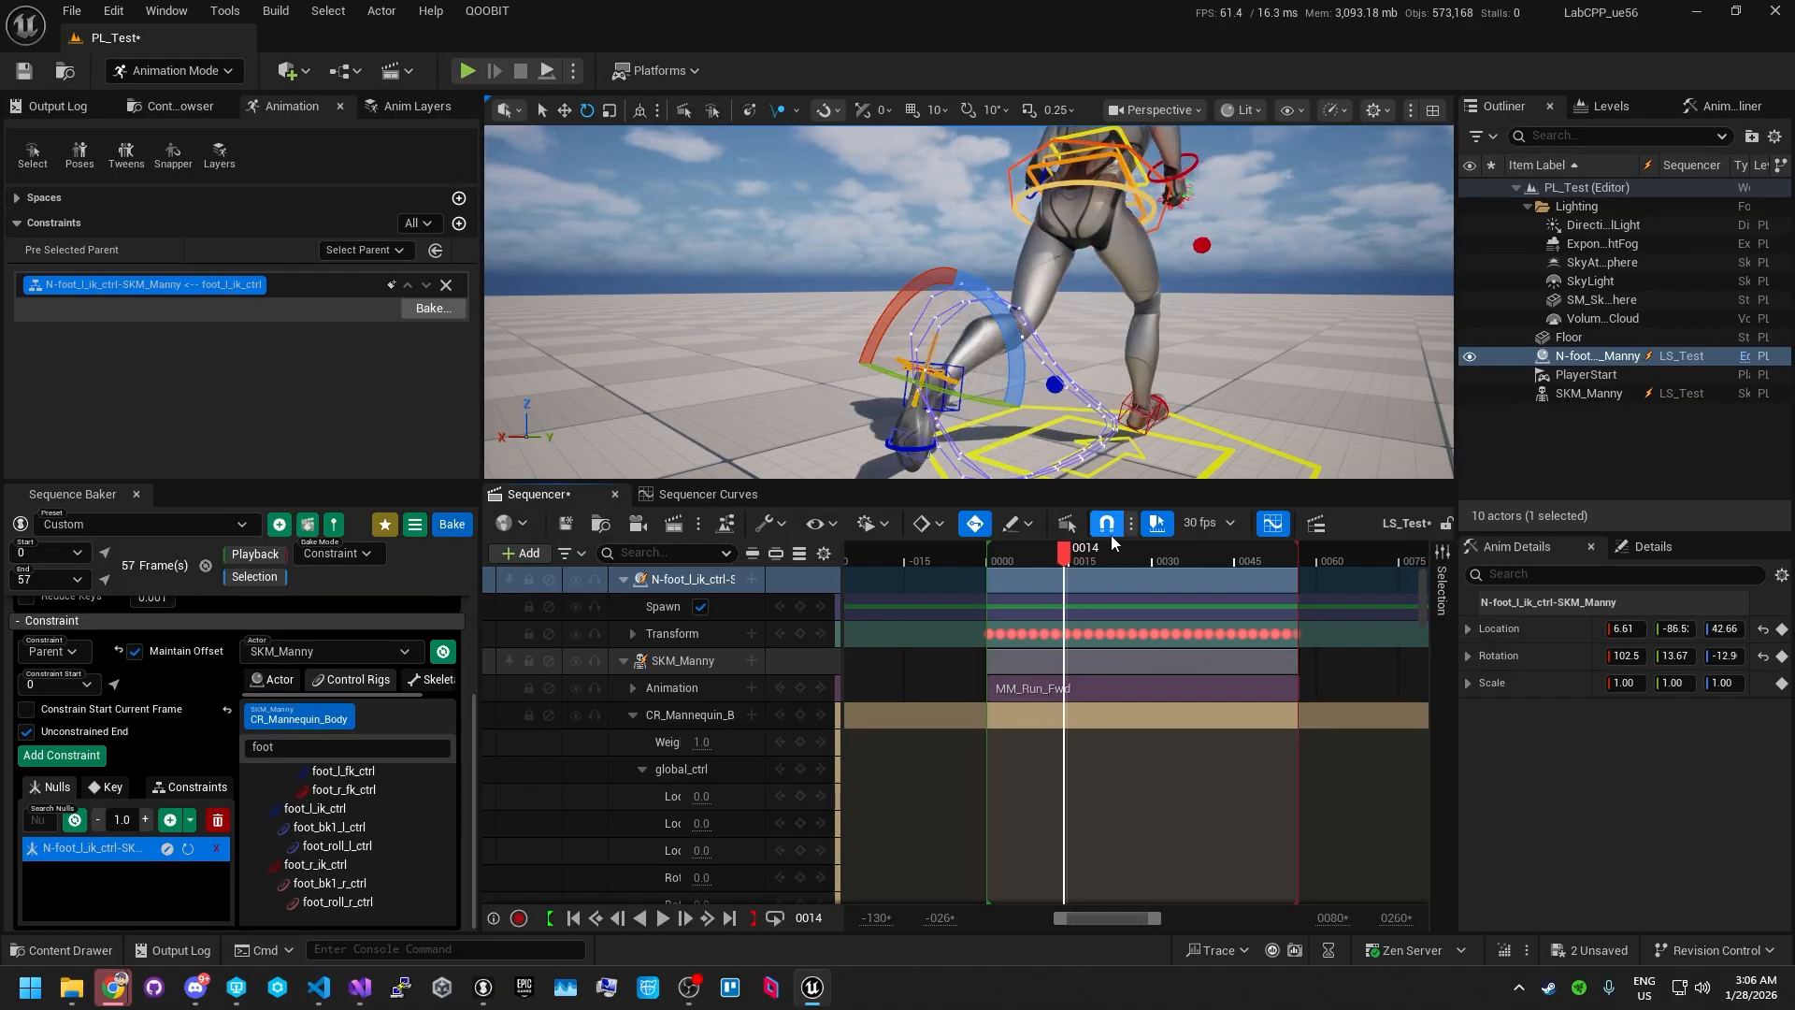
{"action": "mouse_move", "coordinate": [1075, 555]}
{"action": "left_mouse_down"}
{"action": "mouse_move", "coordinate": [1113, 557]}
{"action": "mouse_move", "coordinate": [1070, 557]}
{"action": "mouse_move", "coordinate": [1089, 561]}
{"action": "left_mouse_up"}
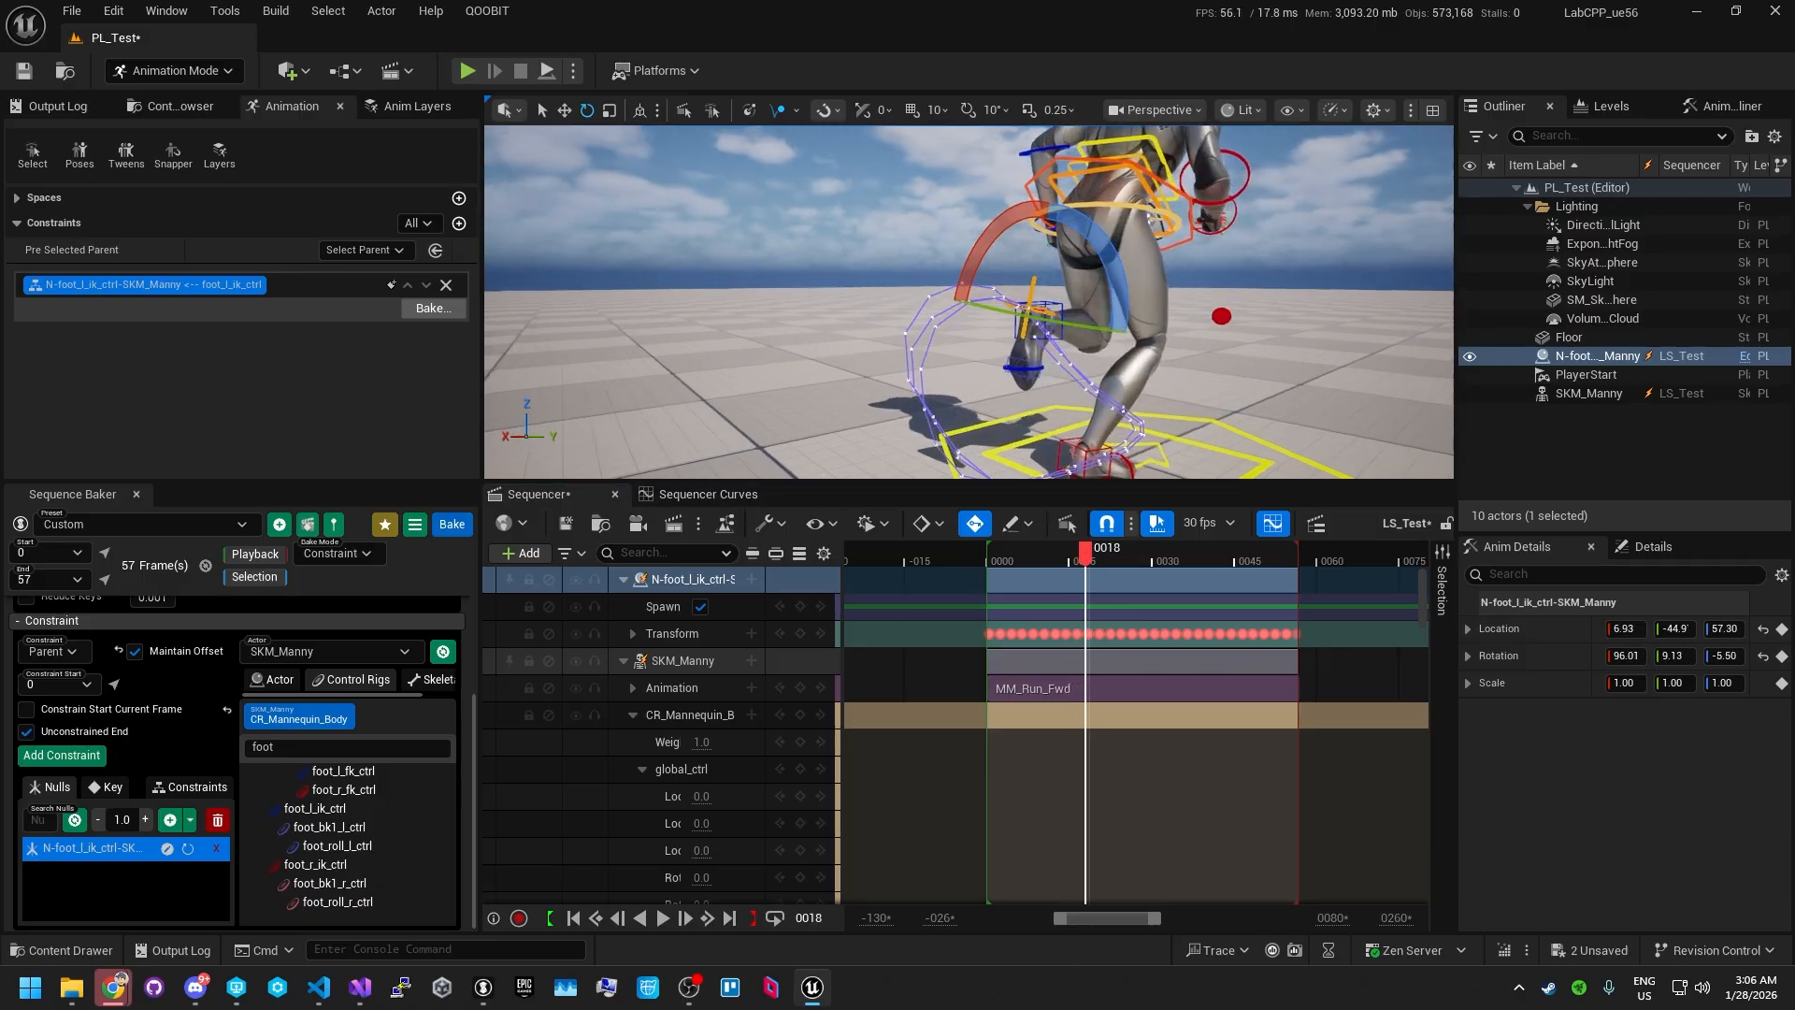
{"action": "scroll", "coordinate": [1115, 432], "scroll_direction": "up", "scroll_amount": 4}
- Show the left foot null's curves and try its Y-axis rotation offsets, ending at a rotation of about 80.8, 5.9, -96.4
{"action": "left_click", "coordinate": [711, 493]}
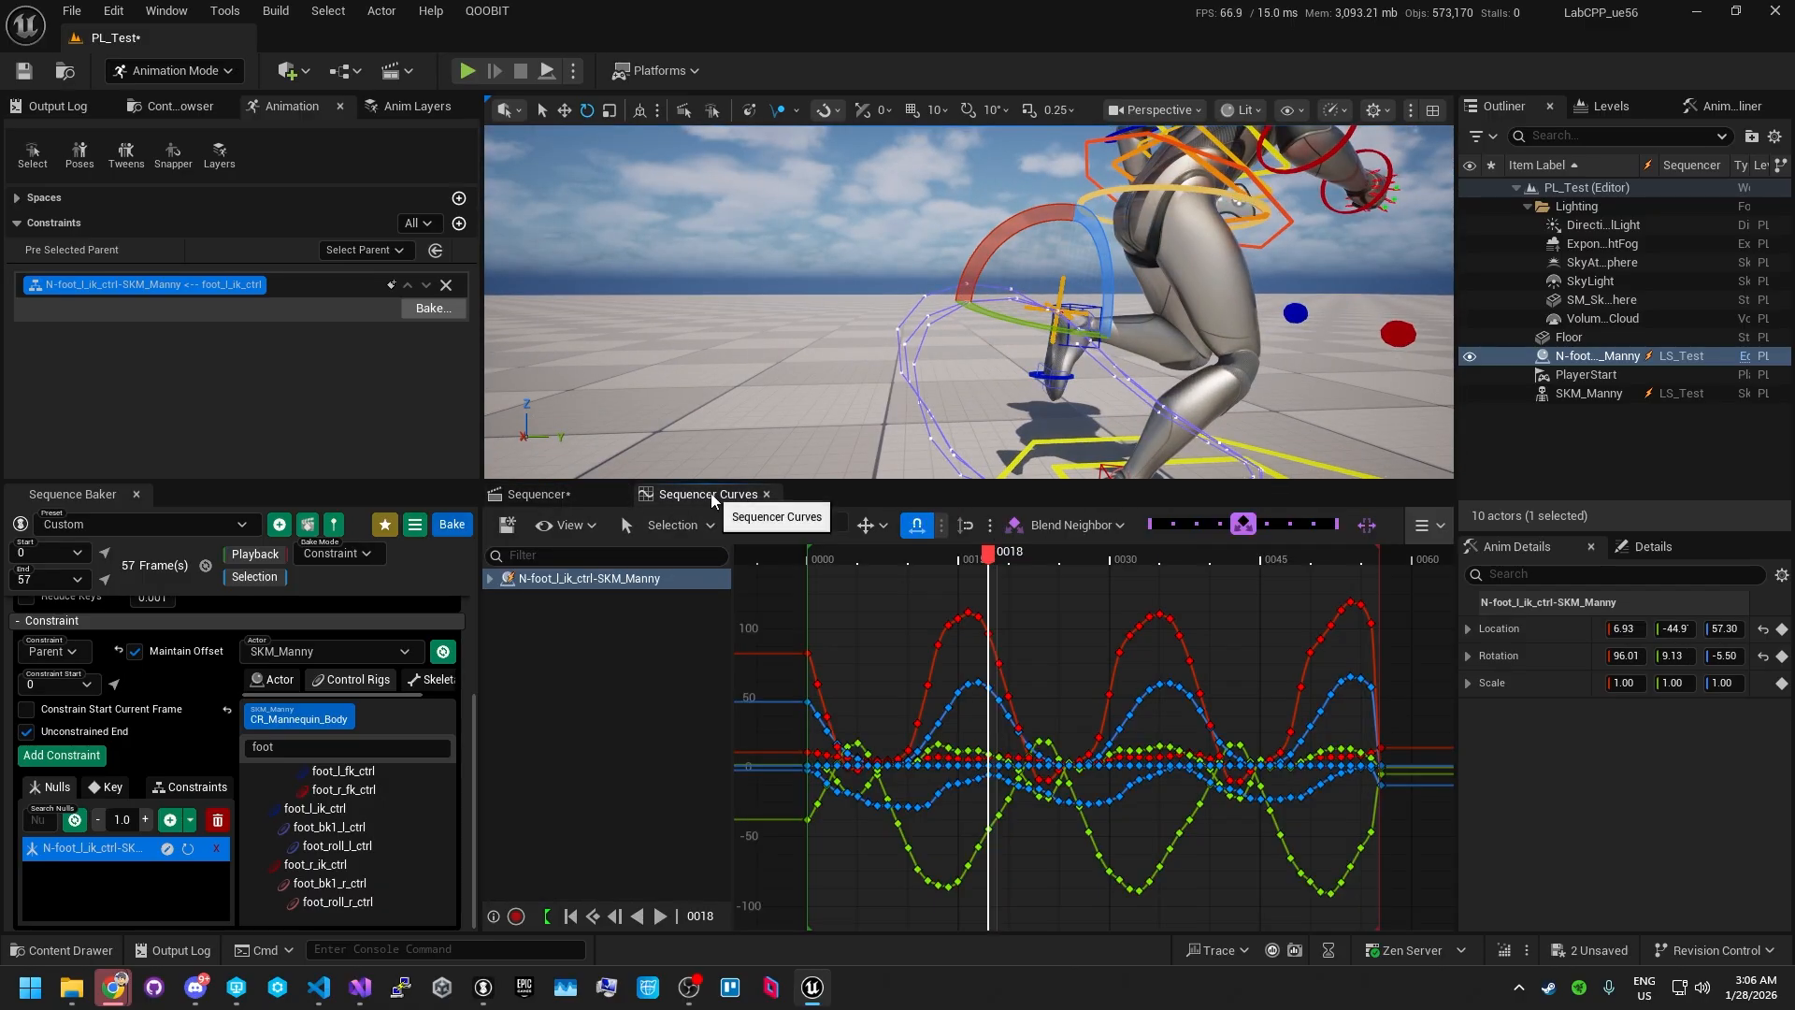
{"action": "left_click", "coordinate": [188, 851]}
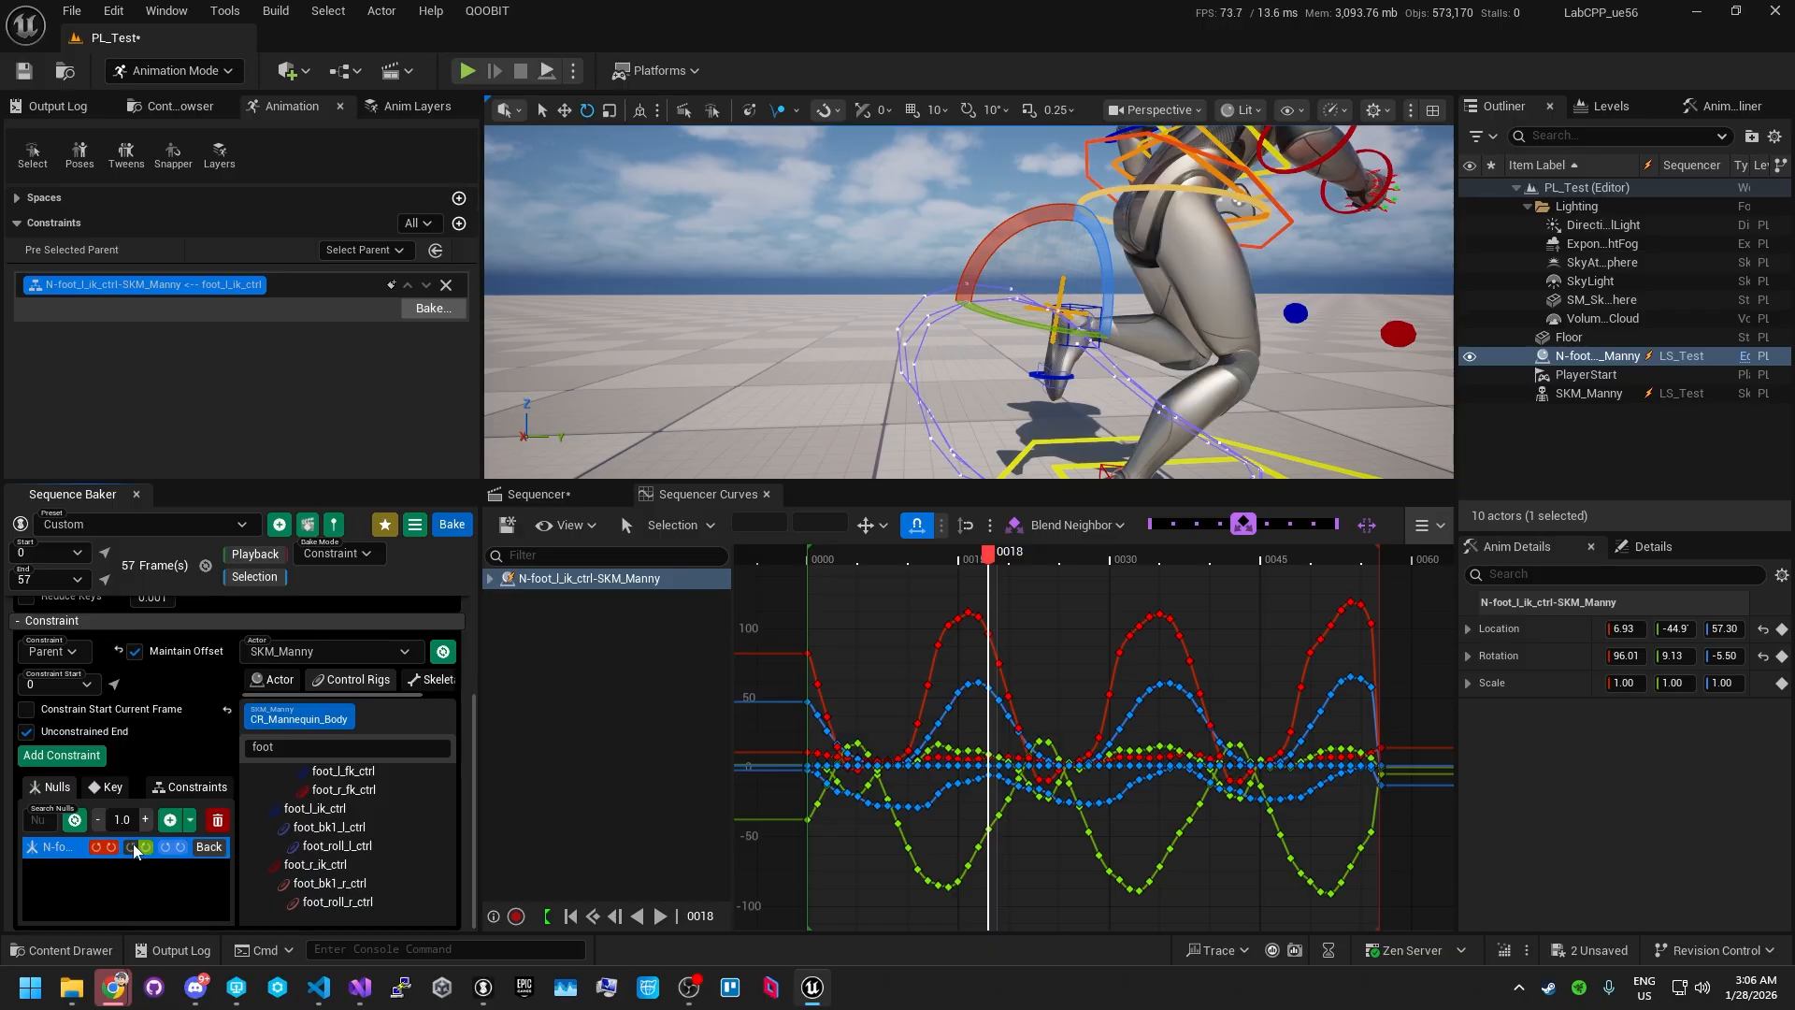
{"action": "left_click", "coordinate": [134, 849]}
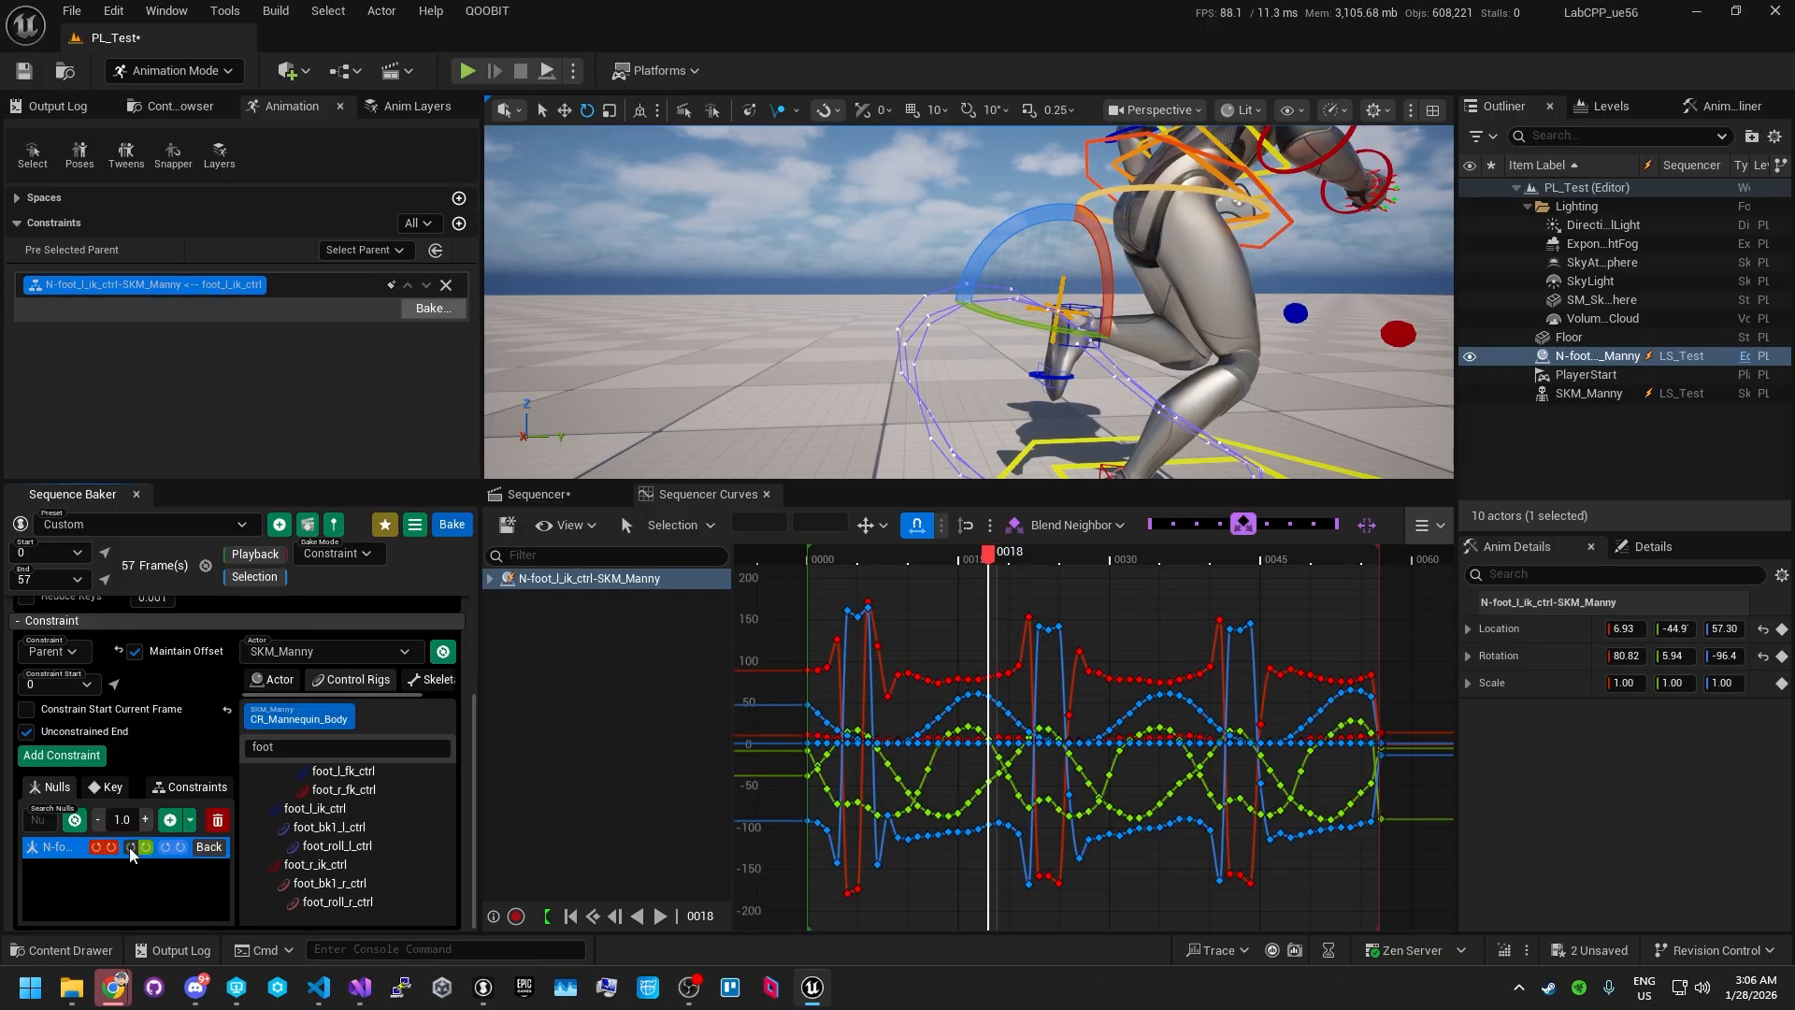
{"action": "left_click", "coordinate": [131, 848]}
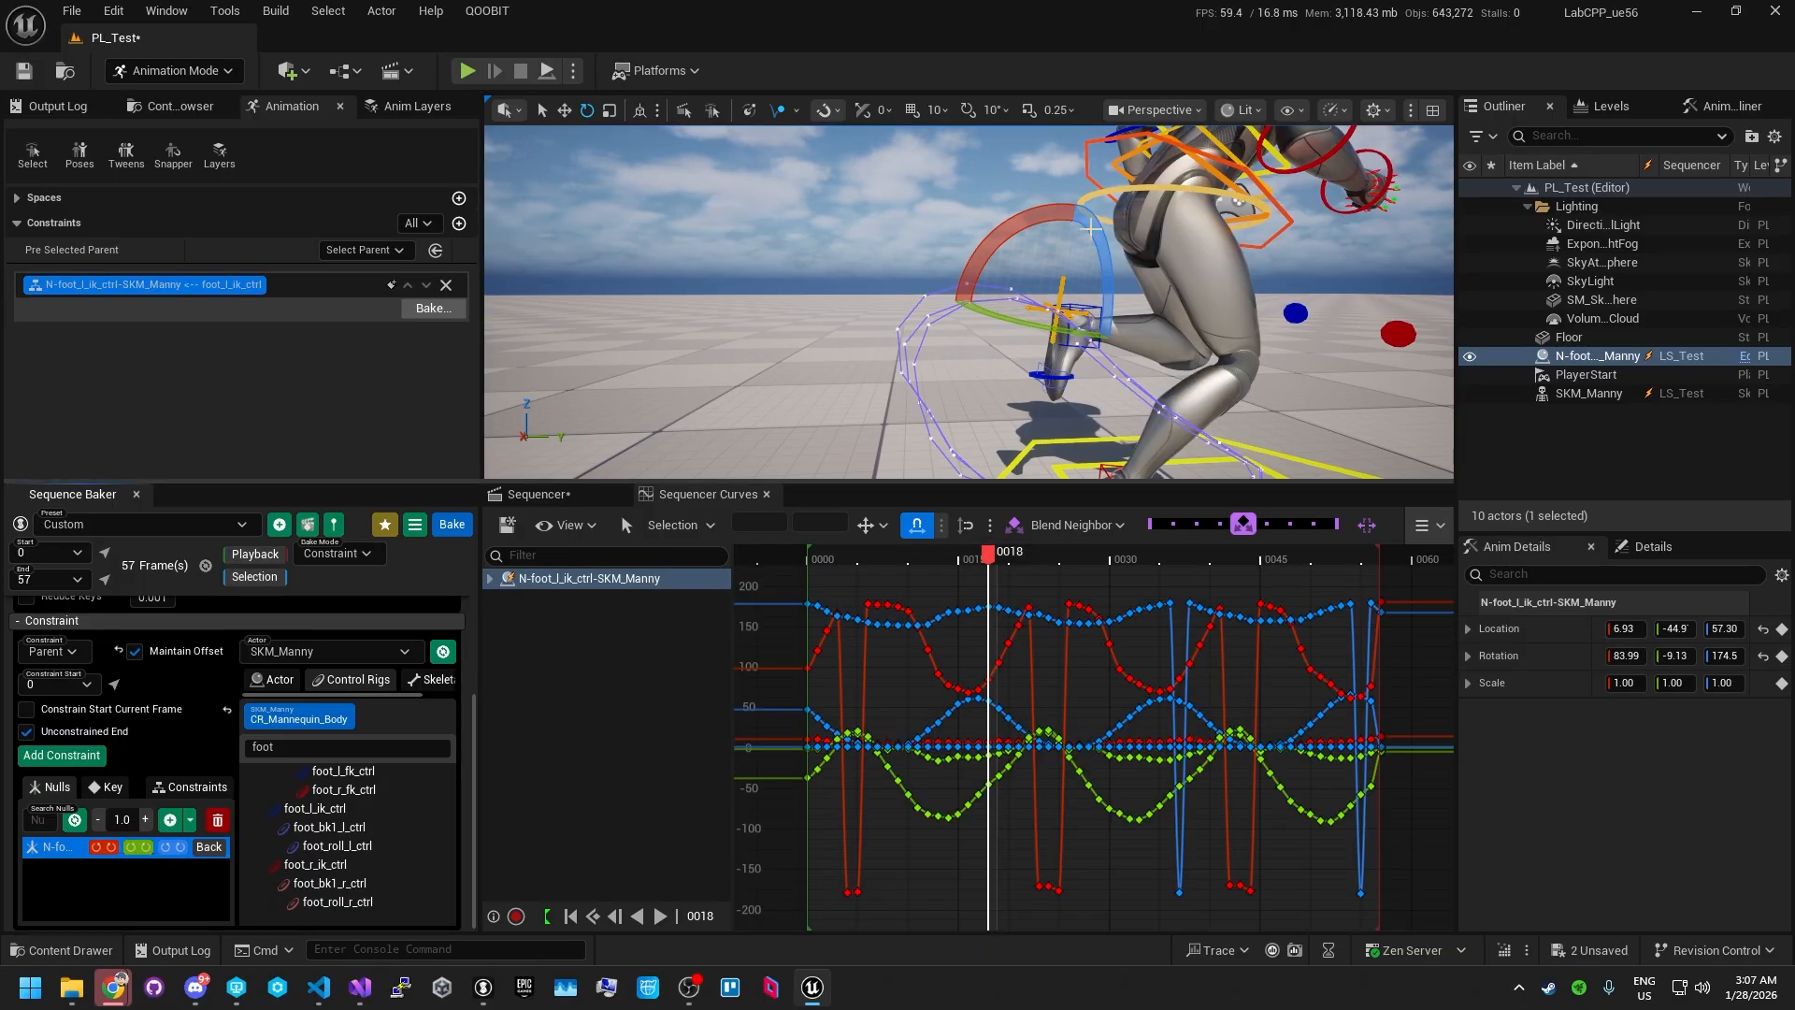
{"action": "left_click_drag", "start_coordinate": [967, 408], "coordinate": [967, 408], "text": "alt"}
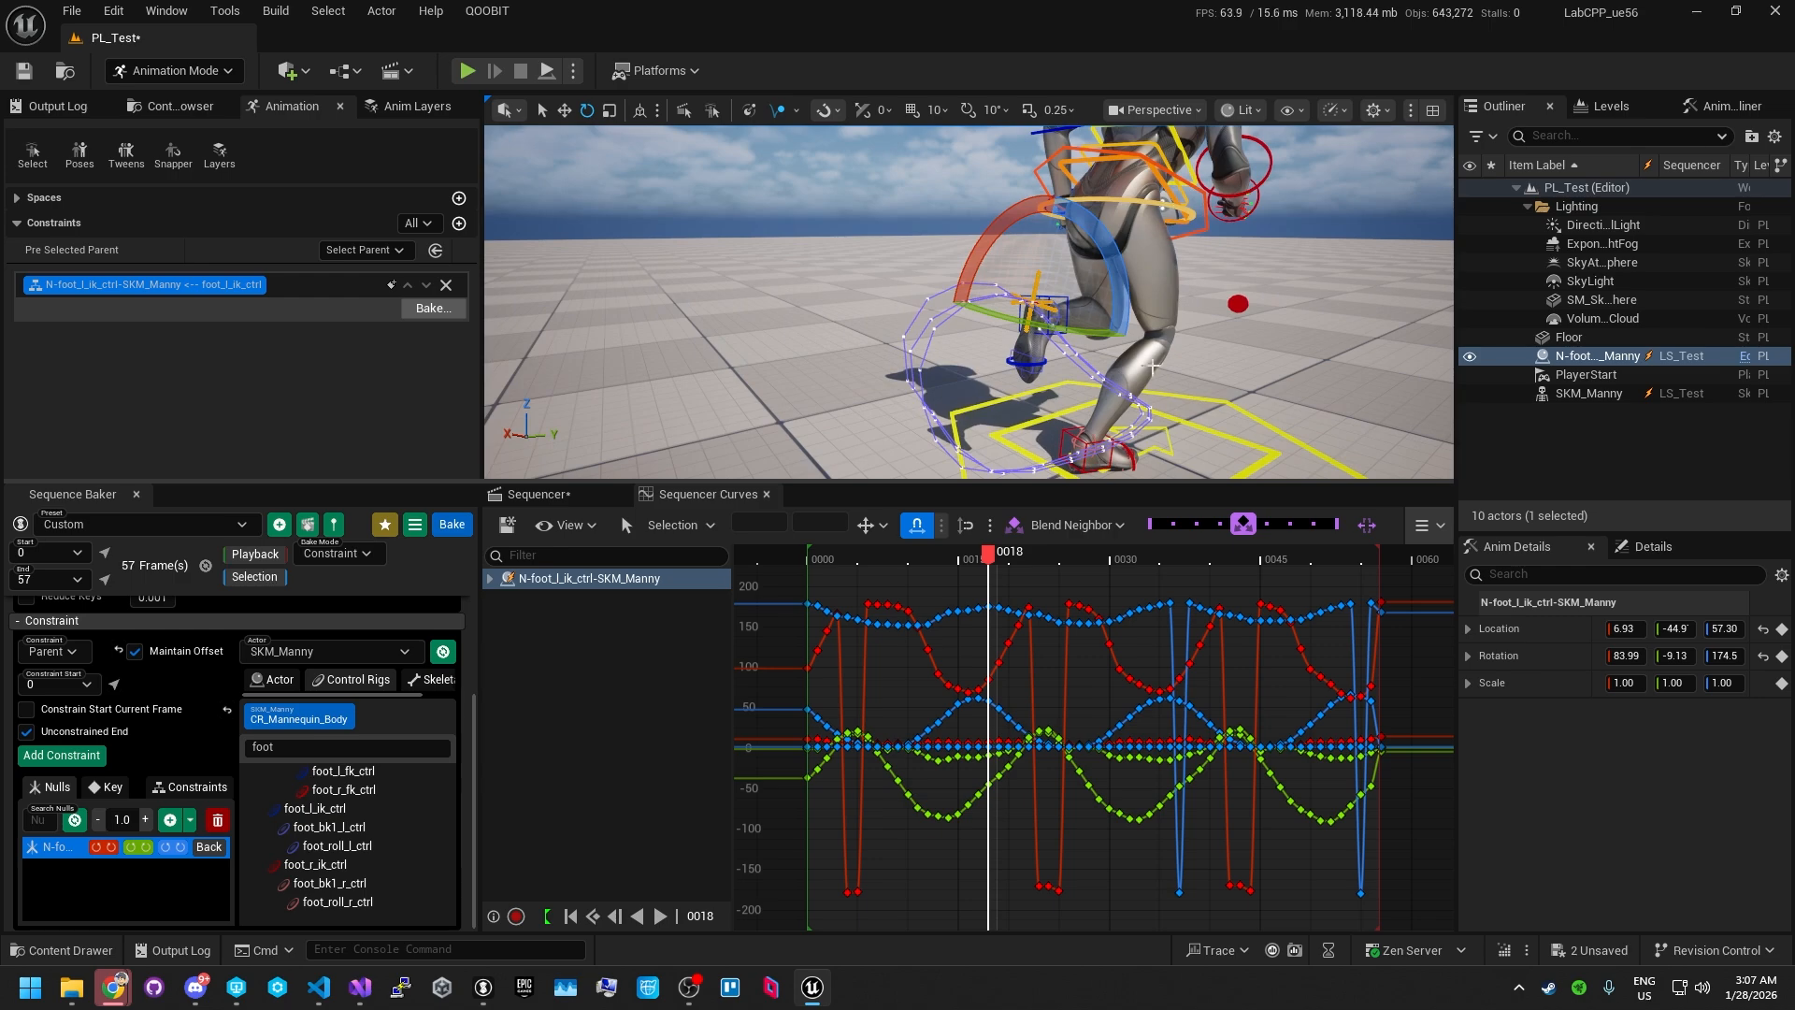
{"action": "left_click", "coordinate": [147, 848]}
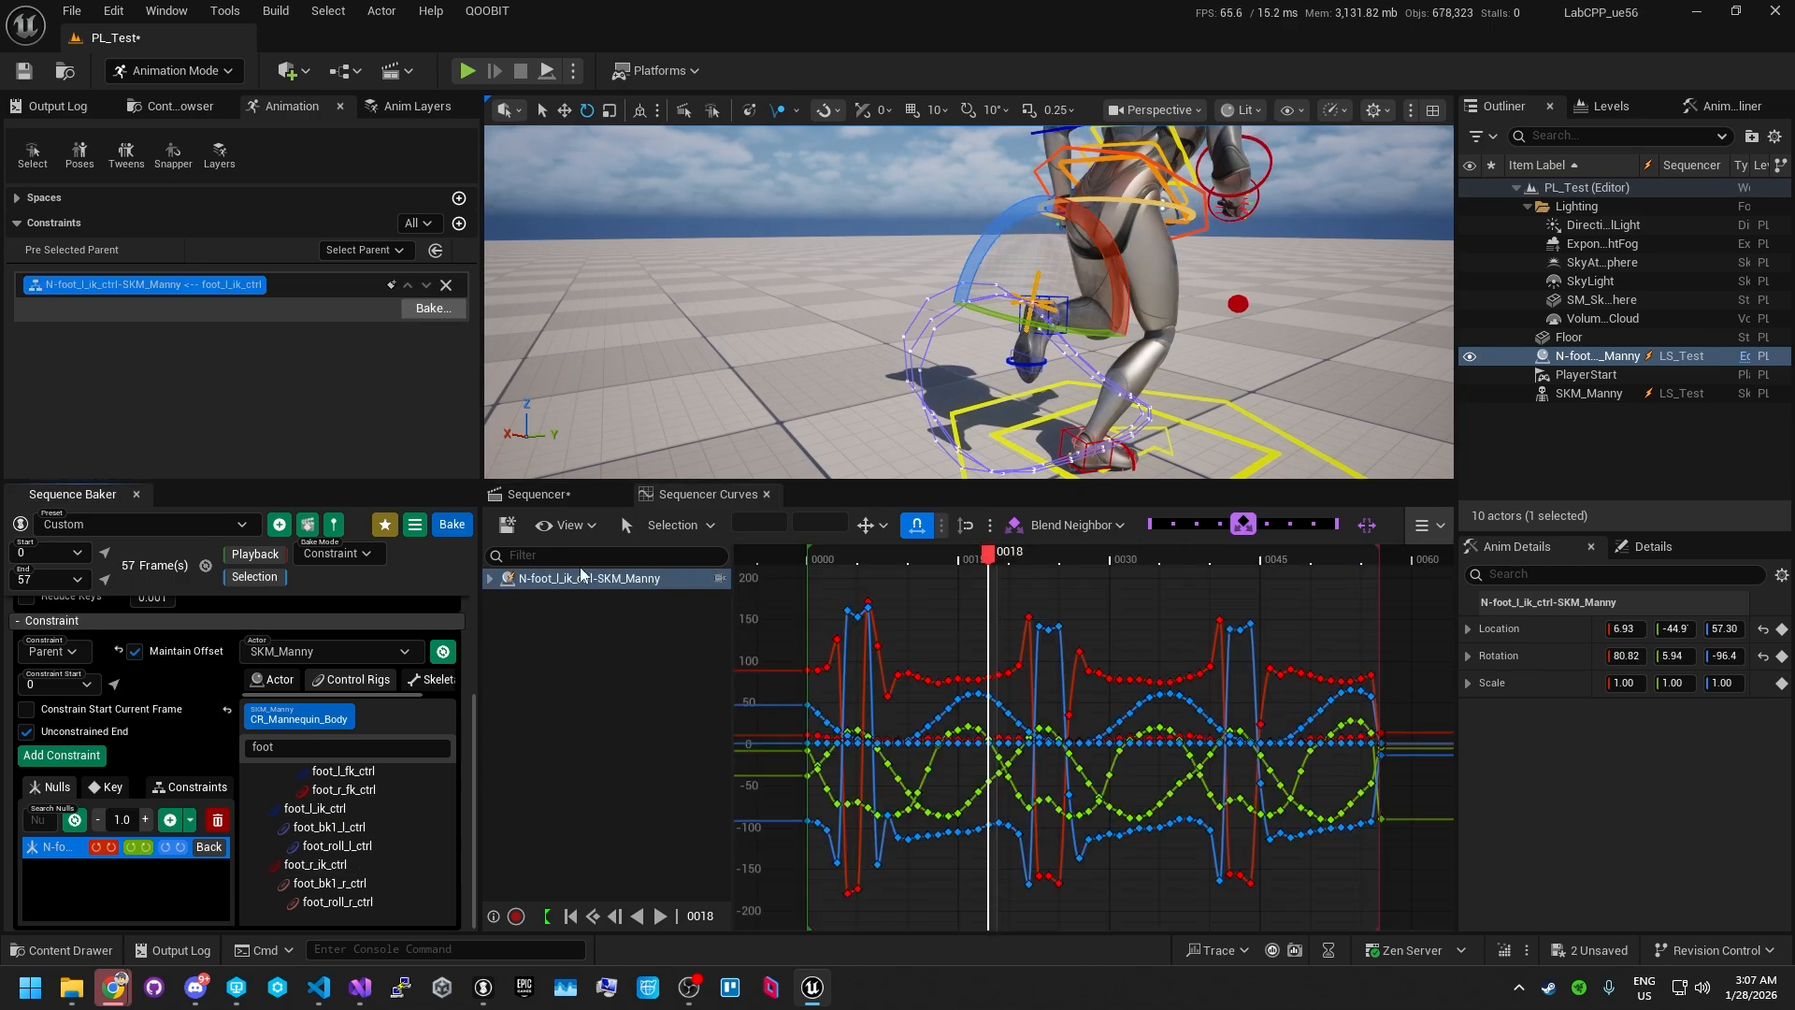
- Delete all existing nulls together with their related constraints
{"action": "left_click", "coordinate": [215, 820]}
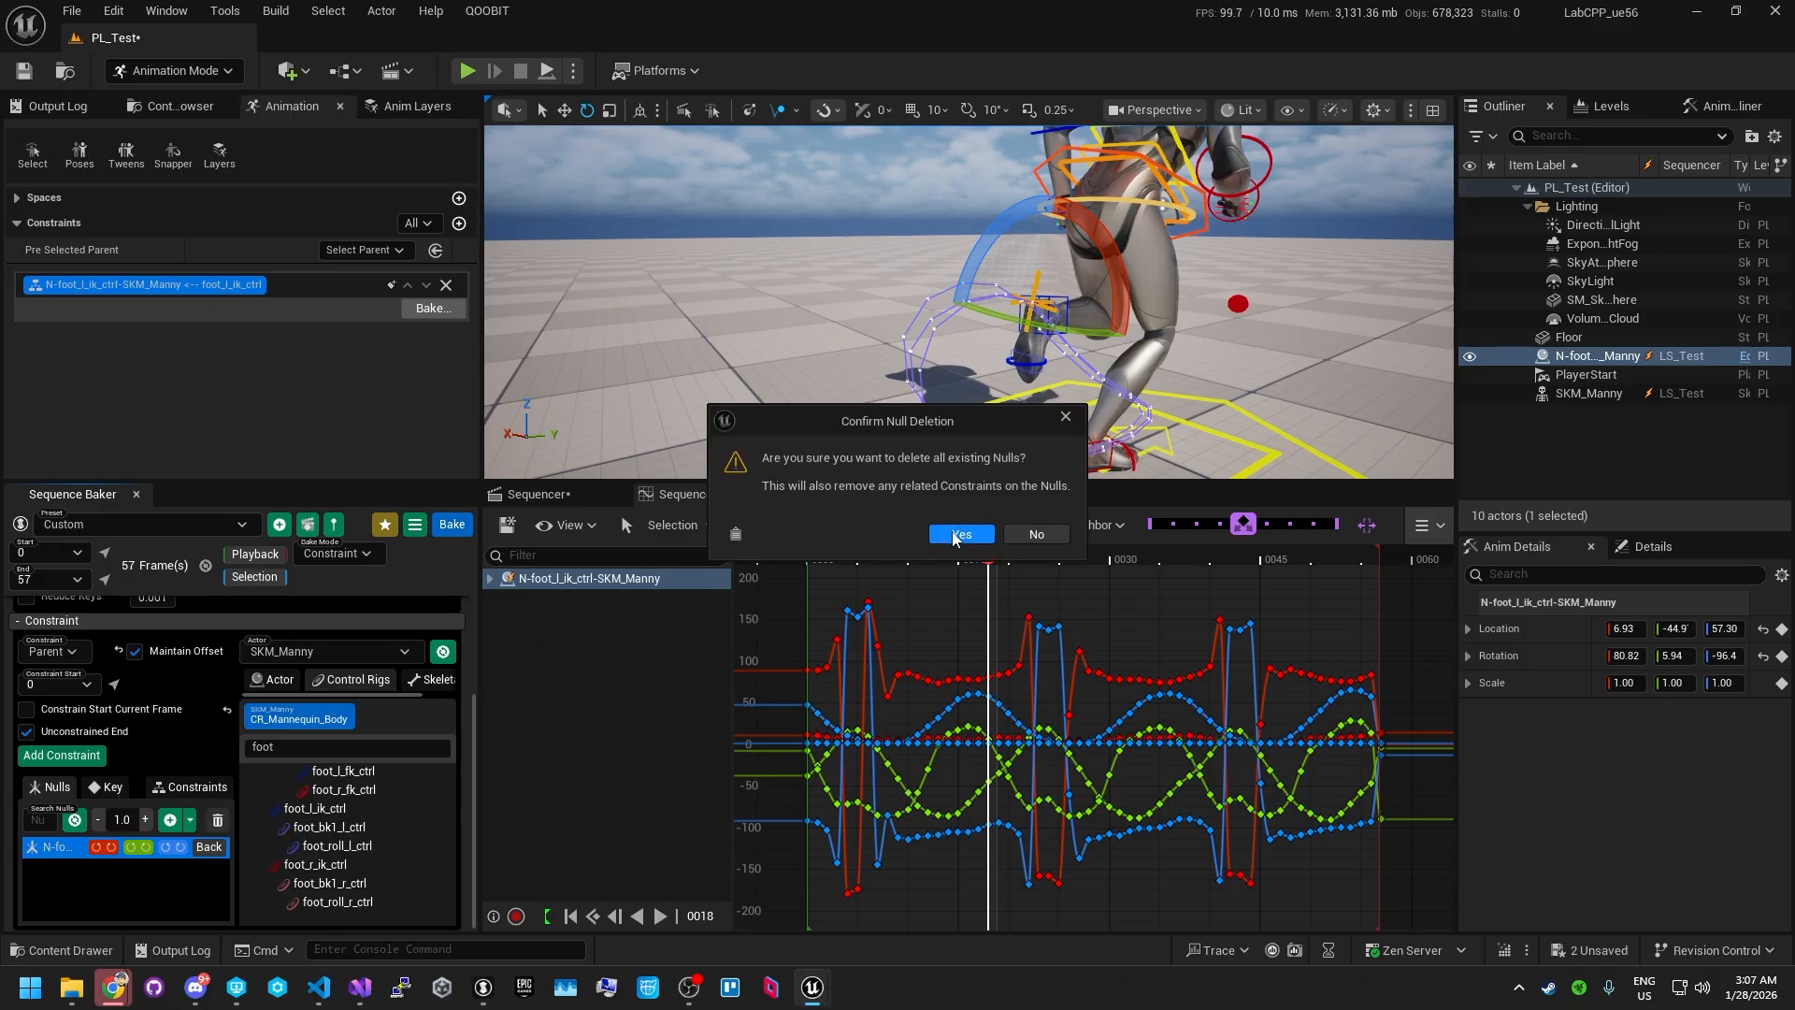
{"action": "left_click", "coordinate": [960, 534]}
{"action": "scroll", "coordinate": [1217, 308], "scroll_direction": "down", "scroll_amount": 5}
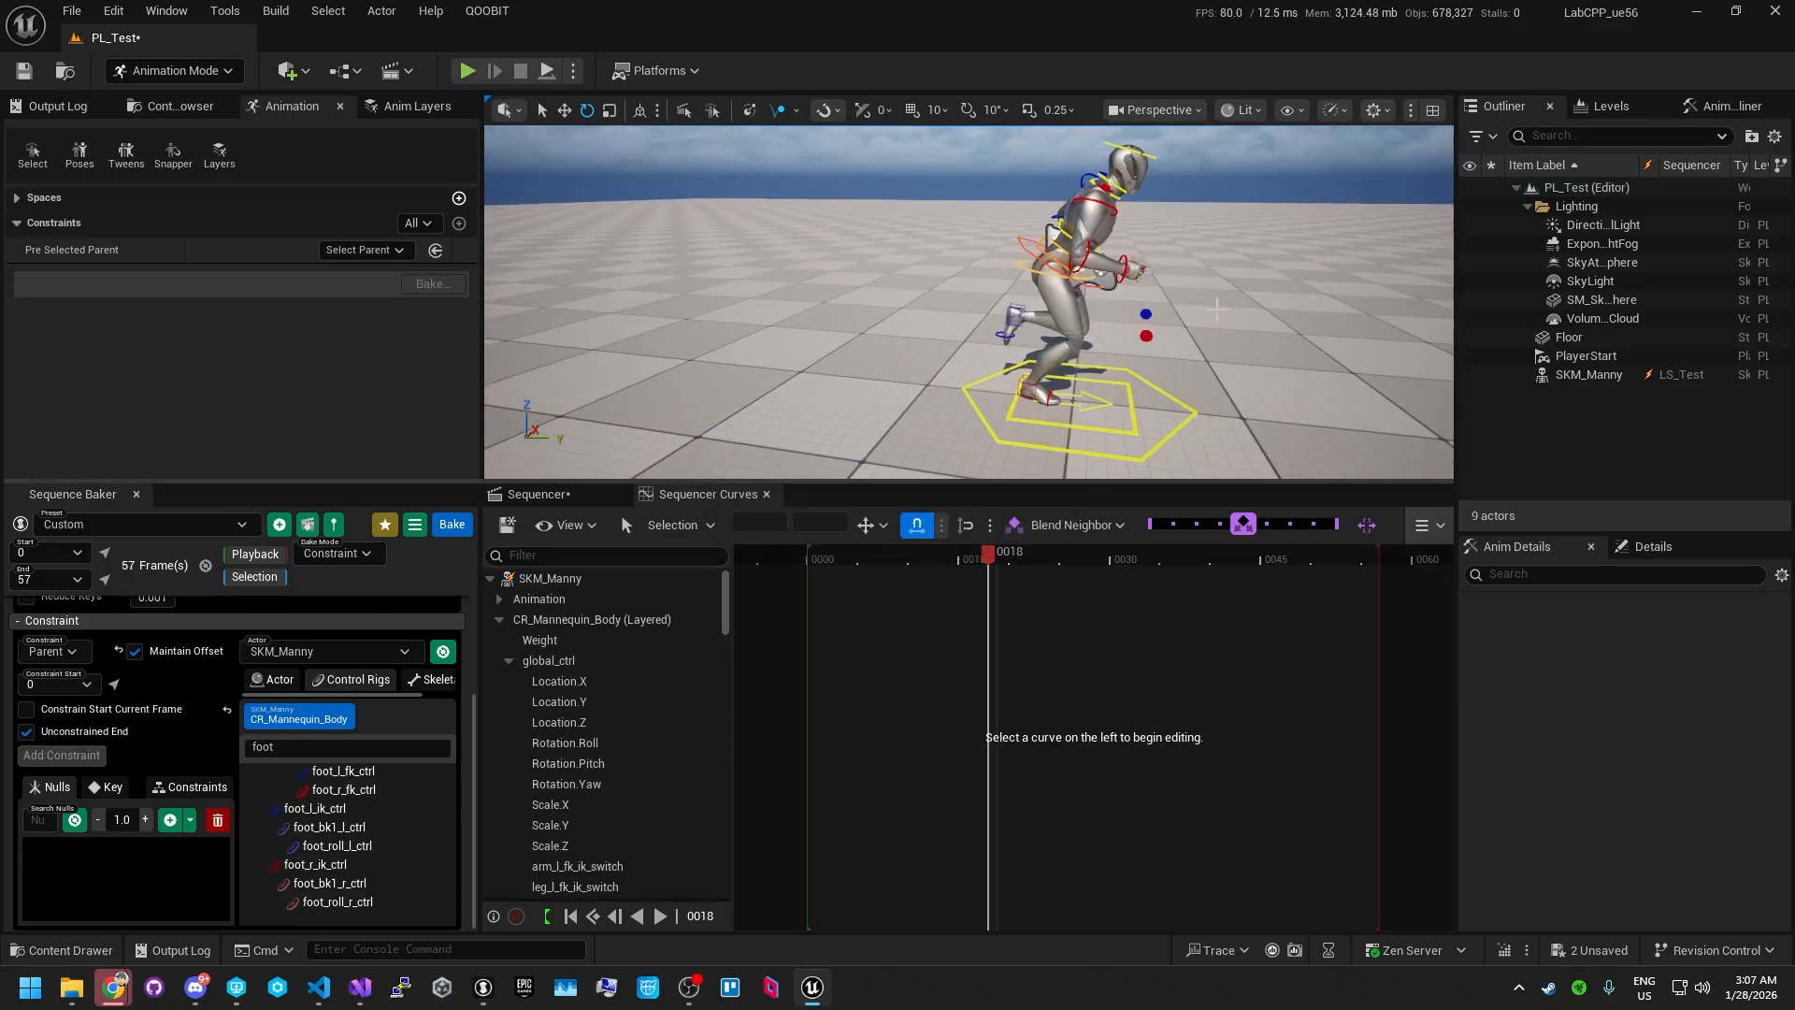
- Filter the rig controls by "head", select head_ctrl, and create a +Y Axis Look At Constraint null on it
{"action": "left_click_drag", "start_coordinate": [1218, 309], "coordinate": [1019, 262], "text": "alt"}
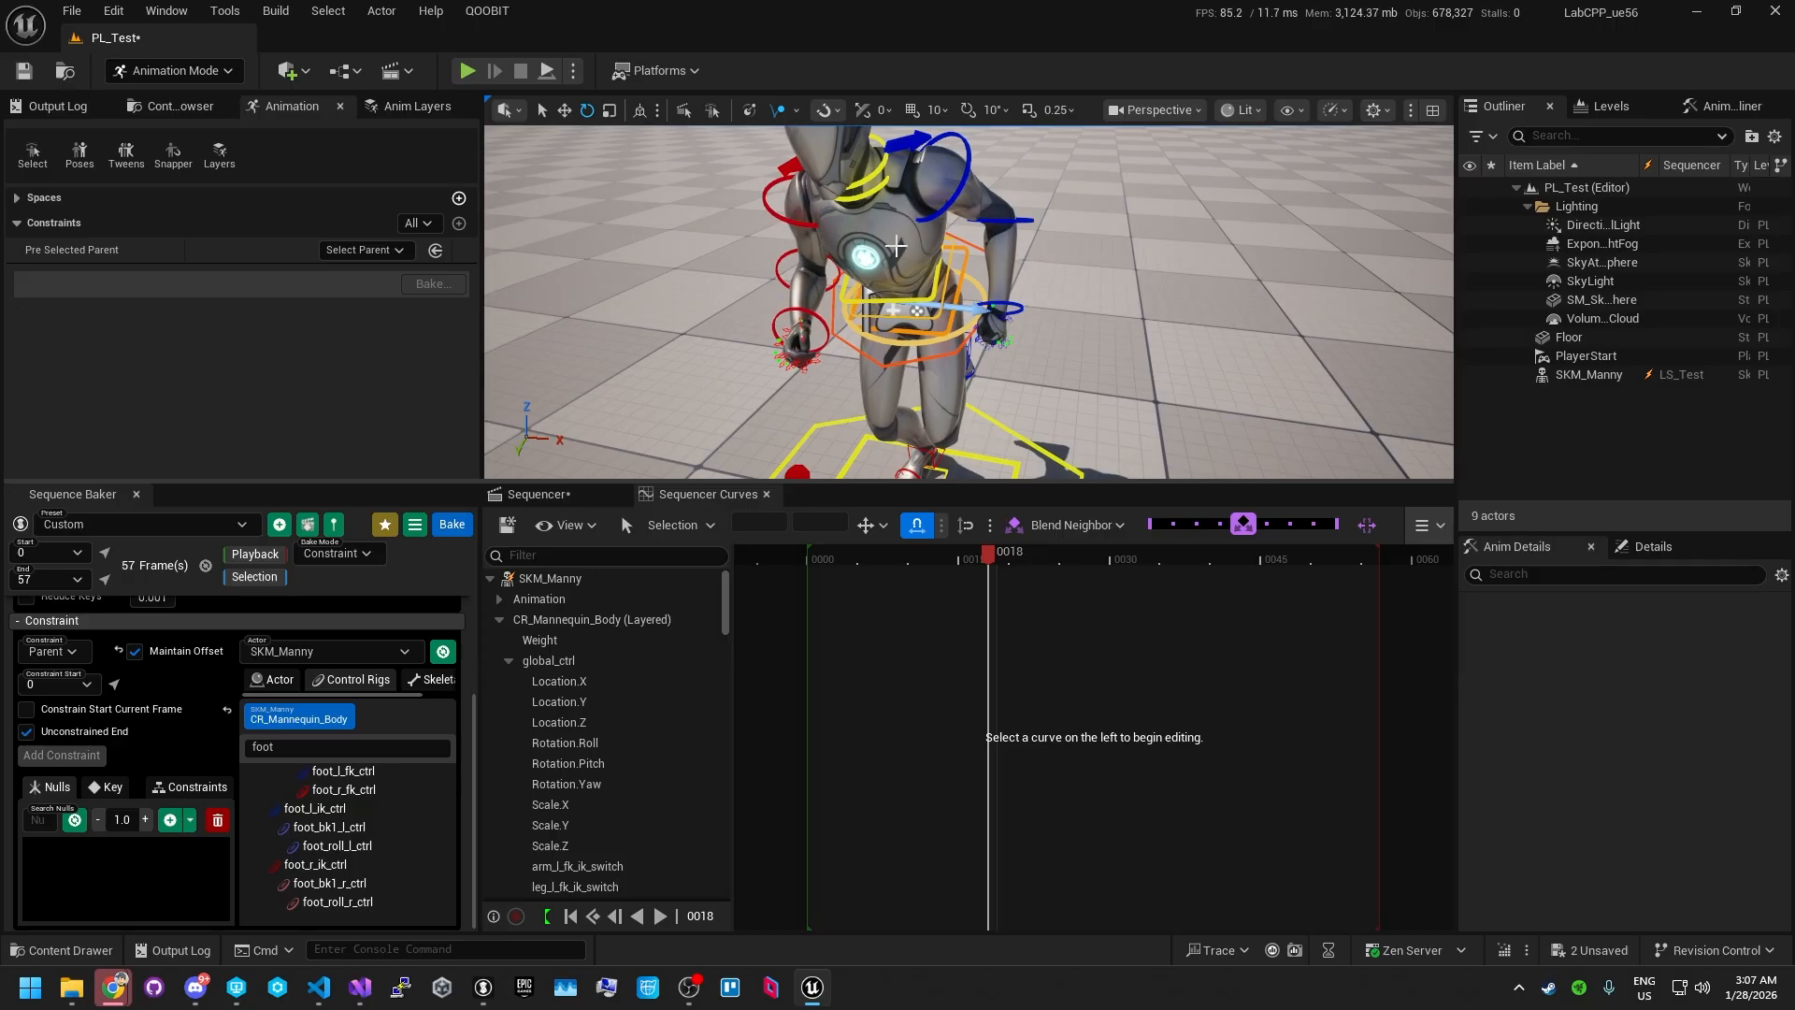
{"action": "left_click_drag", "start_coordinate": [893, 308], "coordinate": [899, 191], "text": "alt"}
{"action": "left_click", "coordinate": [918, 166]}
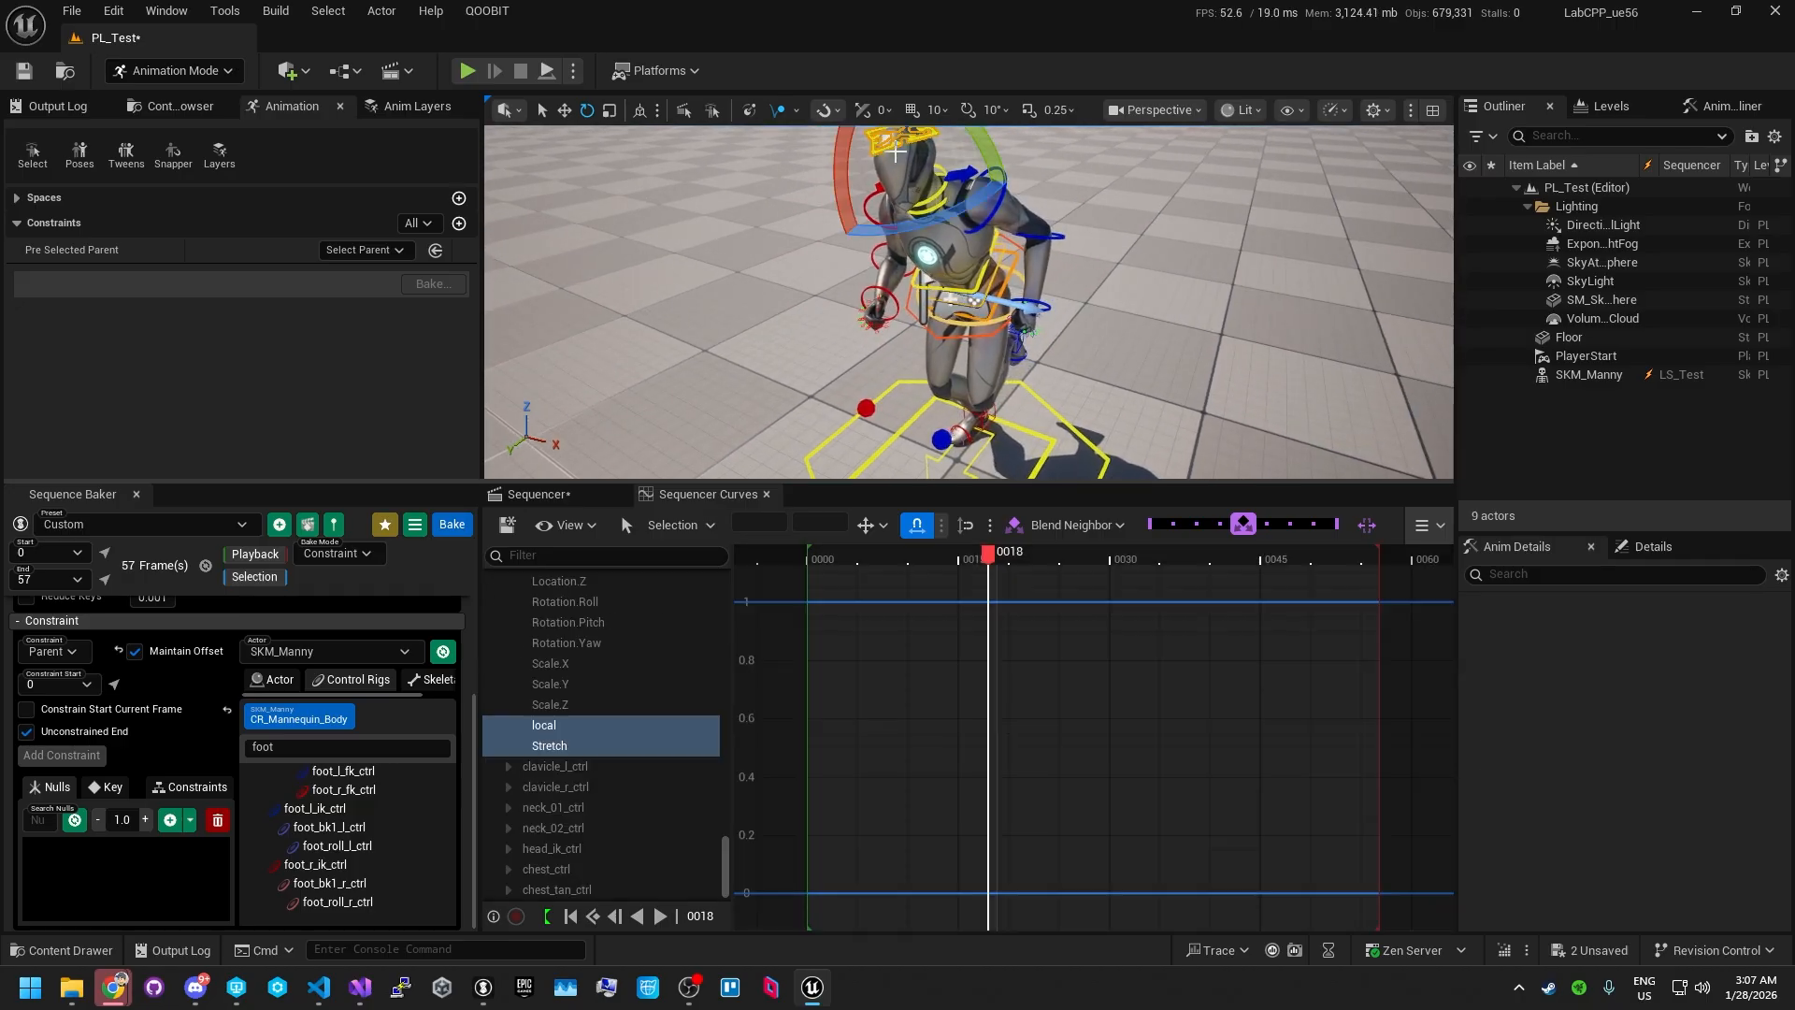
{"action": "key", "text": "f"}
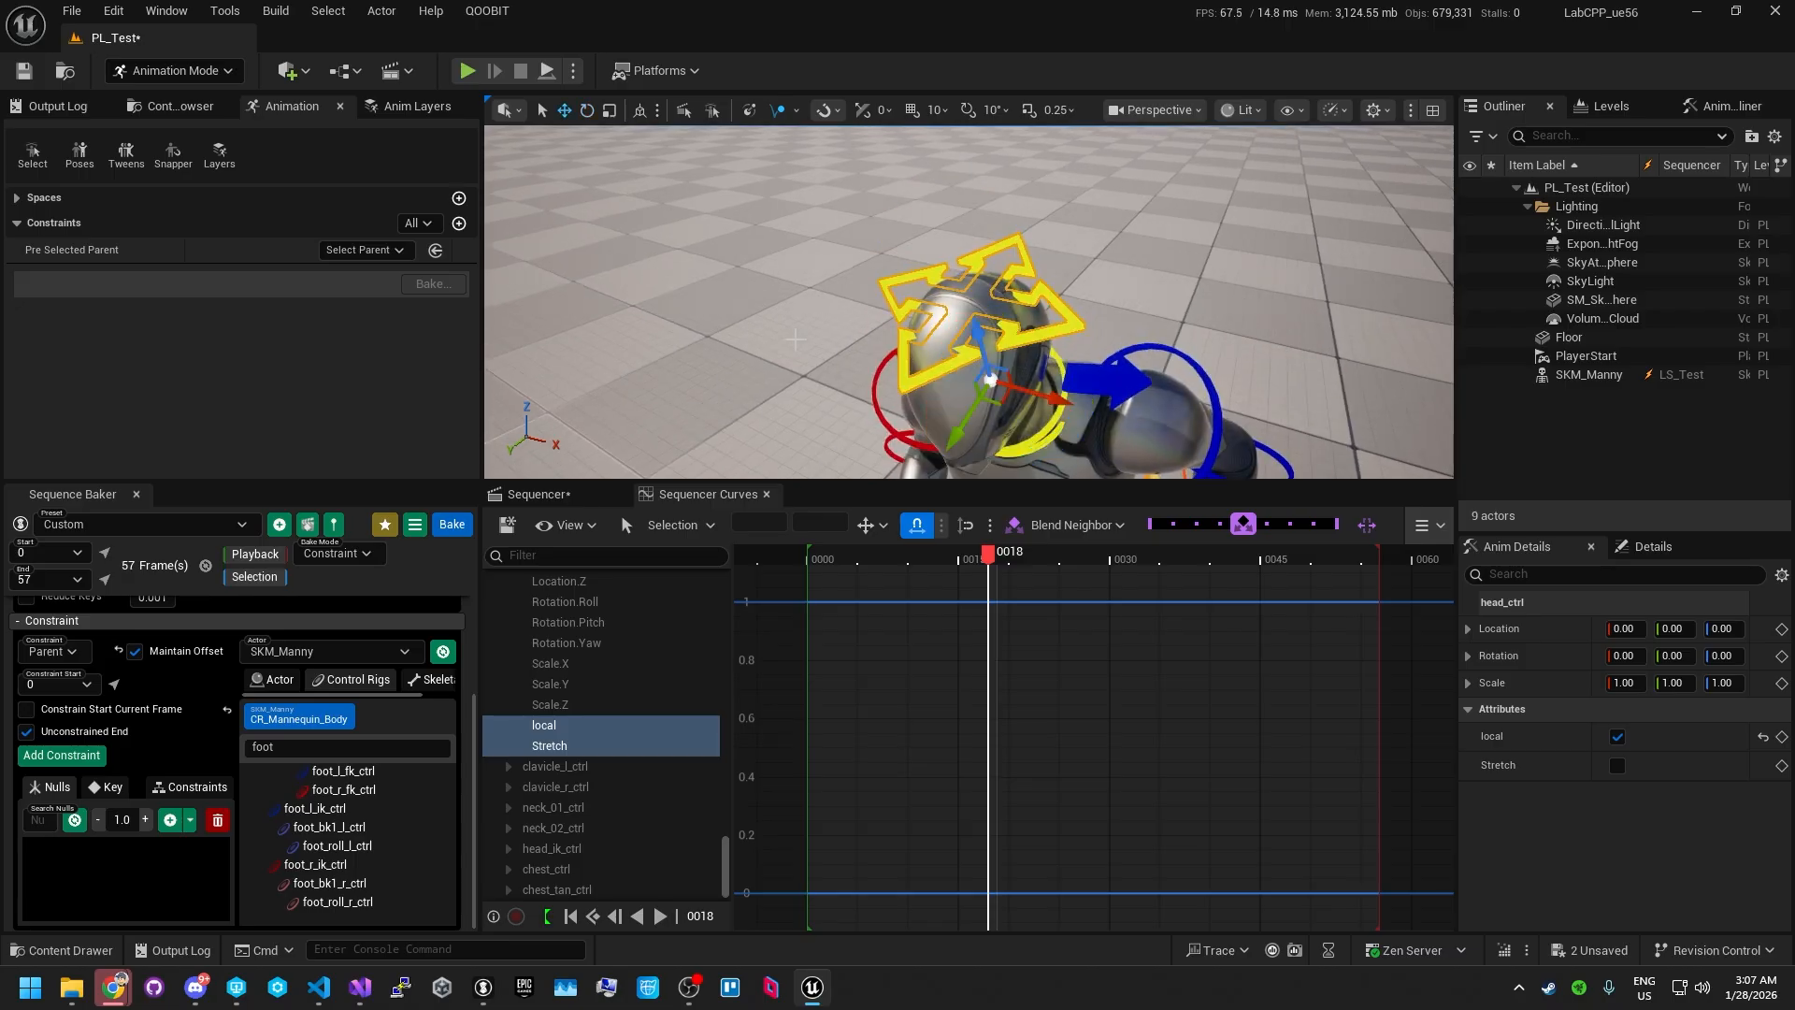
{"action": "left_click_drag", "start_coordinate": [760, 344], "coordinate": [888, 309], "text": "alt"}
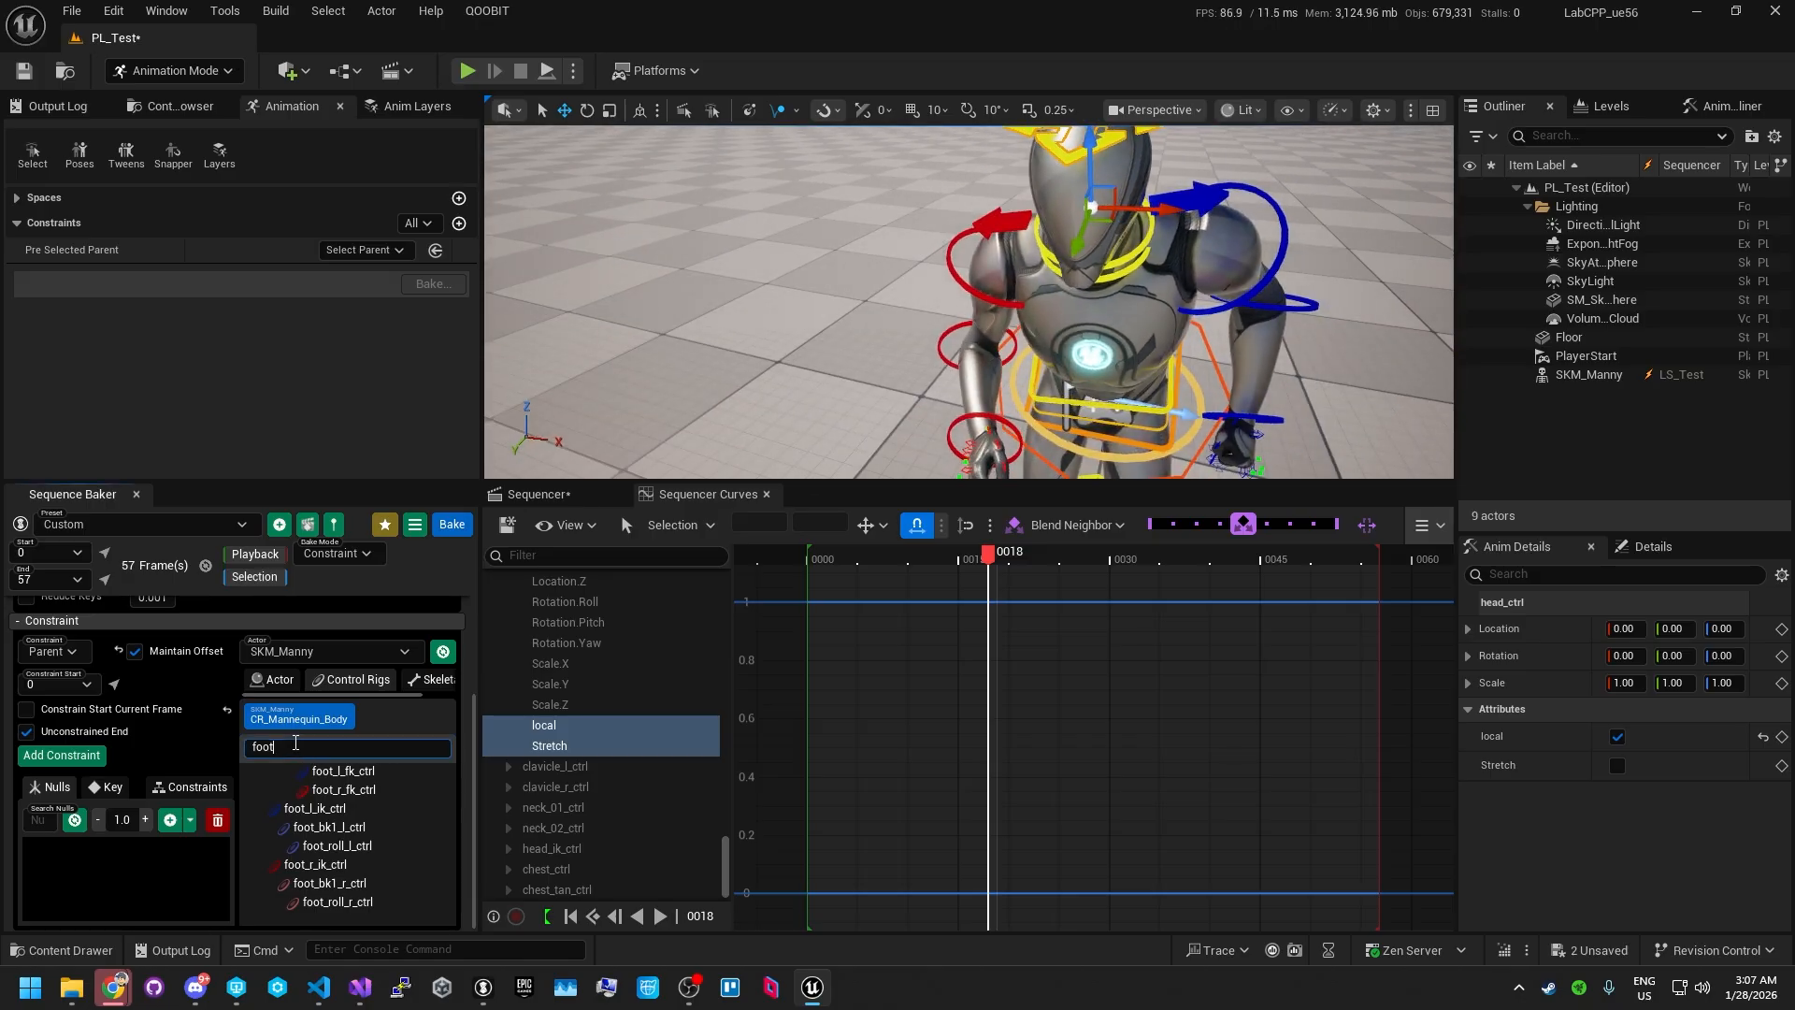
{"action": "type", "text": "head"}
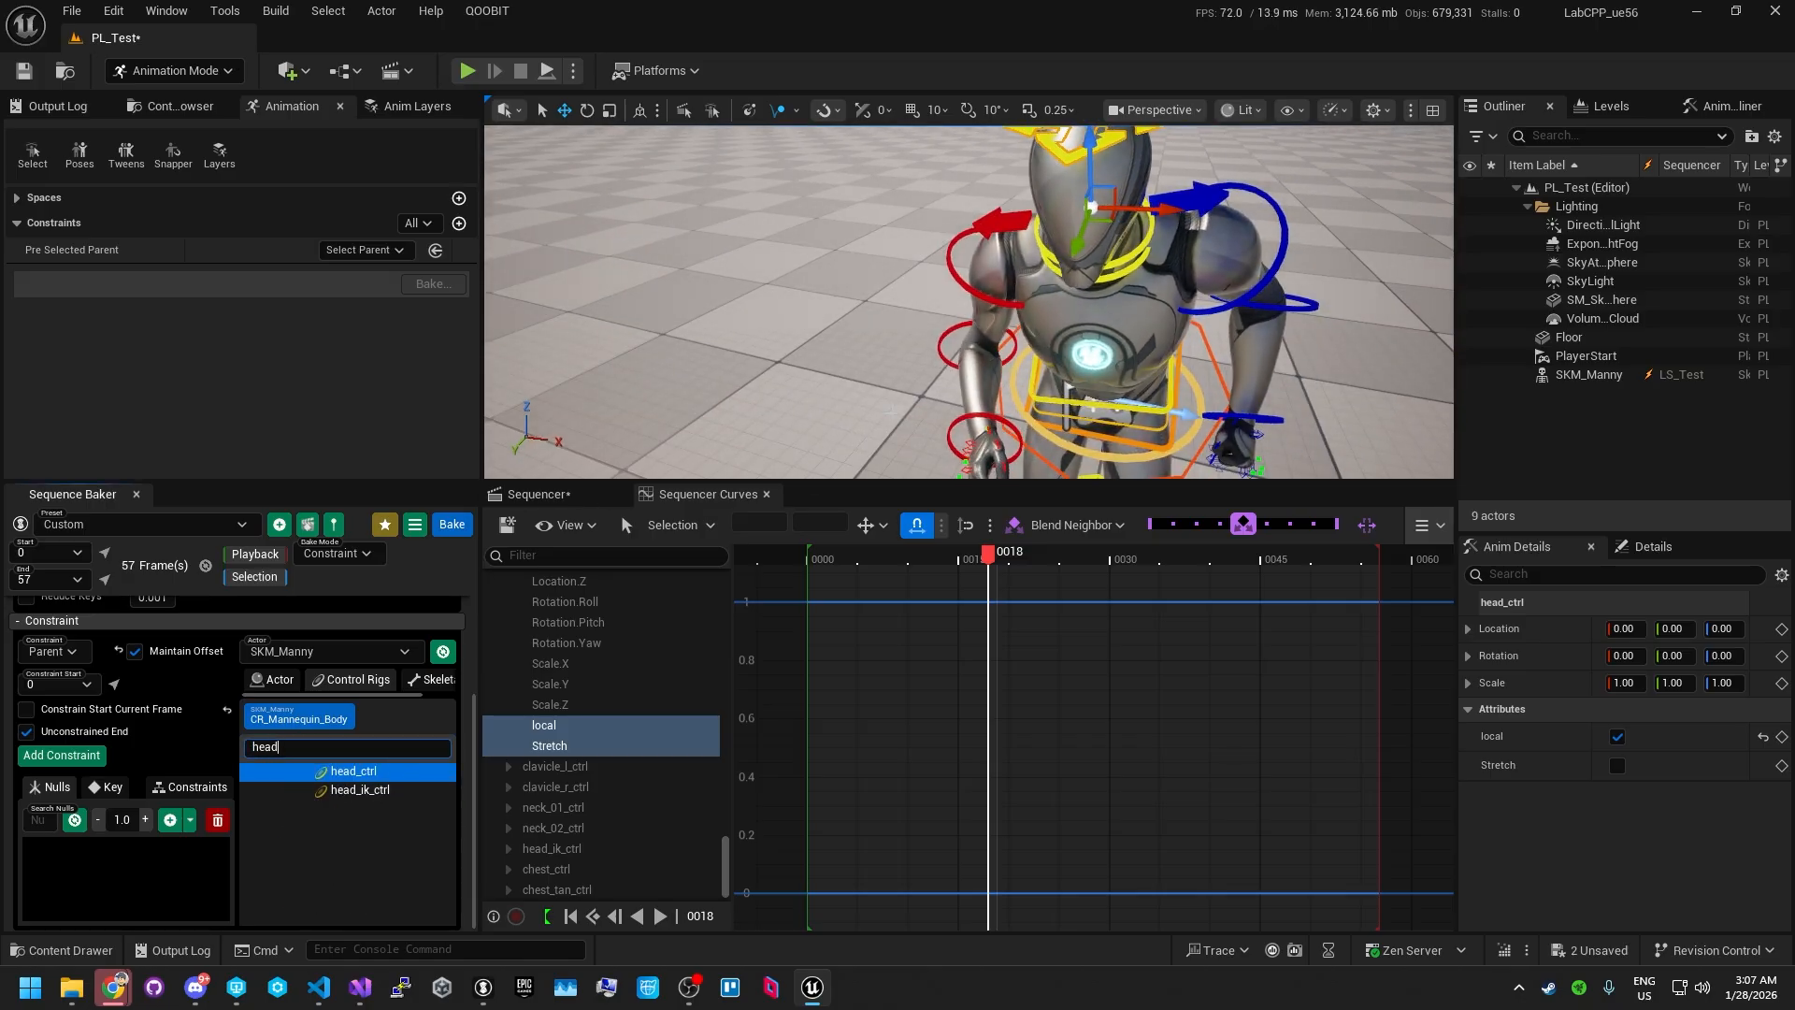
{"action": "scroll", "coordinate": [987, 388], "scroll_direction": "down", "scroll_amount": 5}
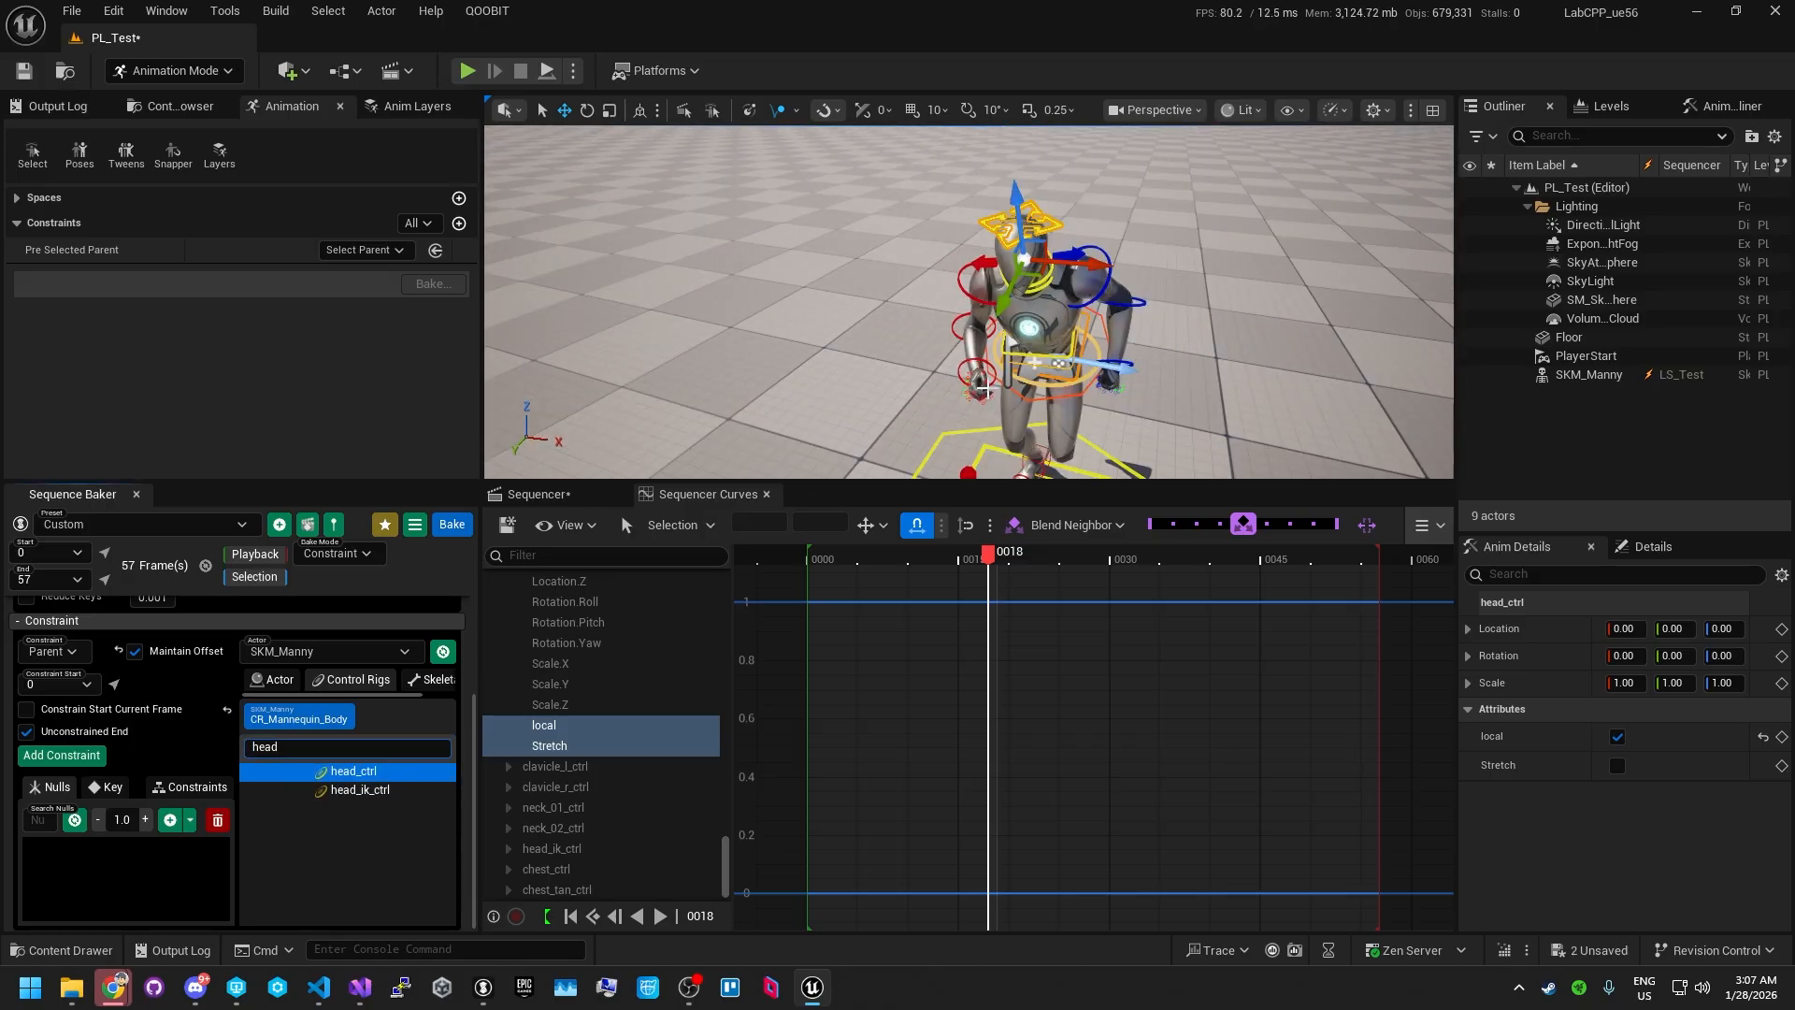
{"action": "left_click", "coordinate": [359, 774]}
{"action": "left_click", "coordinate": [190, 827]}
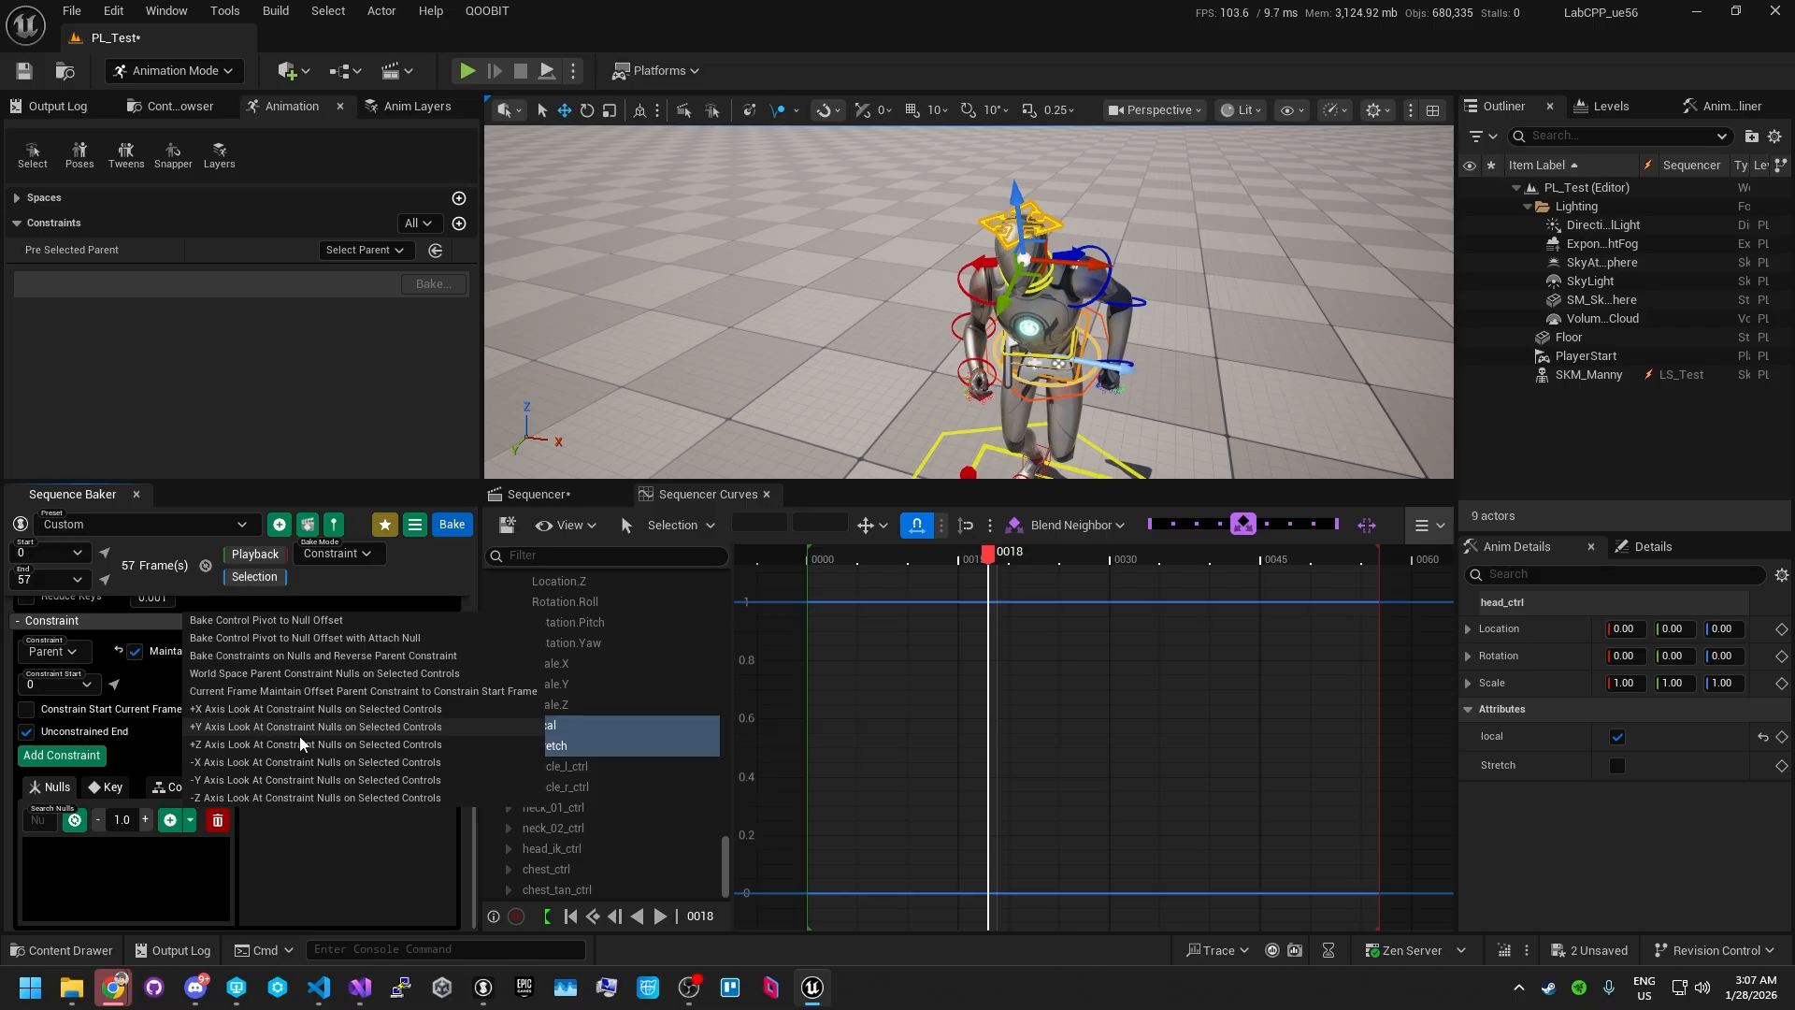
{"action": "left_click", "coordinate": [353, 729]}
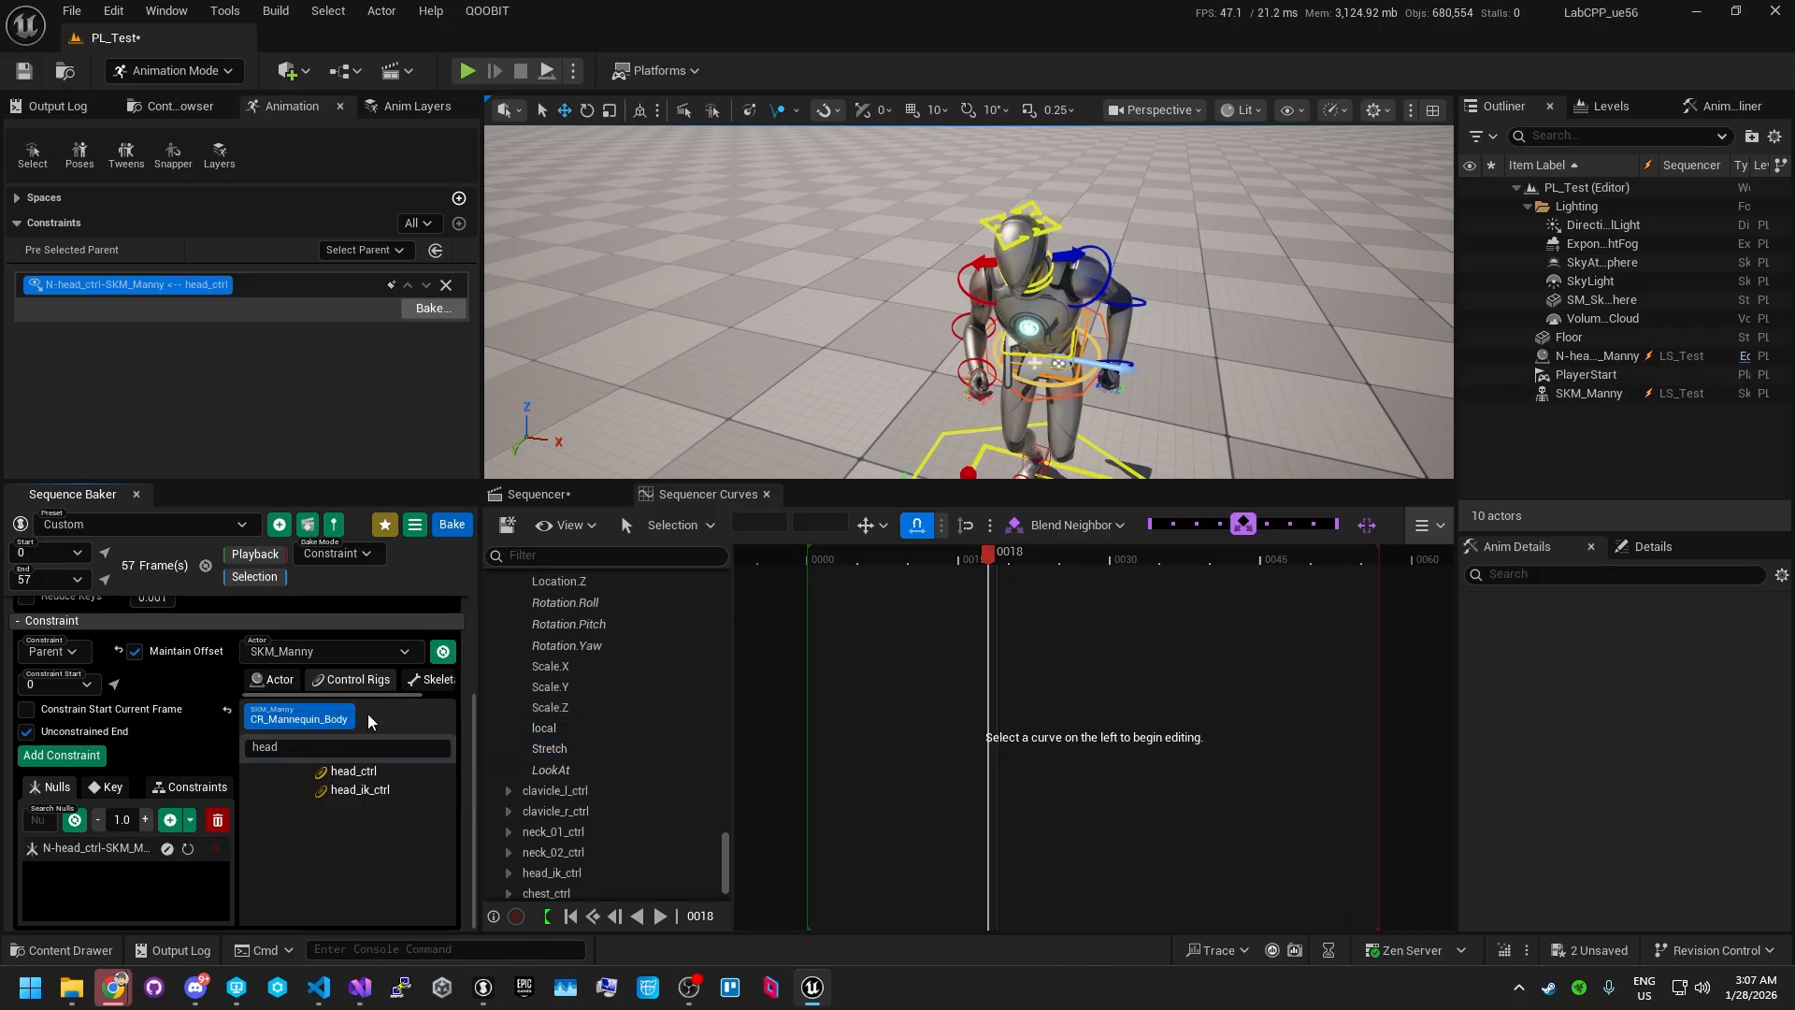
- Move the head look-at null sideways to about -22.6, 110.0, 108.8 to test it, and delete all nulls
{"action": "left_click_drag", "start_coordinate": [1090, 390], "coordinate": [1056, 374], "text": "alt"}
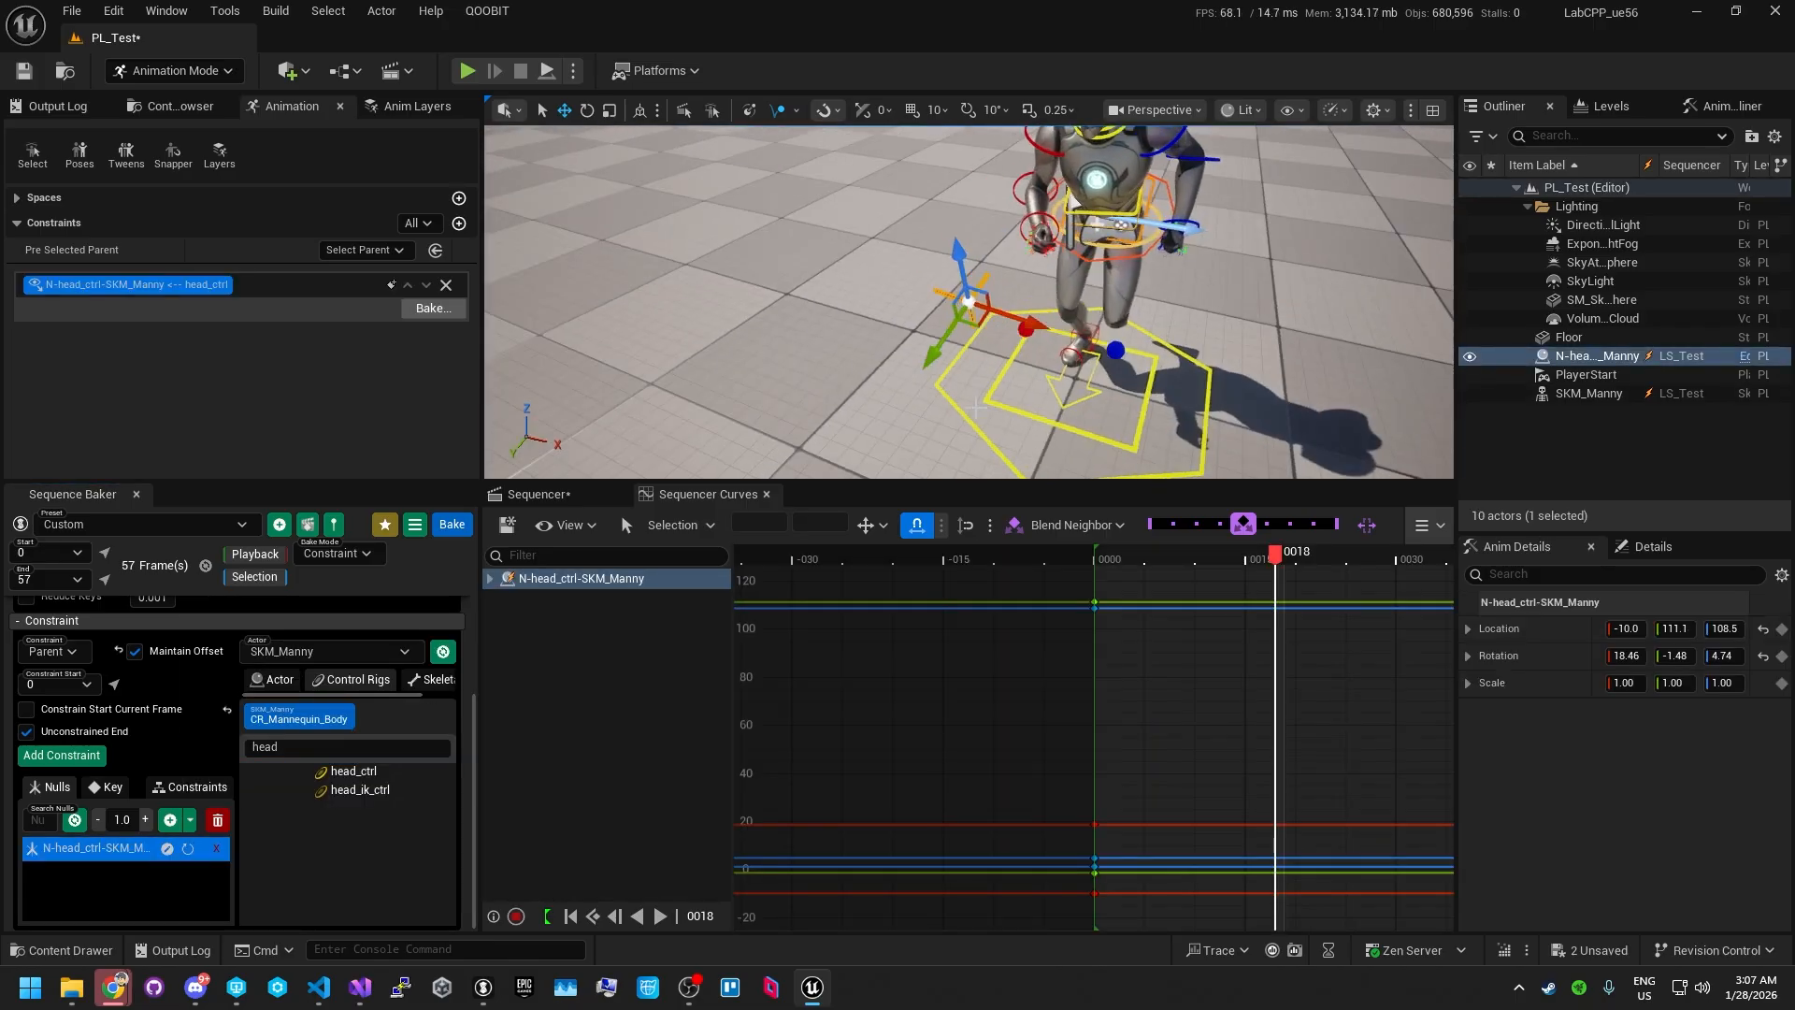
{"action": "scroll", "coordinate": [1044, 334], "scroll_direction": "down", "scroll_amount": 5}
{"action": "scroll", "coordinate": [1043, 334], "scroll_direction": "up", "scroll_amount": 3}
{"action": "left_click_drag", "start_coordinate": [911, 314], "coordinate": [905, 347], "text": "alt"}
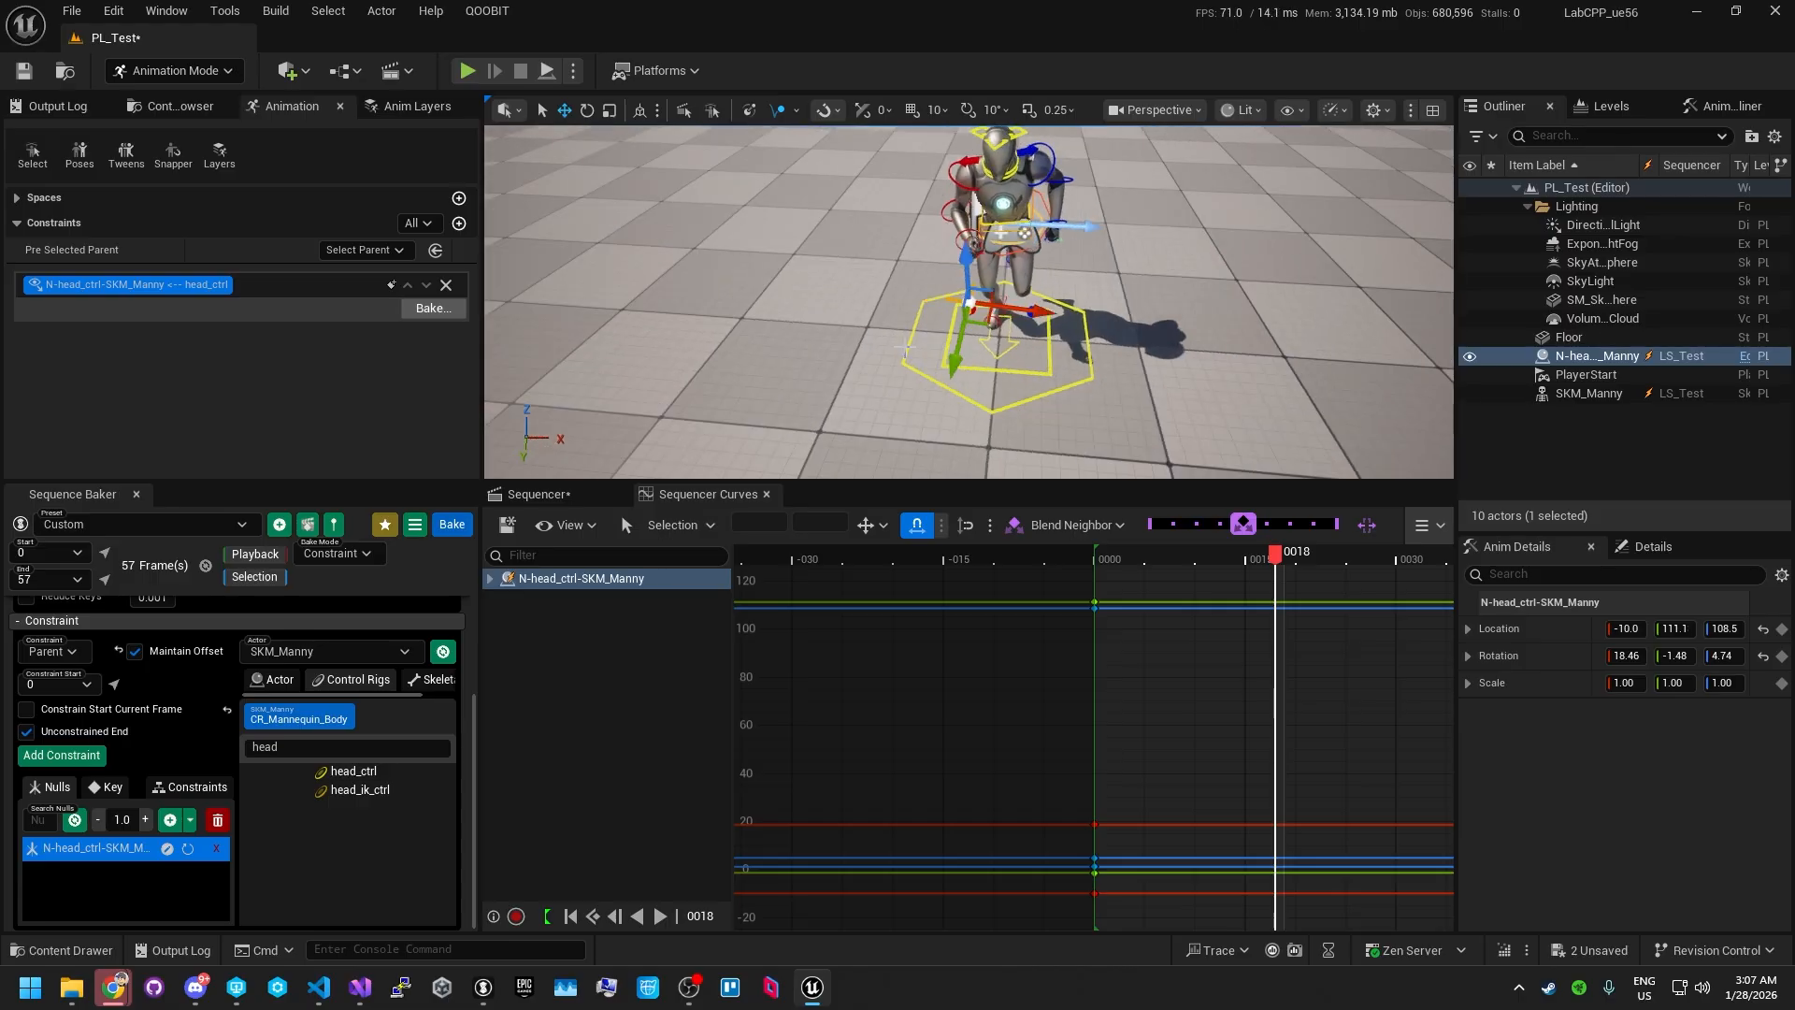
{"action": "mouse_move", "coordinate": [1035, 305]}
{"action": "left_mouse_down"}
{"action": "mouse_move", "coordinate": [935, 323]}
{"action": "mouse_move", "coordinate": [1128, 342]}
{"action": "mouse_move", "coordinate": [1099, 360]}
{"action": "mouse_move", "coordinate": [1015, 322]}
{"action": "left_mouse_up"}
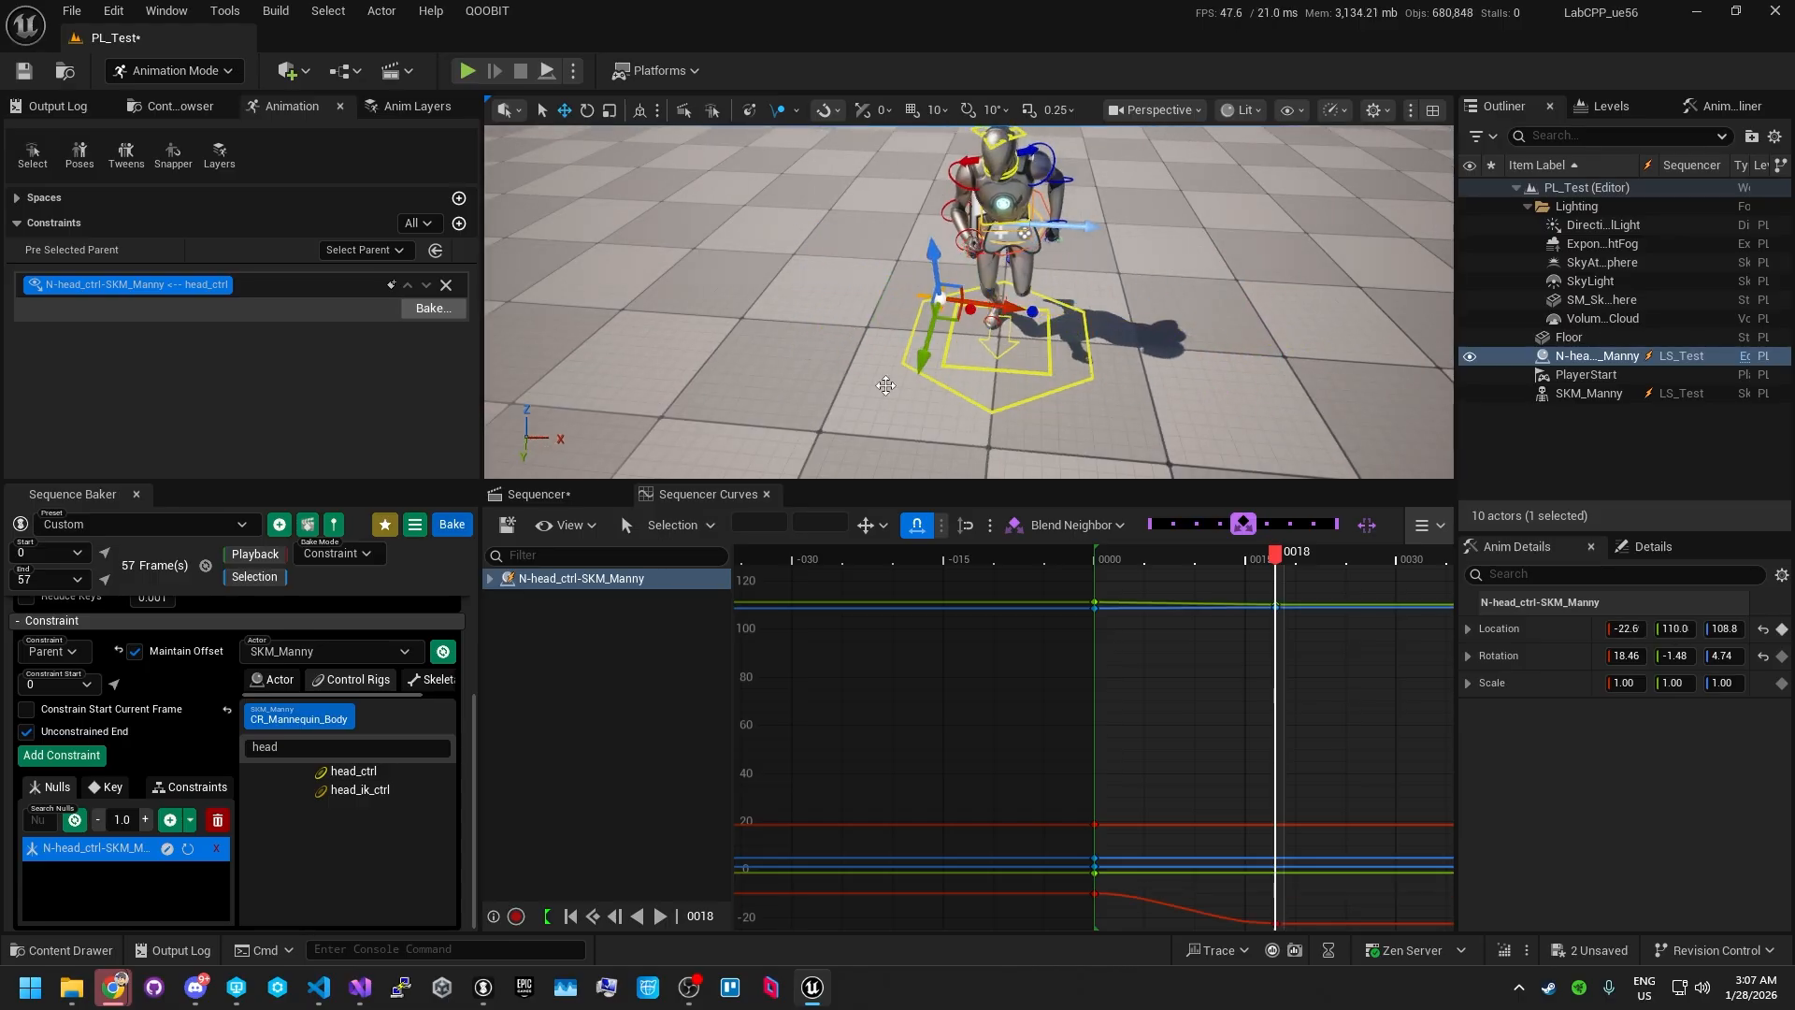
{"action": "left_click", "coordinate": [217, 820]}
{"action": "left_click", "coordinate": [953, 538]}
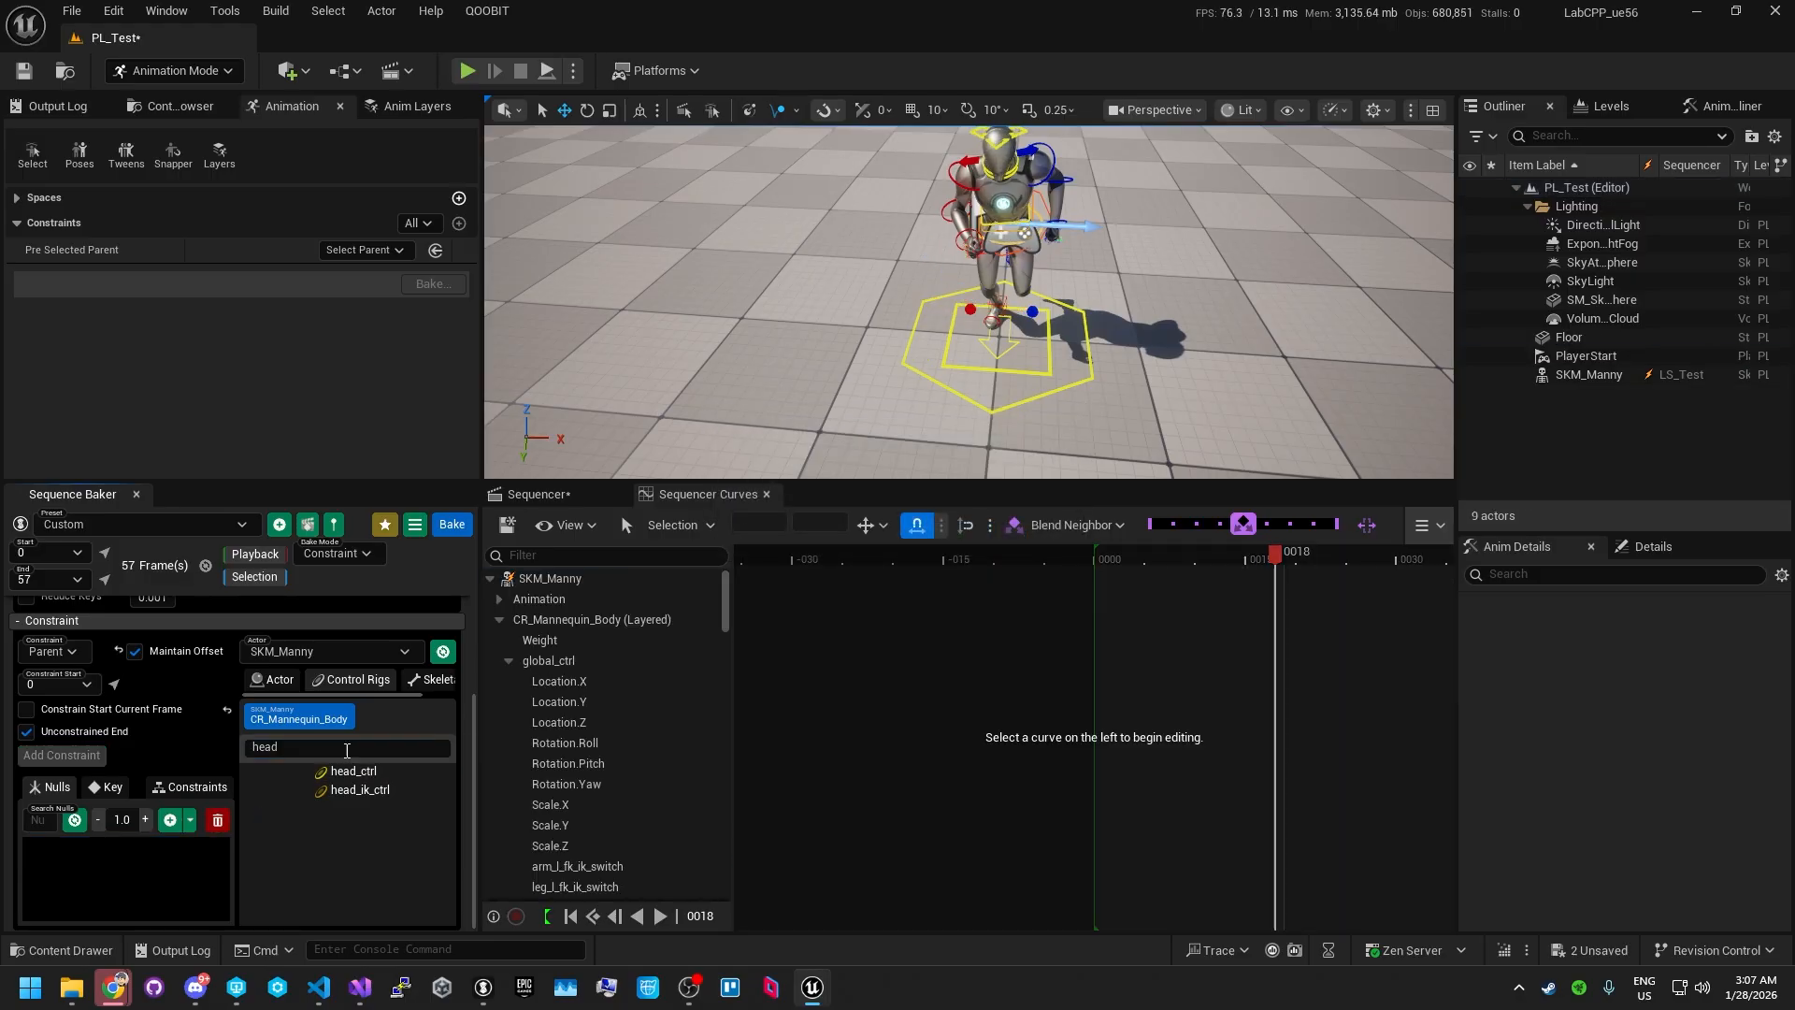
- Select head_ctrl and spine_01_ctrl in the rig controls and create +Y Axis Look At Constraint nulls on both
{"action": "left_click", "coordinate": [354, 771]}
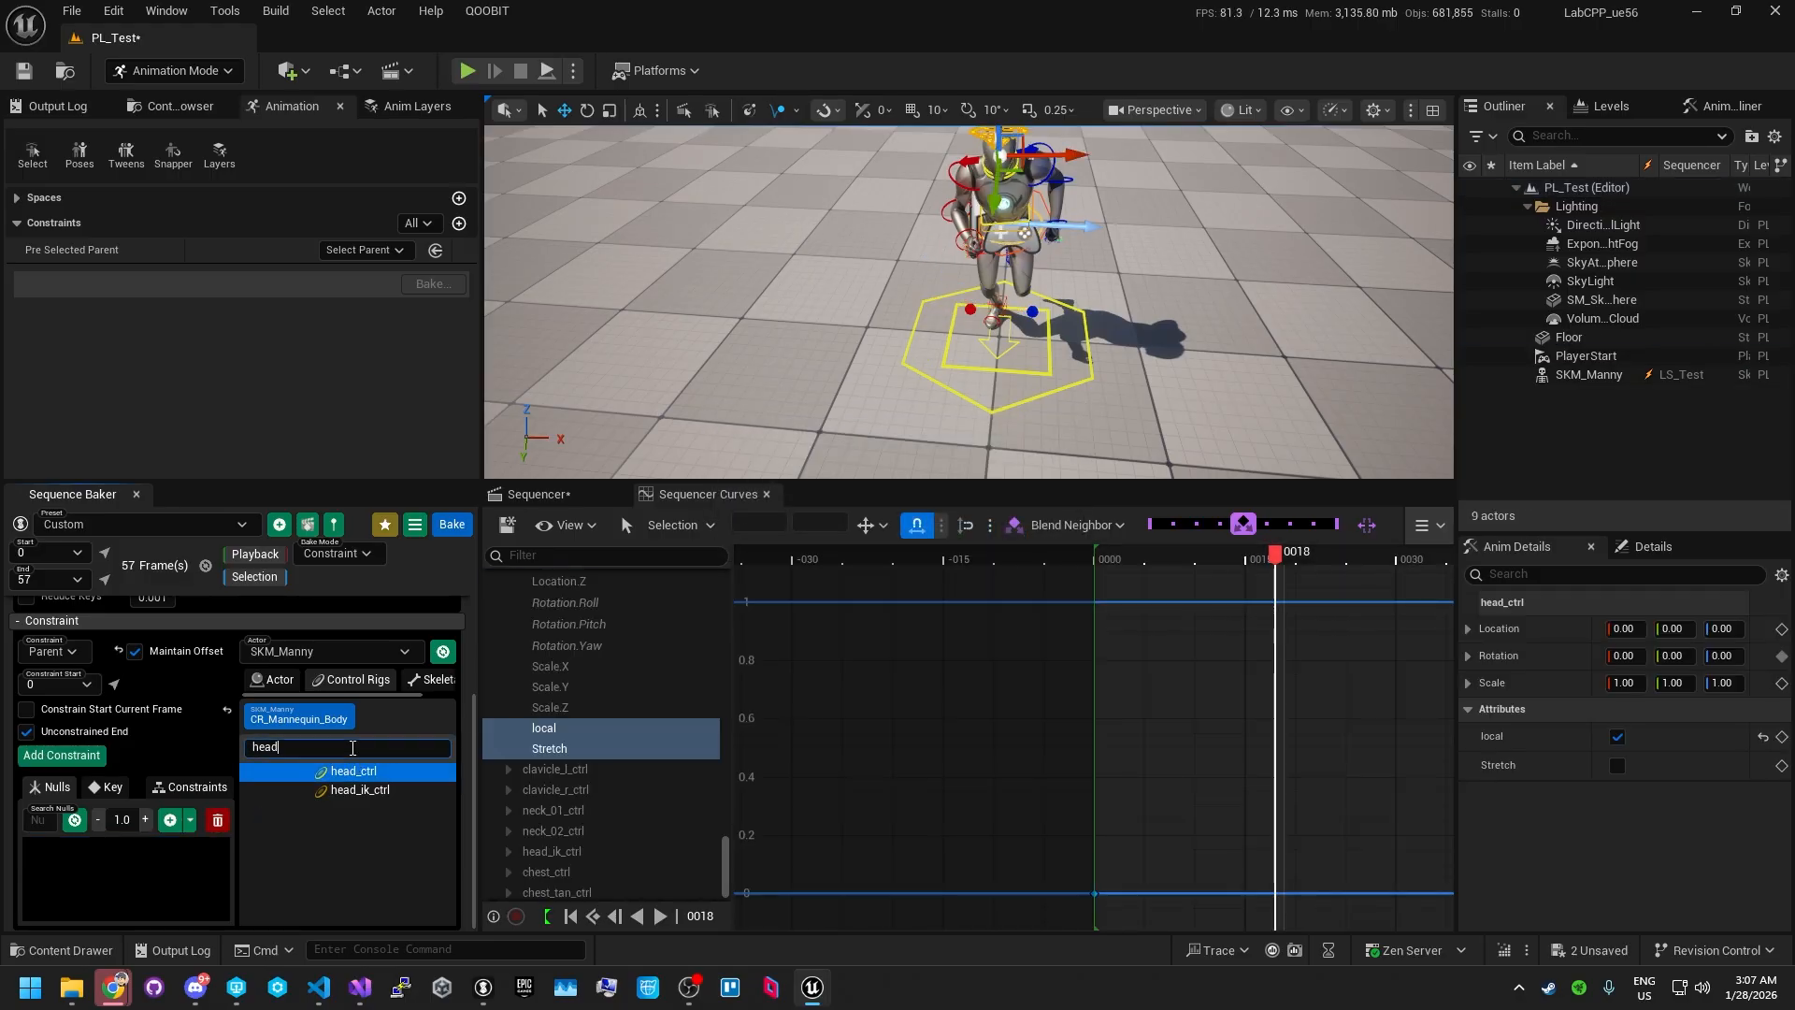
{"action": "type", "text": "spine"}
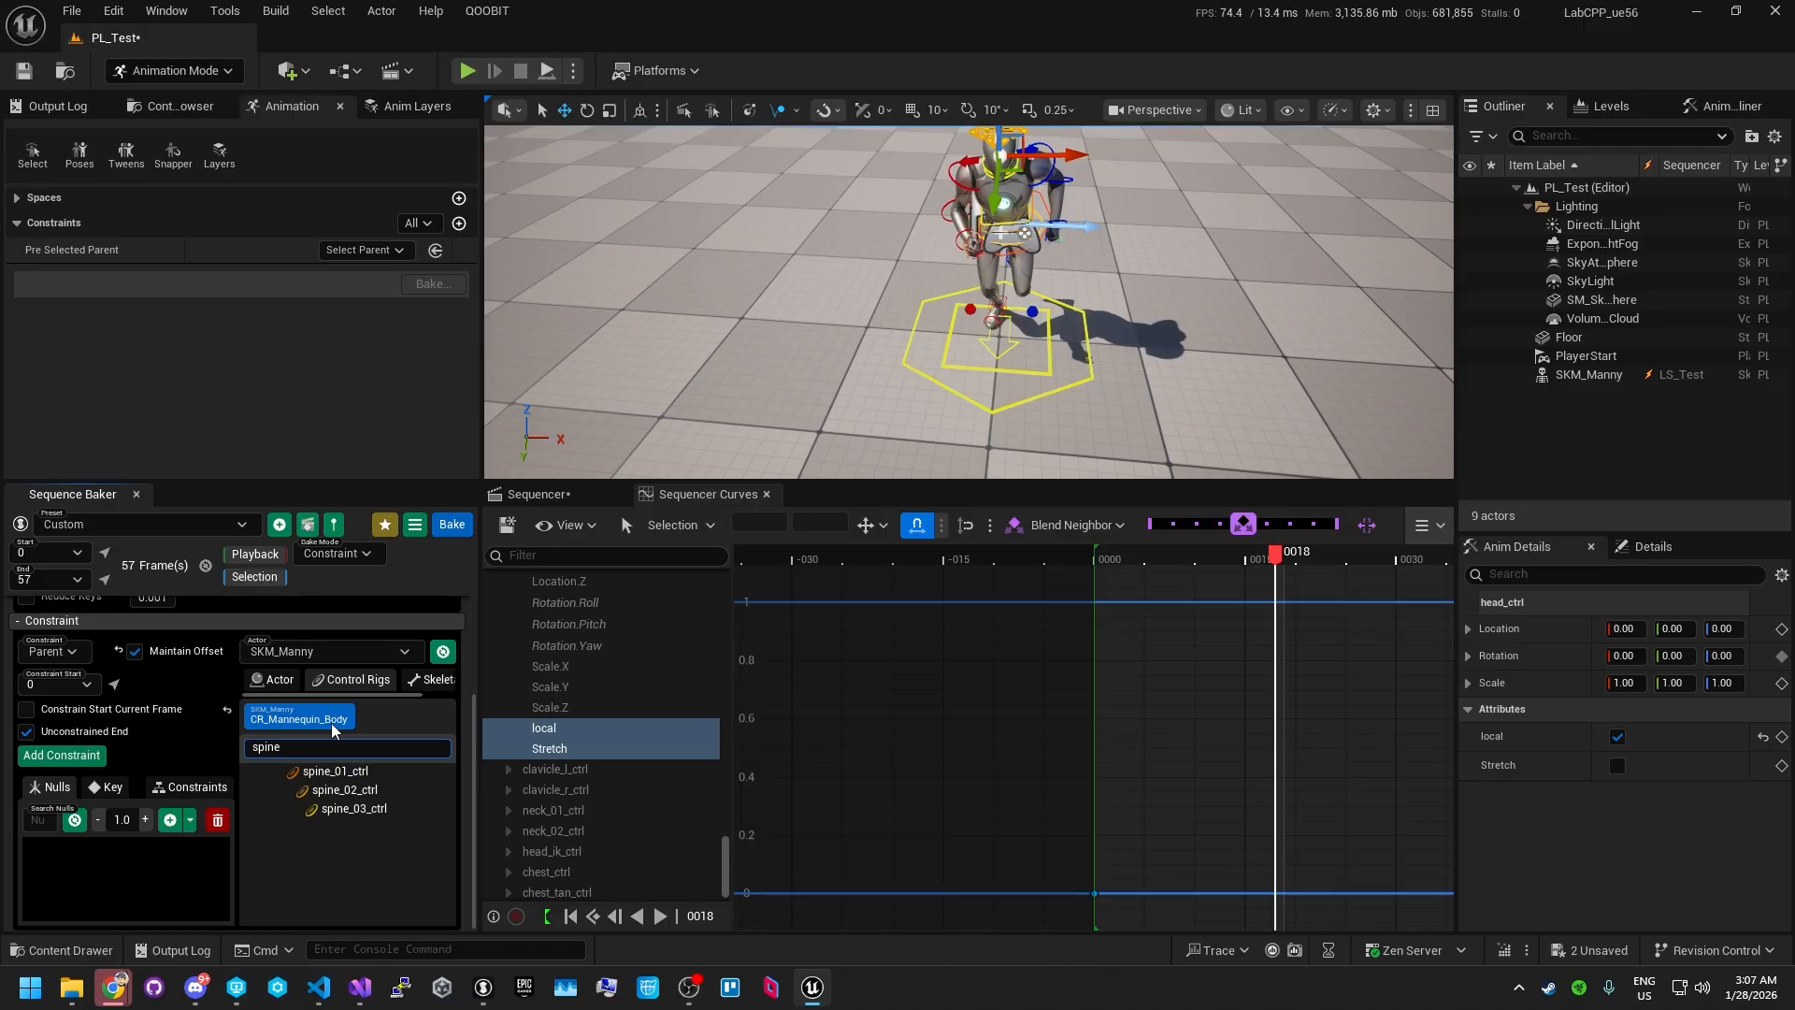
{"action": "left_click", "coordinate": [329, 776]}
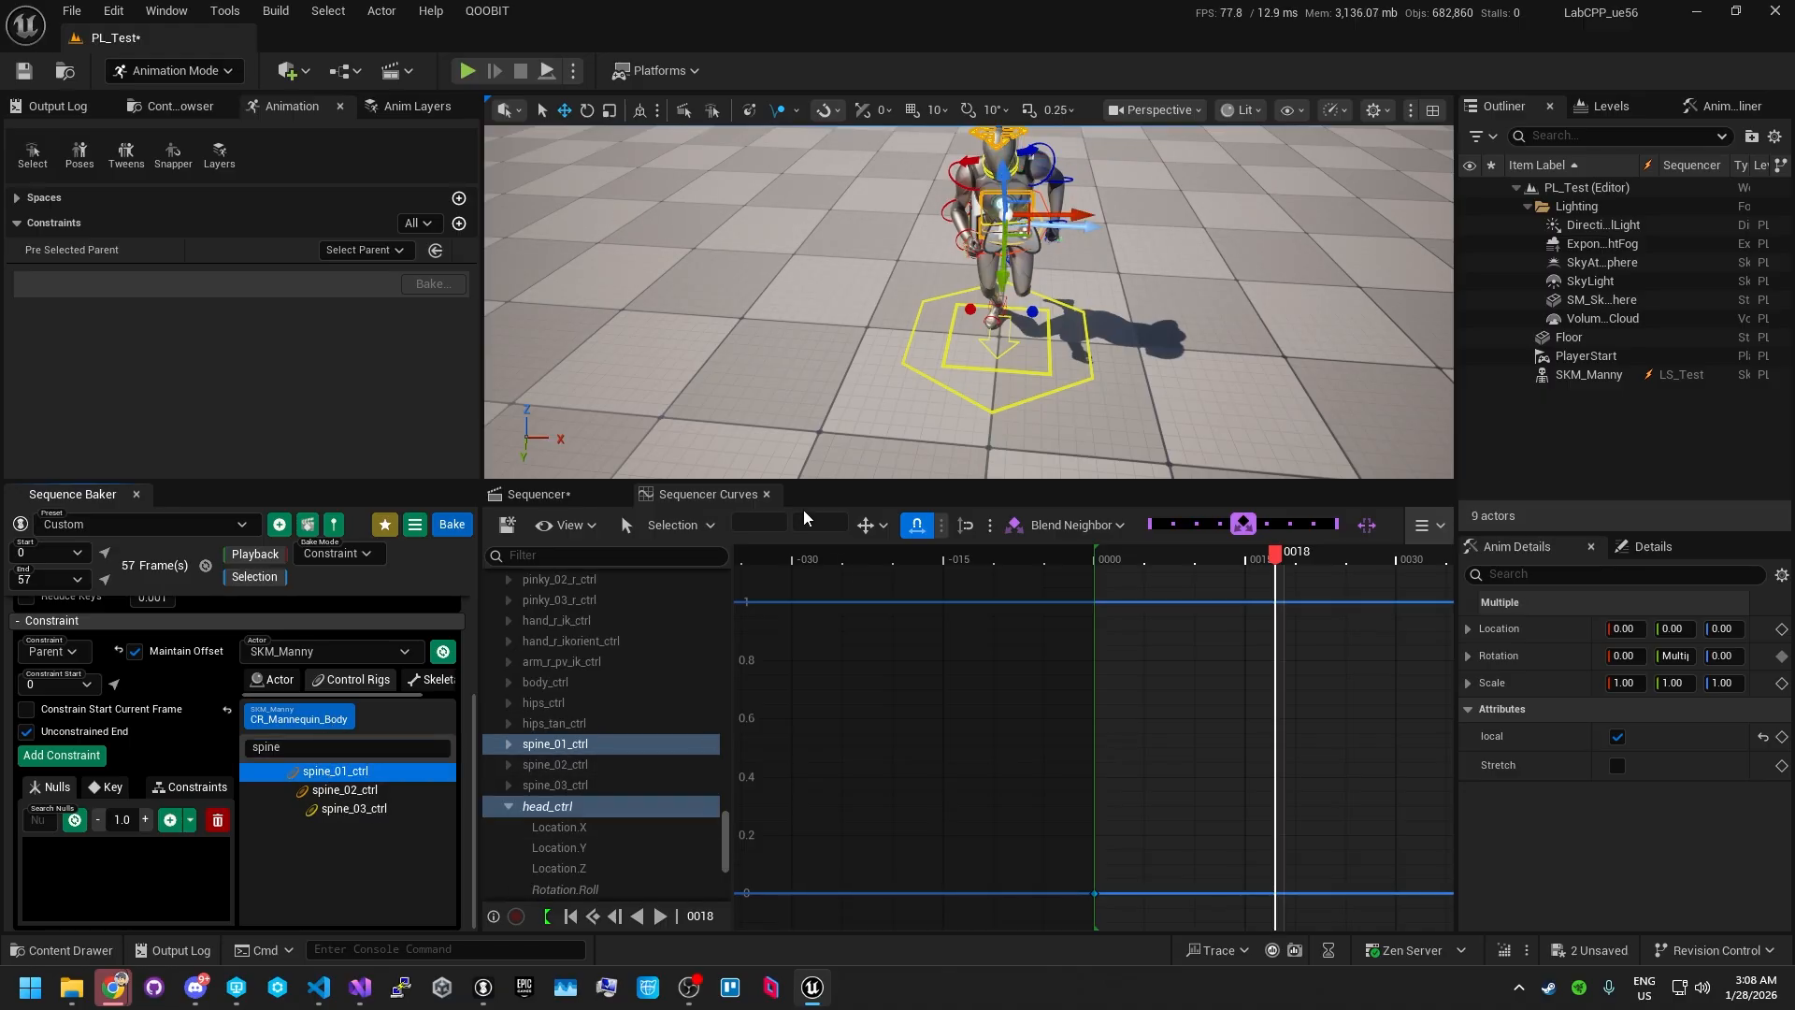
{"action": "left_click", "coordinate": [552, 494]}
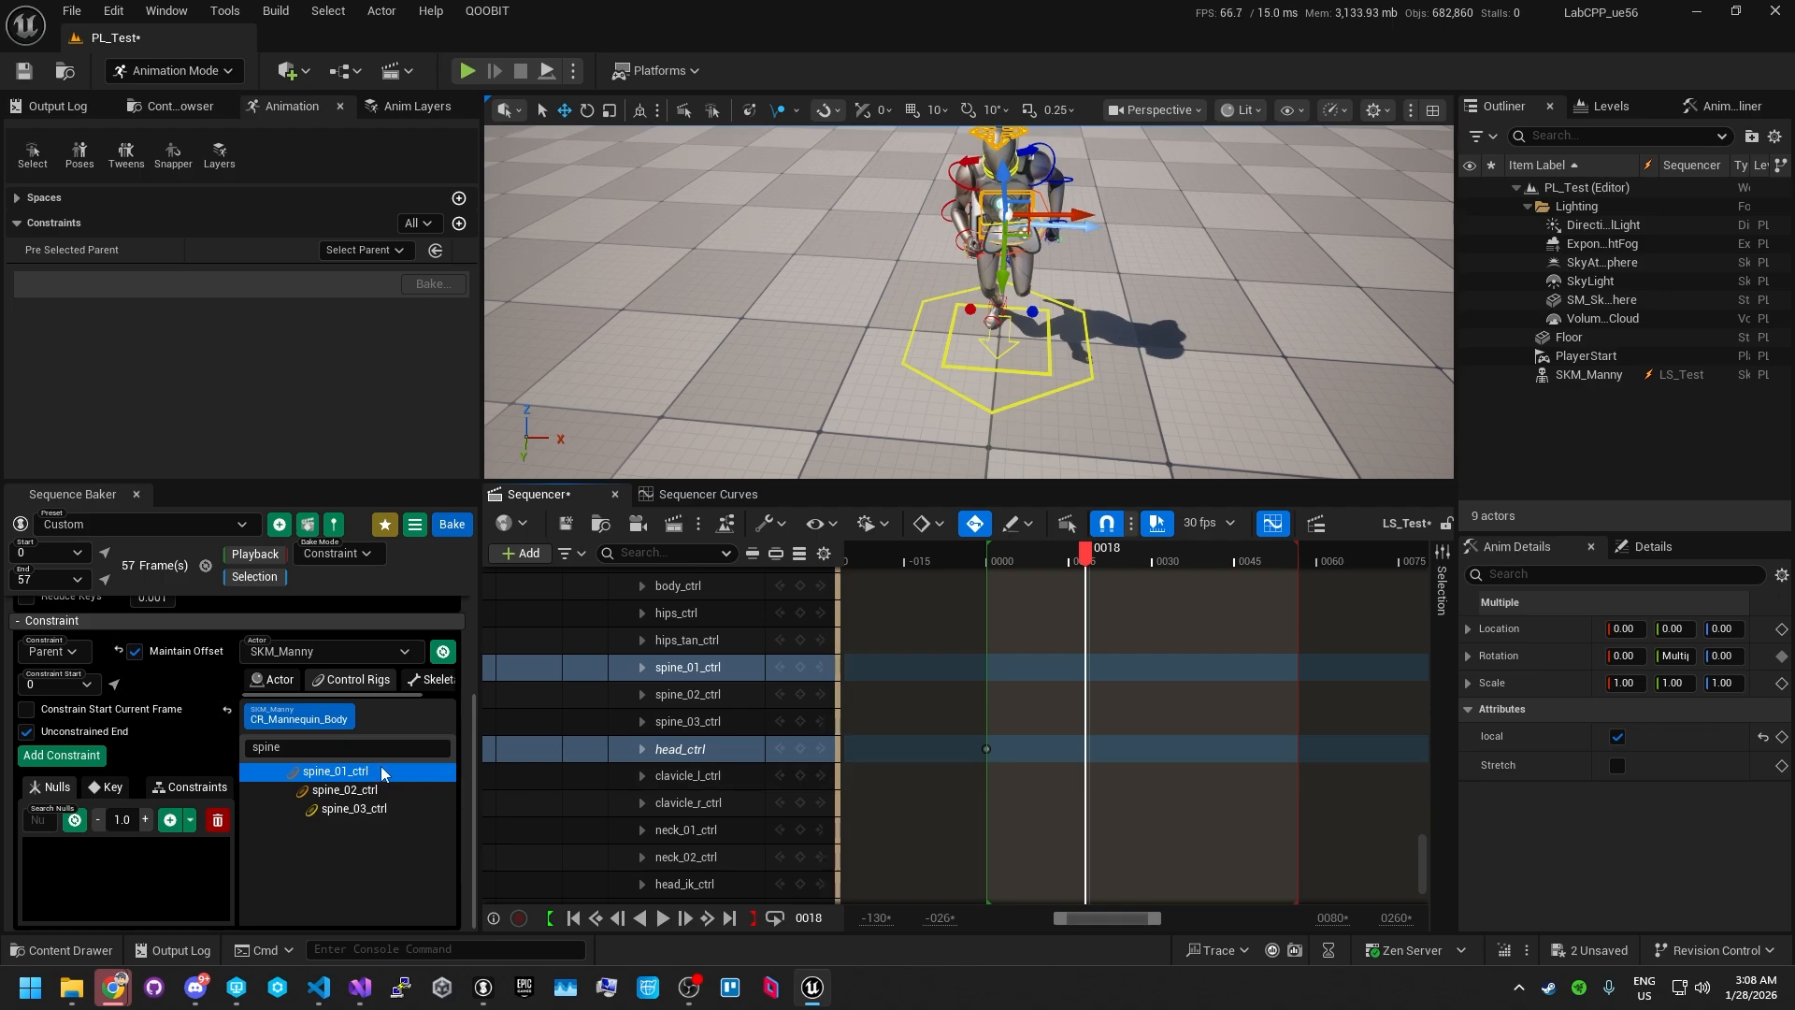
{"action": "left_click", "coordinate": [188, 822]}
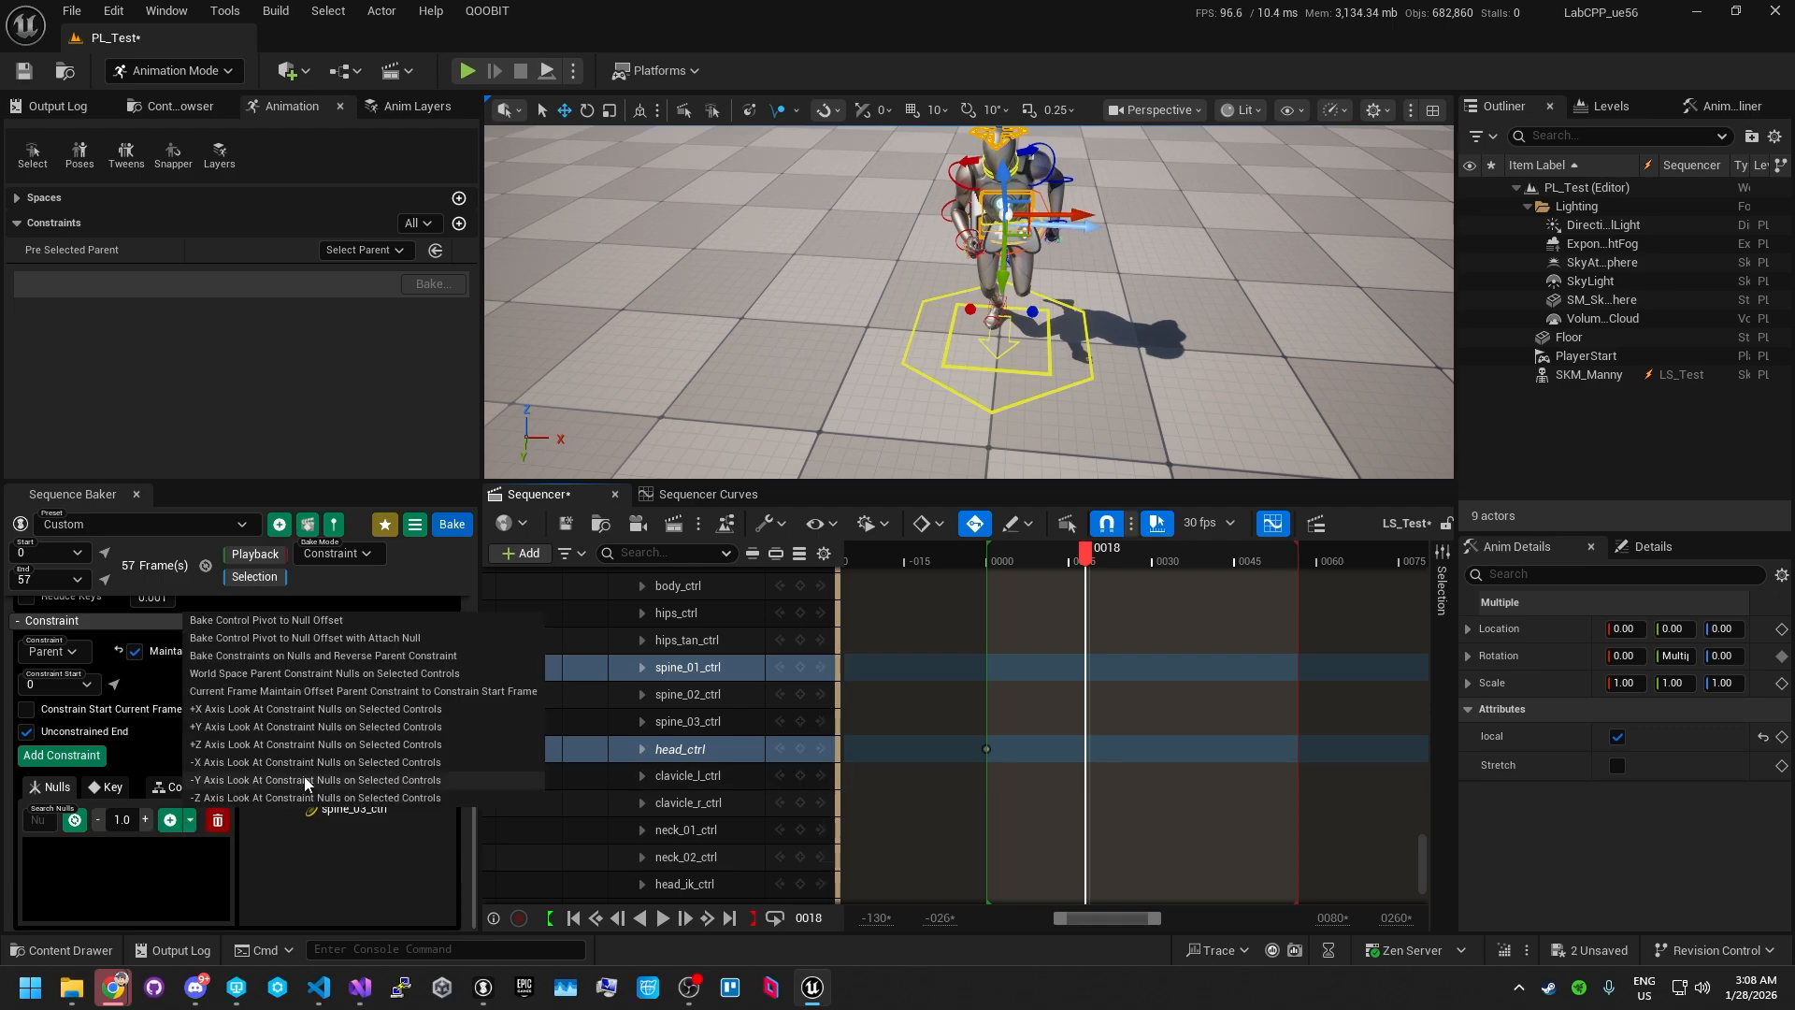
{"action": "left_click", "coordinate": [211, 727]}
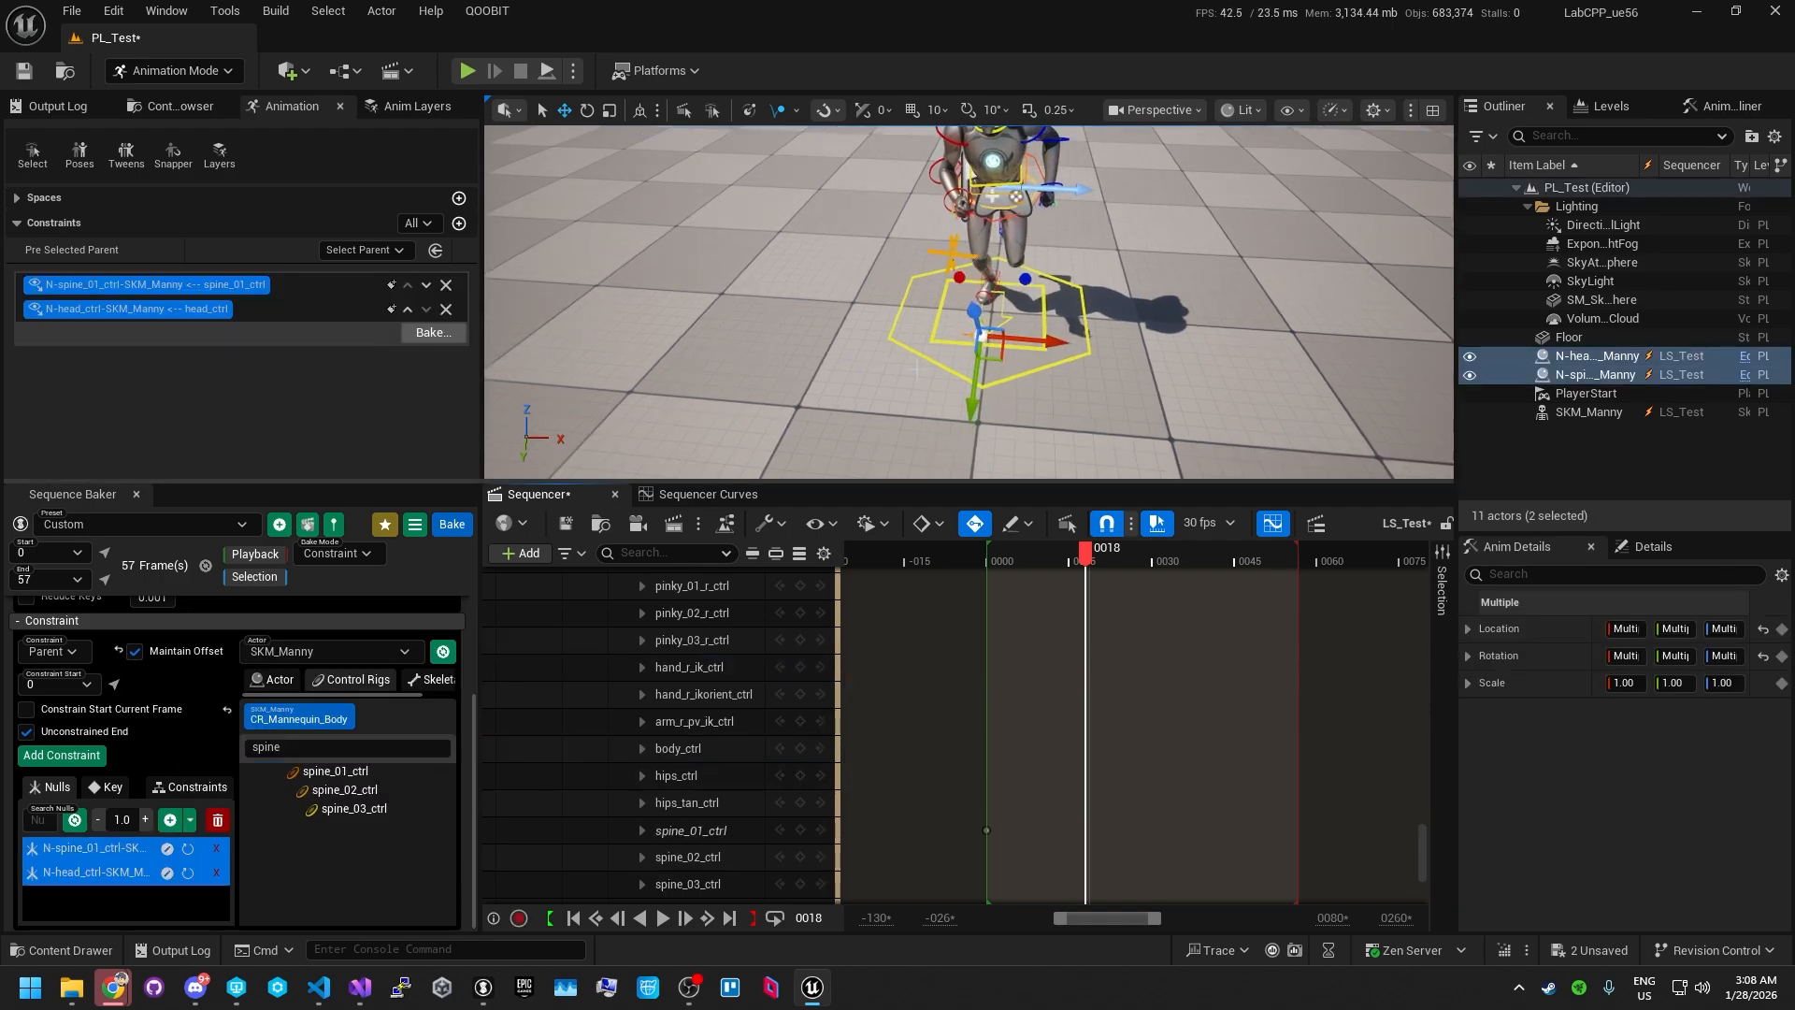
- Move both look-at nulls, then shift the head null alone to about 55.1, 118.4, 103.3, and scrub to frame 10
{"action": "left_click_drag", "start_coordinate": [1115, 294], "coordinate": [1384, 374], "text": "alt"}
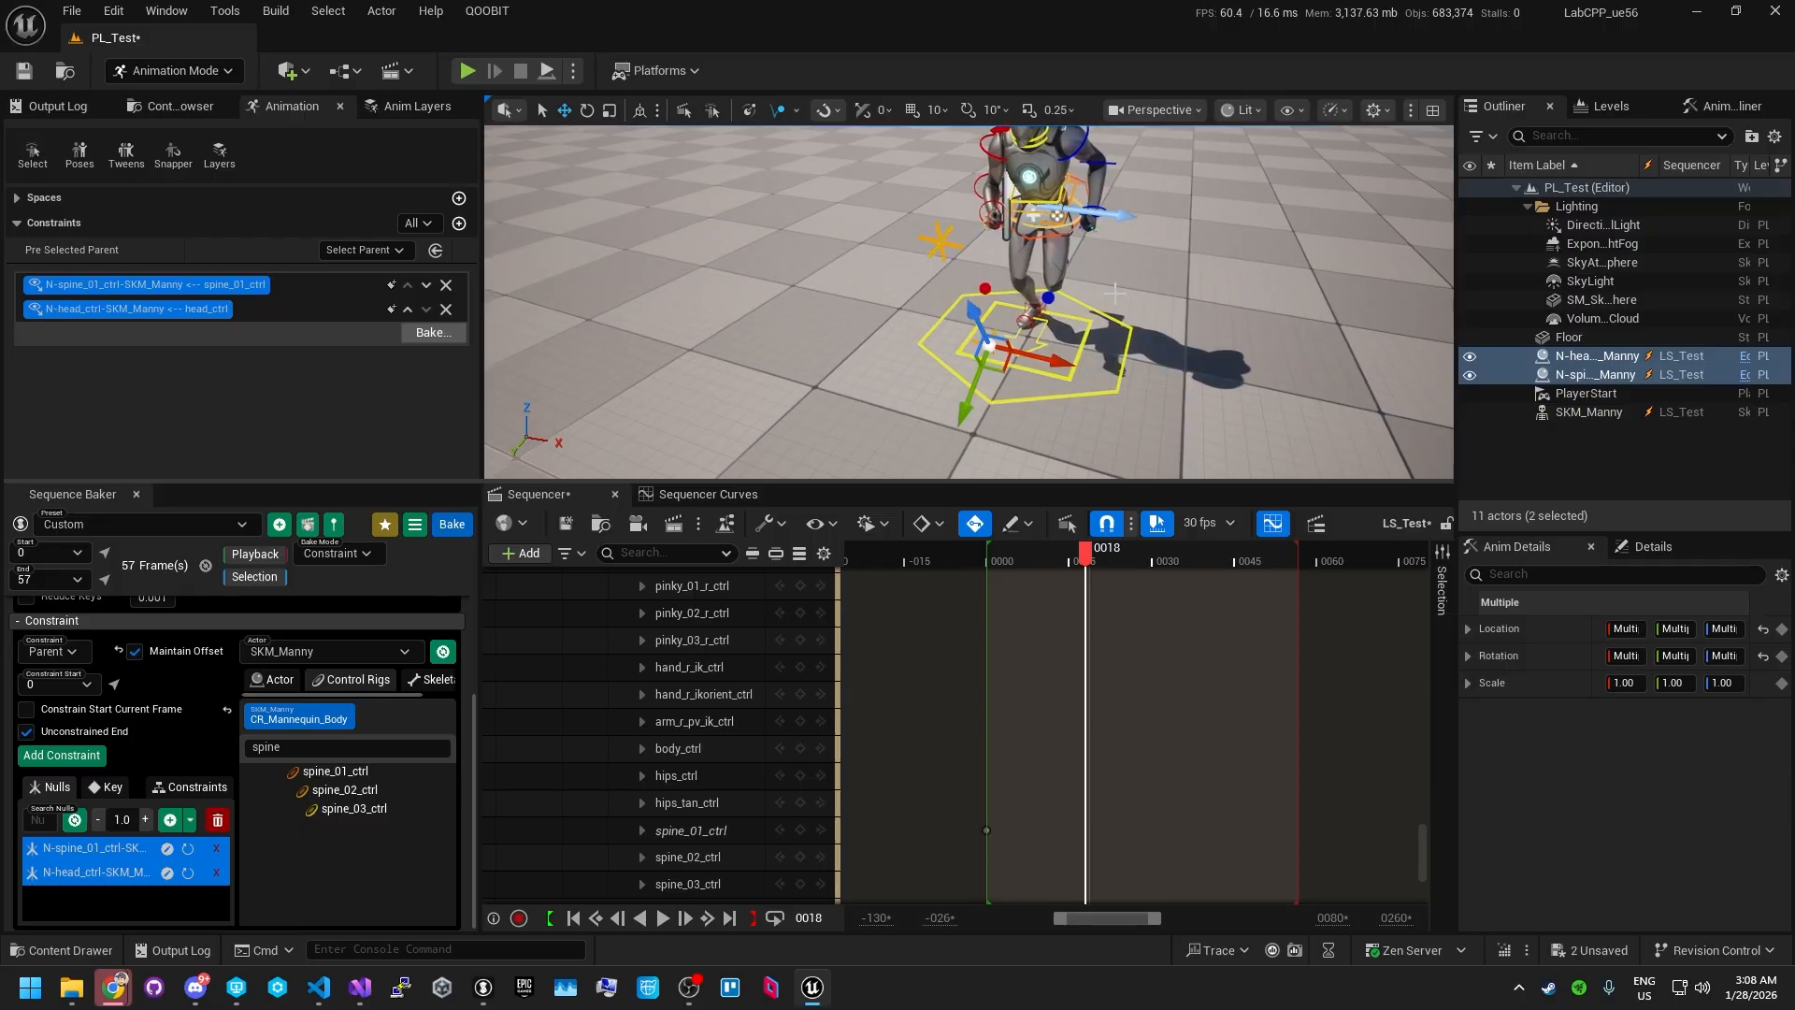
{"action": "left_click_drag", "start_coordinate": [1055, 362], "coordinate": [946, 335]}
{"action": "left_click", "coordinate": [815, 223]}
{"action": "left_click_drag", "start_coordinate": [852, 236], "coordinate": [1263, 271]}
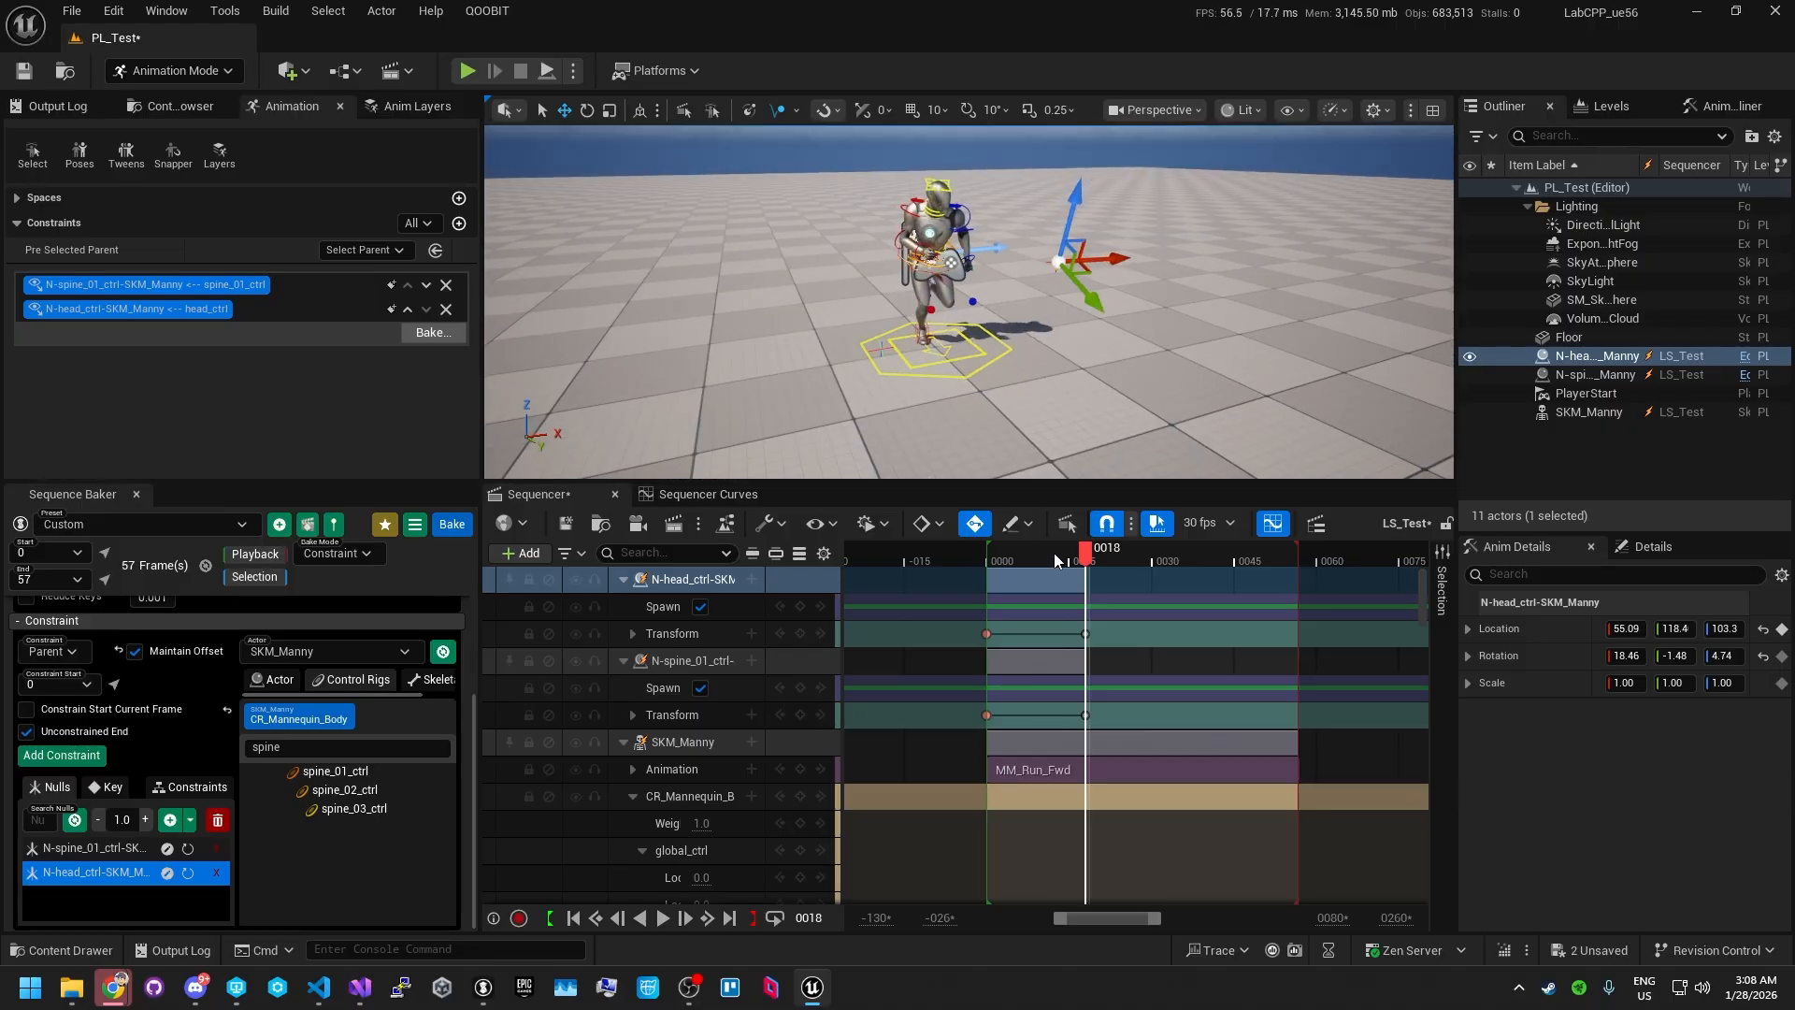
{"action": "mouse_move", "coordinate": [1053, 553]}
{"action": "left_mouse_down"}
{"action": "mouse_move", "coordinate": [972, 556]}
{"action": "mouse_move", "coordinate": [1084, 559]}
{"action": "mouse_move", "coordinate": [1024, 559]}
{"action": "mouse_move", "coordinate": [1041, 559]}
{"action": "left_mouse_up"}
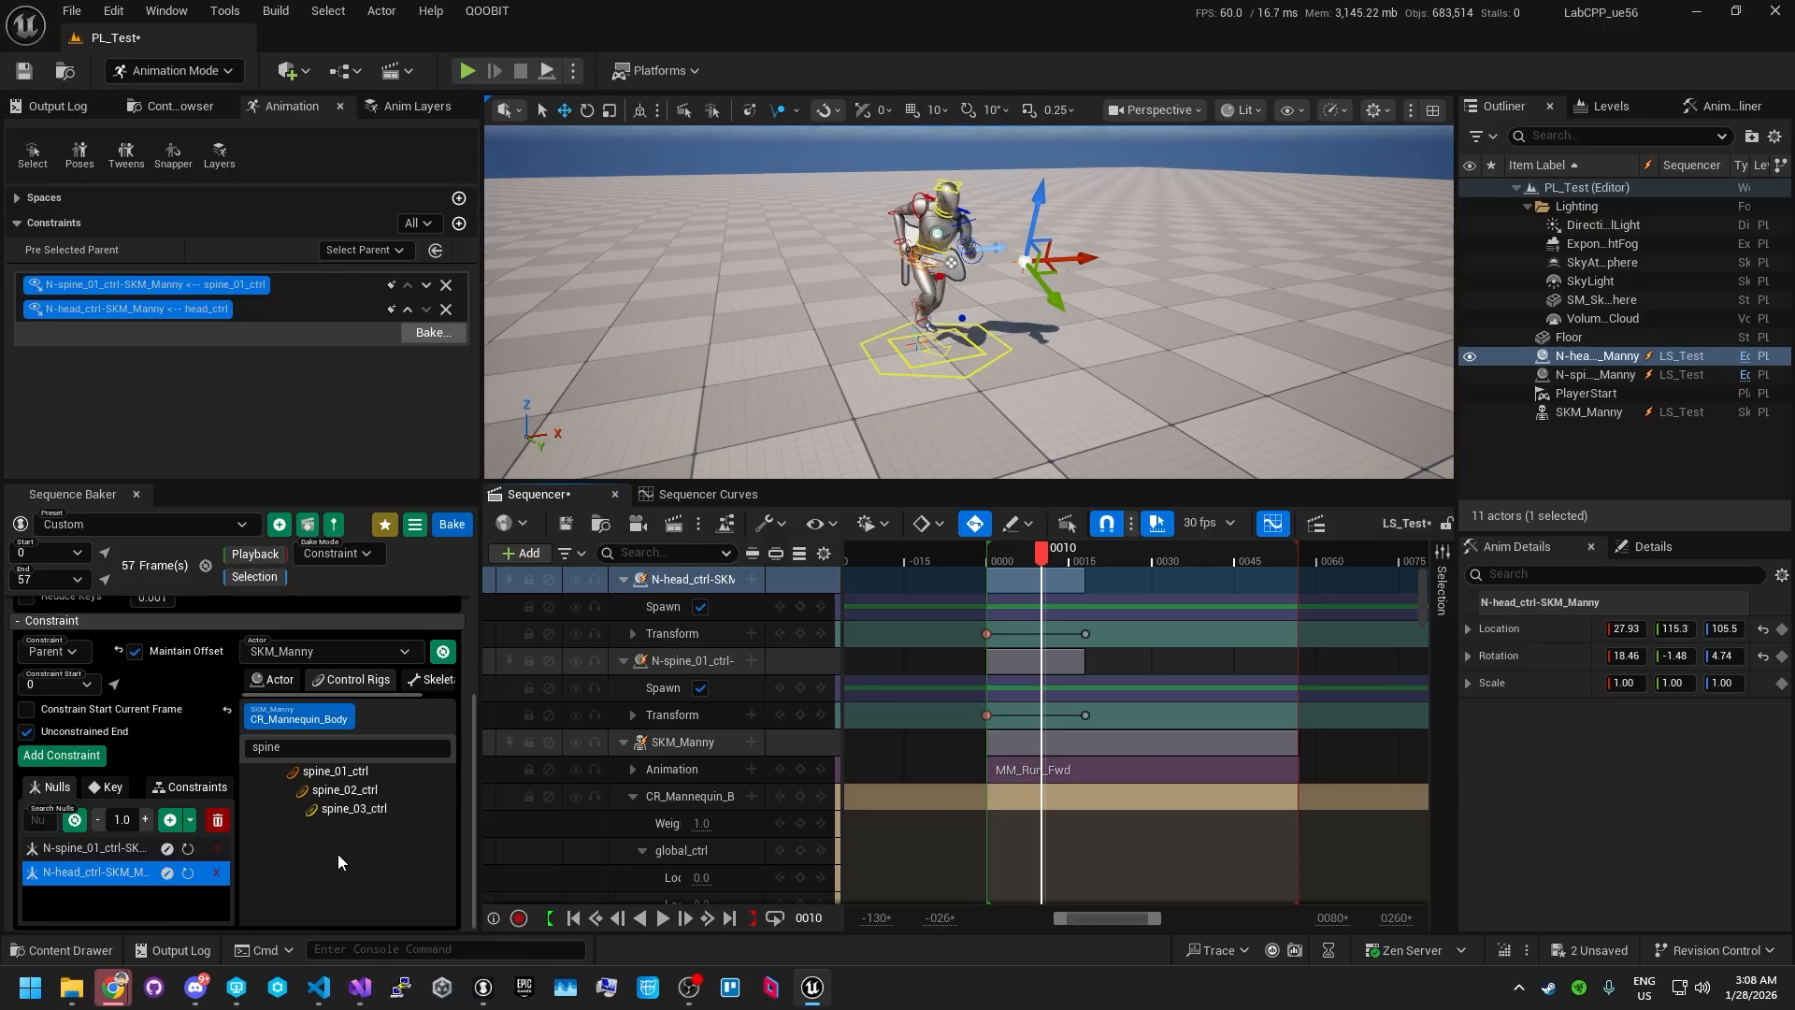
{"action": "left_click", "coordinate": [192, 820]}
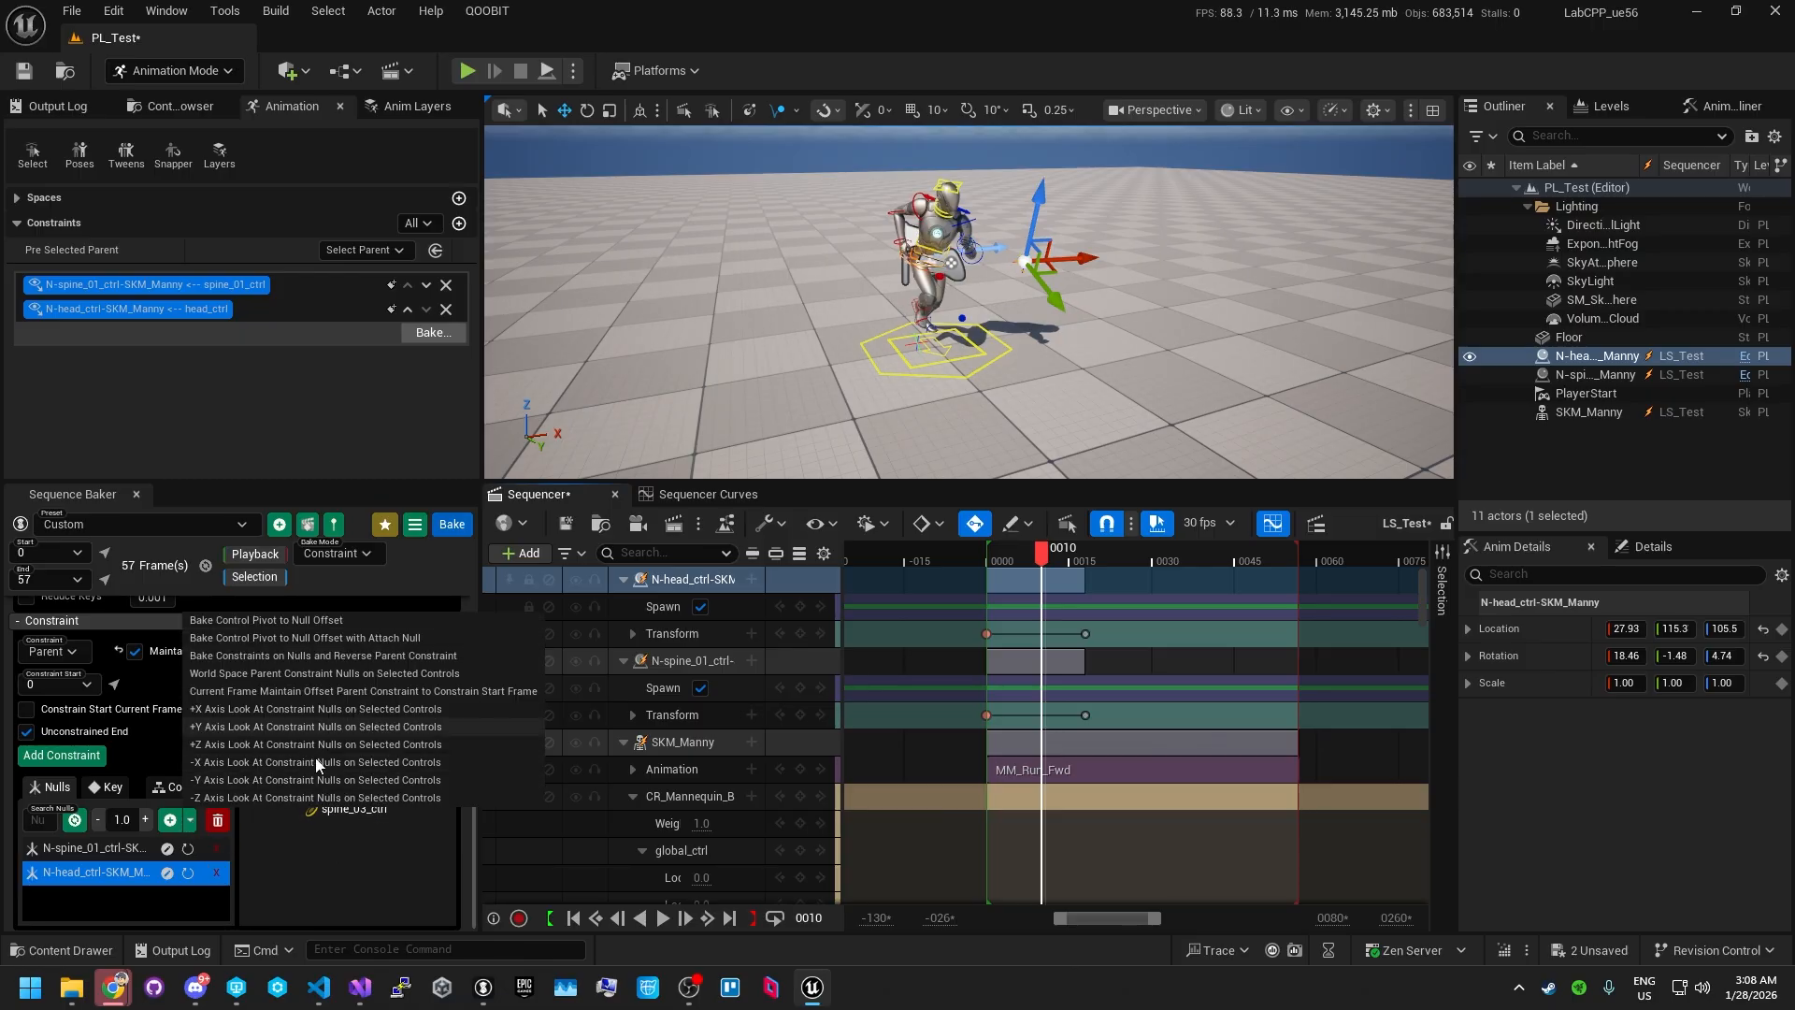
{"action": "left_click", "coordinate": [305, 879]}
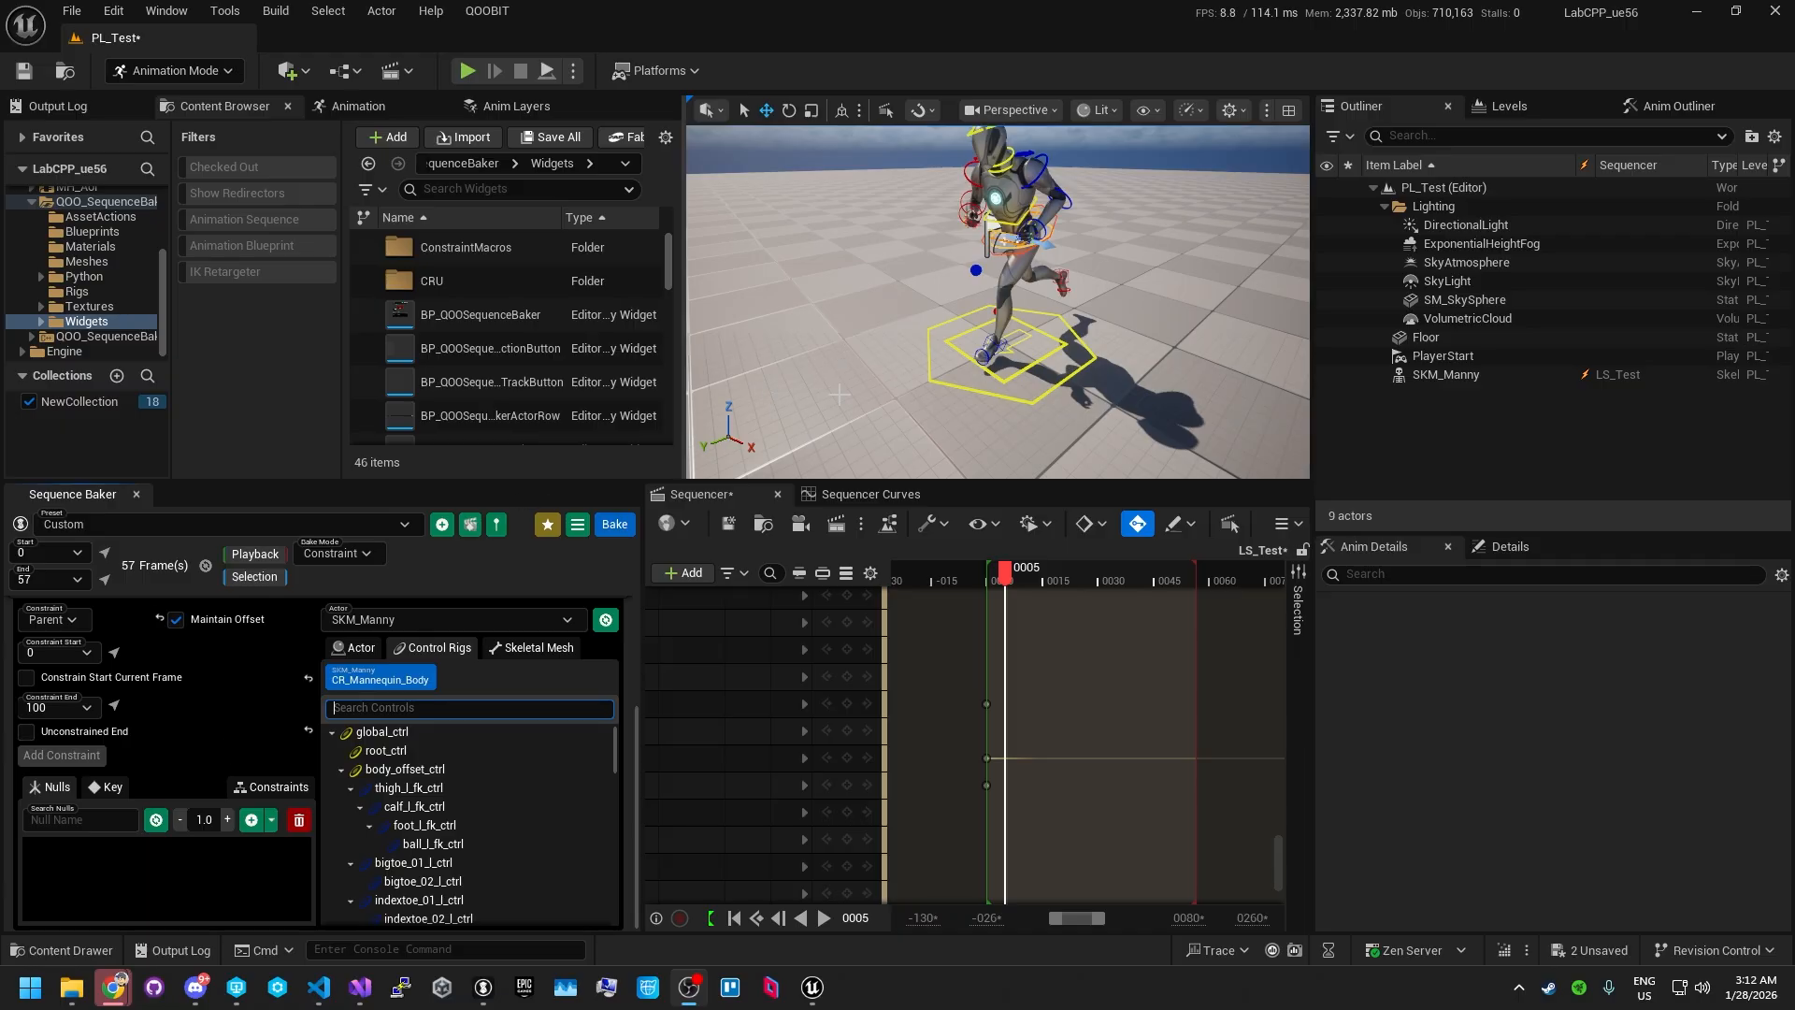
- Filter SKM_Manny's rig controls by "head" and "spine", selecting head_ctrl and spine_03_ctrl together
{"action": "left_click_drag", "start_coordinate": [987, 271], "coordinate": [842, 253], "text": "alt"}
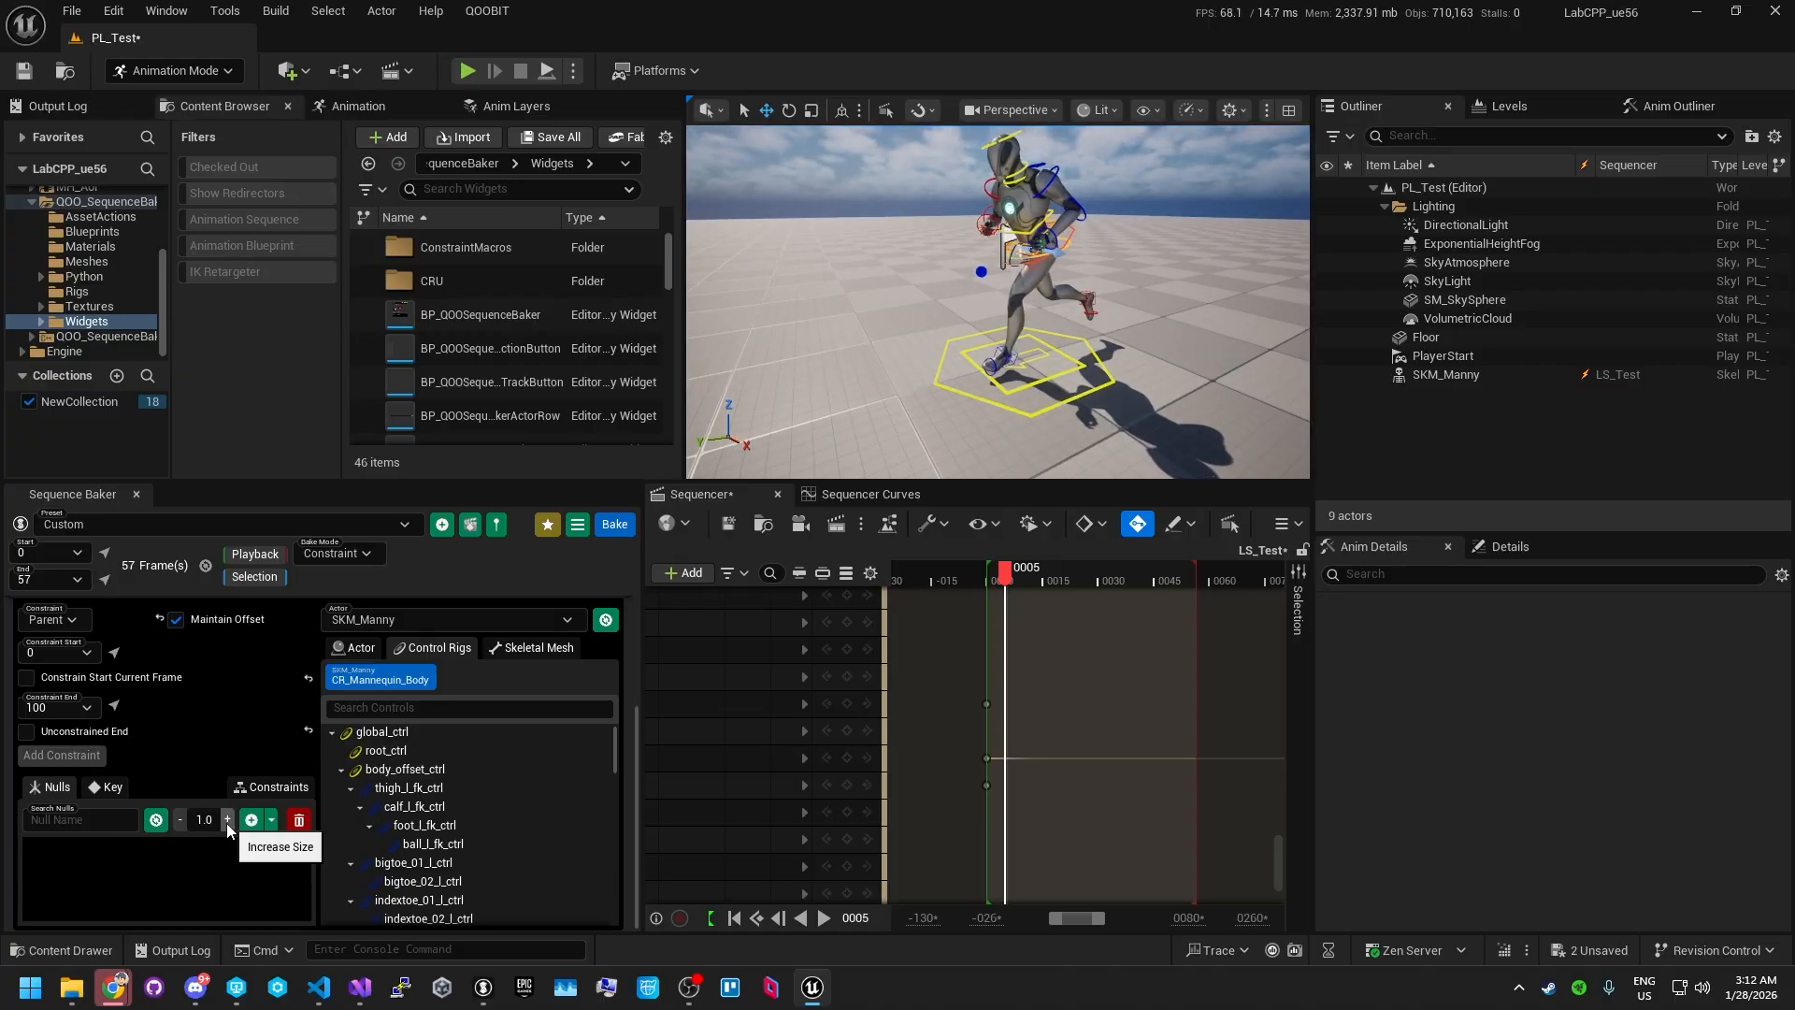
{"action": "left_click", "coordinate": [417, 707]}
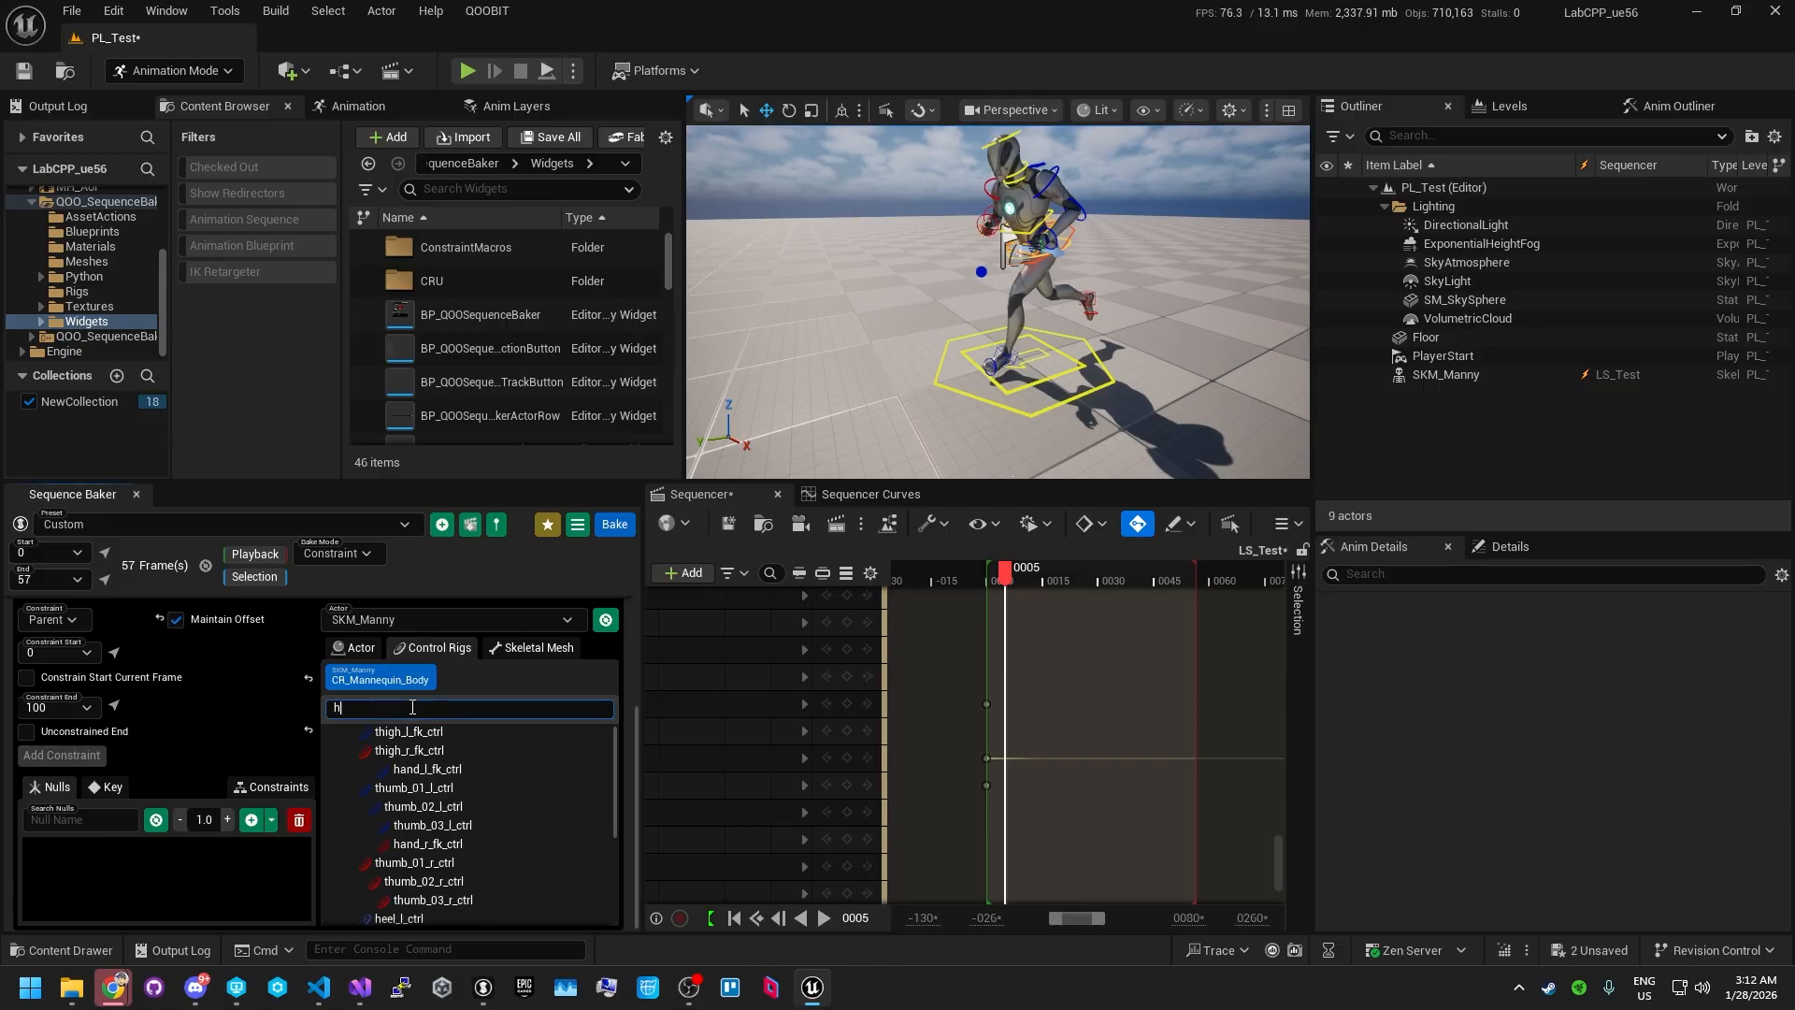
{"action": "type", "text": "head"}
{"action": "left_click", "coordinate": [446, 734]}
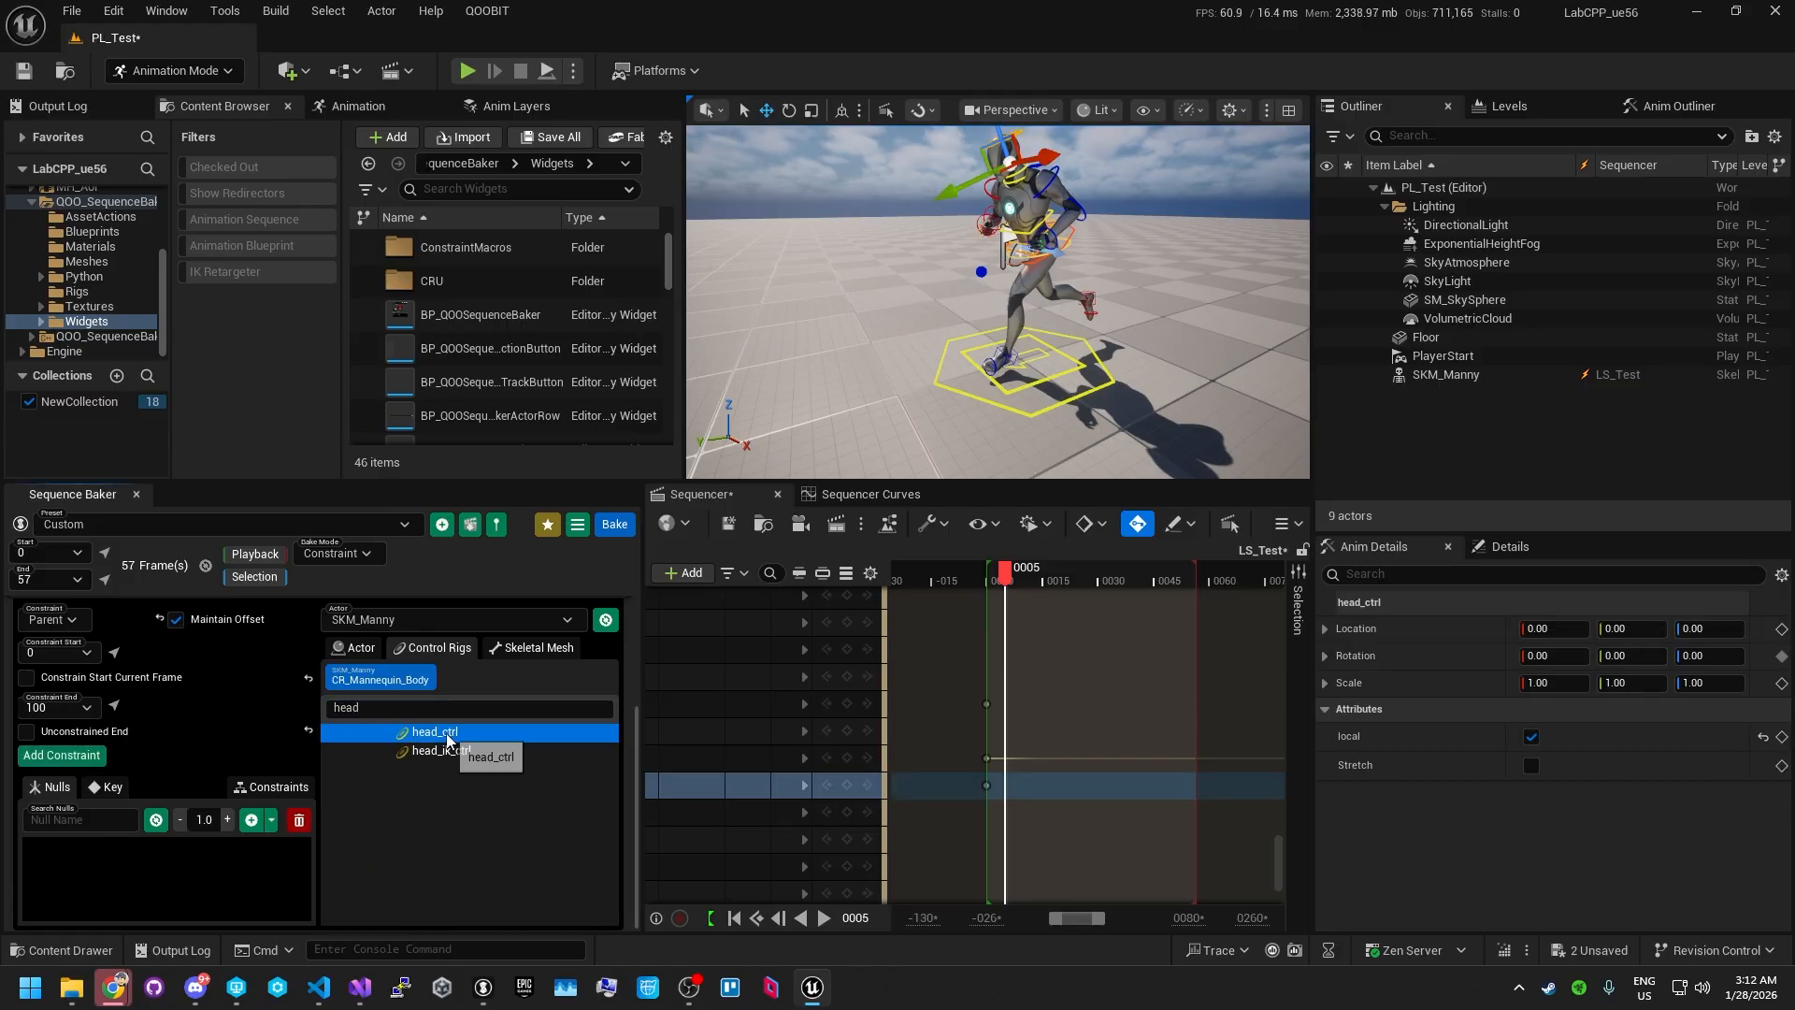
{"action": "type", "text": "spine"}
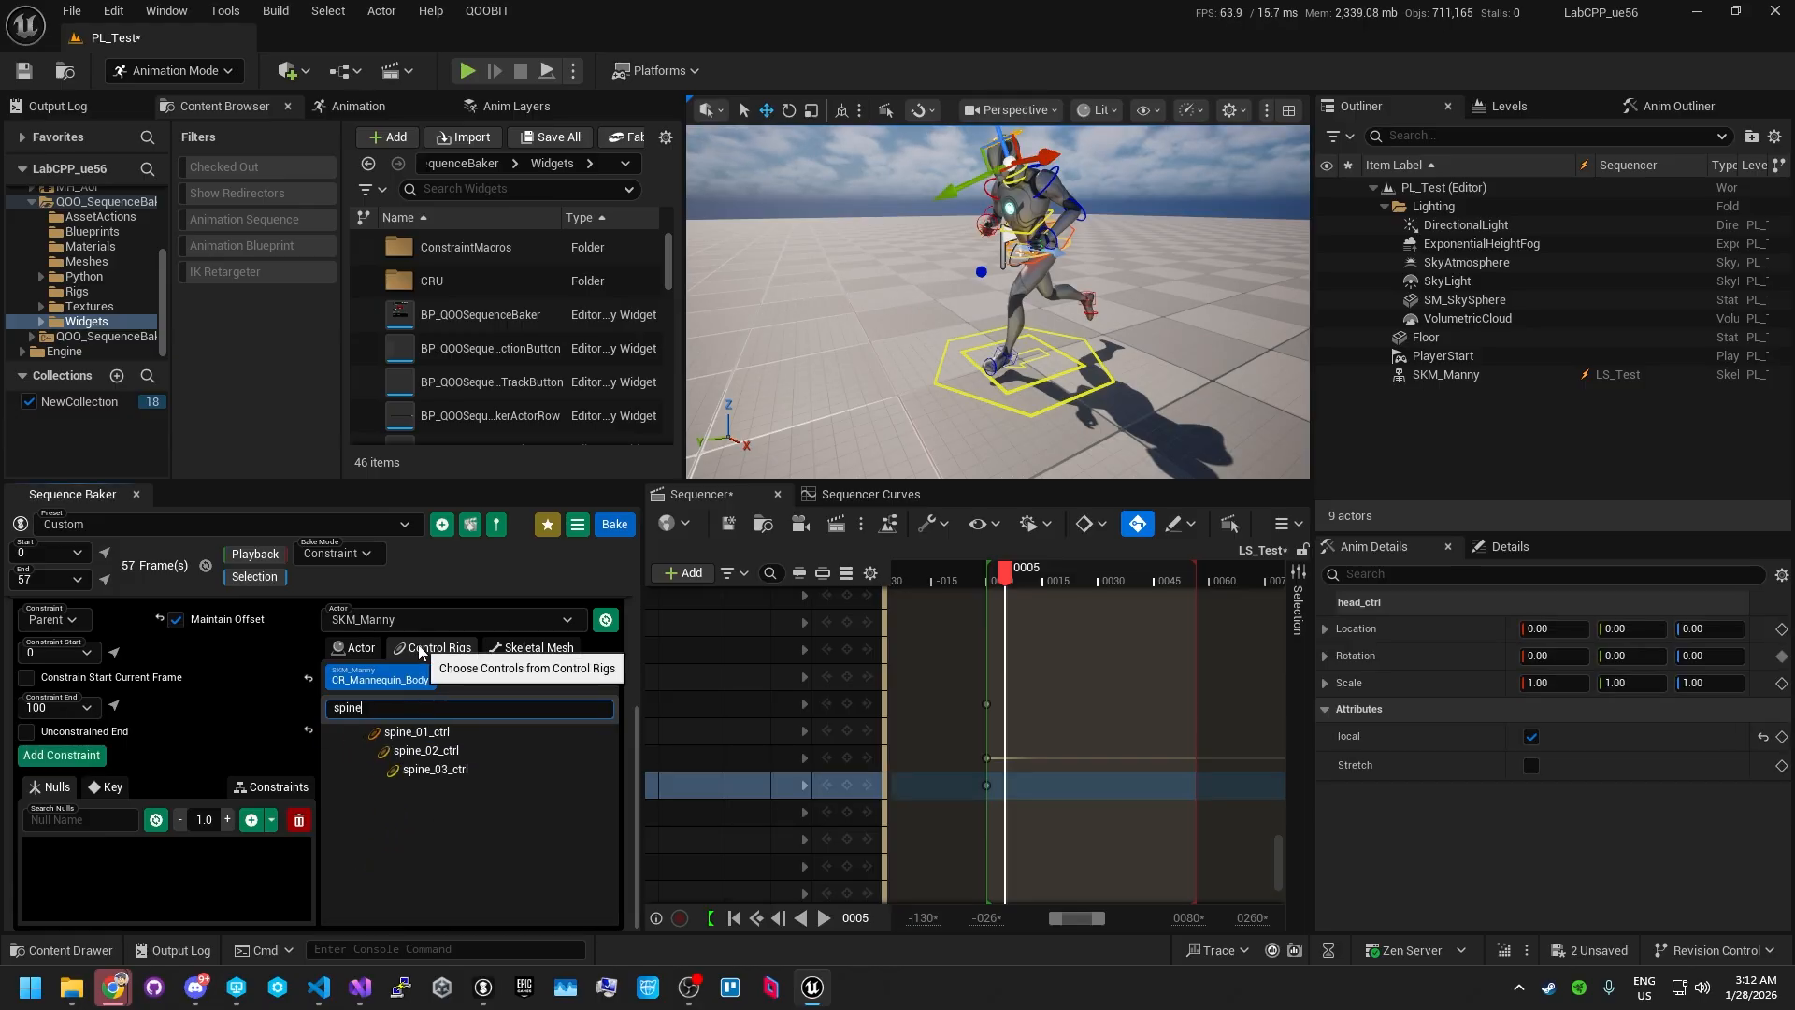
{"action": "left_click", "coordinate": [436, 769]}
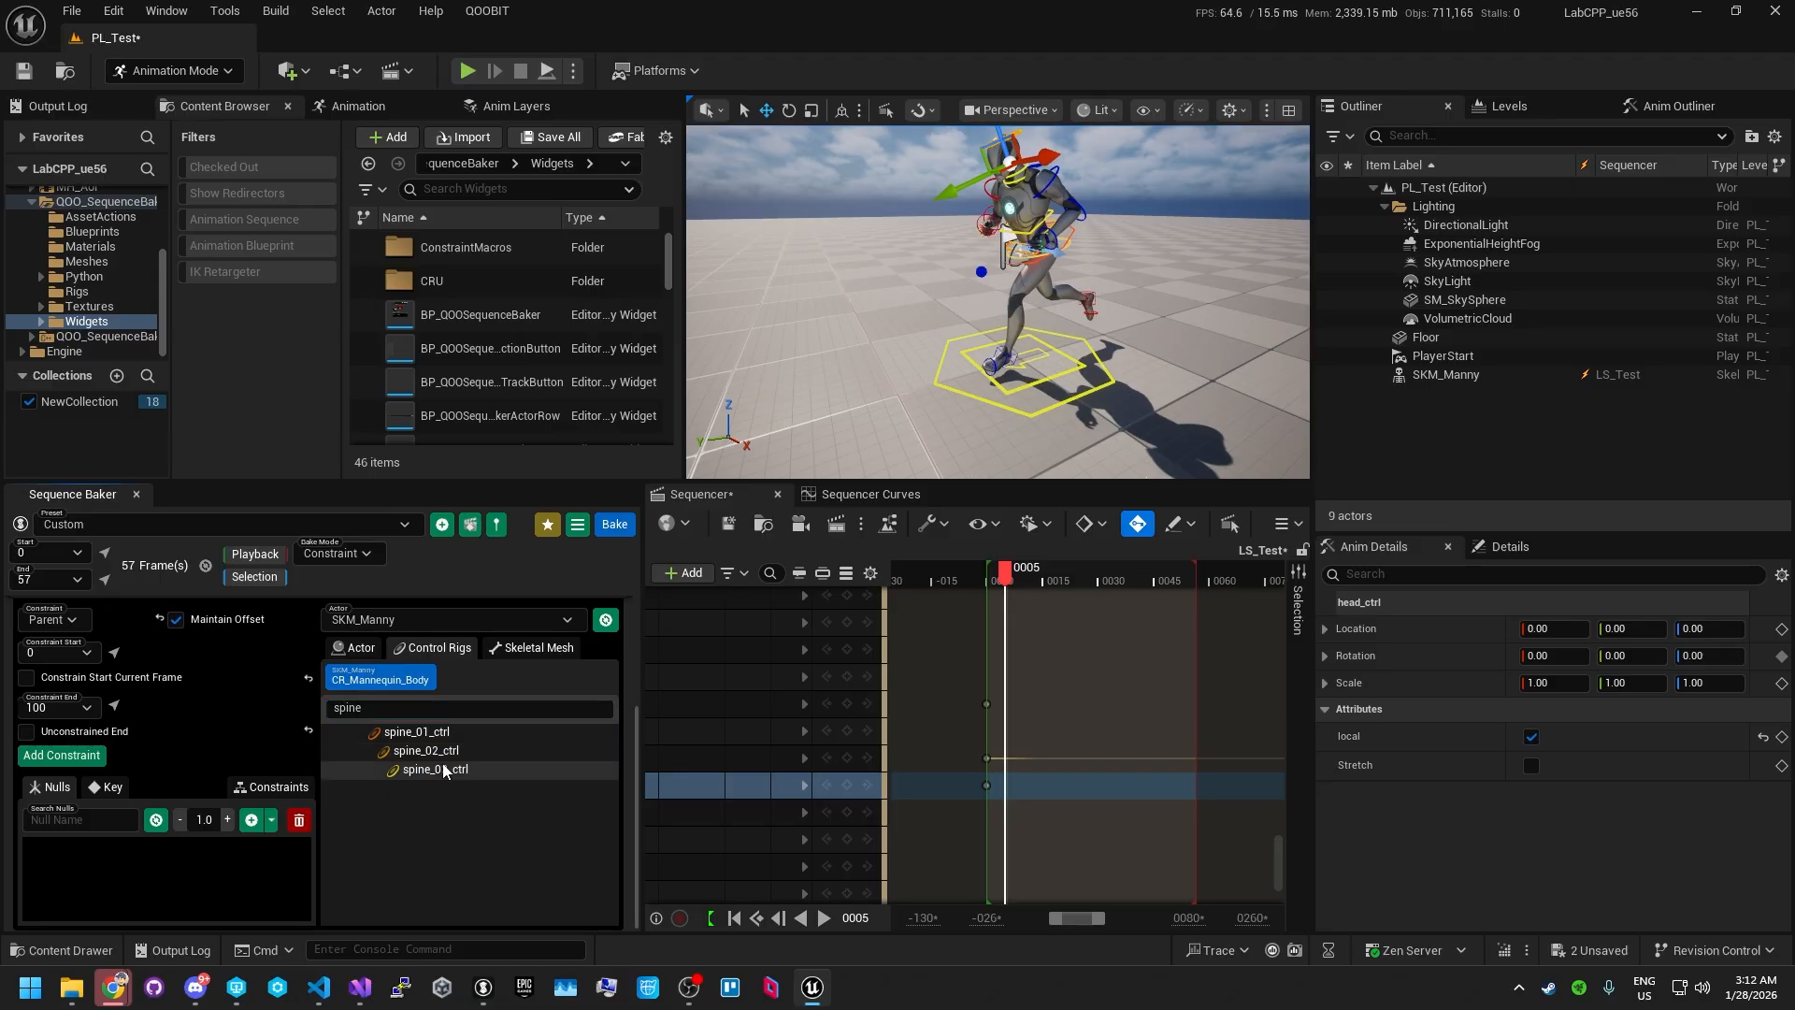
- Set the null size to 7.0 and create +Y Axis Look At Constraint nulls on the selected head and spine controls
{"action": "left_click_drag", "start_coordinate": [863, 410], "coordinate": [926, 449], "text": "alt"}
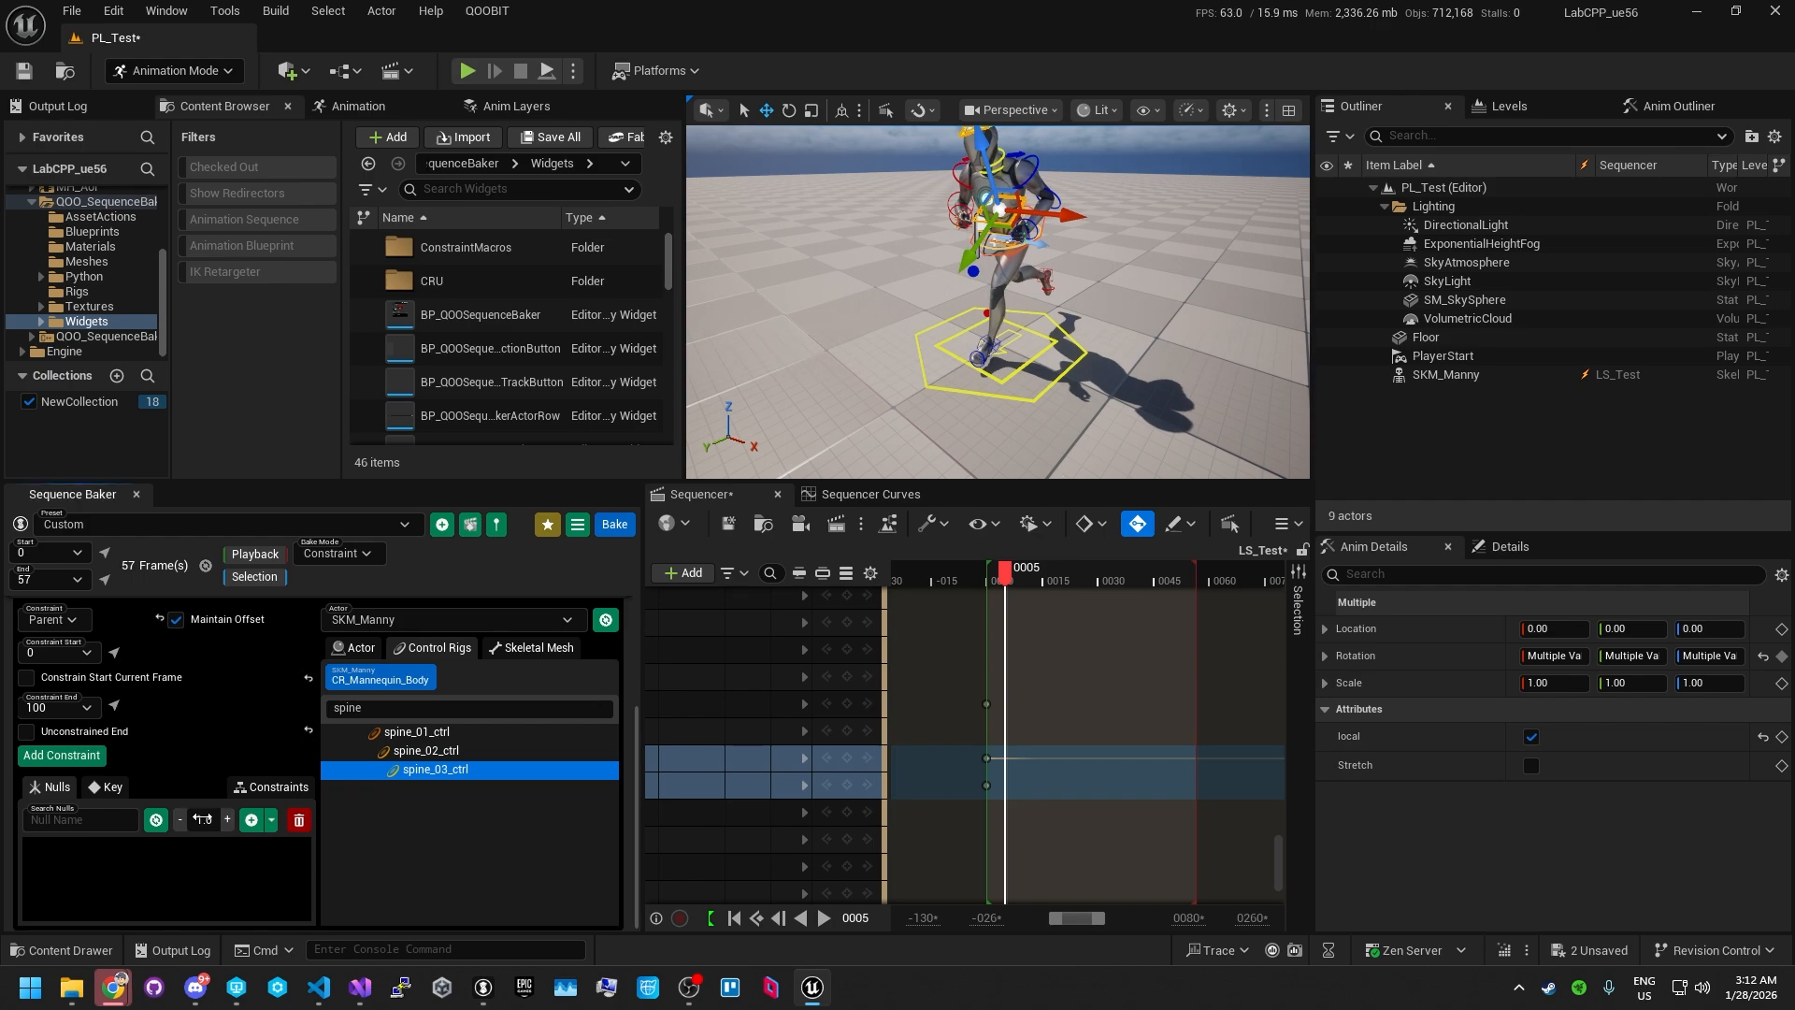
{"action": "type", "text": "7.0"}
{"action": "left_click", "coordinate": [271, 820]}
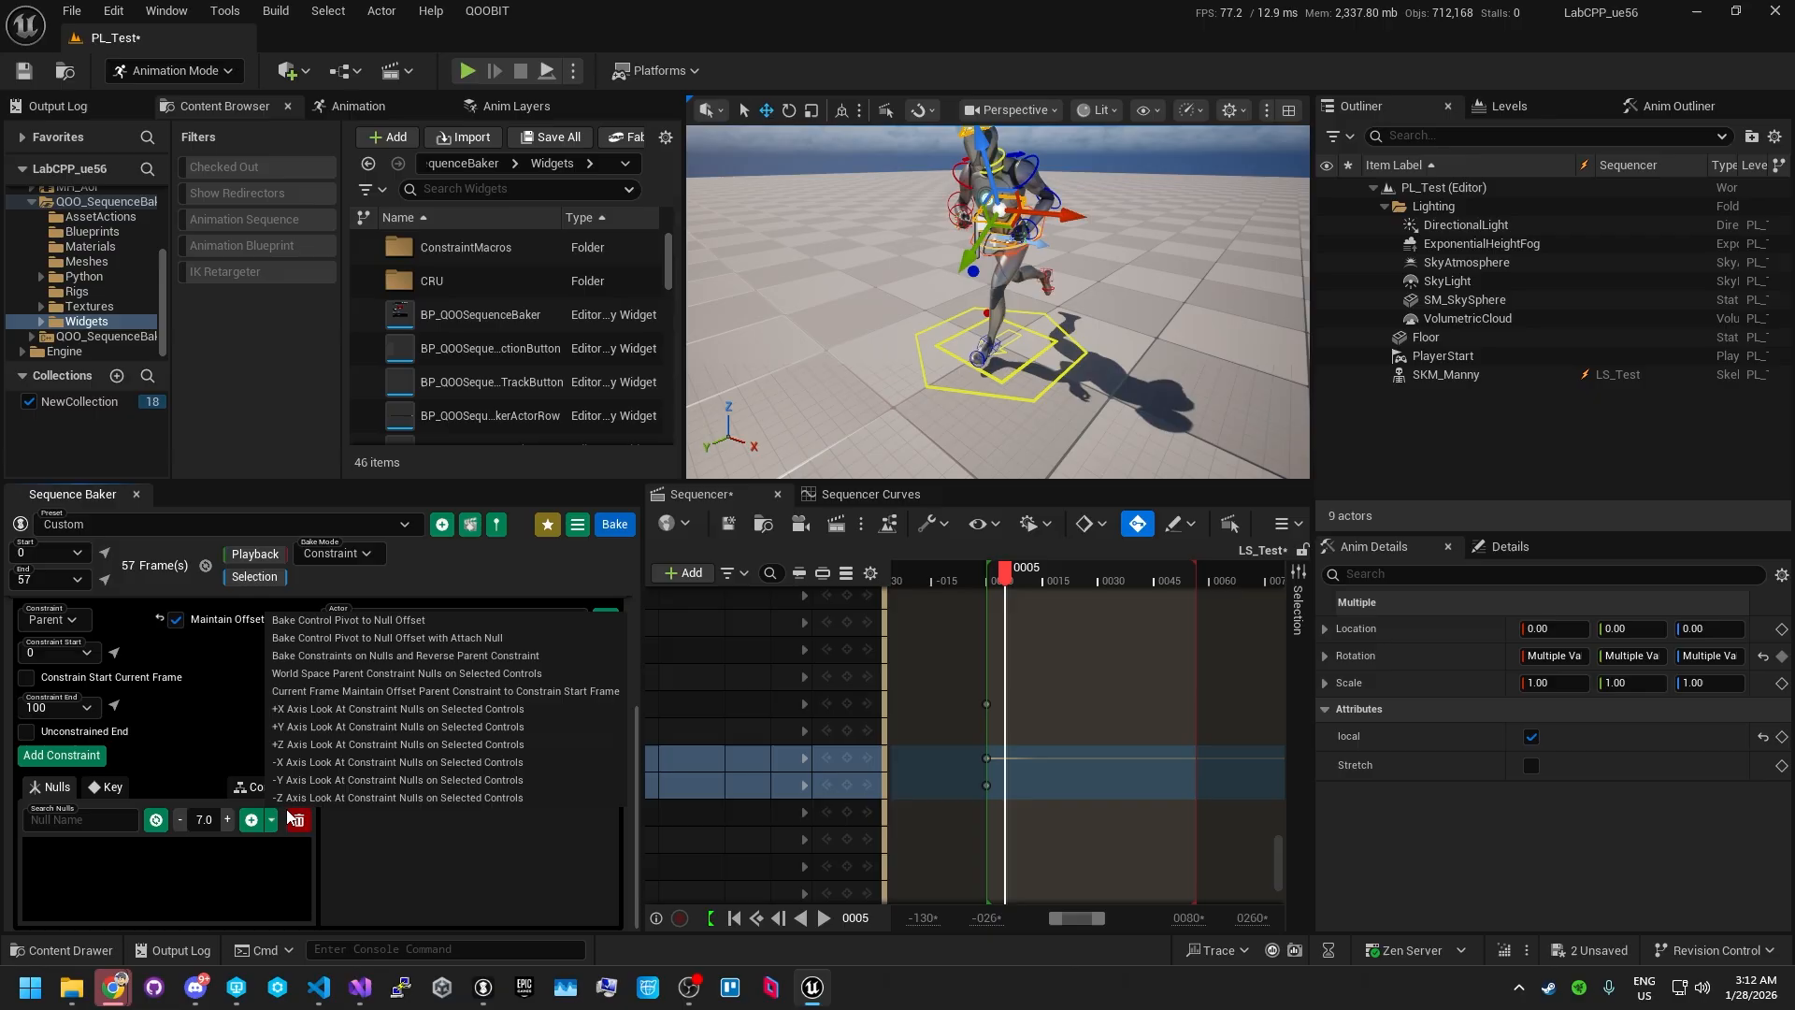
{"action": "left_click", "coordinate": [299, 731]}
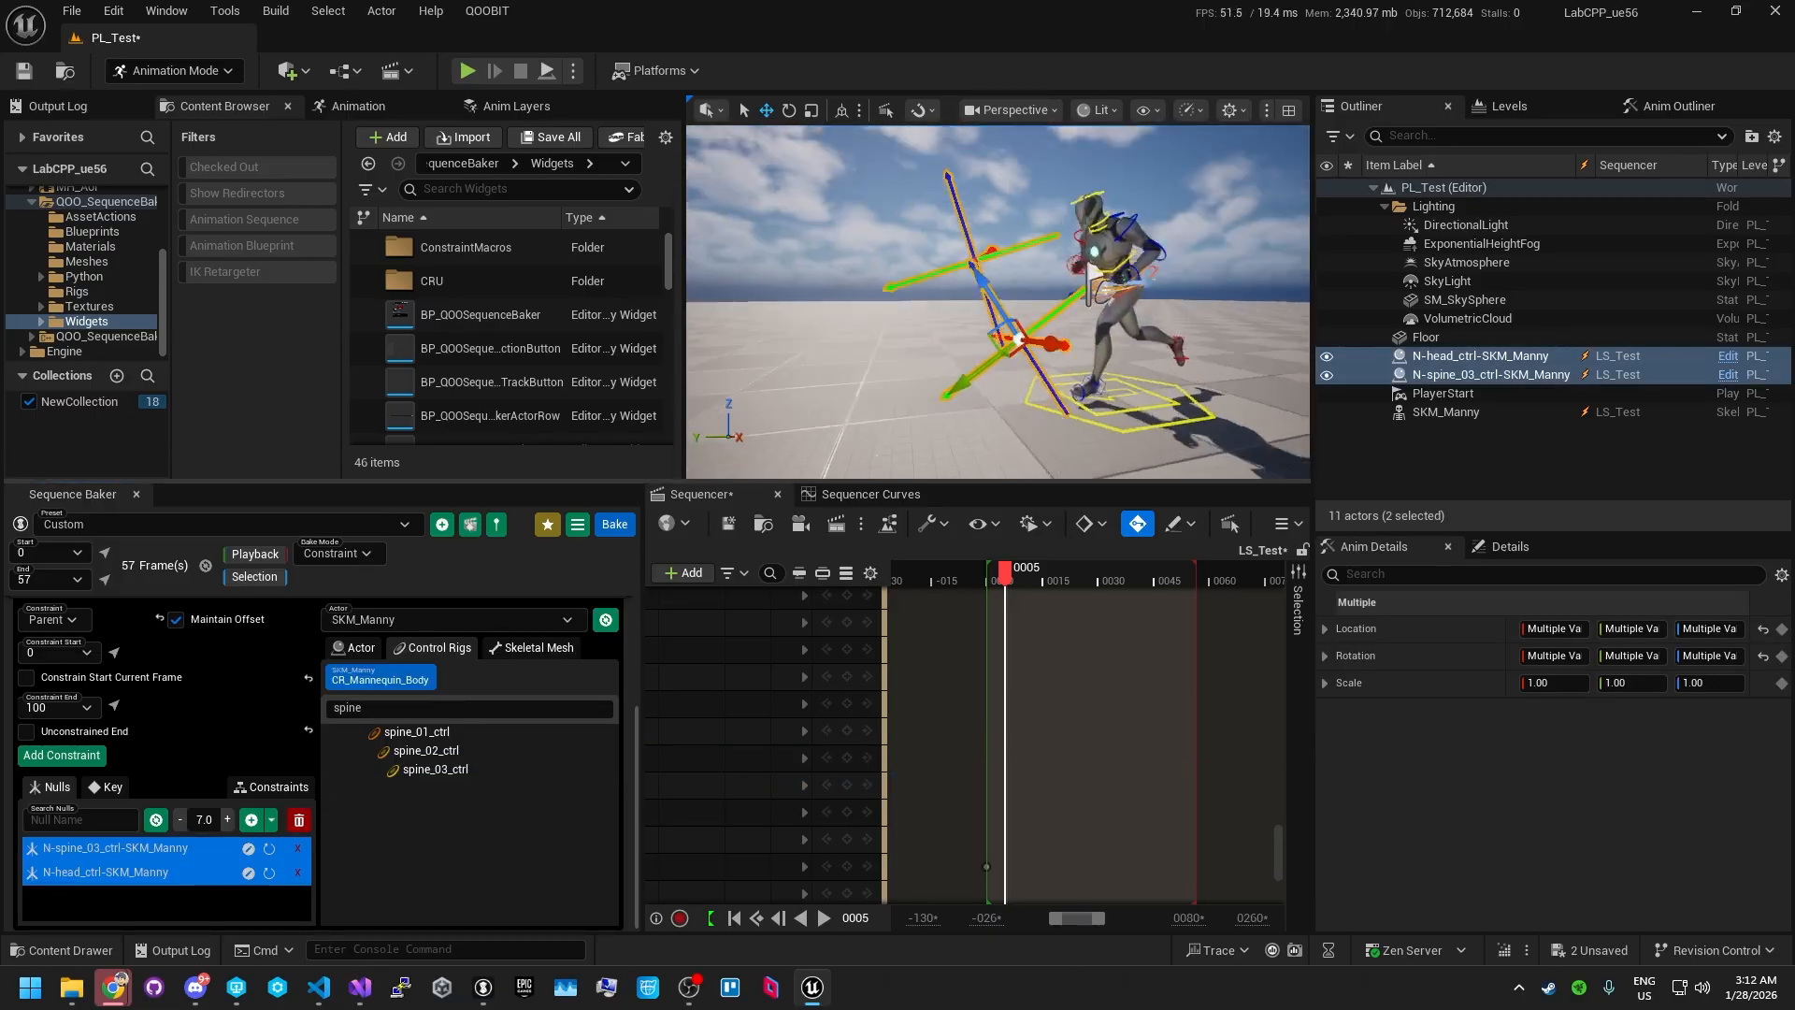
- Reduce the spine_03 null's Null Size to about 1.97 in its details, and shrink the head null as well
{"action": "left_click", "coordinate": [1019, 335]}
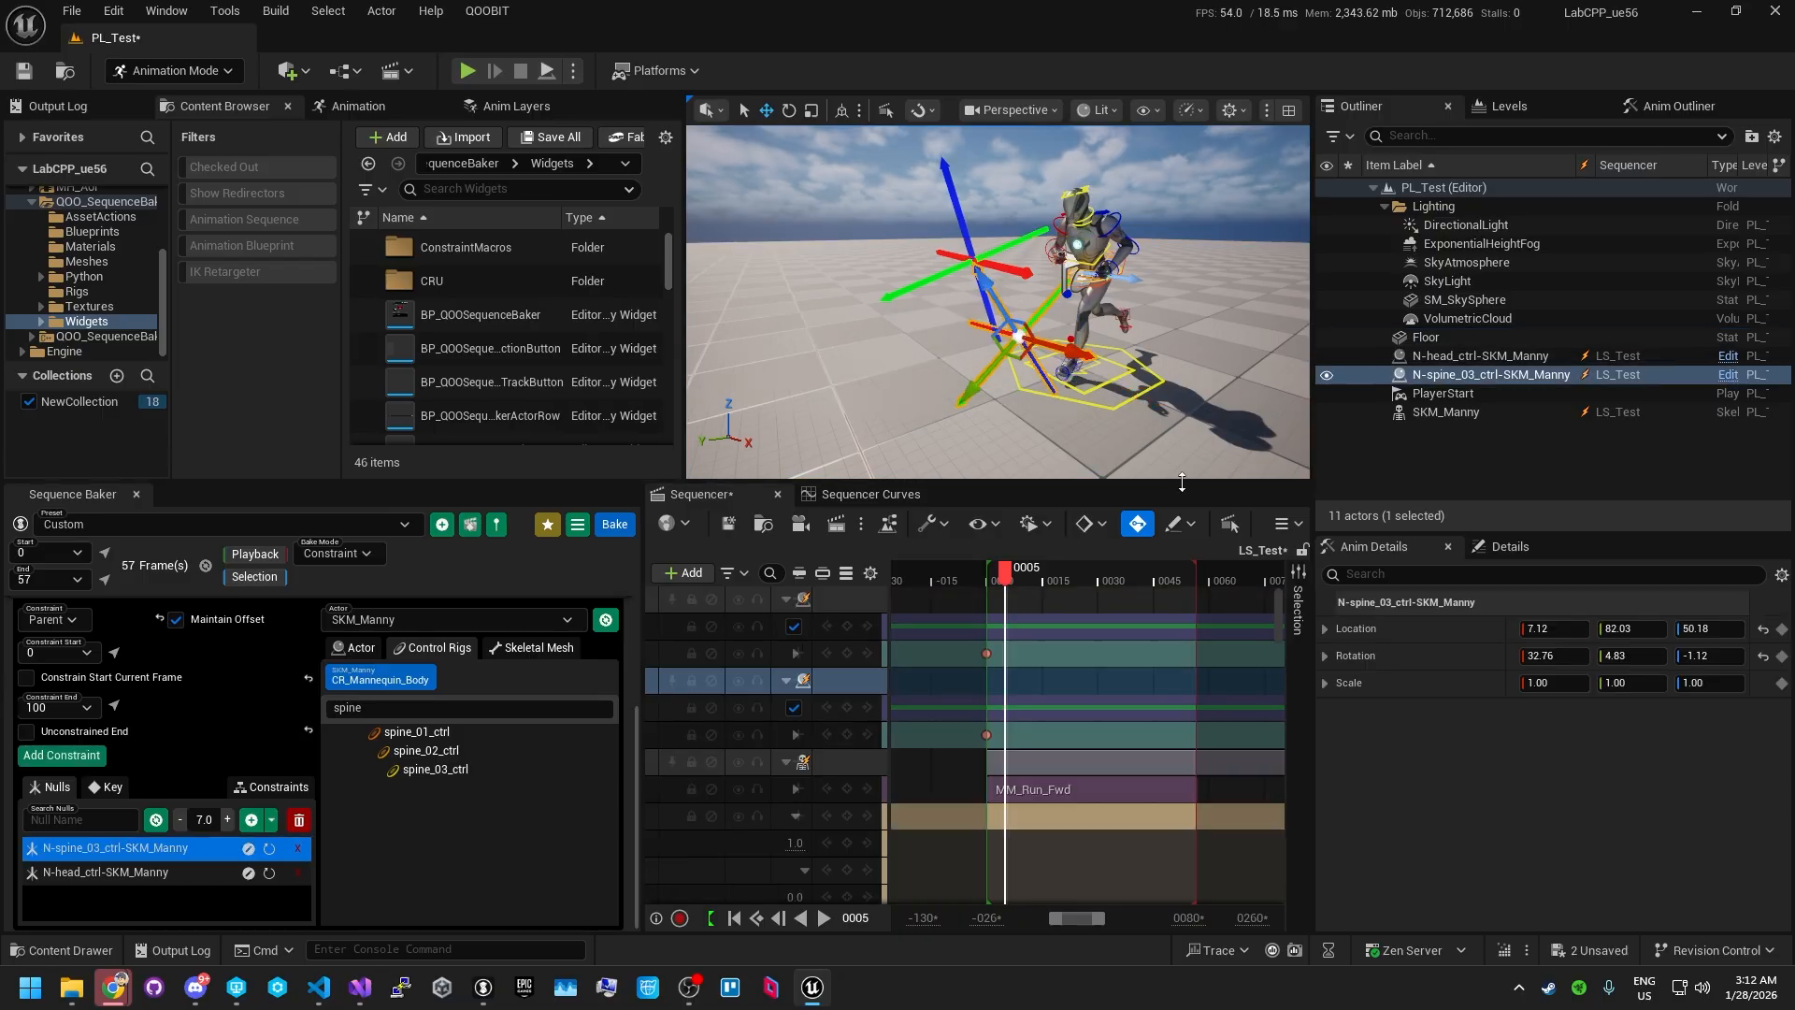
{"action": "left_click", "coordinate": [1512, 547]}
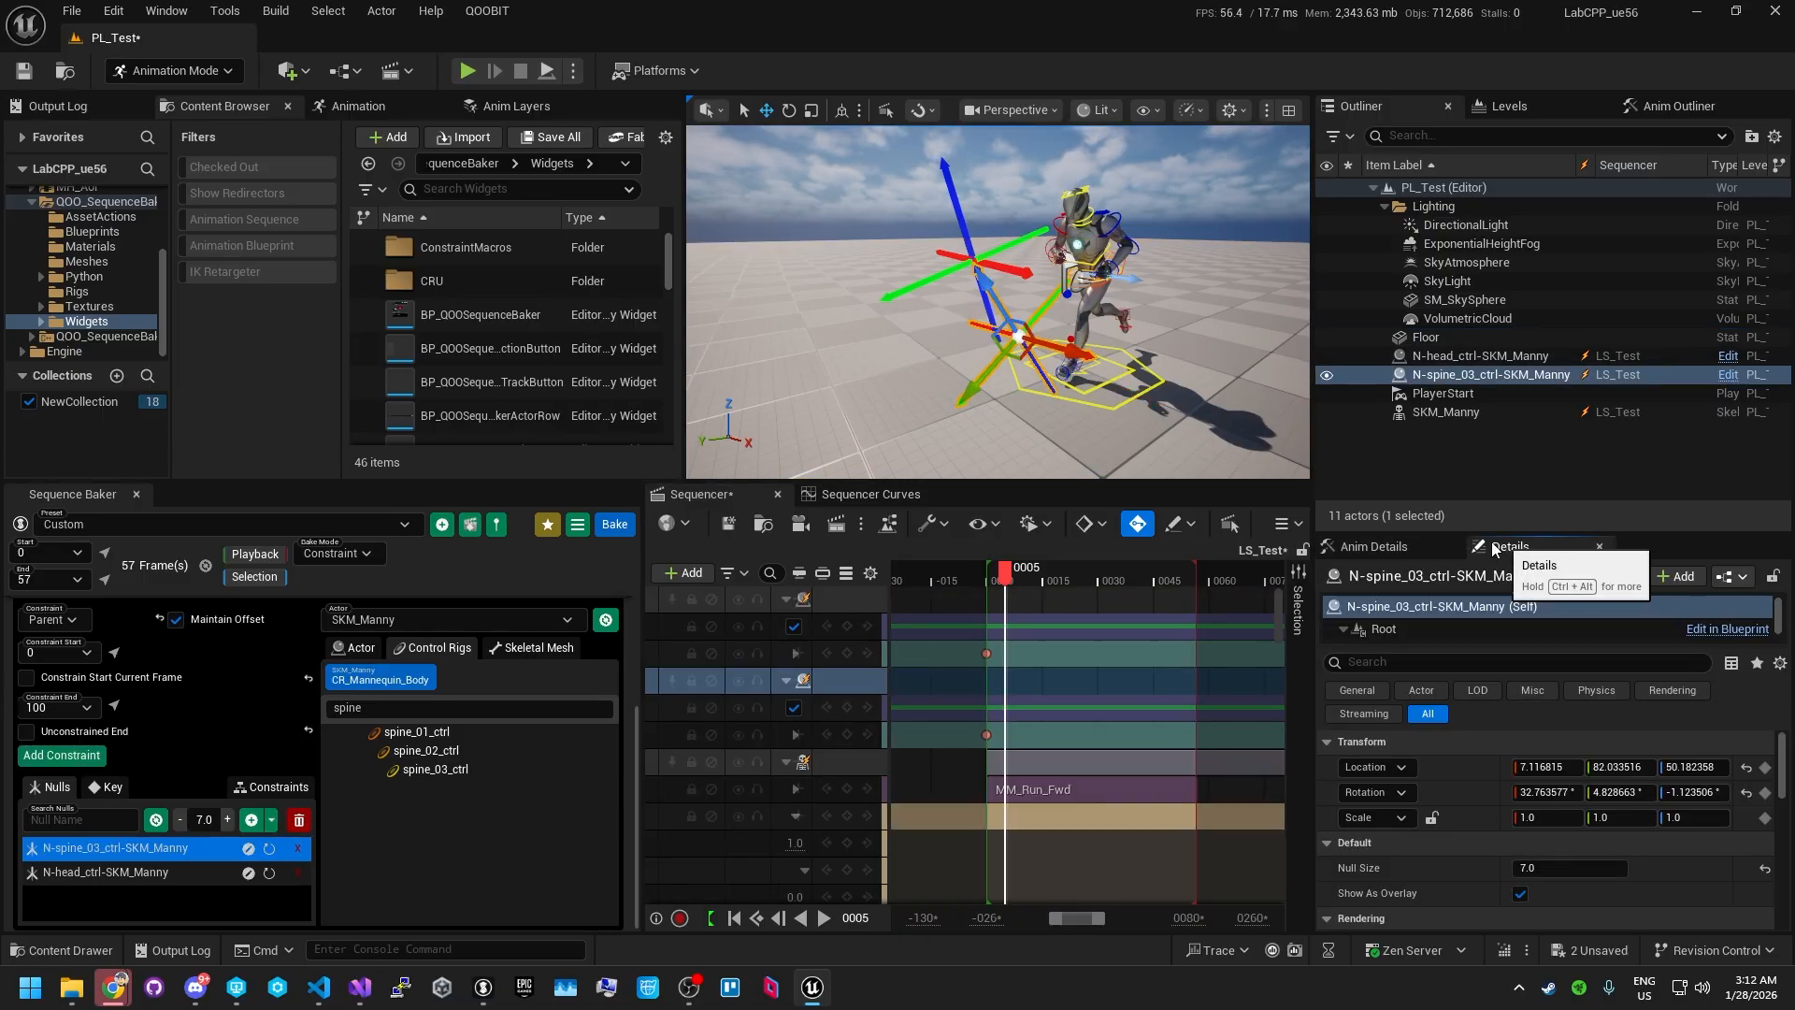
{"action": "scroll", "coordinate": [1370, 880], "scroll_direction": "down", "scroll_amount": 1}
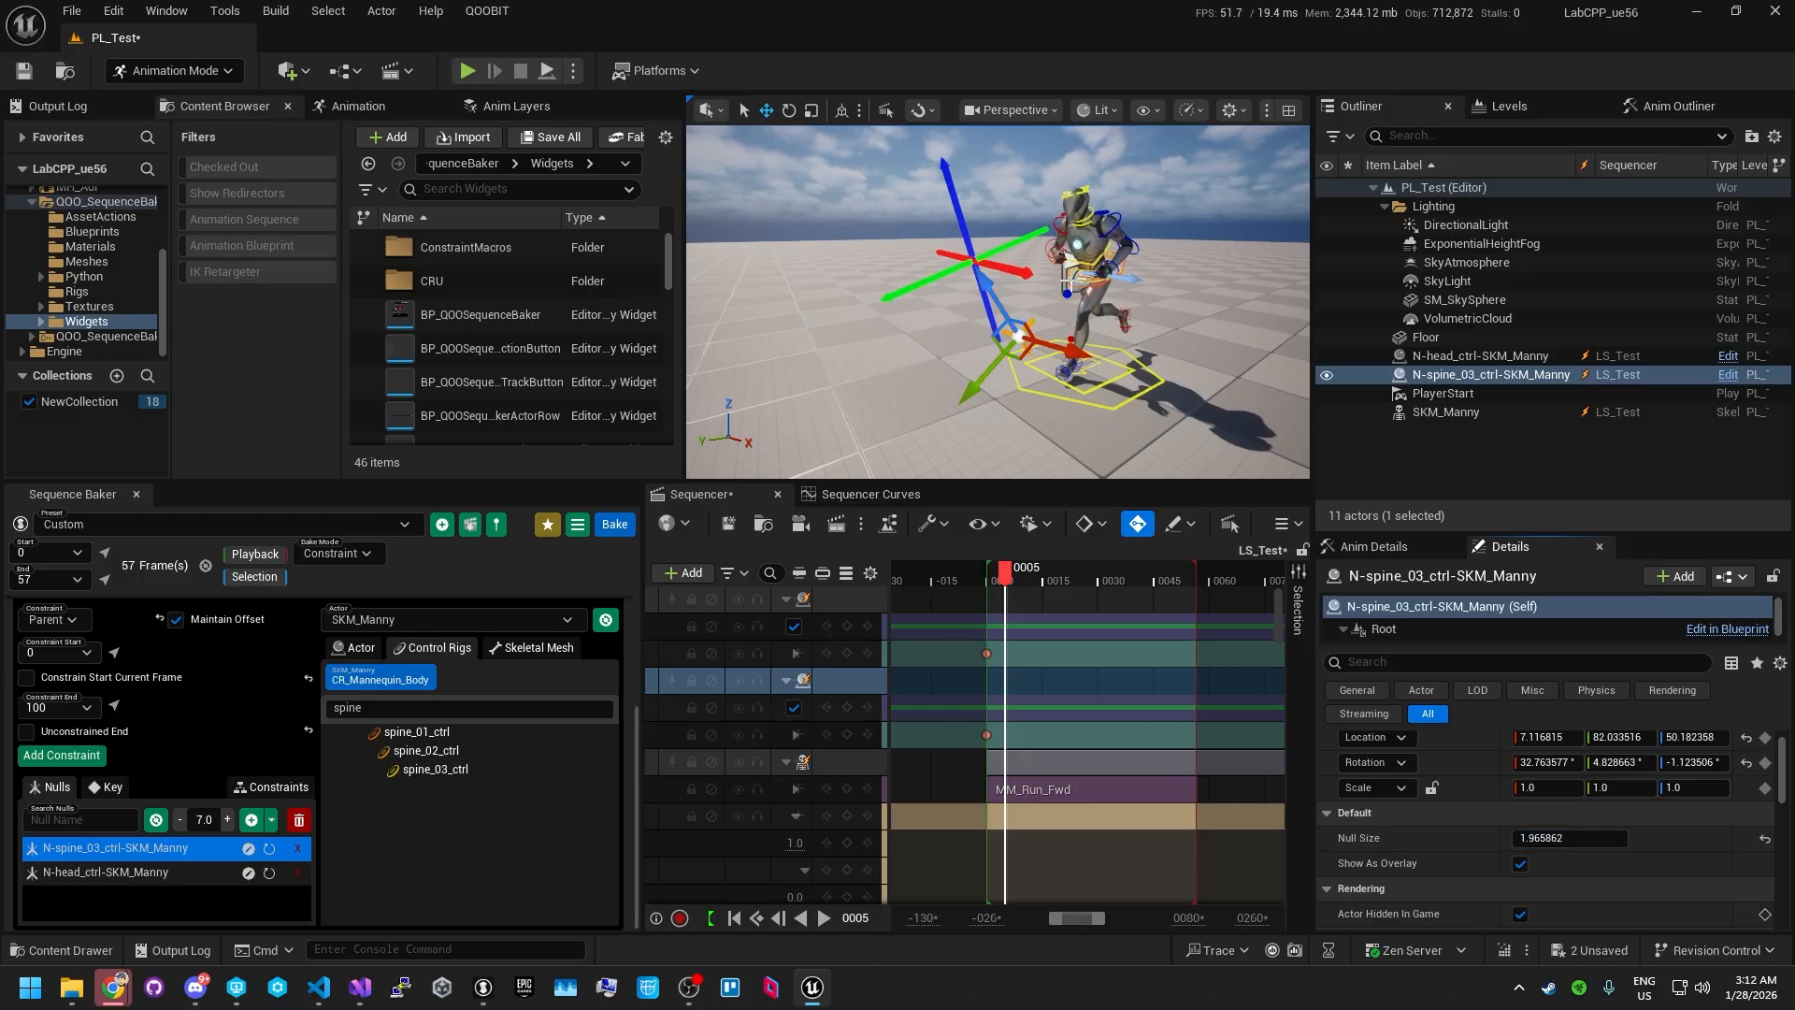
{"action": "left_click", "coordinate": [1008, 269]}
{"action": "mouse_move", "coordinate": [1576, 840]}
{"action": "left_mouse_down"}
{"action": "mouse_move", "coordinate": [1542, 841]}
{"action": "mouse_move", "coordinate": [1560, 840]}
{"action": "left_mouse_up"}
- Limit viewport selection to objects in the sequence and select the spine_03 null
{"action": "left_click", "coordinate": [1027, 342]}
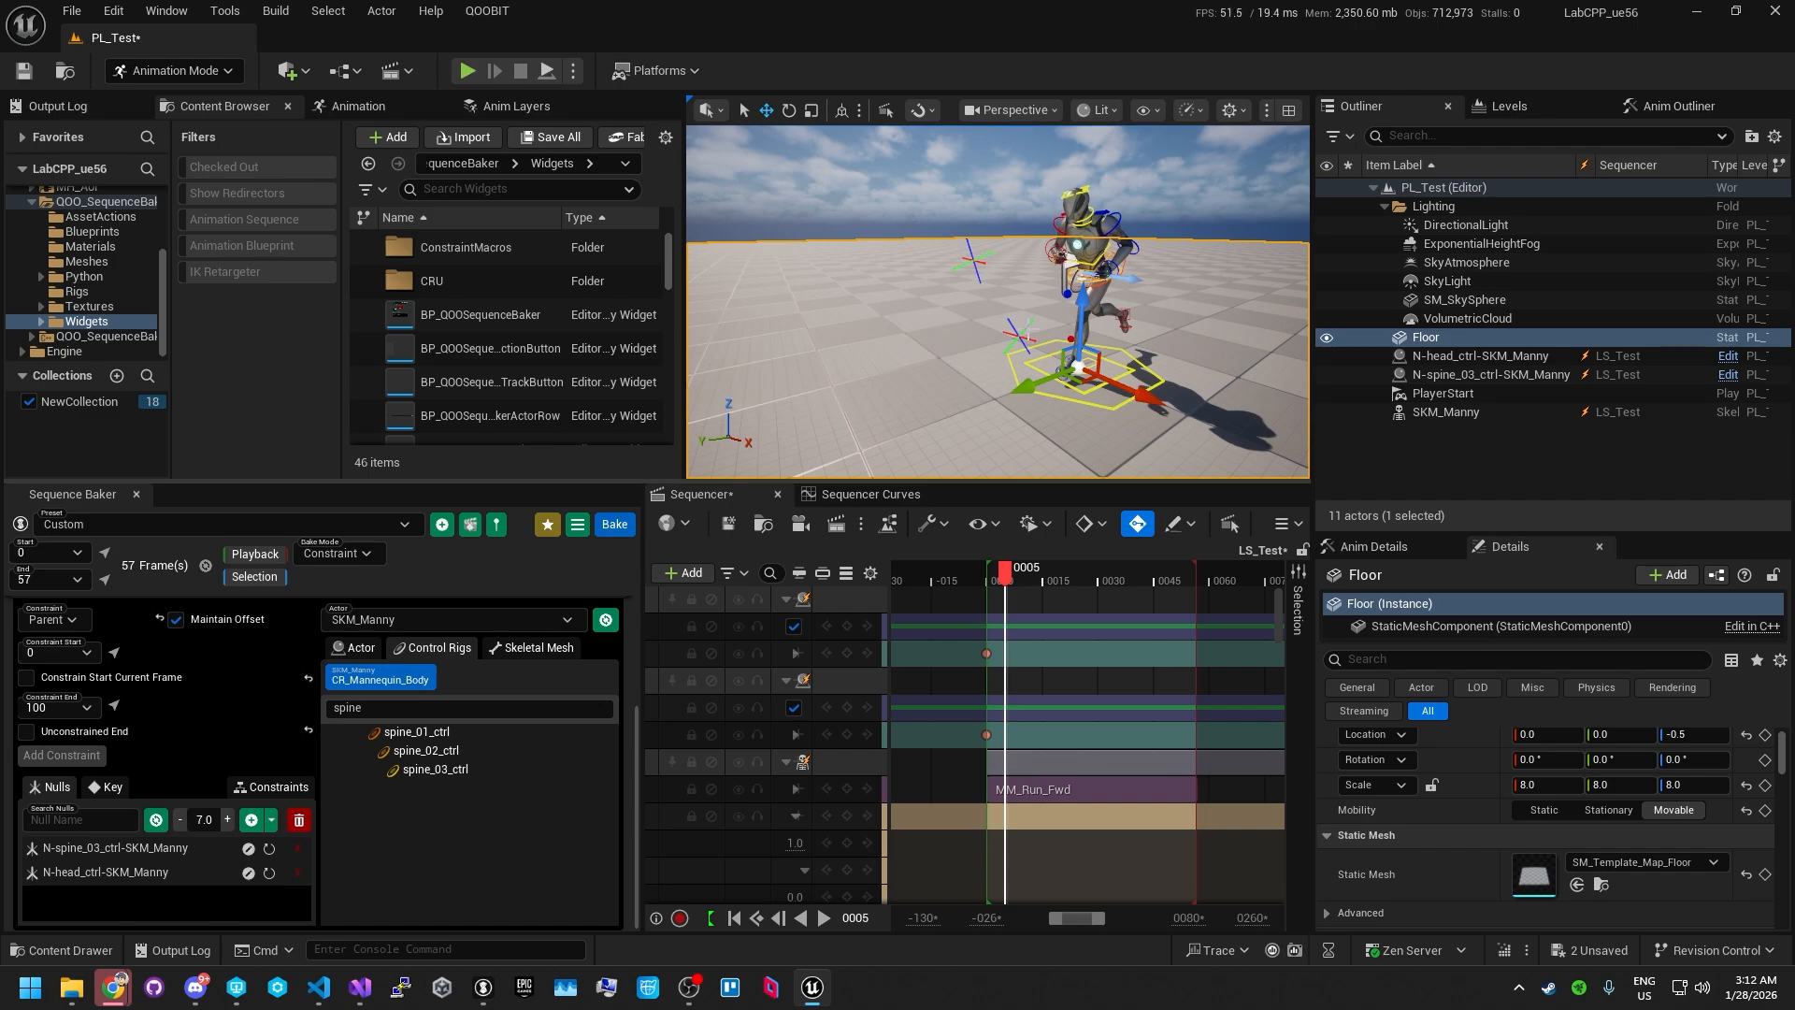
{"action": "left_click", "coordinate": [1229, 523]}
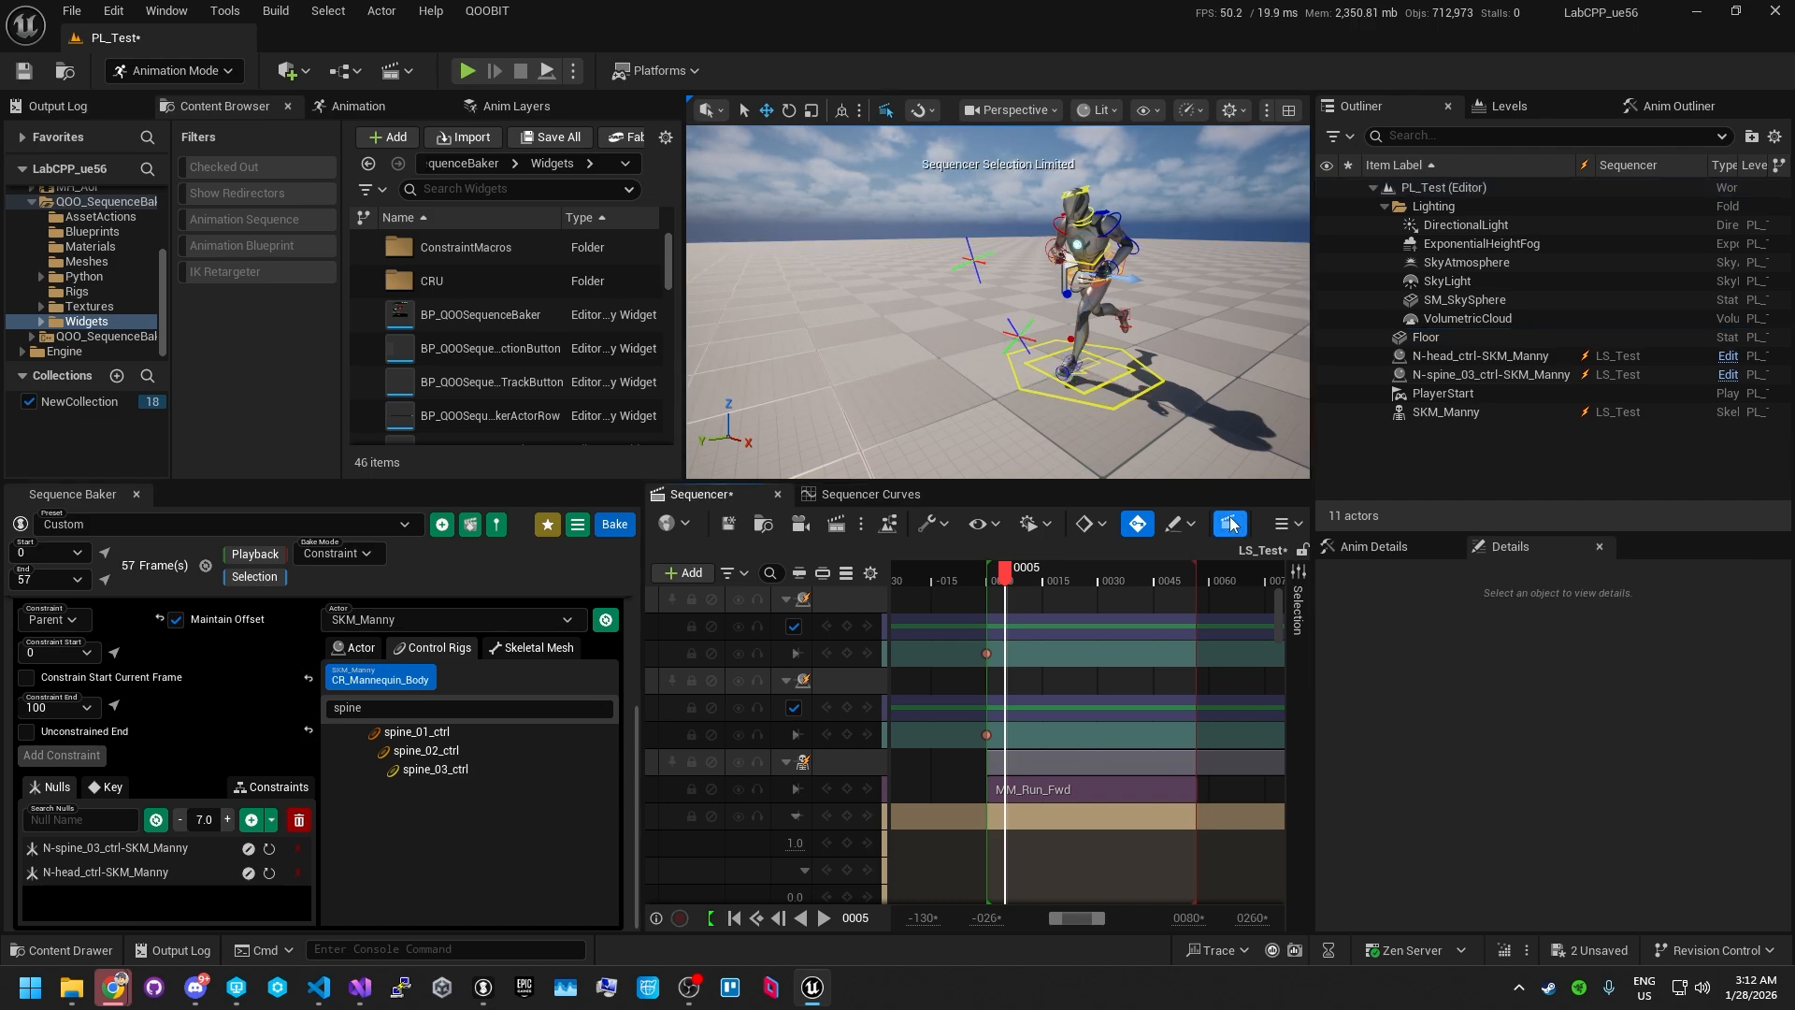
{"action": "left_click", "coordinate": [1026, 337]}
- Move the spine_03 null down to about 12.6, 33.0, -25.5, below the floor, and focus the view on it
{"action": "left_click_drag", "start_coordinate": [1066, 387], "coordinate": [1014, 378], "text": "alt"}
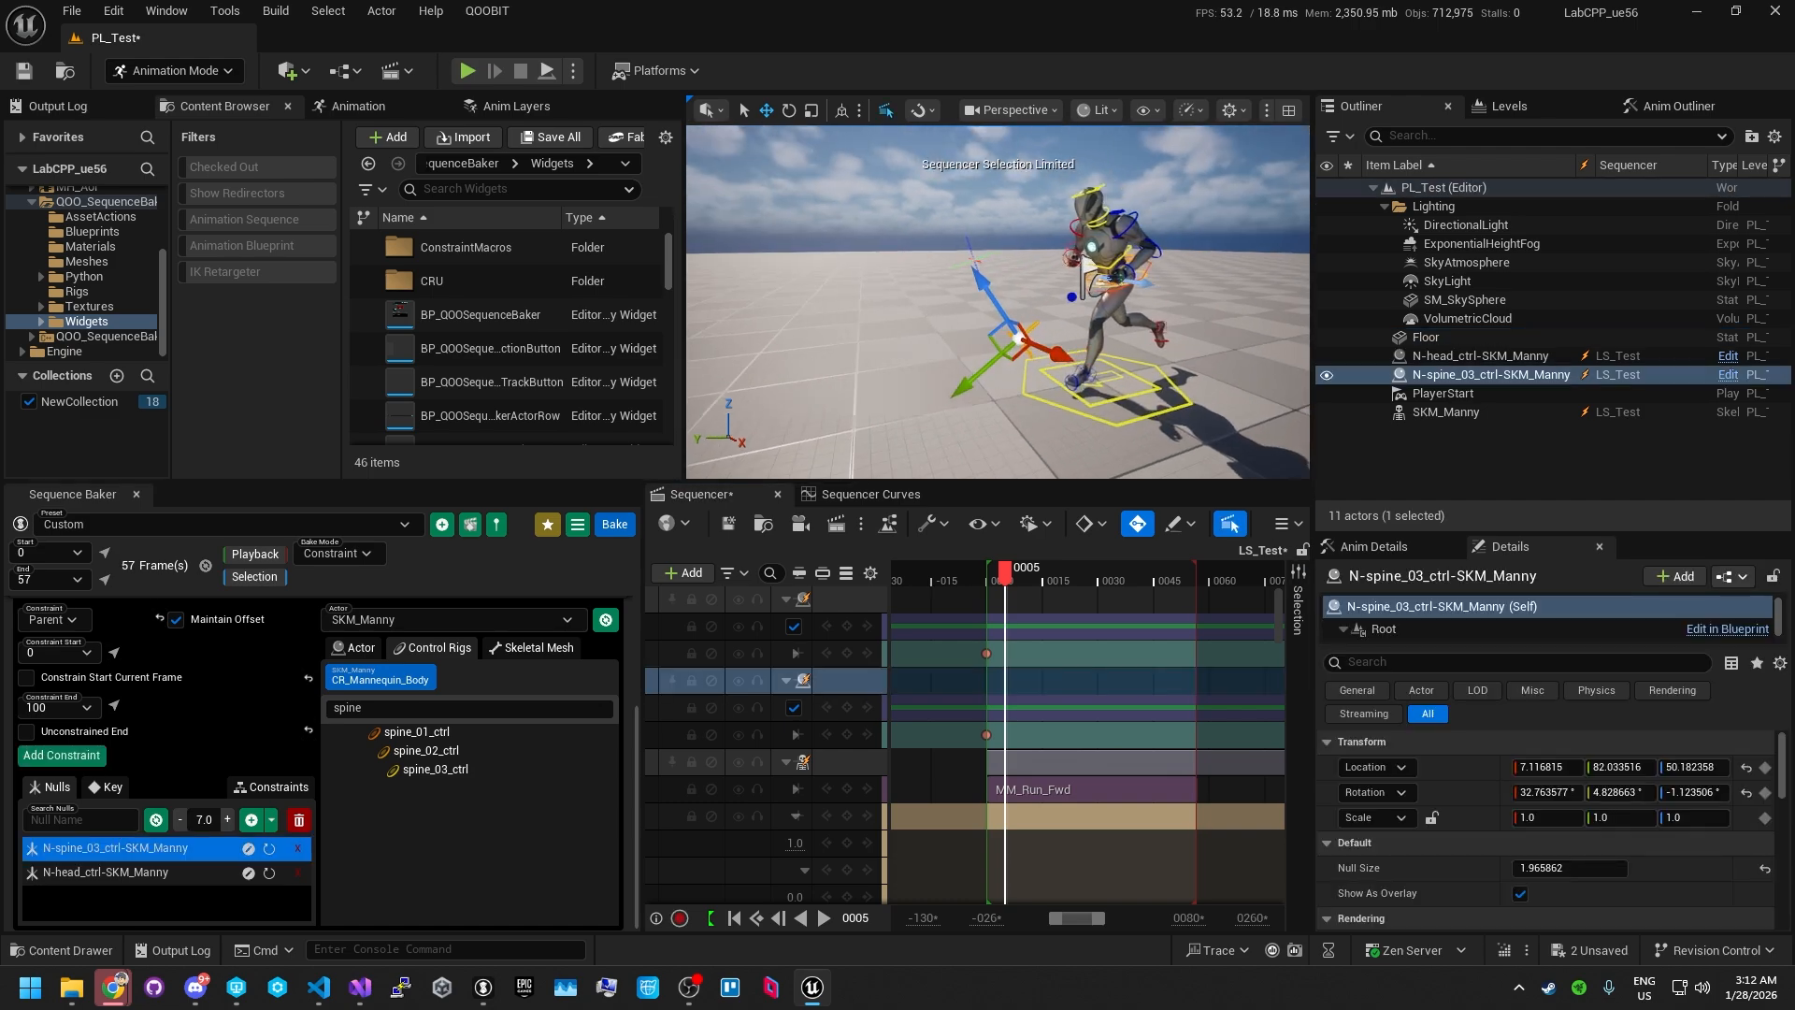
{"action": "left_click_drag", "start_coordinate": [978, 280], "coordinate": [940, 280]}
{"action": "key", "text": "f"}
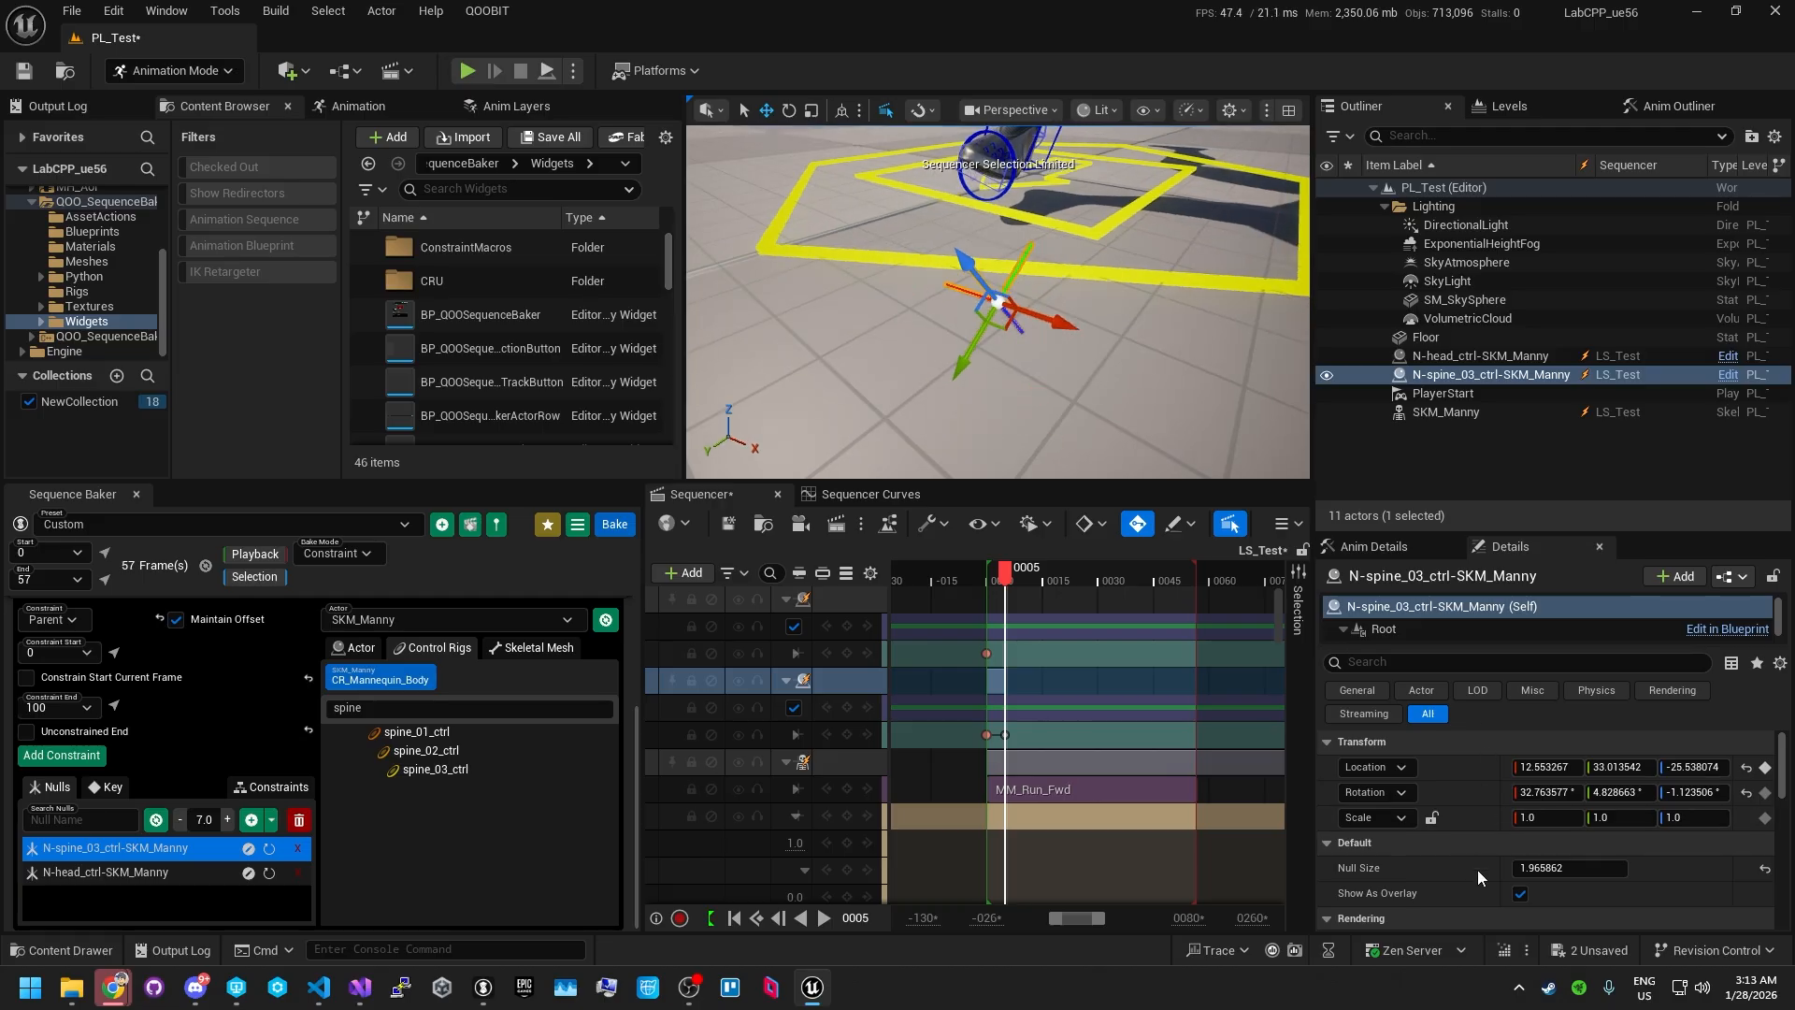
- Turn off Show As Overlay for the spine_03 null and examine how it displays beneath the floor
{"action": "left_click", "coordinate": [1521, 894]}
{"action": "mouse_move", "coordinate": [1091, 388]}
{"action": "left_mouse_down", "text": "alt"}
{"action": "mouse_move", "coordinate": [1122, 439]}
{"action": "mouse_move", "coordinate": [1122, 398]}
{"action": "left_mouse_up", "text": "alt"}
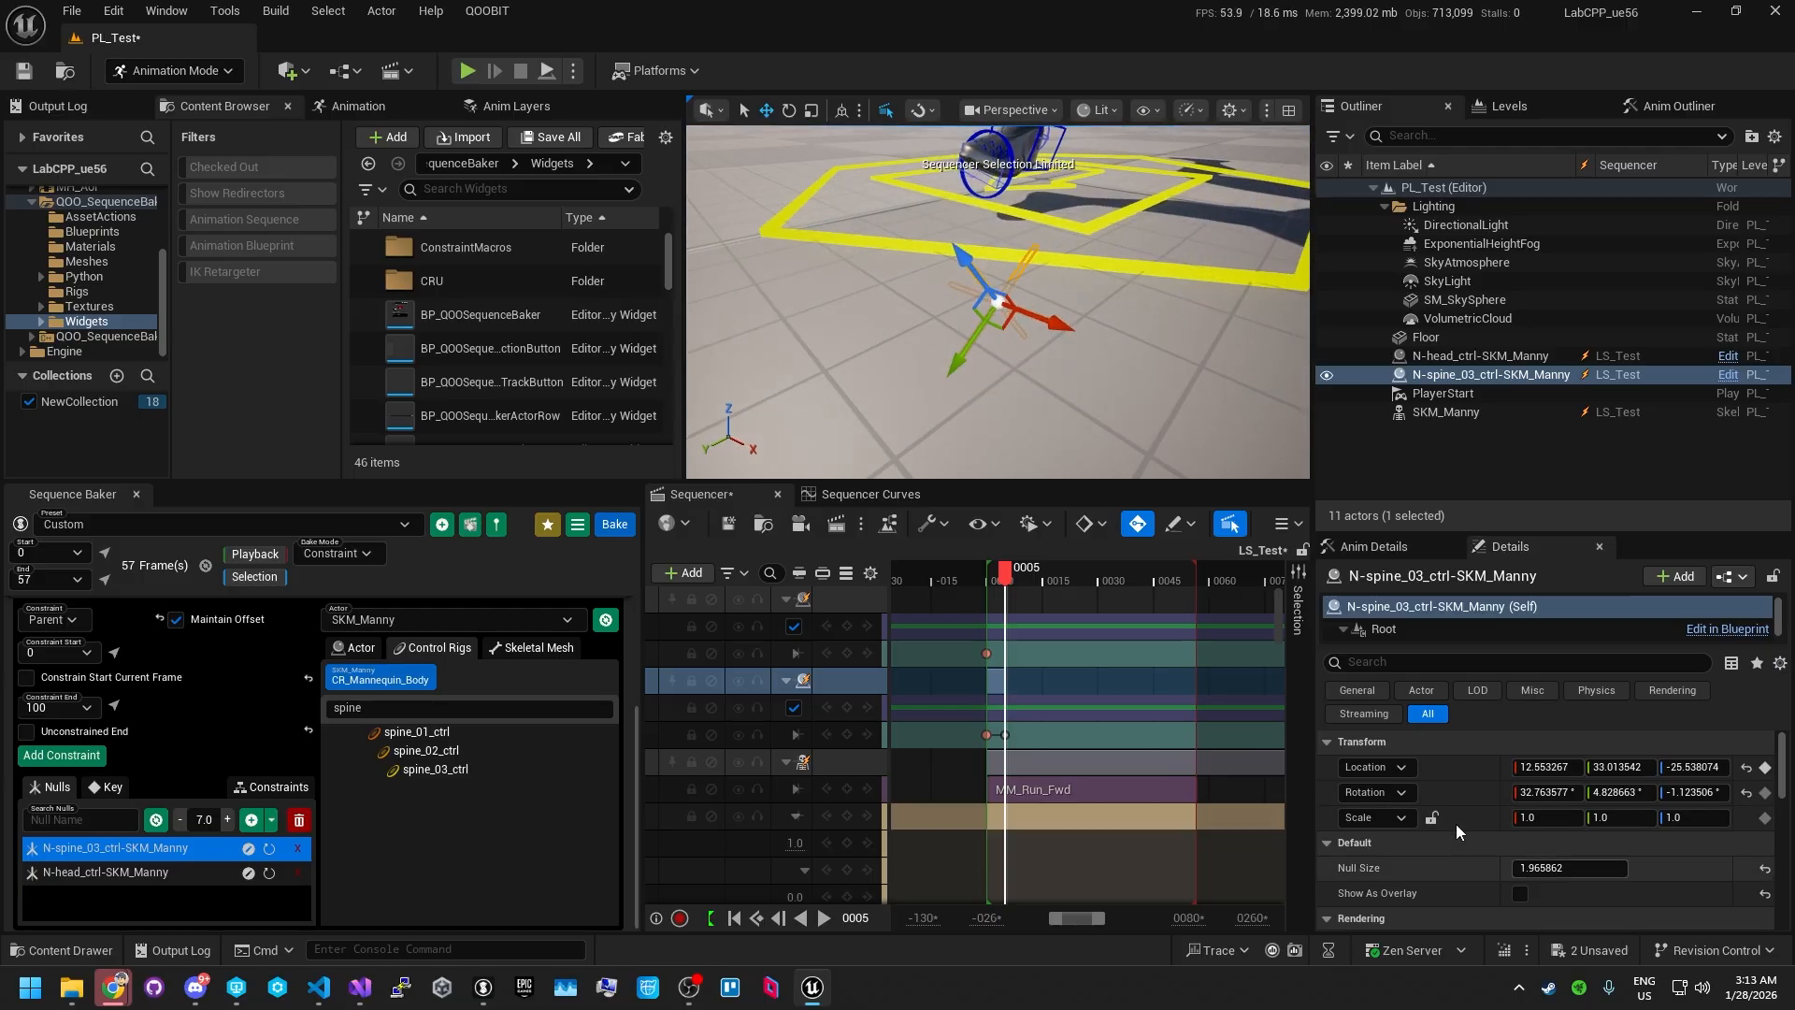
{"action": "mouse_move", "coordinate": [998, 394]}
{"action": "left_mouse_down", "text": "alt"}
{"action": "mouse_move", "coordinate": [1020, 411]}
{"action": "mouse_move", "coordinate": [998, 393]}
{"action": "left_mouse_up", "text": "alt"}
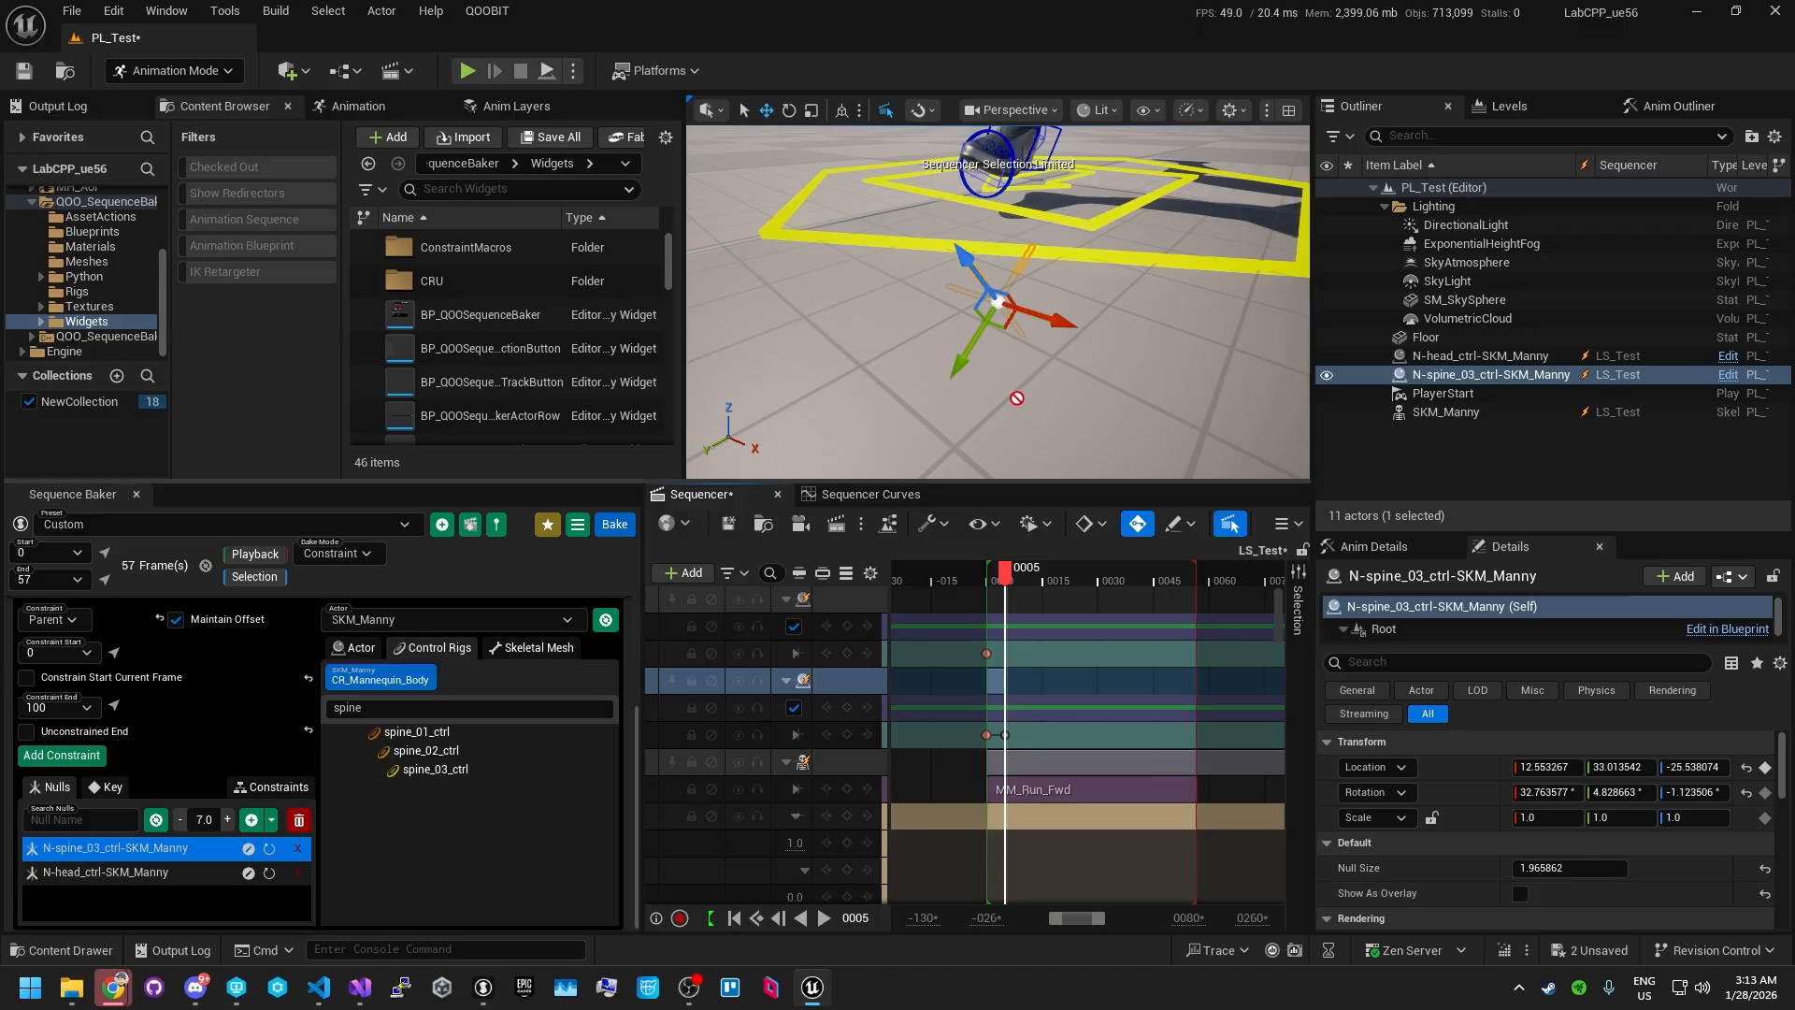
{"action": "left_click_drag", "start_coordinate": [1028, 374], "coordinate": [1057, 379], "text": "alt"}
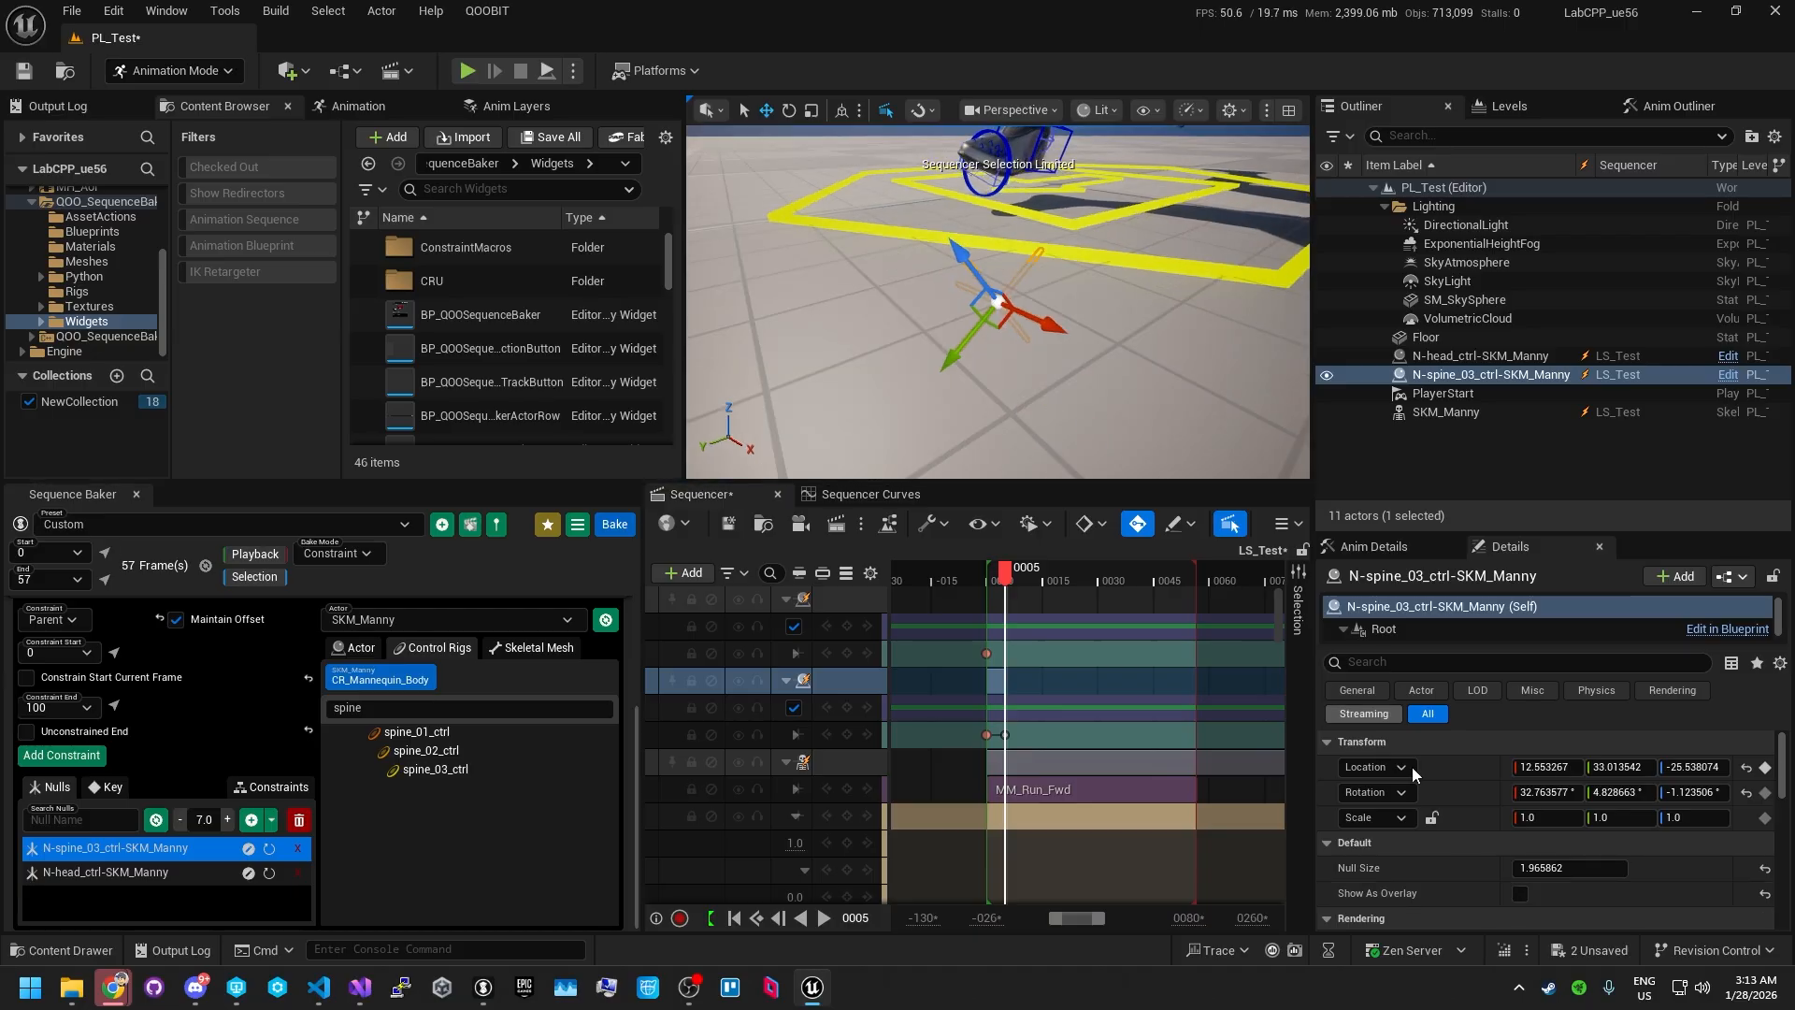
- Turn Show As Overlay on, move the spine_03 null up to about 11.0, 46.7, -4.4, and turn the overlay off
{"action": "left_click", "coordinate": [1521, 894]}
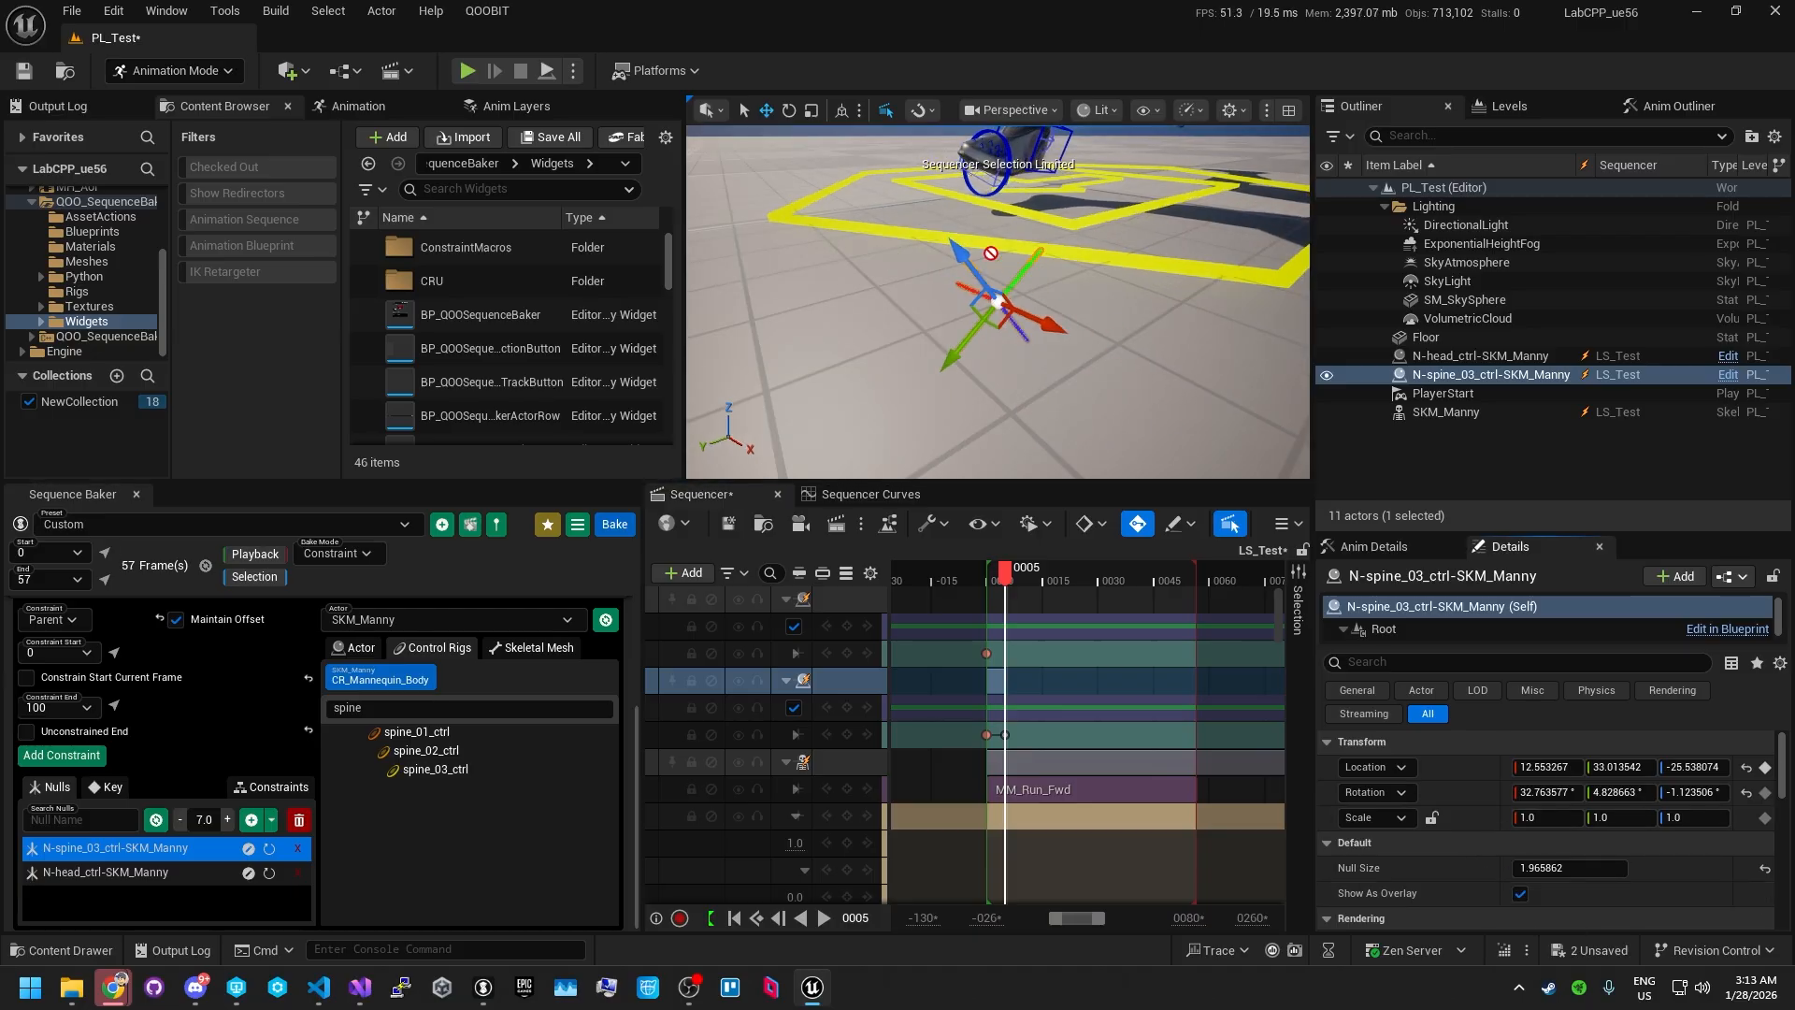
{"action": "left_click_drag", "start_coordinate": [968, 263], "coordinate": [947, 246]}
{"action": "left_click", "coordinate": [1521, 893]}
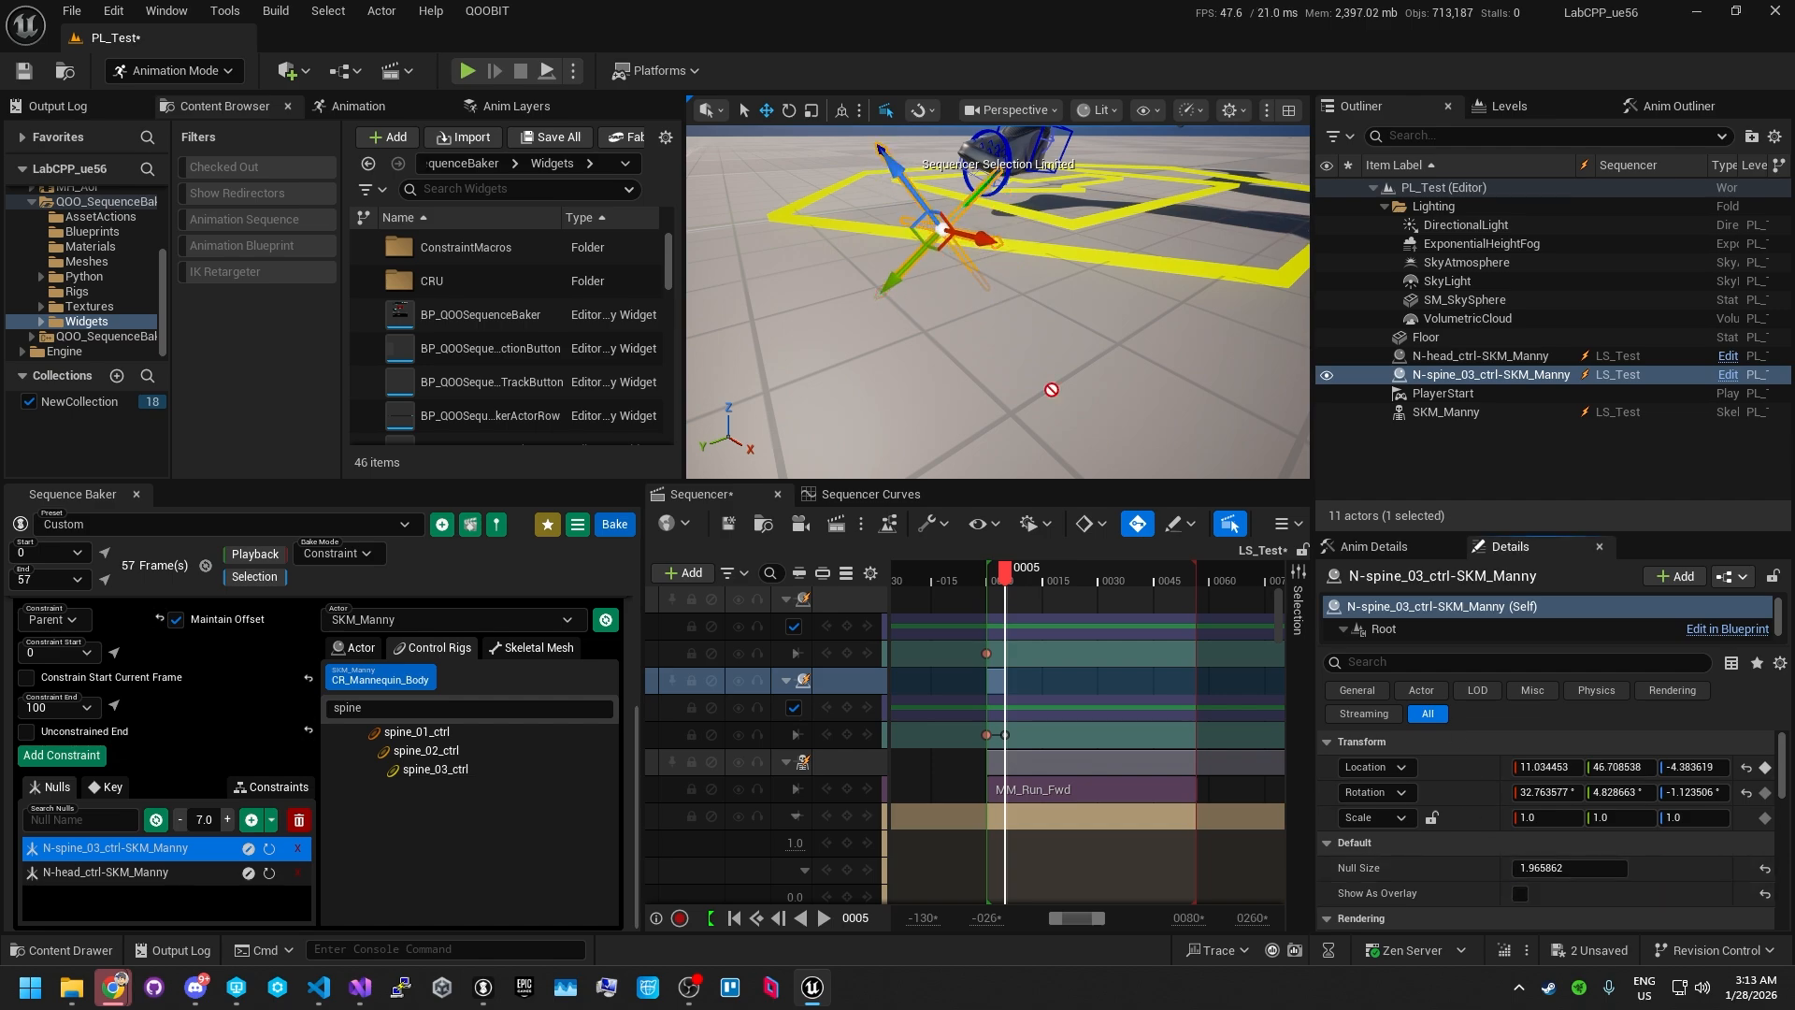
- Raise the spine_03 null through the floor to about 10.5, 51.1, 2.5 and examine it from several angles
{"action": "left_click_drag", "start_coordinate": [908, 169], "coordinate": [863, 160]}
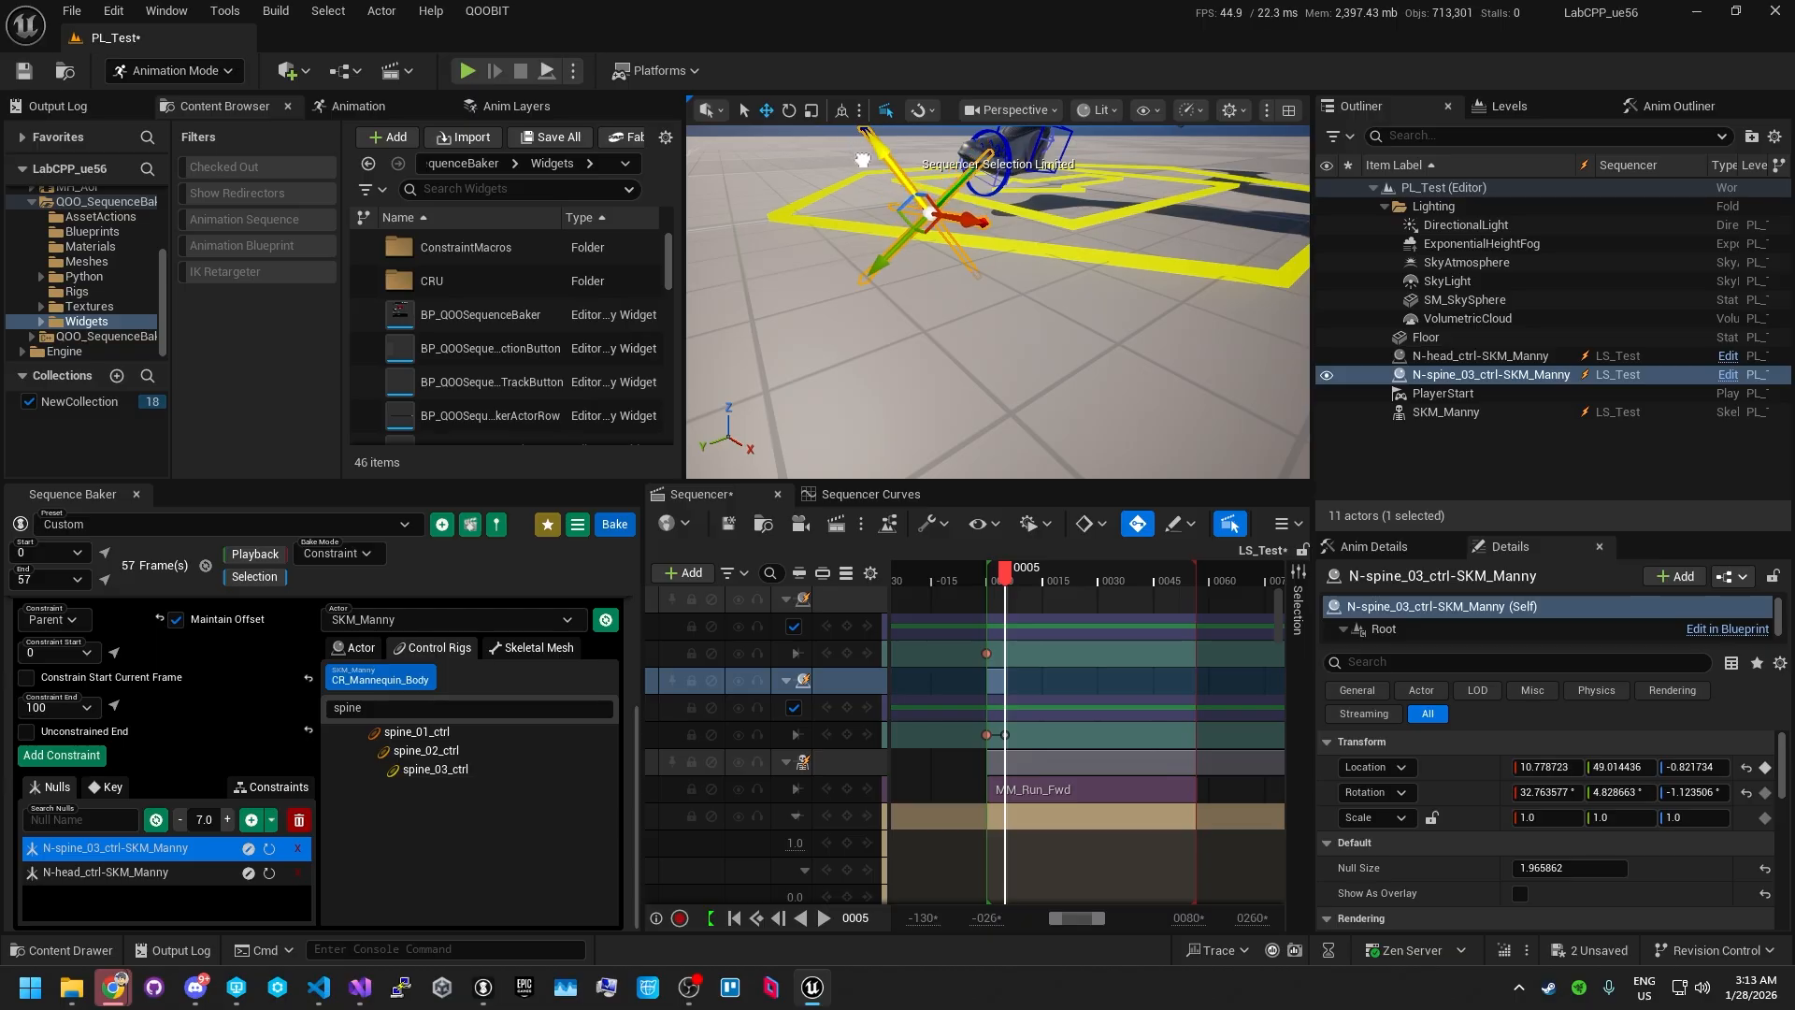
{"action": "right_click_drag", "start_coordinate": [848, 270], "coordinate": [880, 213]}
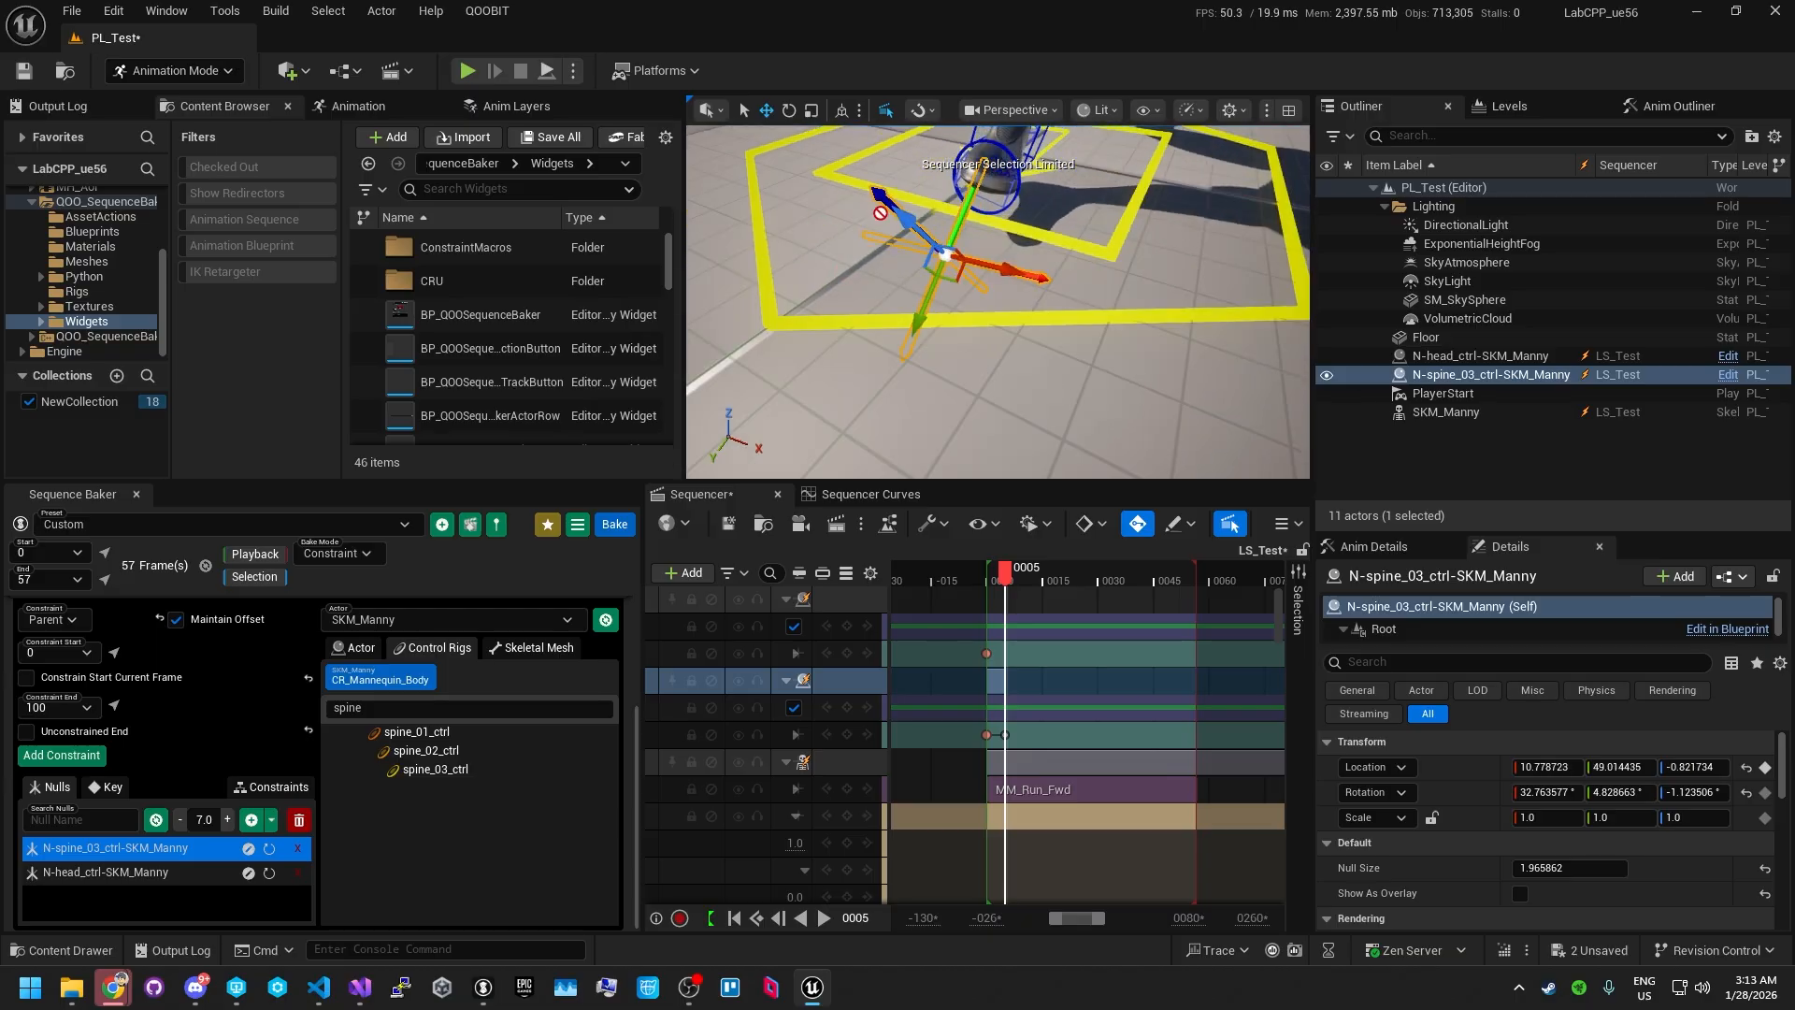
{"action": "mouse_move", "coordinate": [906, 218]}
{"action": "left_mouse_down"}
{"action": "mouse_move", "coordinate": [883, 203]}
{"action": "mouse_move", "coordinate": [903, 245]}
{"action": "mouse_move", "coordinate": [884, 207]}
{"action": "left_mouse_up"}
{"action": "right_click_drag", "start_coordinate": [885, 207], "coordinate": [925, 245]}
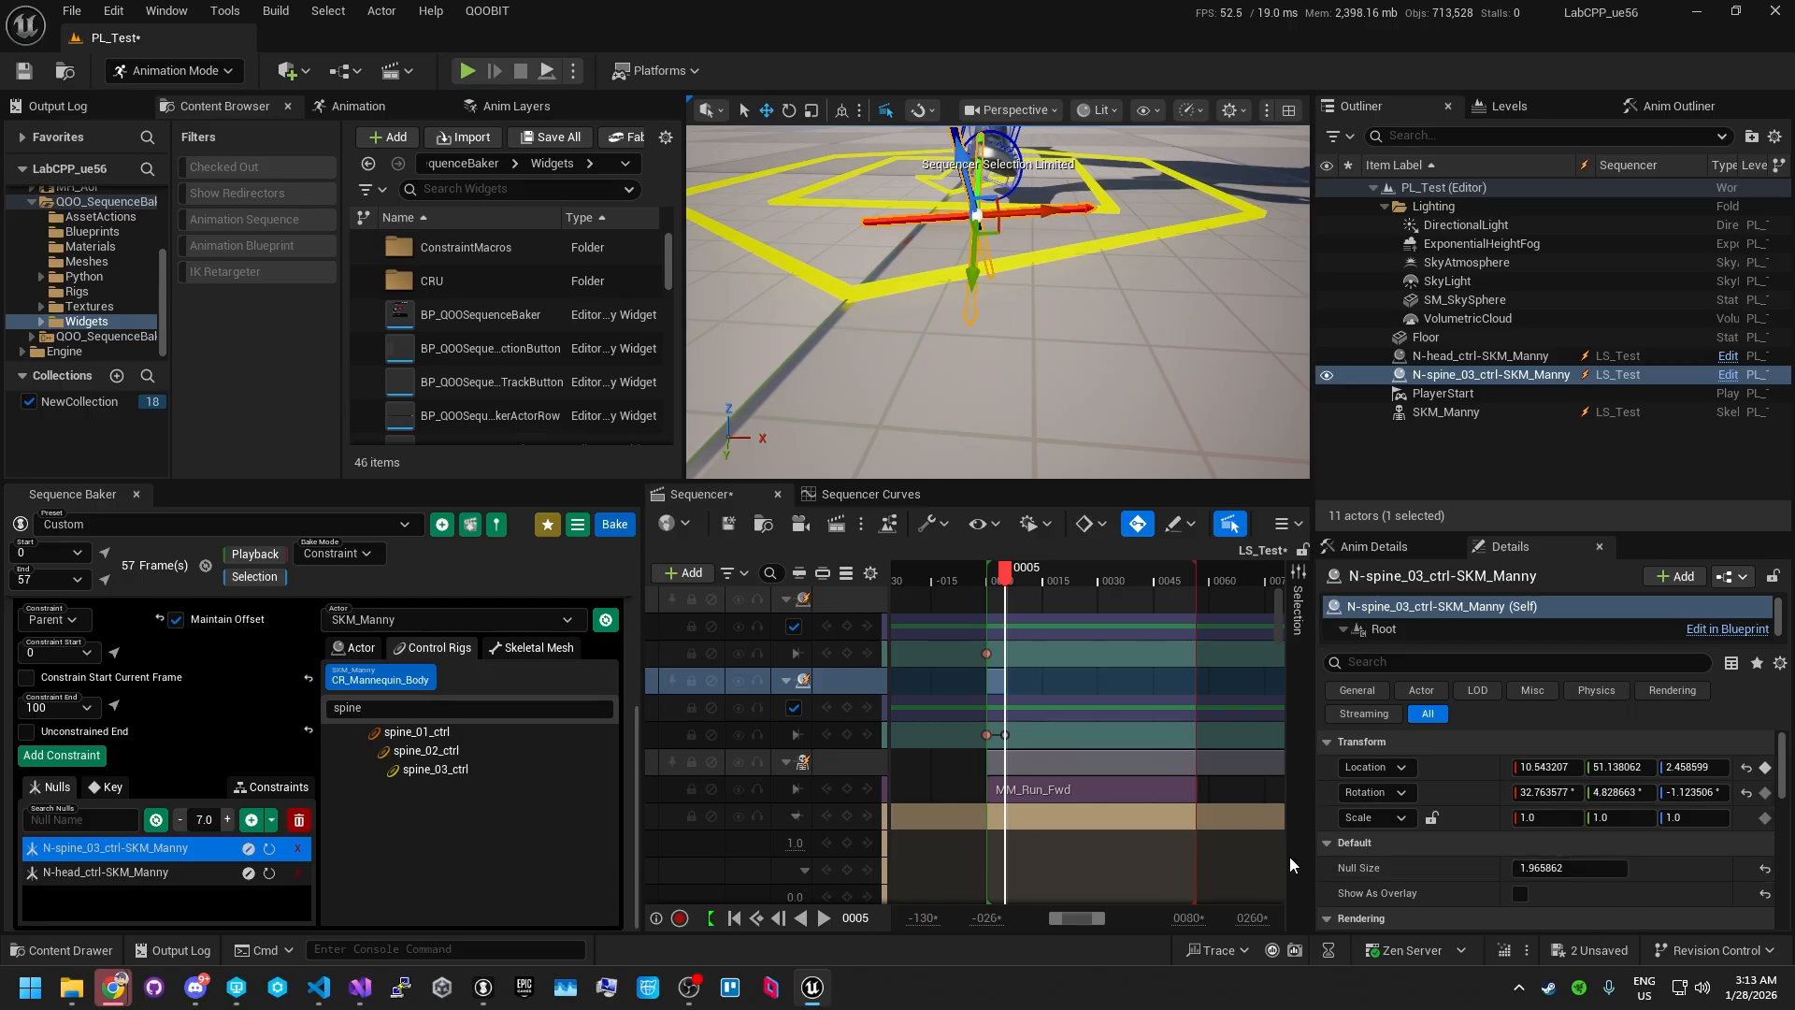
{"action": "right_click_drag", "start_coordinate": [1024, 295], "coordinate": [1023, 295]}
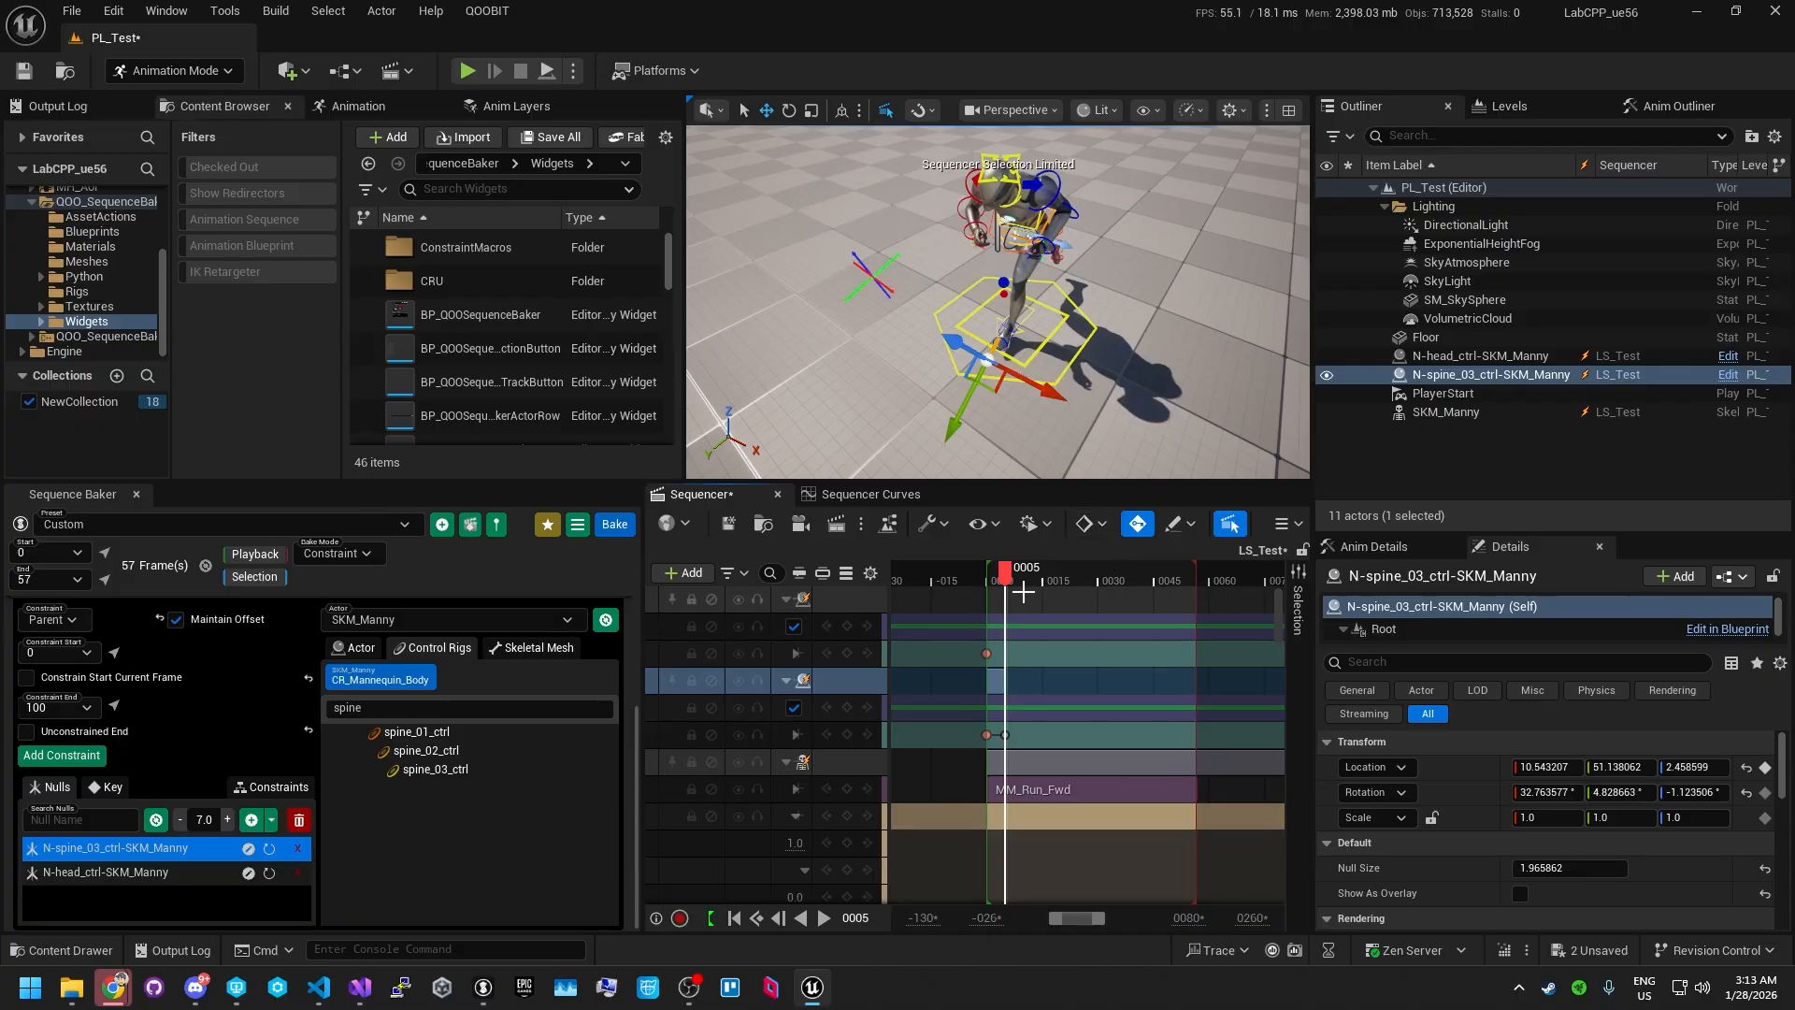
- Move the spine_03 null's second transform key to frame 52 and scrub the animation to check the null's motion
{"action": "mouse_move", "coordinate": [1014, 580]}
{"action": "left_mouse_down"}
{"action": "mouse_move", "coordinate": [1093, 590]}
{"action": "mouse_move", "coordinate": [1018, 598]}
{"action": "left_mouse_up"}
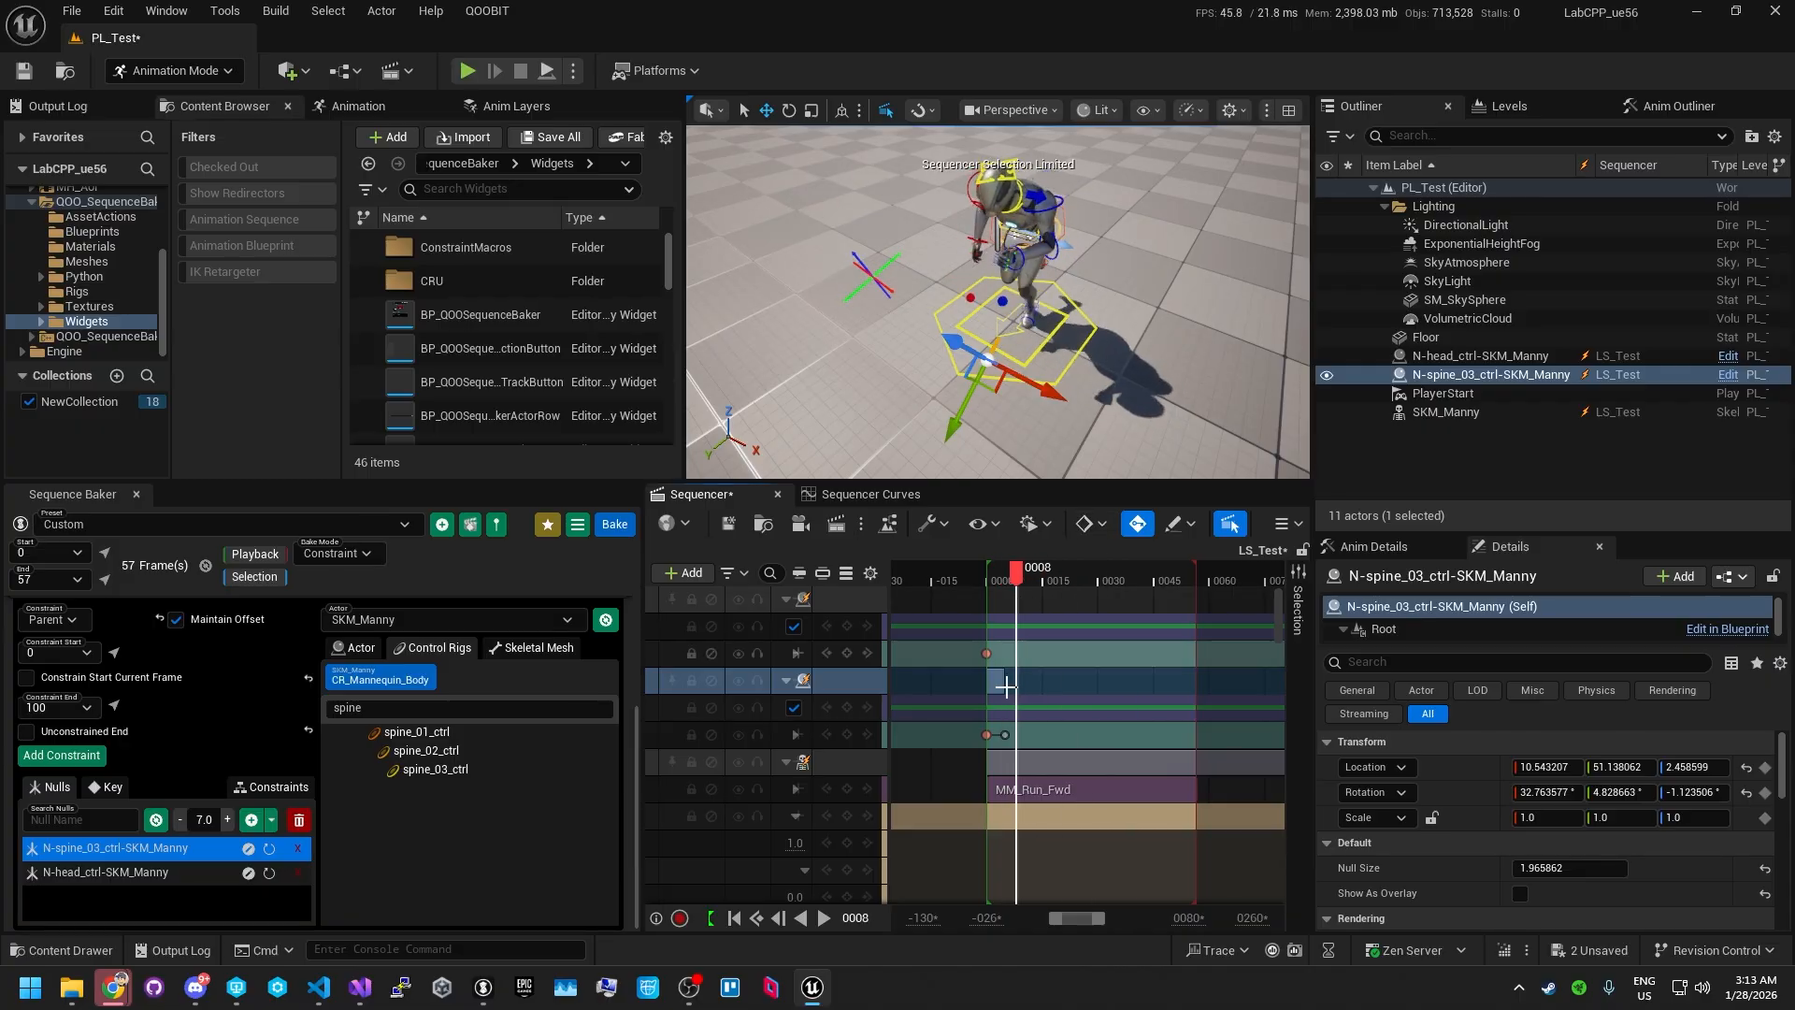
{"action": "left_click_drag", "start_coordinate": [1005, 735], "coordinate": [1179, 736]}
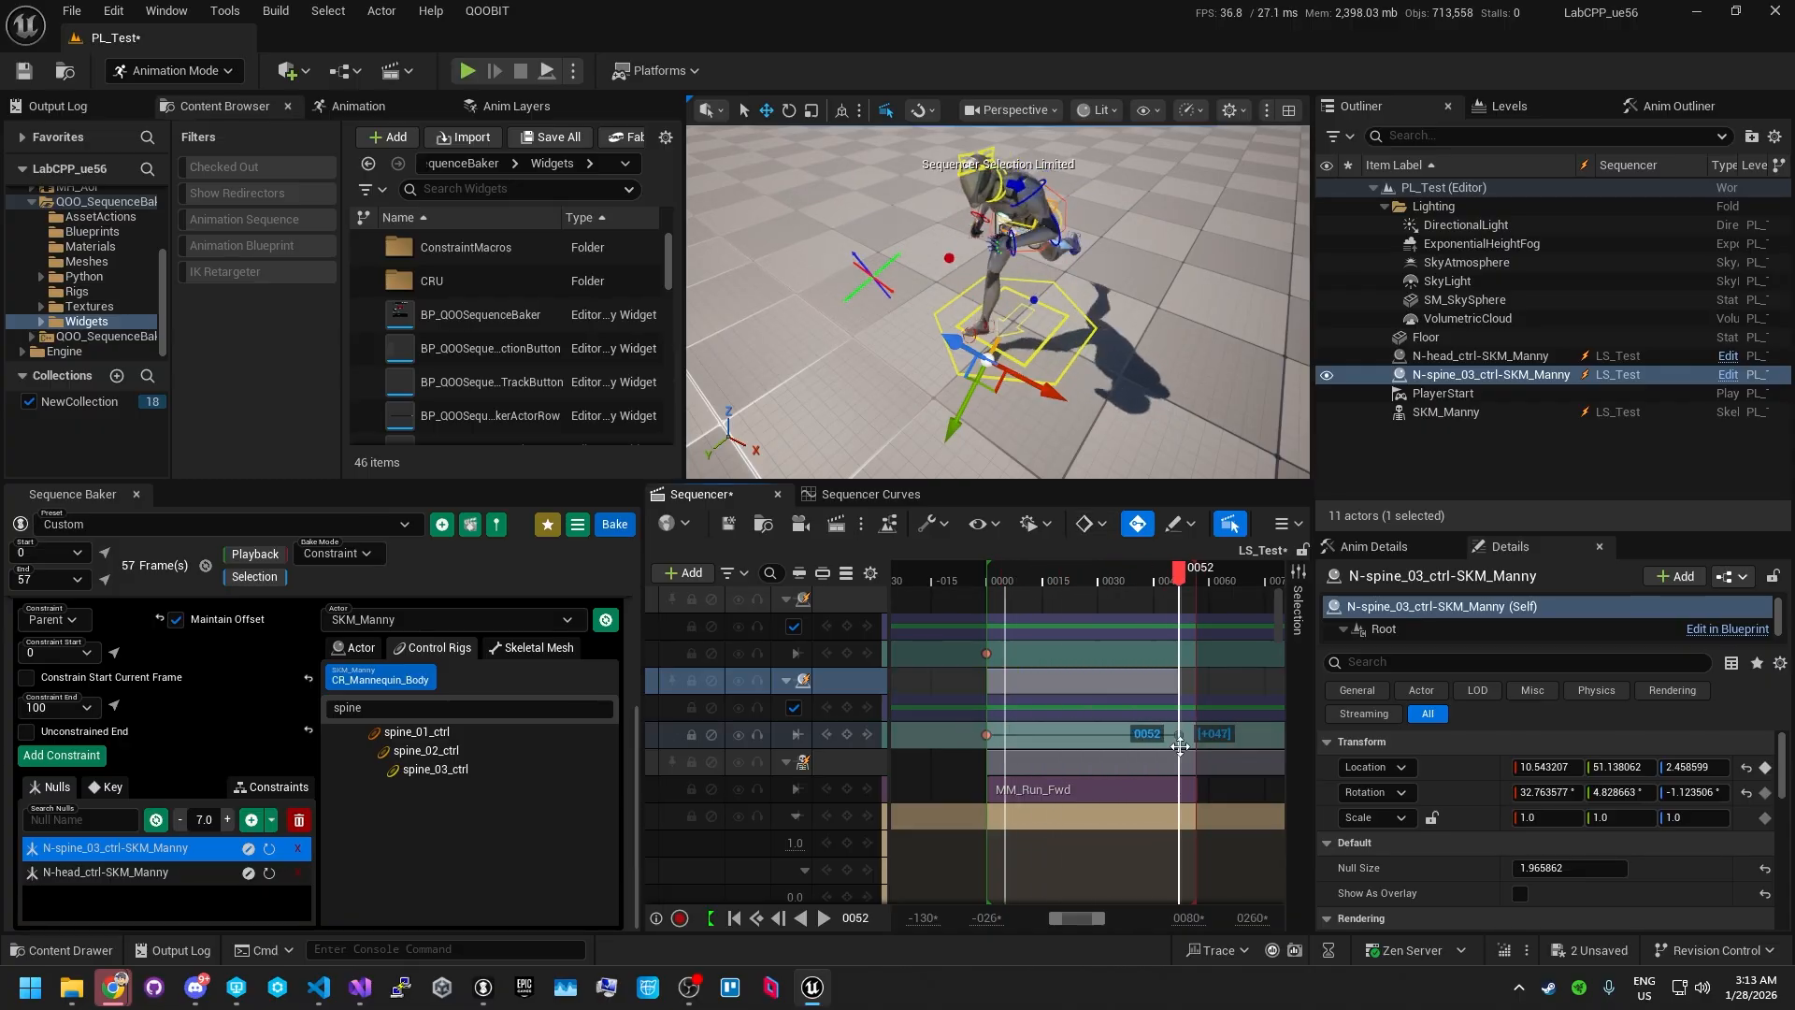
{"action": "left_click", "coordinate": [1107, 581]}
{"action": "left_click_drag", "start_coordinate": [1103, 581], "coordinate": [1057, 567]}
- Select the head_ctrl null, key a new position for it at frame 52, and scrub to frame 23
{"action": "left_click", "coordinate": [877, 277]}
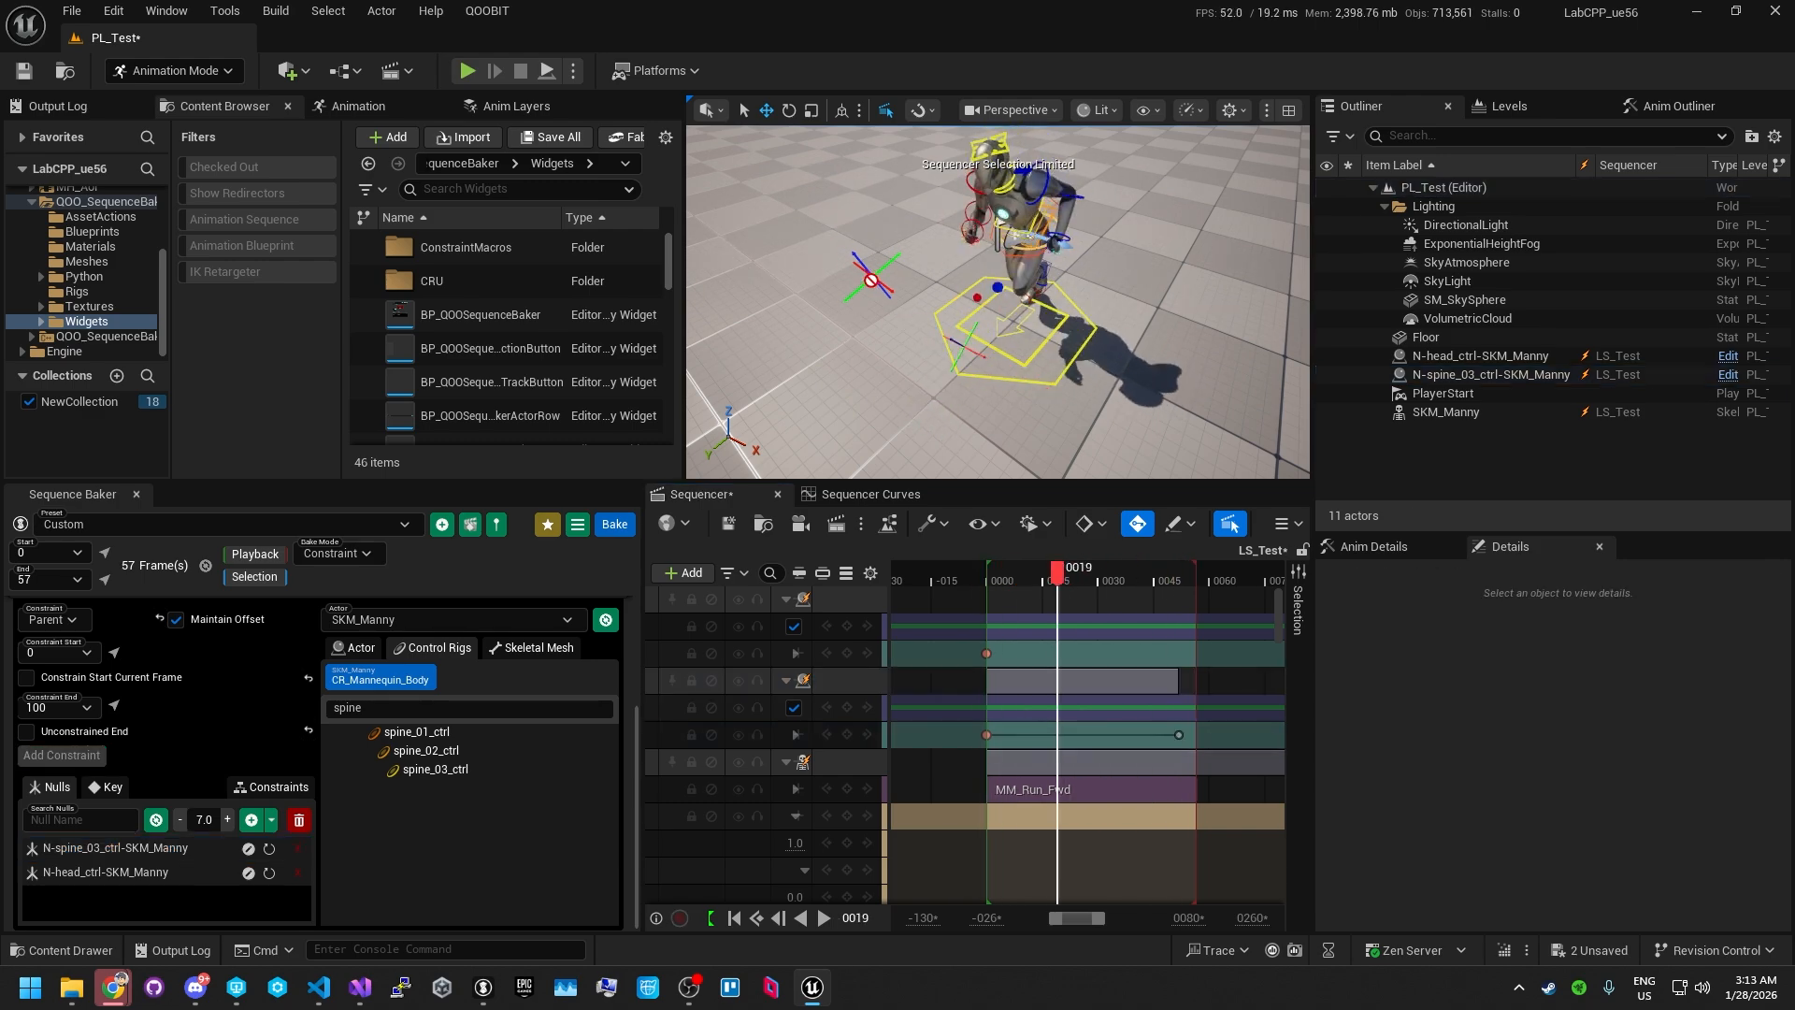
{"action": "left_click", "coordinate": [804, 668]}
{"action": "left_click", "coordinate": [810, 603]}
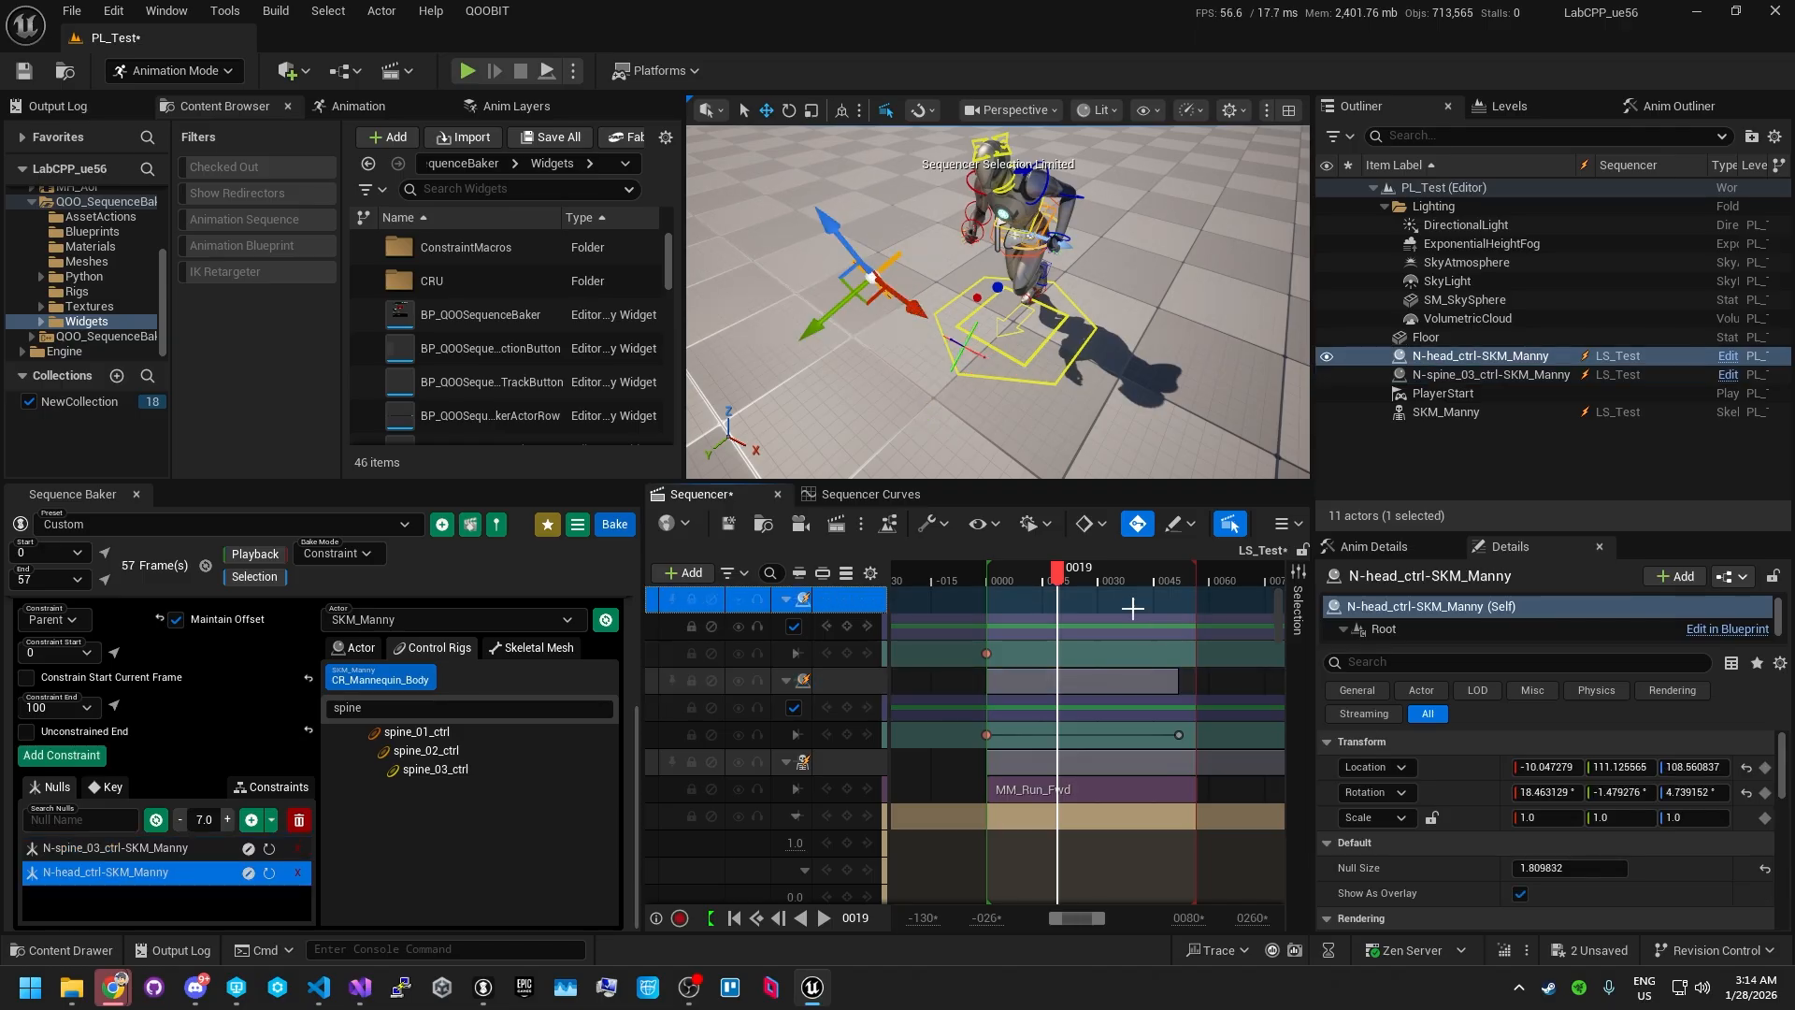
{"action": "left_click_drag", "start_coordinate": [1165, 578], "coordinate": [1072, 584]}
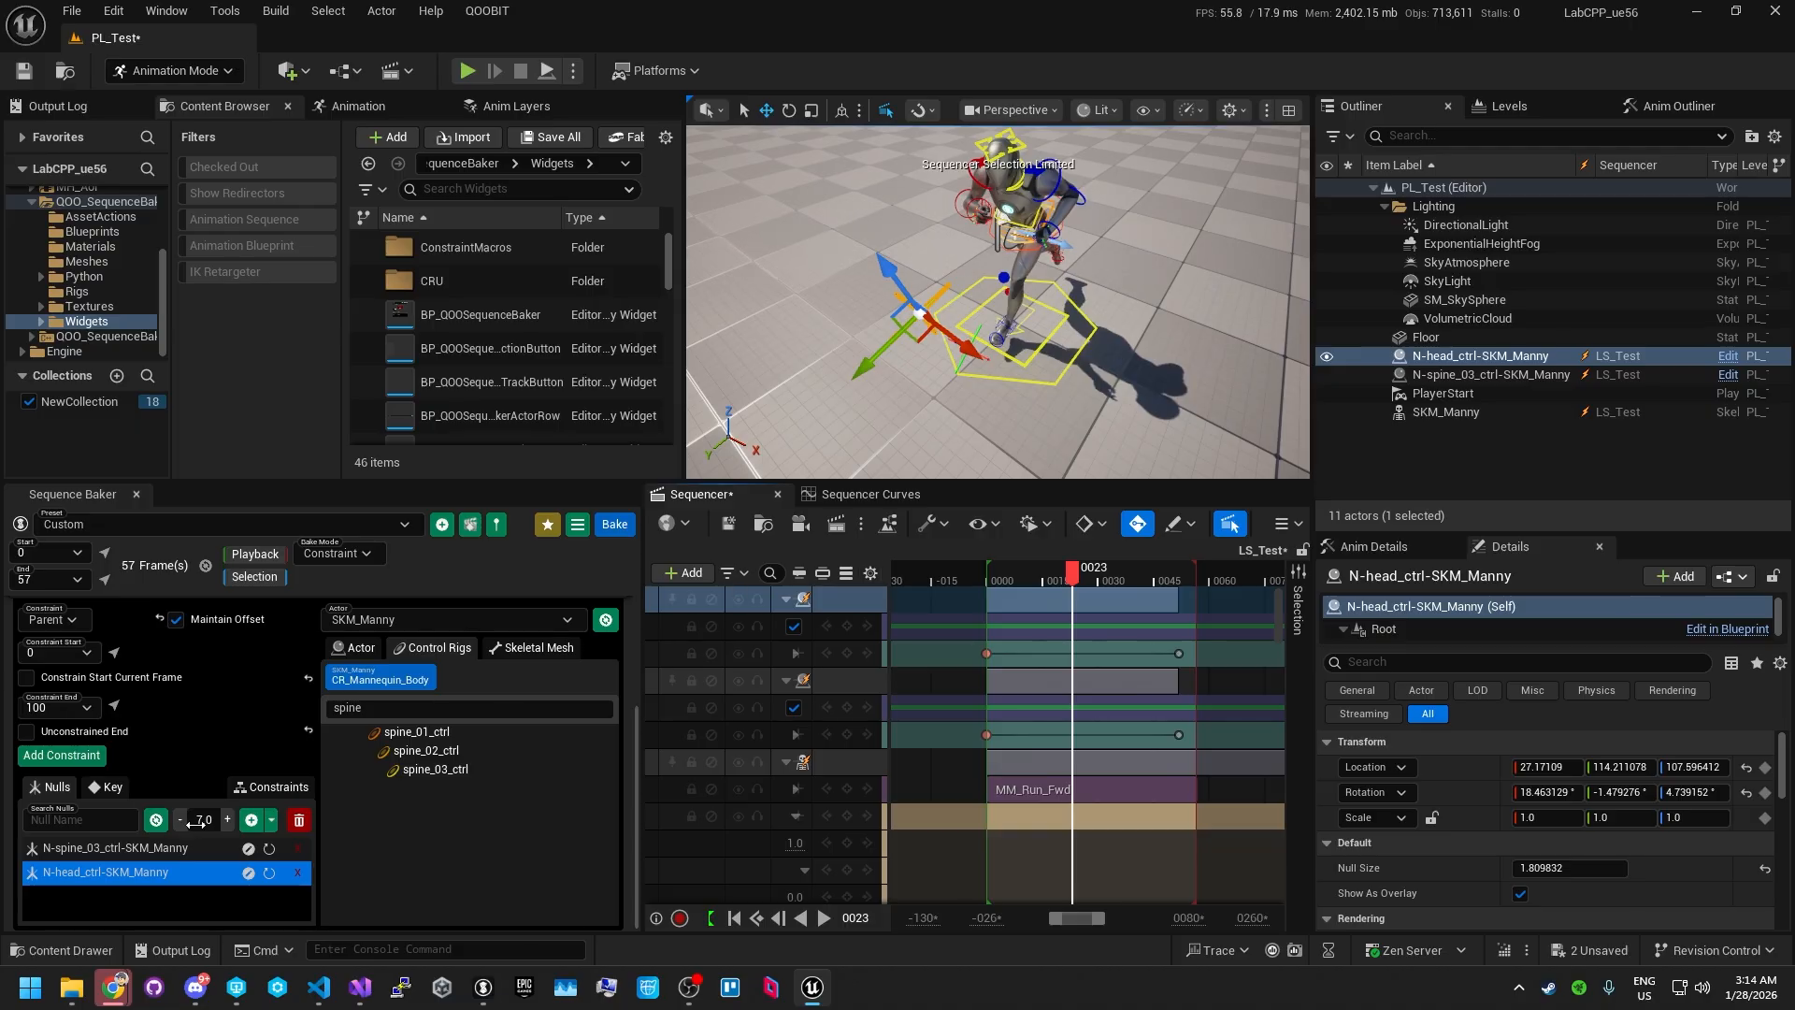
- Compare the null and constraint lists, and select both the spine_03_ctrl and head_ctrl nulls together with their constraints
{"action": "left_click", "coordinate": [165, 849]}
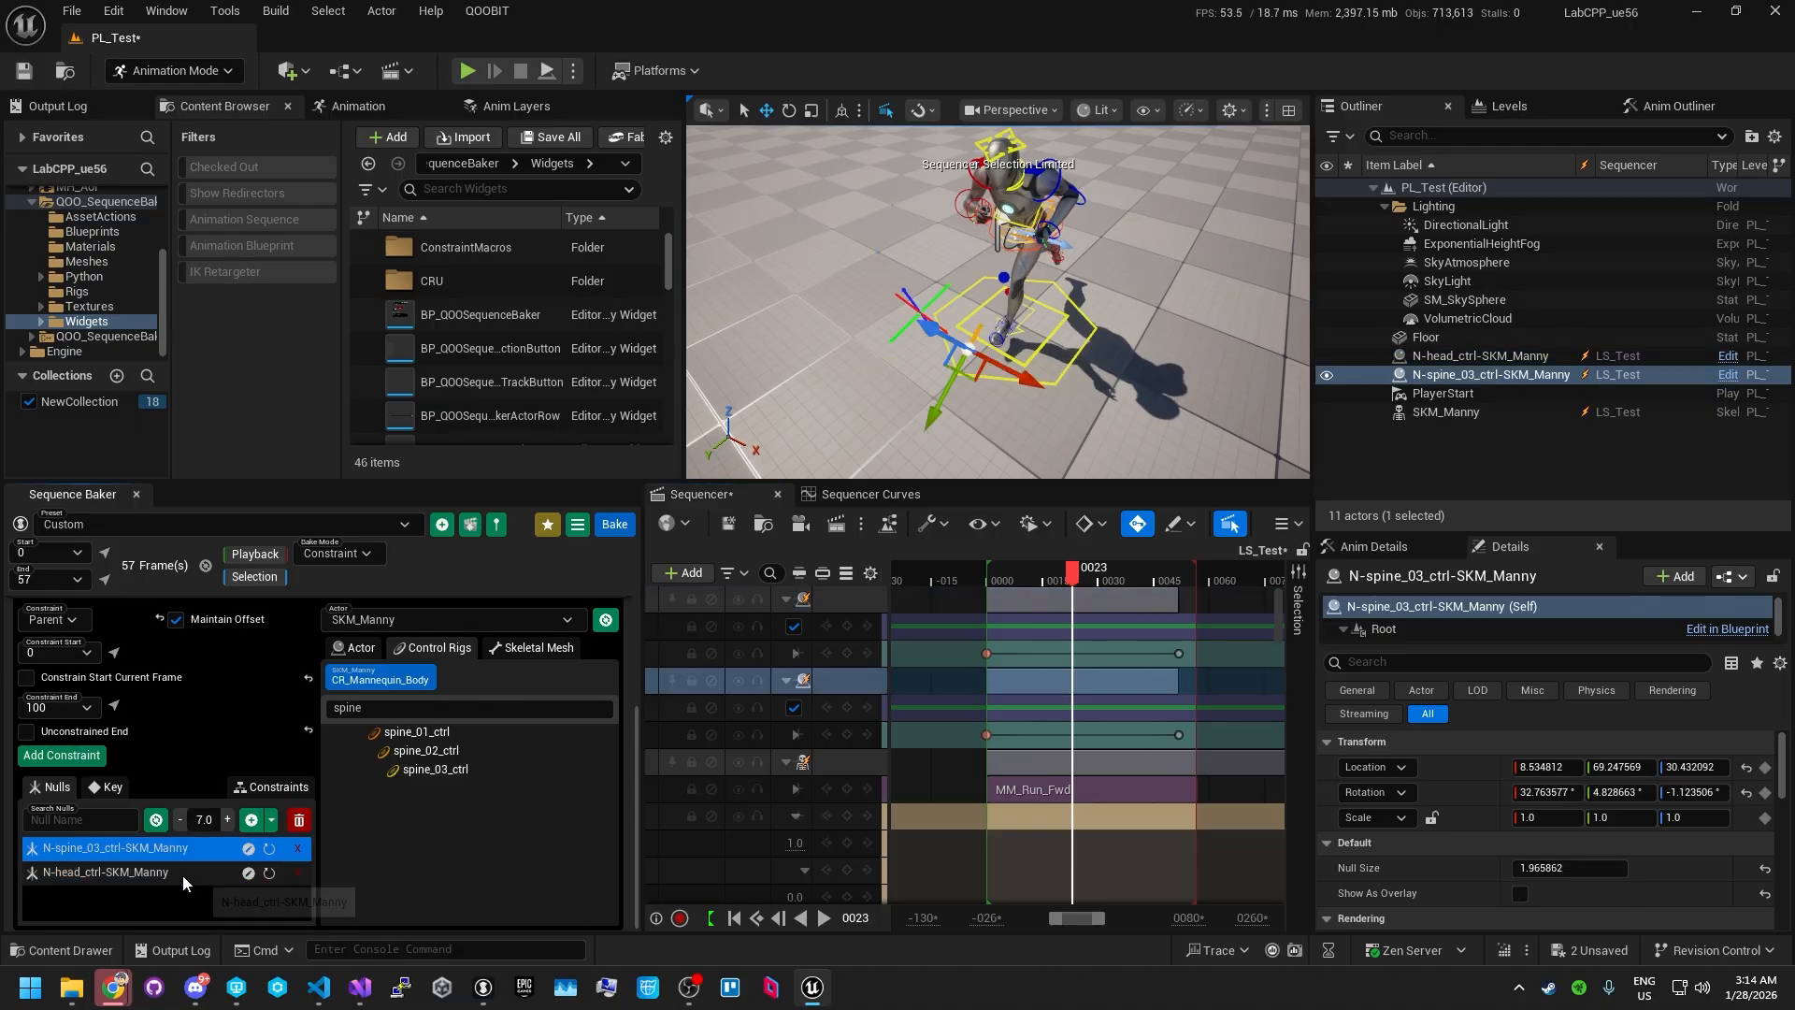
{"action": "left_click", "coordinate": [182, 875]}
{"action": "scroll", "coordinate": [176, 676], "scroll_direction": "up", "scroll_amount": 3}
{"action": "scroll", "coordinate": [159, 794], "scroll_direction": "down", "scroll_amount": 3}
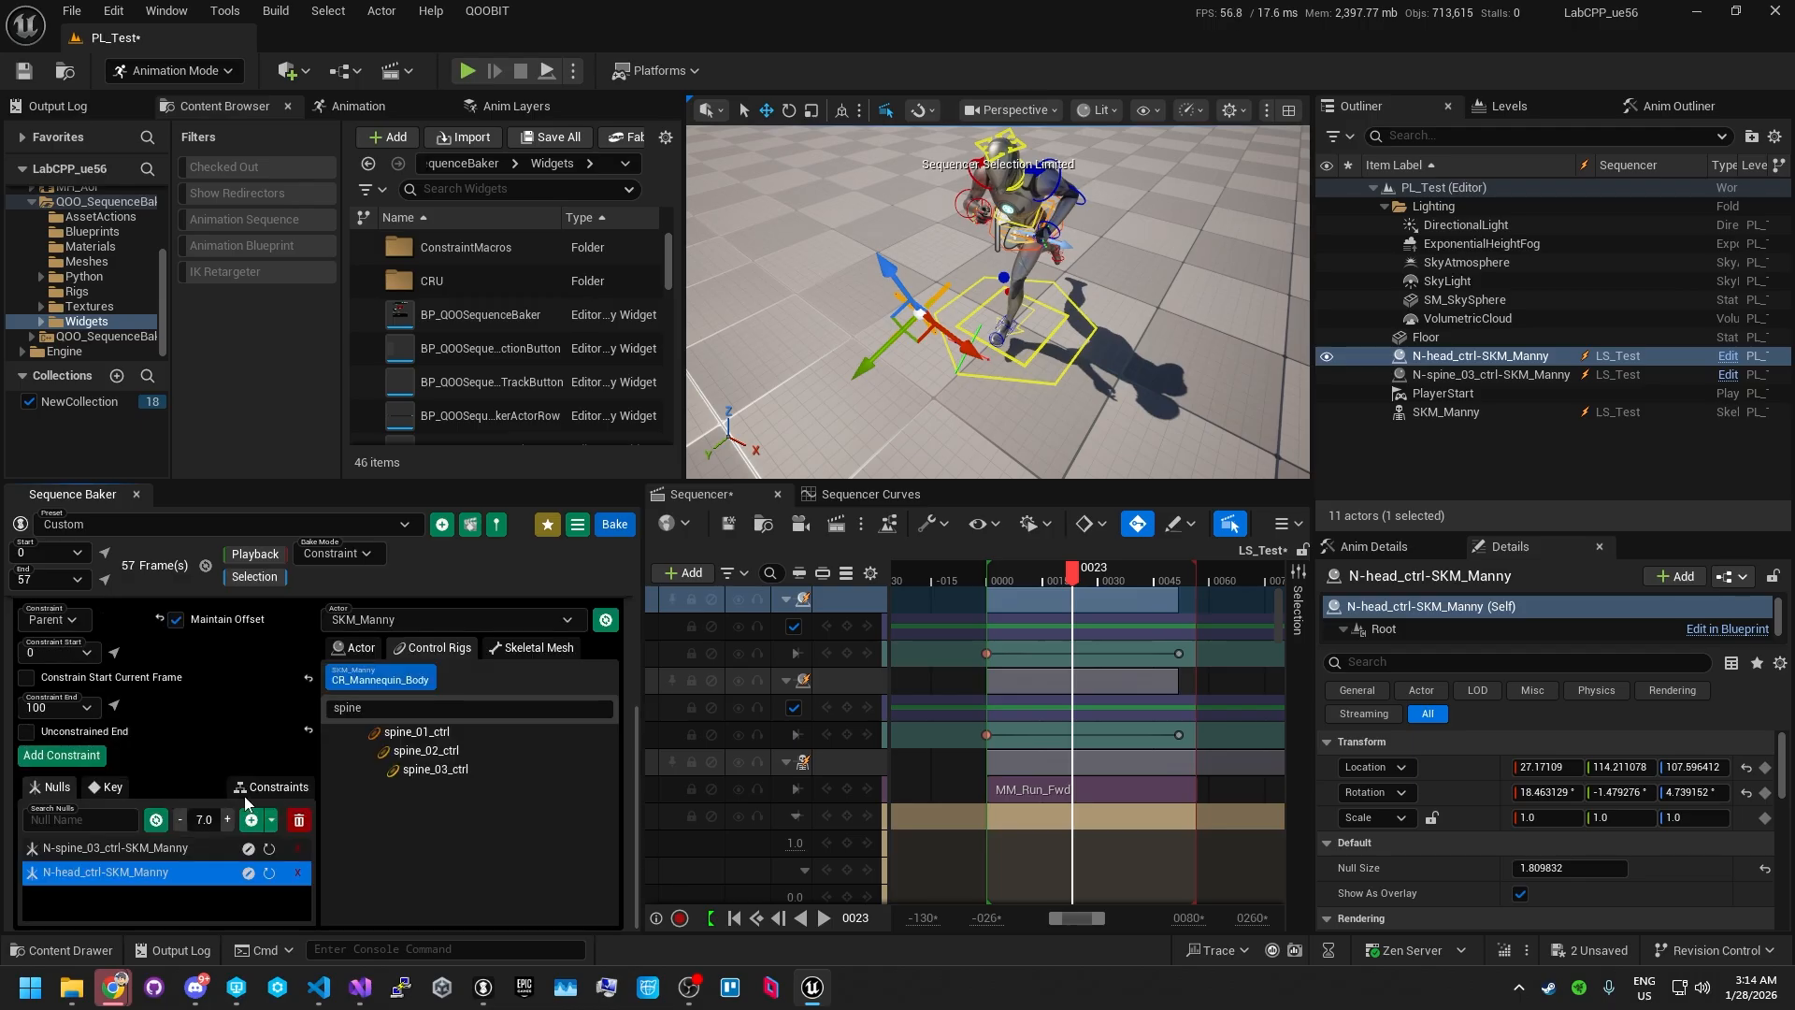
{"action": "left_click", "coordinate": [248, 791]}
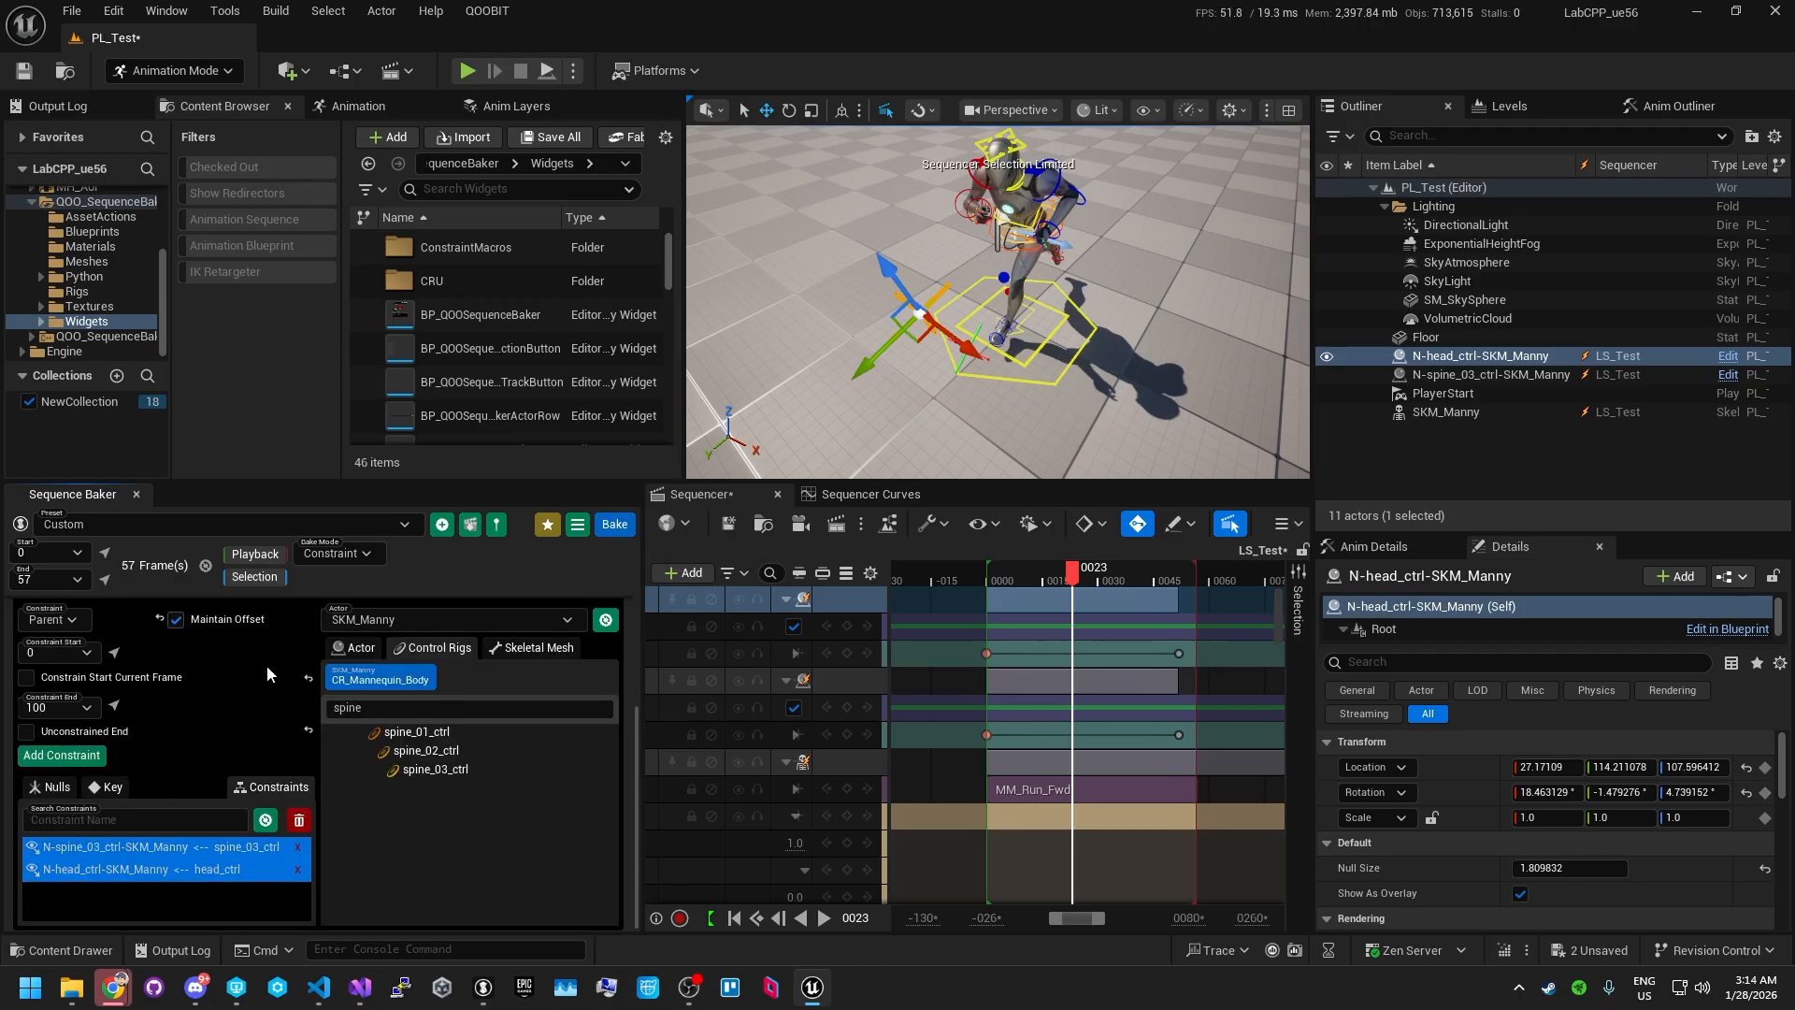
{"action": "left_click", "coordinate": [66, 788]}
{"action": "left_click", "coordinate": [103, 846], "text": "ctrl"}
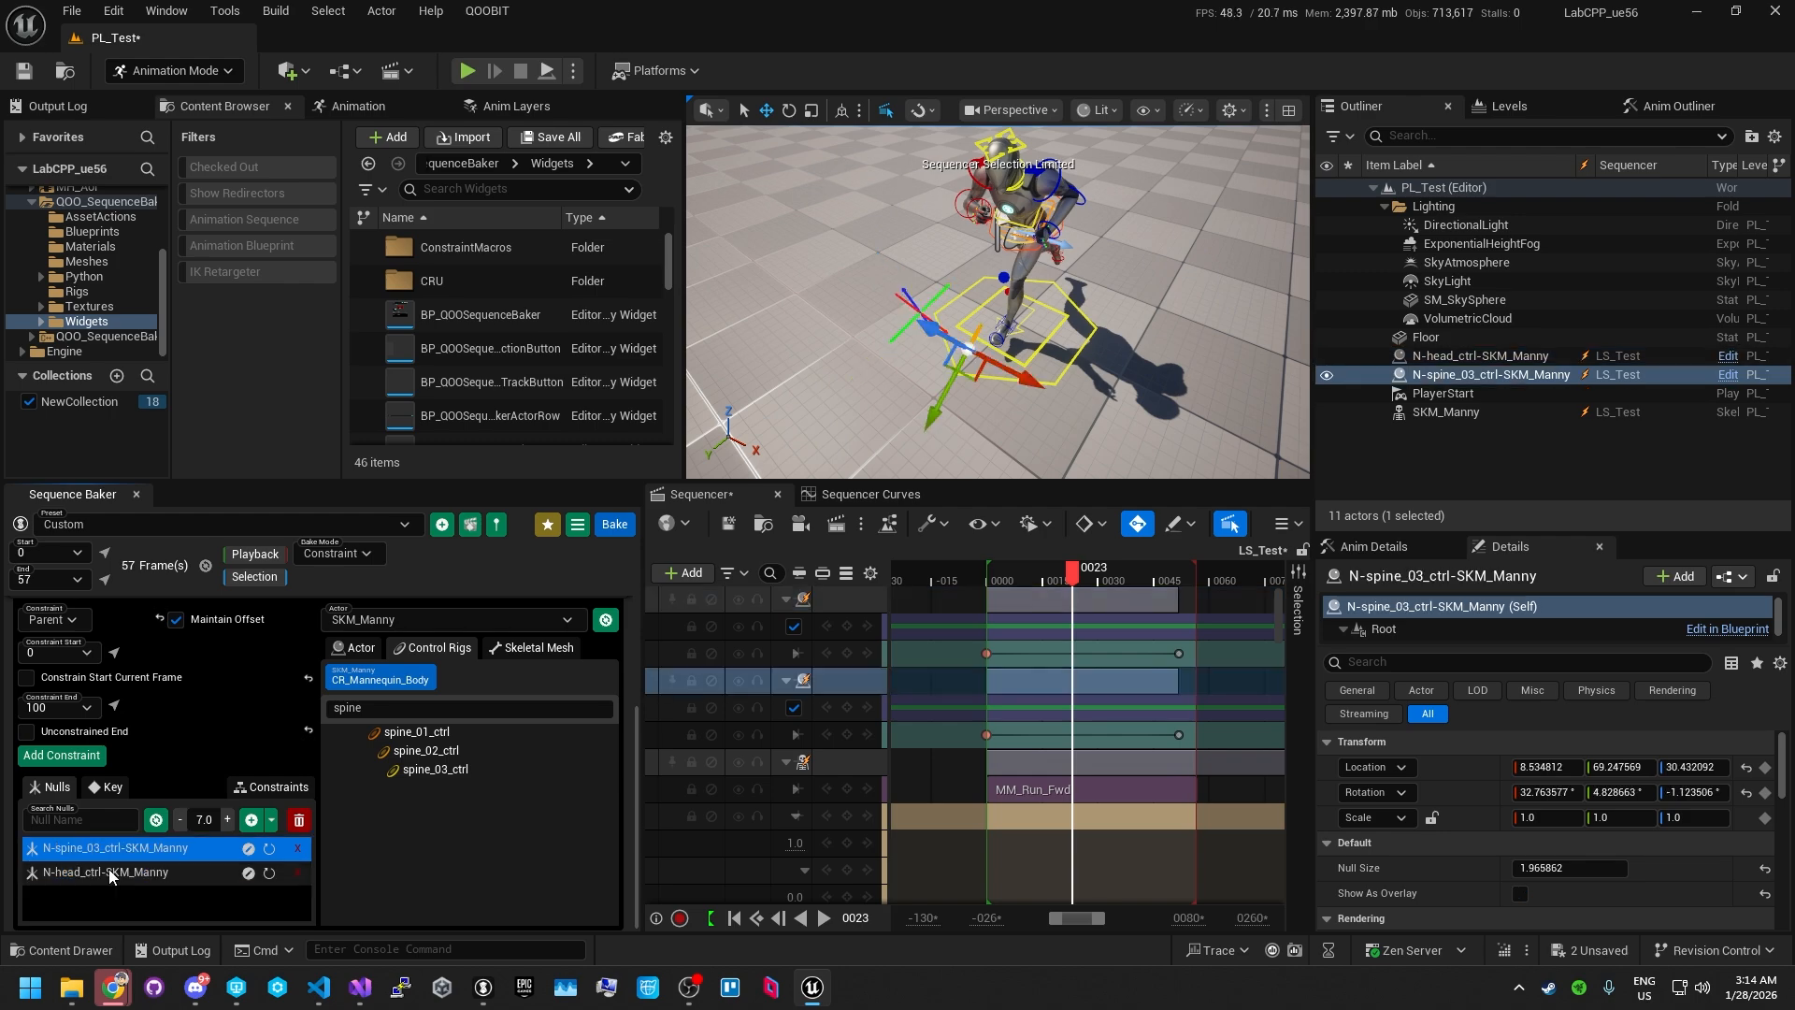
{"action": "left_click", "coordinate": [284, 791]}
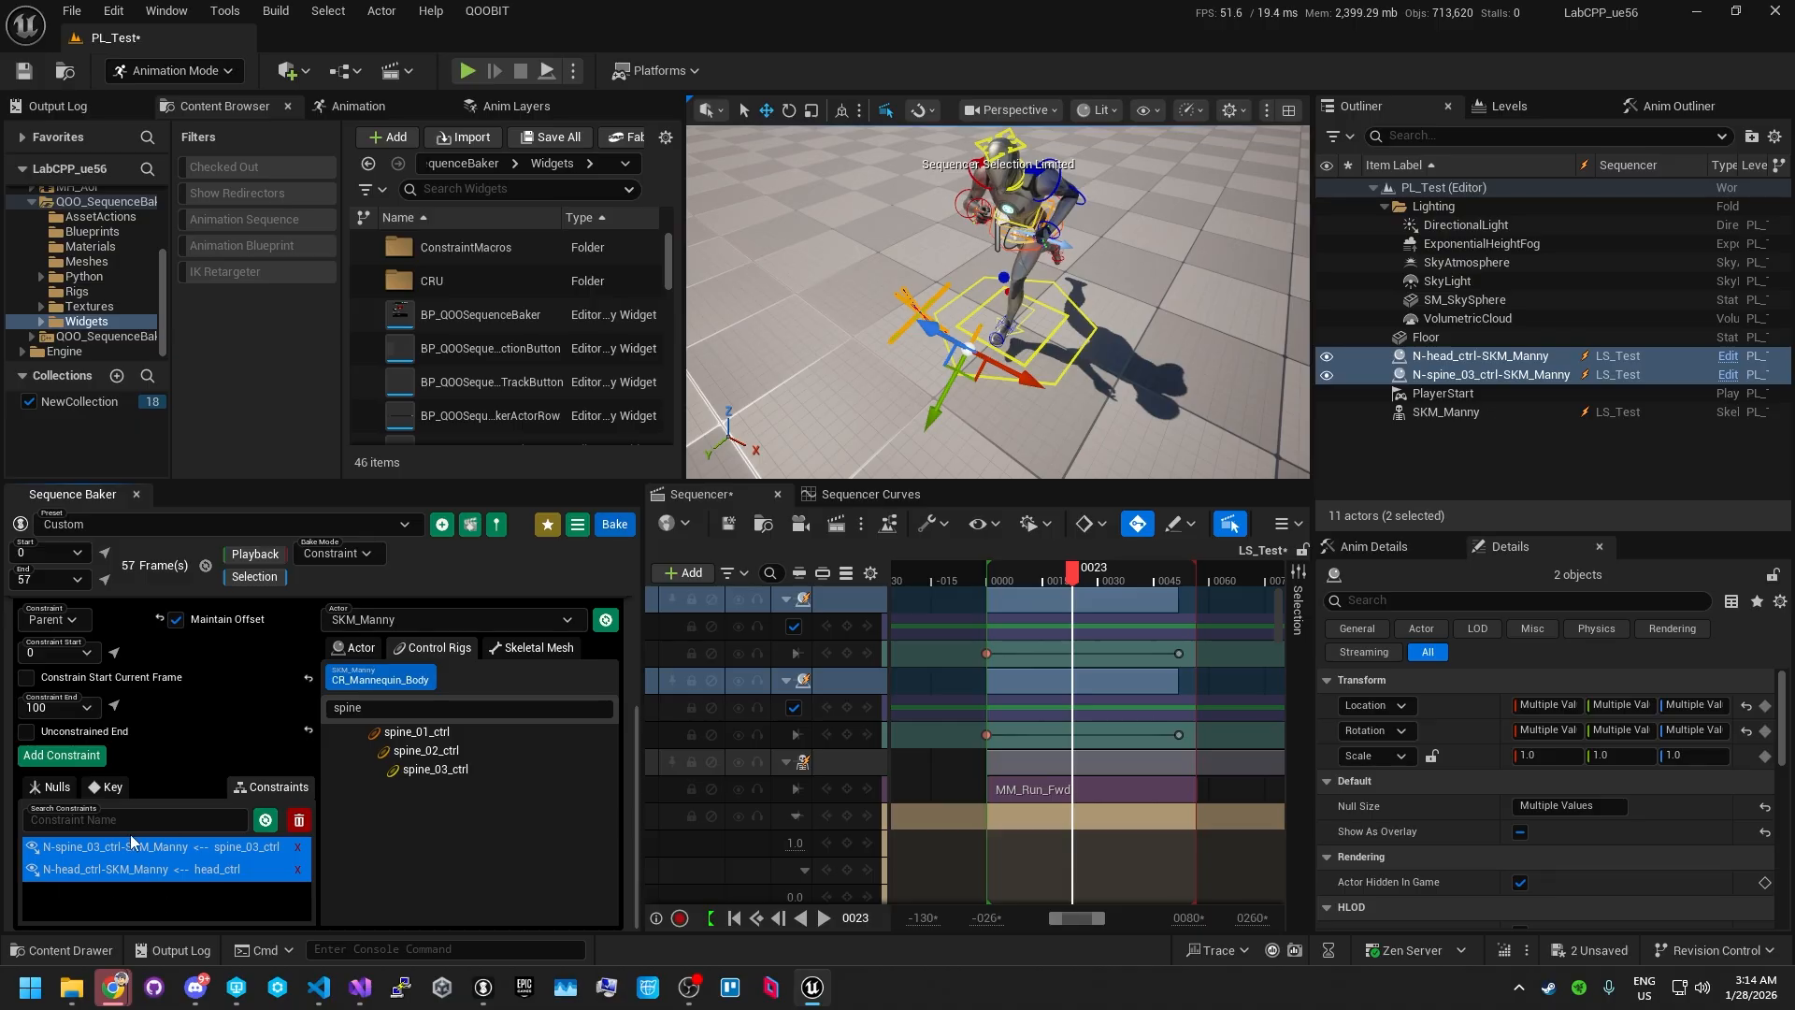
{"action": "left_click", "coordinate": [58, 789]}
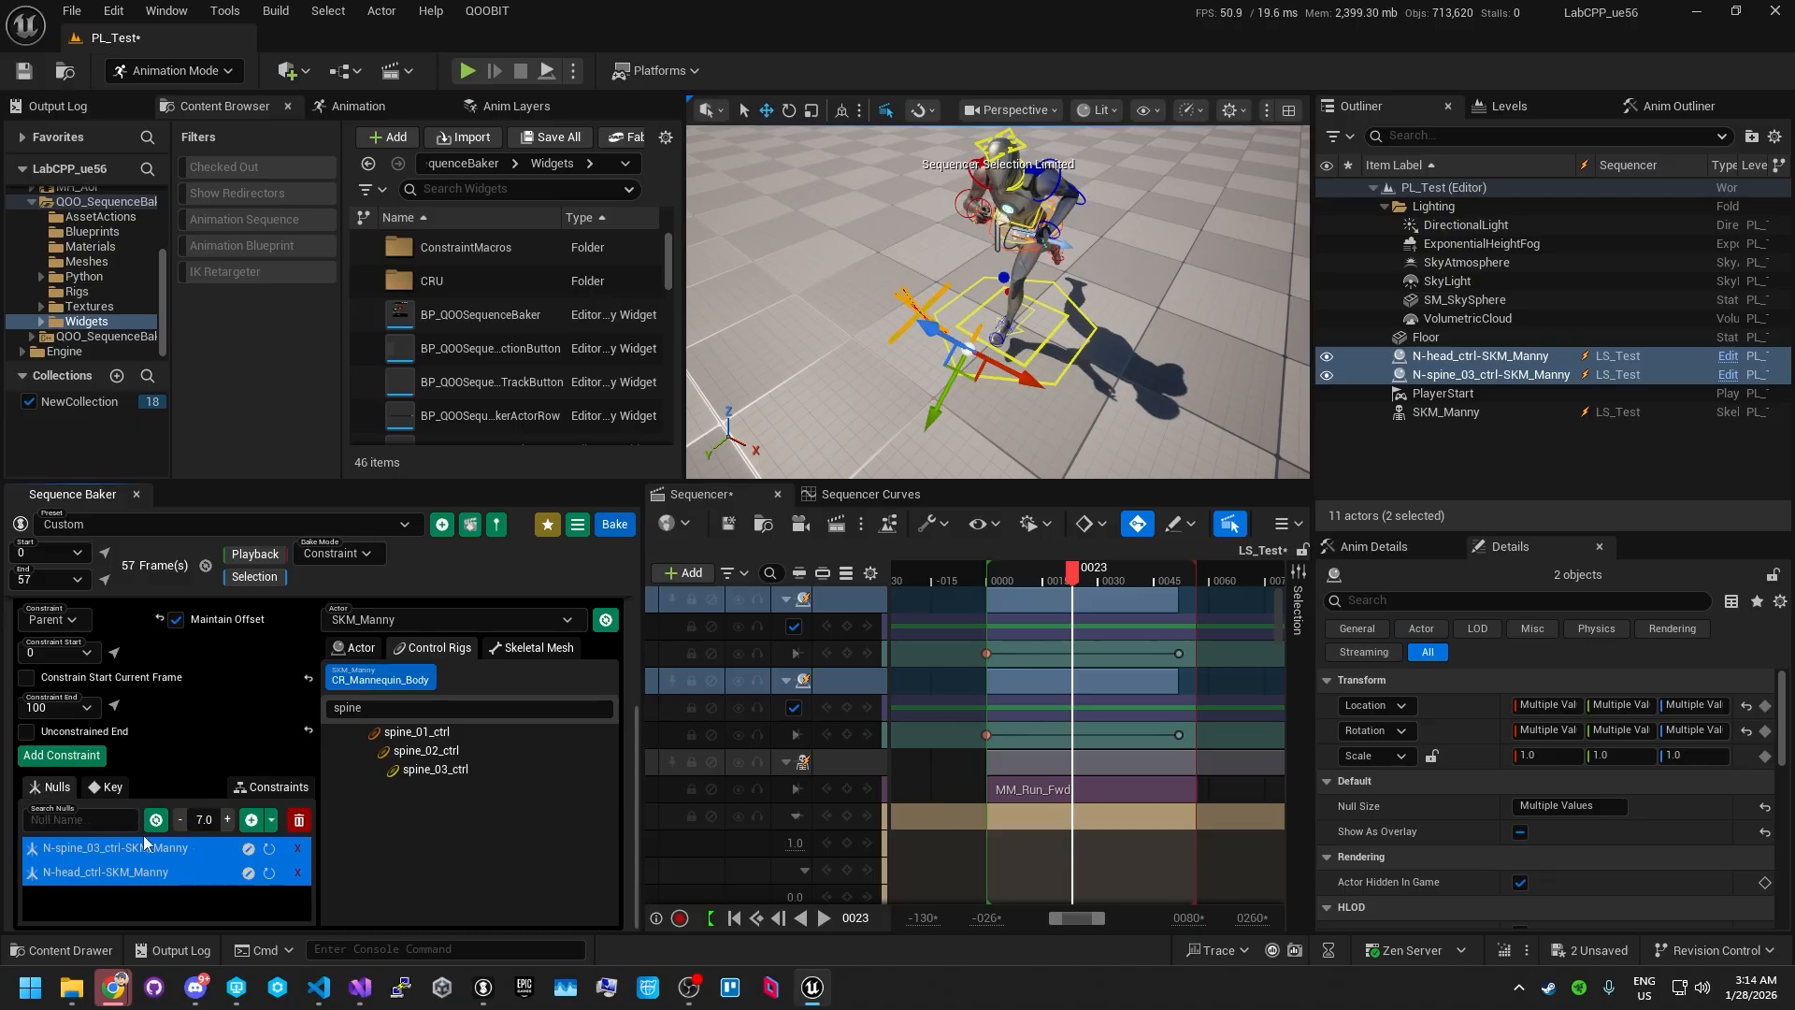
{"action": "left_click", "coordinate": [119, 849]}
{"action": "left_click", "coordinate": [147, 875], "text": "ctrl"}
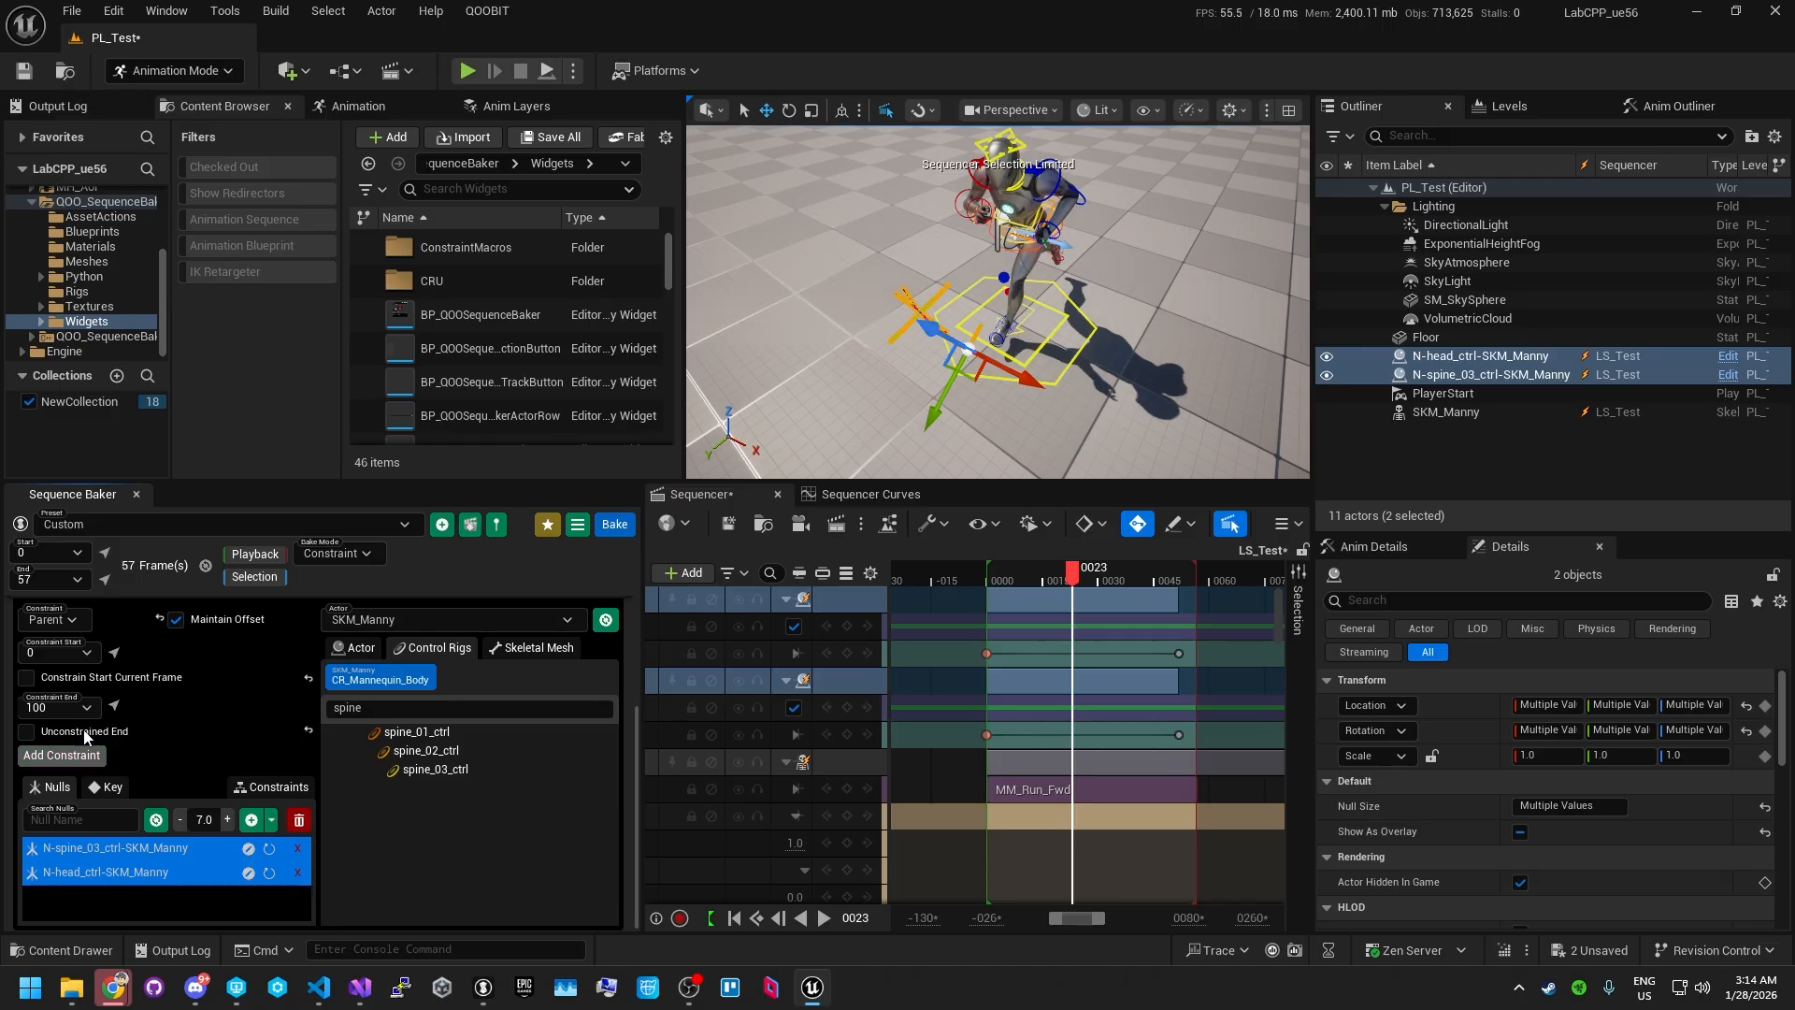
- Bake the selected constraints onto the controls with Delete Constraints After Bake and Delete Nulls After Bake enabled
{"action": "scroll", "coordinate": [91, 642], "scroll_direction": "up", "scroll_amount": 3}
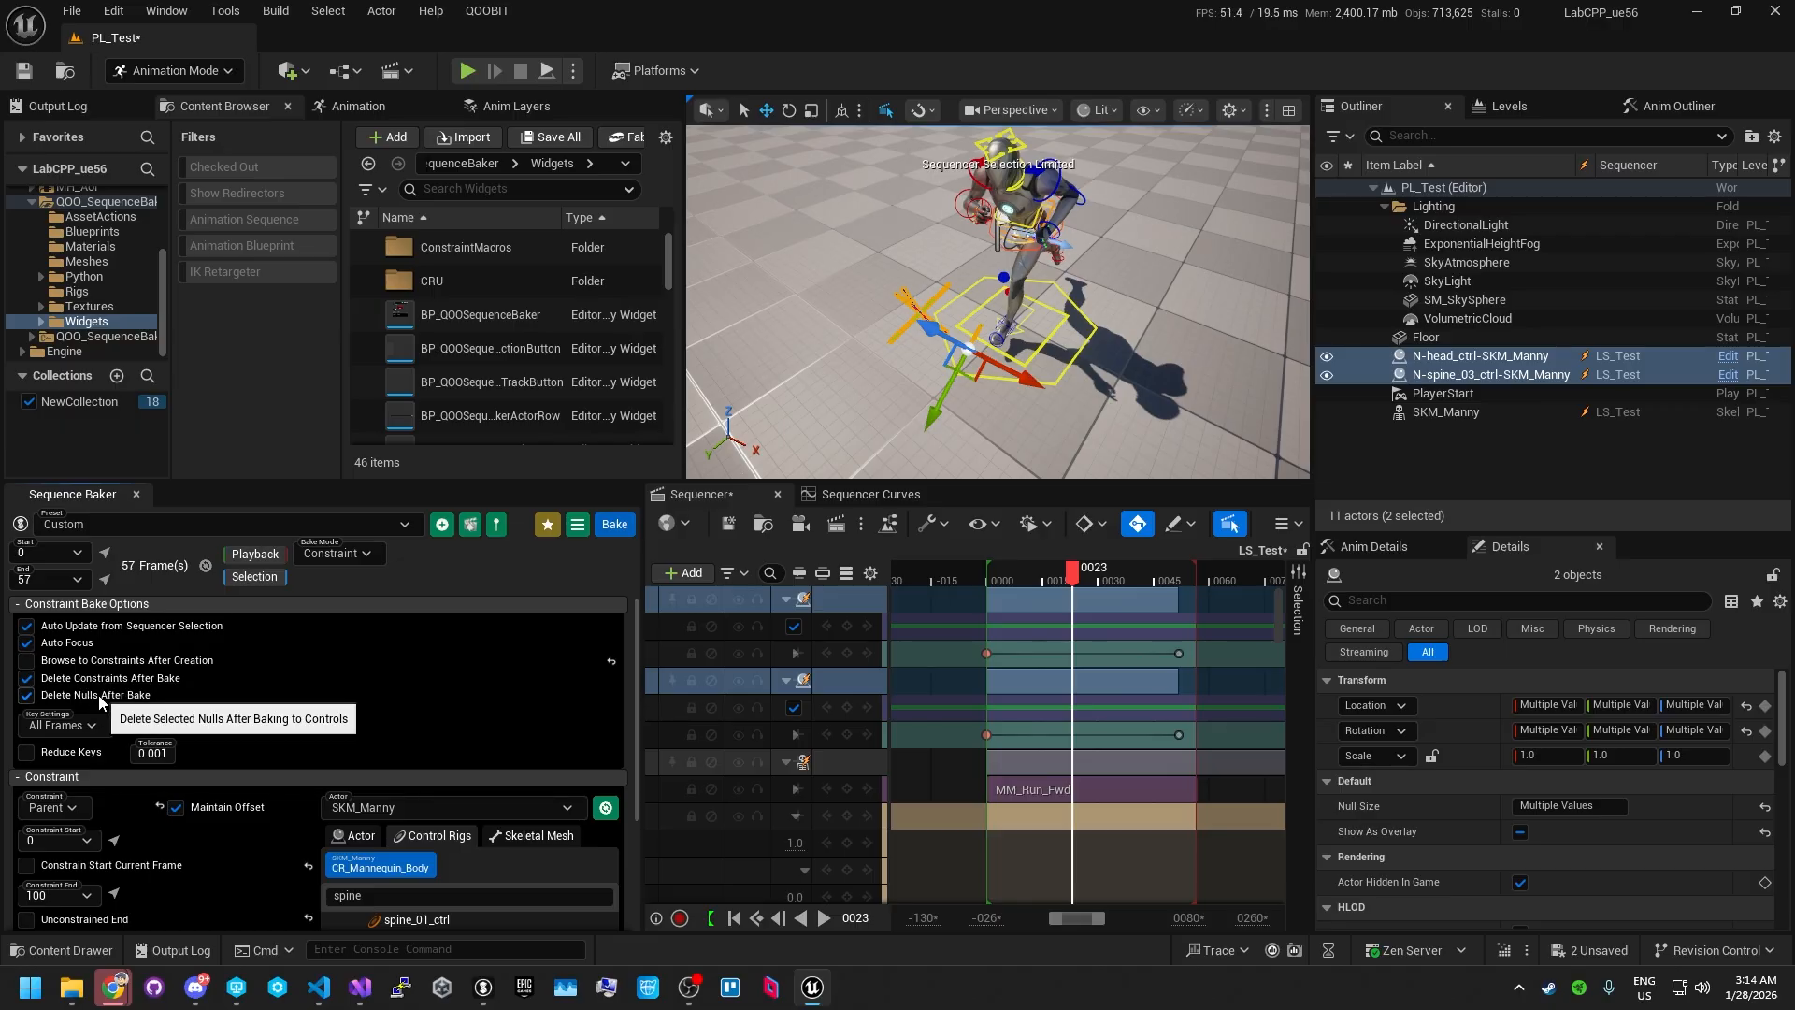
{"action": "scroll", "coordinate": [266, 775], "scroll_direction": "down", "scroll_amount": 3}
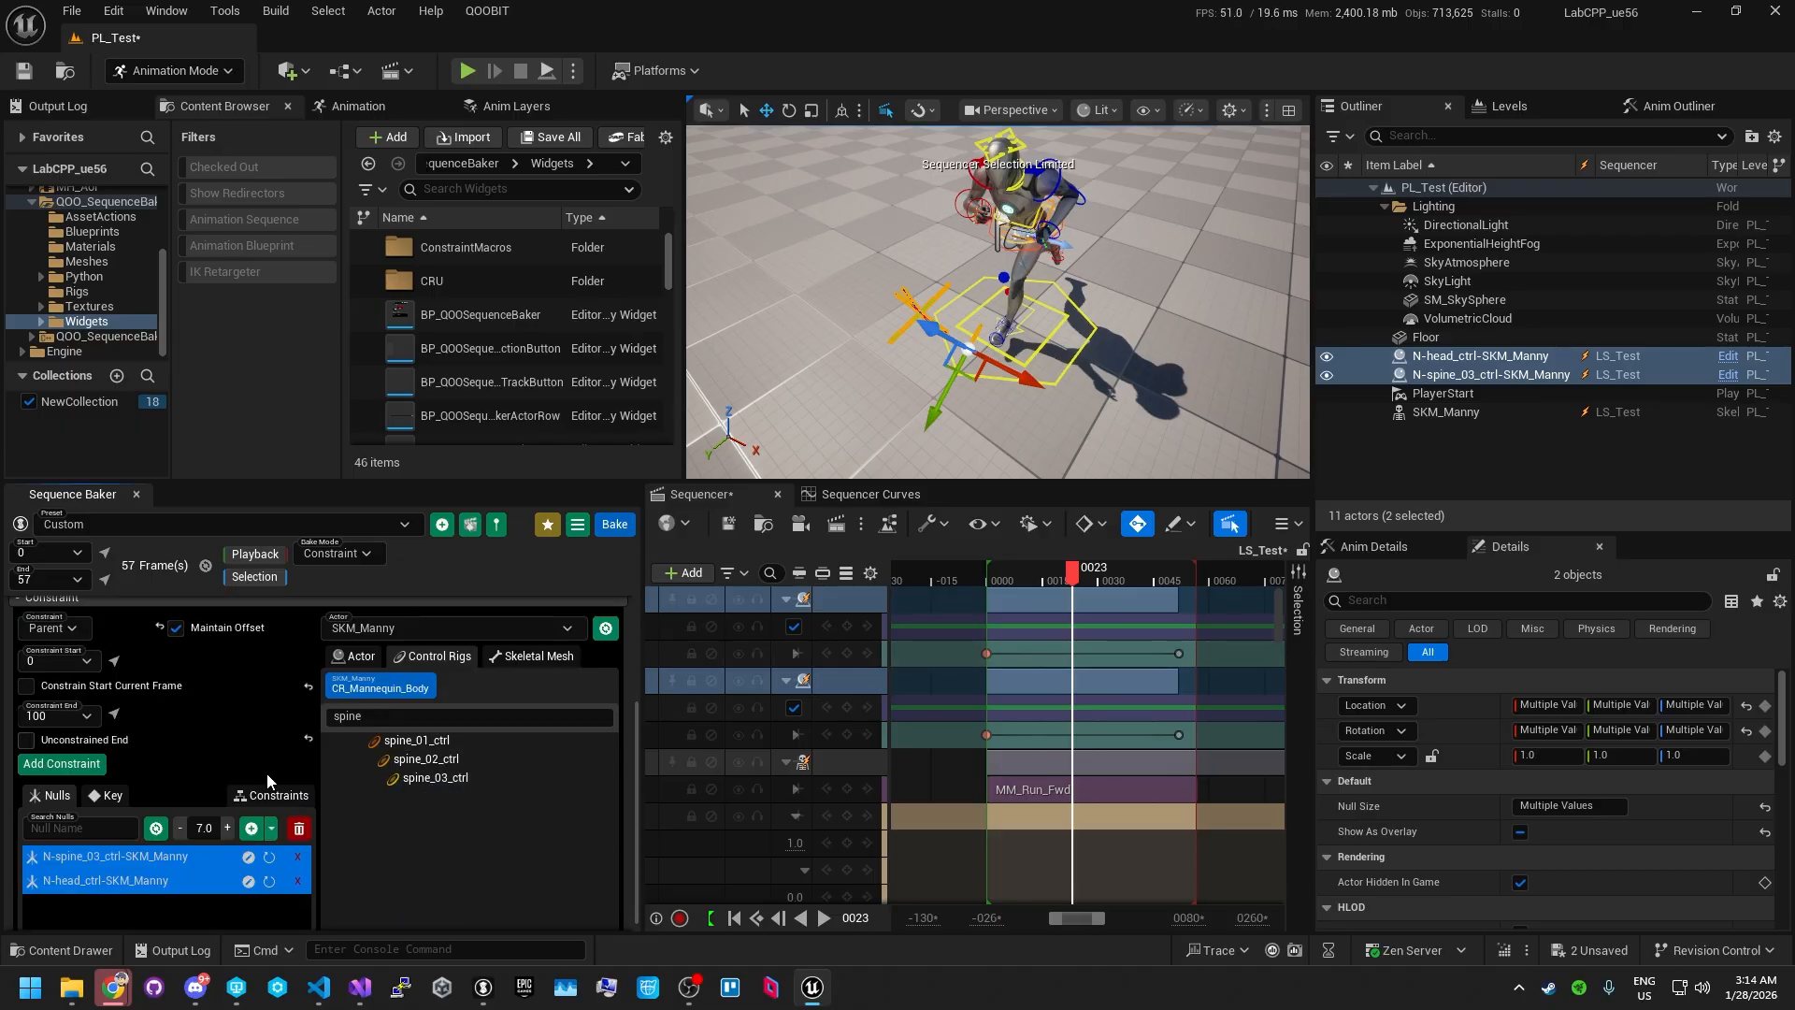
{"action": "scroll", "coordinate": [390, 647], "scroll_direction": "up", "scroll_amount": 3}
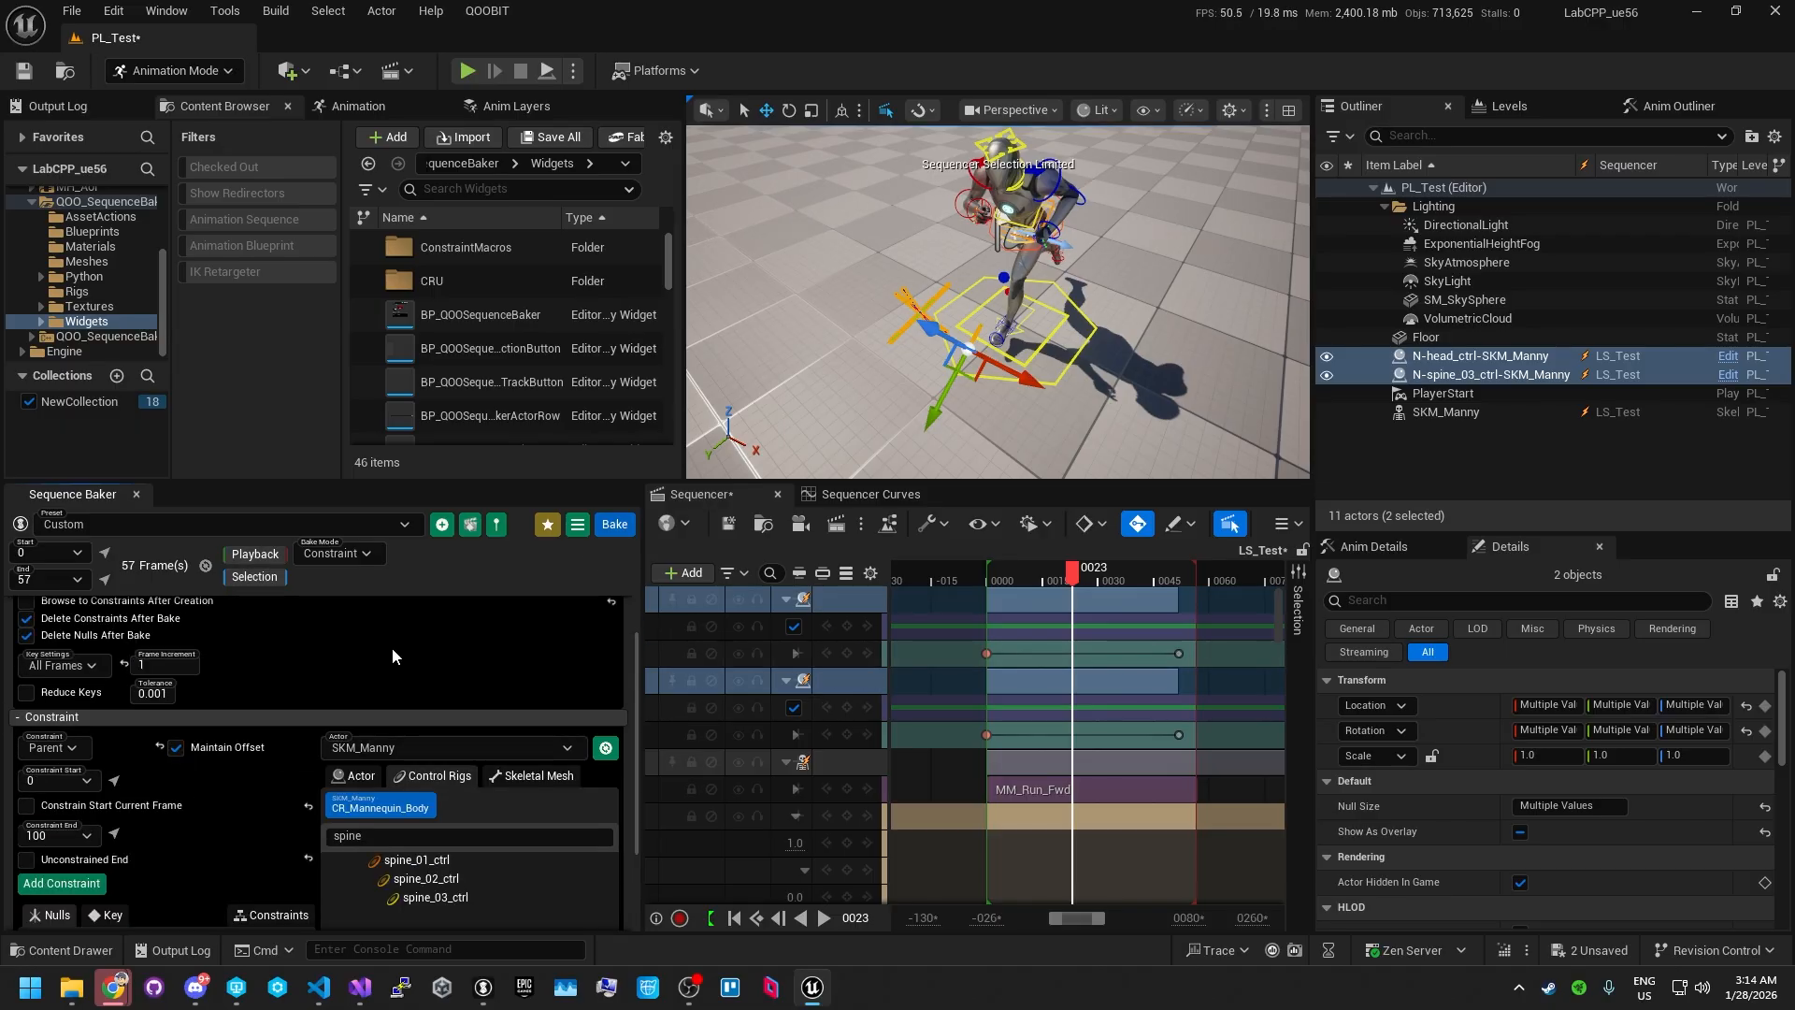
{"action": "left_click", "coordinate": [624, 530]}
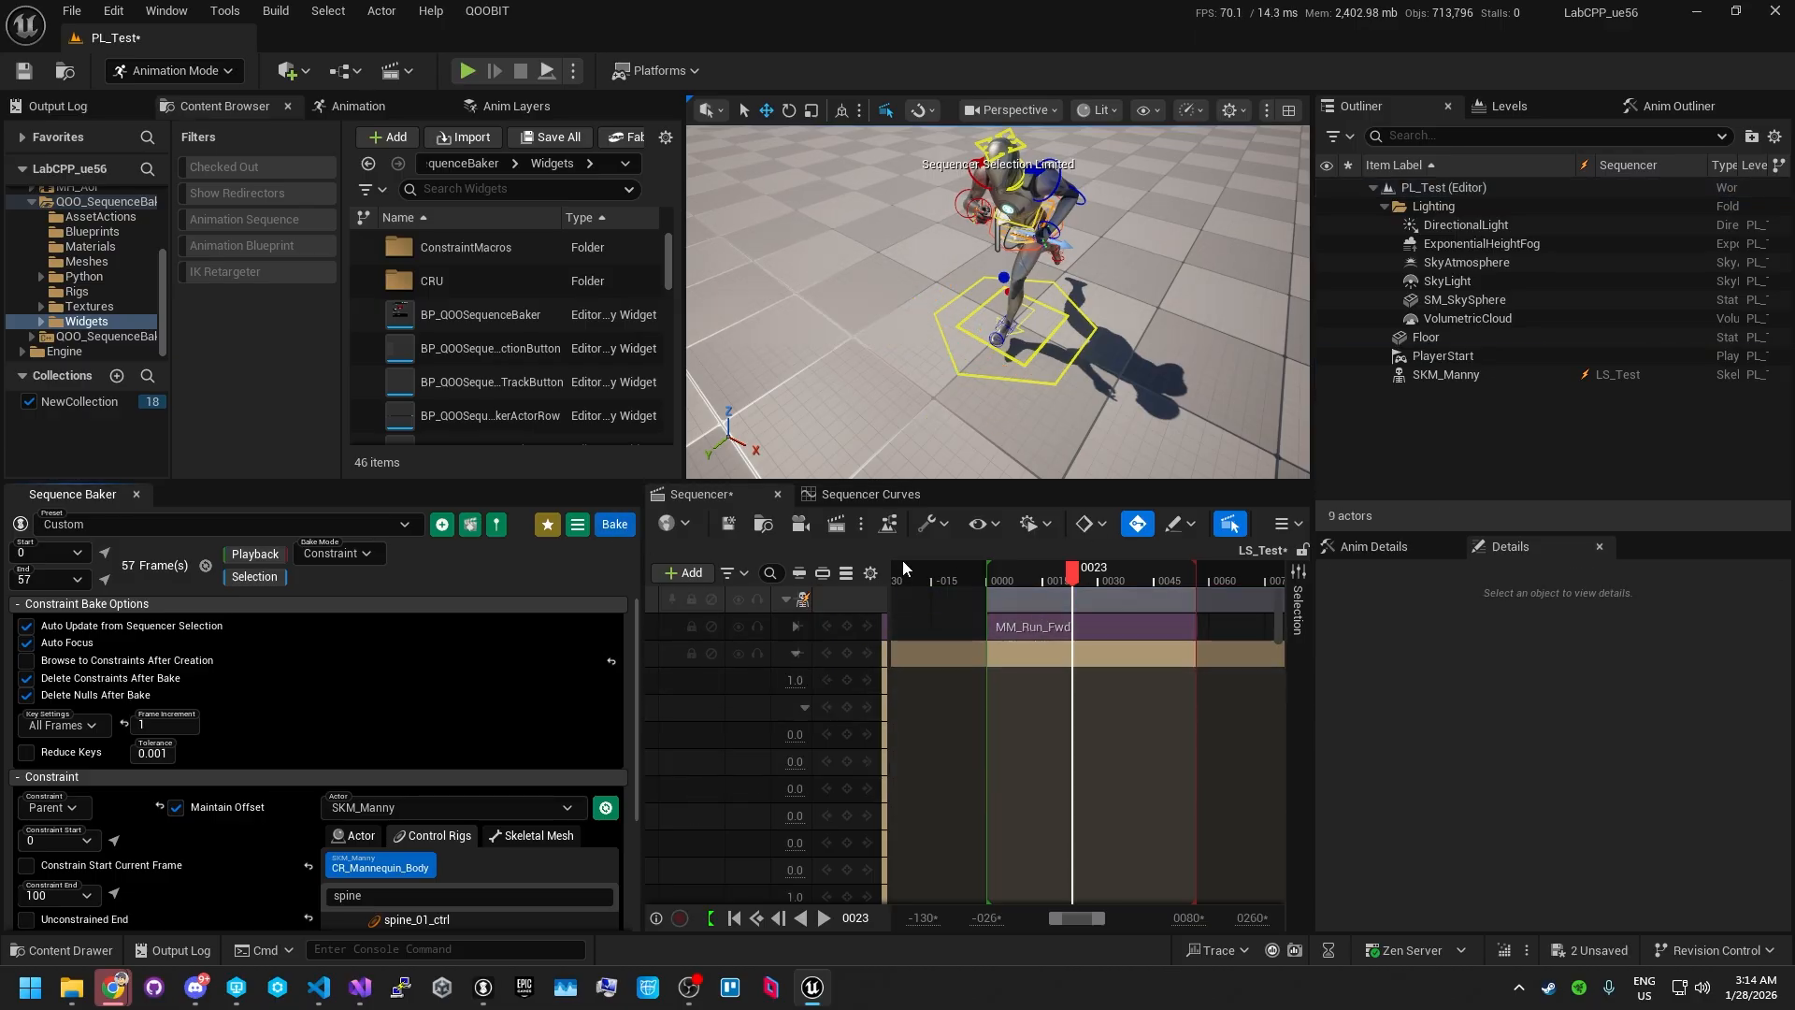
- Select the spine_03_ctrl and head_ctrl tracks in the sequence and scrub the animation to examine their baked keys
{"action": "left_click_drag", "start_coordinate": [1055, 572], "coordinate": [1124, 589]}
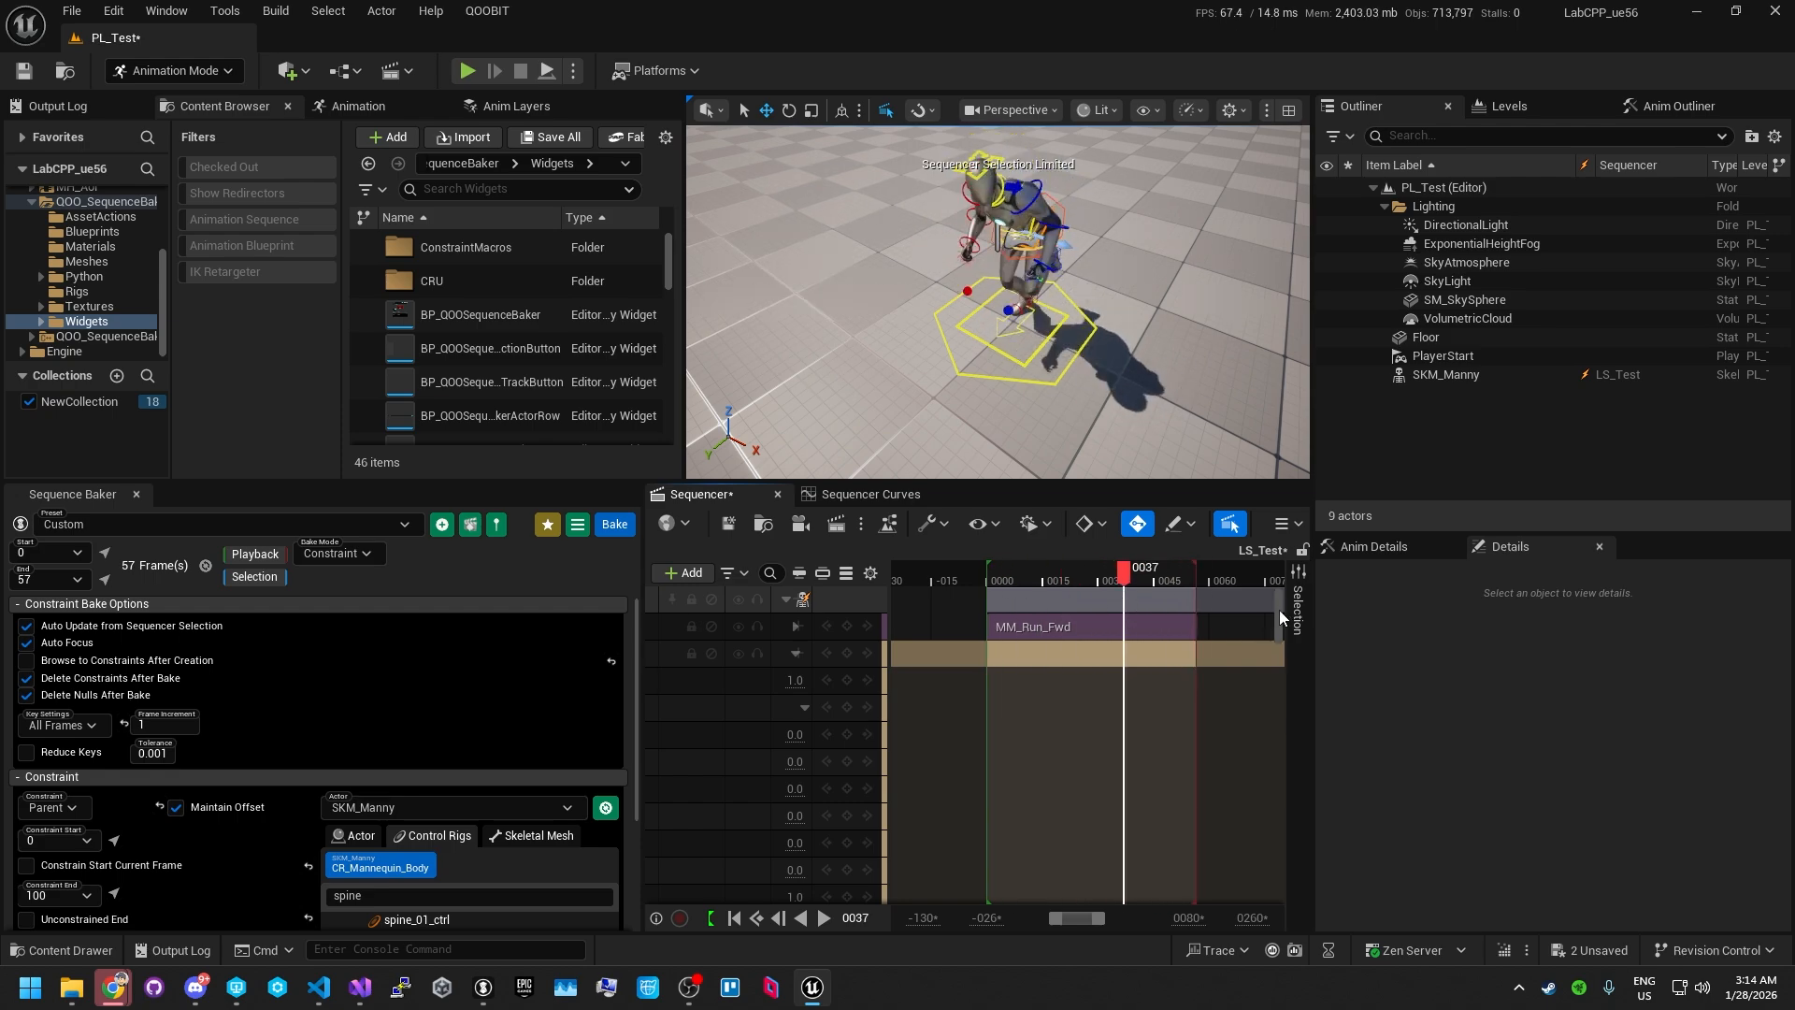
{"action": "left_click_drag", "start_coordinate": [1279, 617], "coordinate": [1264, 858]}
{"action": "scroll", "coordinate": [818, 802], "scroll_direction": "up", "scroll_amount": 4}
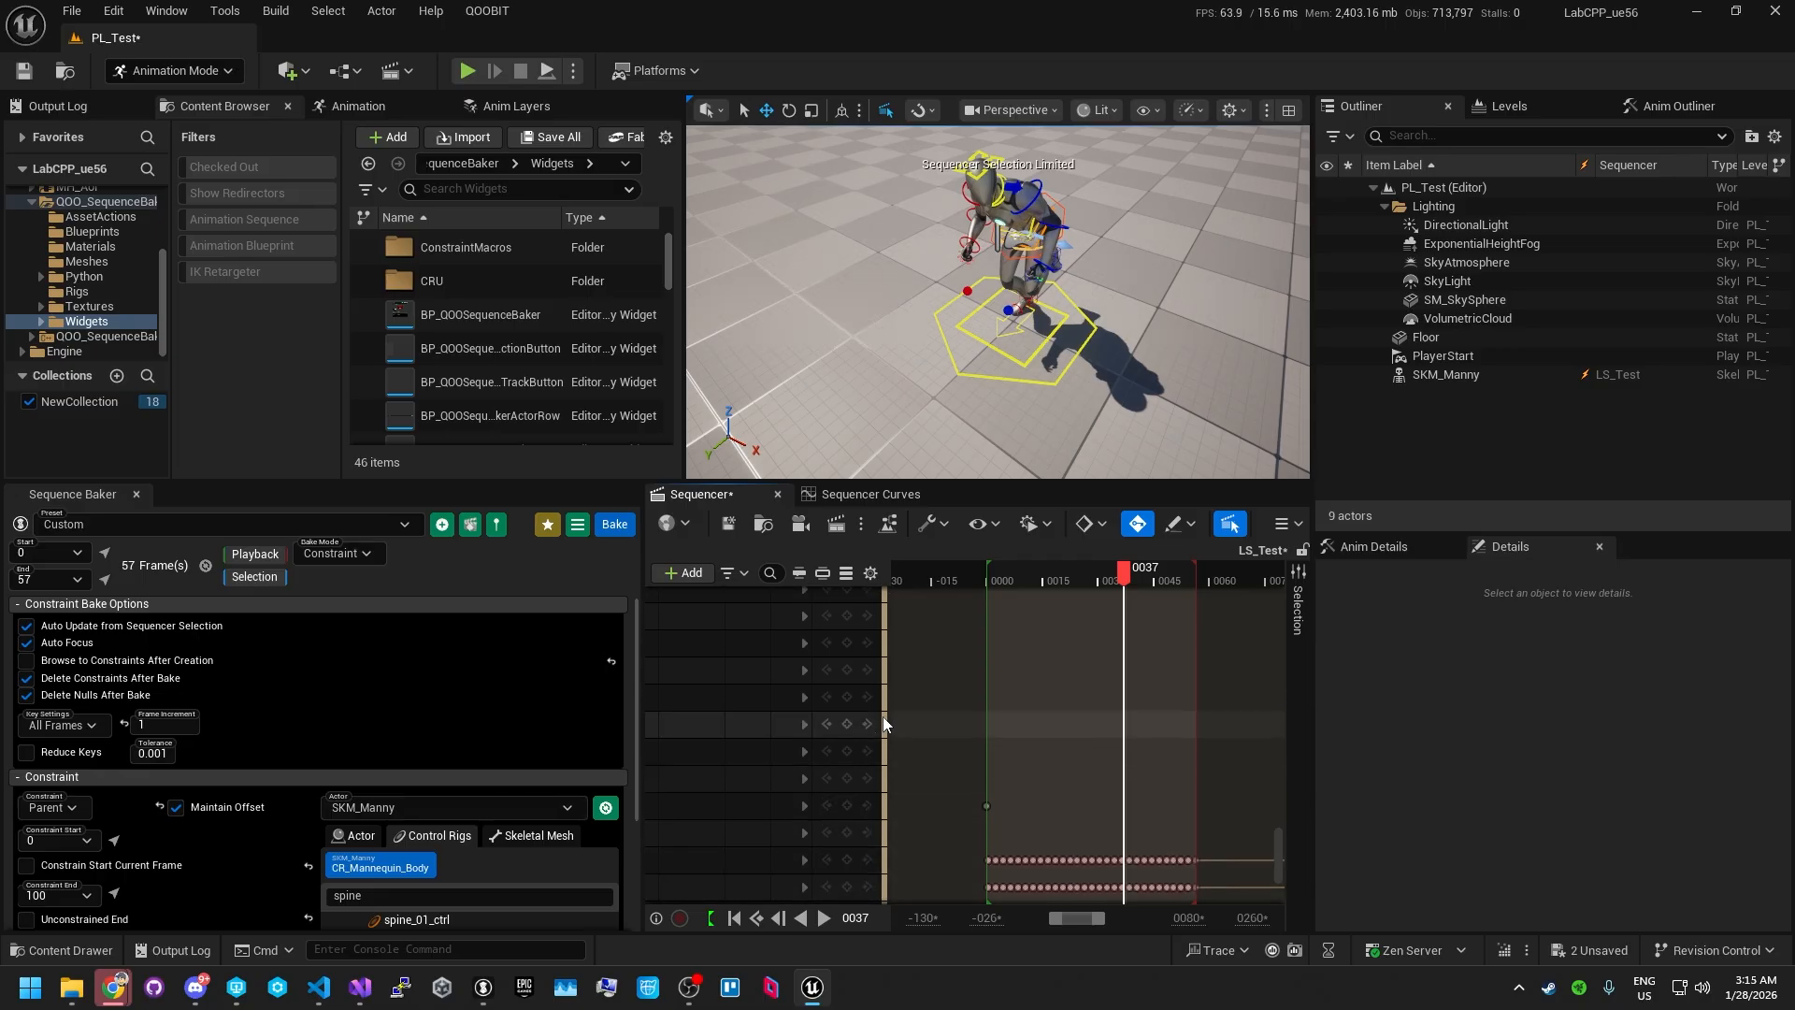
{"action": "left_click_drag", "start_coordinate": [888, 716], "coordinate": [981, 718]}
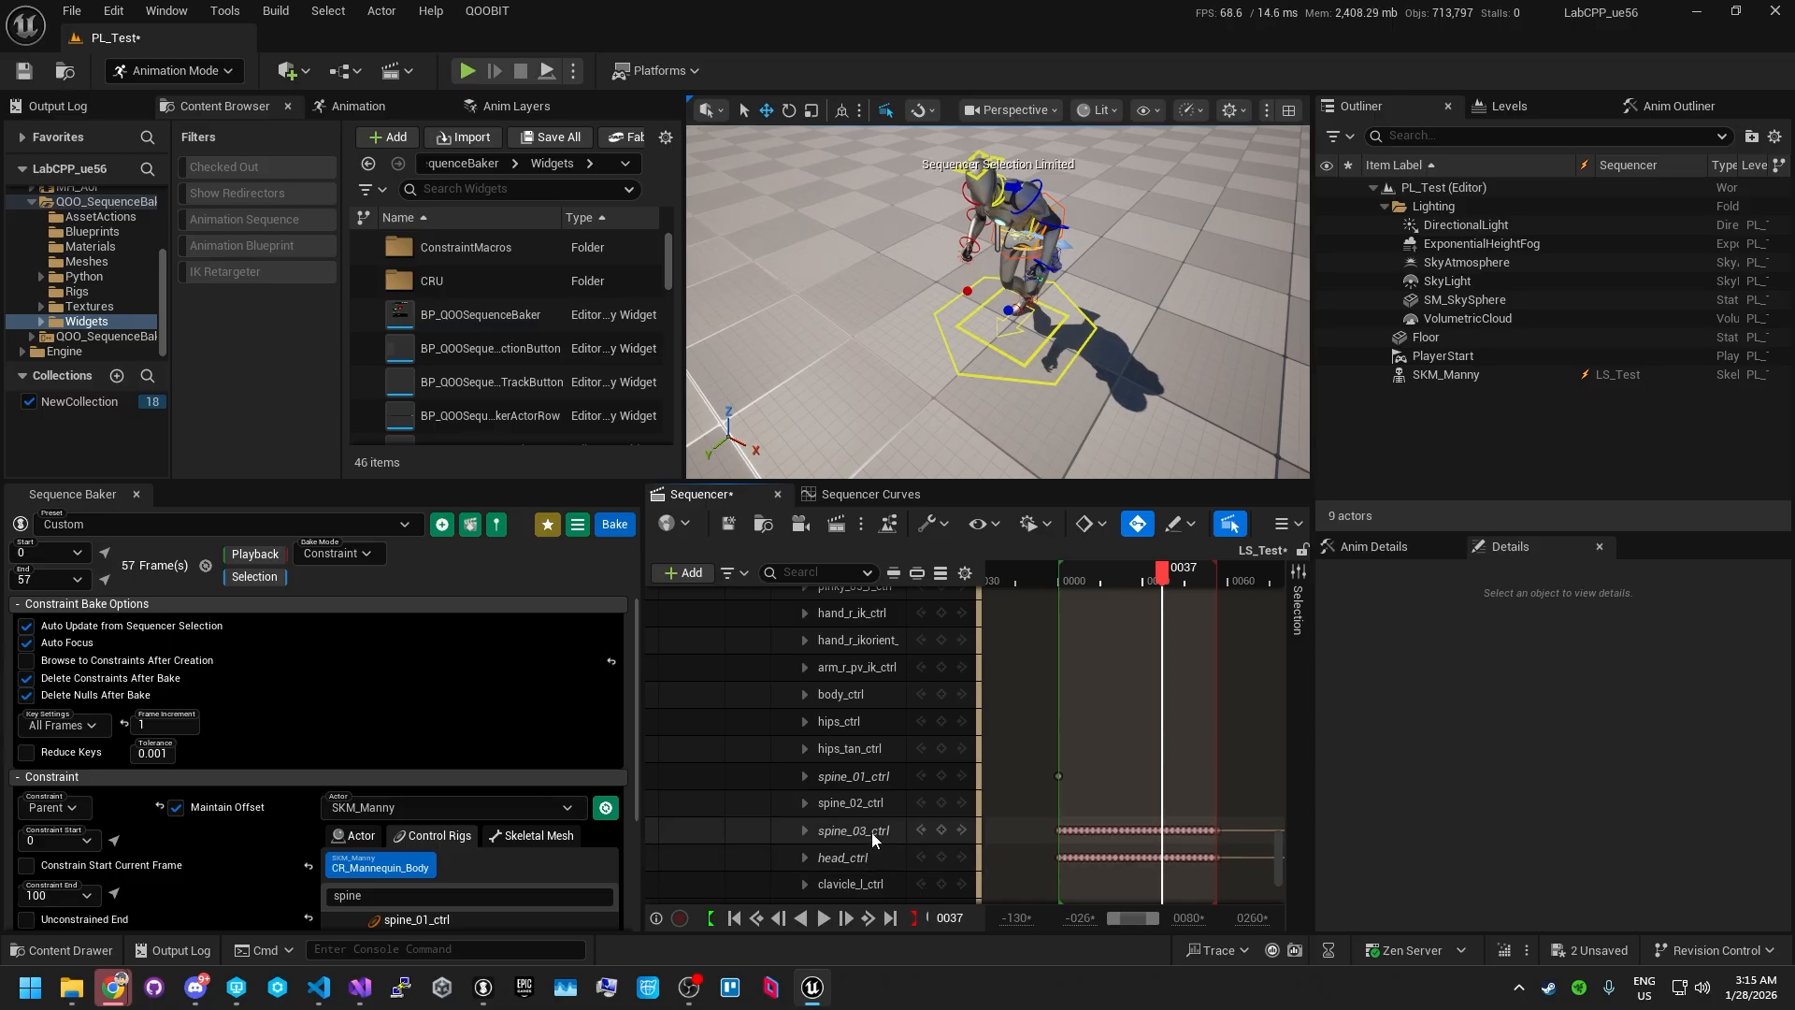
{"action": "left_click", "coordinate": [871, 832]}
{"action": "left_click", "coordinate": [870, 854], "text": "ctrl"}
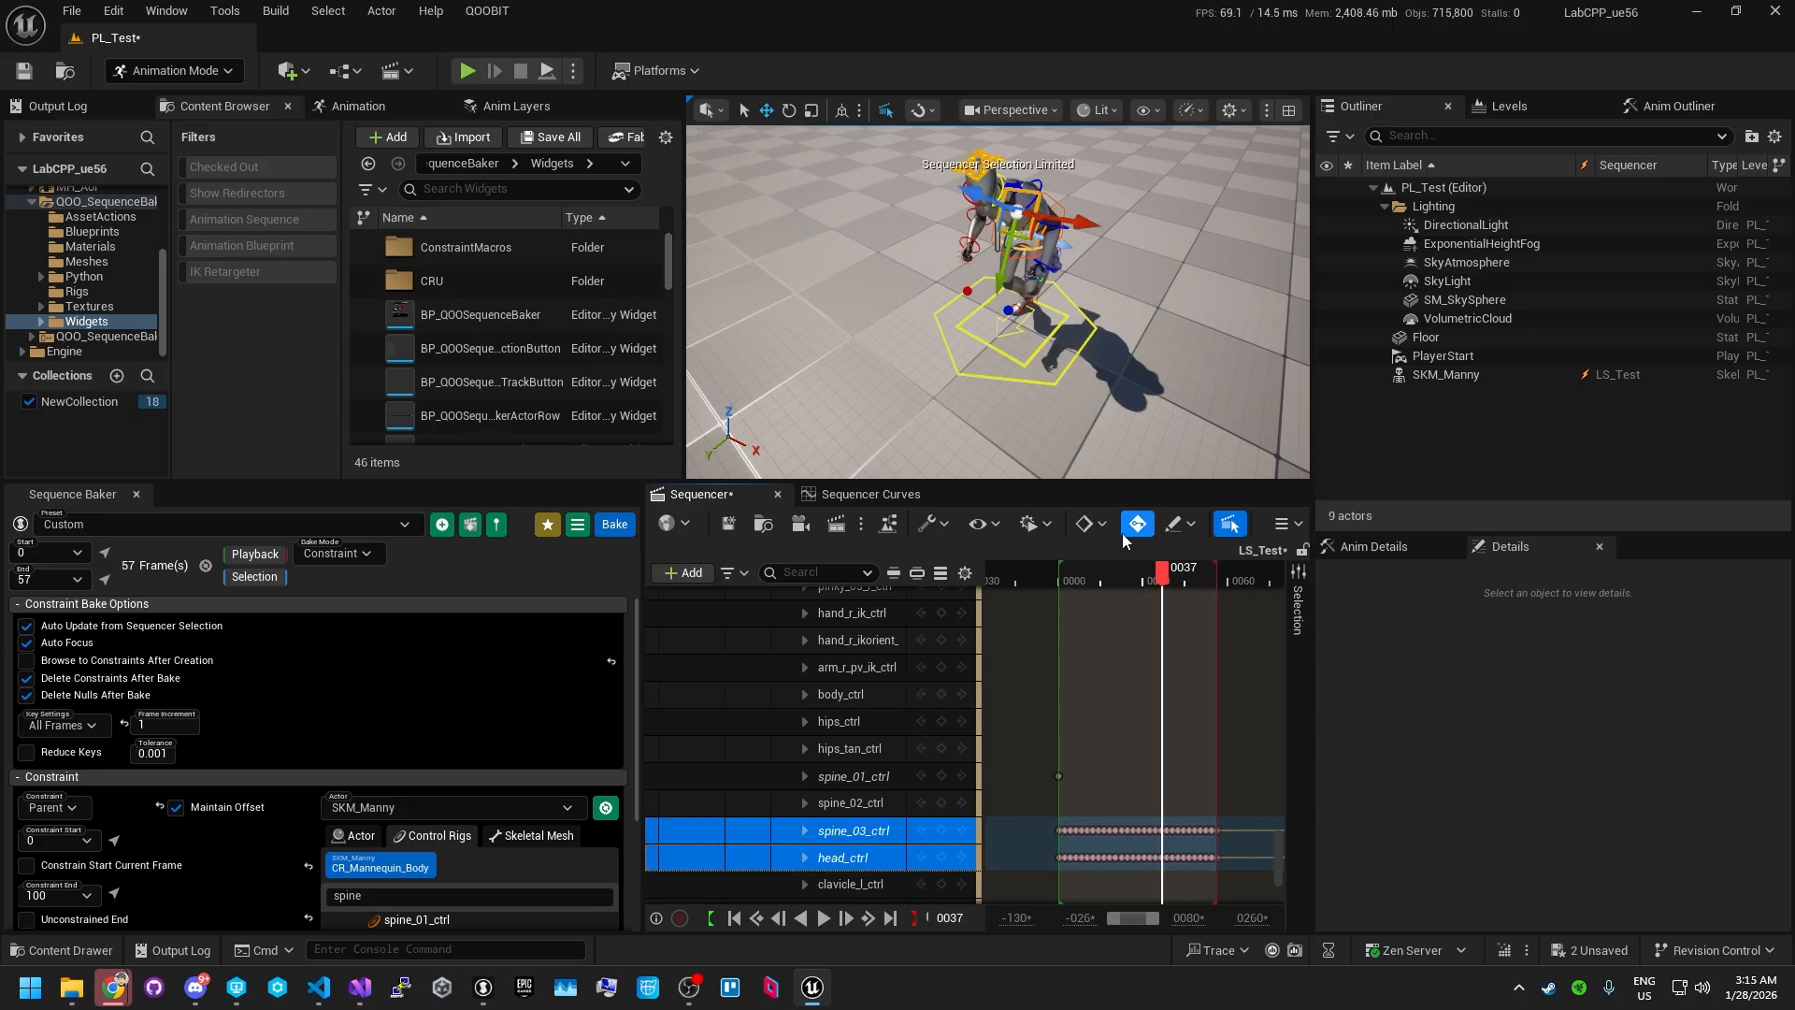
{"action": "left_click_drag", "start_coordinate": [1099, 573], "coordinate": [1070, 599]}
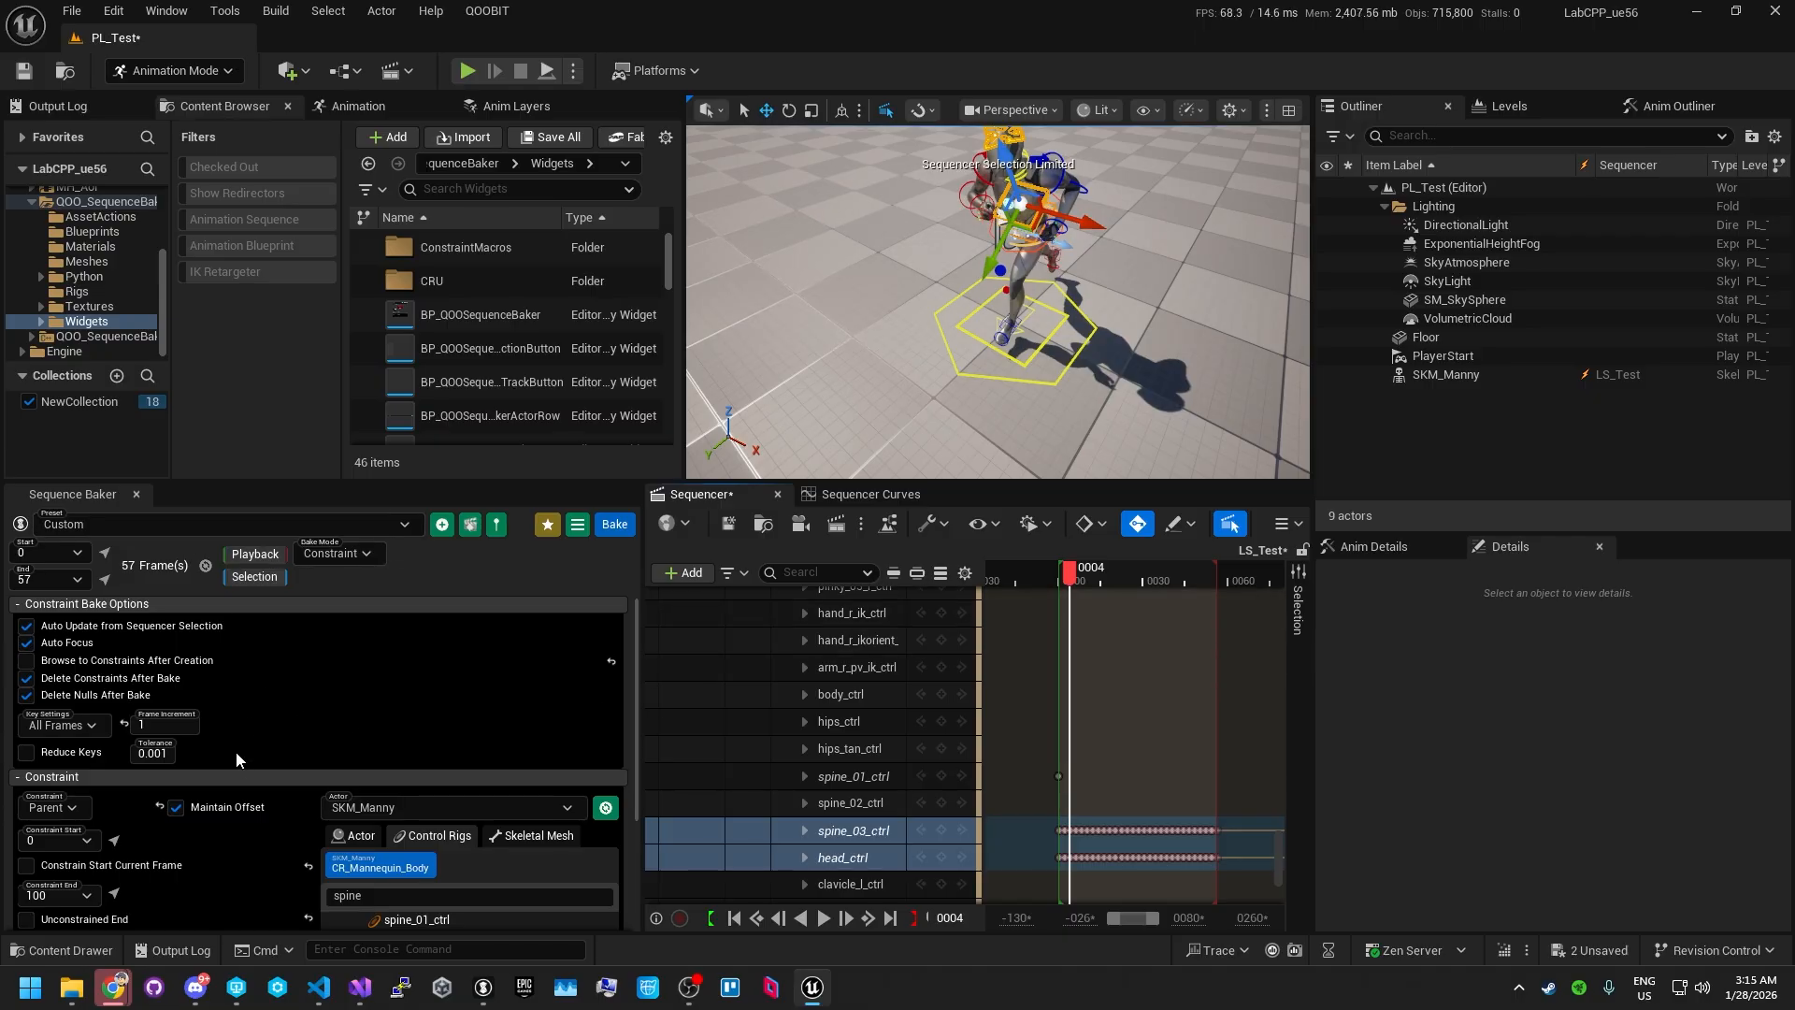
- Enable Unconstrained End in the constraint settings
{"action": "scroll", "coordinate": [251, 737], "scroll_direction": "down", "scroll_amount": 3}
{"action": "scroll", "coordinate": [250, 736], "scroll_direction": "up", "scroll_amount": 3}
{"action": "scroll", "coordinate": [251, 737], "scroll_direction": "down", "scroll_amount": 3}
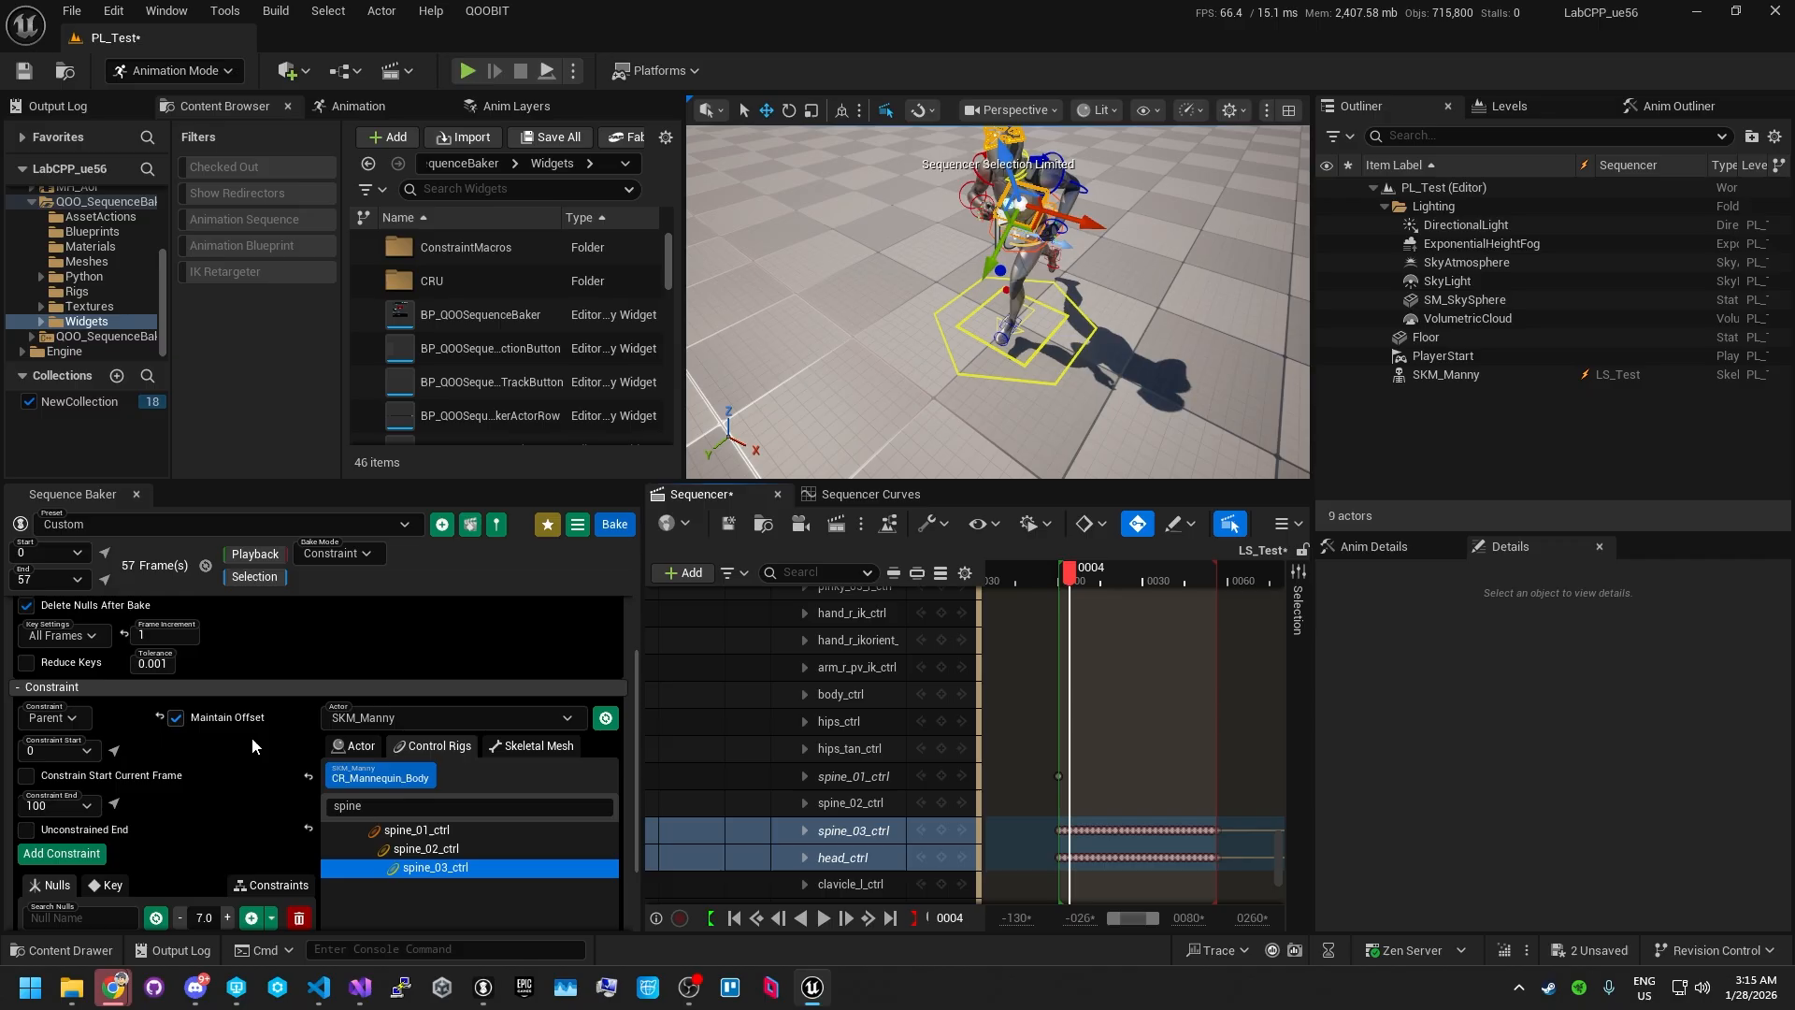
{"action": "left_click", "coordinate": [108, 802]}
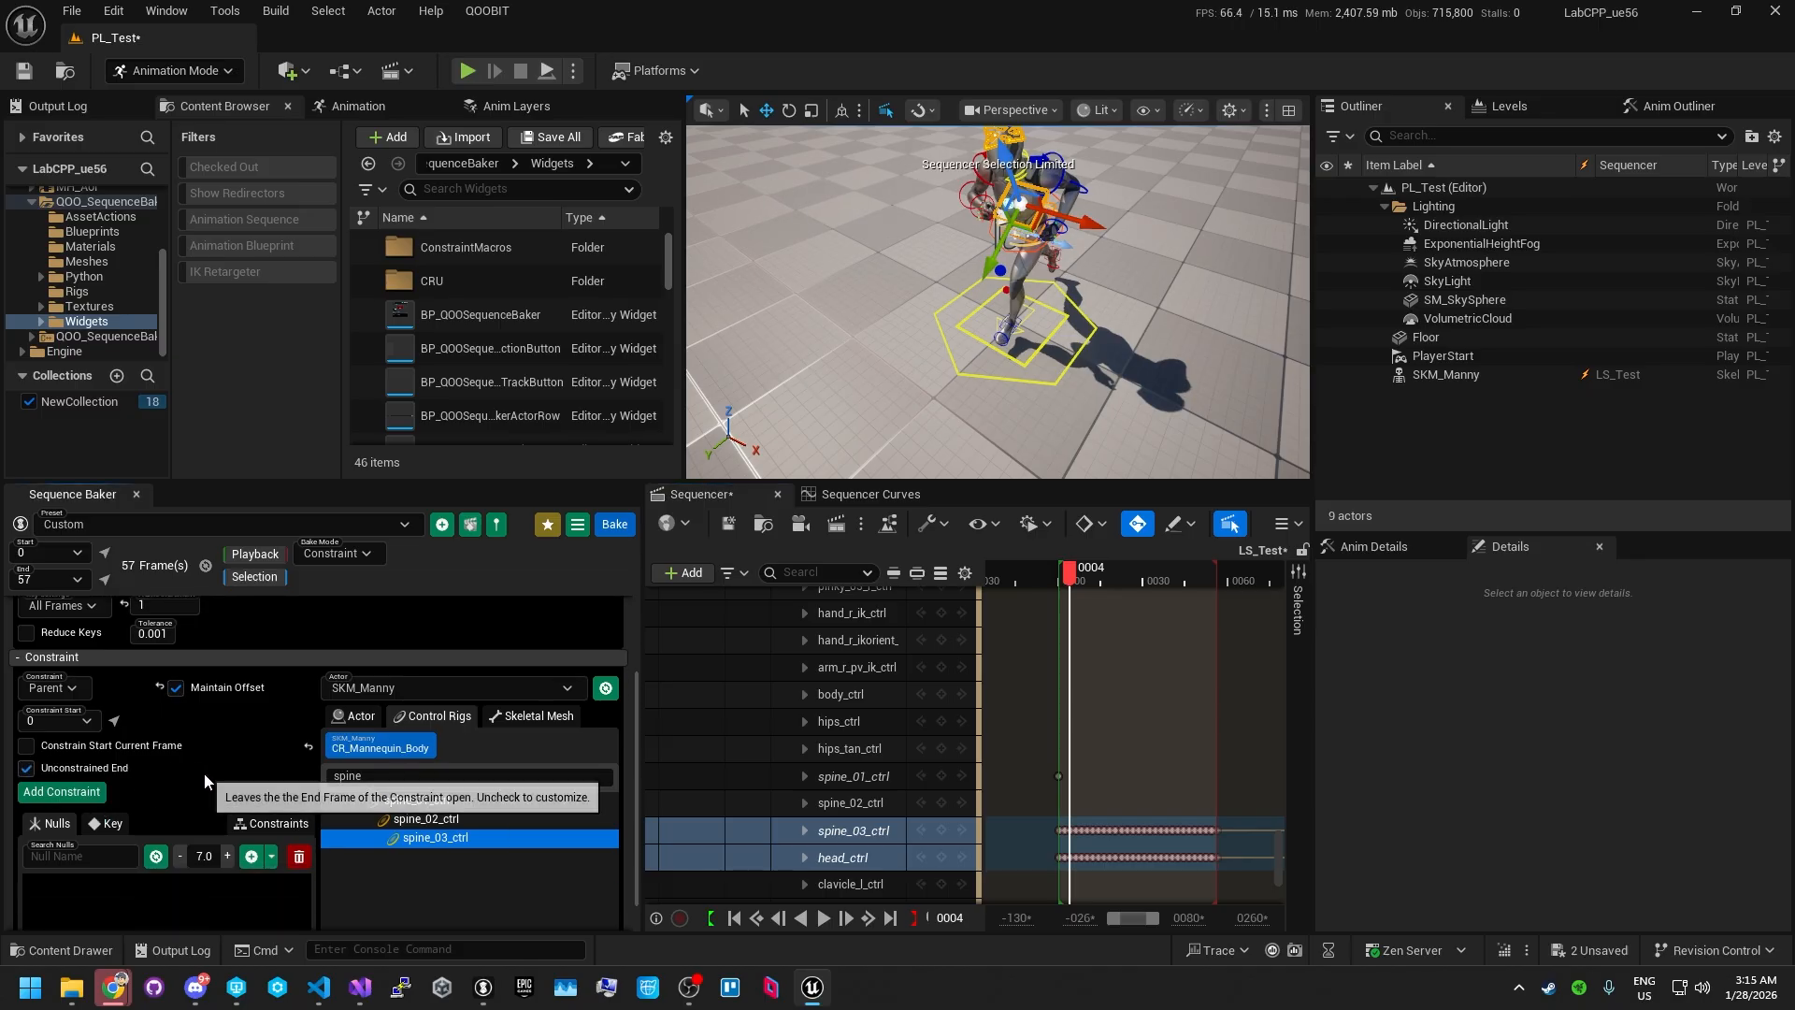
{"action": "scroll", "coordinate": [203, 781], "scroll_direction": "up", "scroll_amount": 2}
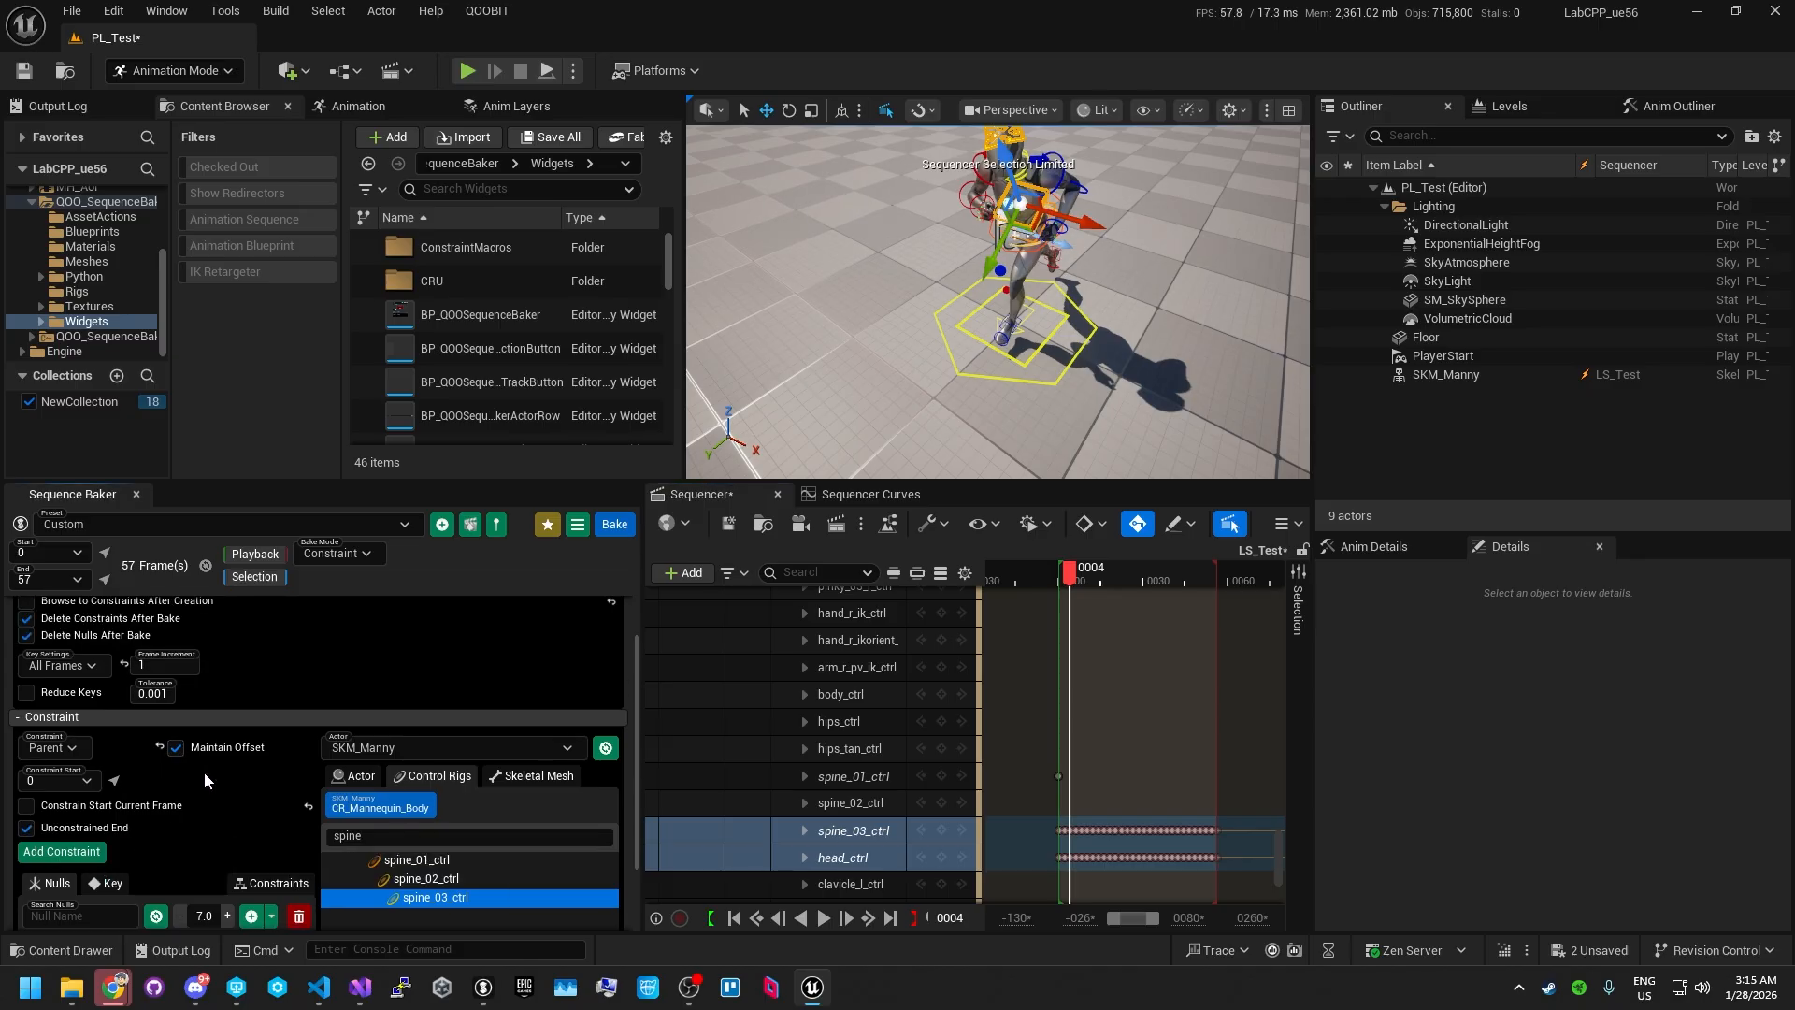
- Review the constraint target types, choose the SKM_Manny actor as target type, and set the null size to 1.0
{"action": "left_click", "coordinate": [357, 777]}
{"action": "left_click", "coordinate": [421, 777]}
{"action": "left_click", "coordinate": [509, 777]}
{"action": "left_click", "coordinate": [426, 777]}
{"action": "left_click", "coordinate": [356, 777]}
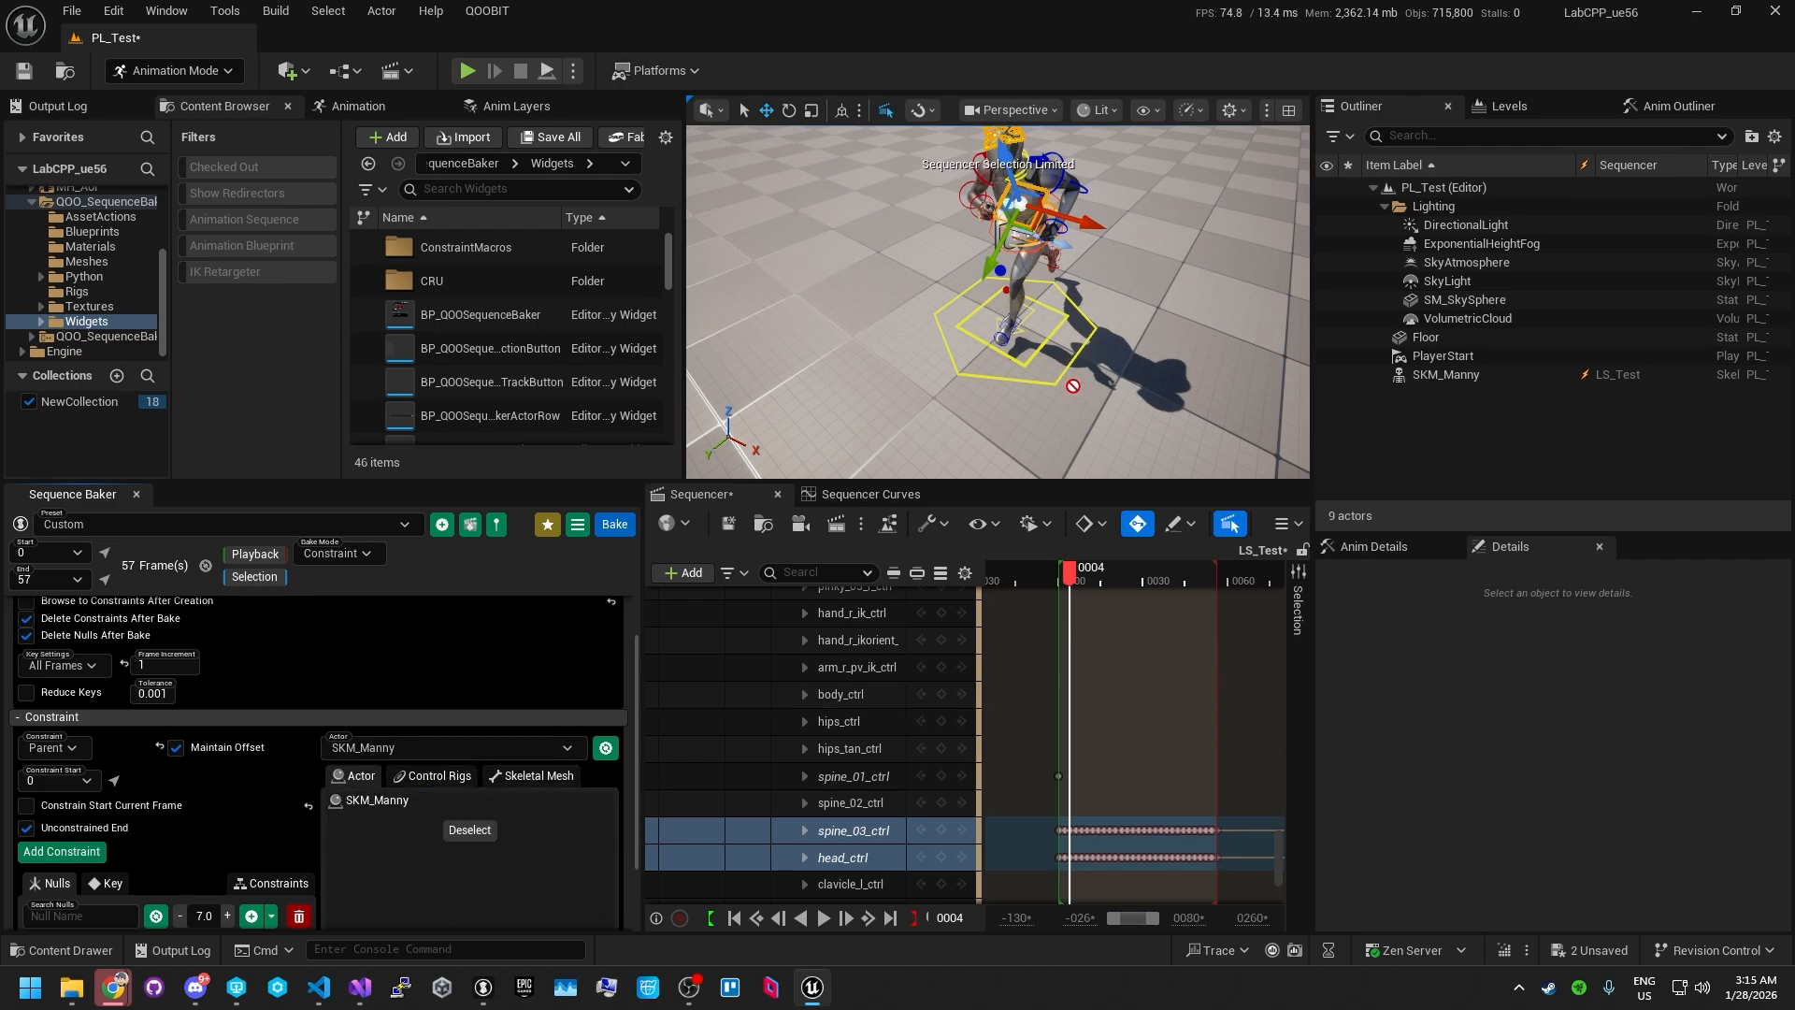
{"action": "scroll", "coordinate": [256, 827], "scroll_direction": "down", "scroll_amount": 2}
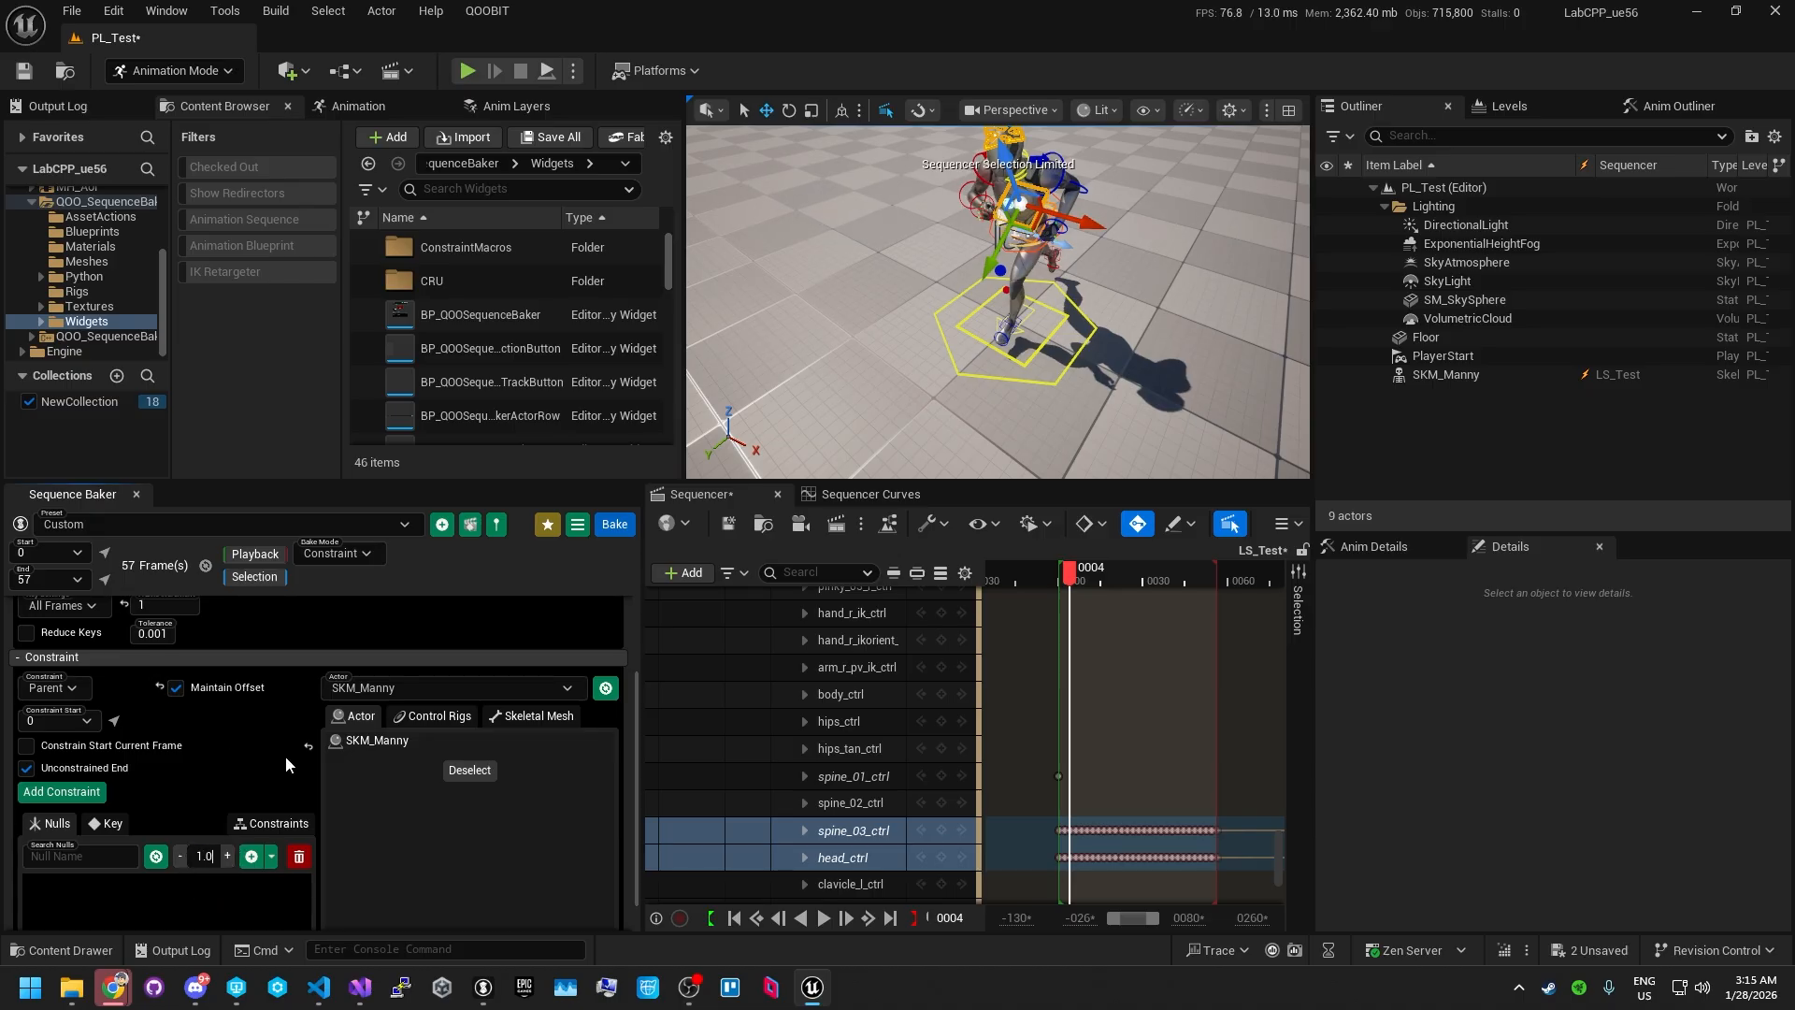
{"action": "scroll", "coordinate": [285, 756], "scroll_direction": "up", "scroll_amount": 4}
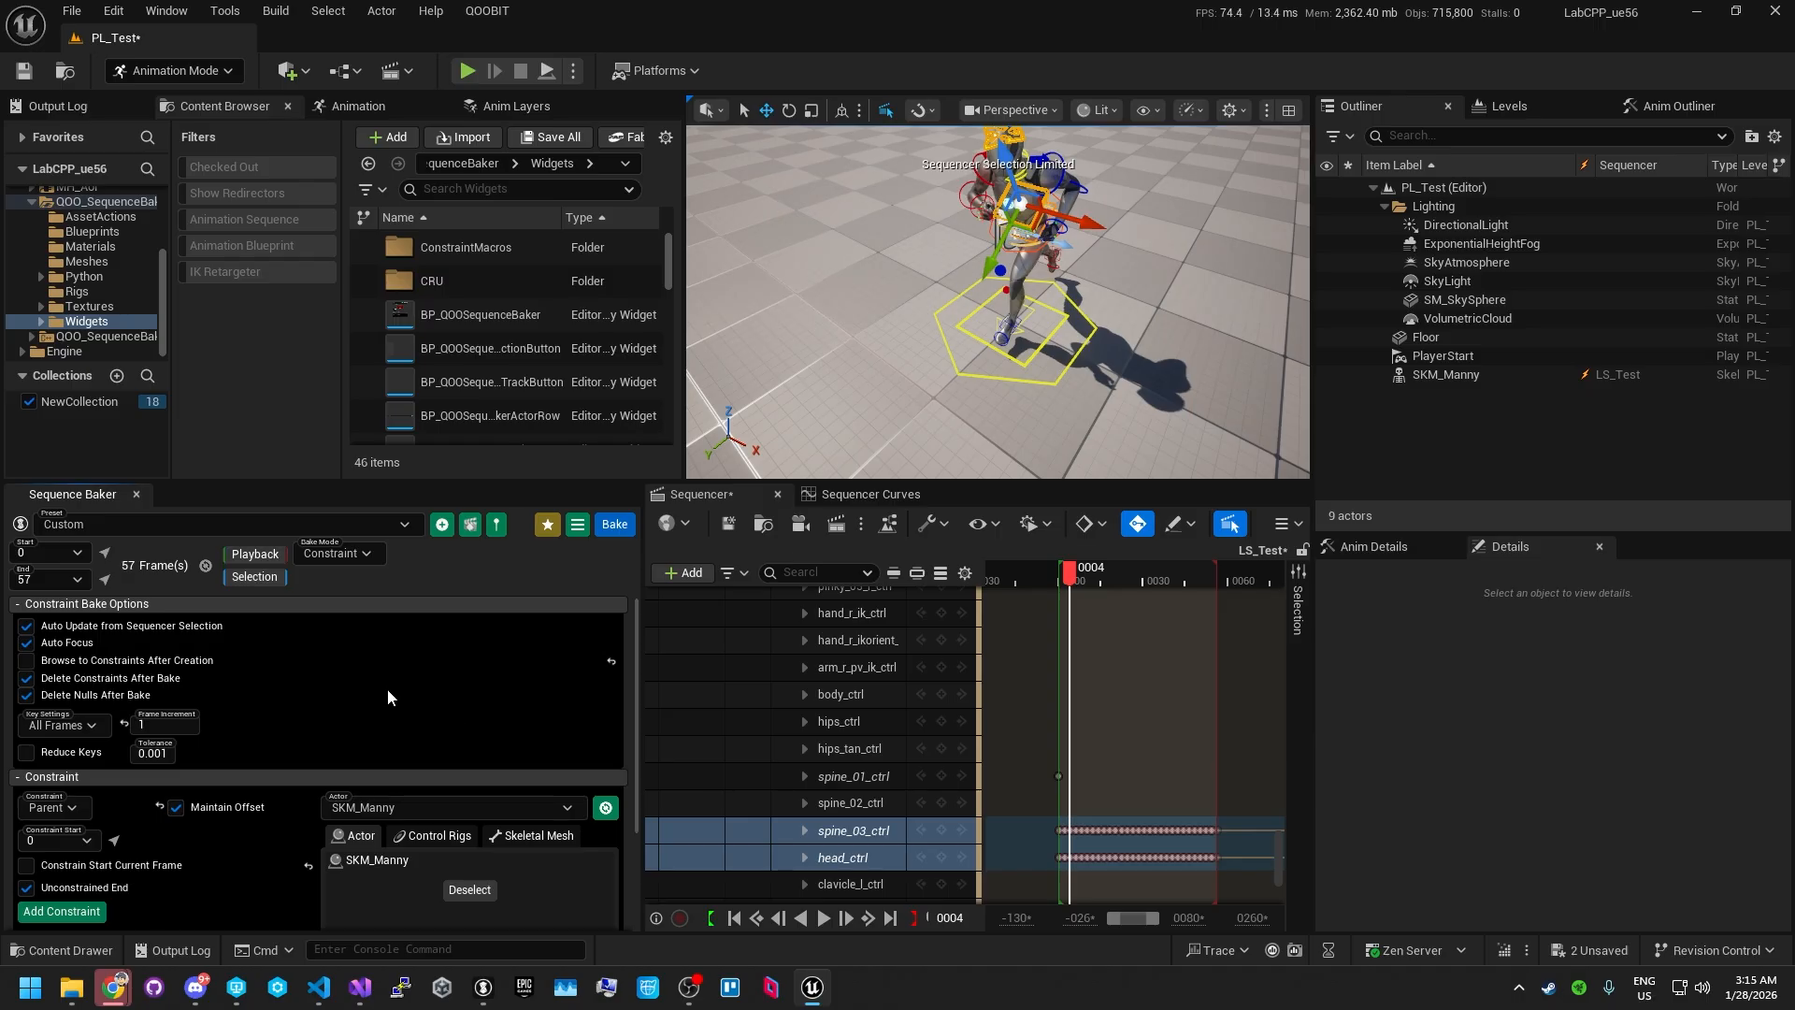